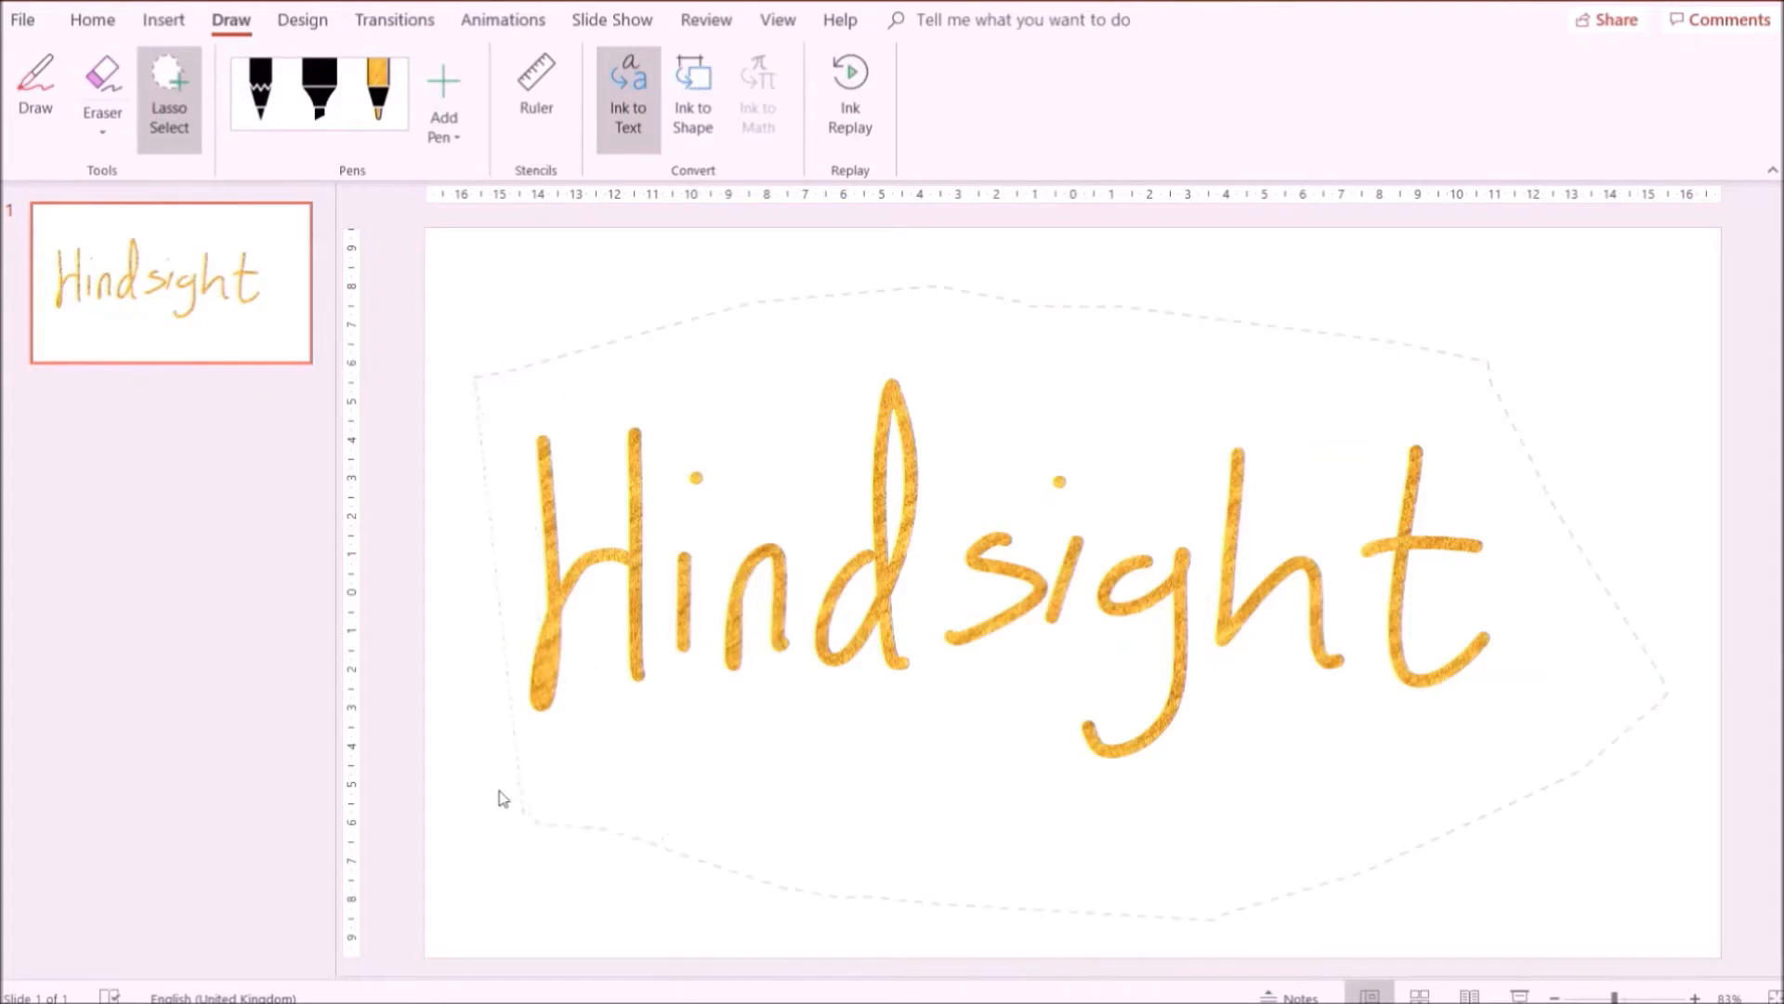
Convert the lassoed gold handwriting reading Hindsight to text.
{"action": "left_click", "coordinate": [576, 639]}
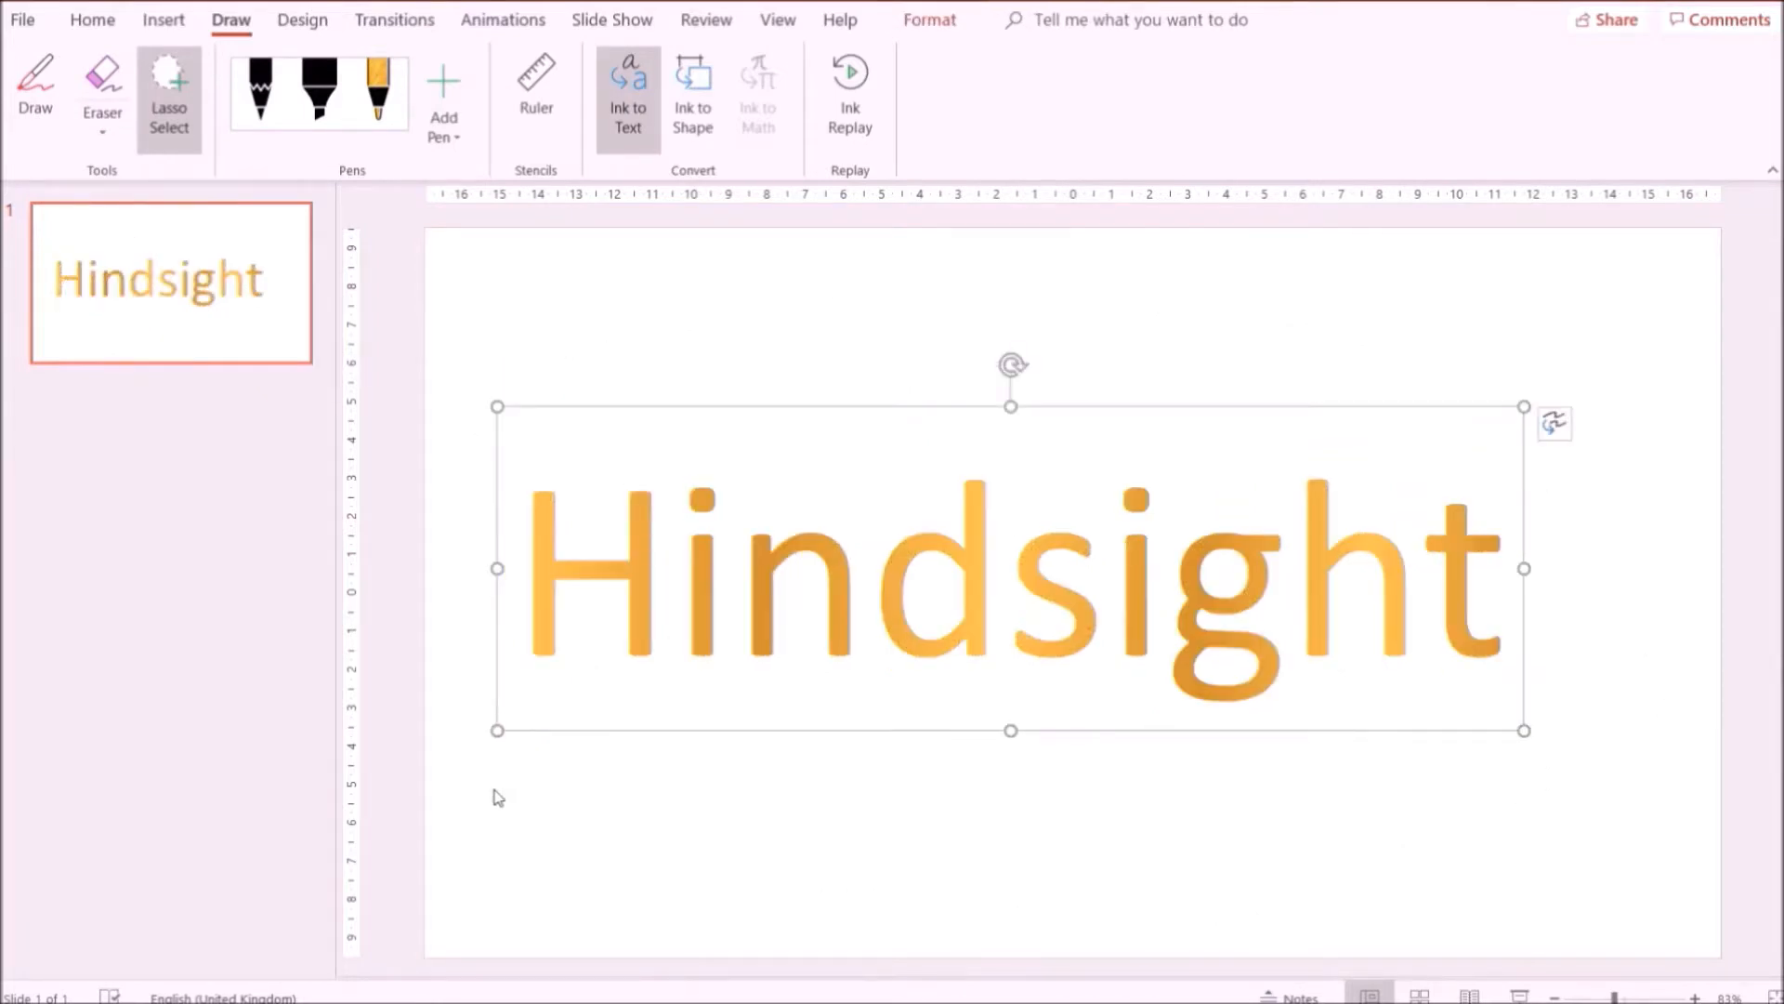
Draw a gold heart above the word, converted from ink to a shape, and shrink it to about the size of a letter dot.
{"action": "left_click", "coordinate": [36, 93]}
{"action": "mouse_move", "coordinate": [692, 296]}
{"action": "left_mouse_down"}
{"action": "mouse_move", "coordinate": [689, 355]}
{"action": "mouse_move", "coordinate": [758, 325]}
{"action": "mouse_move", "coordinate": [684, 373]}
{"action": "left_mouse_up"}
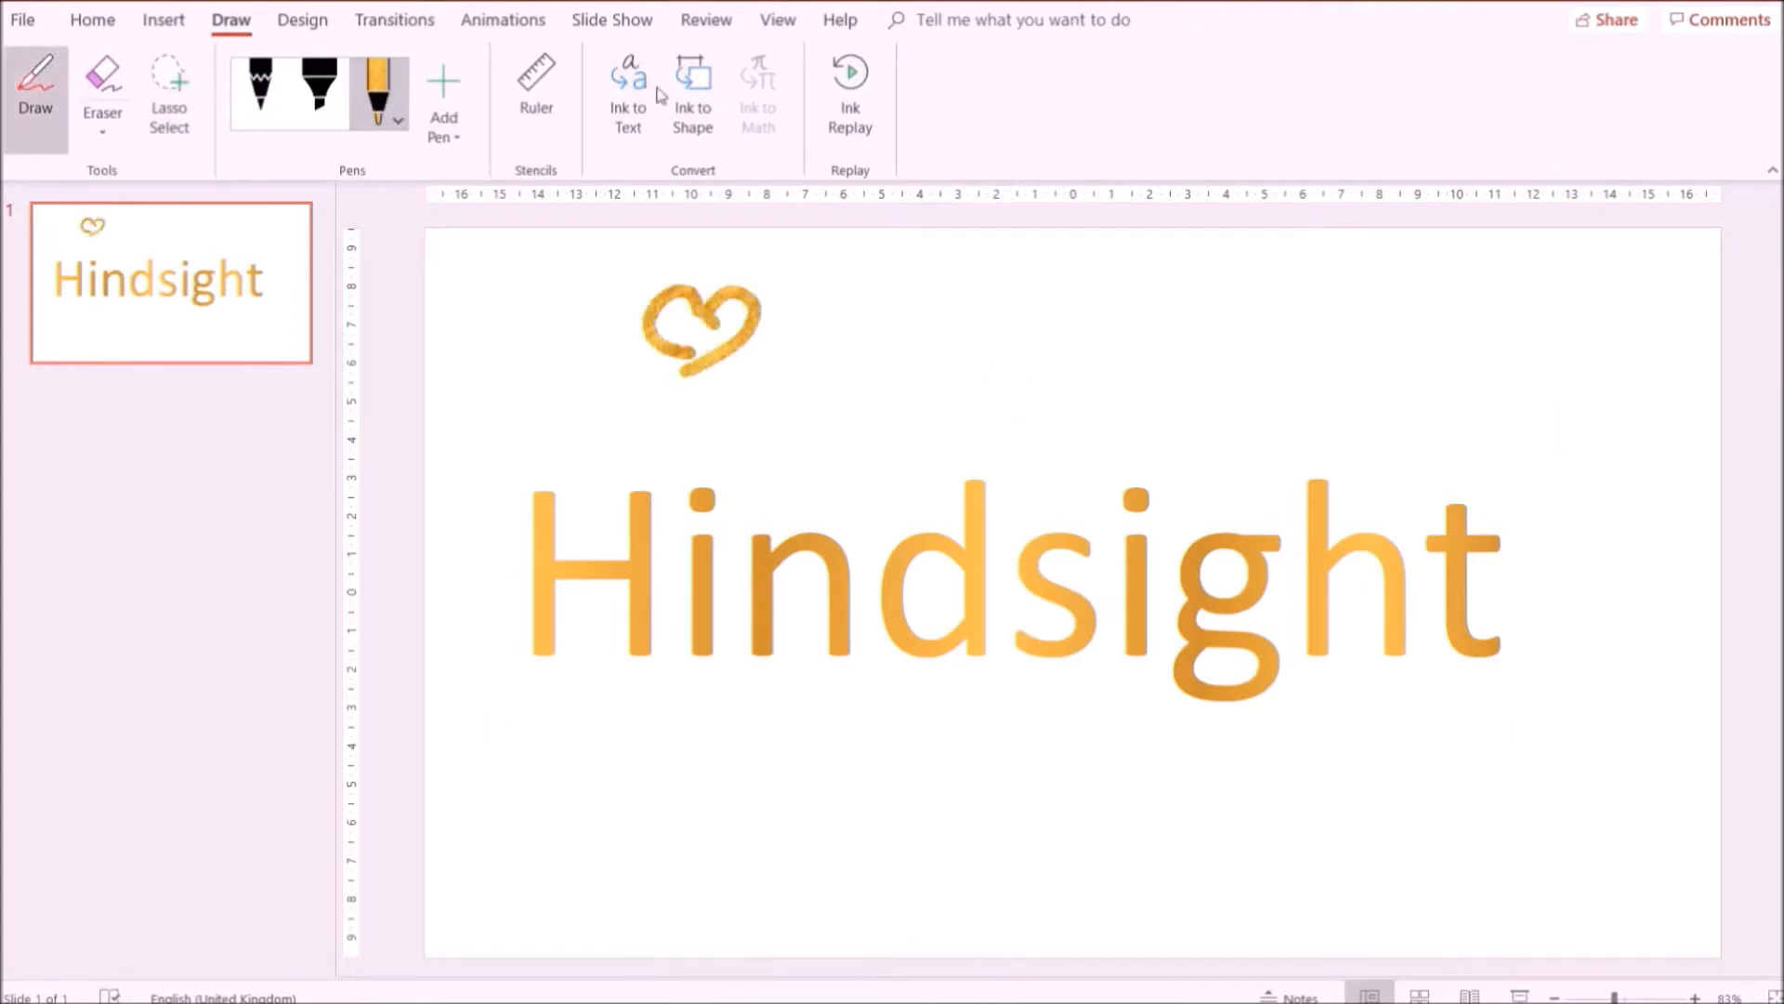
{"action": "left_click", "coordinate": [692, 93]}
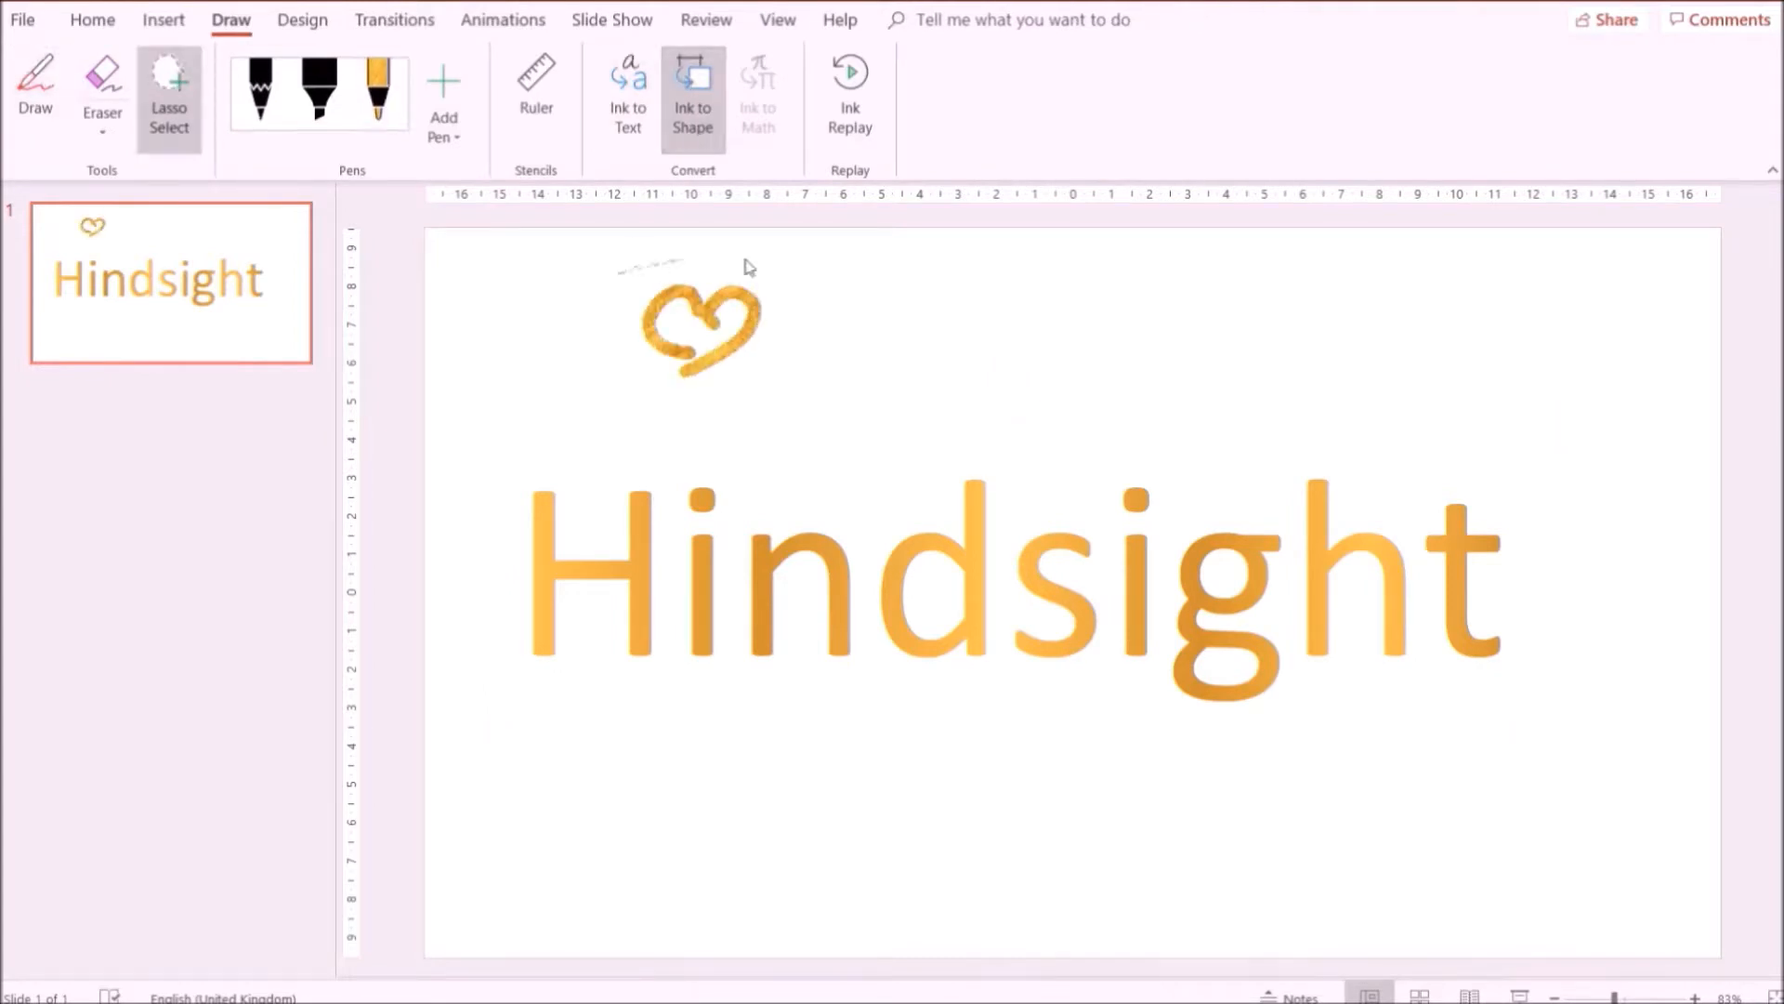
{"action": "left_click_drag", "start_coordinate": [599, 381], "coordinate": [592, 336]}
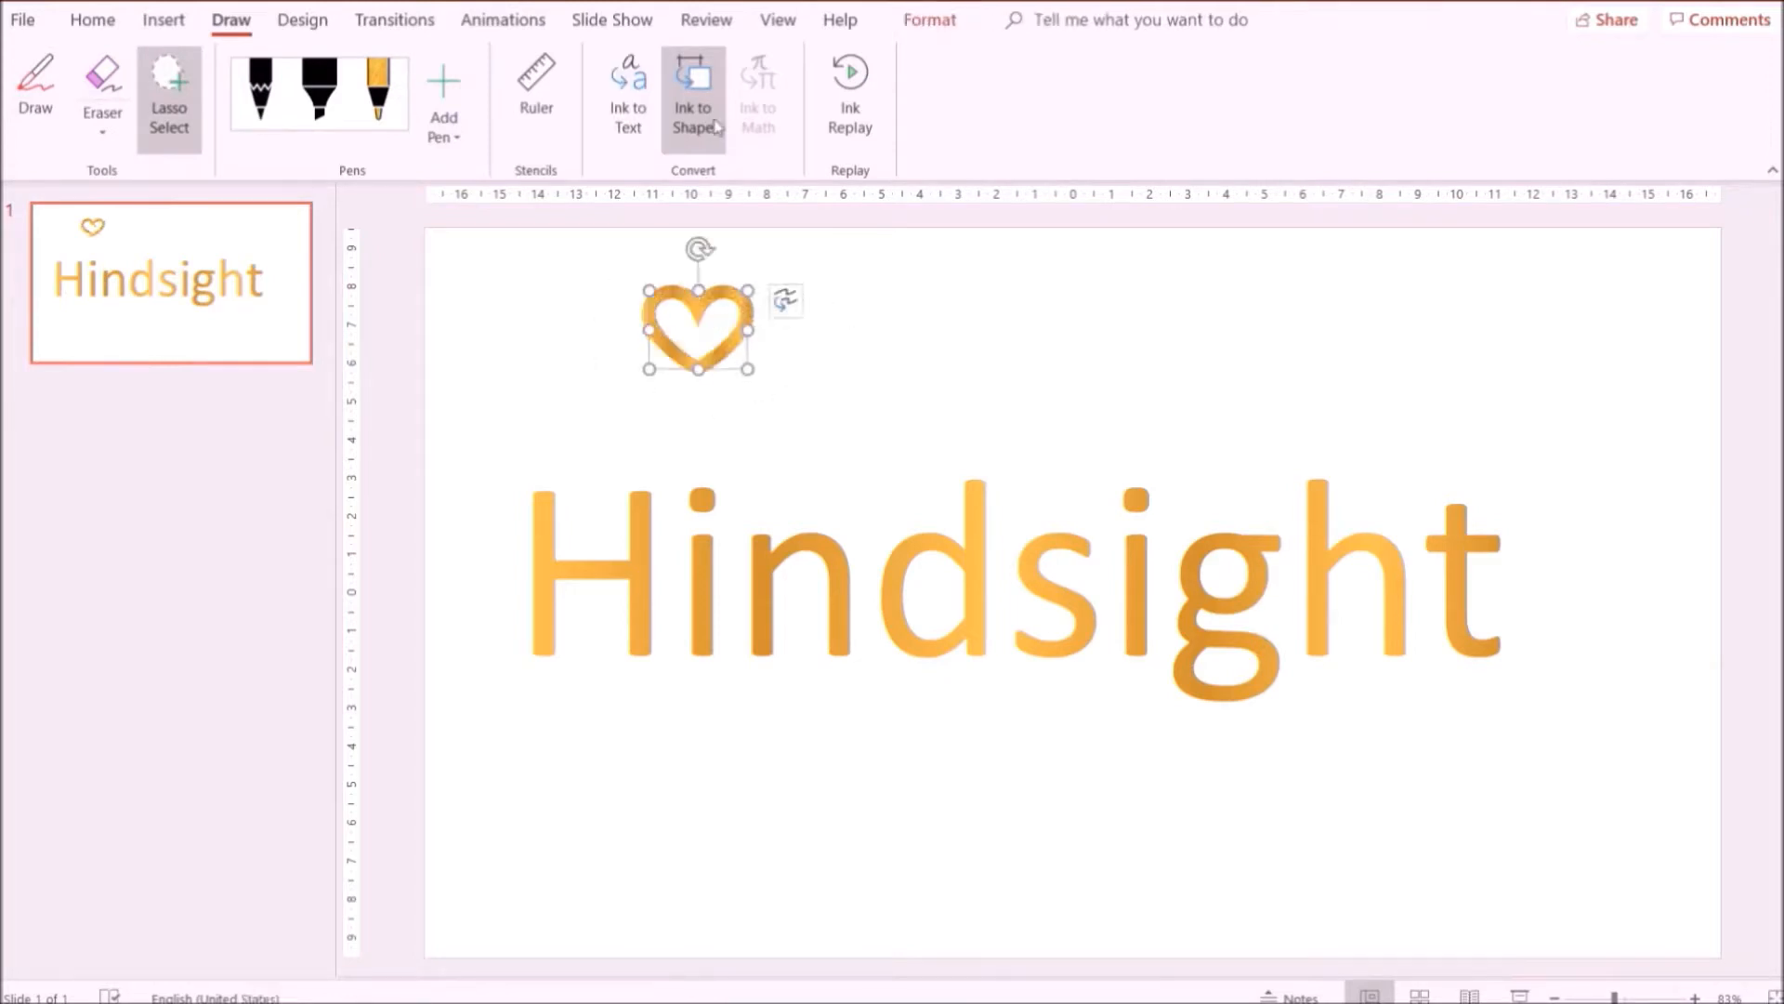
{"action": "left_click_drag", "start_coordinate": [698, 368], "coordinate": [663, 298]}
Format the Hindsight text in Edwardian Script ITC at size 184.
{"action": "left_click", "coordinate": [760, 420]}
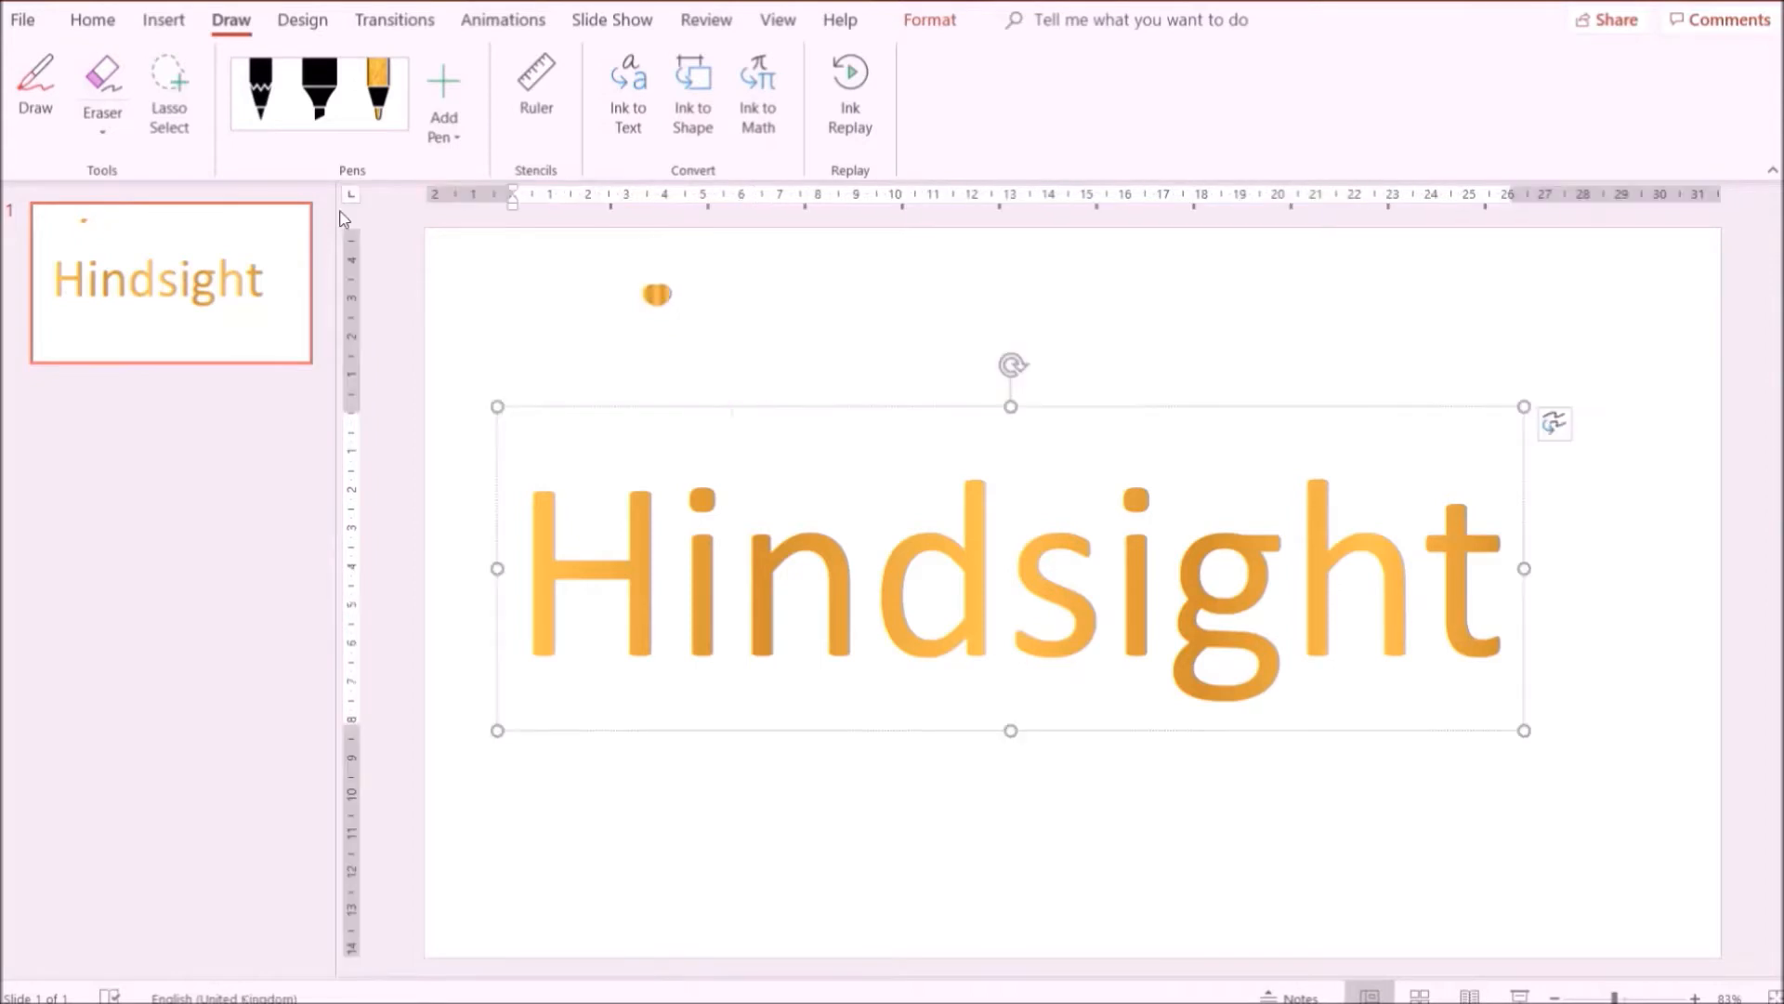
{"action": "left_click", "coordinate": [93, 19]}
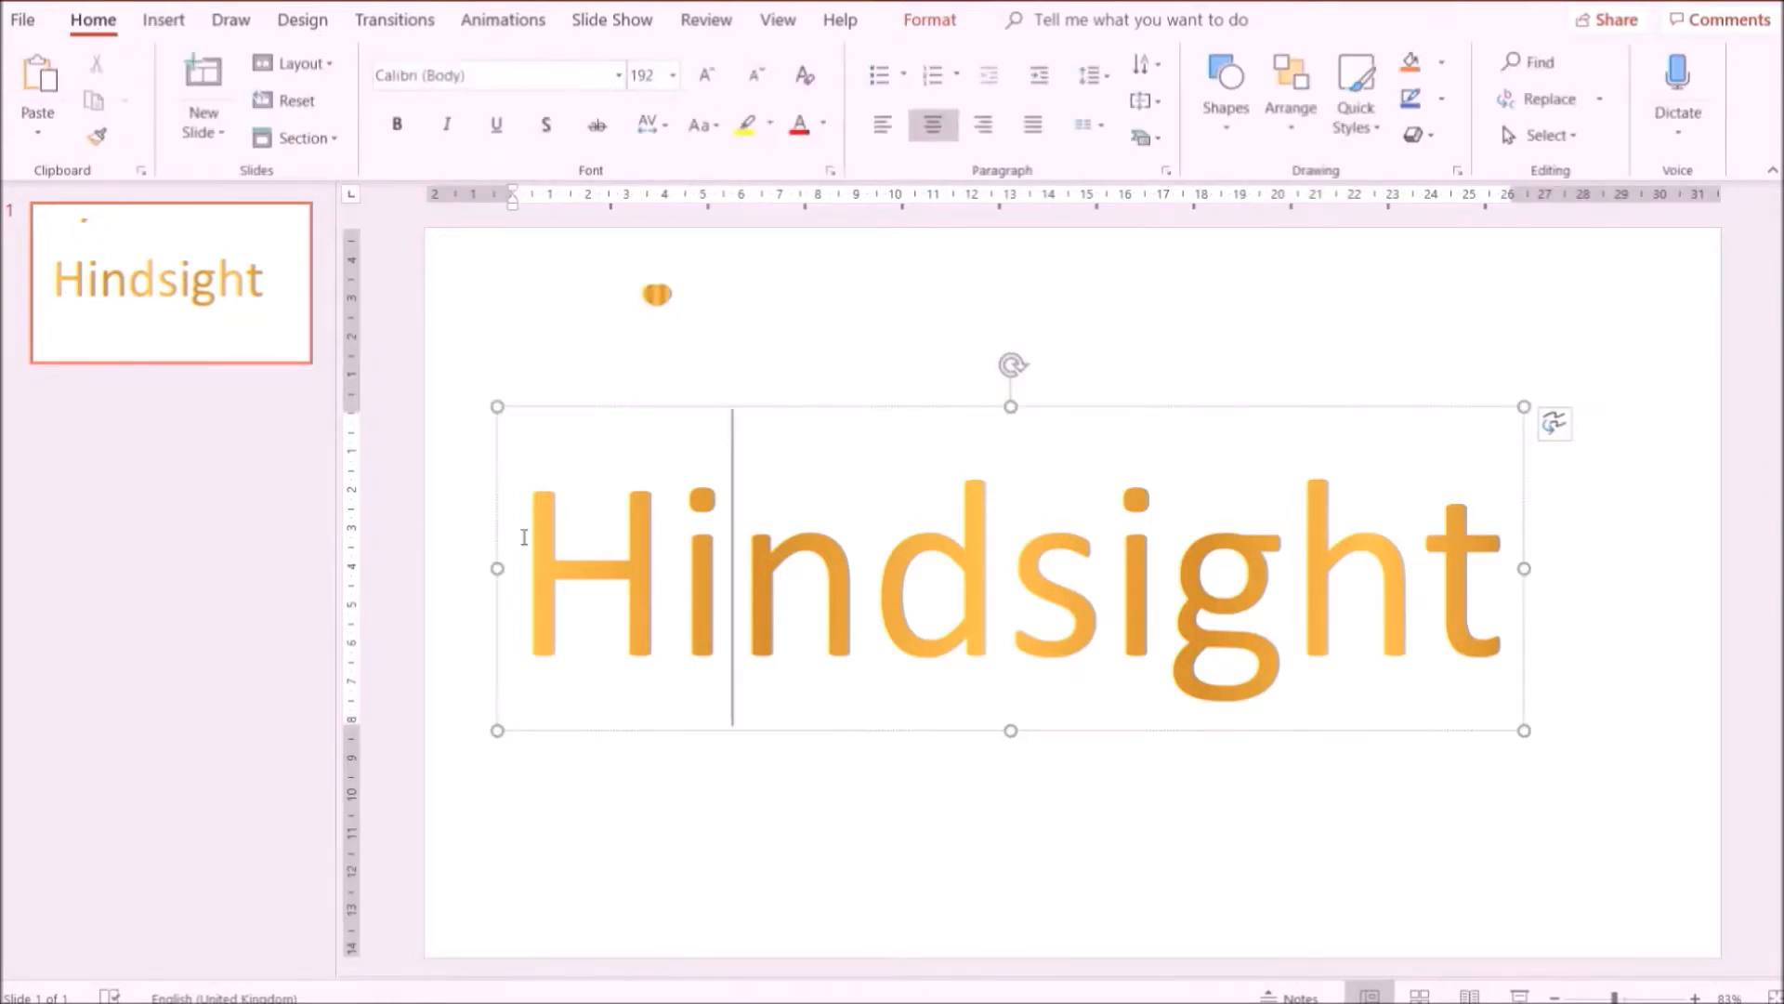
{"action": "left_click_drag", "start_coordinate": [524, 536], "coordinate": [1576, 612]}
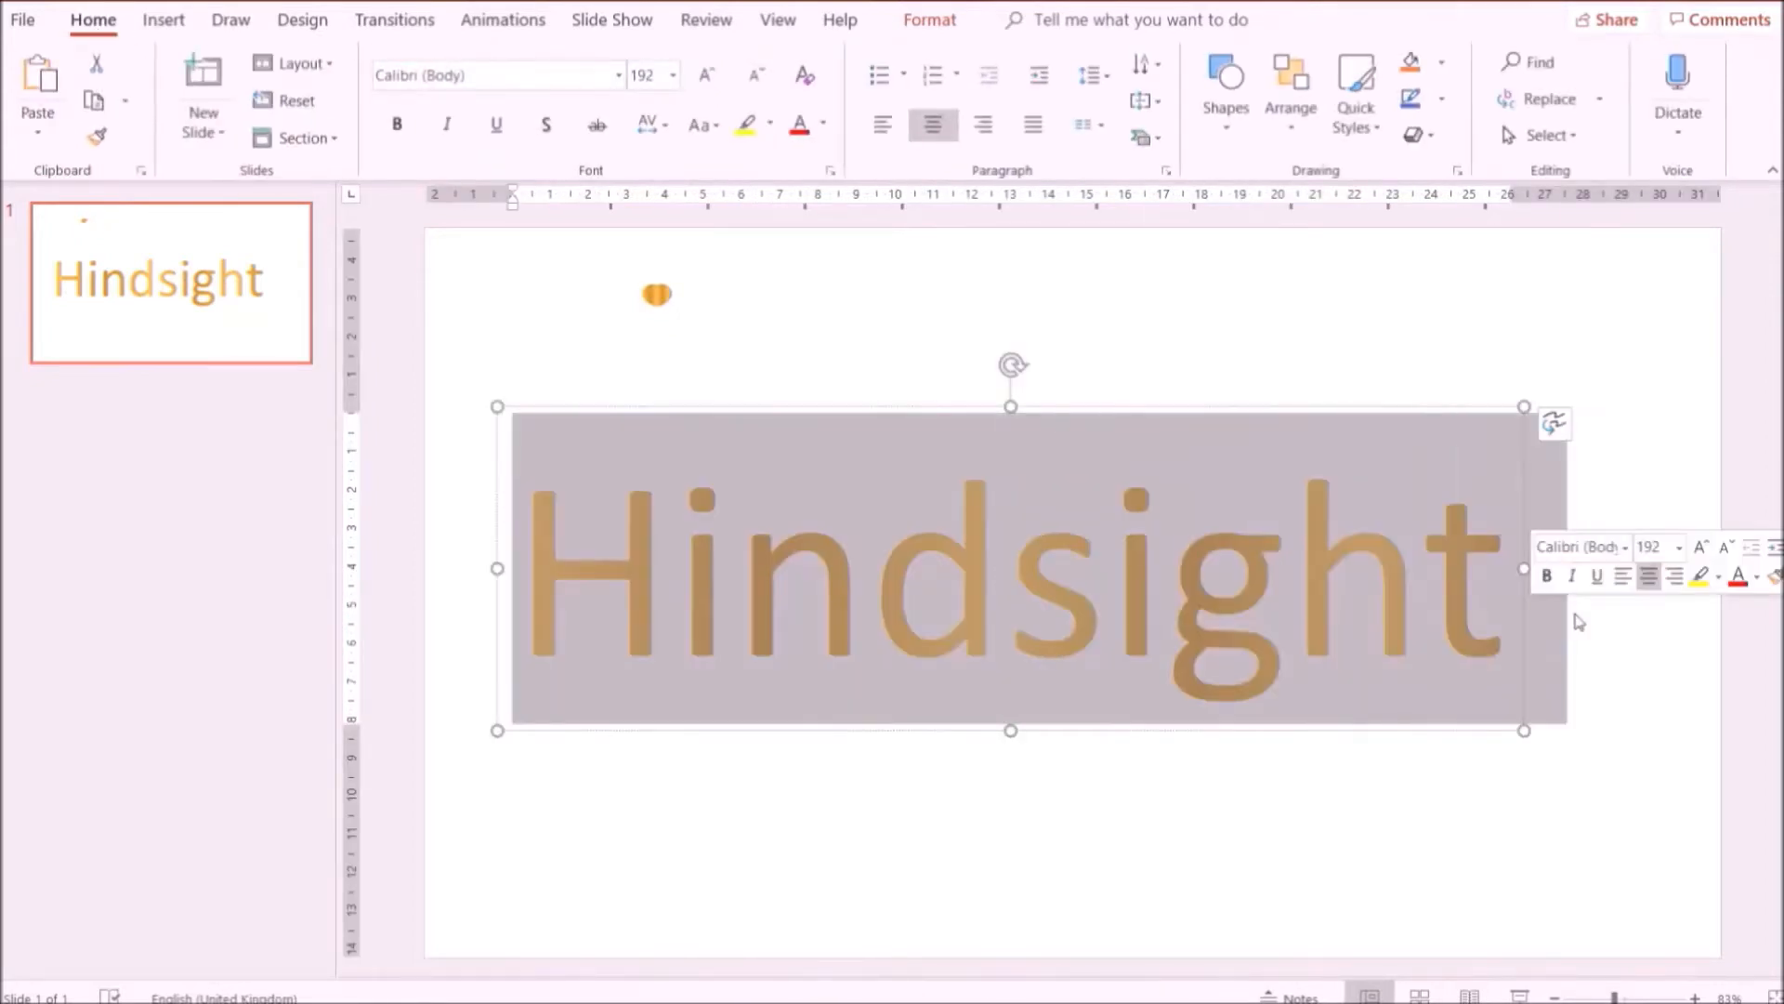
{"action": "left_click", "coordinate": [564, 84]}
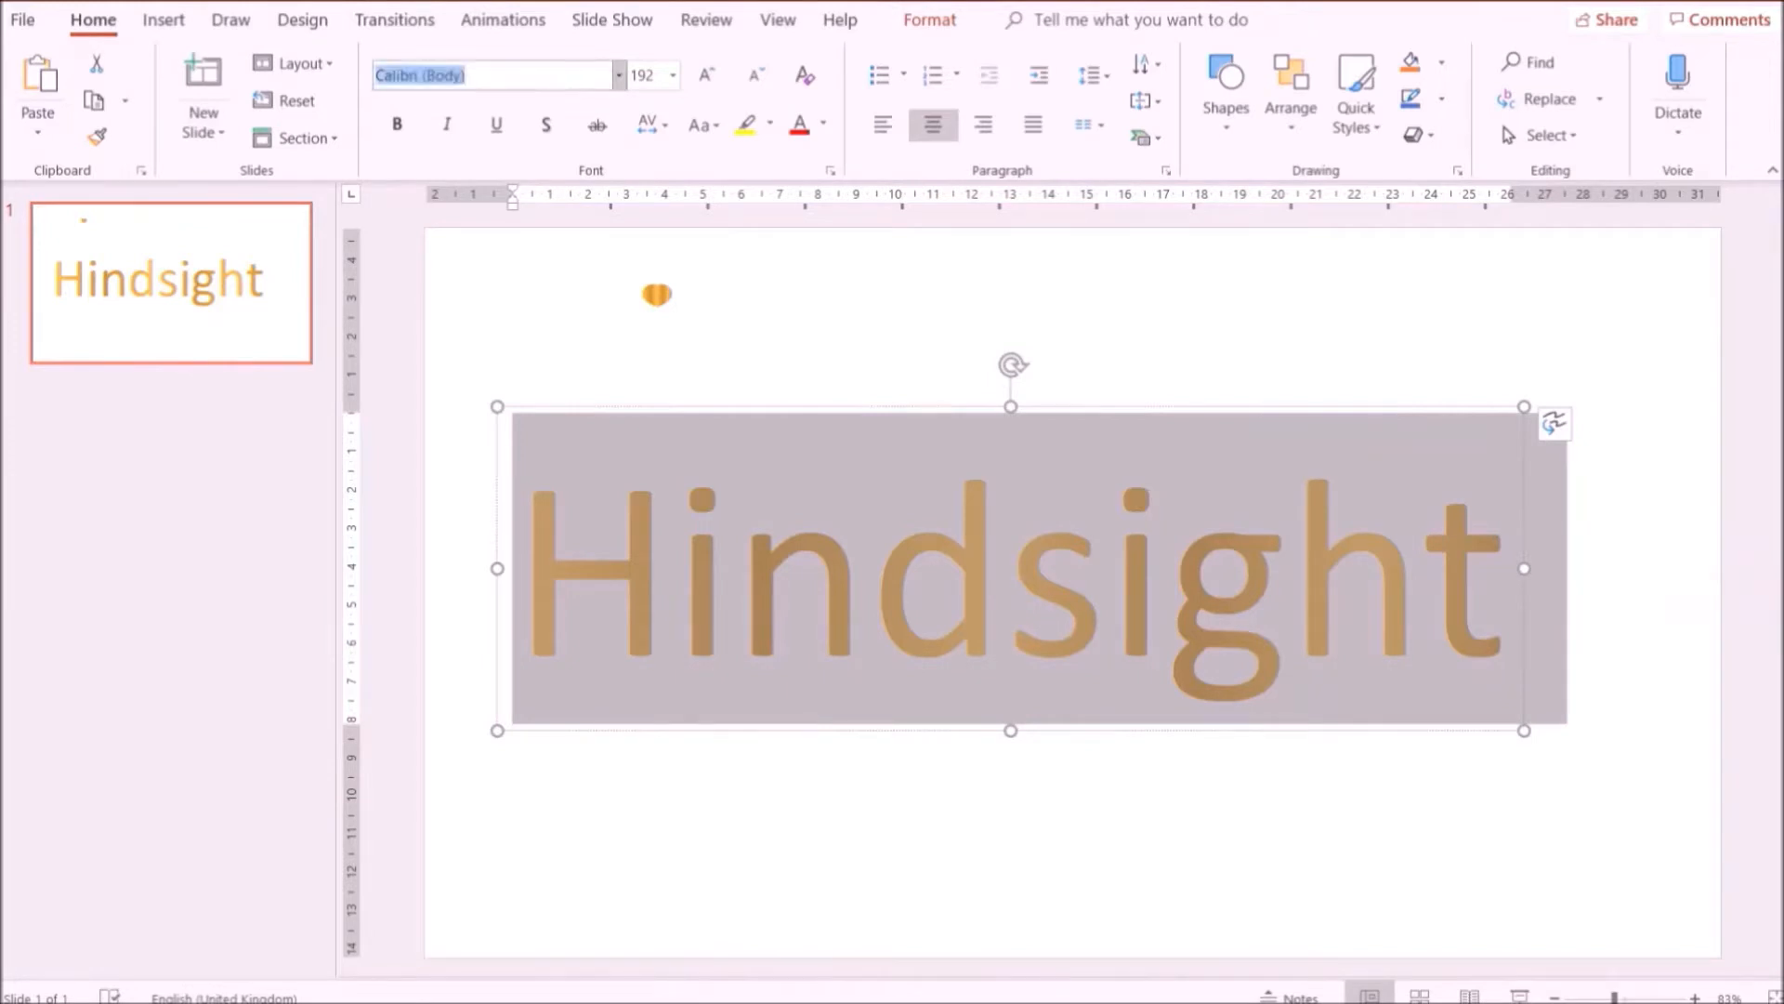
{"action": "type", "text": "Edwardian Script ITC"}
{"action": "key", "text": "Return"}
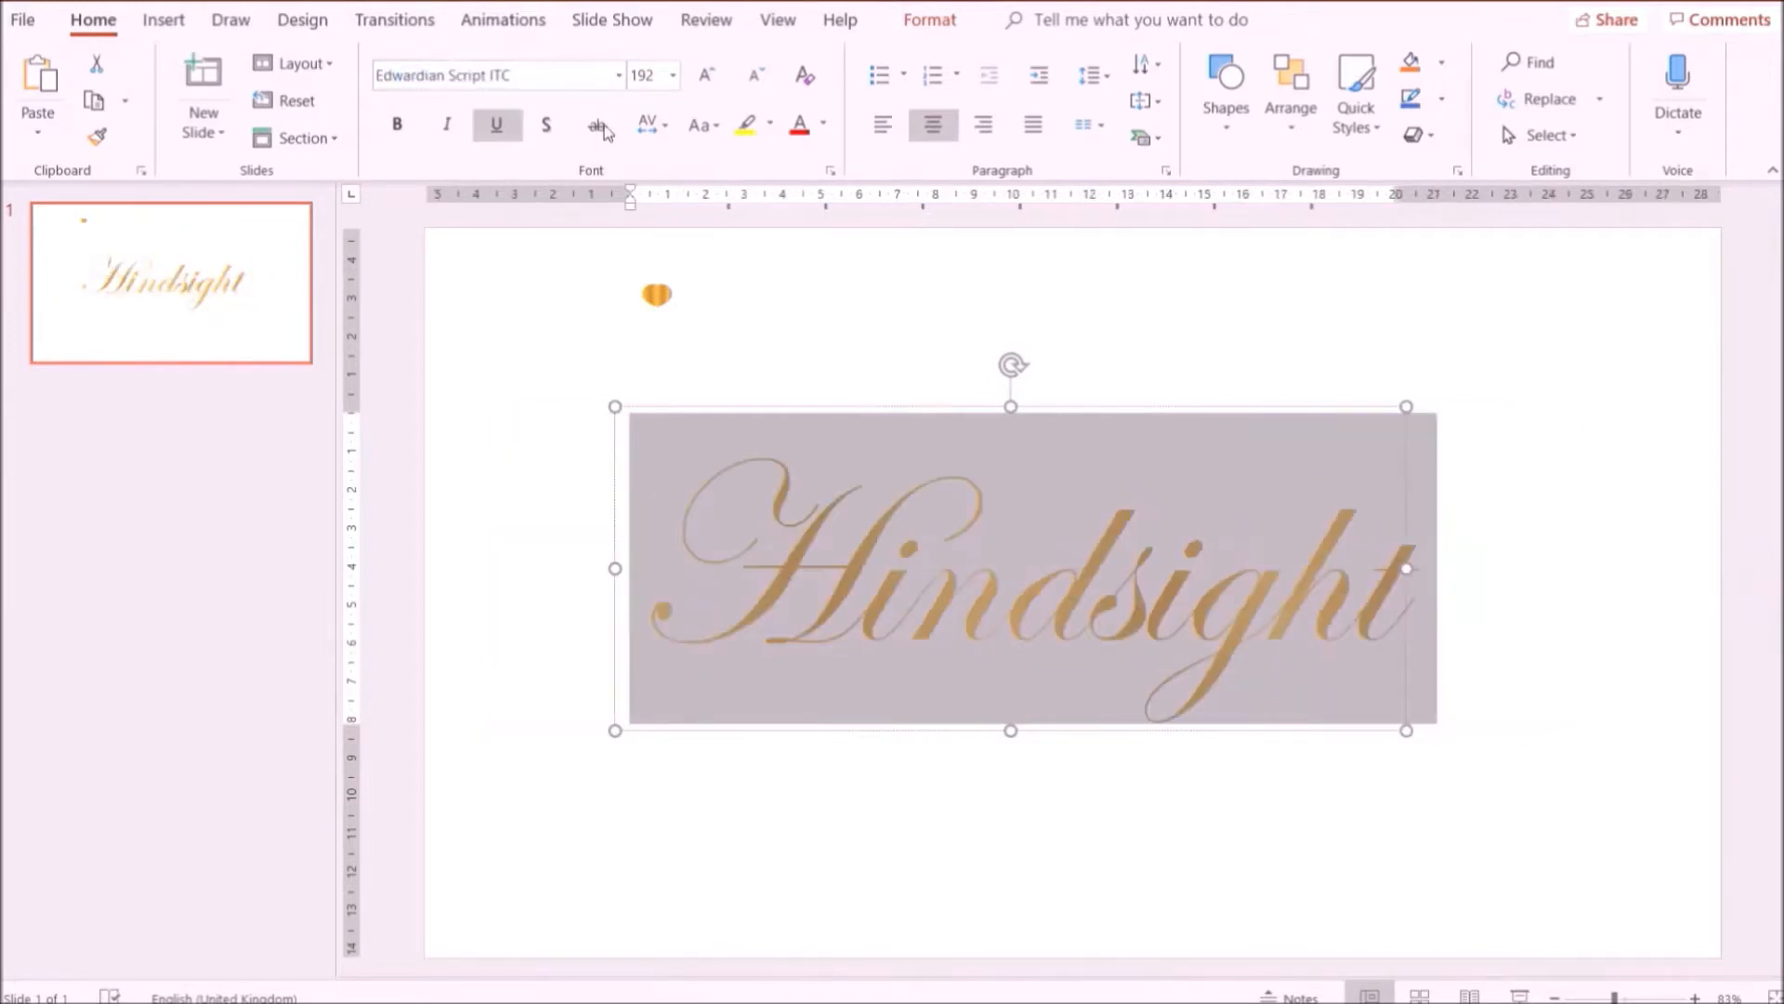
{"action": "type", "text": "18"}
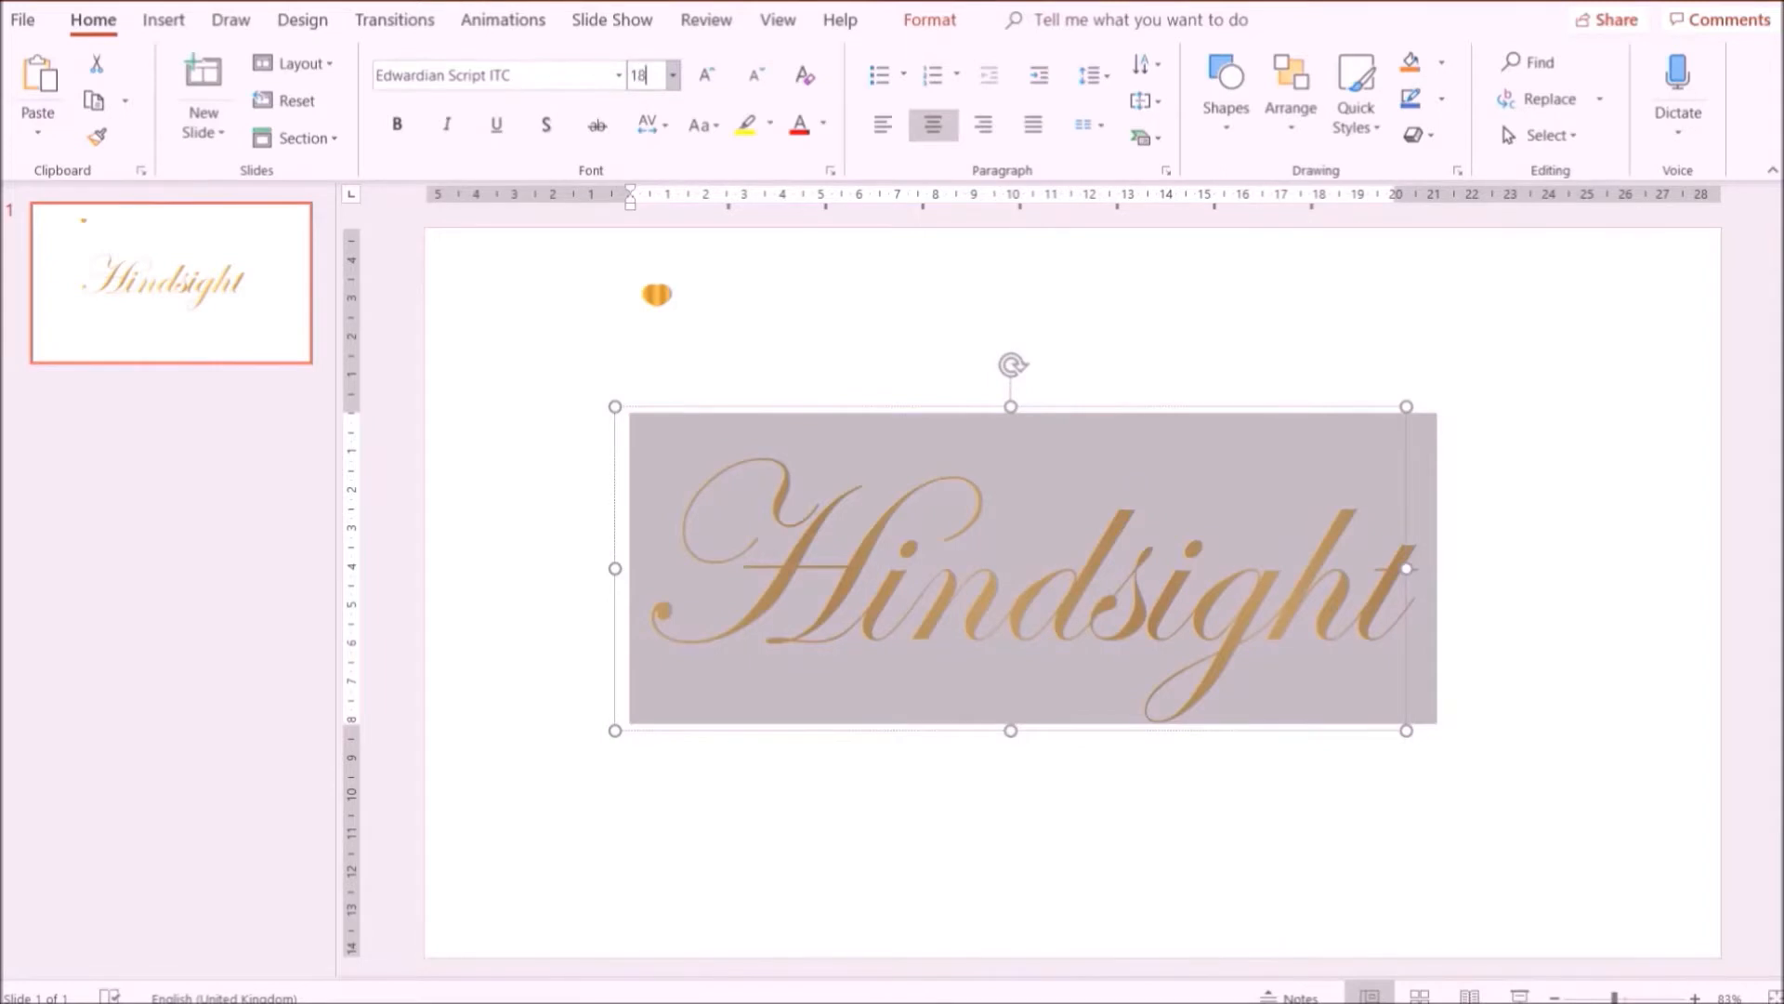
{"action": "type", "text": "4"}
{"action": "key", "text": "Return"}
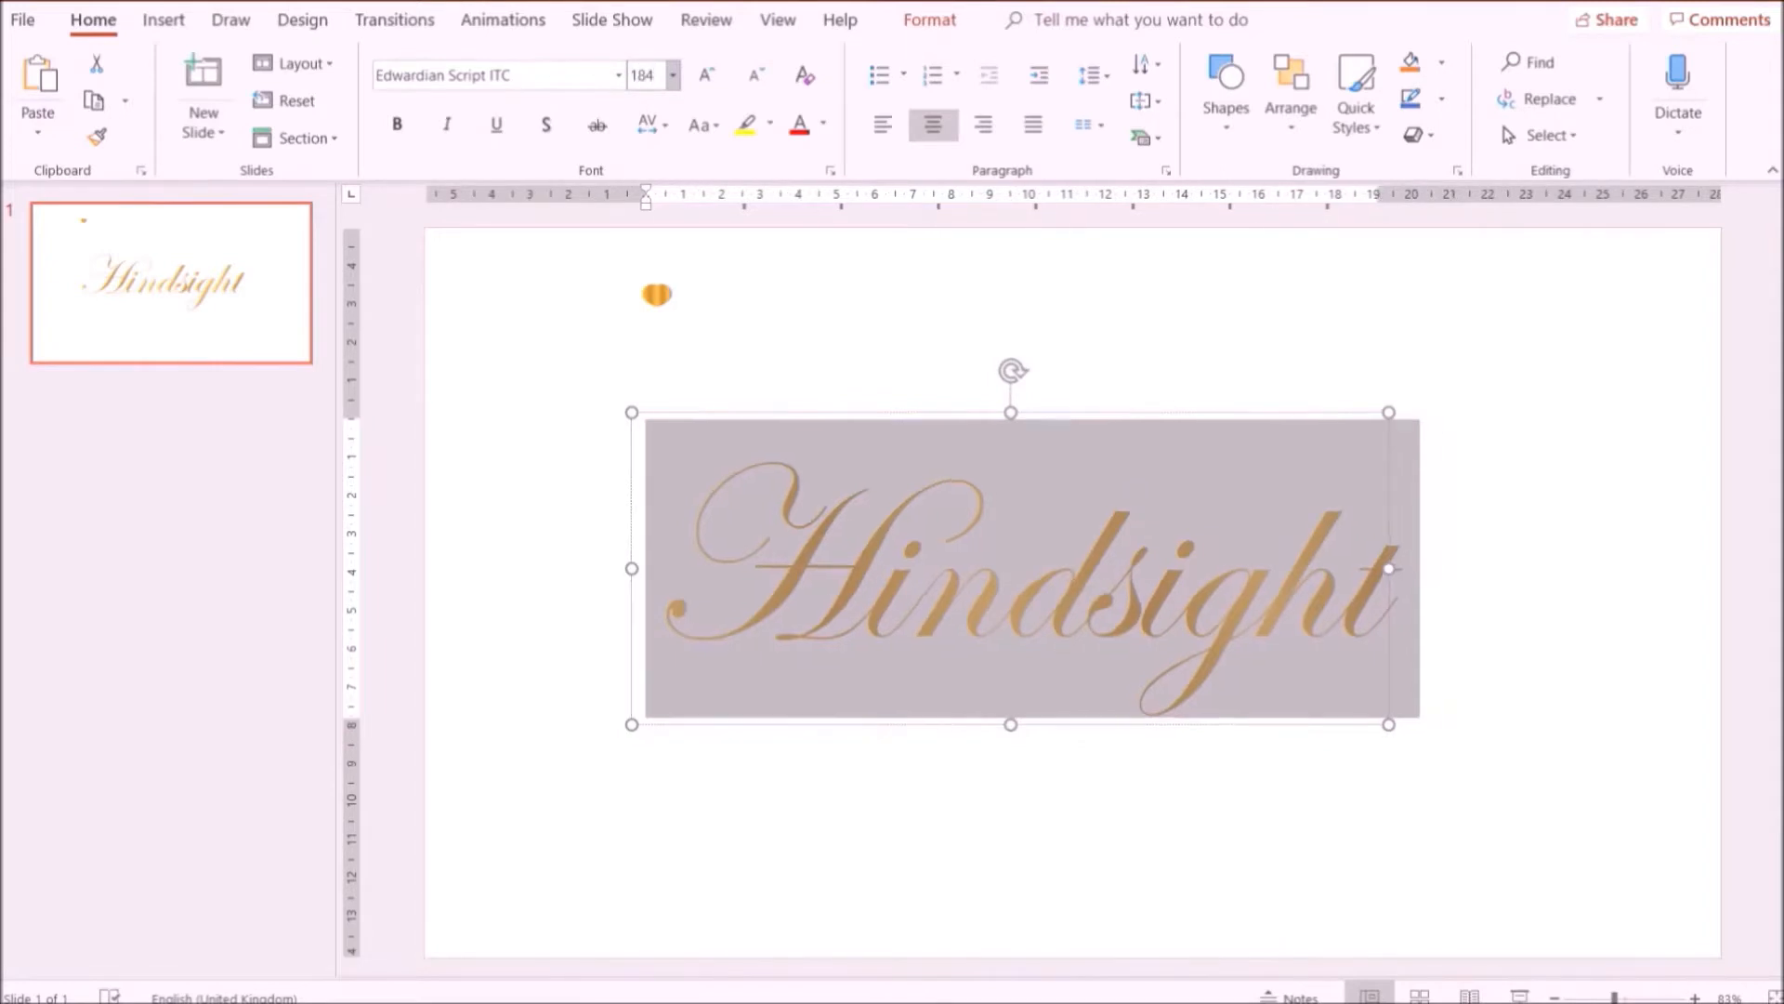
Make the Hindsight text bold with a shadow and move it to the right half of the slide.
{"action": "left_click", "coordinate": [396, 126]}
{"action": "left_click", "coordinate": [548, 131]}
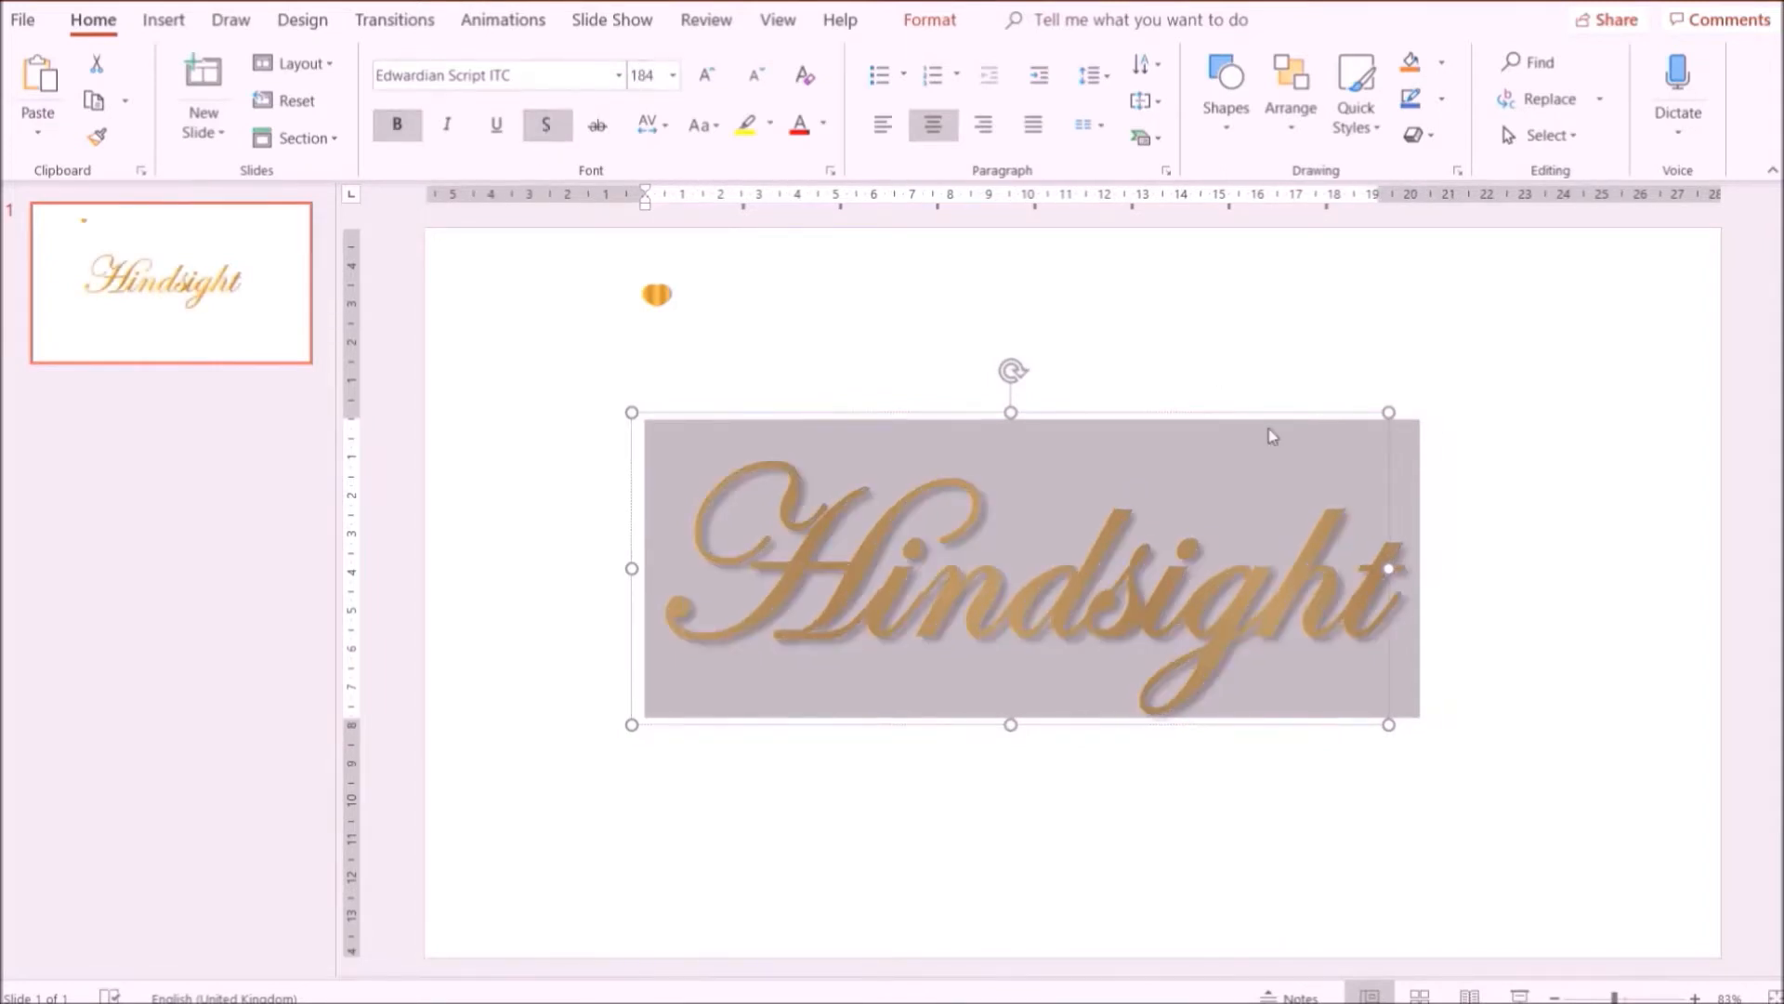
{"action": "left_click_drag", "start_coordinate": [1228, 414], "coordinate": [1474, 378]}
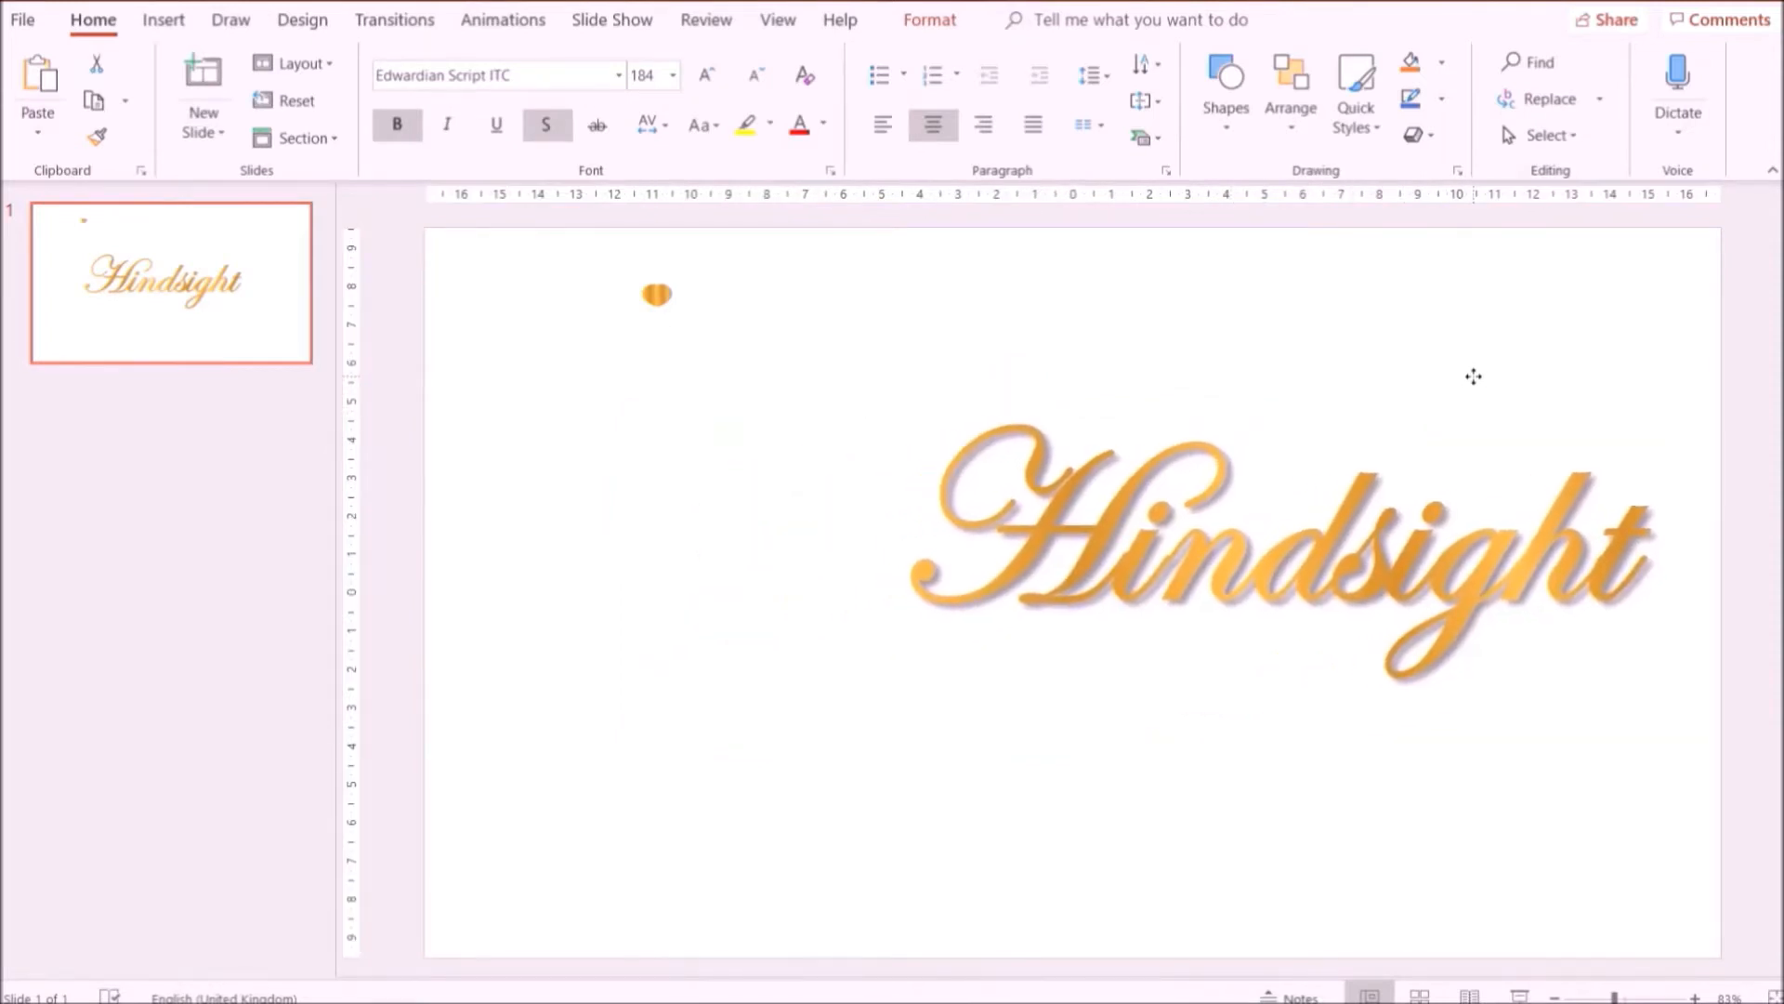
Duplicate the small heart and place one heart over the dot of each i in Hindsight.
{"action": "left_click", "coordinate": [657, 296]}
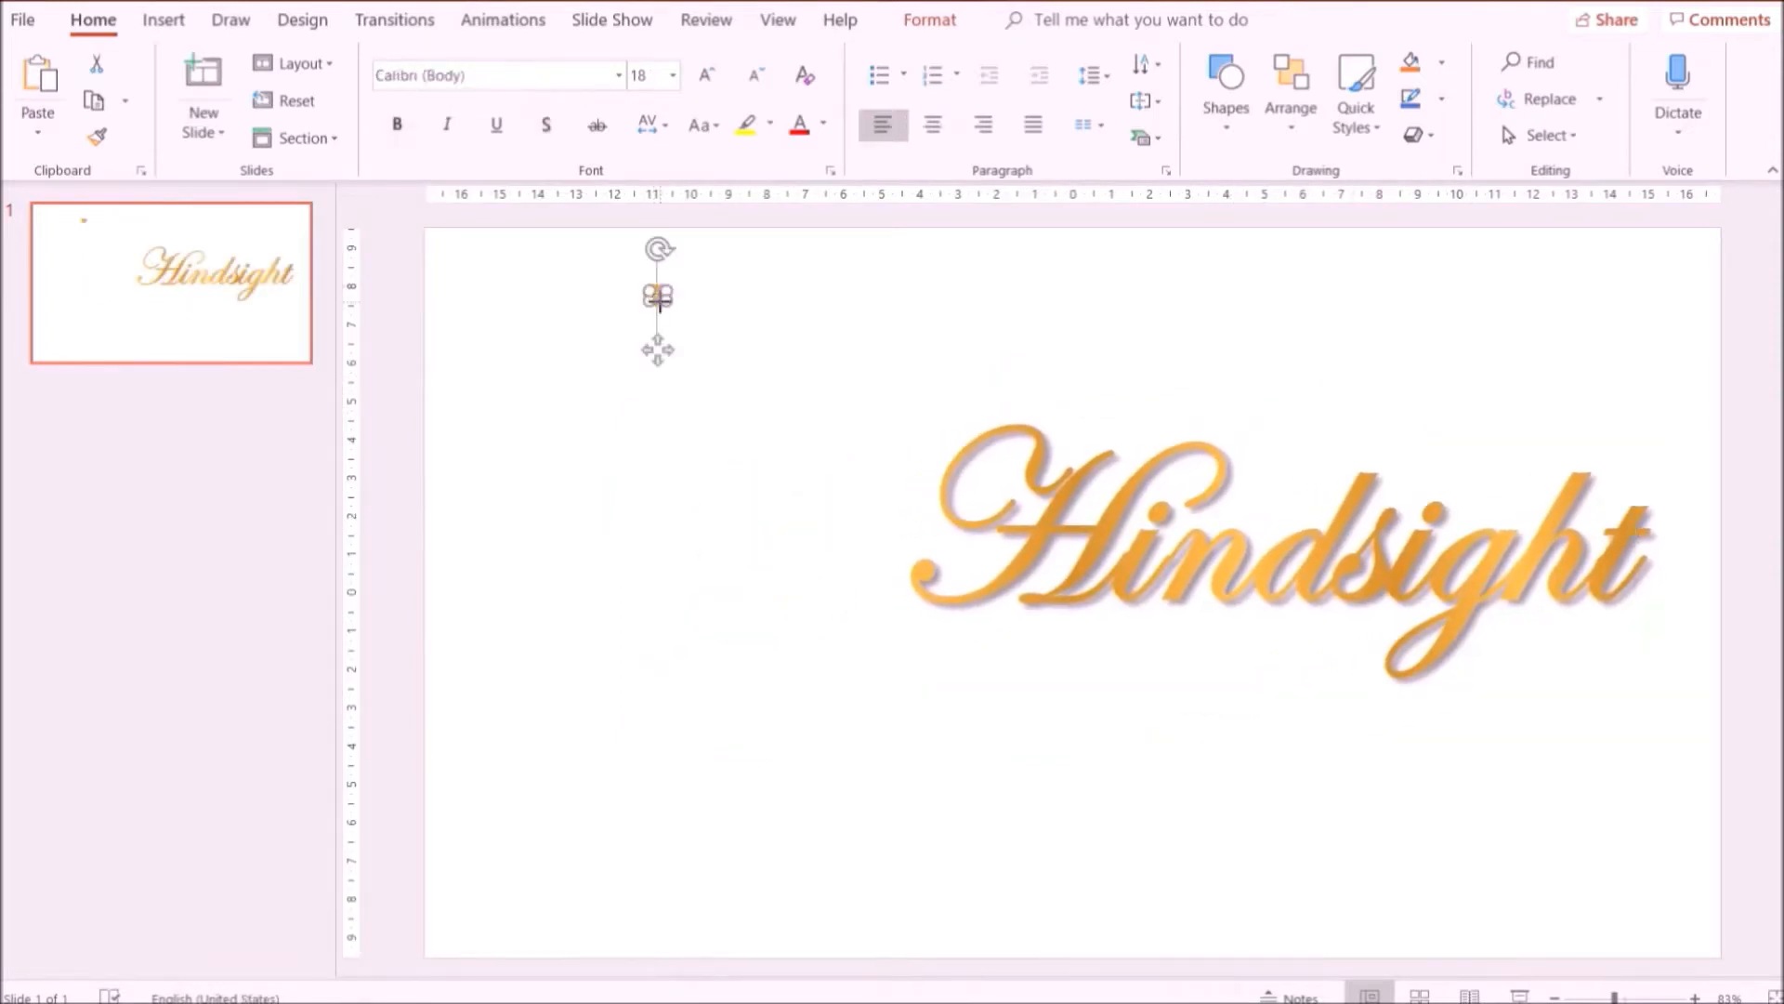
{"action": "right_click", "coordinate": [657, 297]}
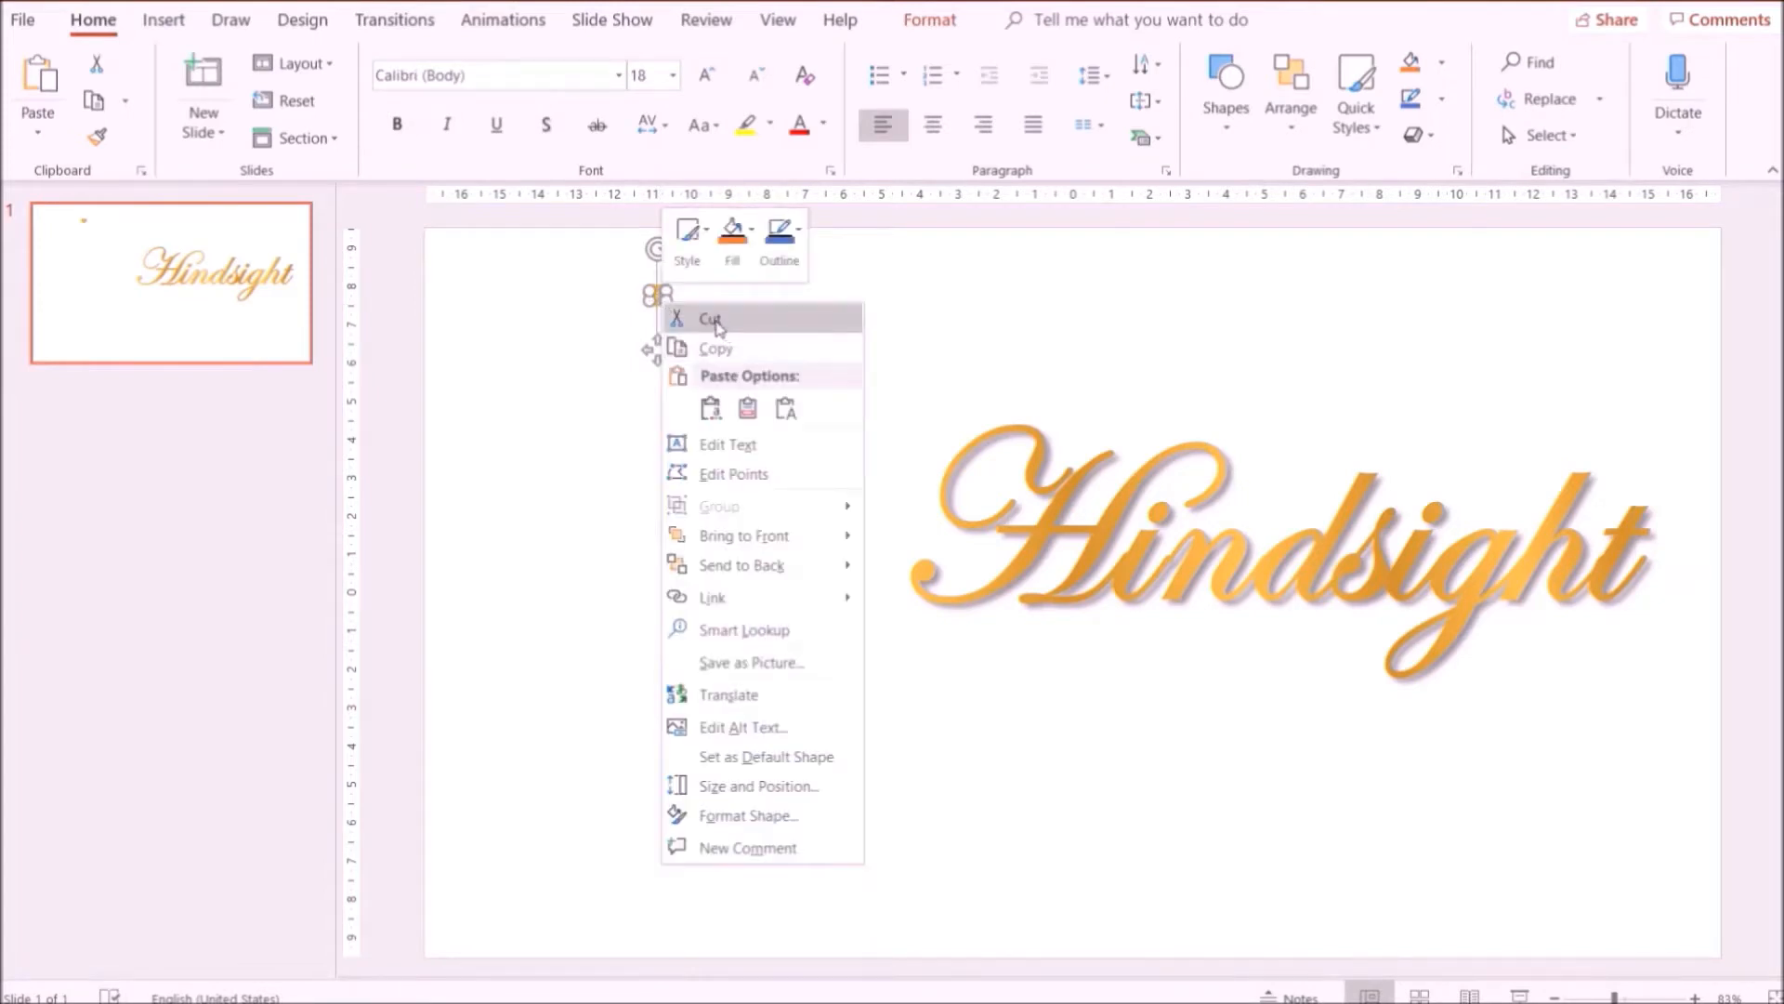
{"action": "left_click", "coordinate": [715, 350]}
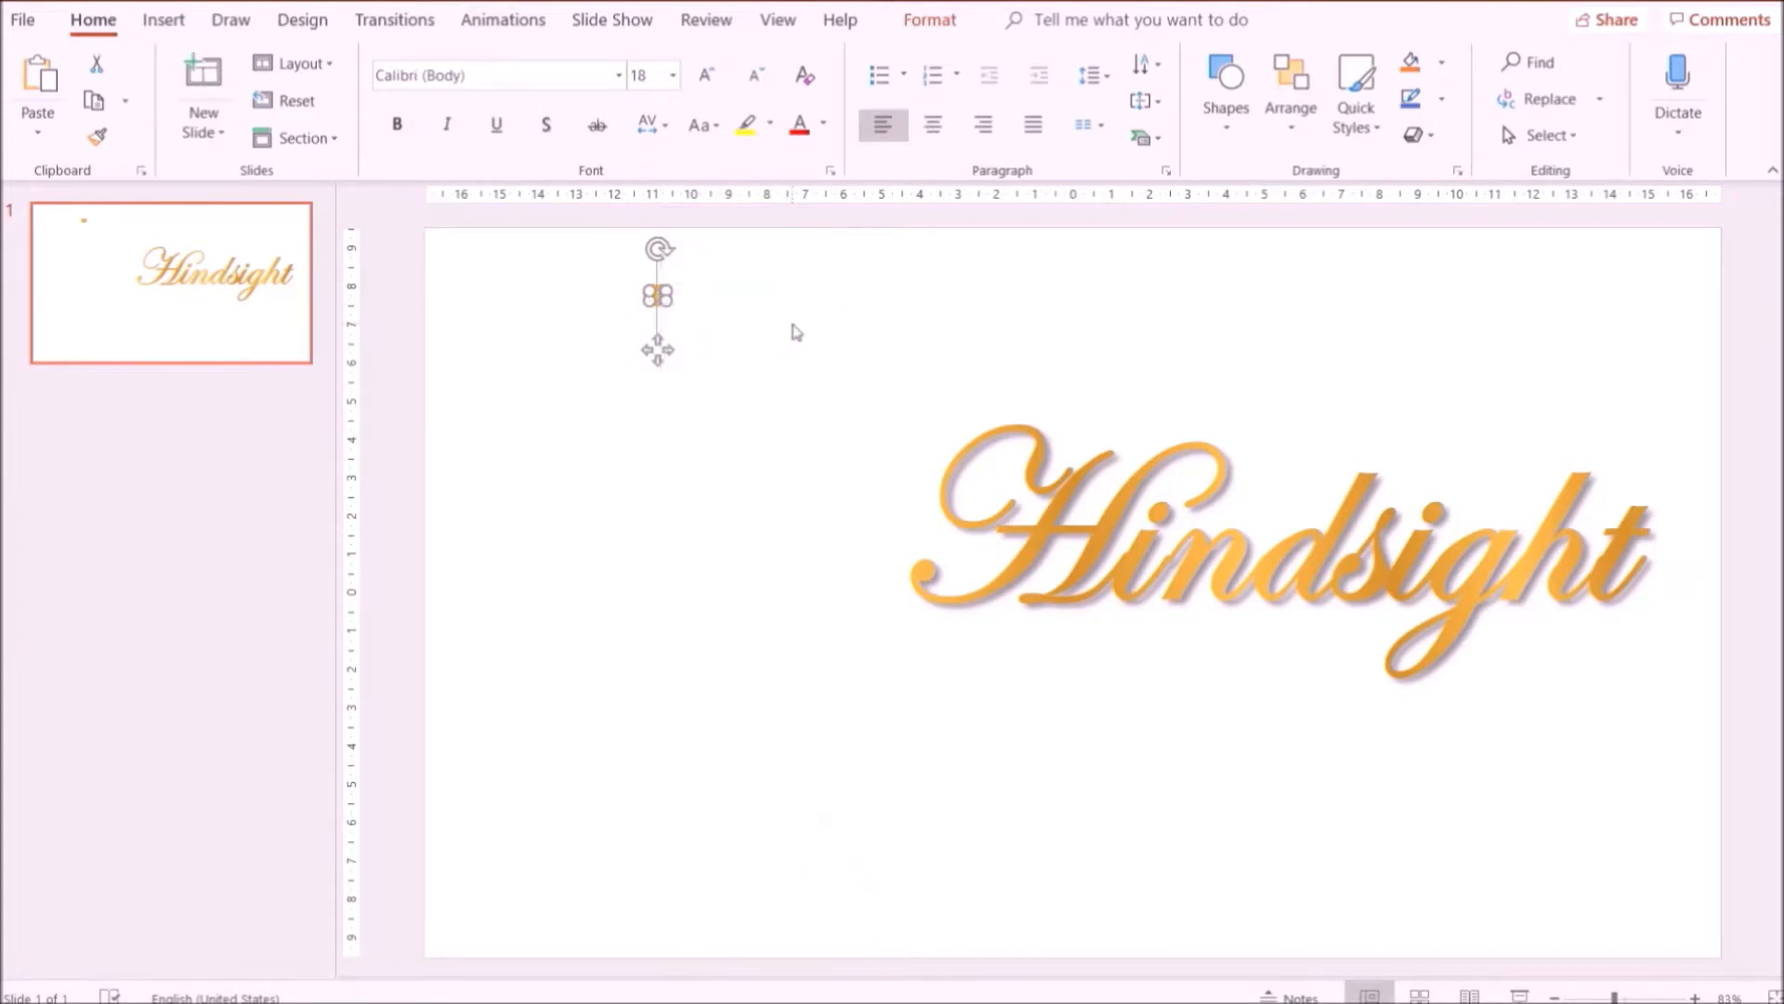
{"action": "right_click", "coordinate": [796, 332]}
{"action": "left_click", "coordinate": [887, 368]}
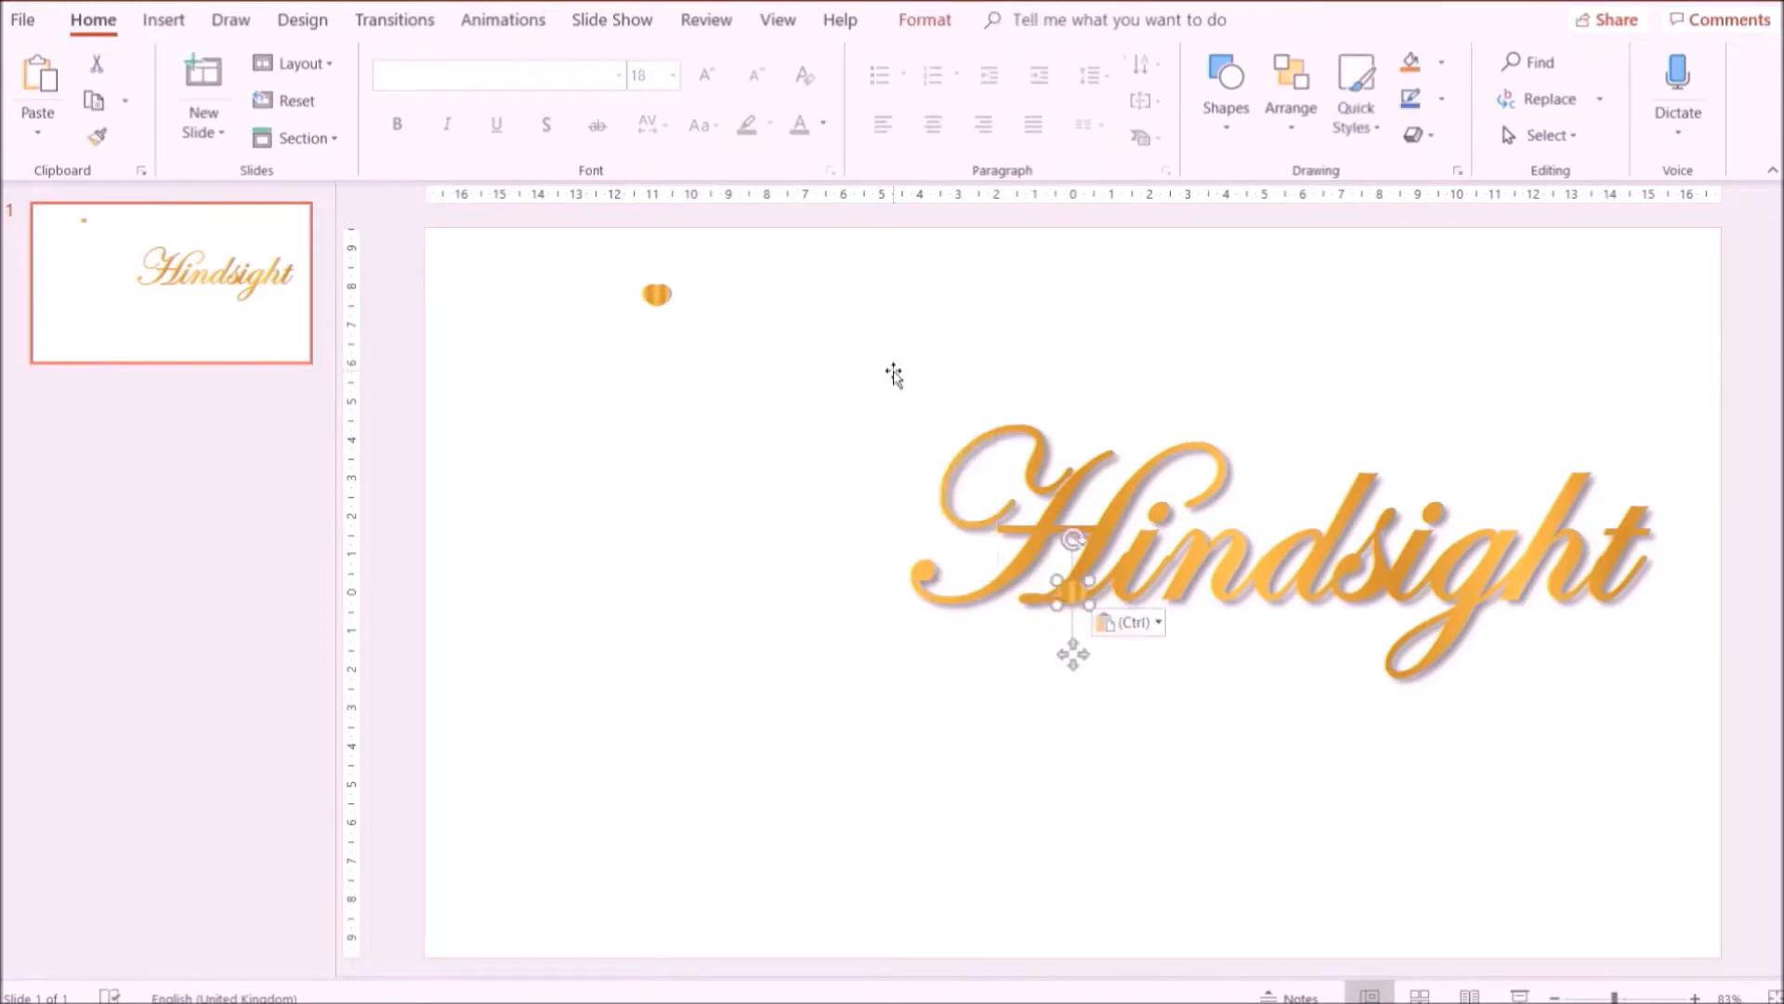
{"action": "left_click_drag", "start_coordinate": [1071, 589], "coordinate": [1429, 510]}
{"action": "left_click", "coordinate": [1084, 358]}
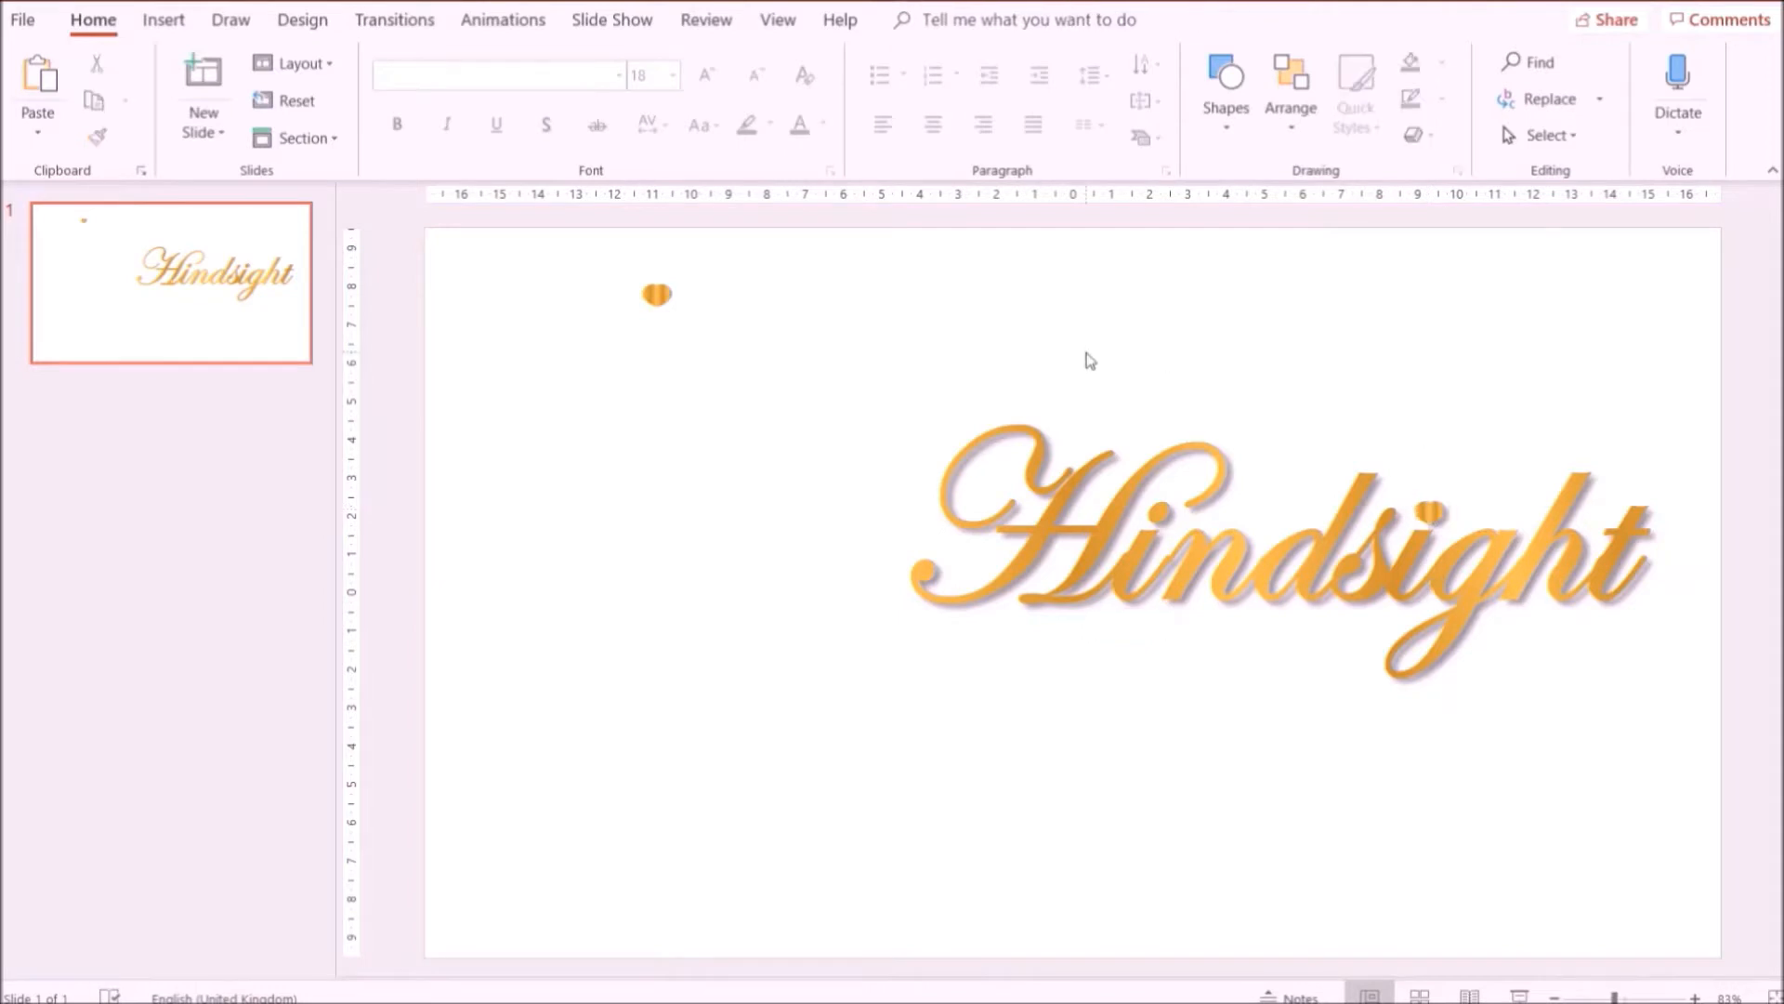
{"action": "left_click_drag", "start_coordinate": [657, 294], "coordinate": [1155, 511]}
{"action": "left_click", "coordinate": [836, 381]}
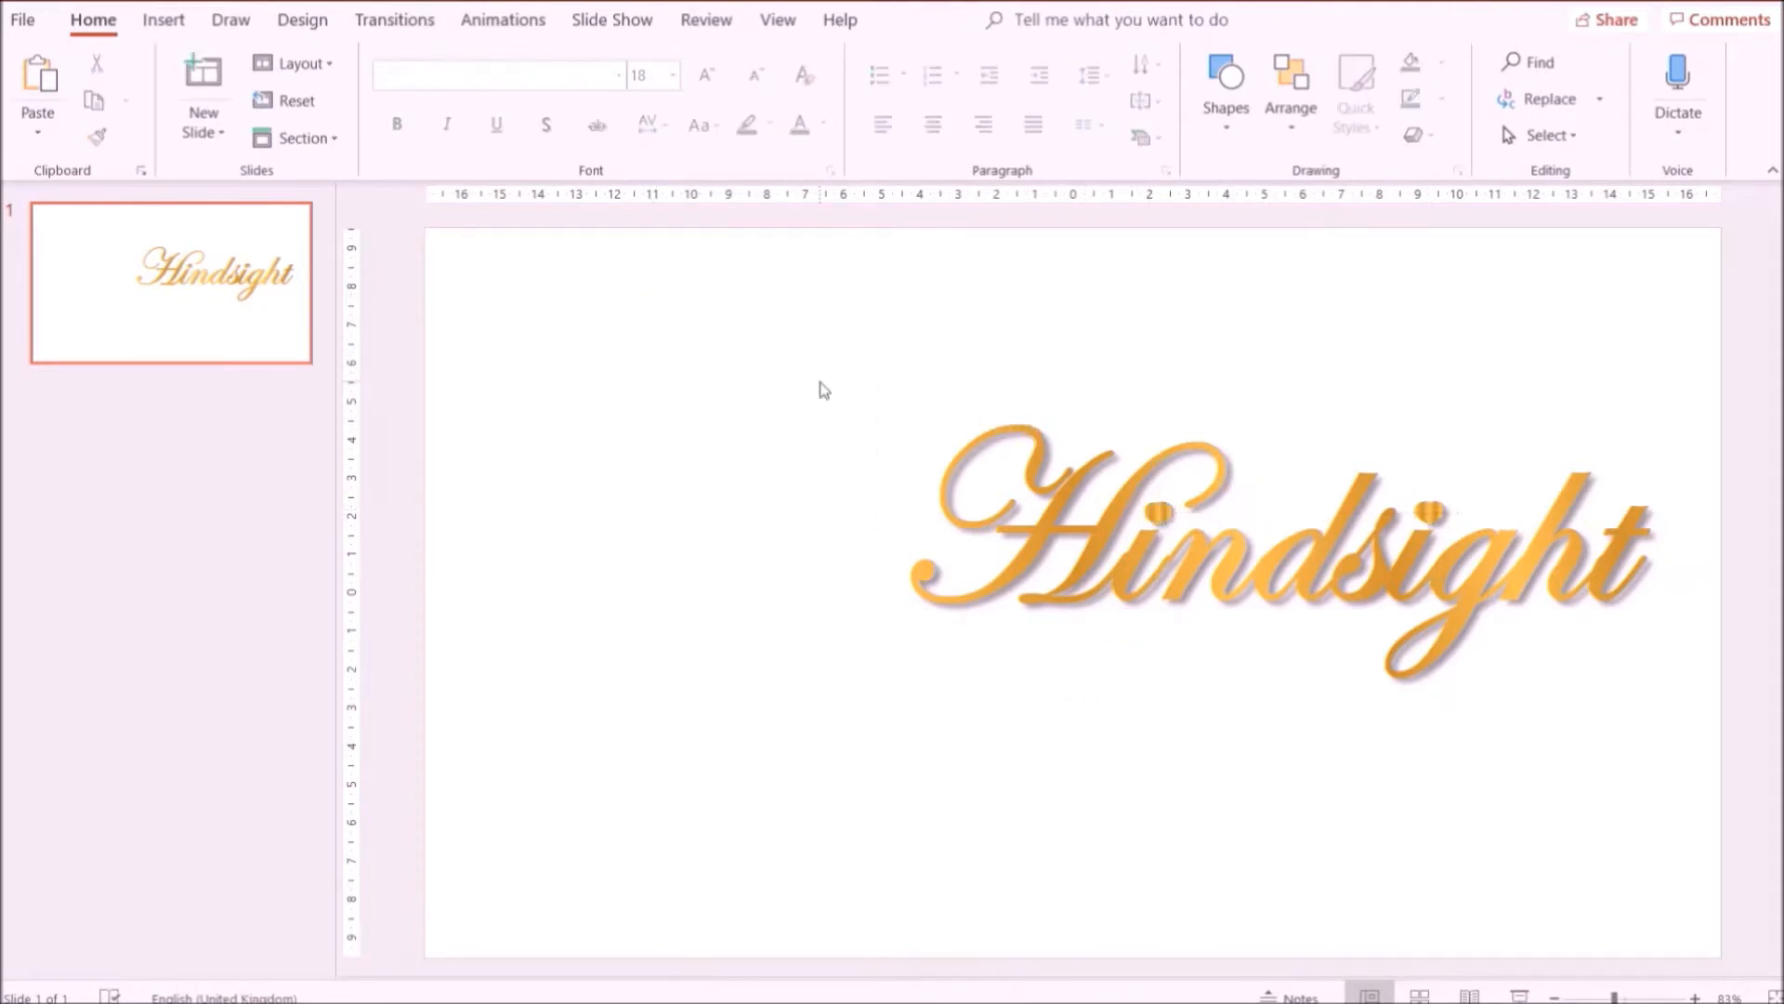
Add a text box in the lower part of the slide reading "Educational, Life, & Phycology Related Content".
{"action": "left_click", "coordinate": [163, 19]}
{"action": "left_click", "coordinate": [1188, 93]}
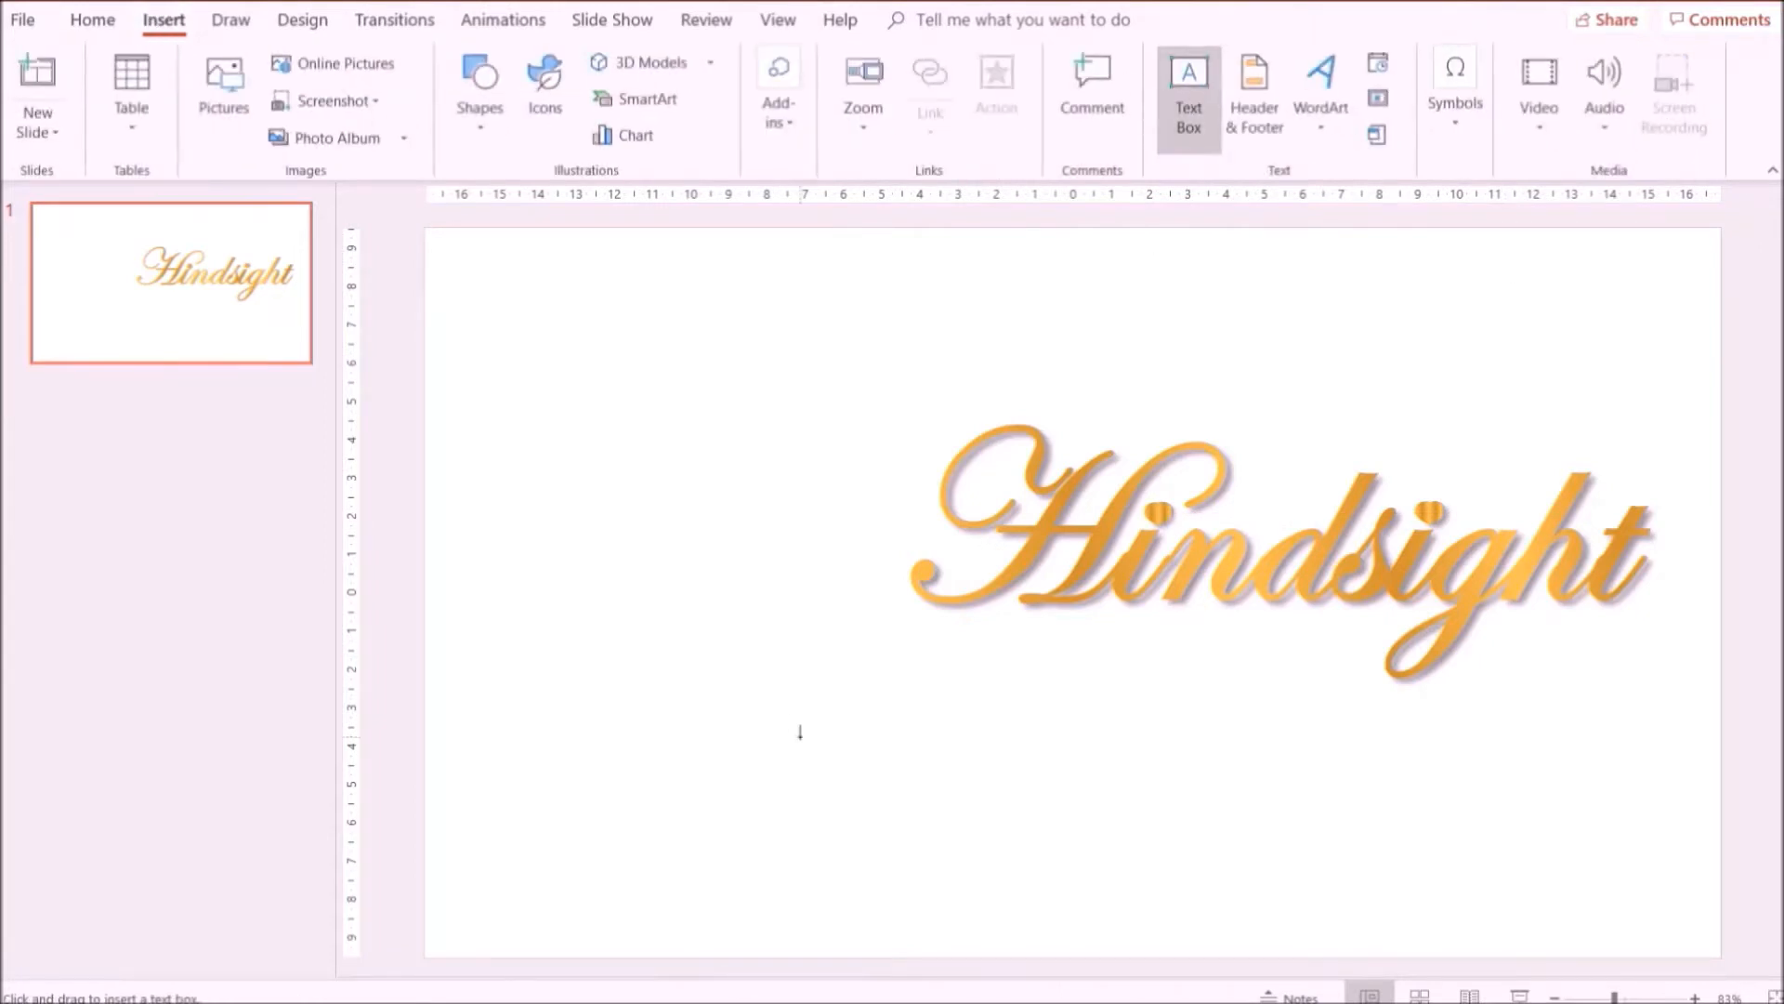
{"action": "left_click", "coordinate": [799, 739]}
{"action": "type", "text": "Education"}
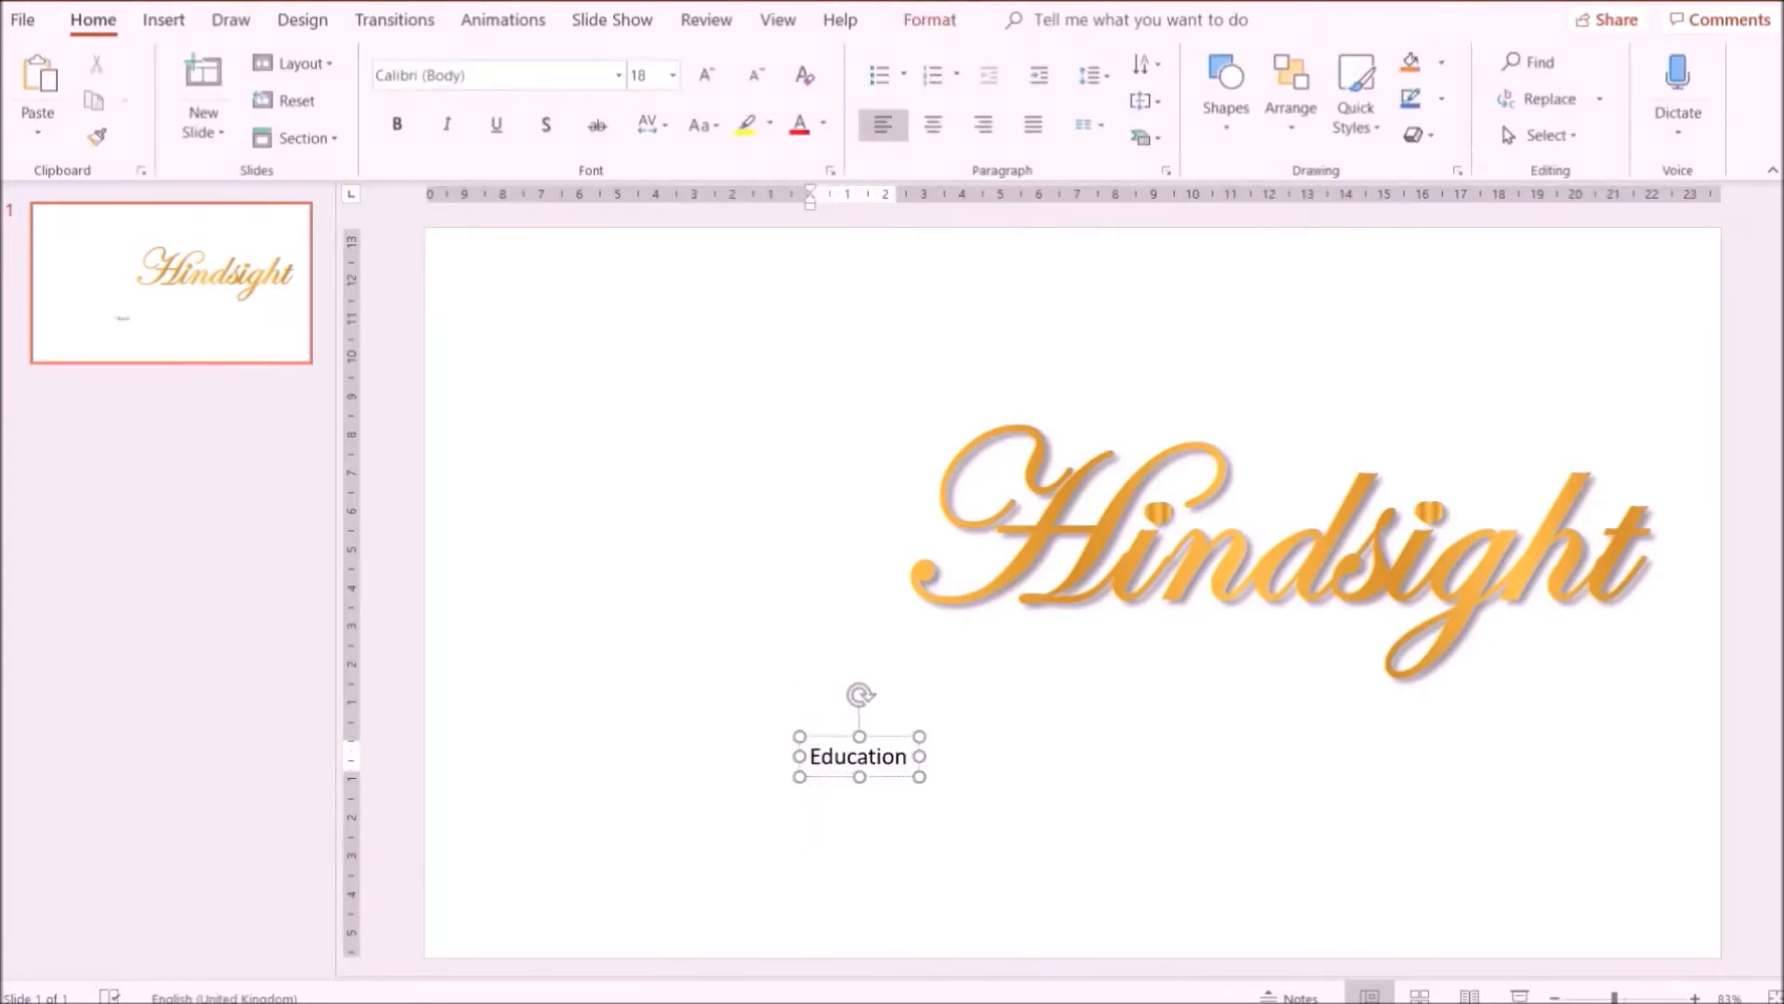
{"action": "type", "text": "al, Life"}
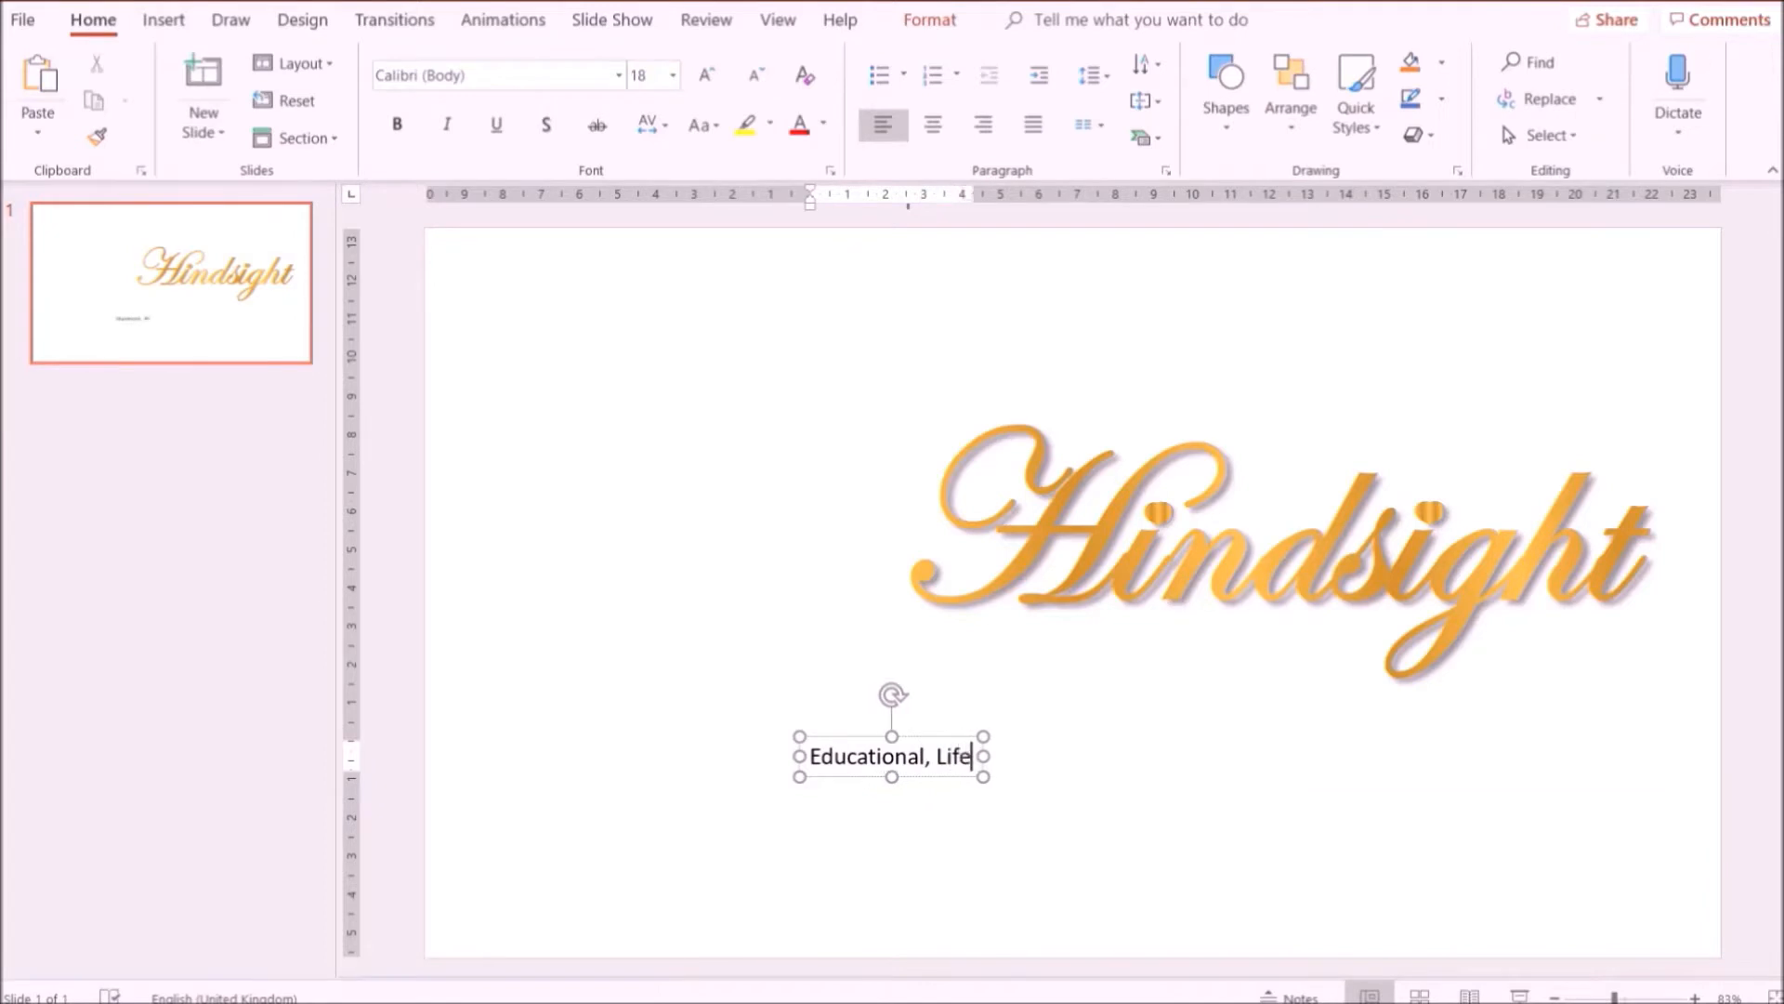
{"action": "type", "text": ", & Pshycolog"}
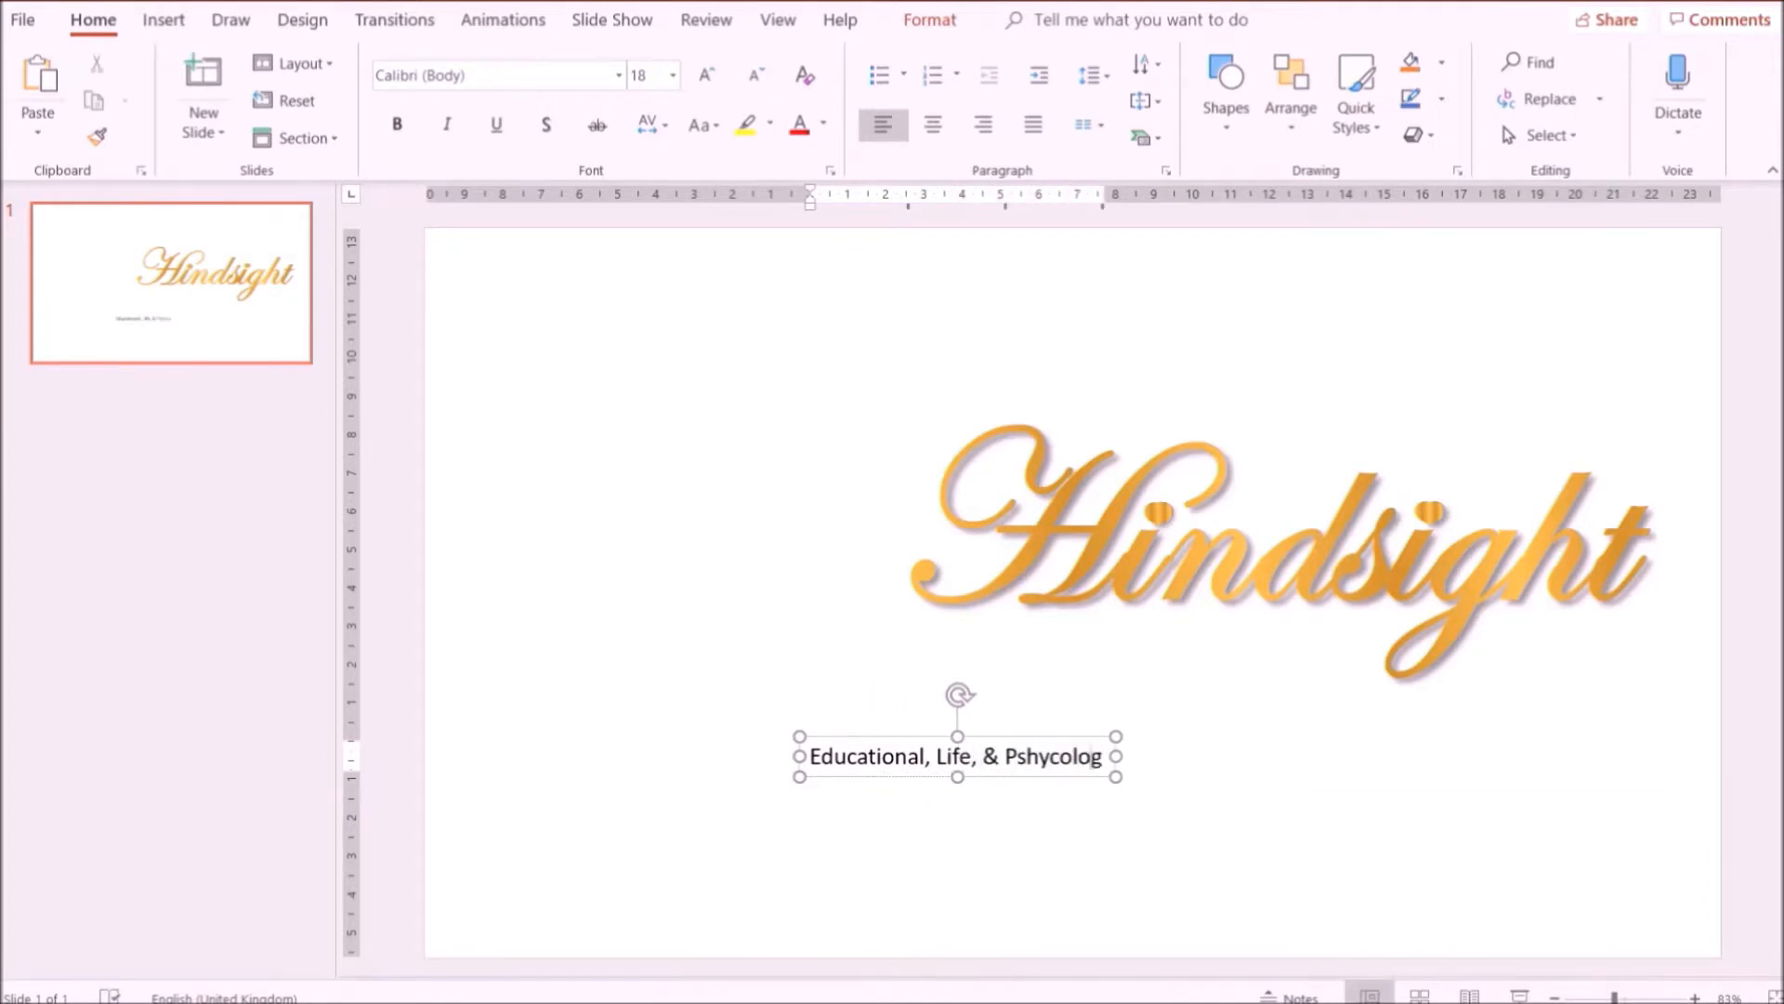
{"action": "type", "text": "y Related Content"}
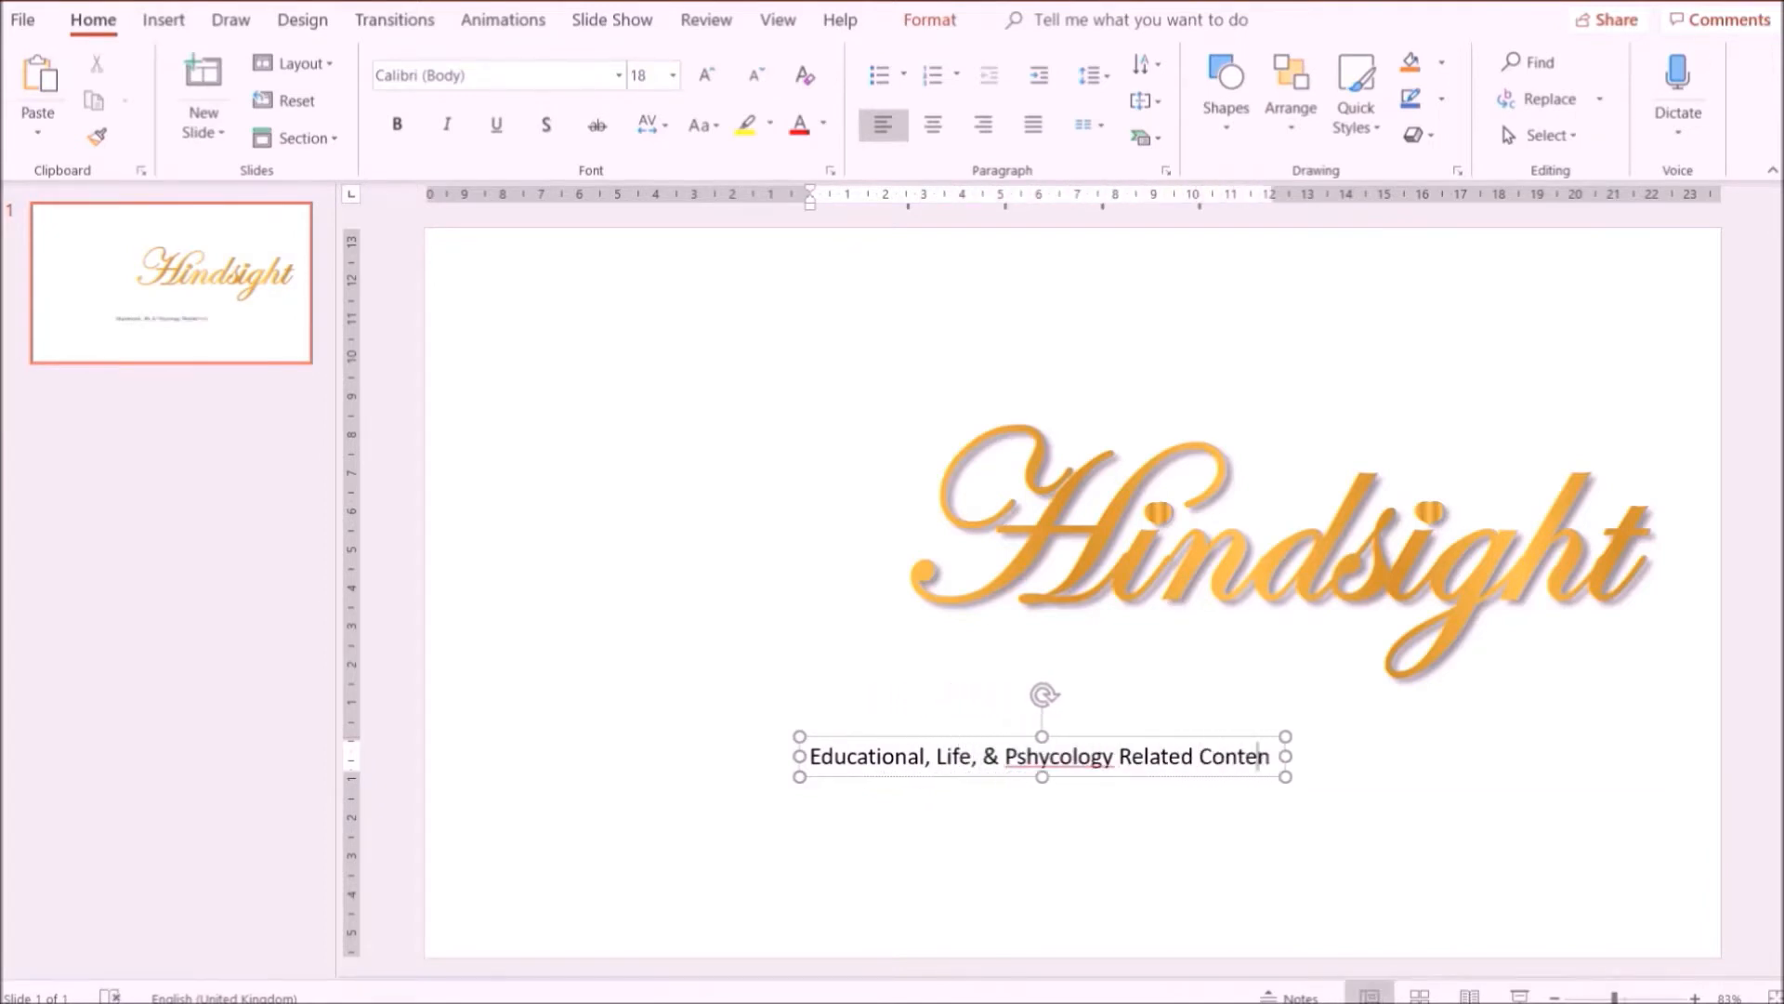
{"action": "right_click", "coordinate": [1048, 755]}
{"action": "left_click", "coordinate": [1091, 775]}
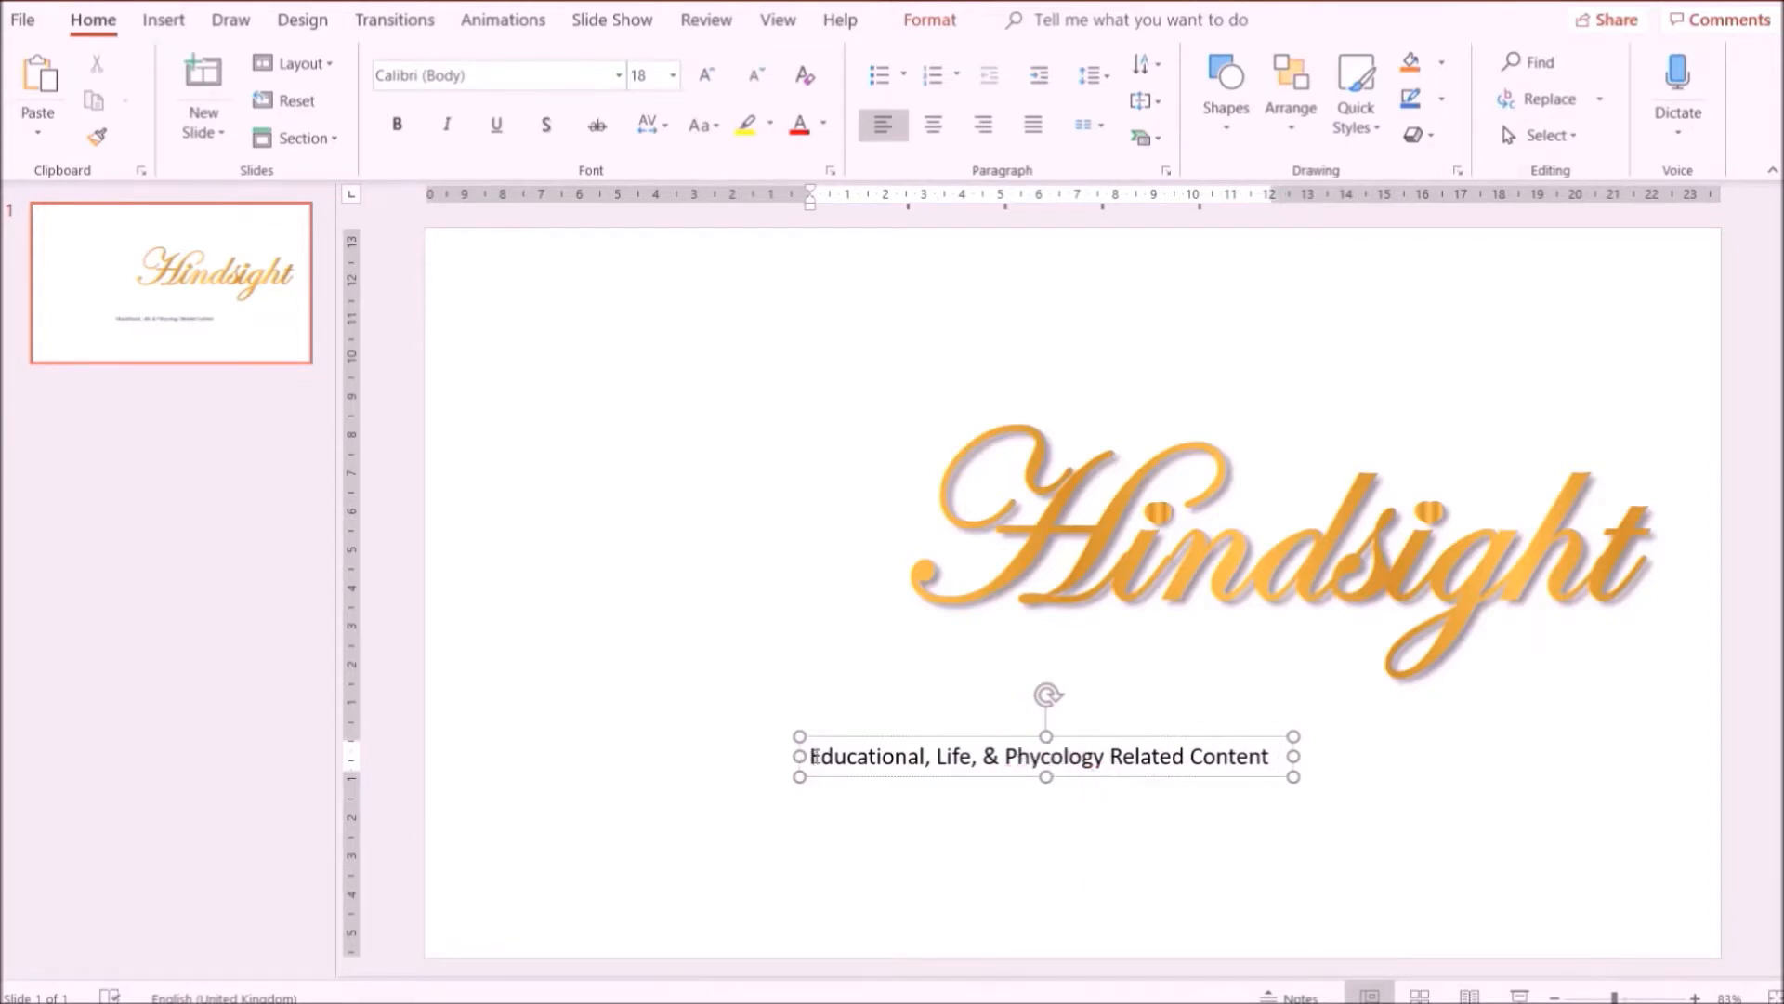
Format the tagline text in French Script MT at size 24.
{"action": "left_click_drag", "start_coordinate": [814, 756], "coordinate": [1271, 799]}
{"action": "left_click", "coordinate": [492, 75]}
{"action": "type", "text": "F"}
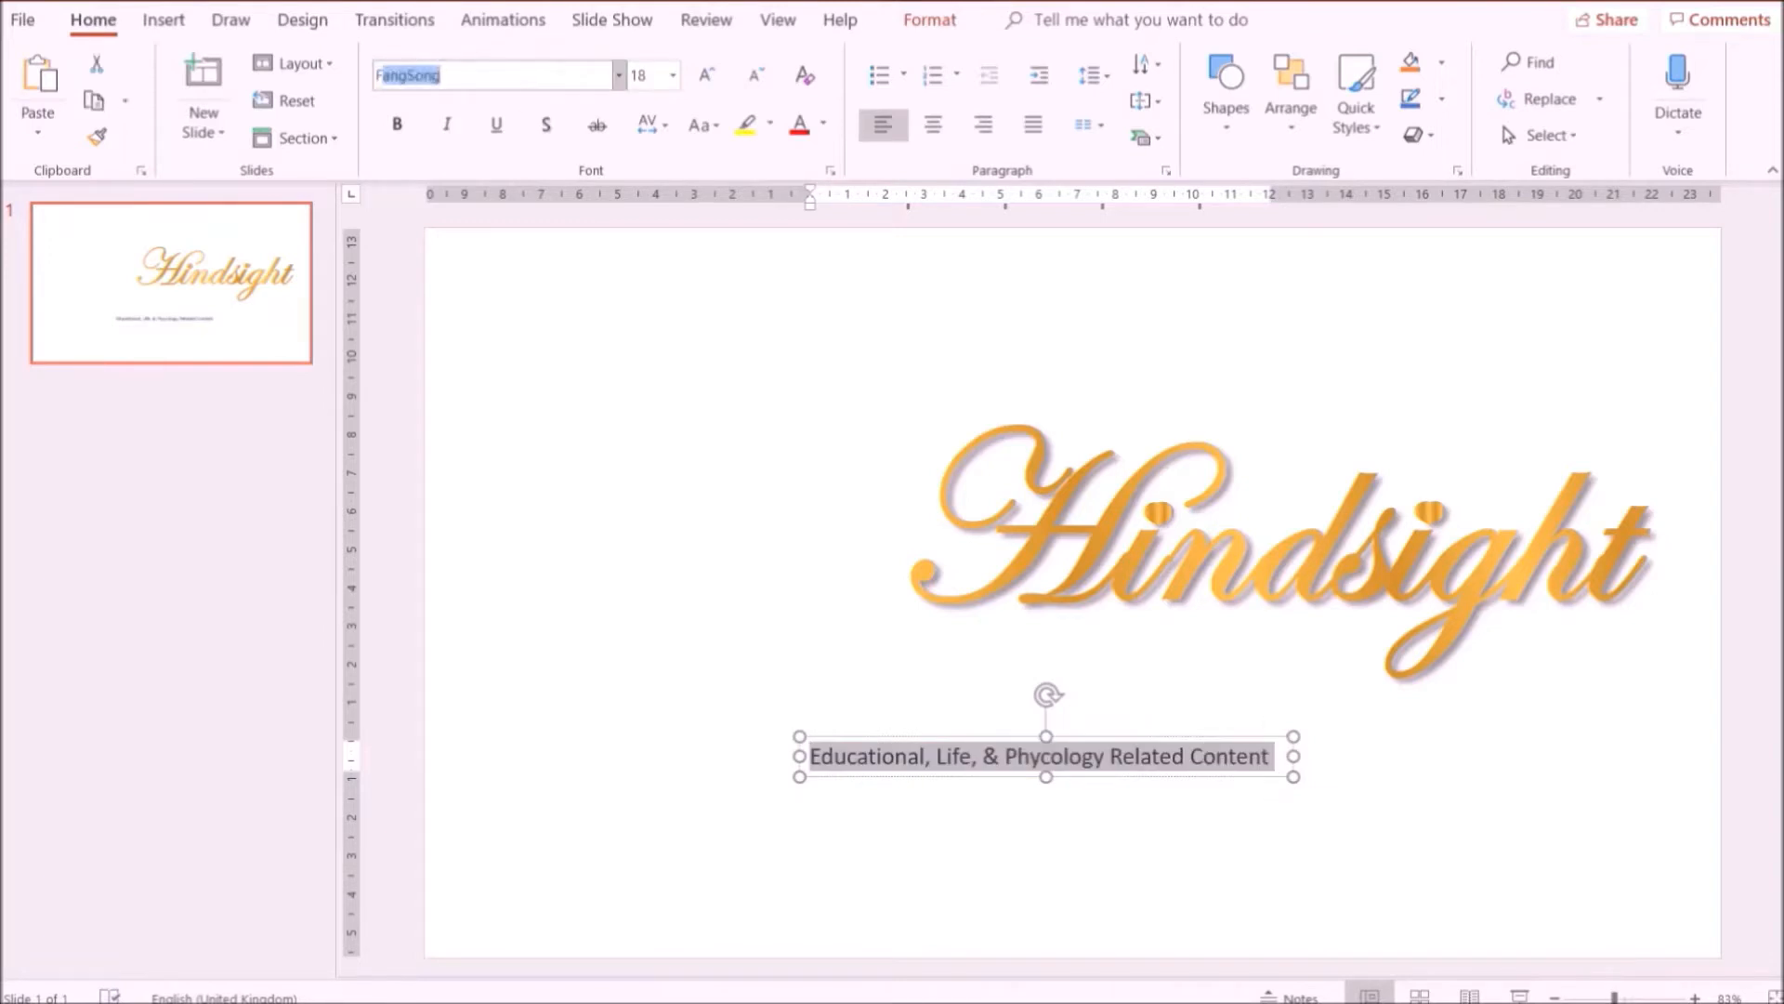
{"action": "type", "text": "rench Script MT"}
{"action": "key", "text": "Return"}
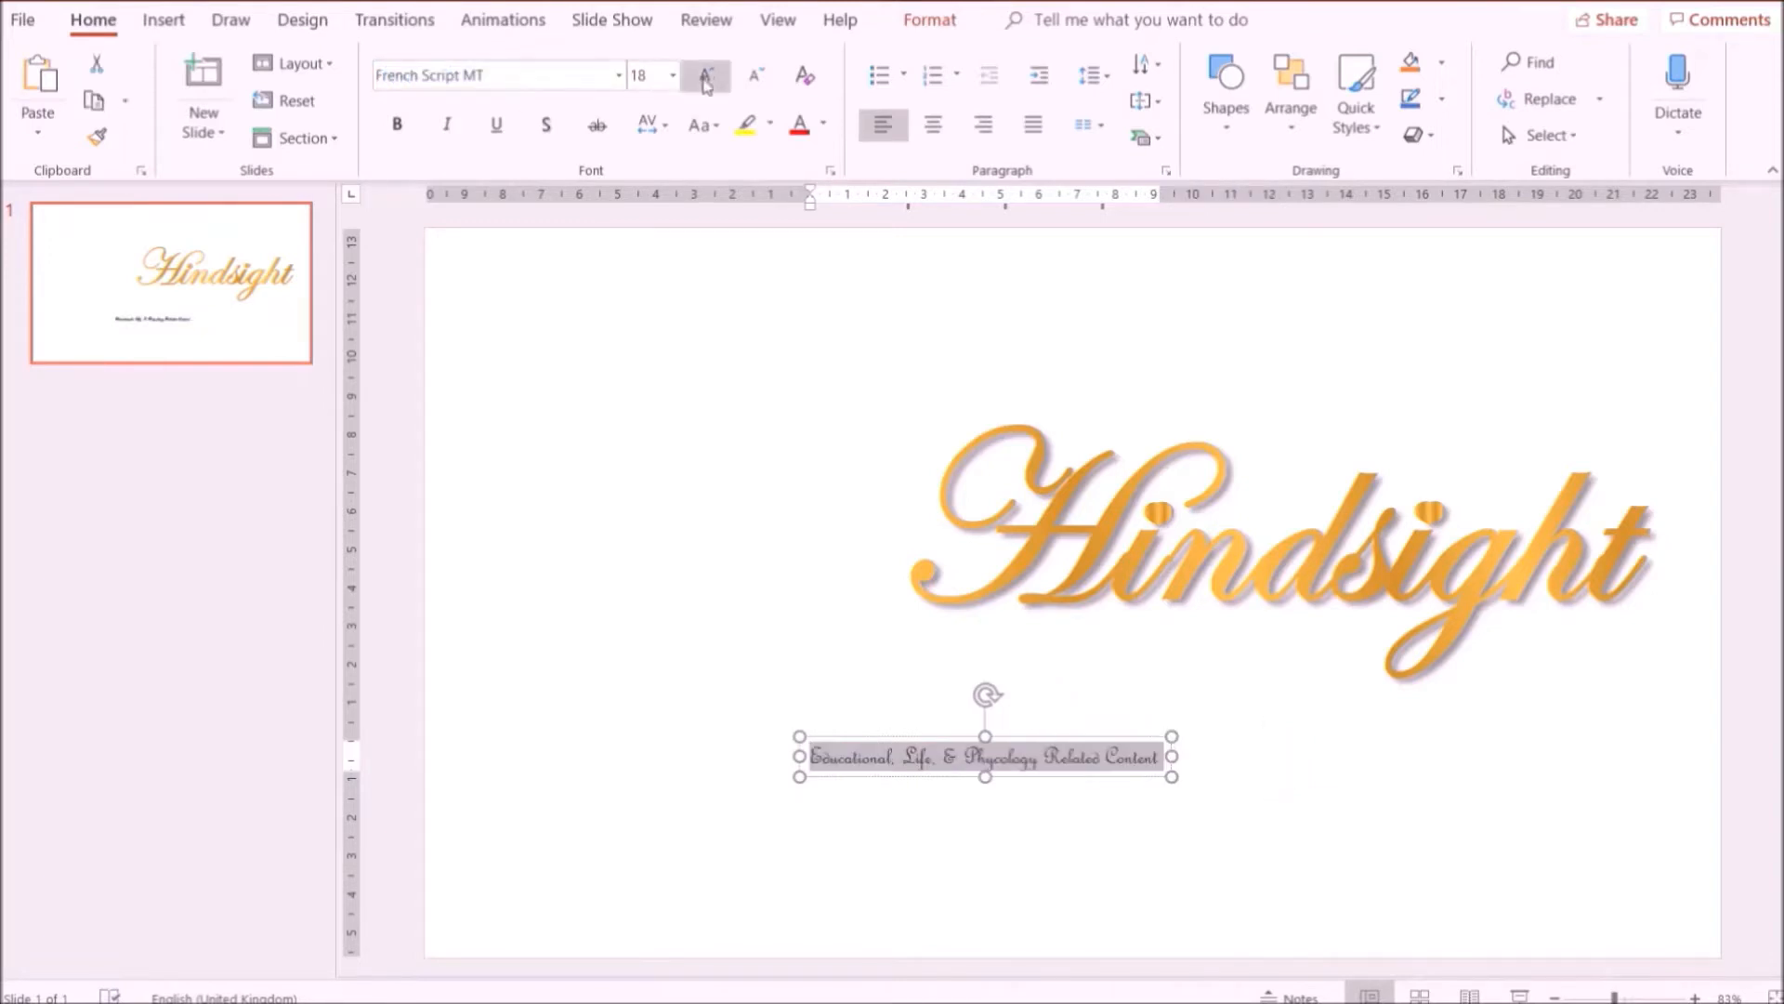
{"action": "left_click", "coordinate": [708, 84]}
{"action": "left_click", "coordinate": [708, 82]}
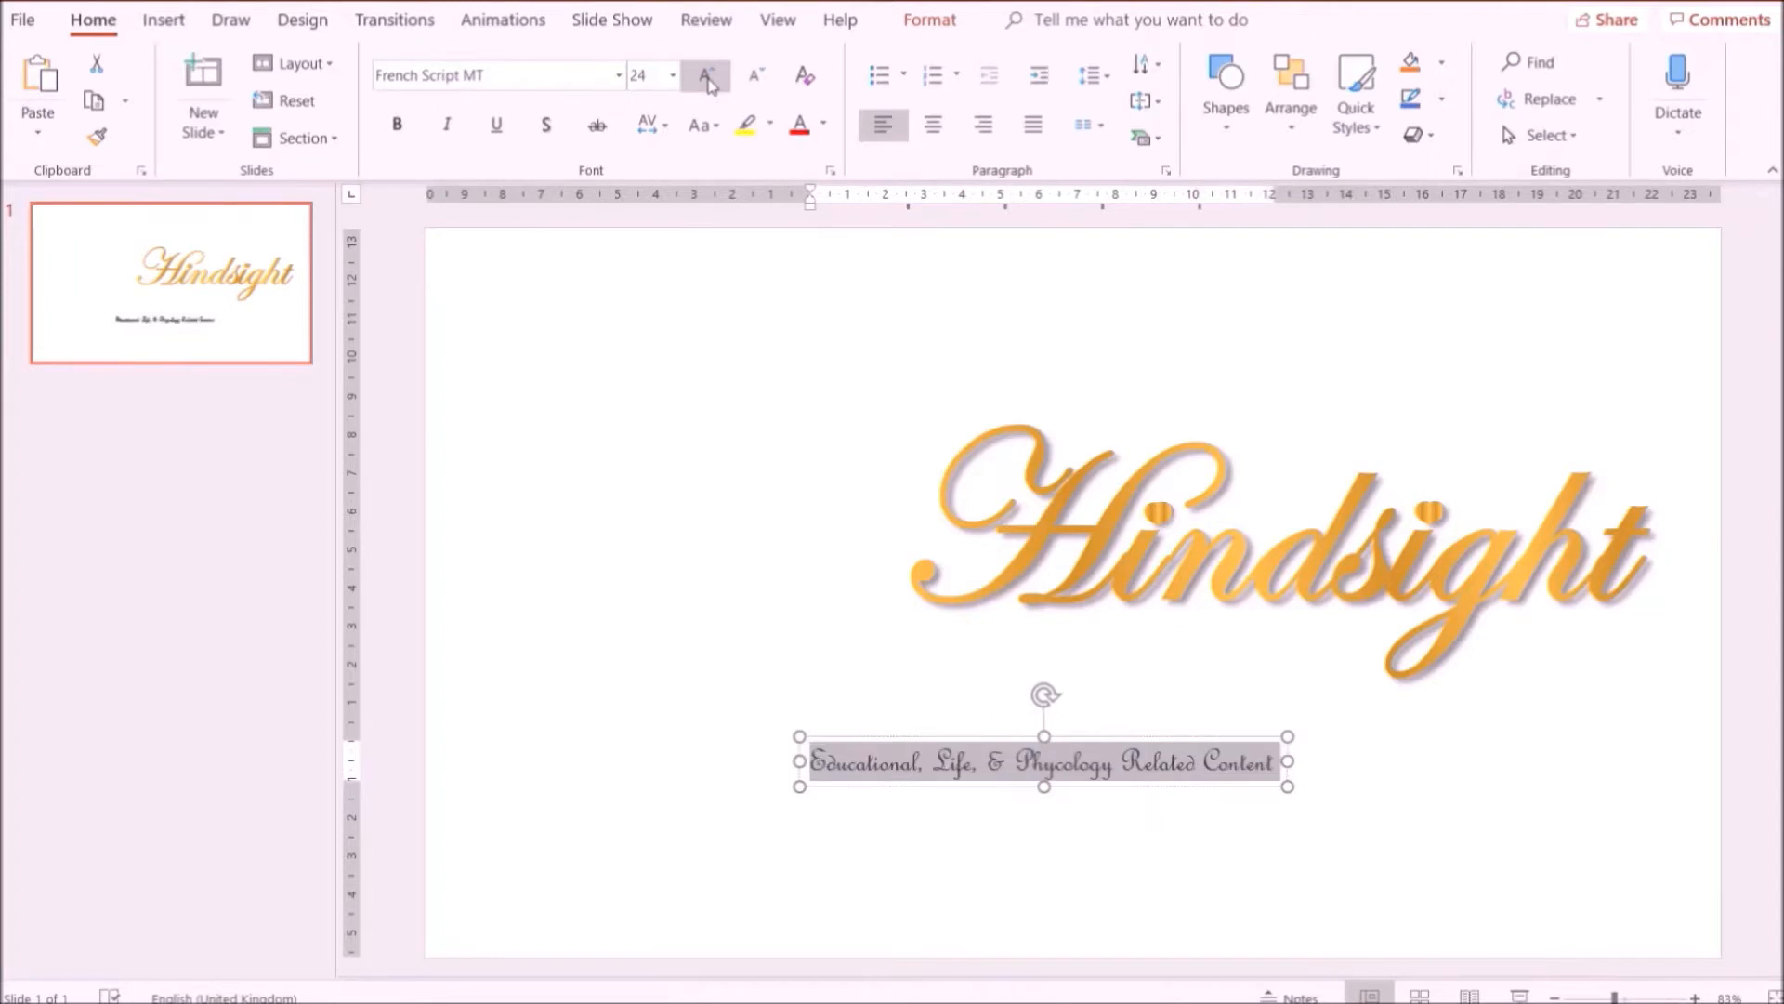
Move the tagline directly beneath Hindsight and make it bold and italic with a shadow.
{"action": "left_click_drag", "start_coordinate": [1173, 735], "coordinate": [1288, 610]}
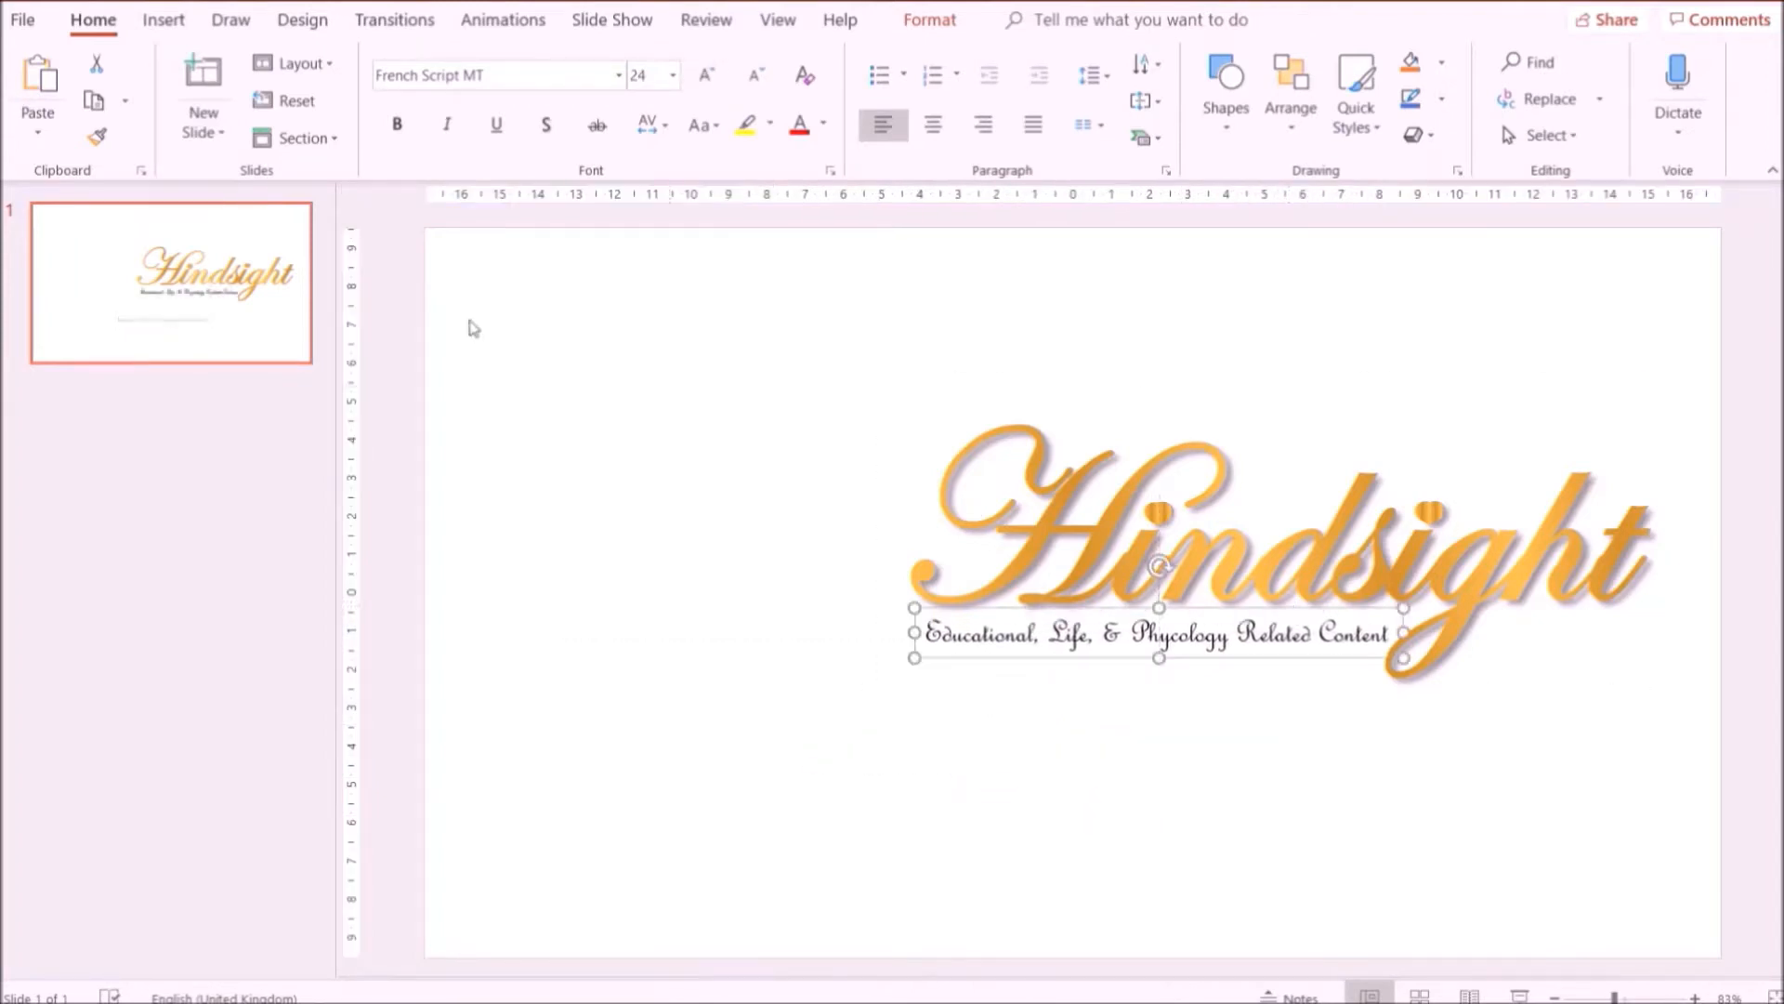
{"action": "left_click", "coordinate": [396, 125]}
{"action": "left_click", "coordinate": [547, 128]}
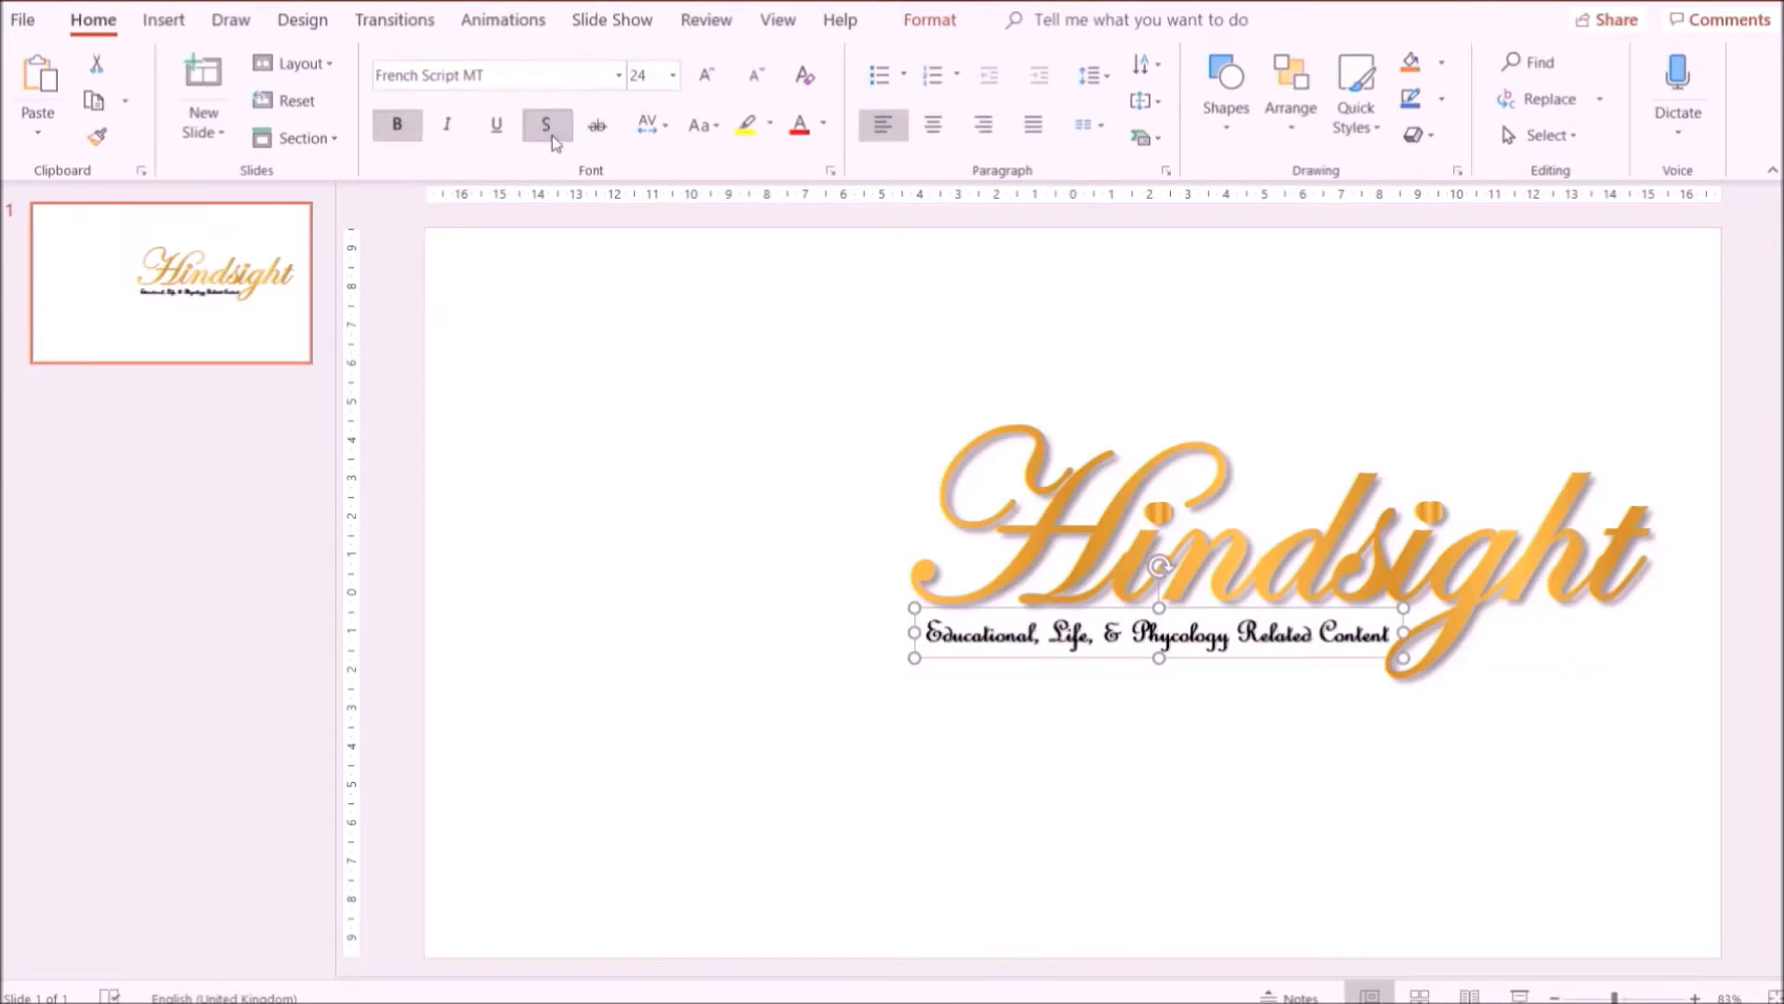
{"action": "left_click", "coordinate": [451, 130]}
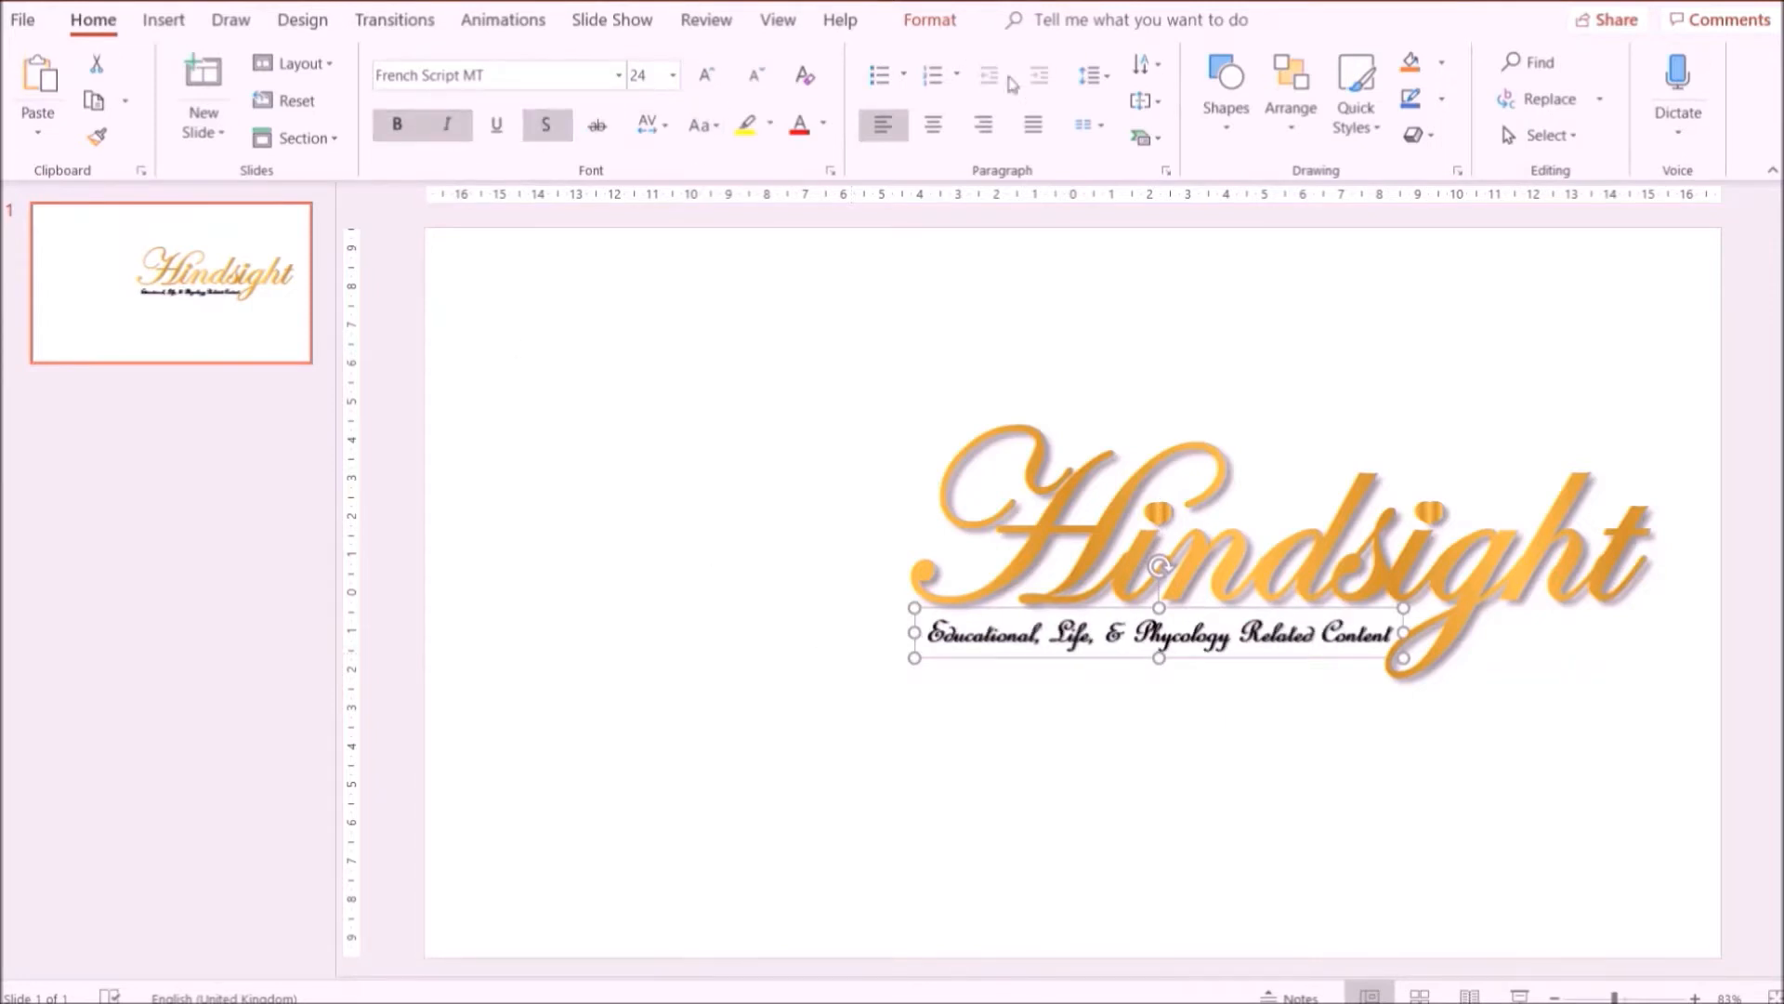
{"action": "left_click", "coordinate": [949, 805]}
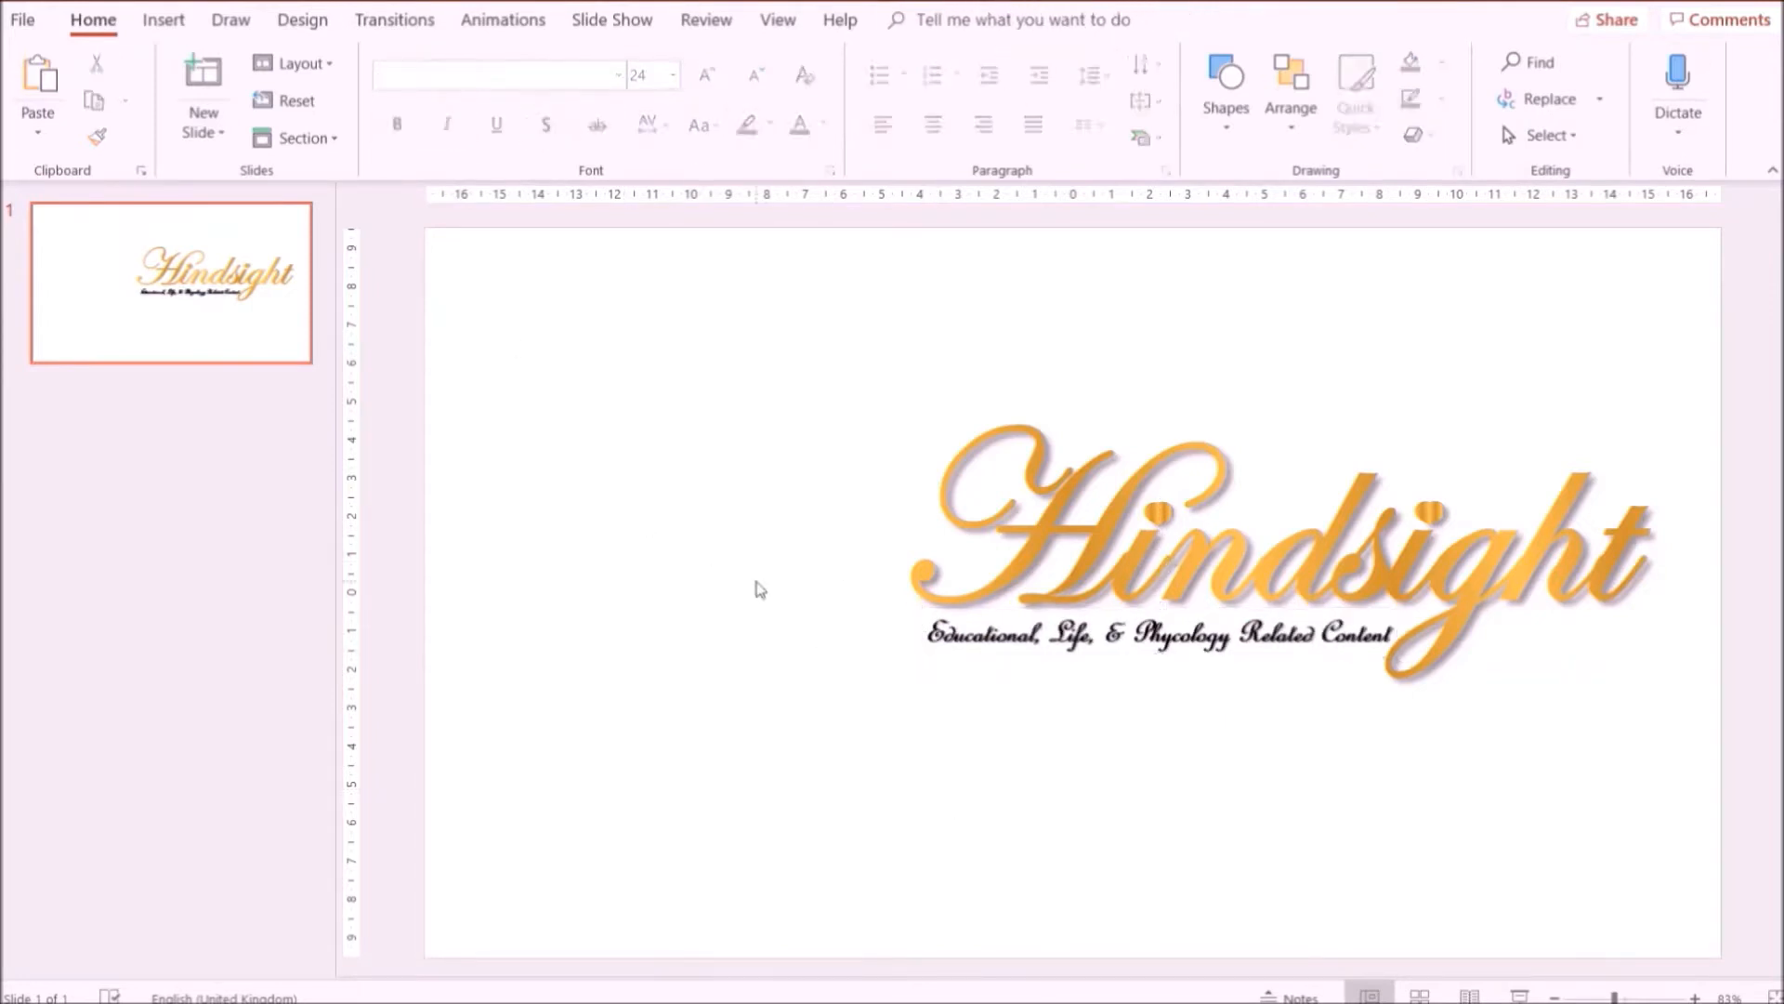
Change the gold drawing pen's ink to the rainbow effect.
{"action": "left_click", "coordinate": [232, 21]}
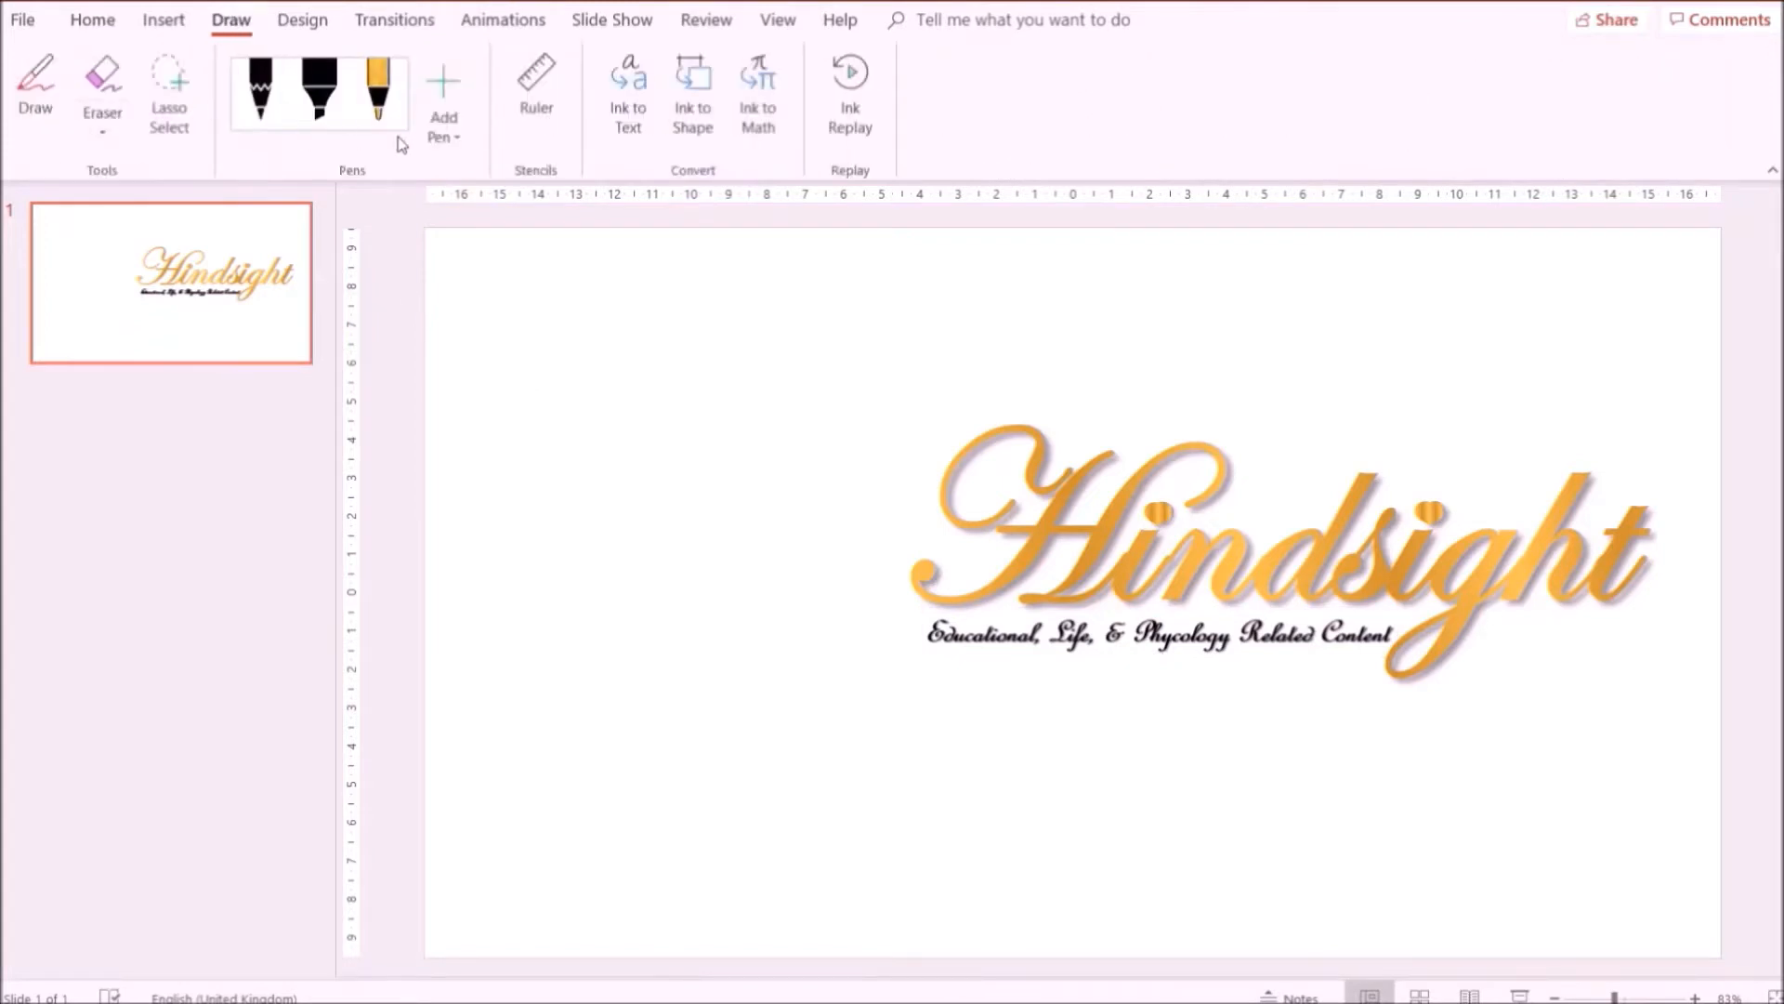
{"action": "left_click", "coordinate": [378, 93]}
{"action": "left_click", "coordinate": [381, 102]}
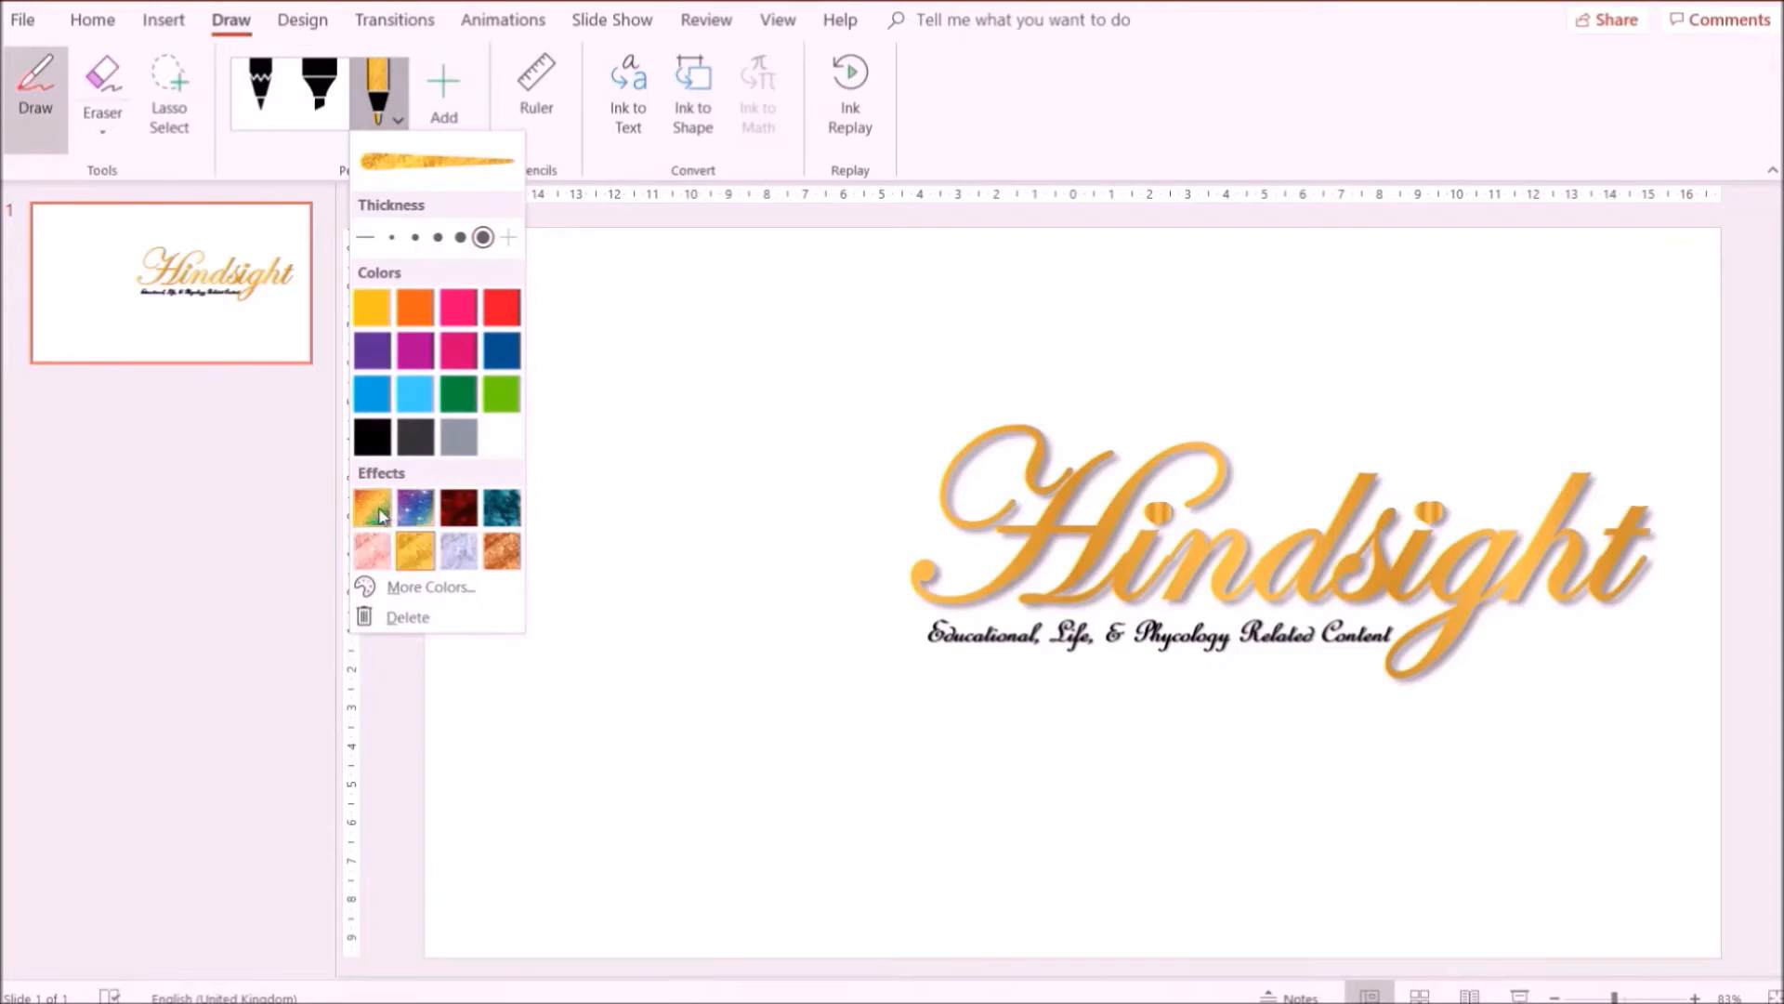
{"action": "left_click", "coordinate": [372, 511]}
{"action": "left_click", "coordinate": [423, 220]}
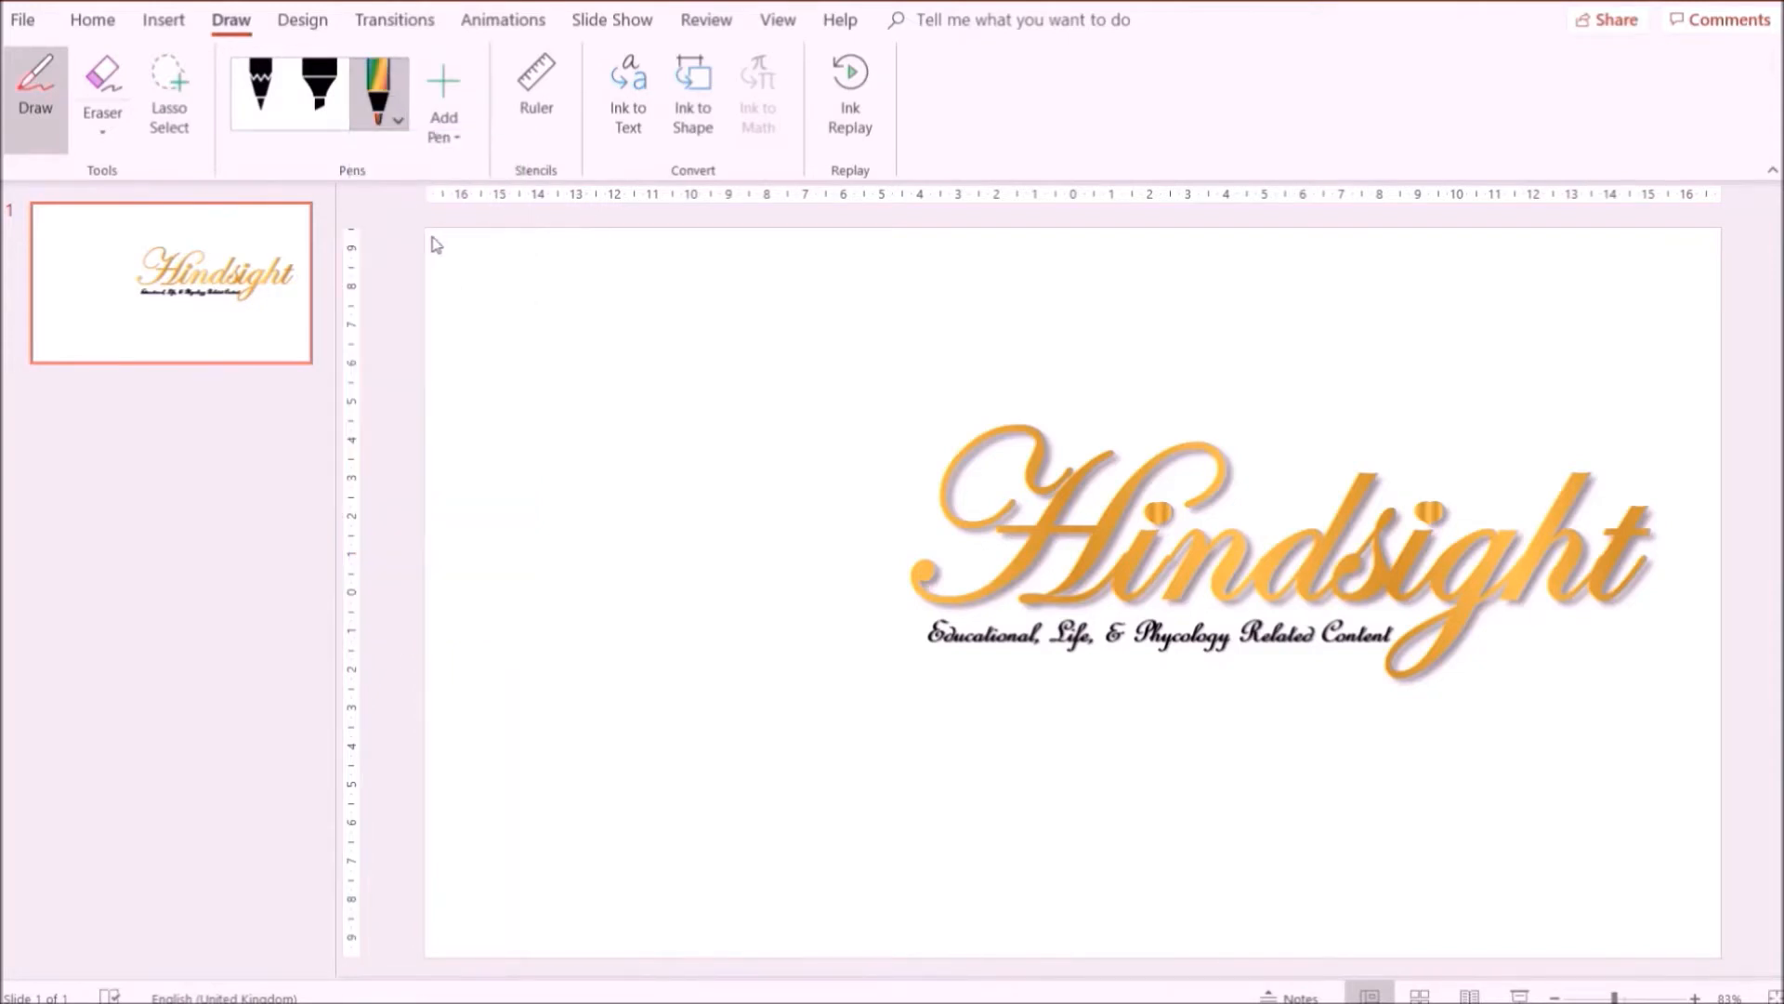
Draw a freehand rainbow border around the slide's edges and convert the ink to a rectangle shape.
{"action": "mouse_move", "coordinate": [433, 240]}
{"action": "left_mouse_down"}
{"action": "mouse_move", "coordinate": [1678, 243]}
{"action": "mouse_move", "coordinate": [1775, 581]}
{"action": "mouse_move", "coordinate": [1728, 852]}
{"action": "mouse_move", "coordinate": [1127, 919]}
{"action": "mouse_move", "coordinate": [478, 924]}
{"action": "mouse_move", "coordinate": [421, 760]}
{"action": "mouse_move", "coordinate": [421, 236]}
{"action": "left_mouse_up"}
{"action": "left_click", "coordinate": [692, 93]}
{"action": "left_click", "coordinate": [169, 97]}
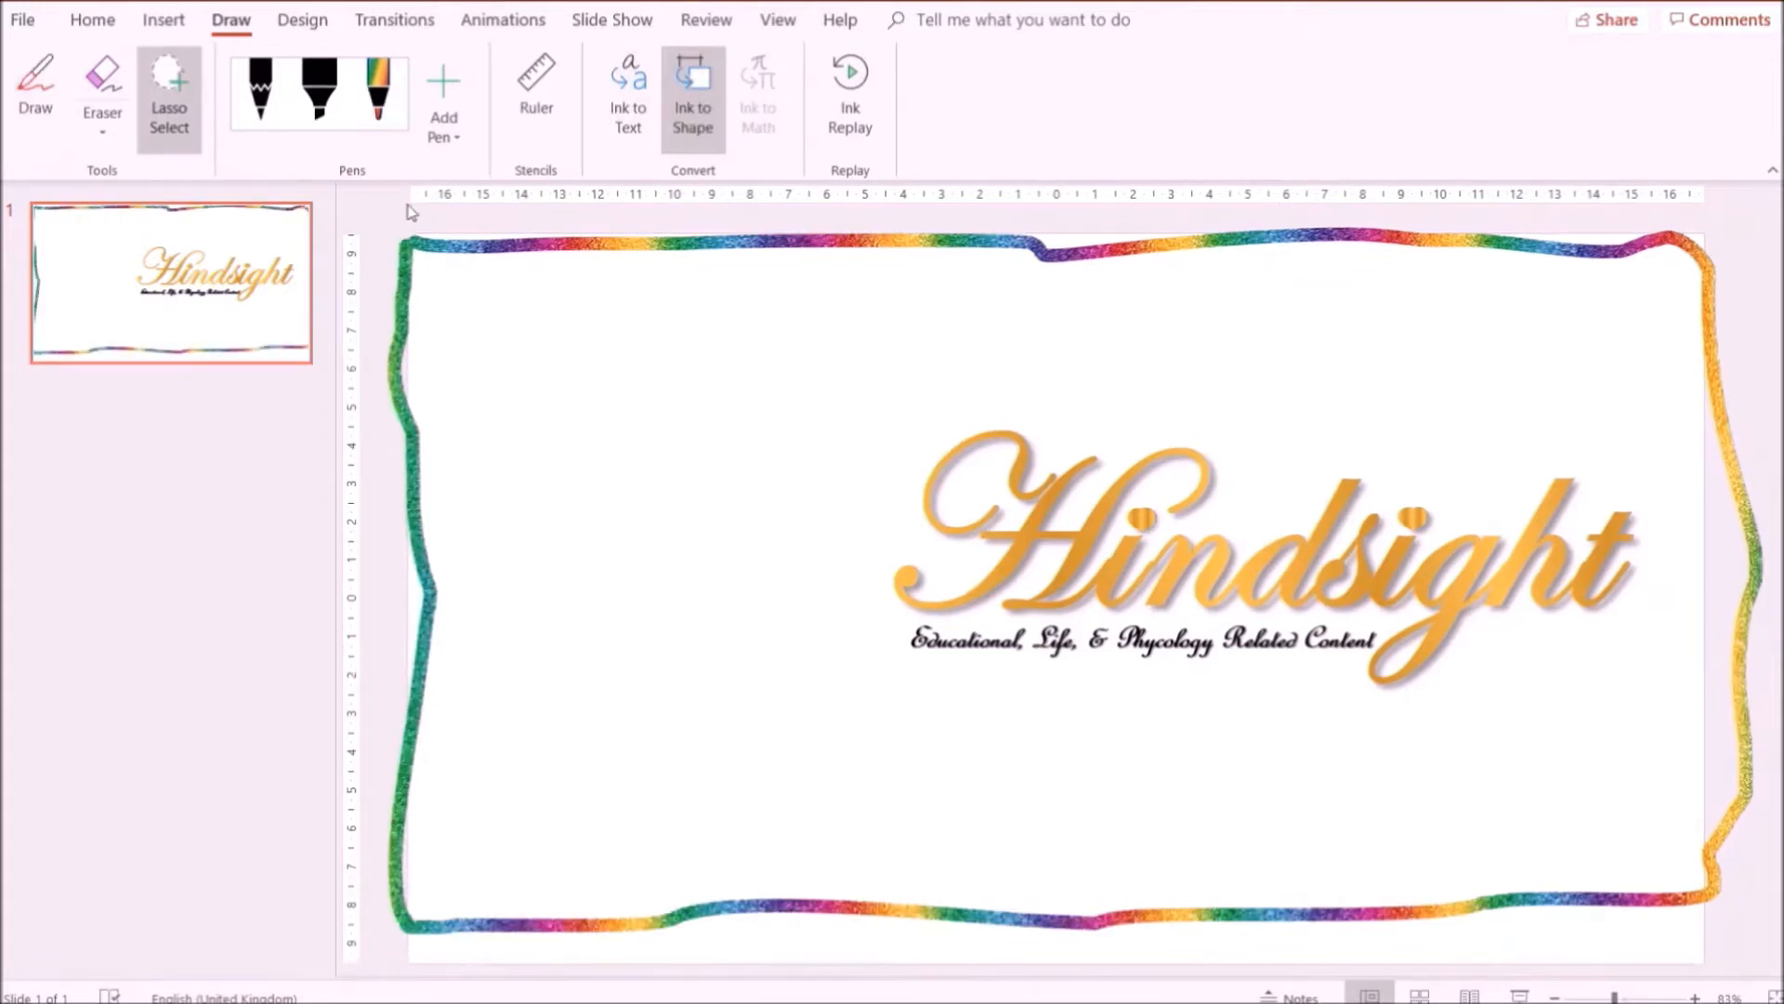
{"action": "mouse_move", "coordinate": [785, 260]}
{"action": "left_mouse_down"}
{"action": "mouse_move", "coordinate": [1597, 276]}
{"action": "mouse_move", "coordinate": [1743, 583]}
{"action": "left_mouse_up"}
{"action": "left_click_drag", "start_coordinate": [324, 935], "coordinate": [325, 935]}
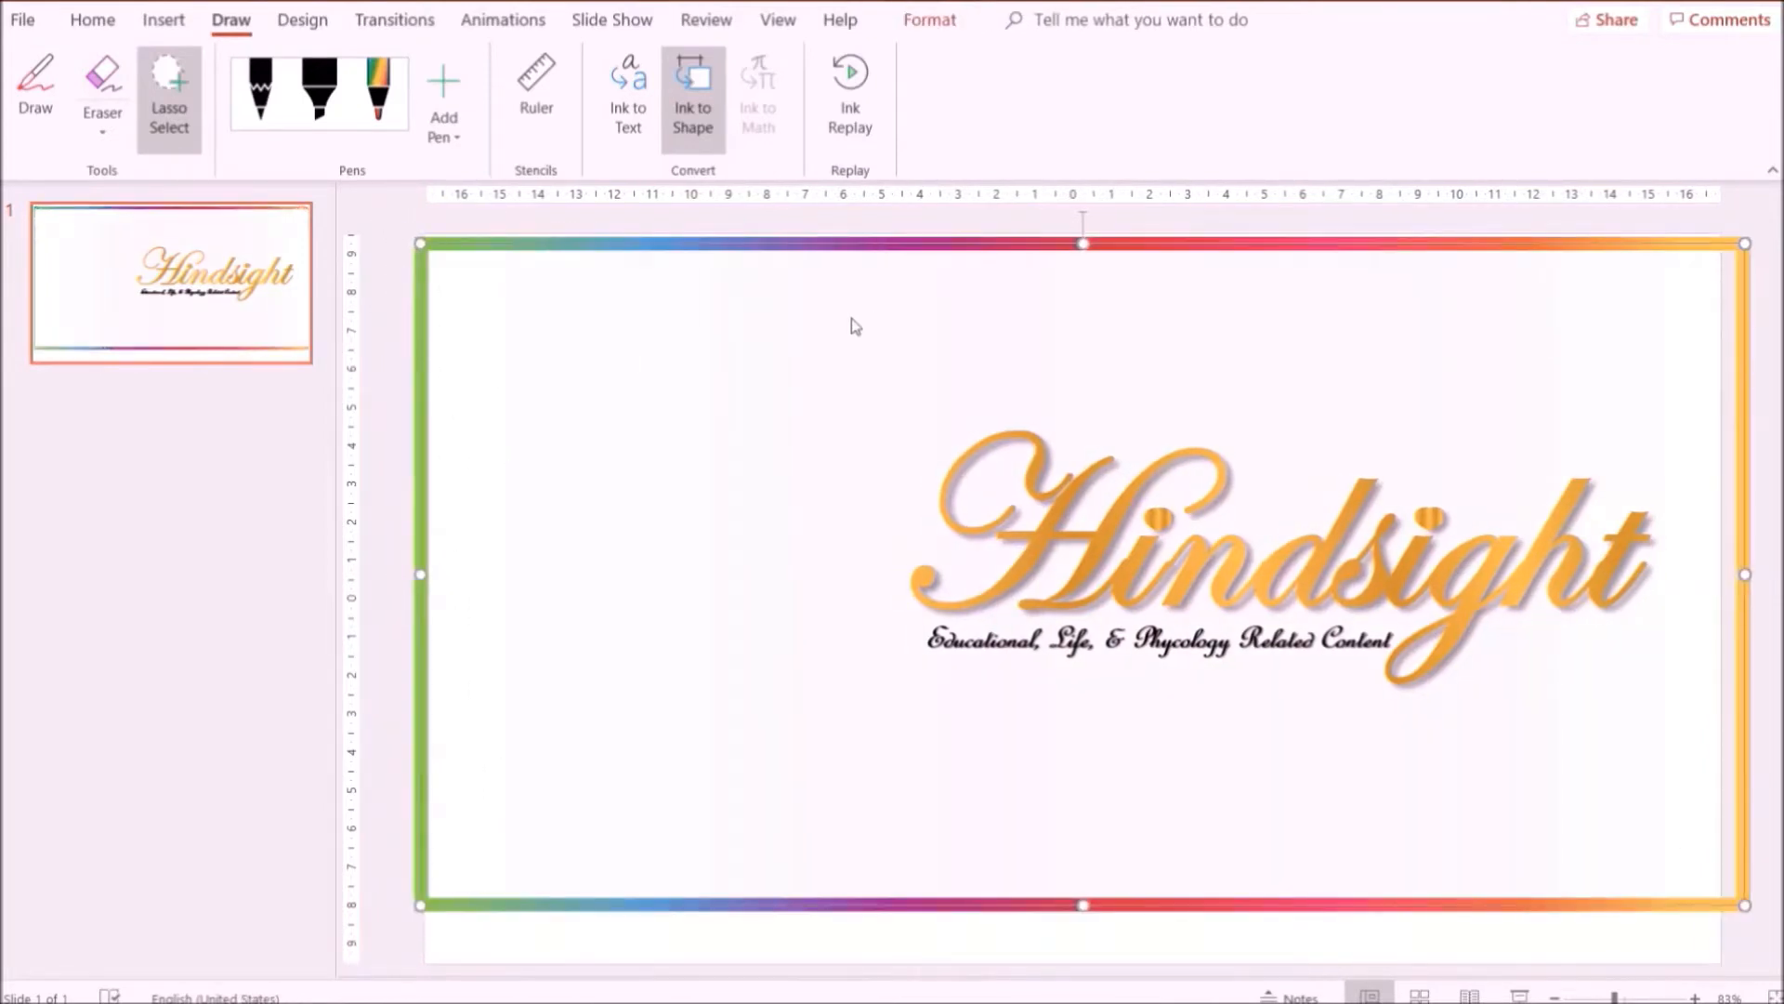
Send the rainbow frame to the back, behind the Hindsight lettering and tagline.
{"action": "left_click", "coordinate": [851, 318]}
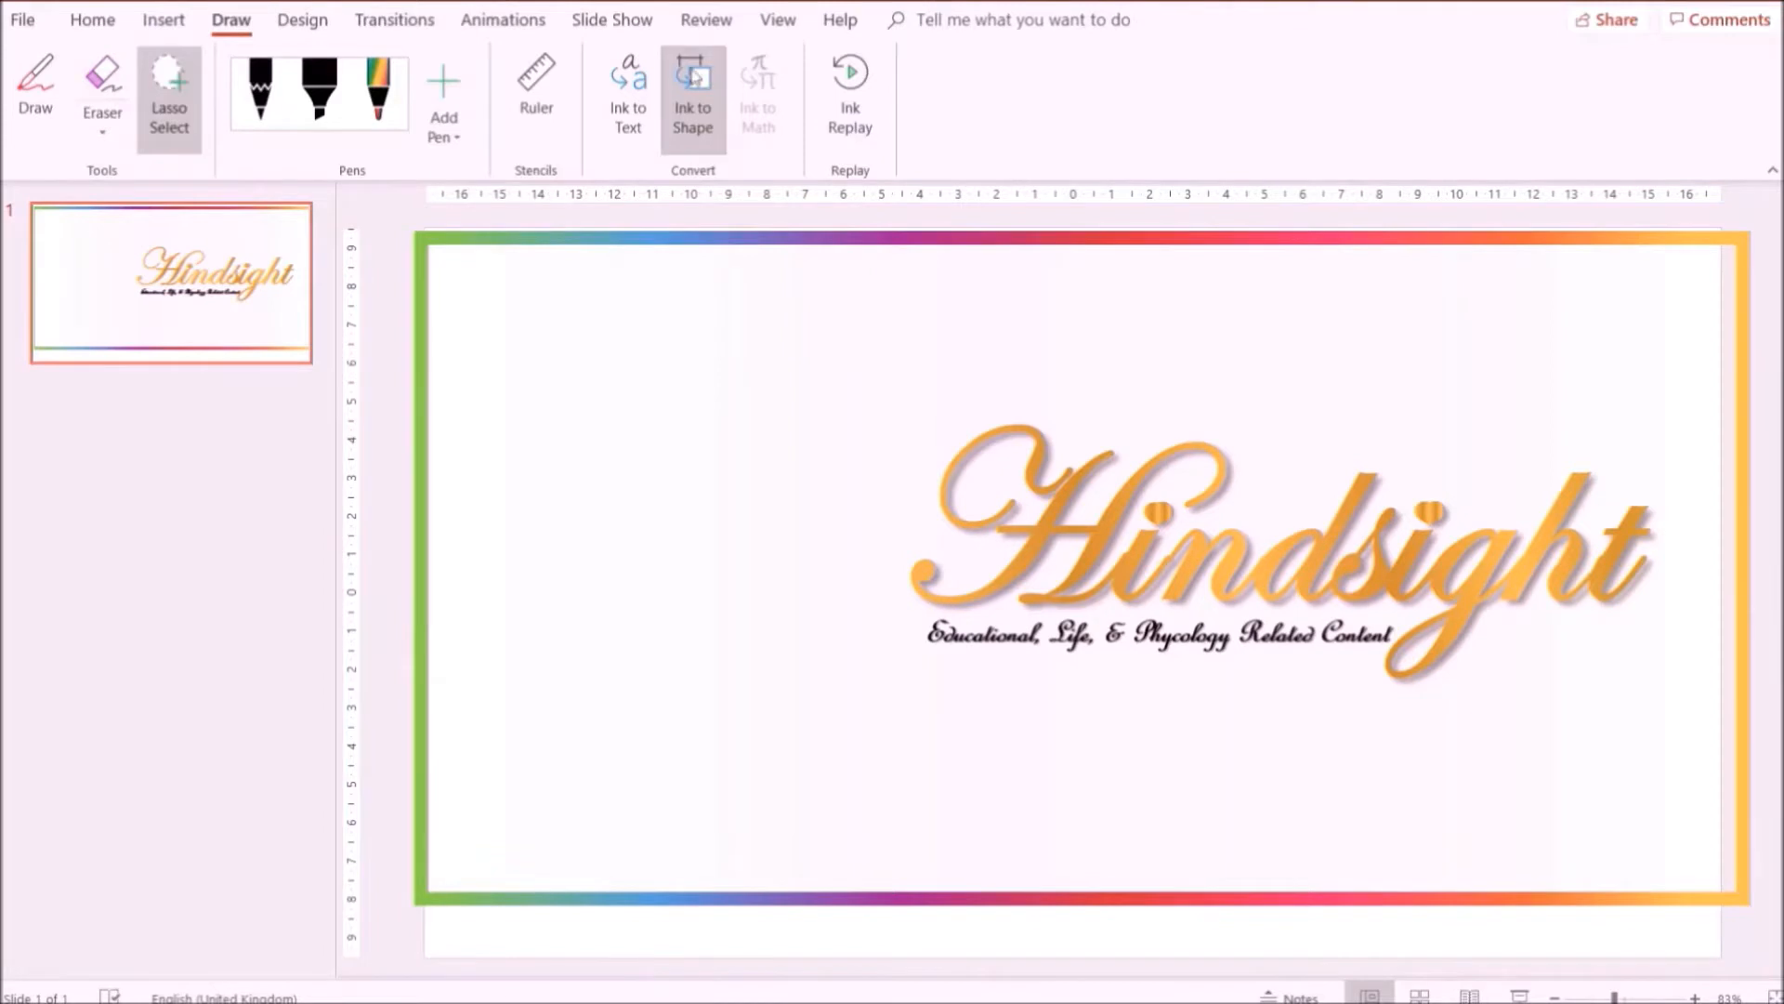
{"action": "key", "text": "Escape"}
{"action": "right_click", "coordinate": [769, 322]}
{"action": "left_click", "coordinate": [853, 587]}
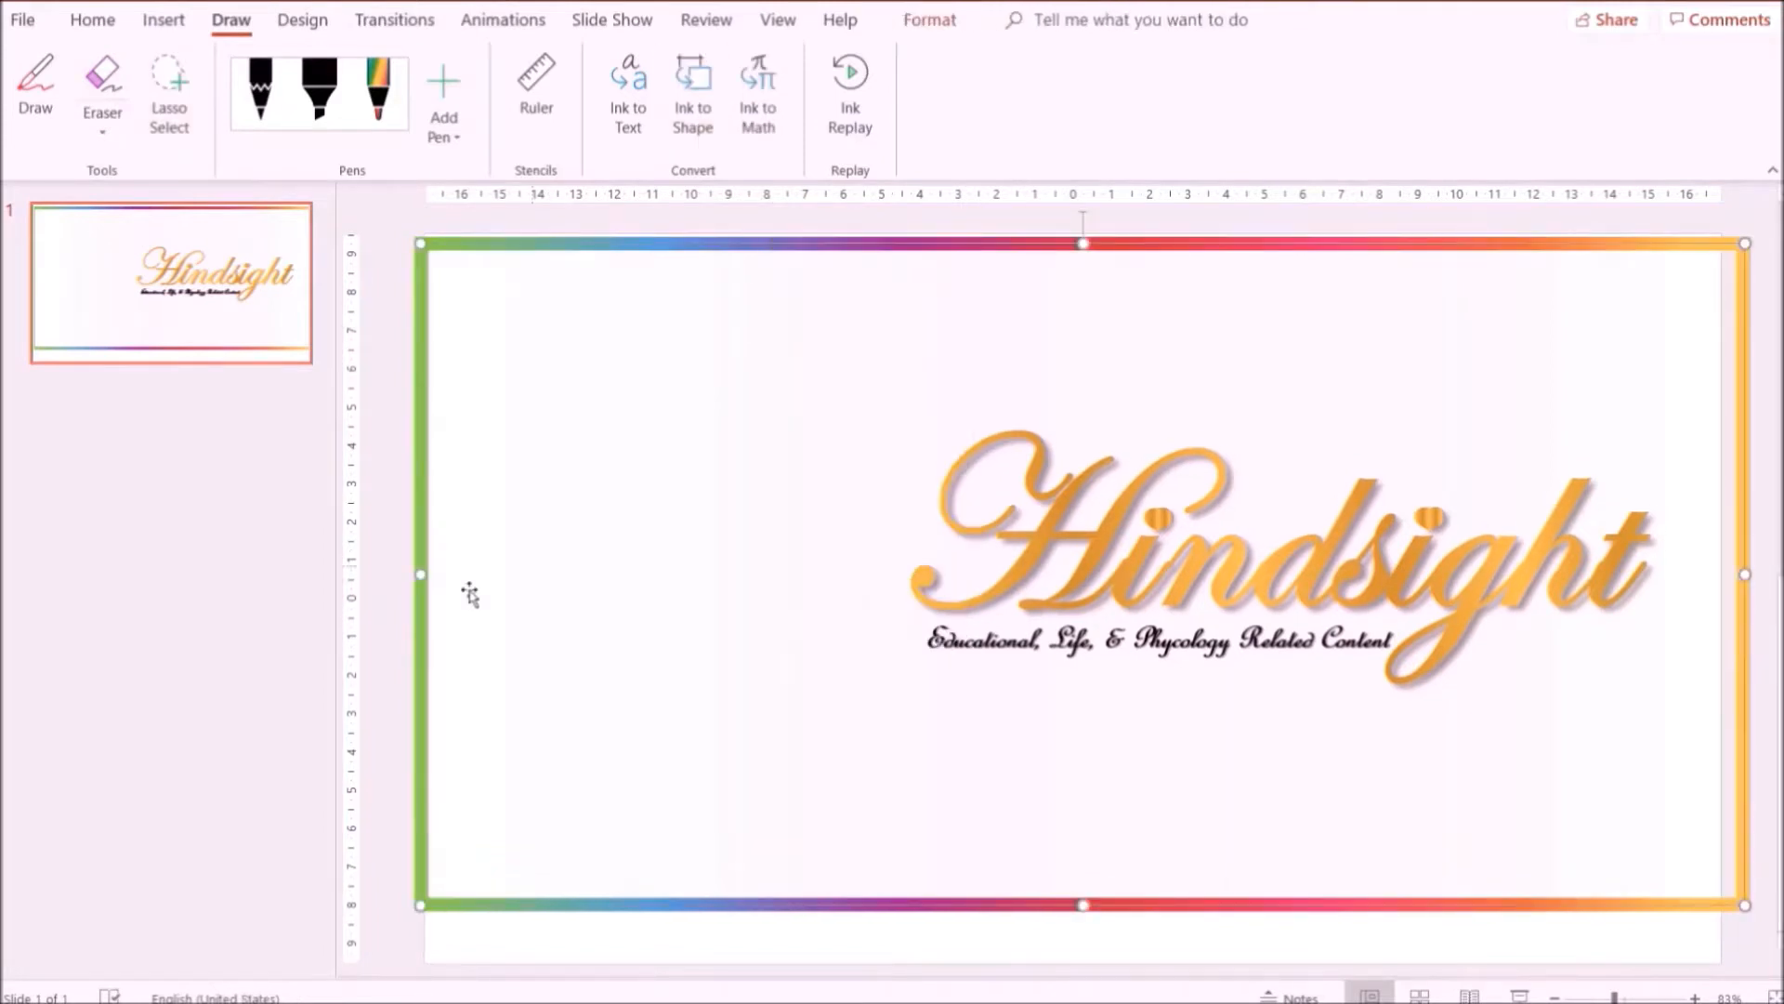
Resize the rainbow frame and adjust its position to fit just inside the slide's edges.
{"action": "left_click_drag", "start_coordinate": [420, 571], "coordinate": [433, 572]}
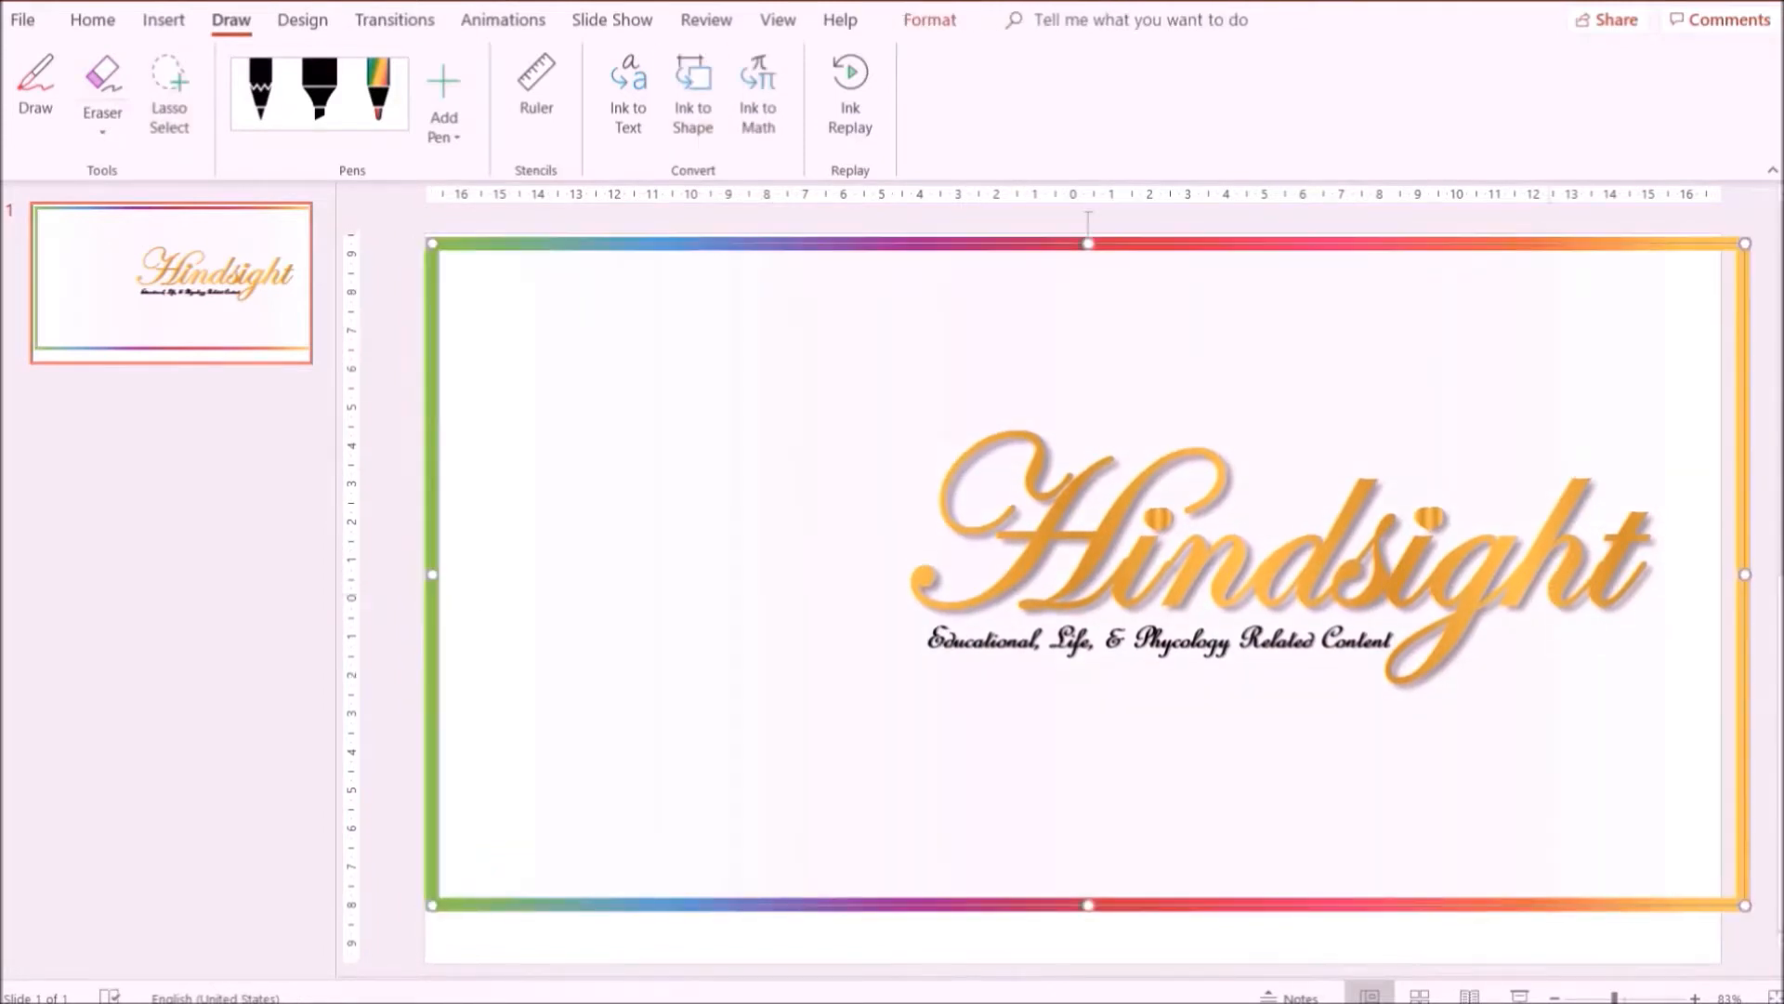
{"action": "left_click_drag", "start_coordinate": [1745, 571], "coordinate": [1708, 571]}
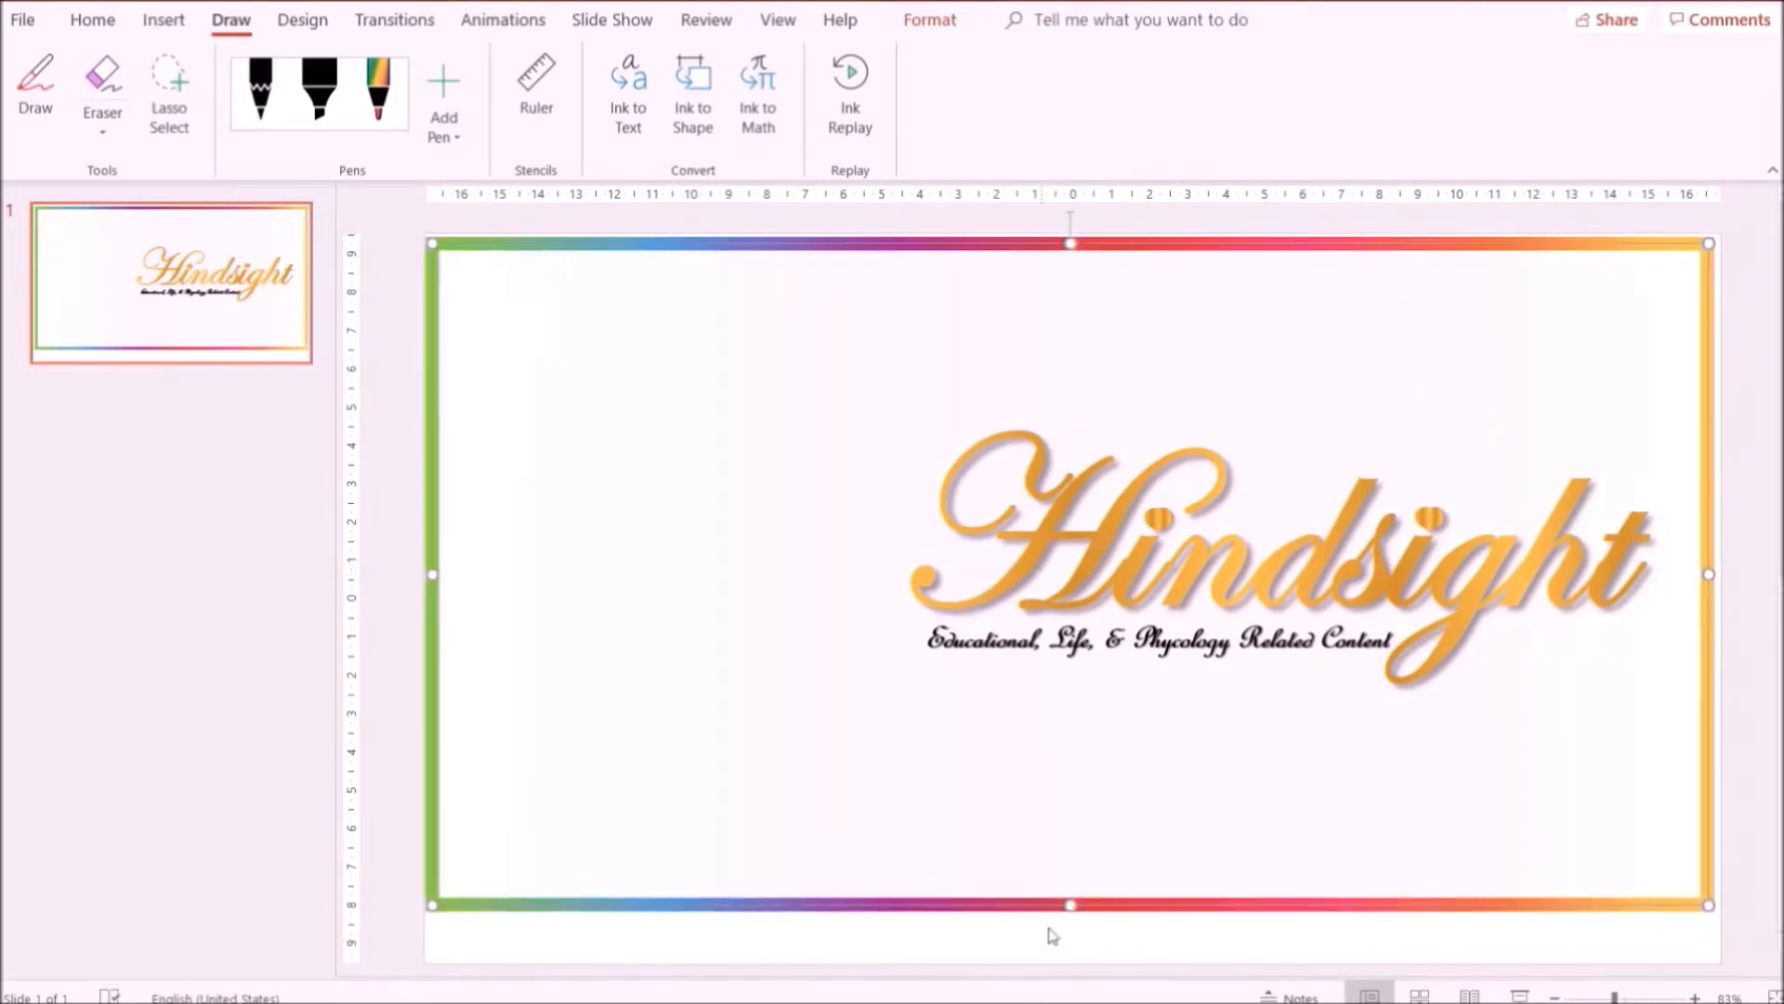
{"action": "left_click_drag", "start_coordinate": [1071, 905], "coordinate": [1078, 946]}
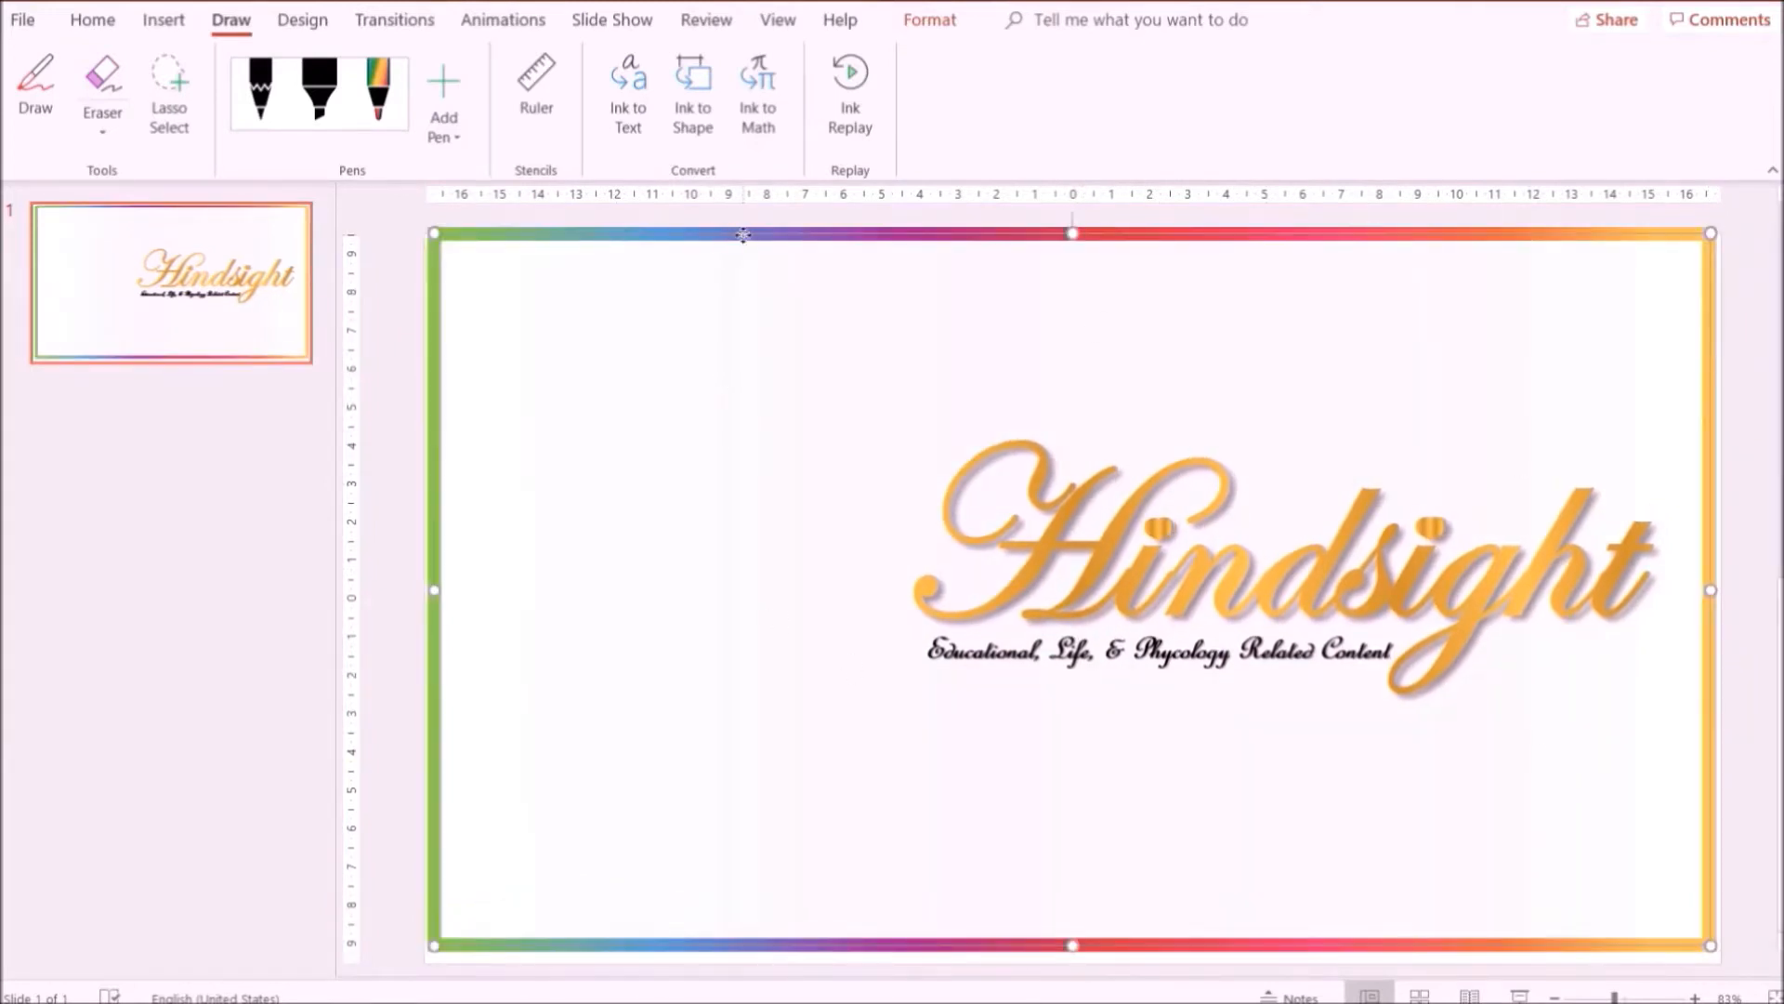
{"action": "left_click_drag", "start_coordinate": [744, 234], "coordinate": [740, 238]}
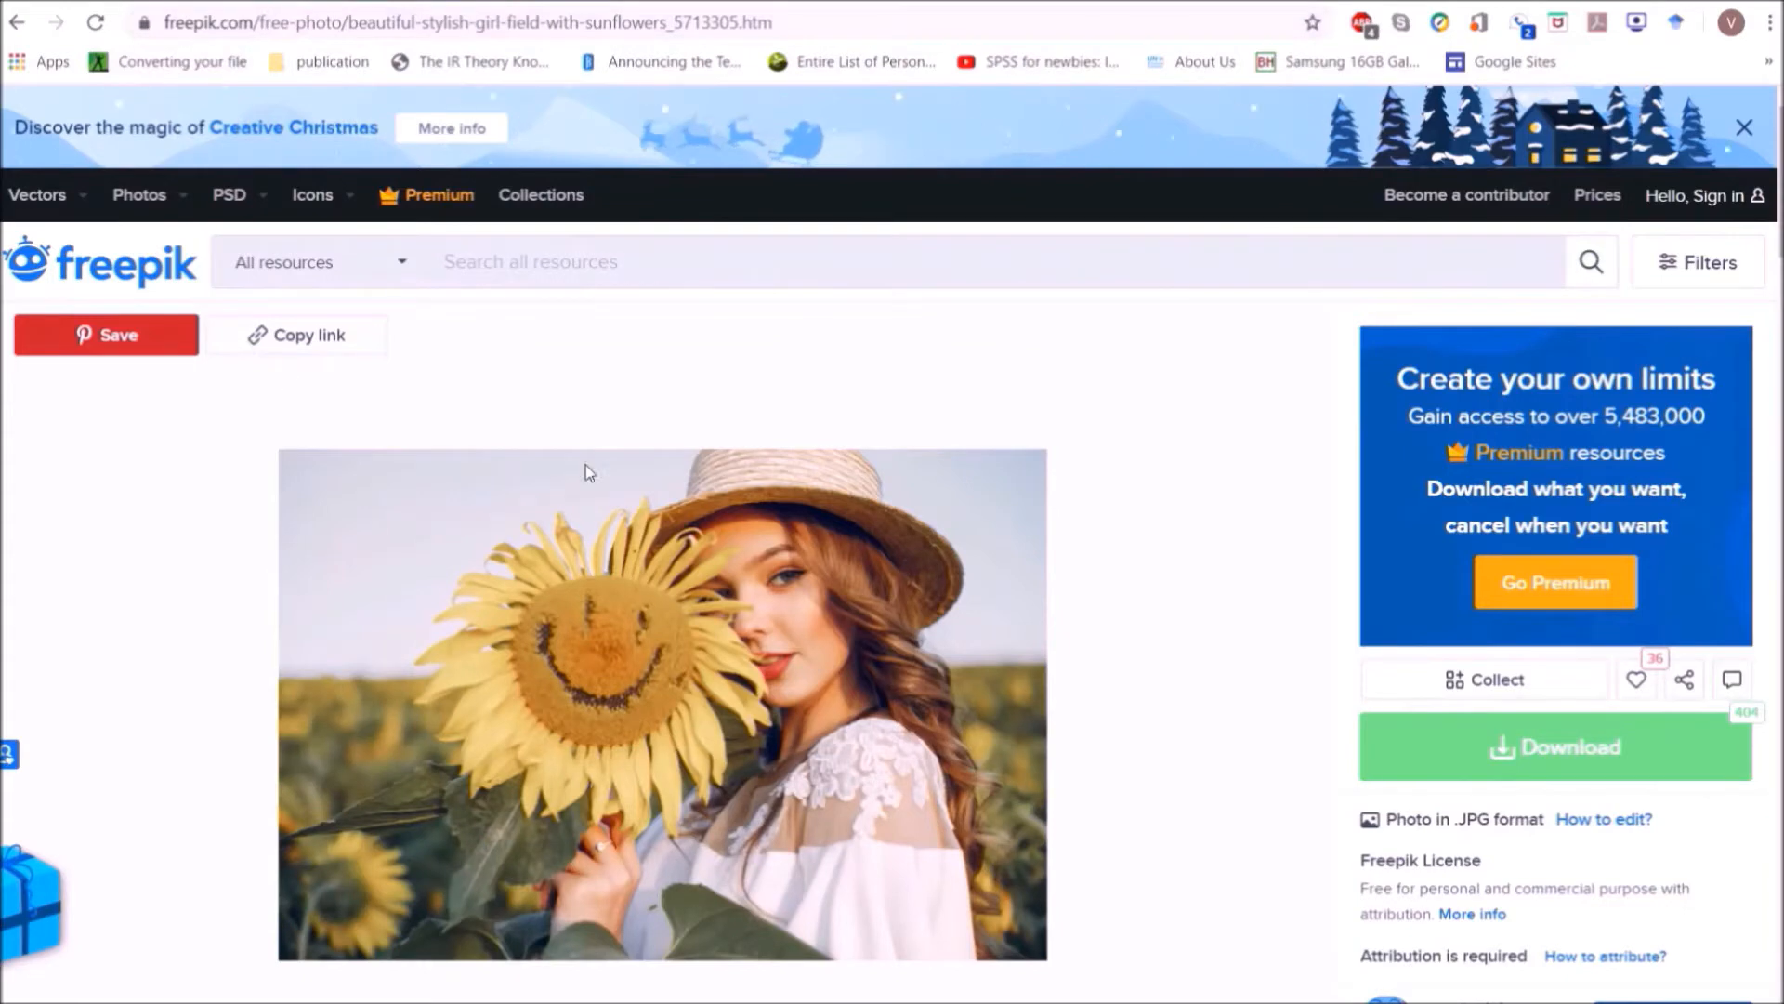
Copy the girl-with-sunflower photo from the Freepik page in the browser and paste it as a picture on the left part of the slide.
{"action": "scroll", "coordinate": [773, 361], "scroll_direction": "down", "scroll_amount": 3}
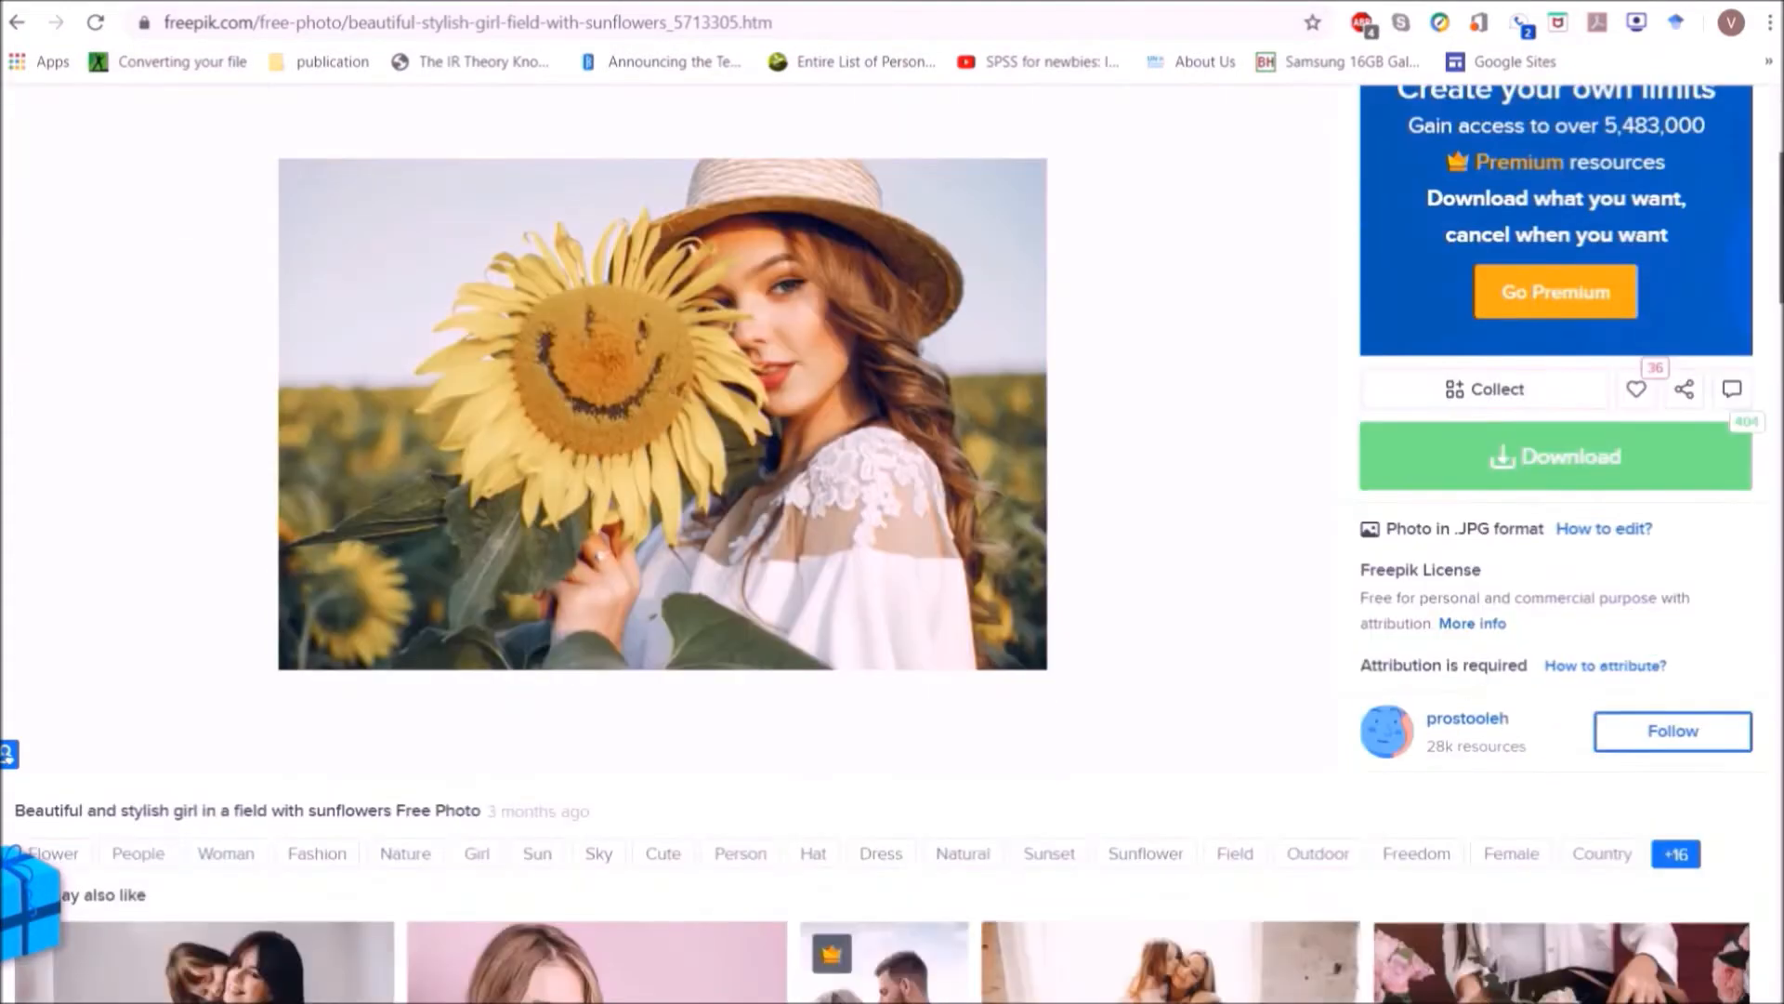
{"action": "right_click", "coordinate": [773, 360]}
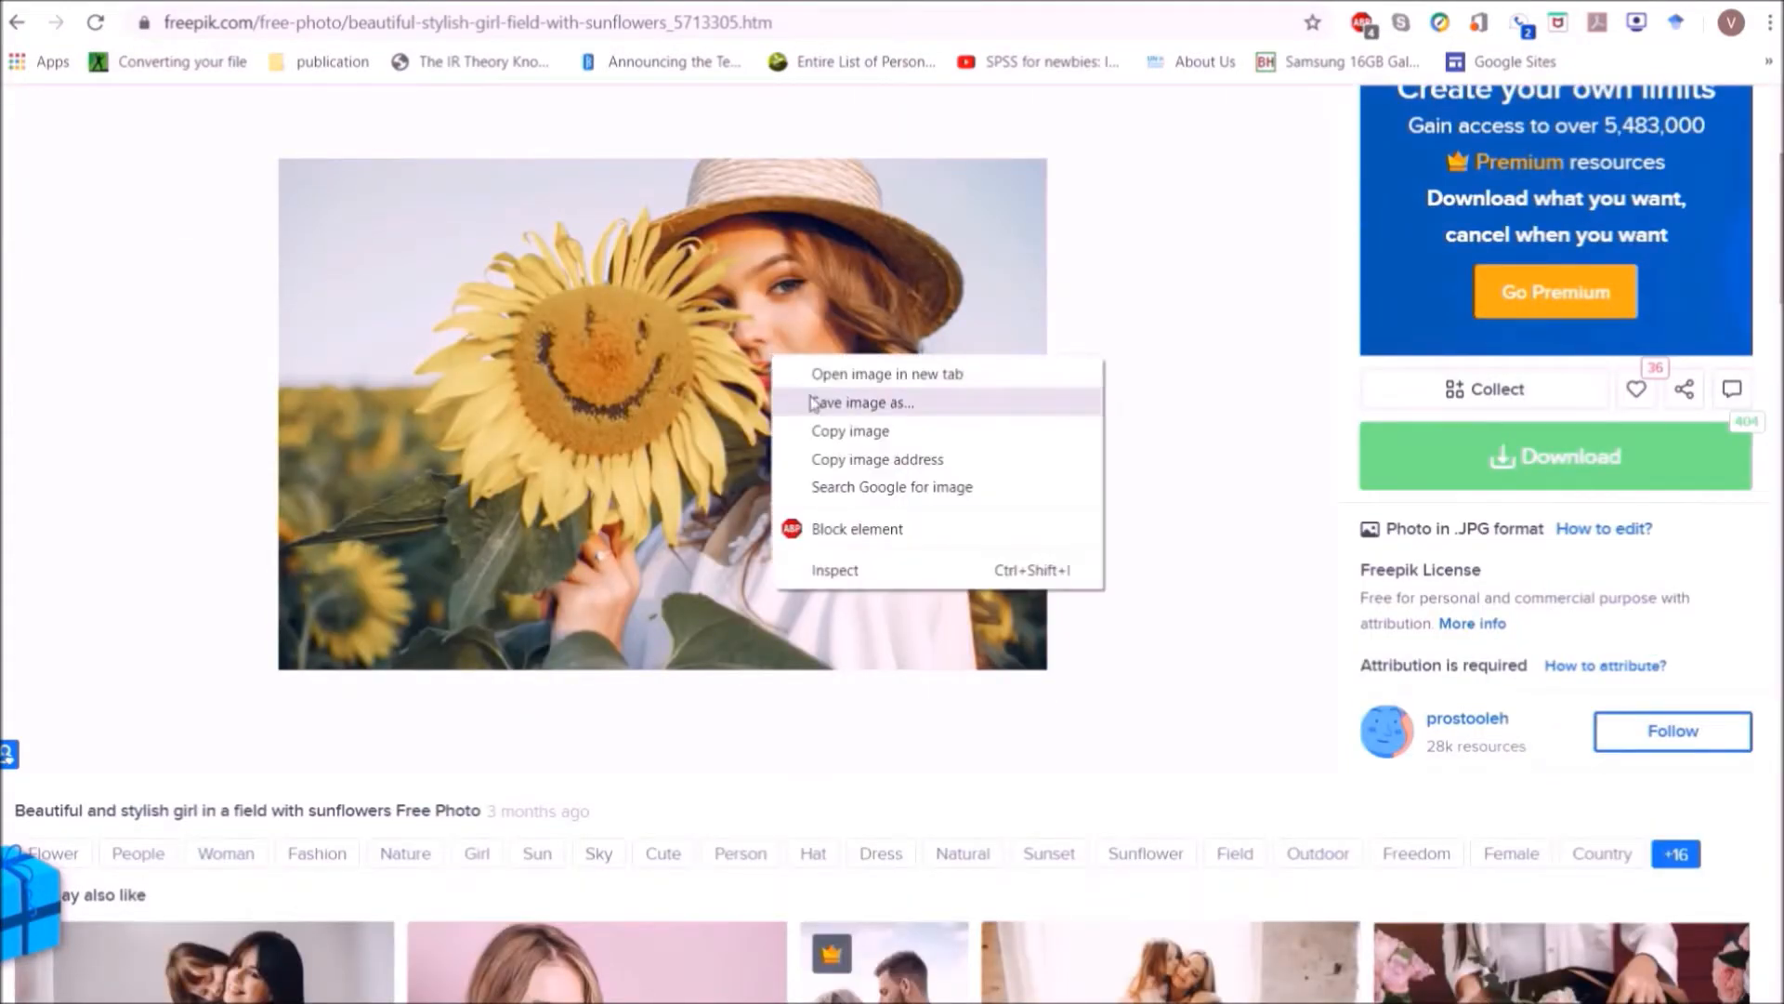
{"action": "left_click", "coordinate": [825, 431]}
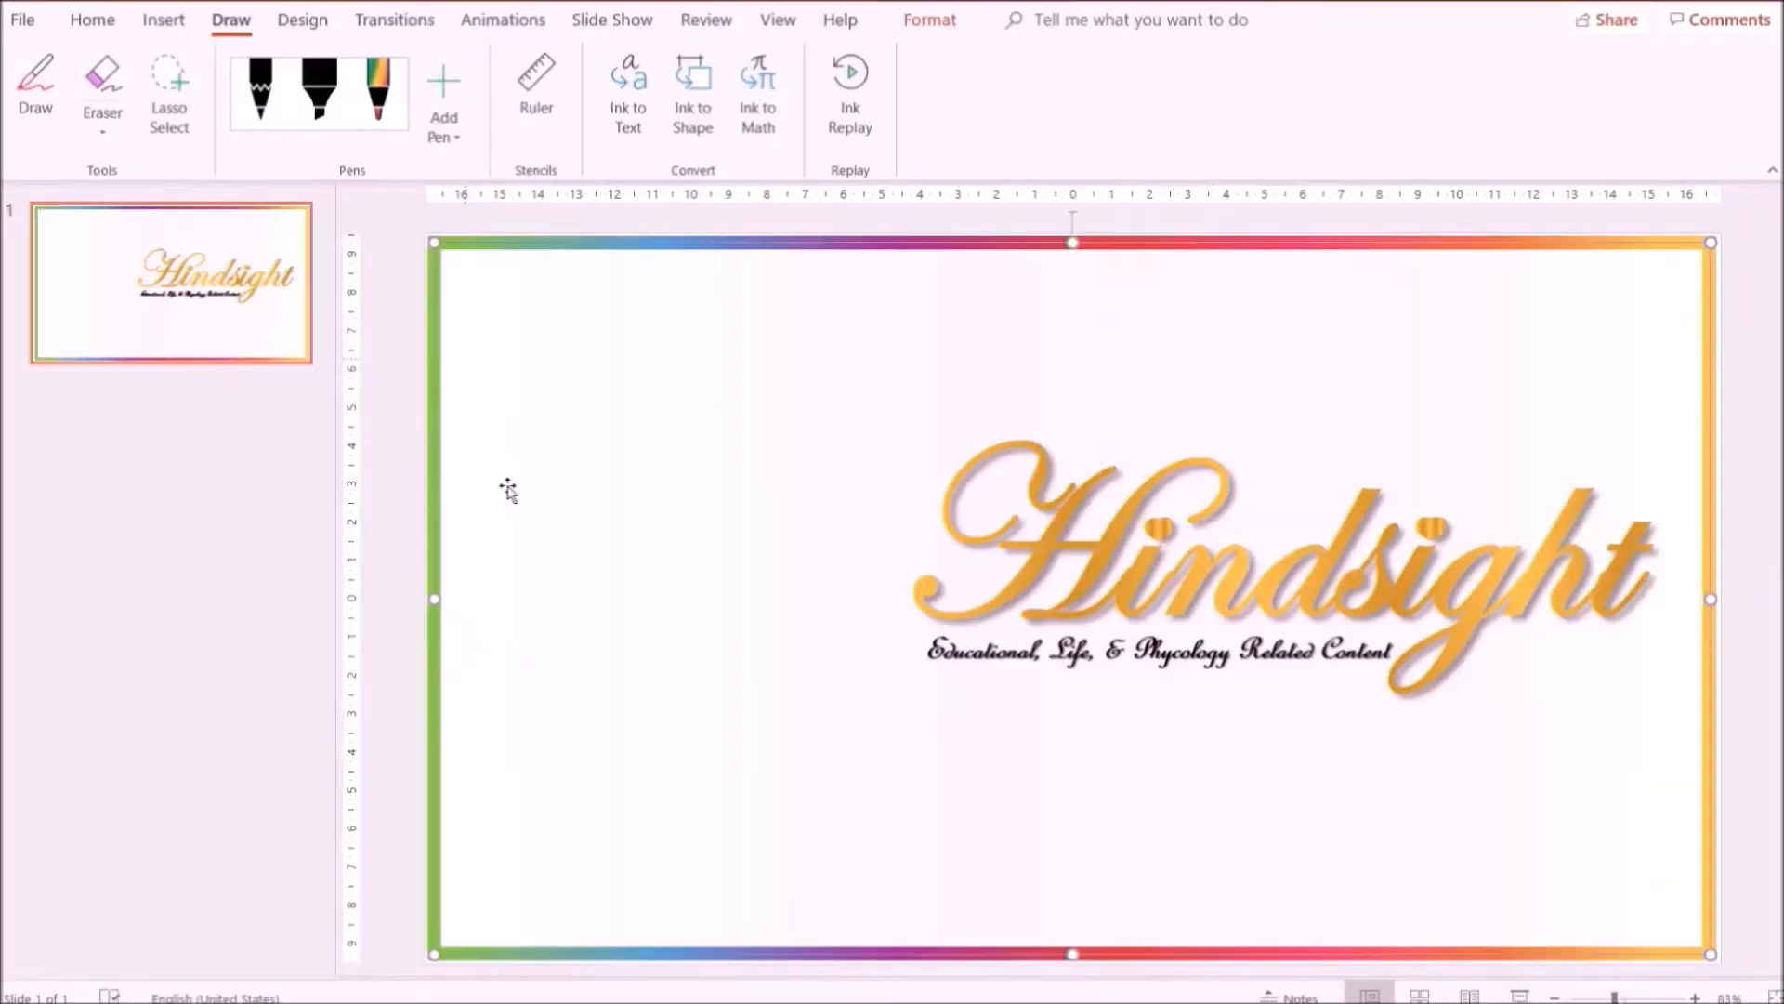
{"action": "right_click", "coordinate": [585, 486]}
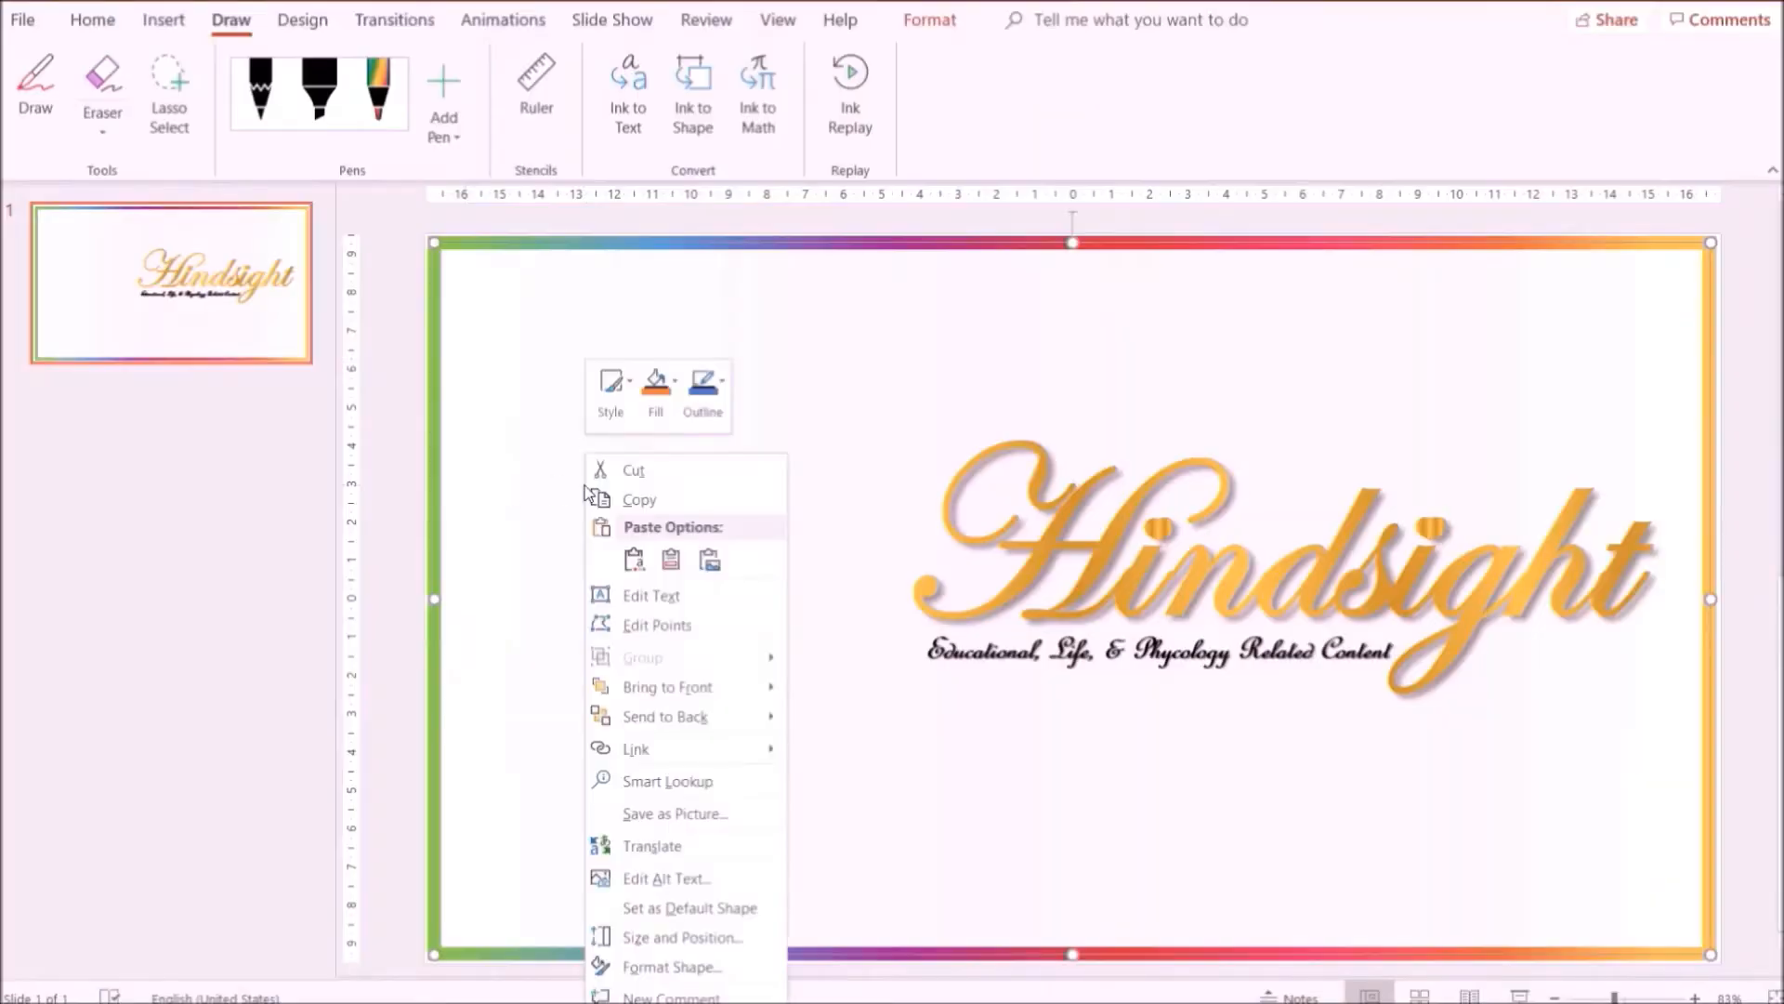
{"action": "left_click", "coordinate": [708, 560]}
{"action": "left_click_drag", "start_coordinate": [1135, 562], "coordinate": [863, 531]}
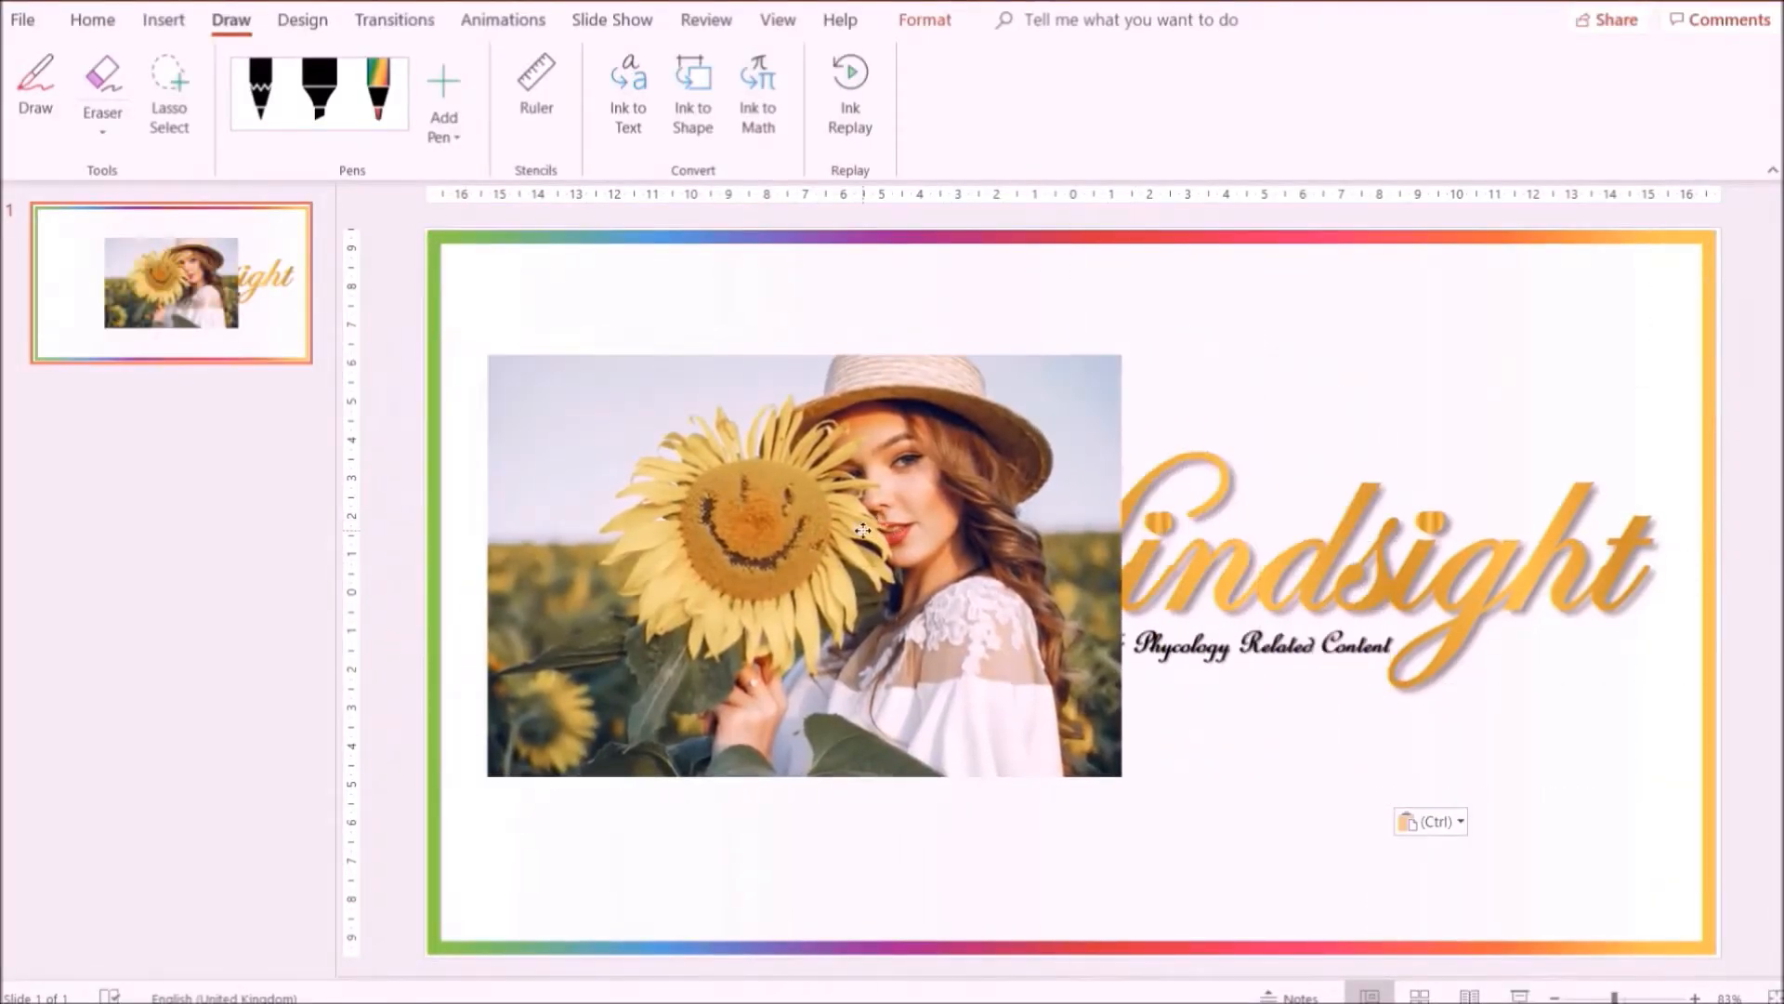
Start removing the photo's background and mark the straw hat as an area to keep.
{"action": "left_click", "coordinate": [930, 23]}
{"action": "left_click", "coordinate": [35, 109]}
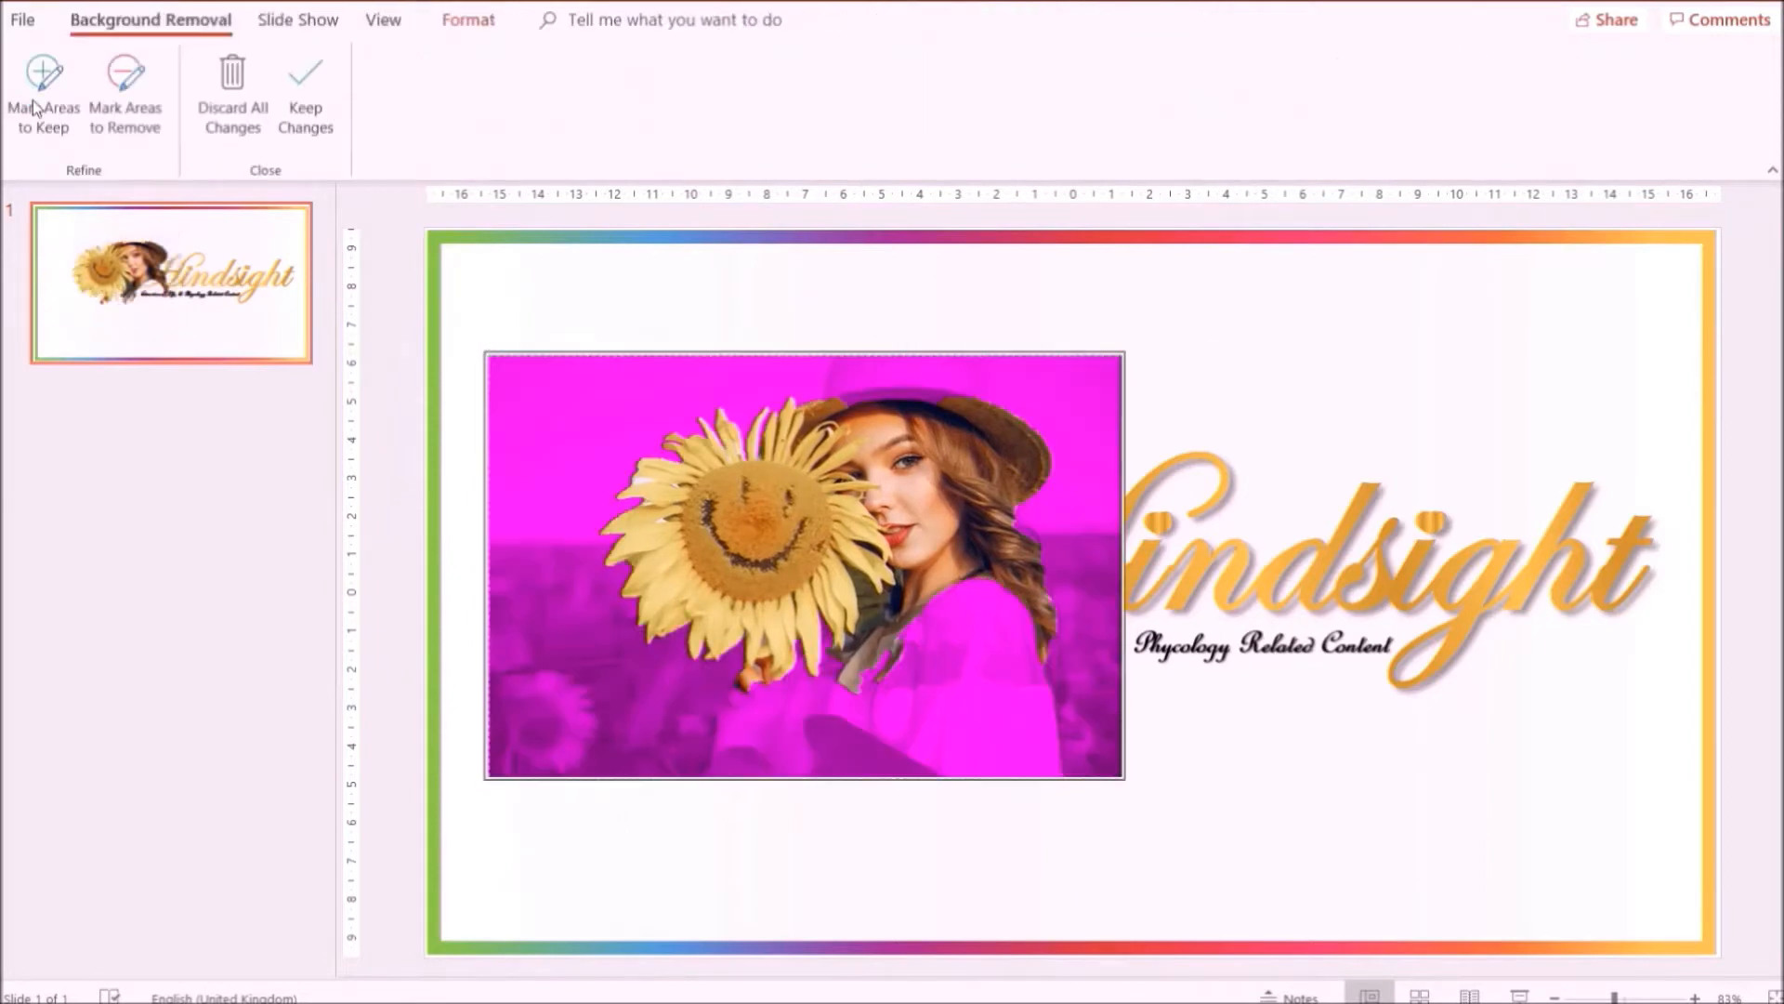
{"action": "left_click", "coordinate": [58, 123]}
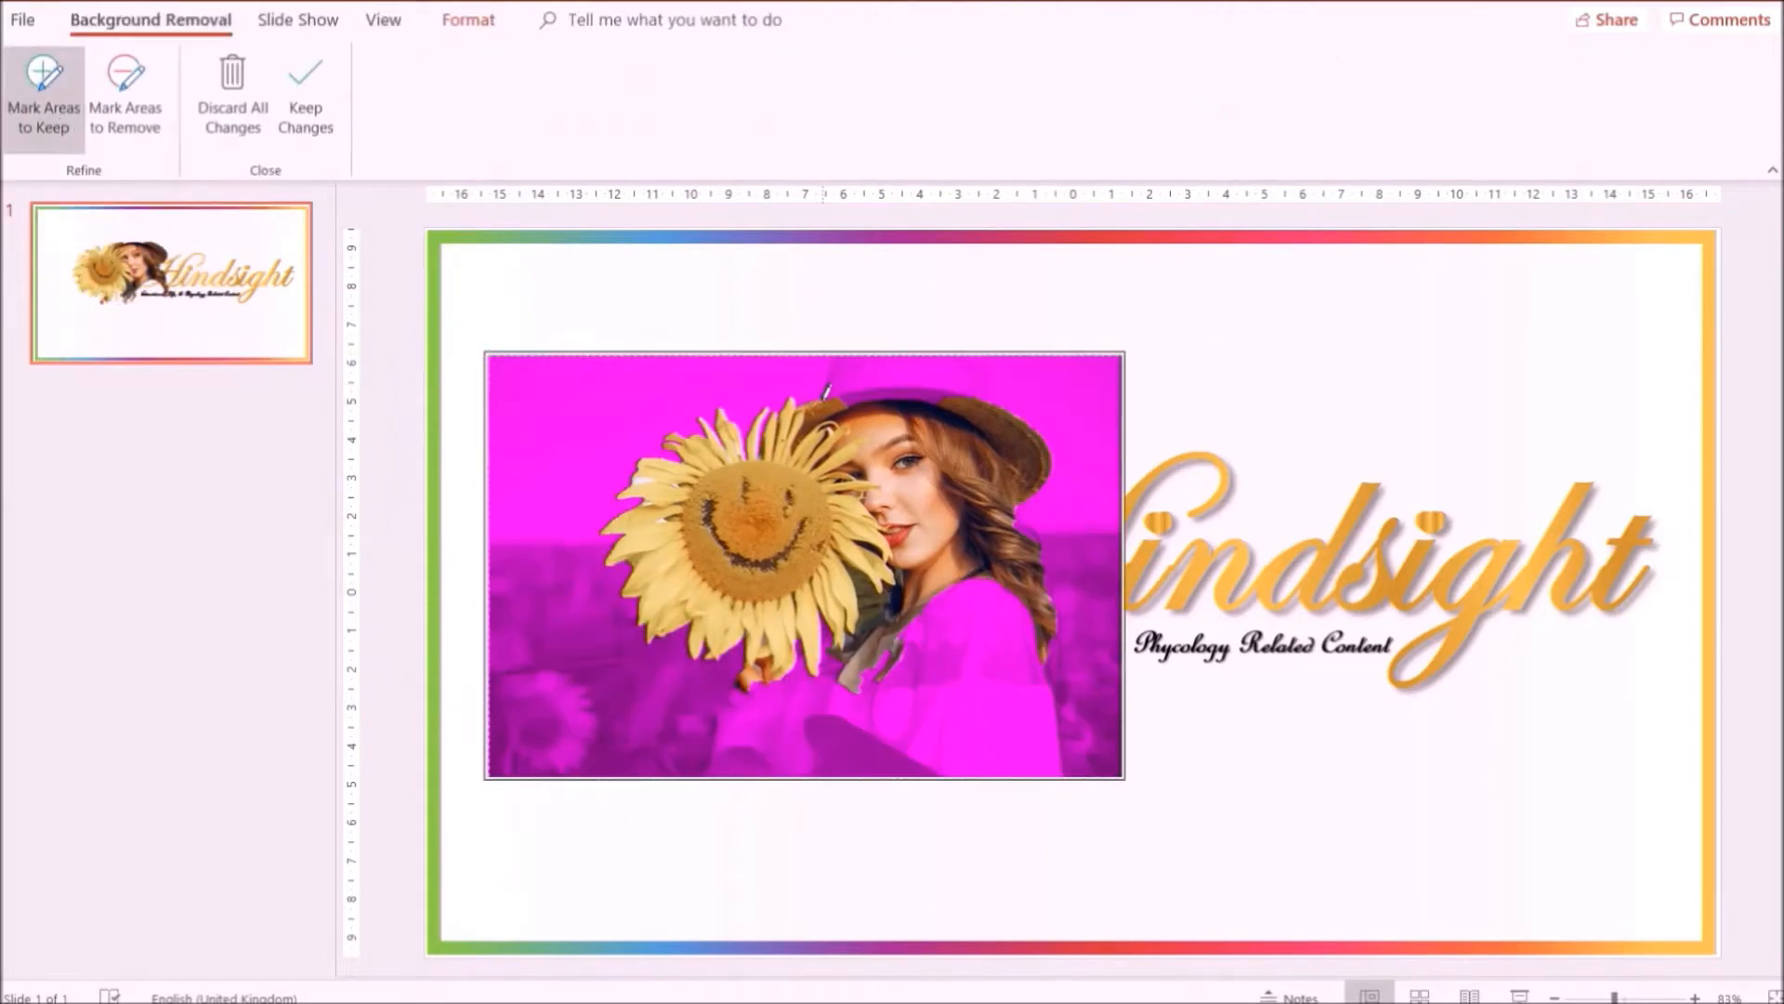
{"action": "mouse_move", "coordinate": [907, 350]}
{"action": "left_mouse_down"}
{"action": "mouse_move", "coordinate": [981, 366]}
{"action": "mouse_move", "coordinate": [1015, 409]}
{"action": "left_mouse_up"}
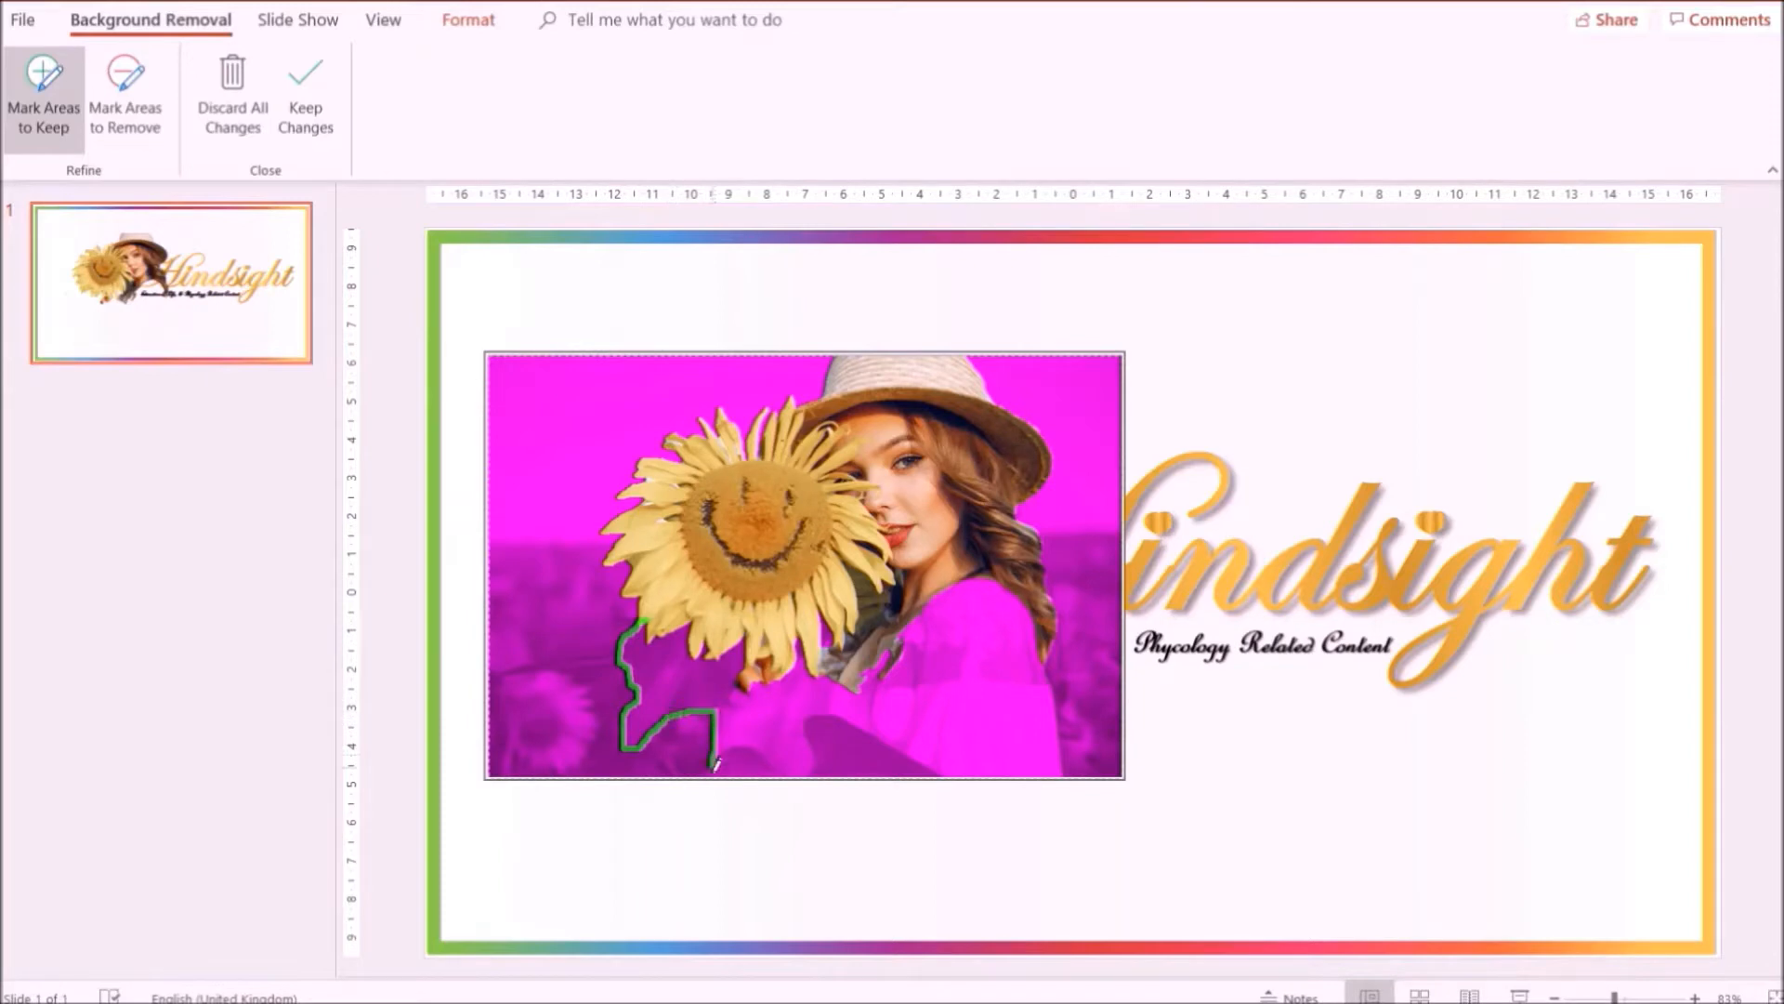
Mark the sunflower leaves, hand and white blouse as areas to keep and apply the background removal.
{"action": "left_click_drag", "start_coordinate": [753, 774], "coordinate": [1034, 769]}
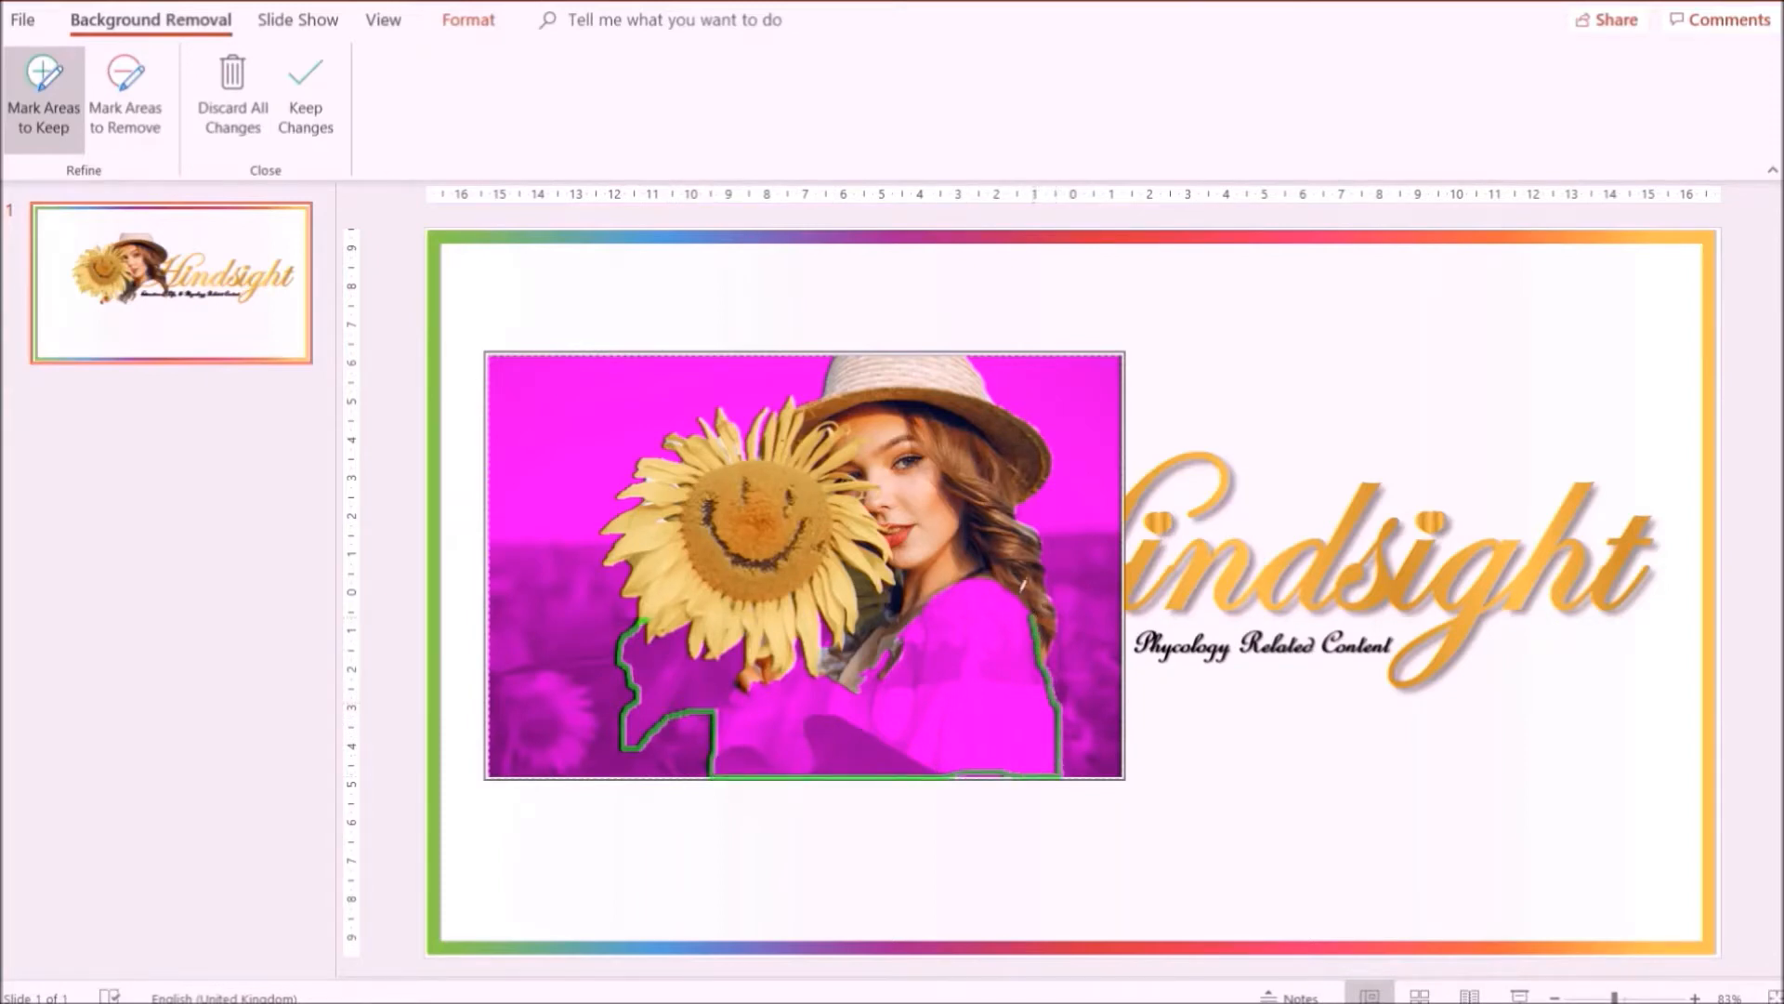
{"action": "mouse_move", "coordinate": [1023, 585]}
{"action": "left_mouse_down"}
{"action": "mouse_move", "coordinate": [922, 619]}
{"action": "mouse_move", "coordinate": [862, 683]}
{"action": "mouse_move", "coordinate": [812, 643]}
{"action": "mouse_move", "coordinate": [799, 662]}
{"action": "left_mouse_up"}
{"action": "mouse_move", "coordinate": [920, 680]}
{"action": "left_mouse_down"}
{"action": "mouse_move", "coordinate": [860, 734]}
{"action": "mouse_move", "coordinate": [1022, 676]}
{"action": "left_mouse_up"}
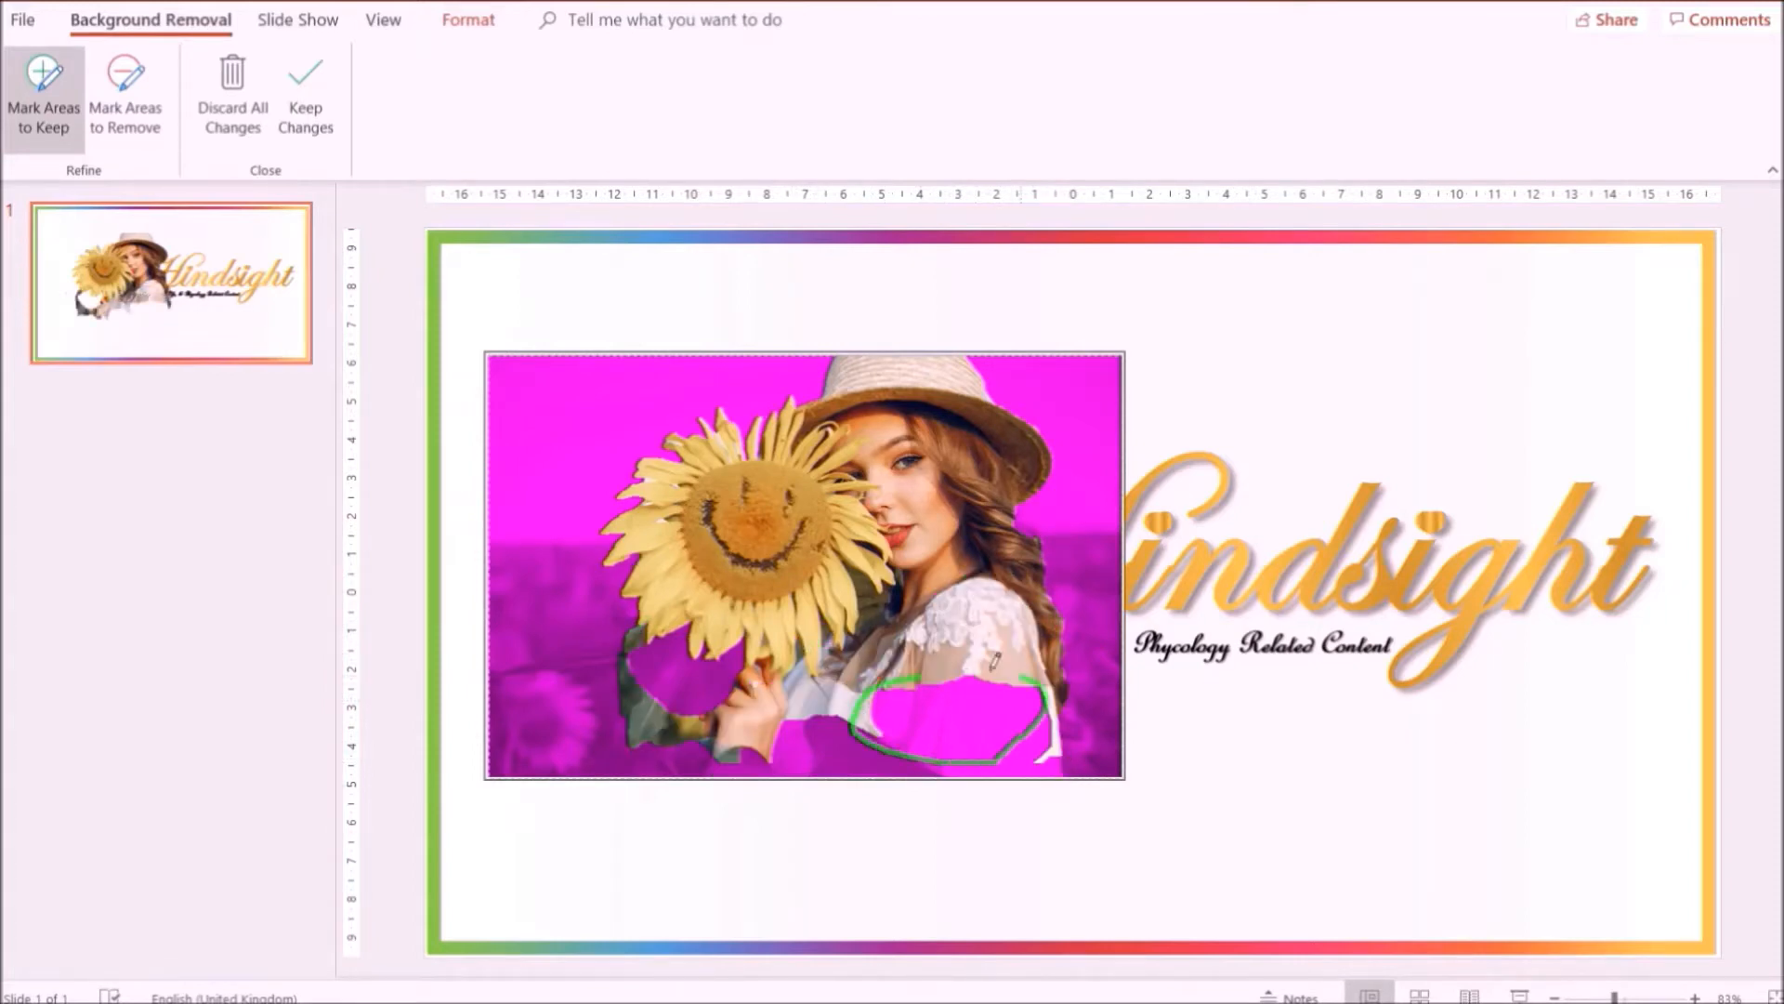
{"action": "mouse_move", "coordinate": [843, 708]}
{"action": "left_mouse_down"}
{"action": "mouse_move", "coordinate": [790, 738]}
{"action": "mouse_move", "coordinate": [888, 714]}
{"action": "left_mouse_up"}
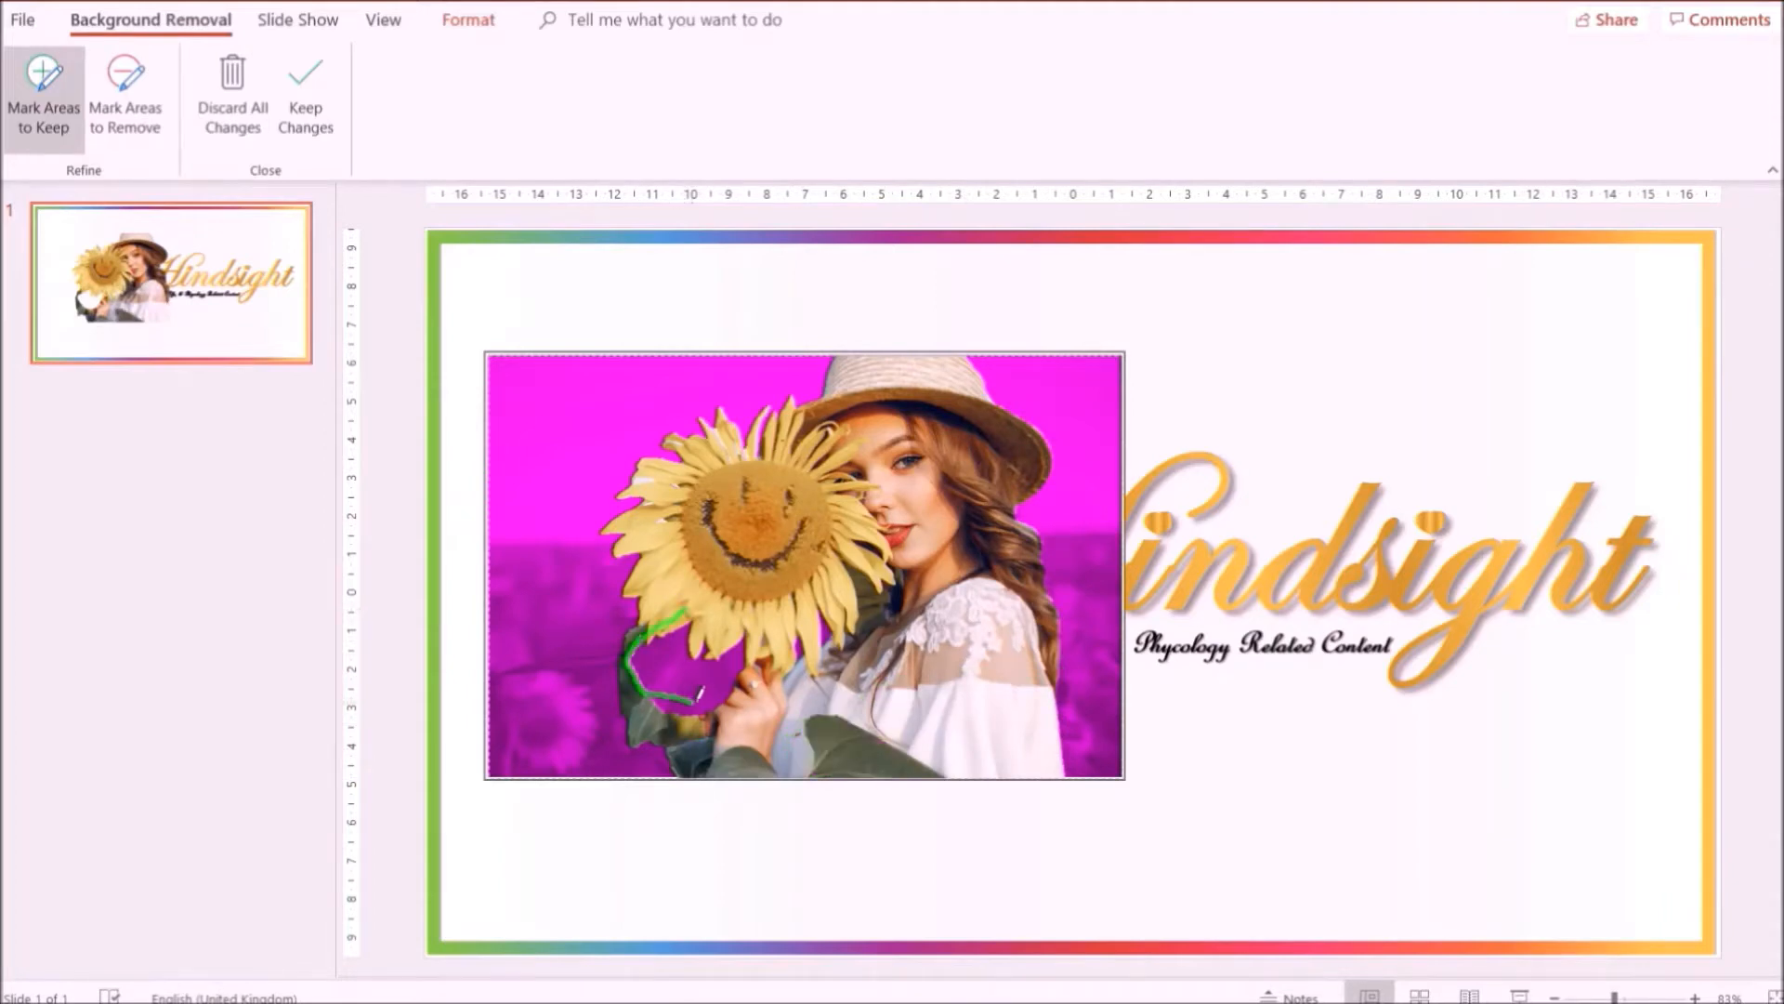
{"action": "left_click_drag", "start_coordinate": [700, 692], "coordinate": [757, 648]}
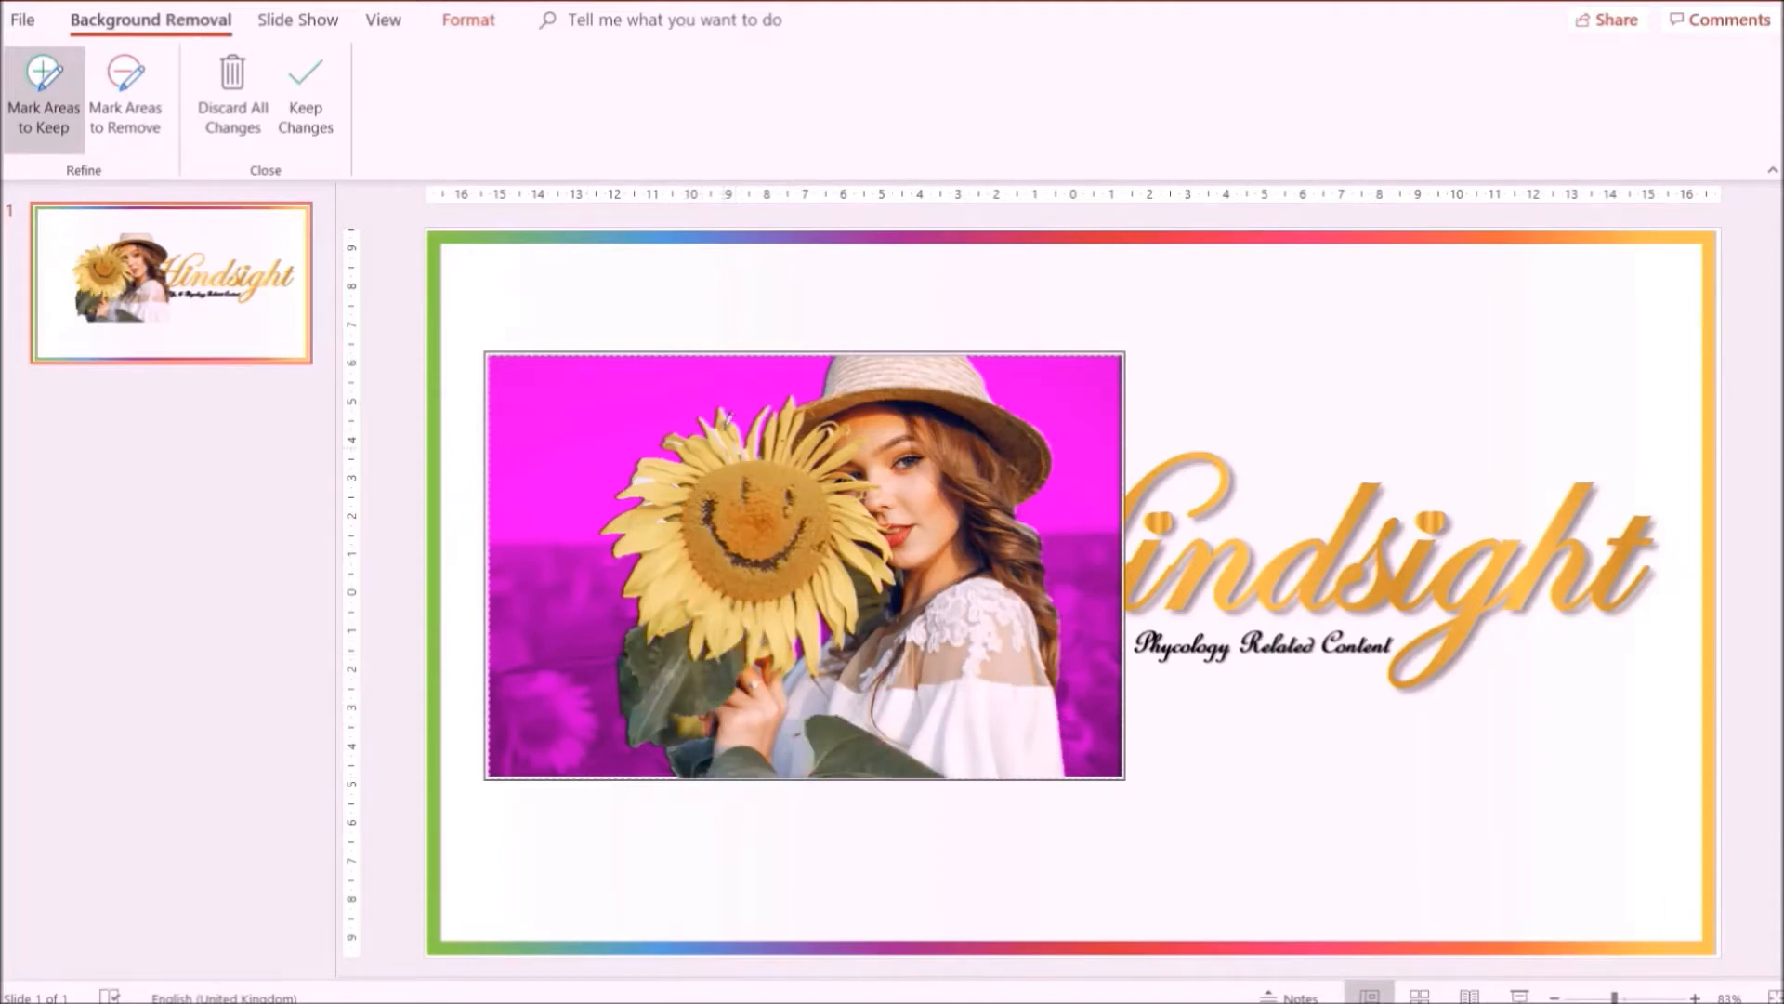
{"action": "left_click", "coordinate": [316, 76]}
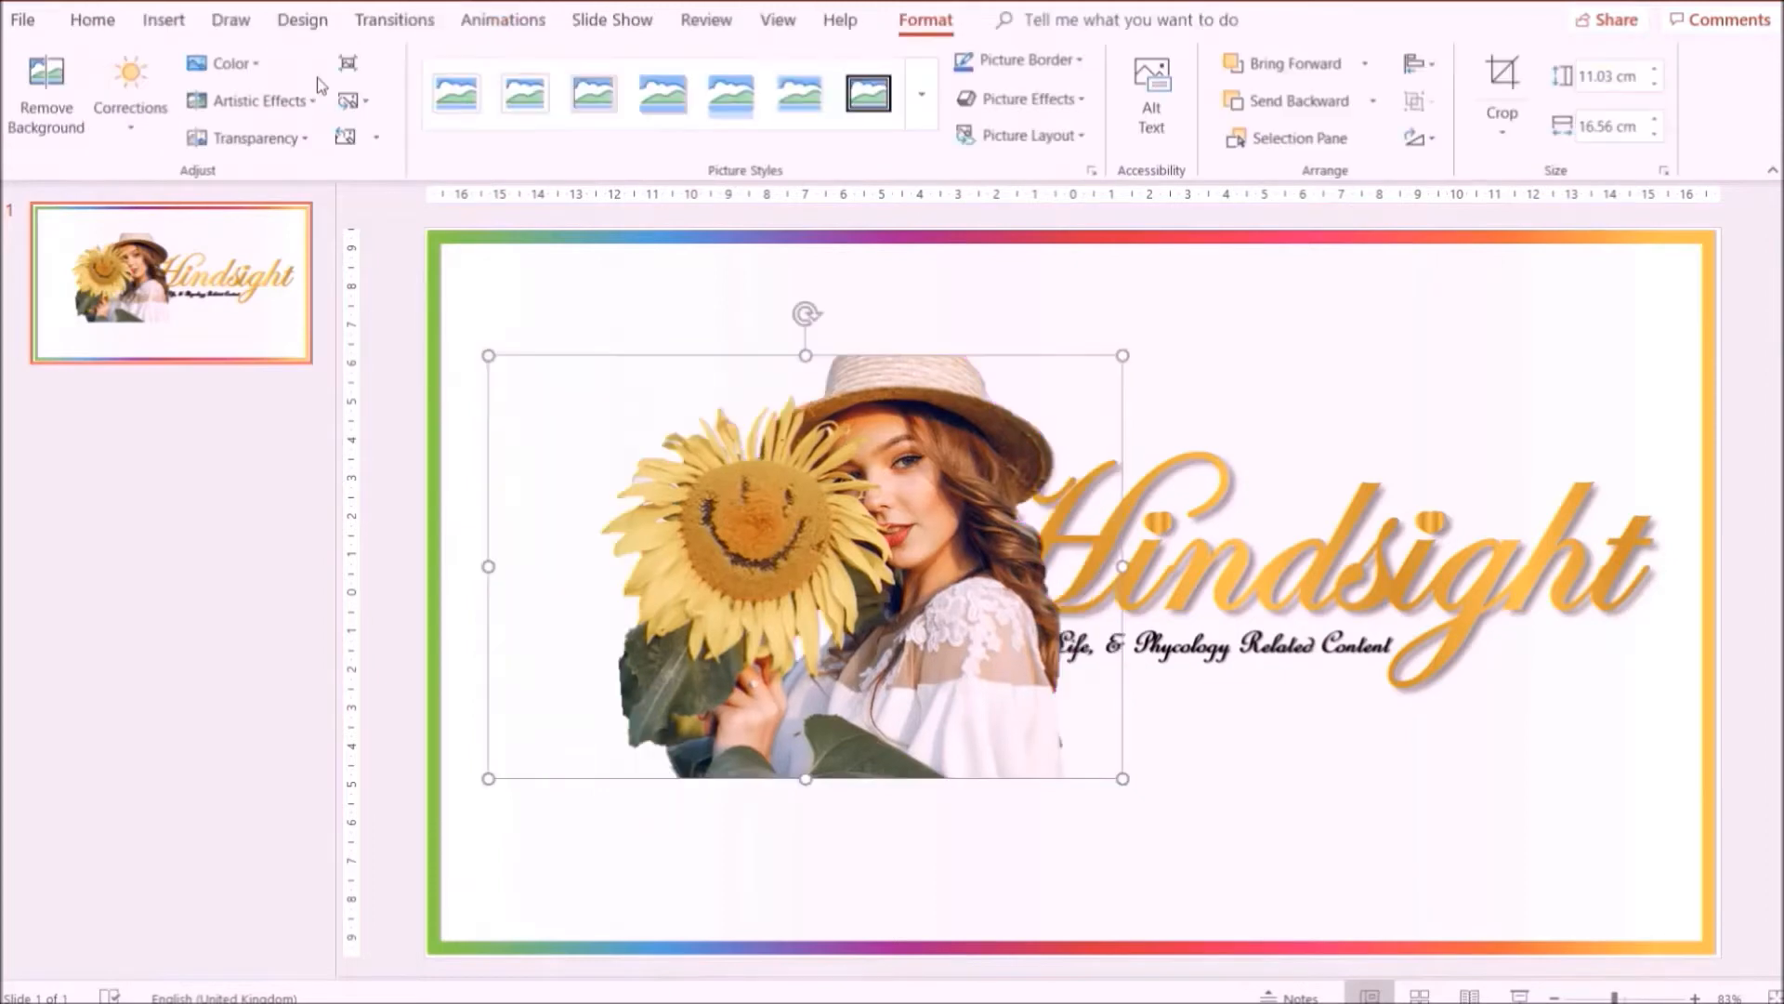
Place the cut-out photo beside the Hindsight lettering and give it the third Soft Edges variation.
{"action": "left_click", "coordinate": [799, 93]}
{"action": "left_click_drag", "start_coordinate": [937, 451], "coordinate": [797, 444]}
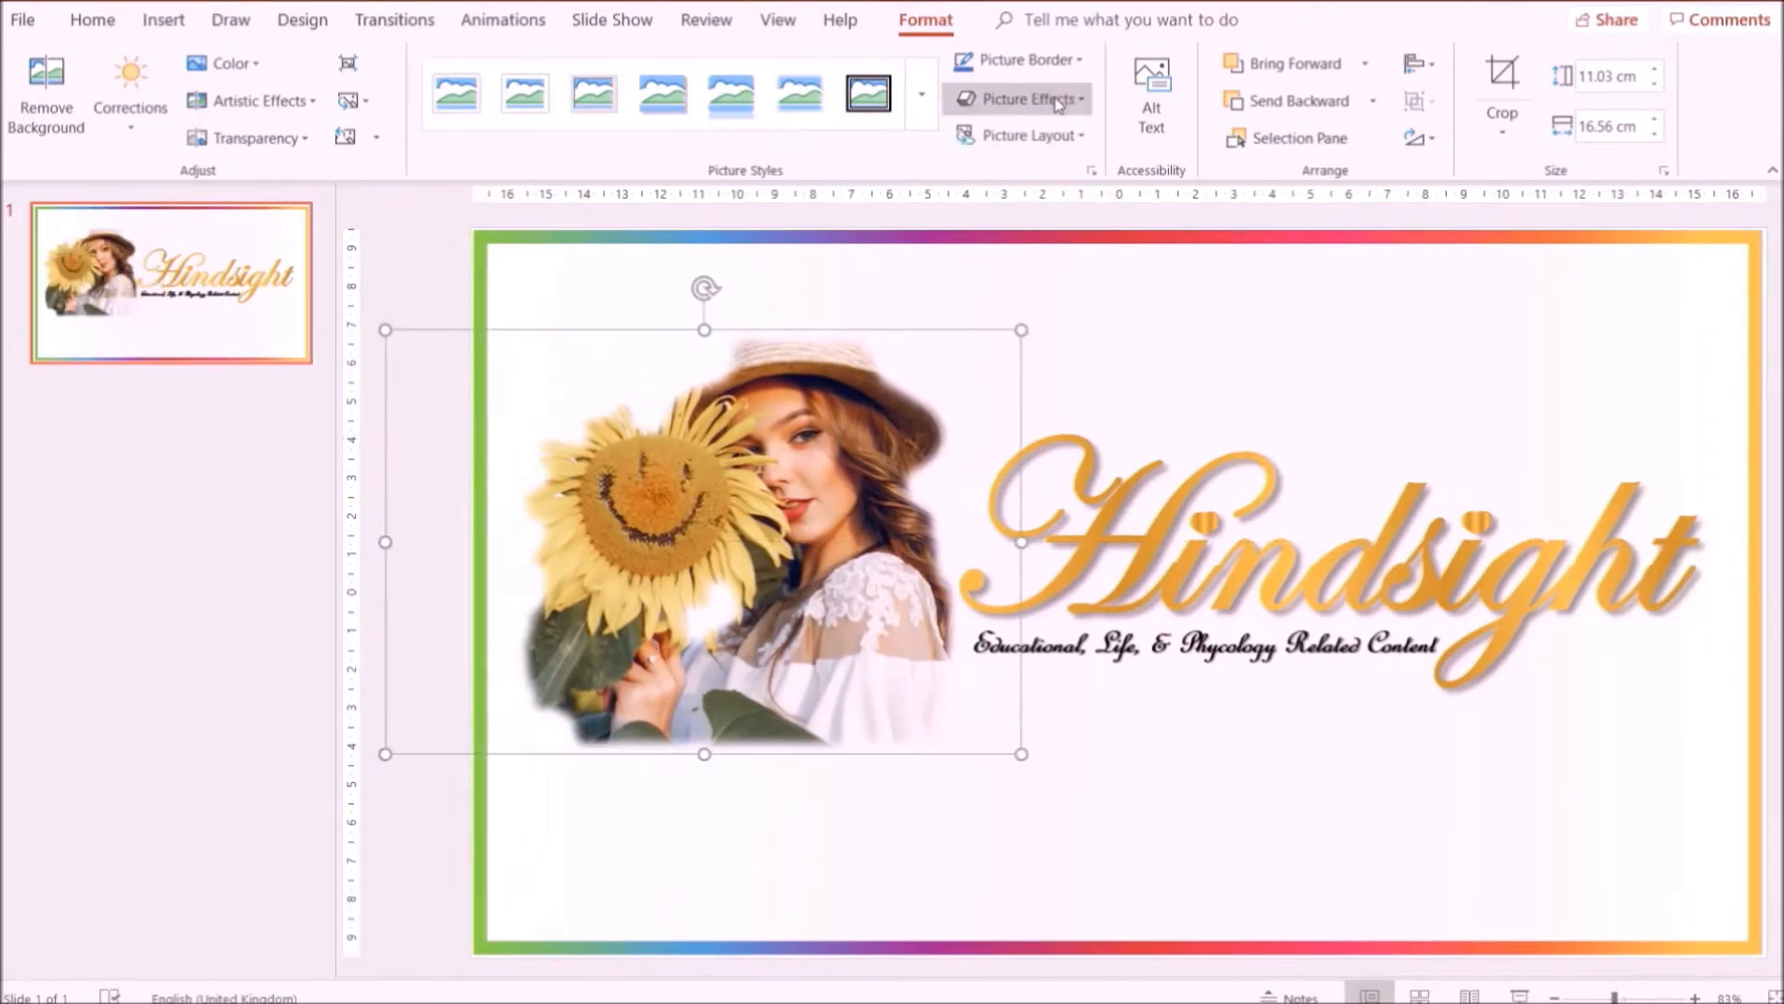
{"action": "left_click", "coordinate": [1027, 99]}
{"action": "mouse_move", "coordinate": [1034, 376]}
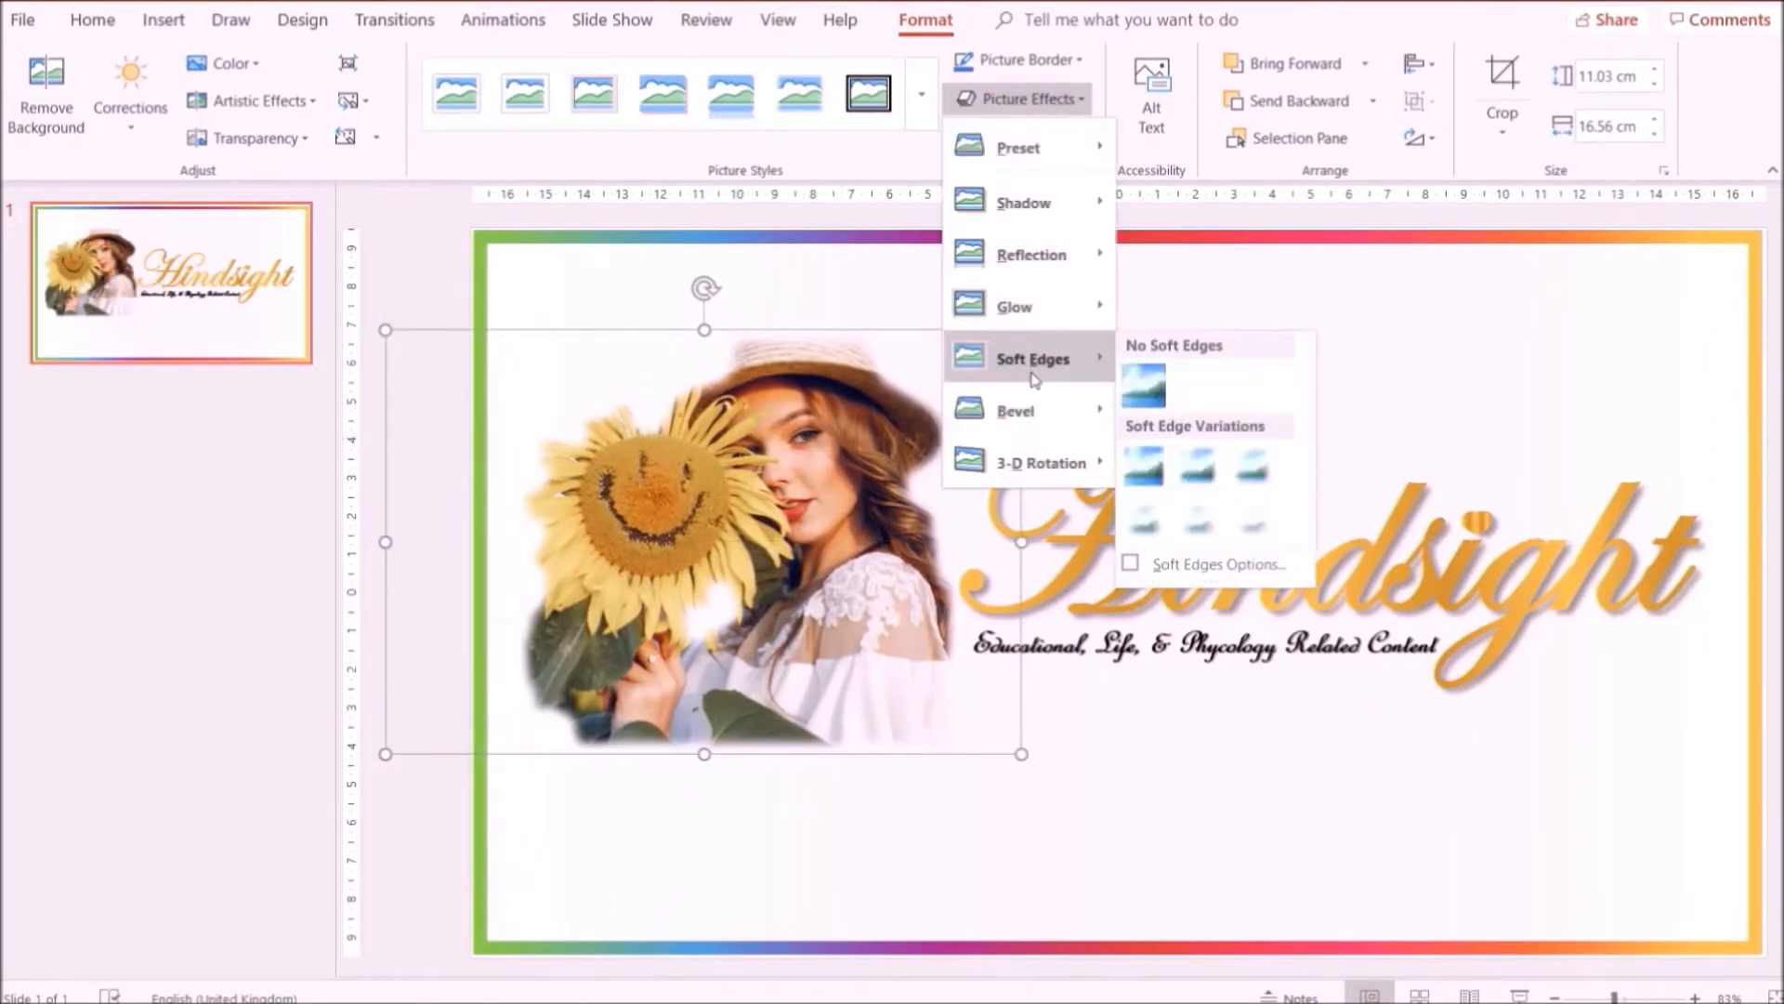
{"action": "left_click", "coordinate": [1248, 476]}
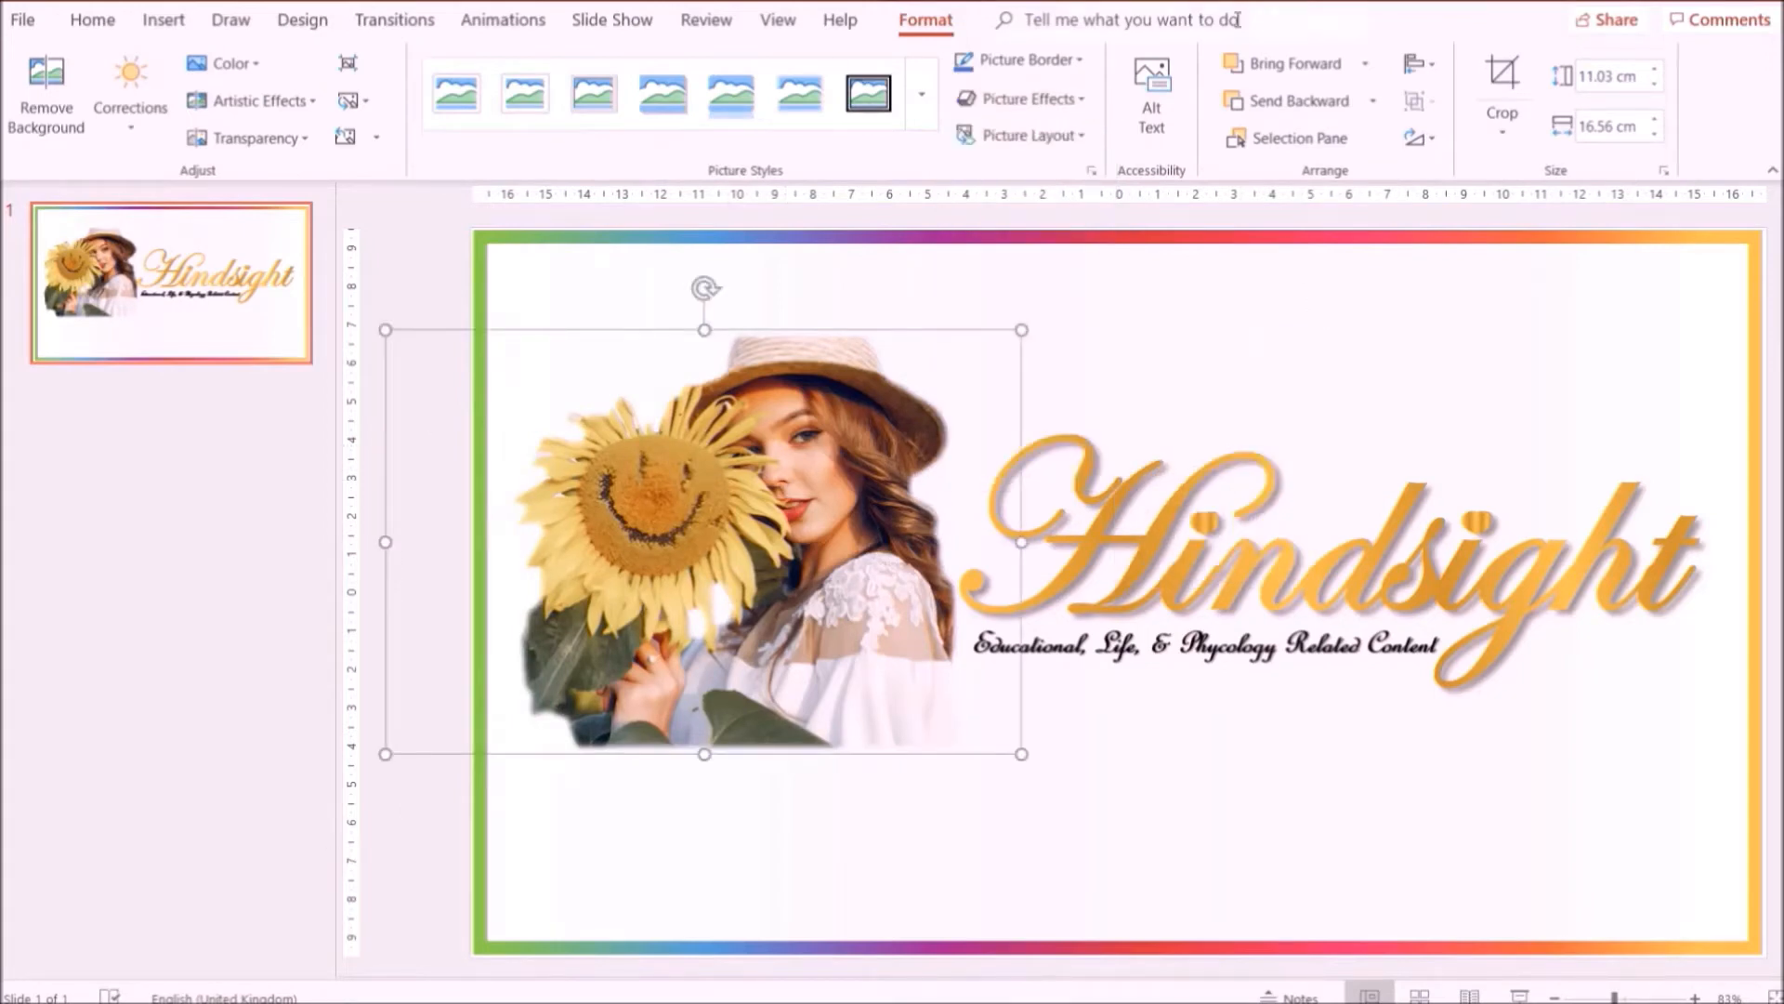
{"action": "left_click", "coordinate": [416, 880]}
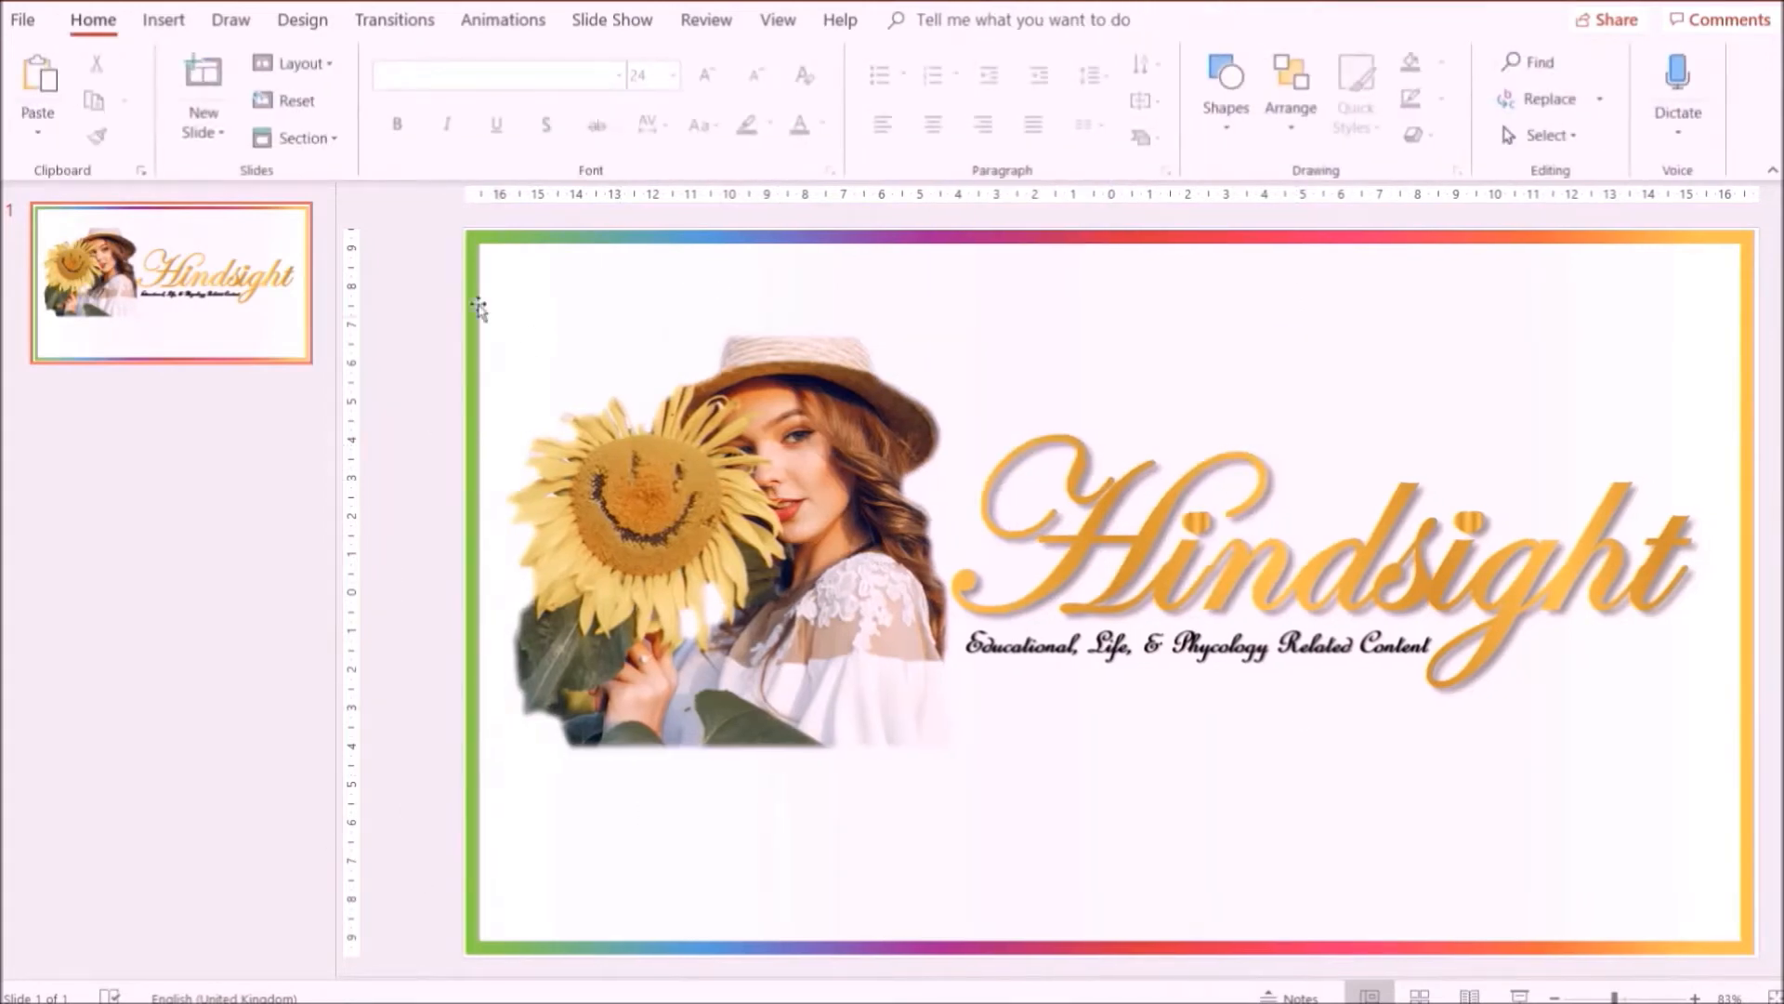
Draw a rainbow underline beneath the tagline and convert the ink to a straight line.
{"action": "left_click", "coordinate": [230, 19]}
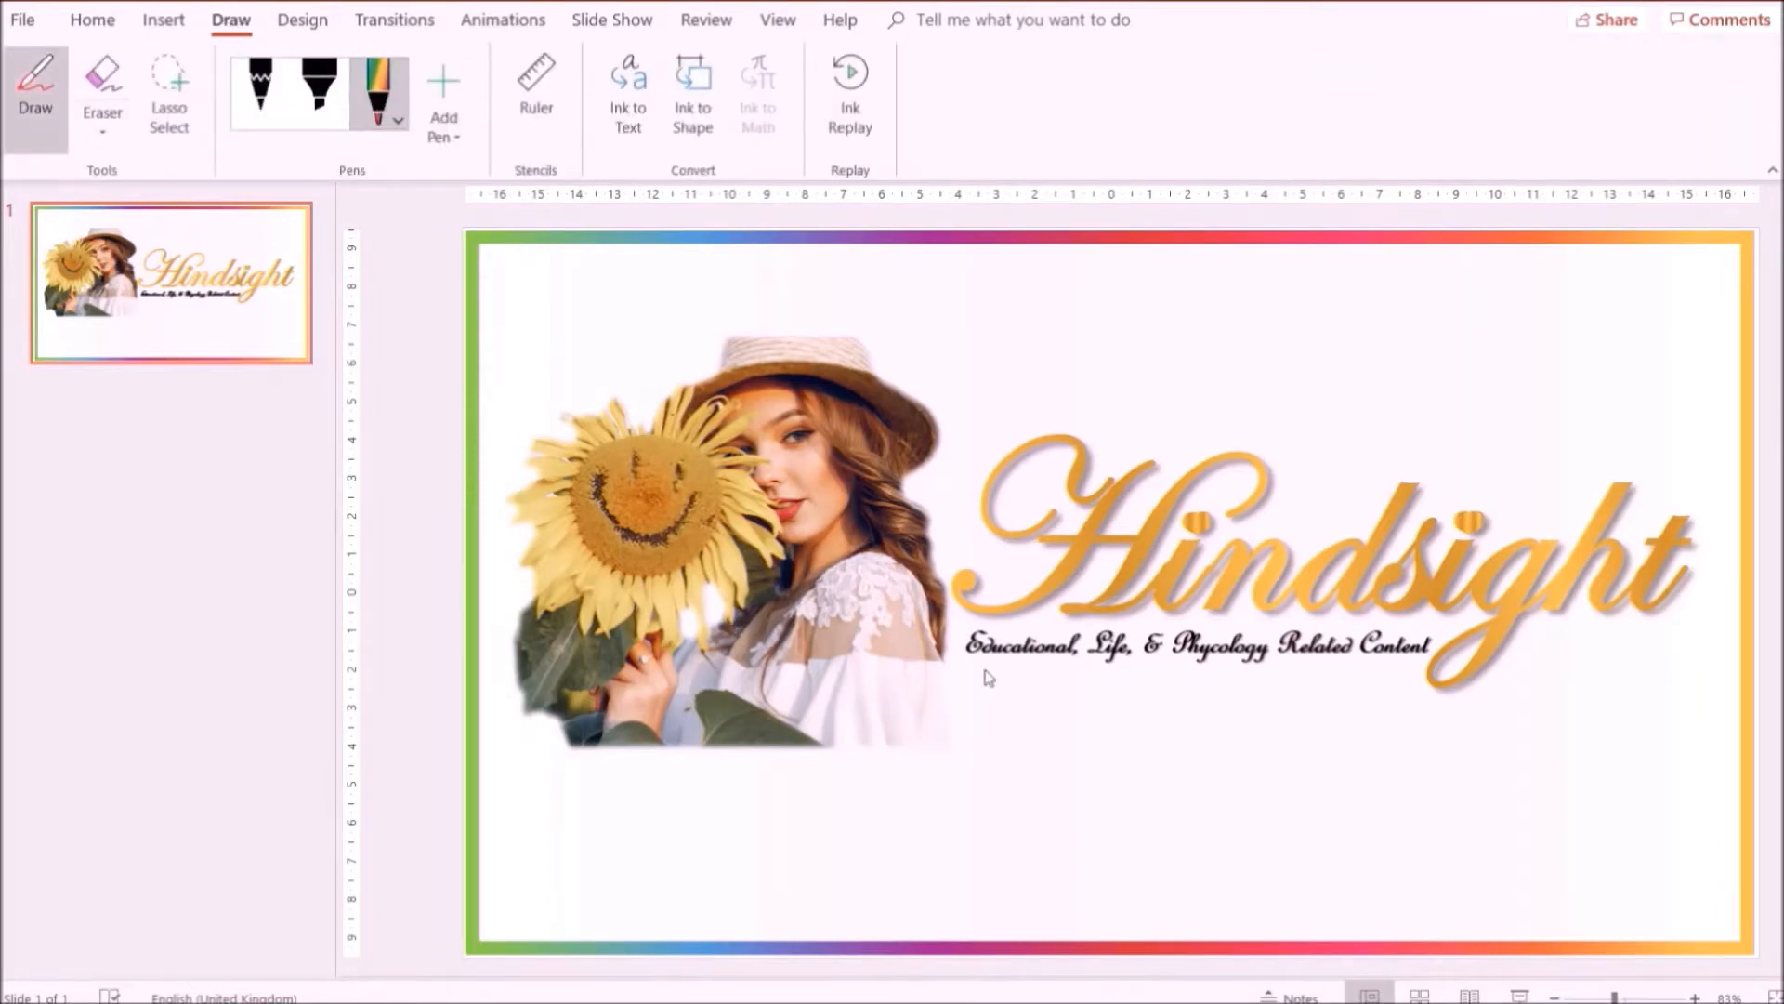
{"action": "left_click_drag", "start_coordinate": [974, 682], "coordinate": [1410, 677]}
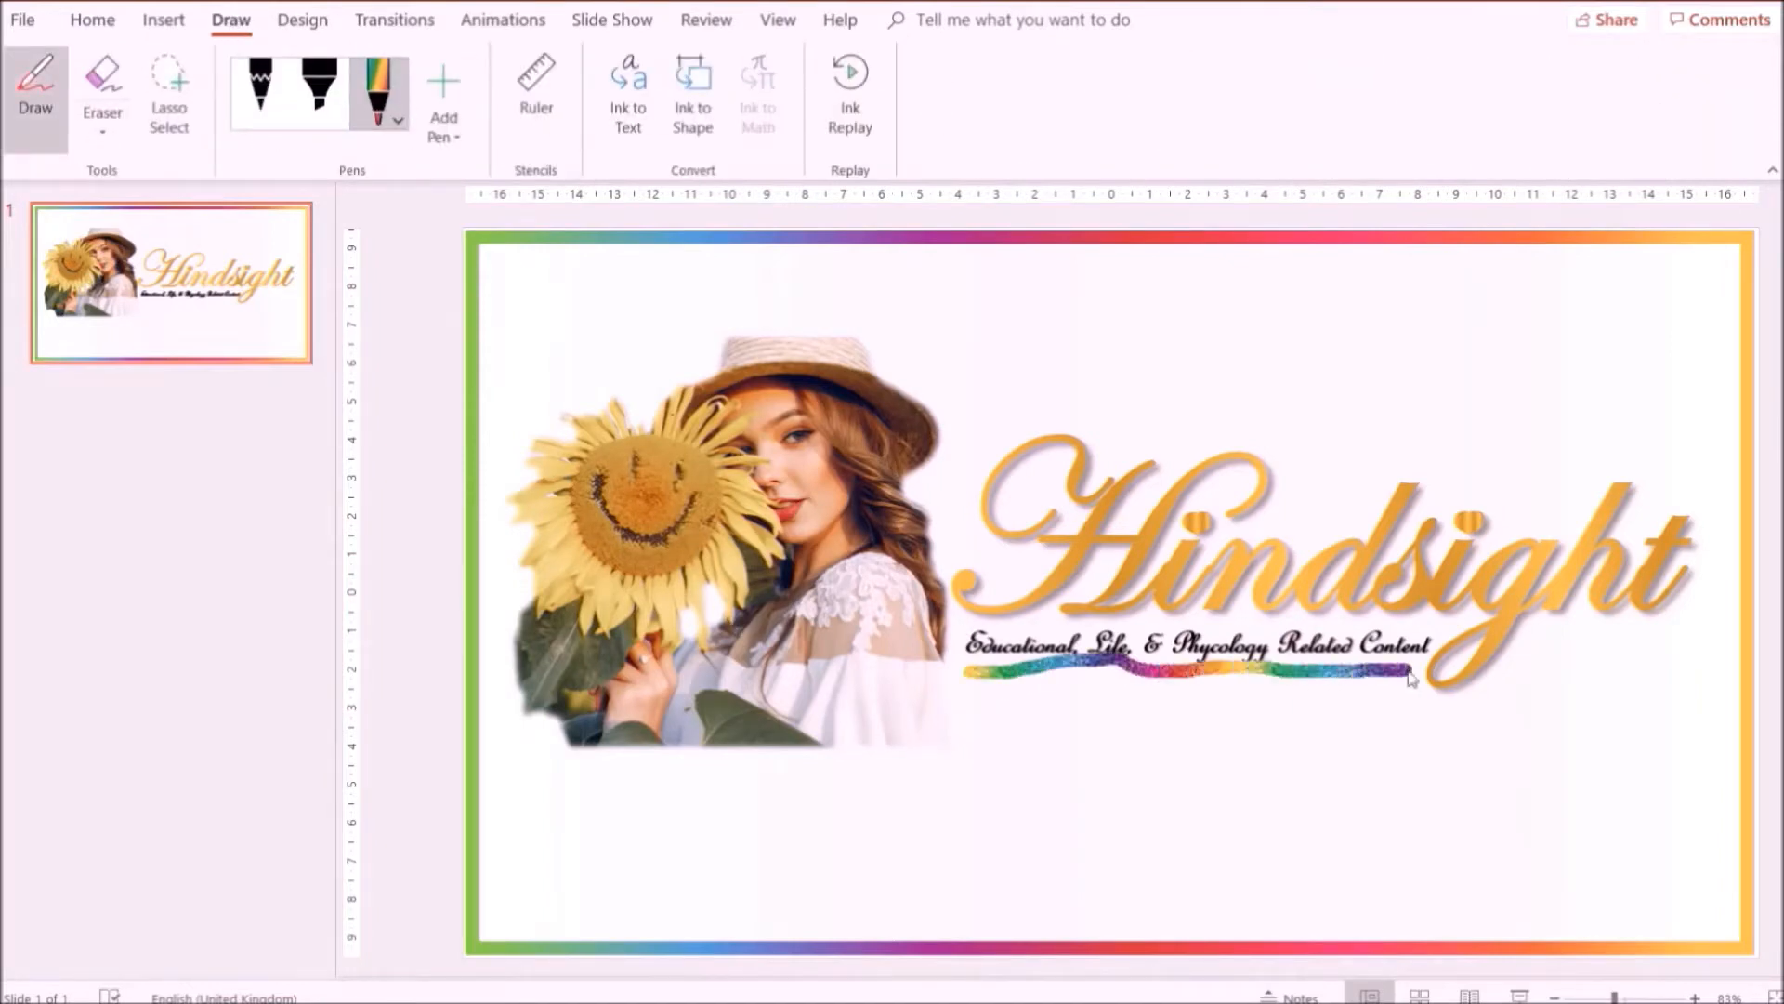
{"action": "left_click", "coordinate": [695, 85]}
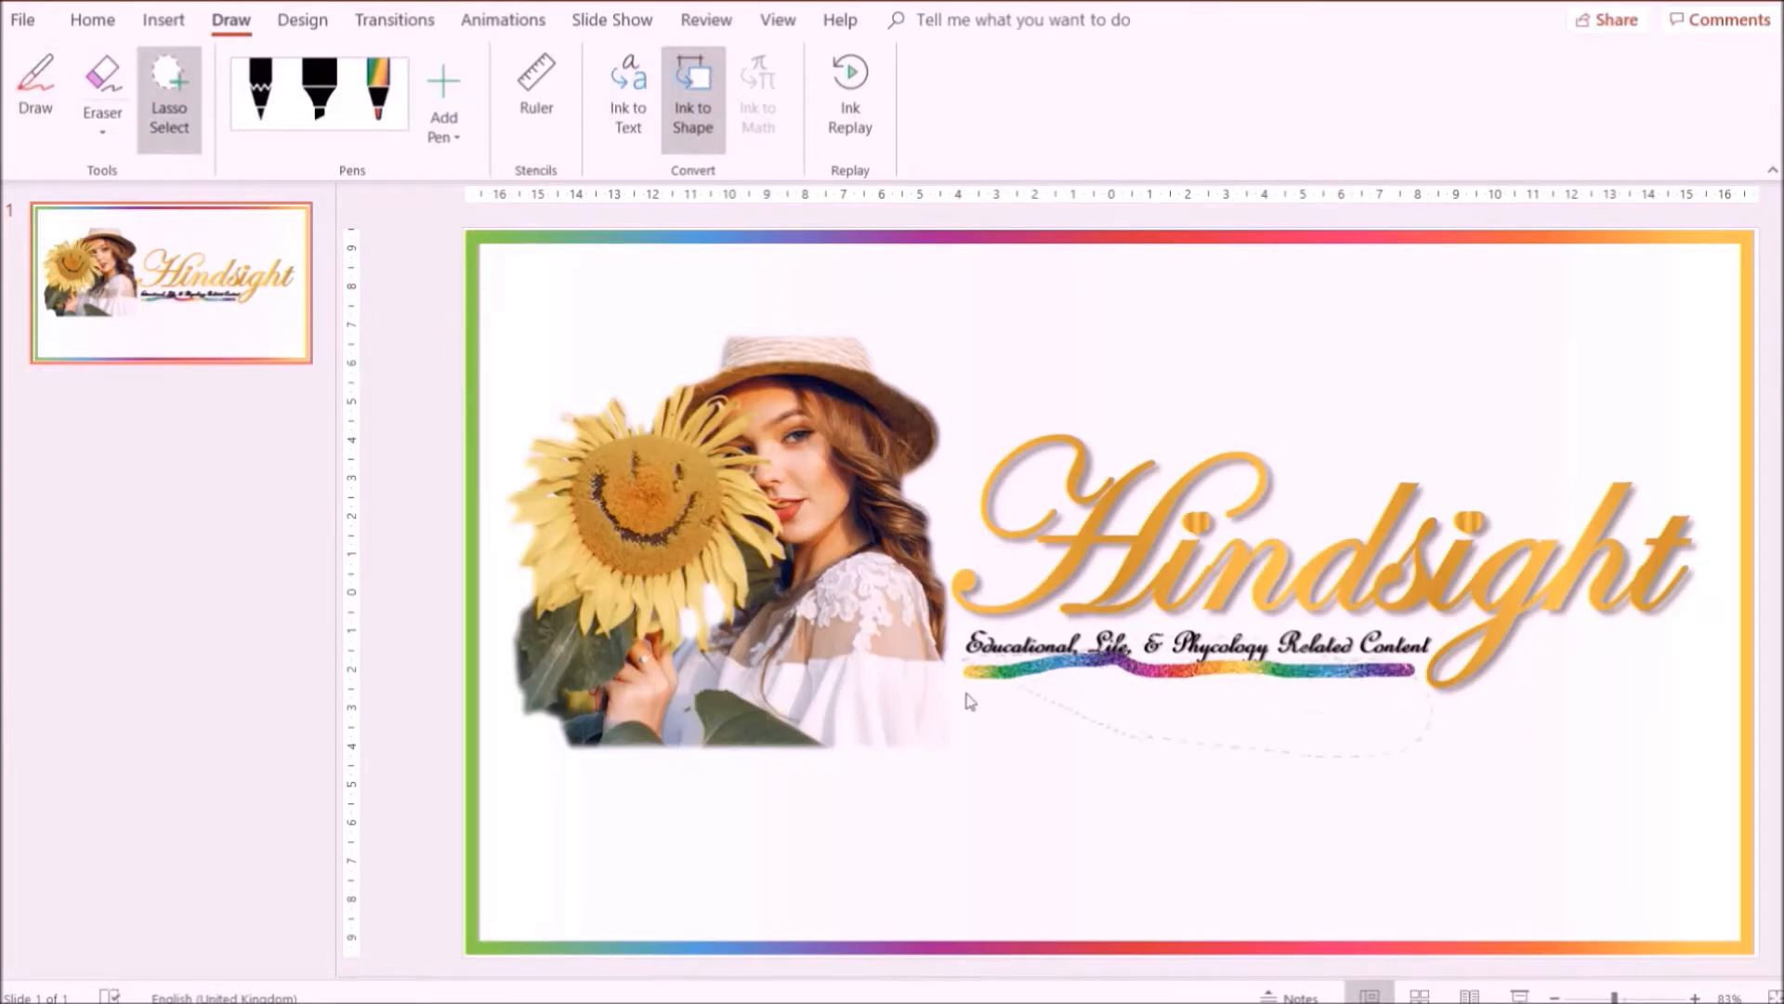
{"action": "left_click_drag", "start_coordinate": [970, 703], "coordinate": [960, 682]}
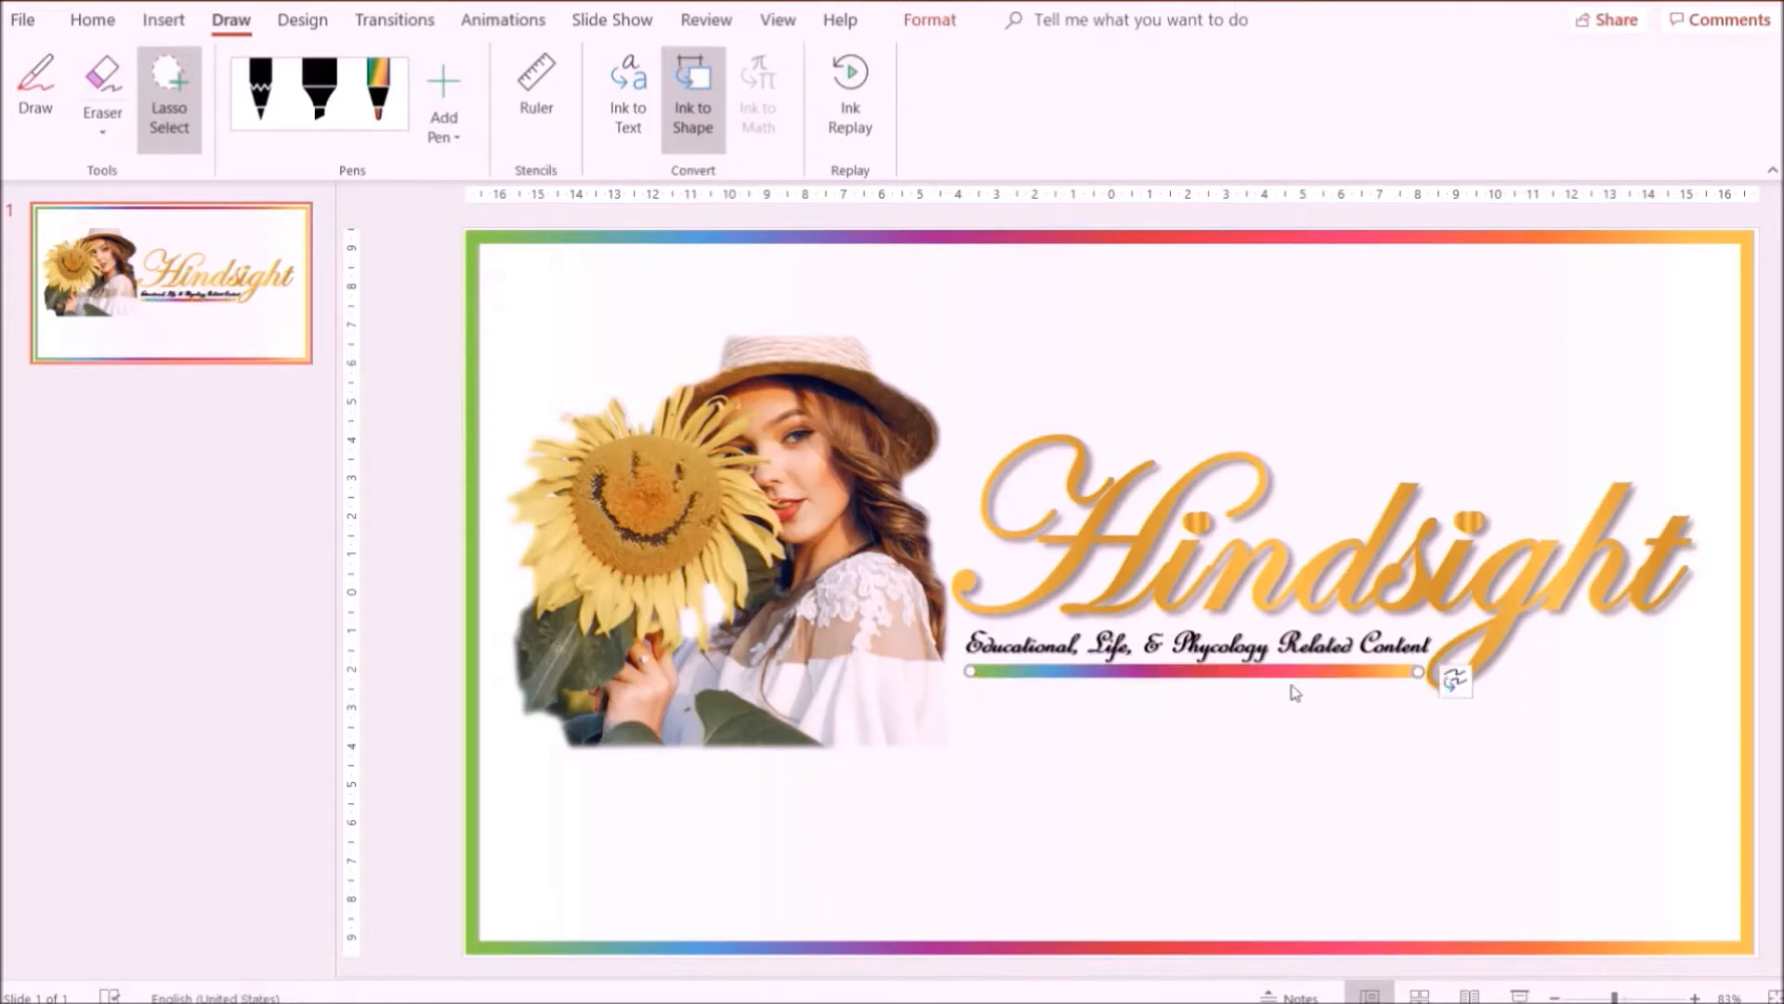
{"action": "left_click", "coordinate": [1178, 737]}
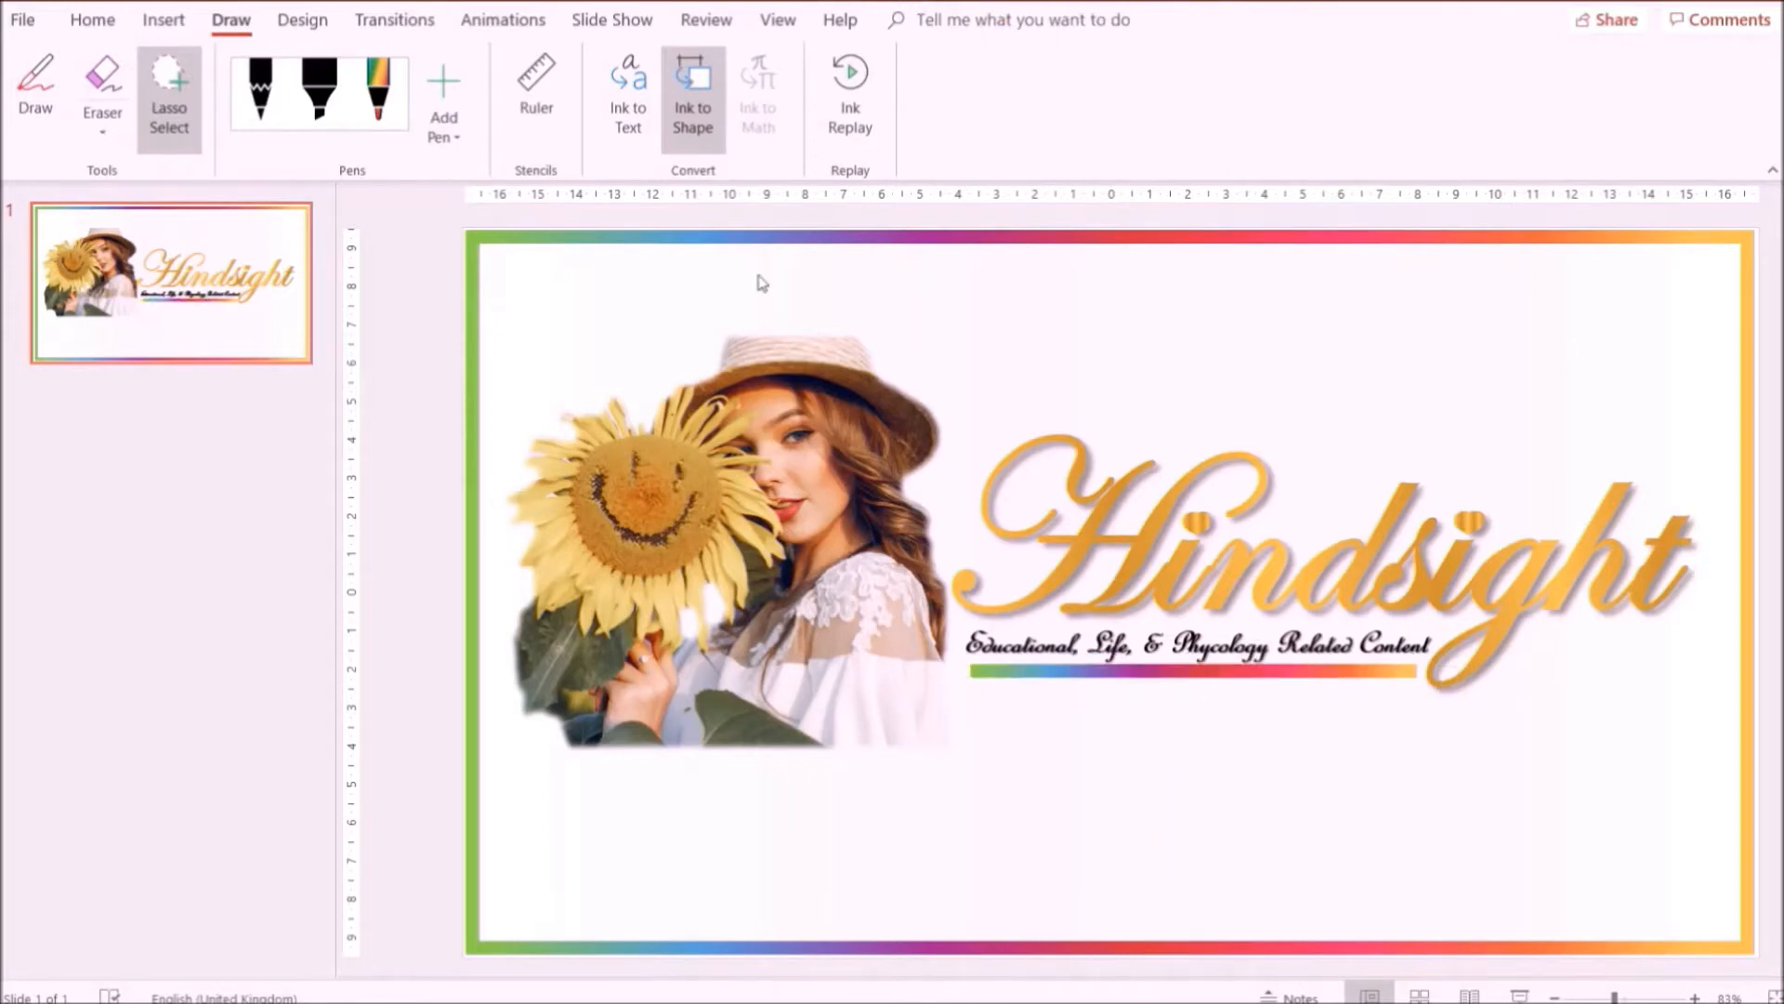
Copy the whole slide, paste it onto itself as a picture and move that picture to the slide's upper part.
{"action": "right_click", "coordinate": [232, 307]}
{"action": "left_click", "coordinate": [277, 343]}
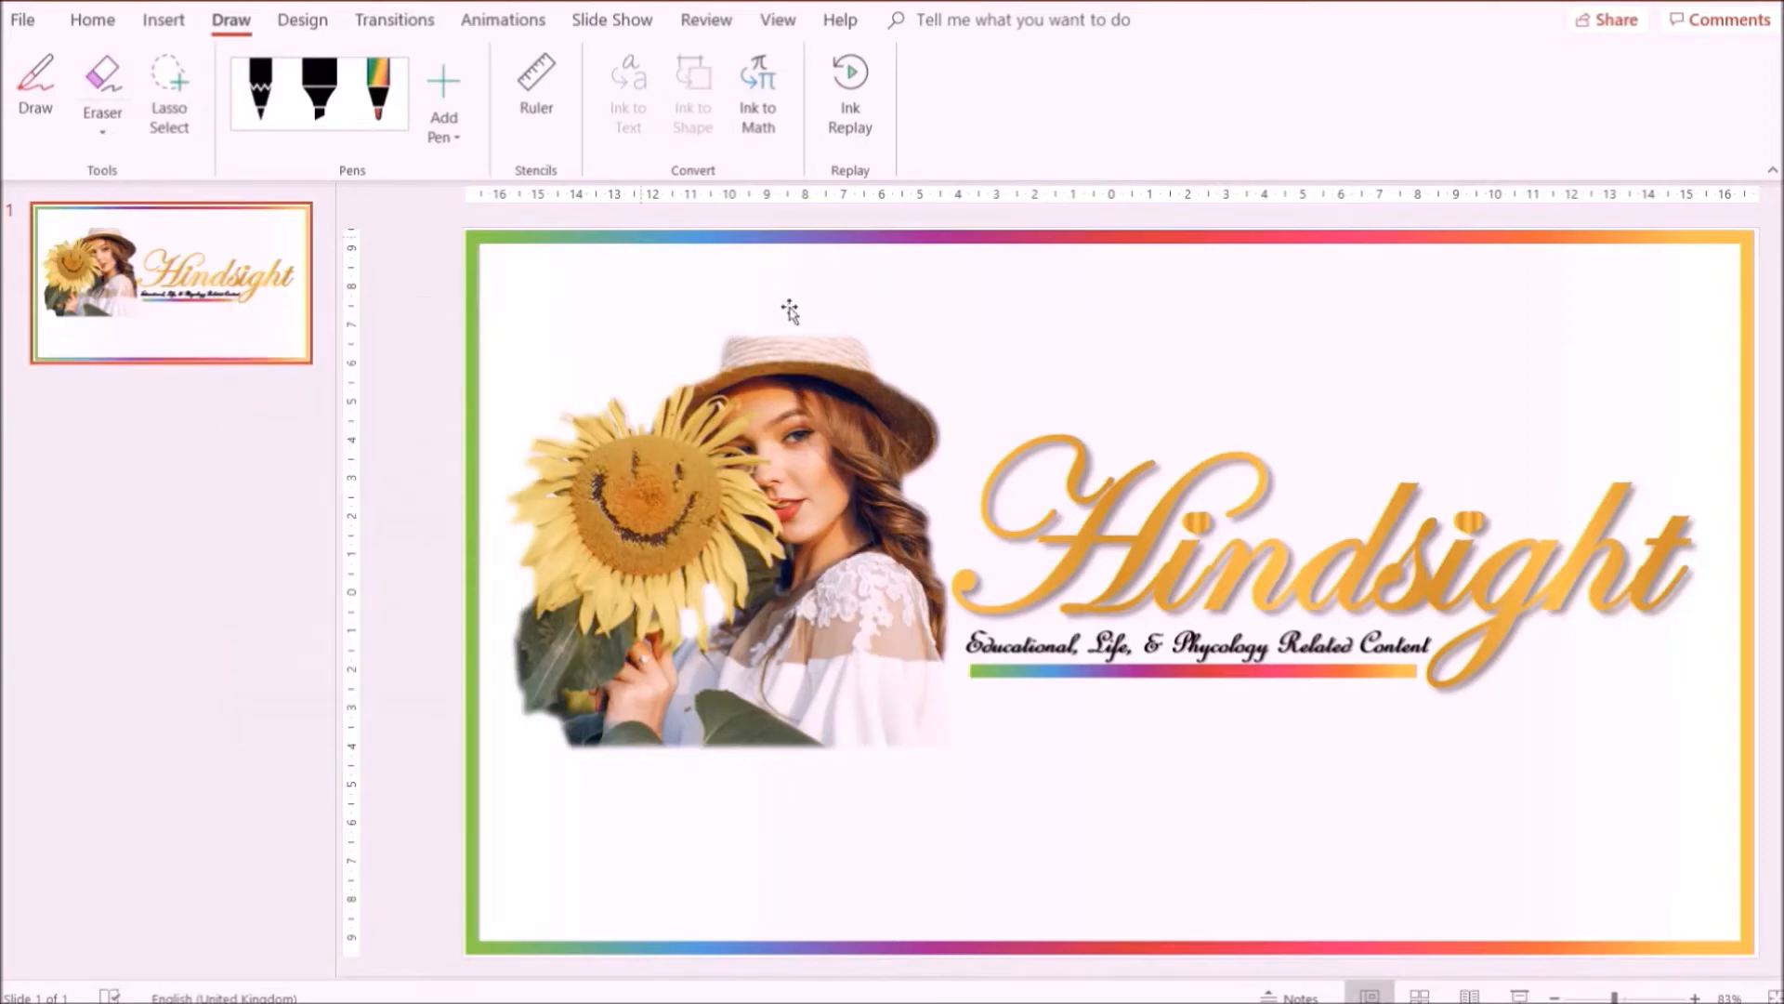
{"action": "right_click", "coordinate": [644, 322]}
{"action": "left_click", "coordinate": [771, 424]}
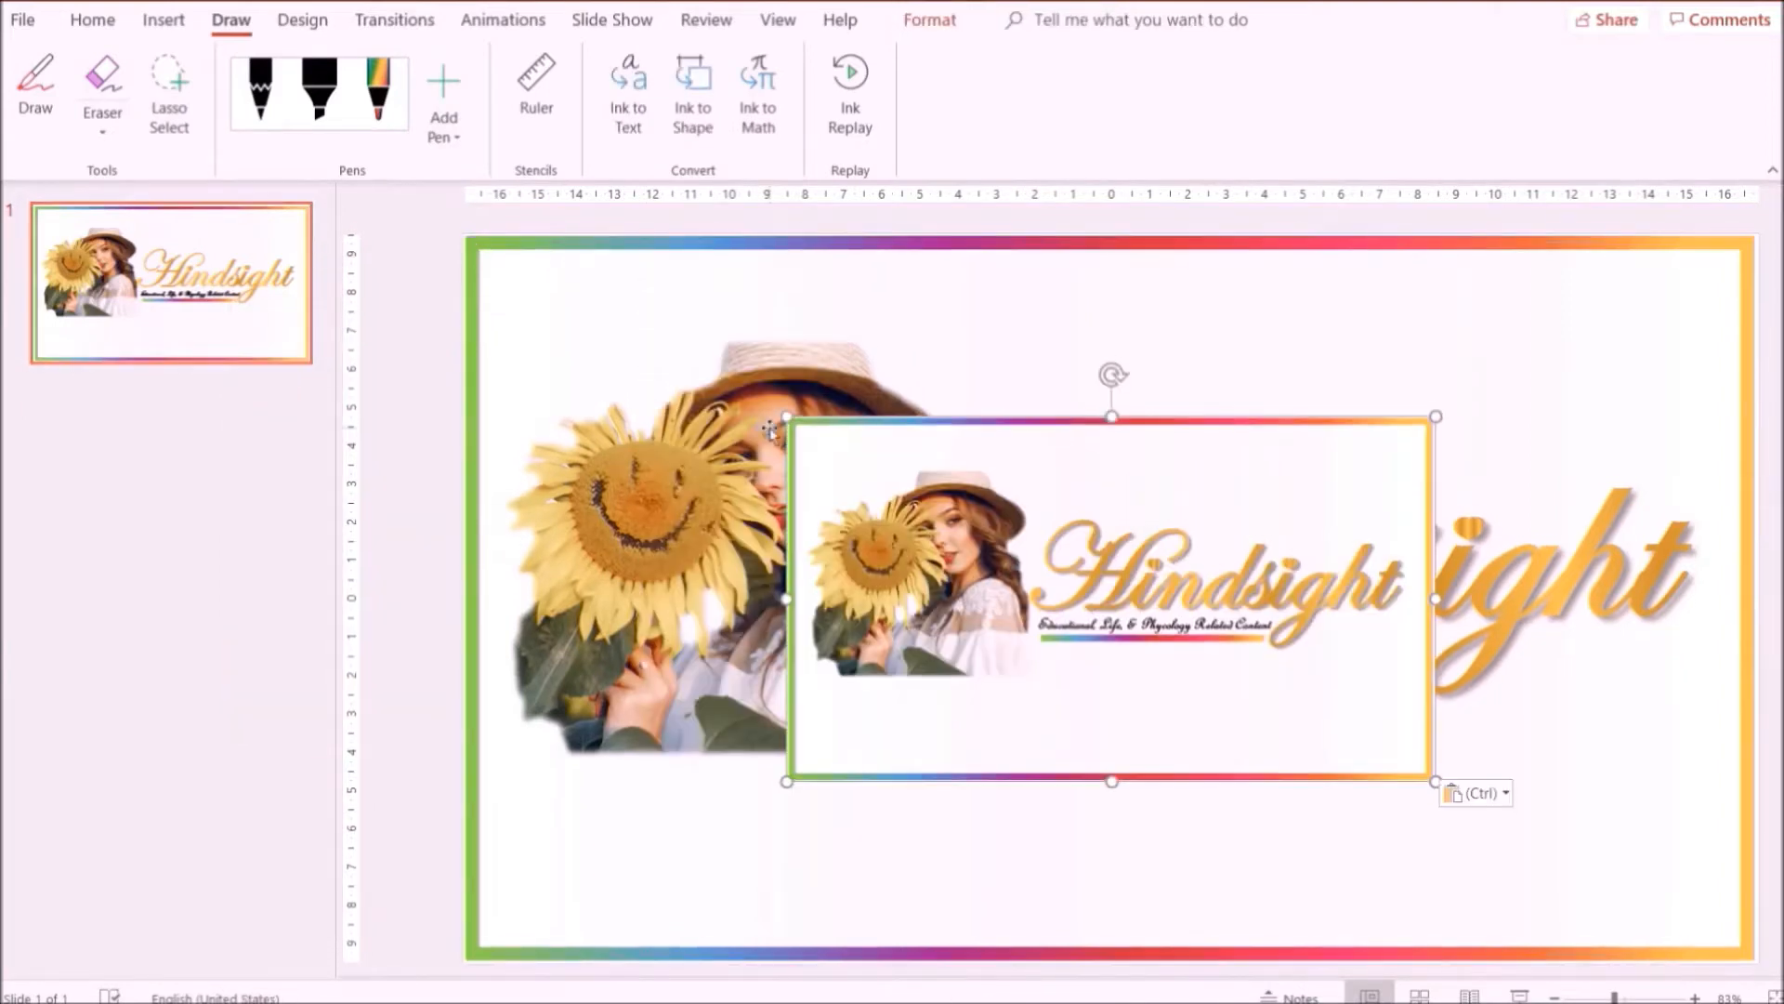
{"action": "mouse_move", "coordinate": [1009, 527]}
{"action": "left_mouse_down"}
{"action": "mouse_move", "coordinate": [1009, 396]}
{"action": "mouse_move", "coordinate": [1019, 609]}
{"action": "mouse_move", "coordinate": [1019, 557]}
{"action": "left_mouse_up"}
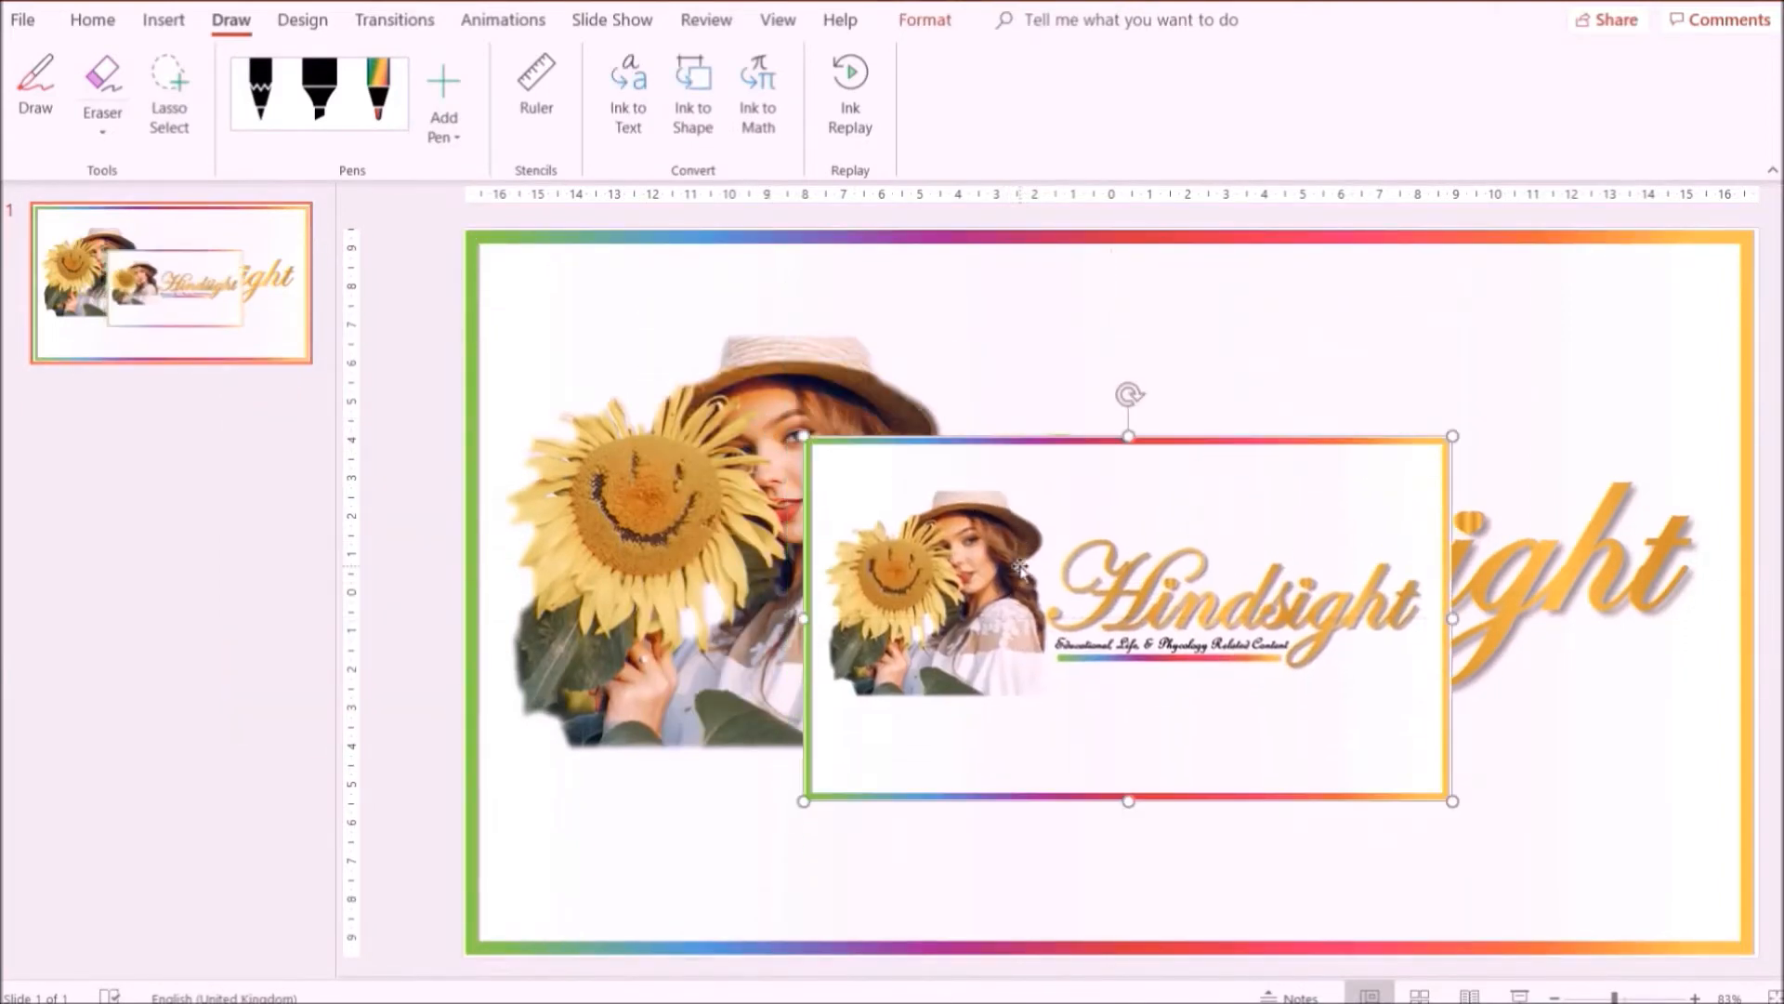
{"action": "right_click", "coordinate": [1022, 564]}
{"action": "left_click", "coordinate": [1246, 409]}
{"action": "mouse_move", "coordinate": [1176, 555]}
{"action": "left_mouse_down"}
{"action": "mouse_move", "coordinate": [1022, 386]}
{"action": "mouse_move", "coordinate": [1220, 397]}
{"action": "mouse_move", "coordinate": [1221, 374]}
{"action": "mouse_move", "coordinate": [1212, 403]}
{"action": "left_mouse_up"}
Add a new blank slide after the logo slide and choose the rainbow pen for drawing.
{"action": "left_click", "coordinate": [265, 320]}
{"action": "right_click", "coordinate": [265, 321]}
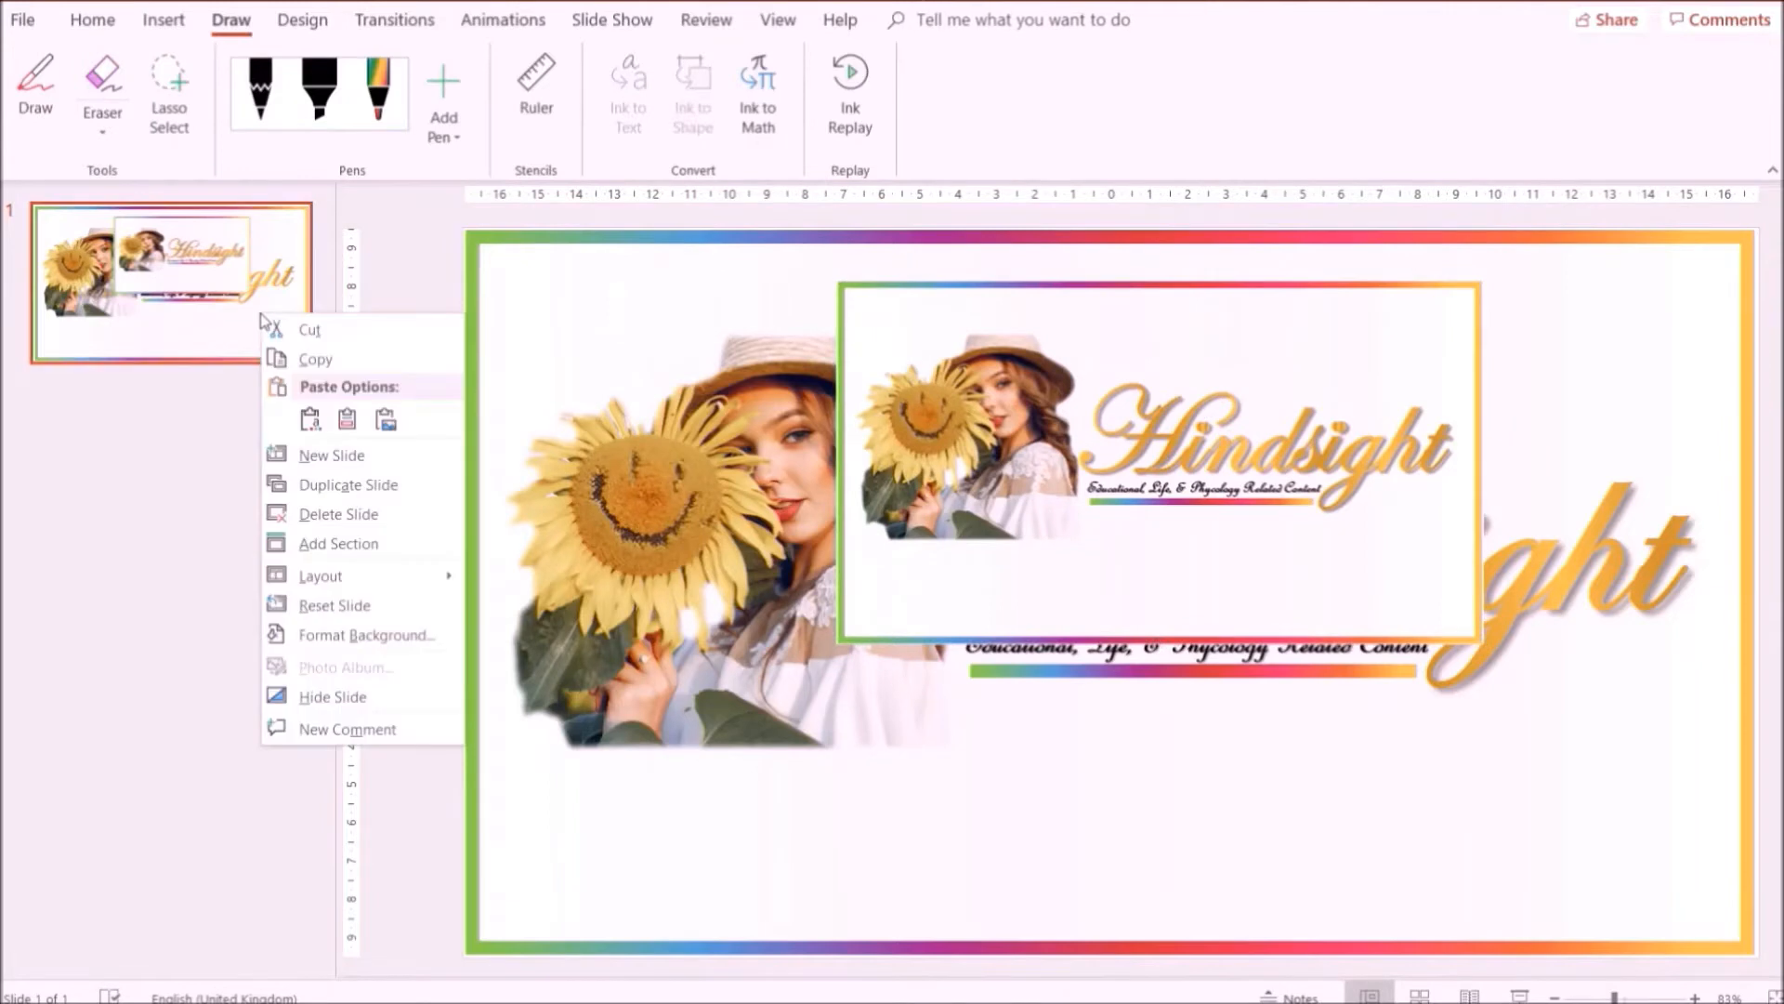
{"action": "left_click", "coordinate": [333, 454]}
{"action": "left_click", "coordinate": [381, 100]}
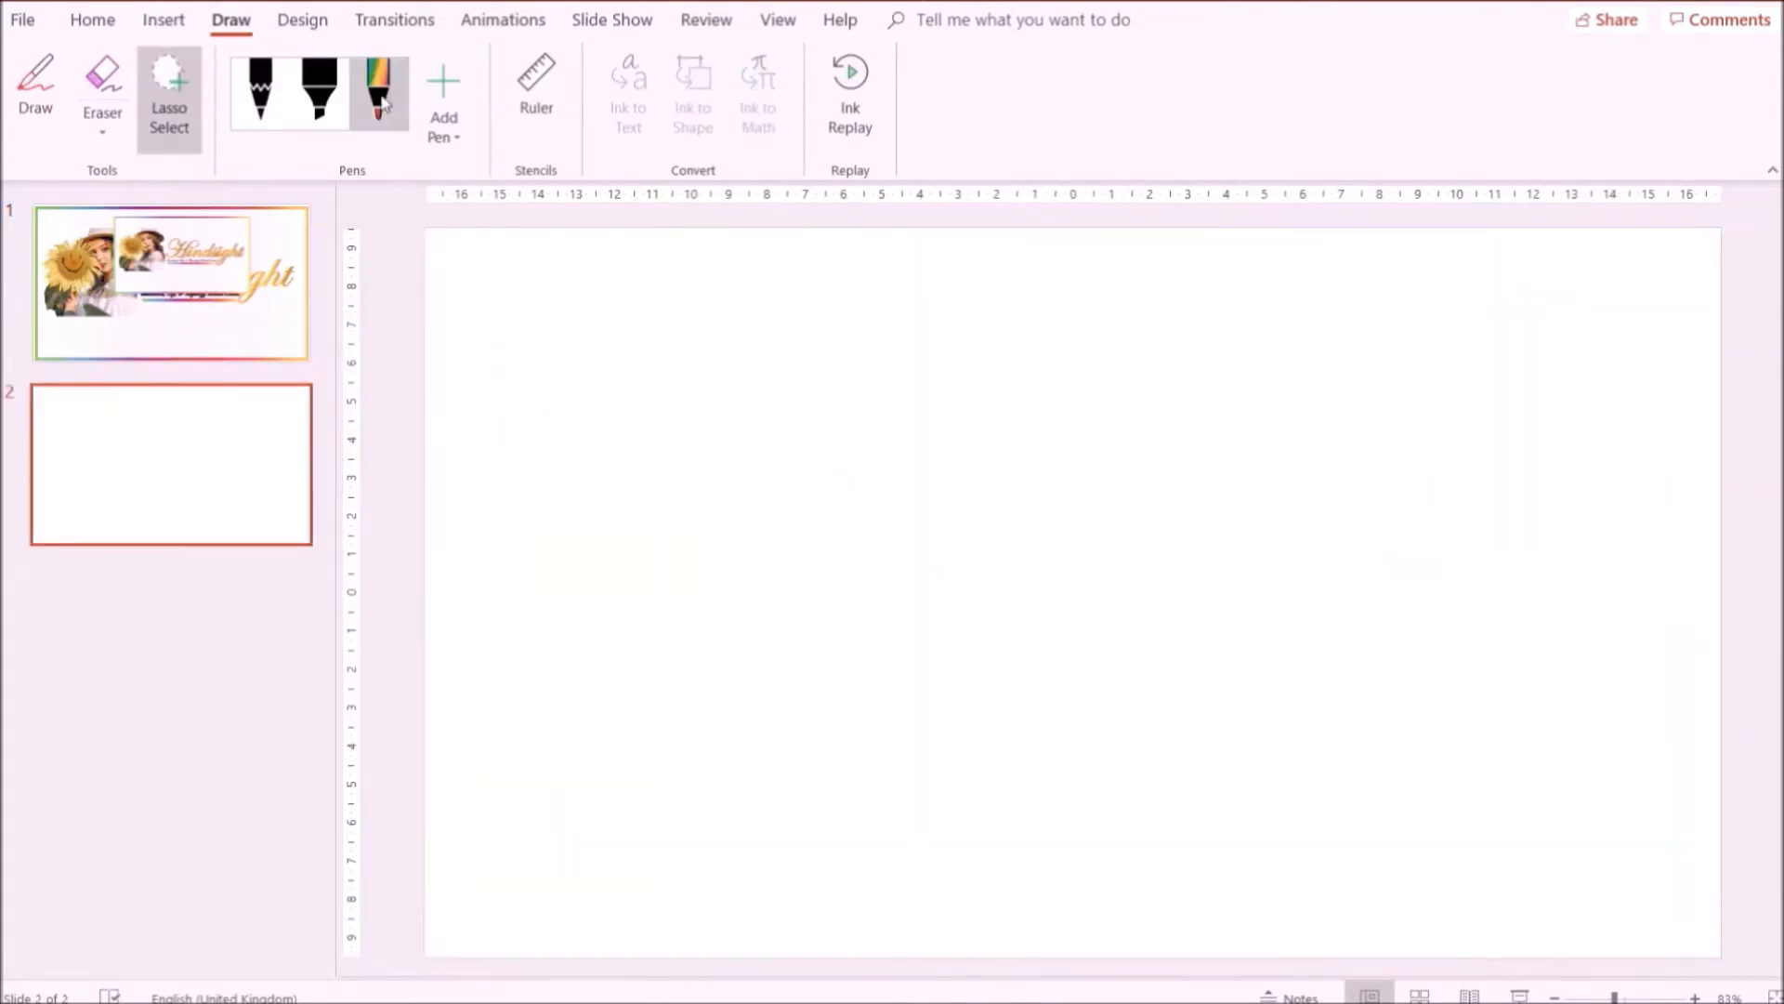
Change the rainbow pen's colour to the gold effect and choose it for drawing.
{"action": "left_click", "coordinate": [396, 124]}
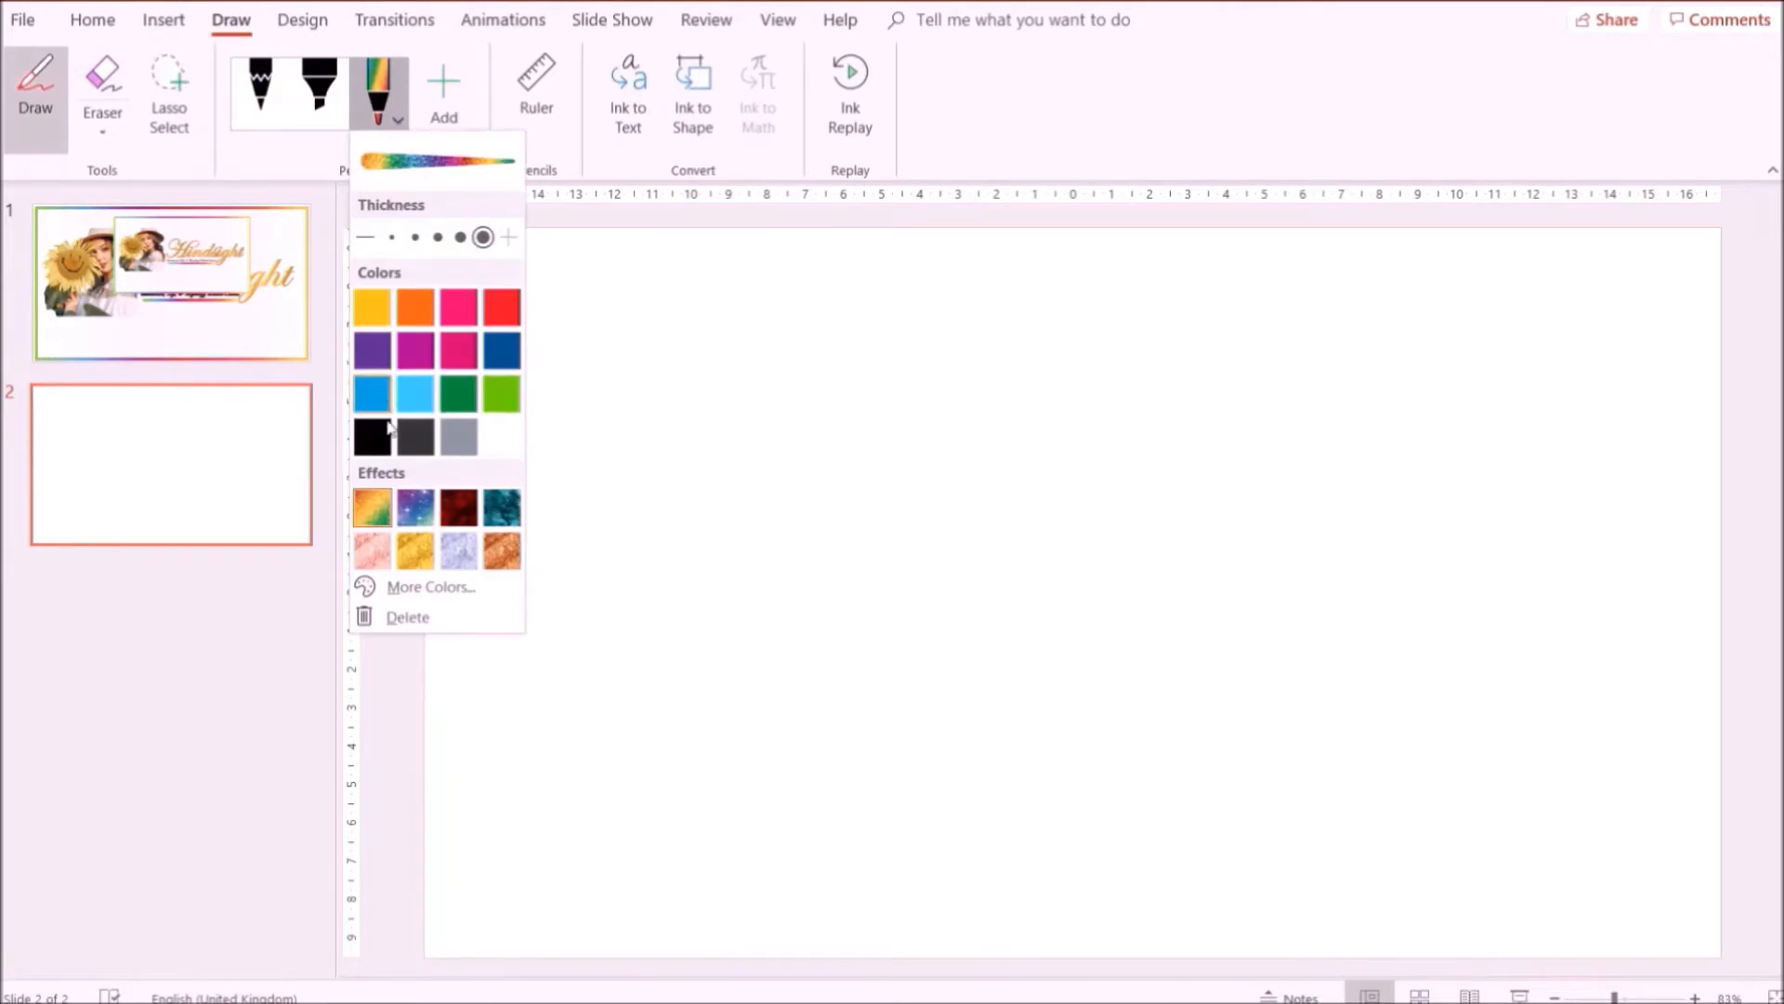
{"action": "left_click", "coordinate": [375, 437]}
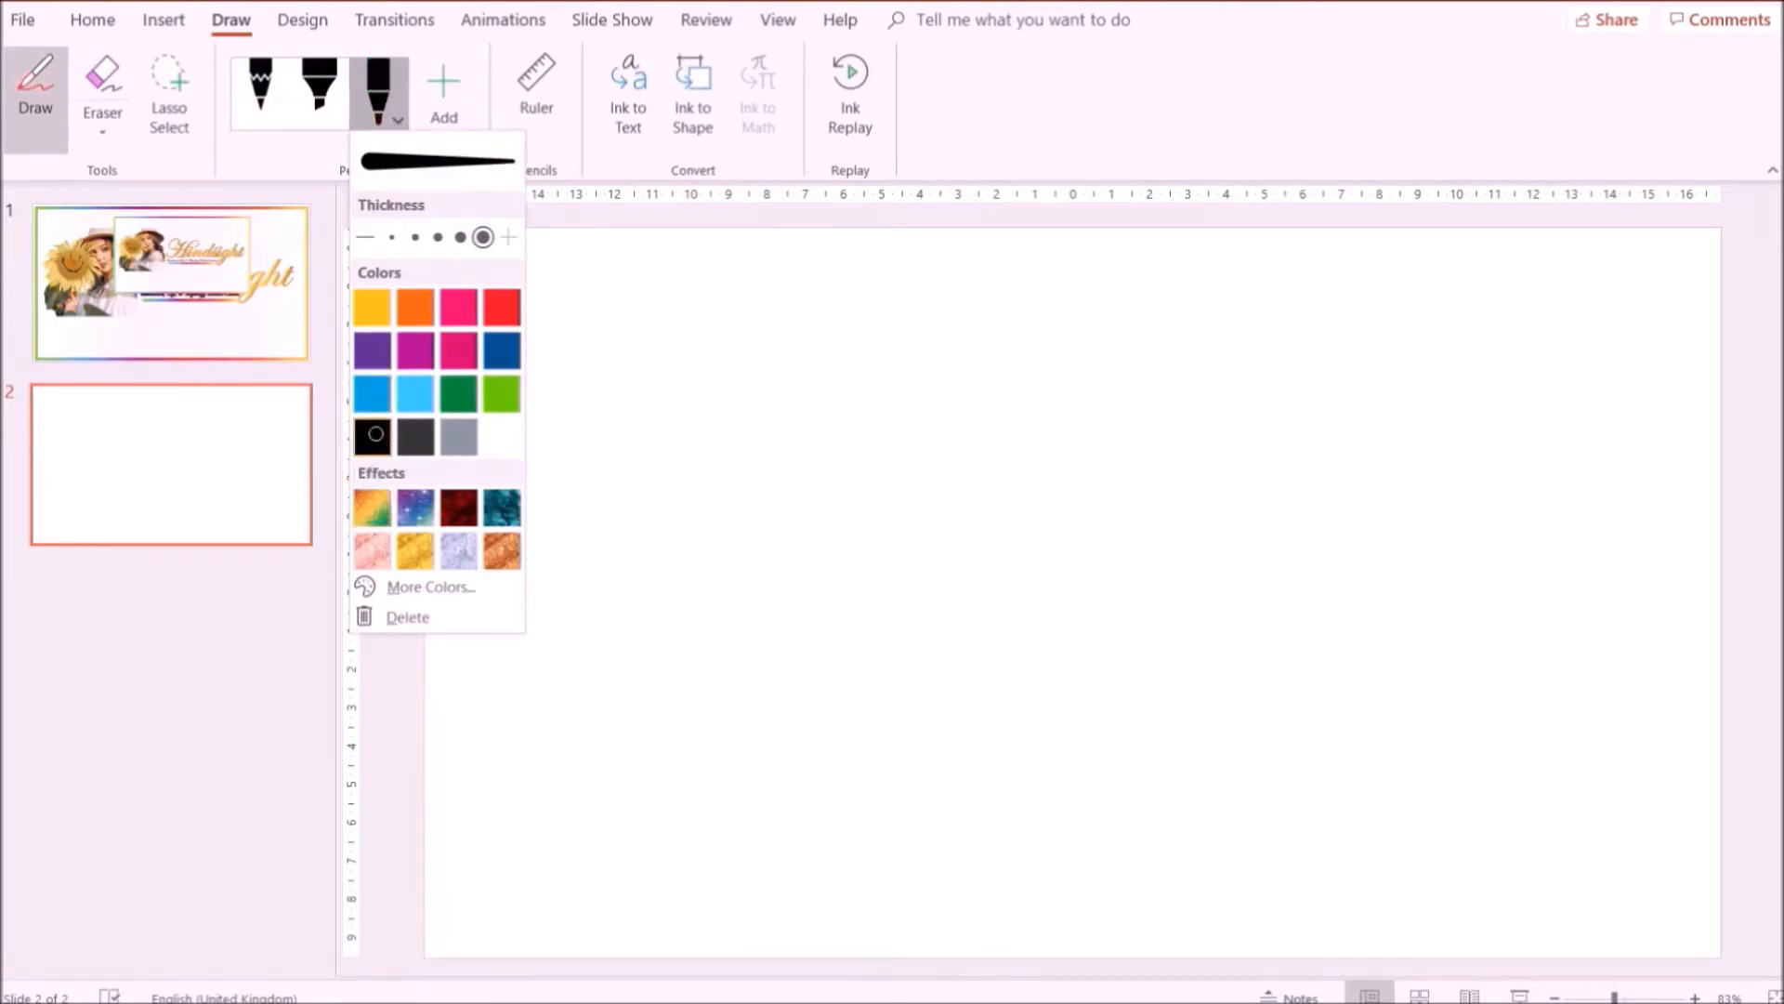
{"action": "left_click", "coordinate": [415, 553]}
{"action": "left_click", "coordinate": [359, 81]}
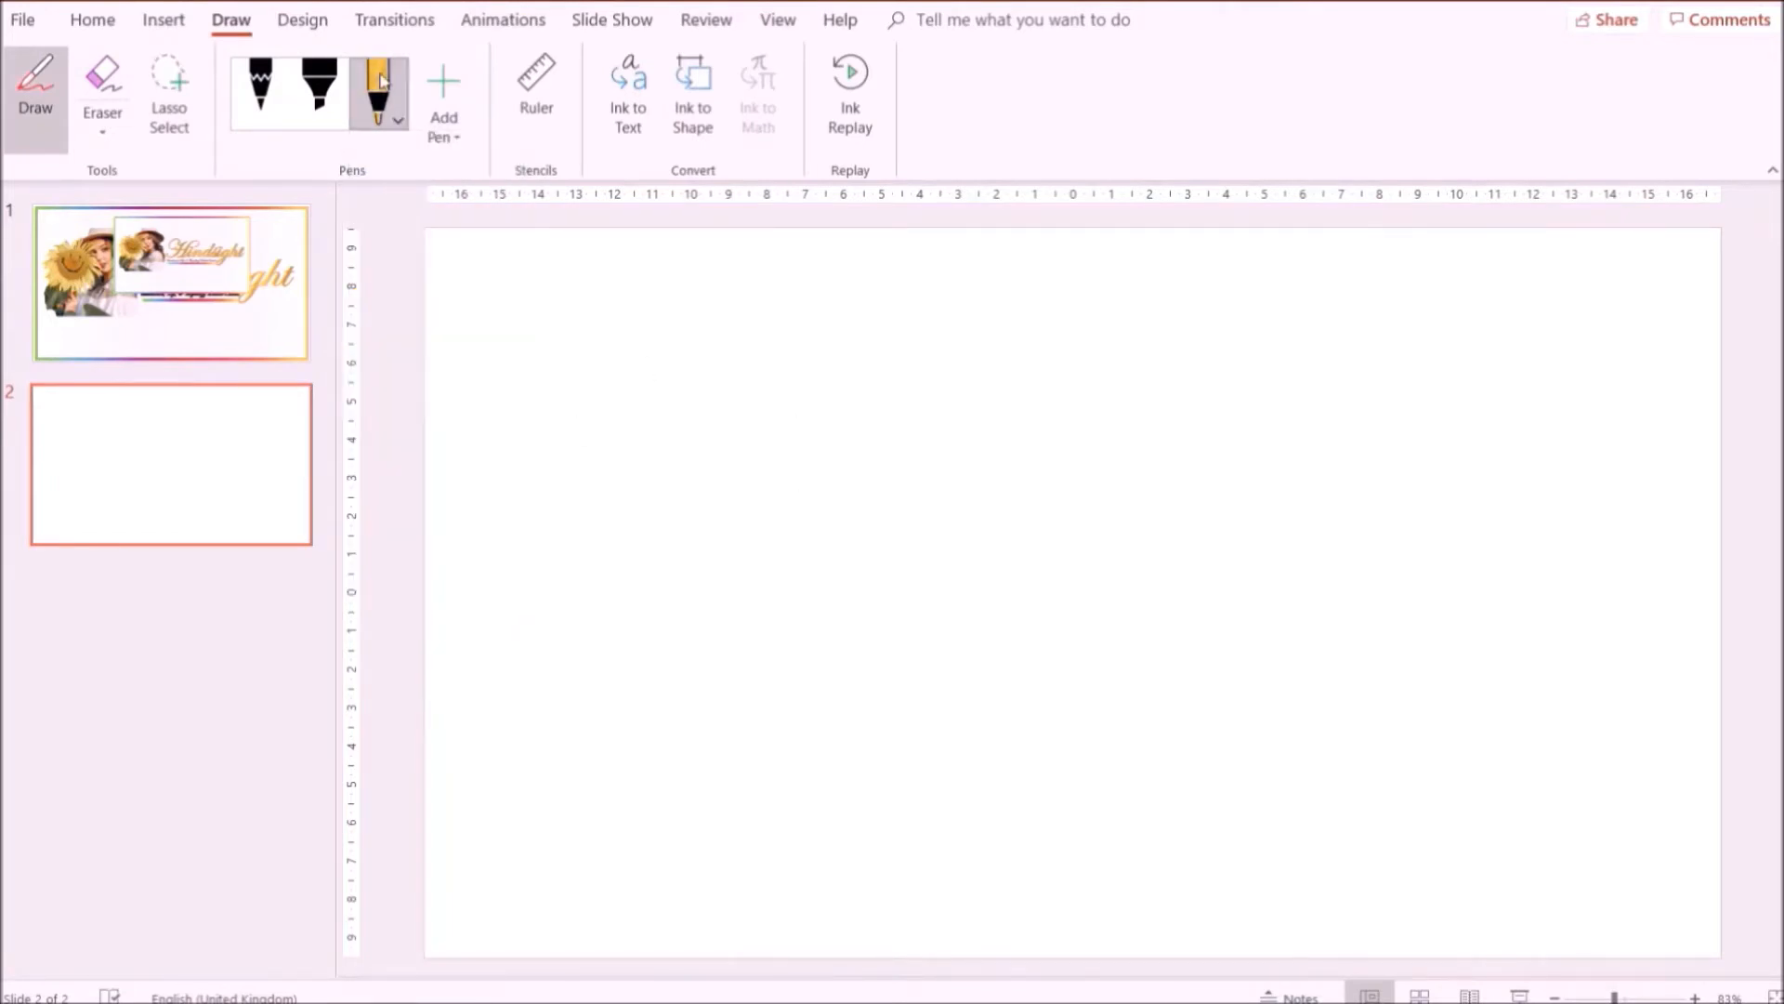
Handwrite the word "Hindsight" in large gold ink letters across the middle of the blank second slide.
{"action": "mouse_move", "coordinate": [669, 430]}
{"action": "left_mouse_down"}
{"action": "mouse_move", "coordinate": [662, 662]}
{"action": "mouse_move", "coordinate": [788, 555]}
{"action": "left_mouse_up"}
{"action": "left_click_drag", "start_coordinate": [797, 446], "coordinate": [805, 674]}
{"action": "left_click_drag", "start_coordinate": [853, 575], "coordinate": [857, 658]}
{"action": "left_click", "coordinate": [871, 484]}
{"action": "mouse_move", "coordinate": [896, 660]}
{"action": "left_mouse_down"}
{"action": "mouse_move", "coordinate": [983, 581]}
{"action": "mouse_move", "coordinate": [1057, 627]}
{"action": "left_mouse_up"}
{"action": "left_click_drag", "start_coordinate": [1037, 429], "coordinate": [1057, 631]}
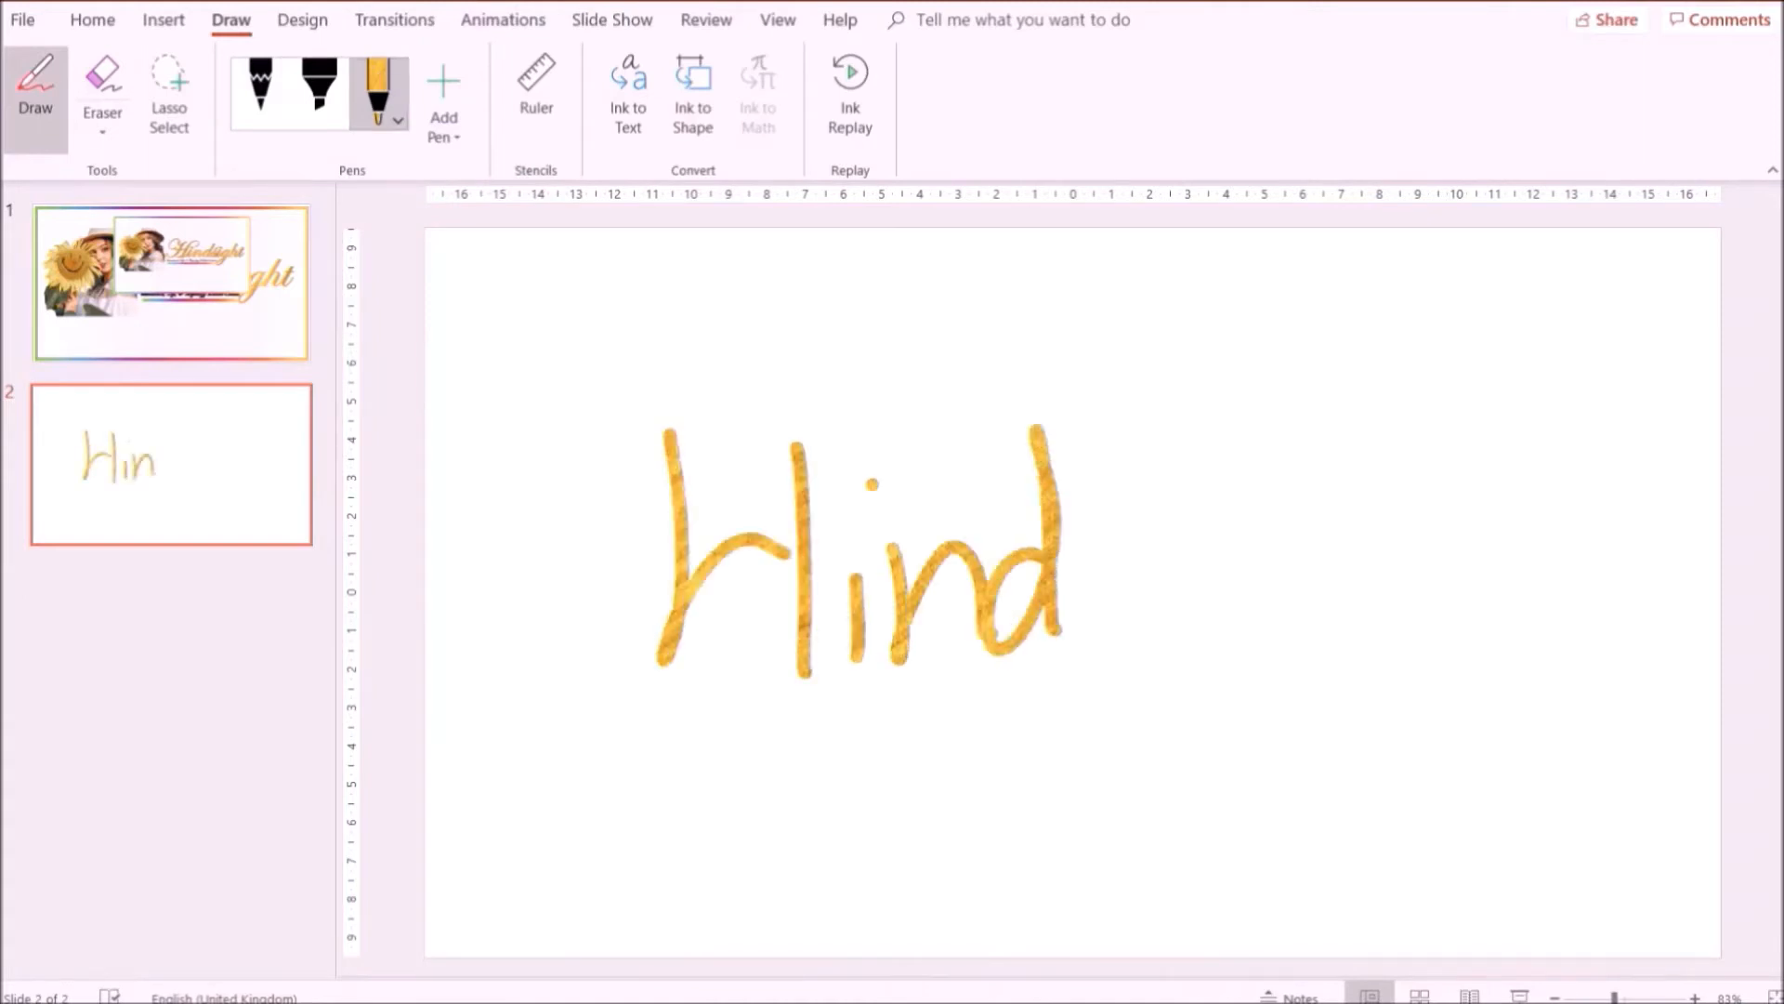
{"action": "left_click_drag", "start_coordinate": [1138, 525], "coordinate": [1095, 618]}
{"action": "left_click_drag", "start_coordinate": [1208, 528], "coordinate": [1208, 632]}
{"action": "left_click", "coordinate": [1179, 485]}
{"action": "left_click_drag", "start_coordinate": [1311, 544], "coordinate": [1212, 771]}
{"action": "left_click_drag", "start_coordinate": [1405, 474], "coordinate": [1448, 642]}
{"action": "left_click", "coordinate": [1502, 476]}
{"action": "left_click_drag", "start_coordinate": [1503, 476], "coordinate": [1498, 641]}
{"action": "left_click_drag", "start_coordinate": [1464, 558], "coordinate": [1517, 562]}
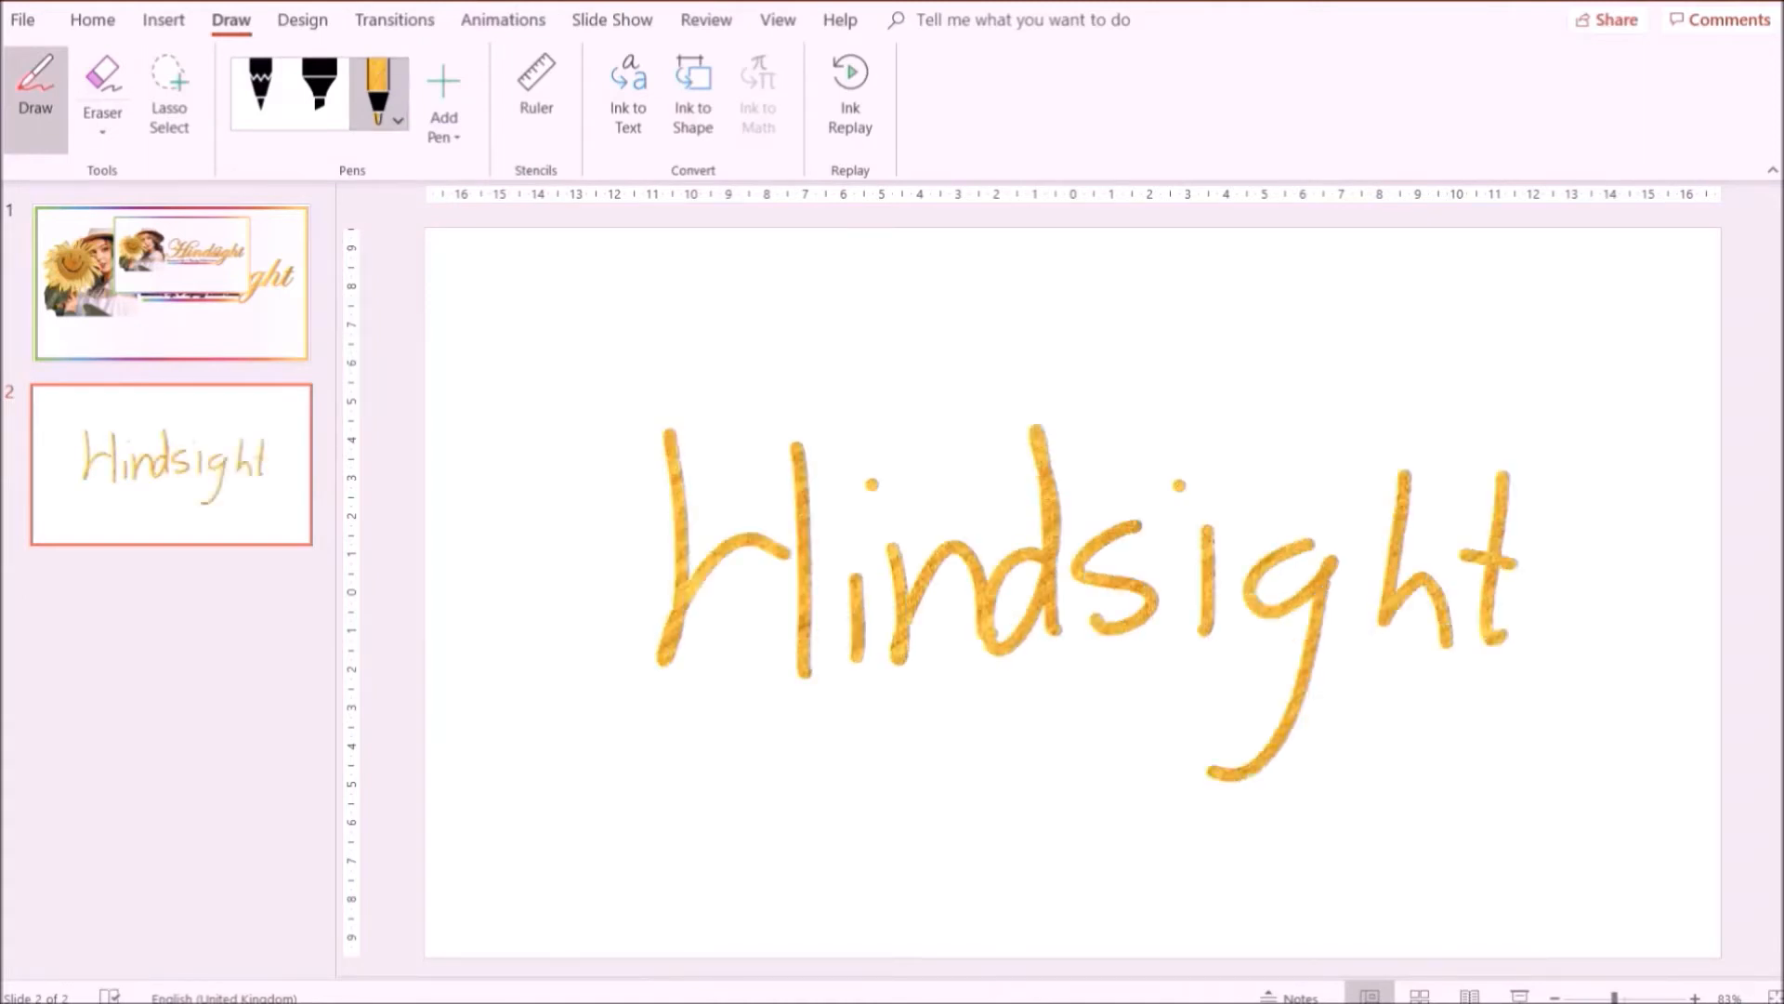
Convert the handwritten Hindsight ink to text and move the text box slightly upwards.
{"action": "left_click", "coordinate": [628, 98]}
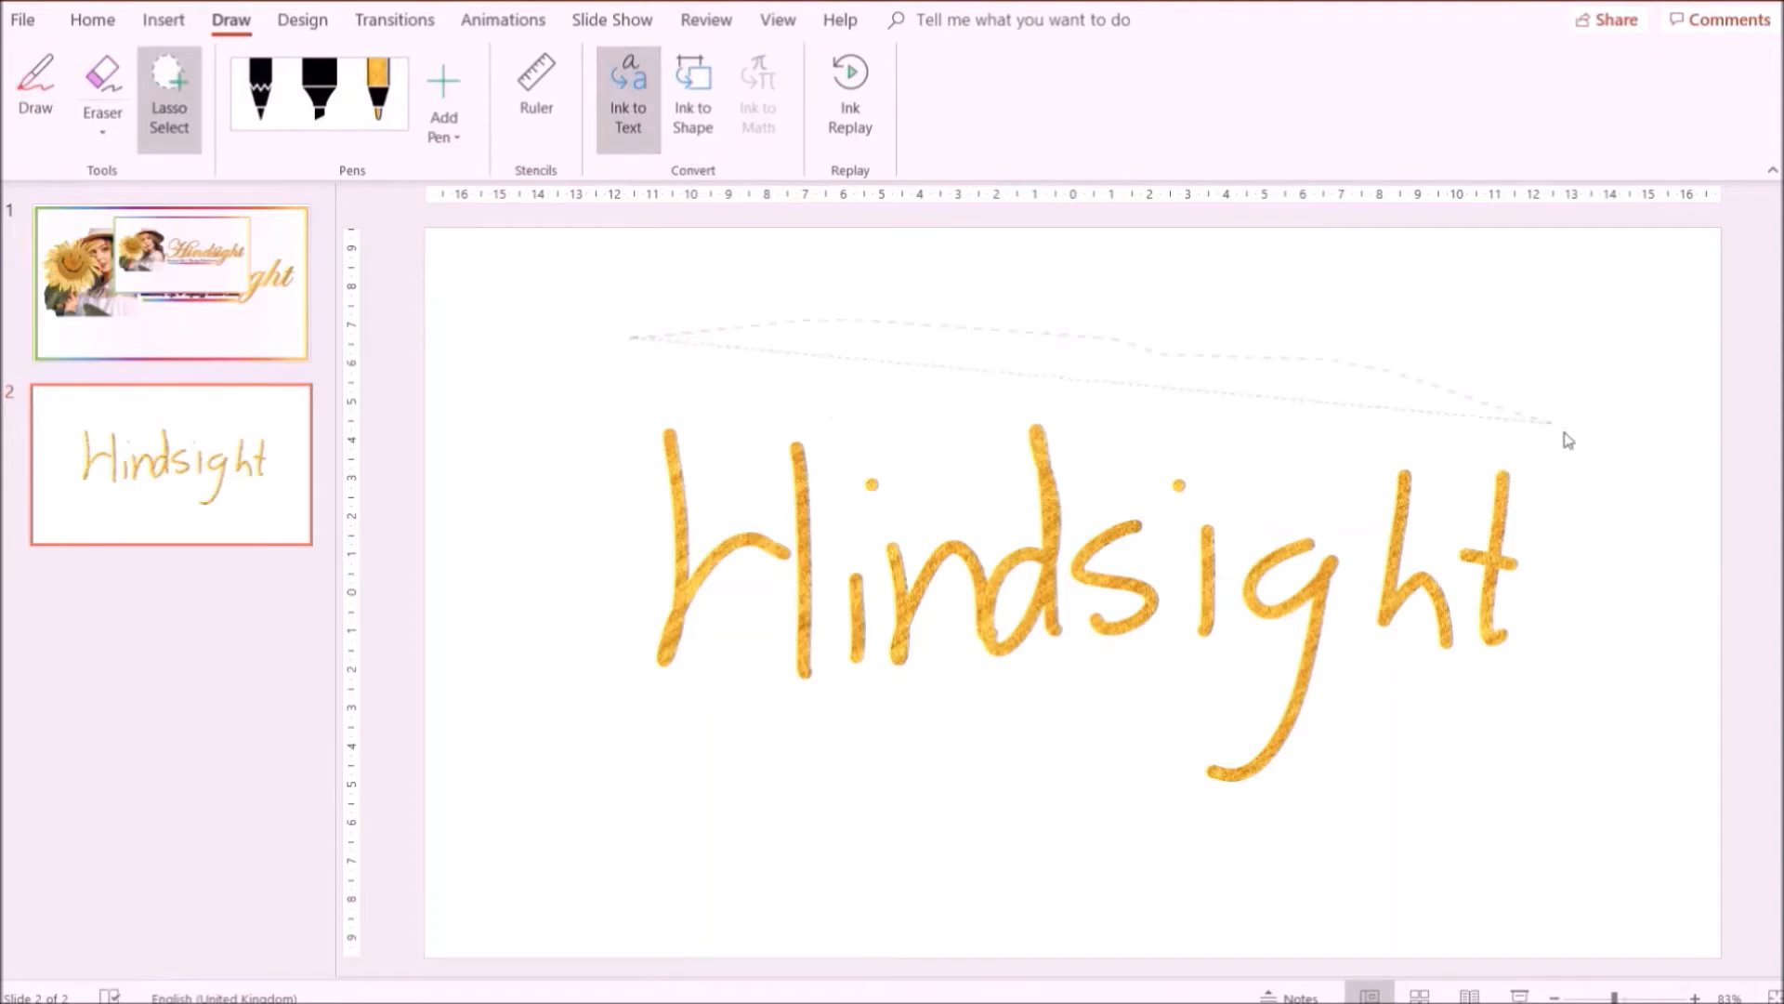
{"action": "left_click_drag", "start_coordinate": [607, 688], "coordinate": [596, 646]}
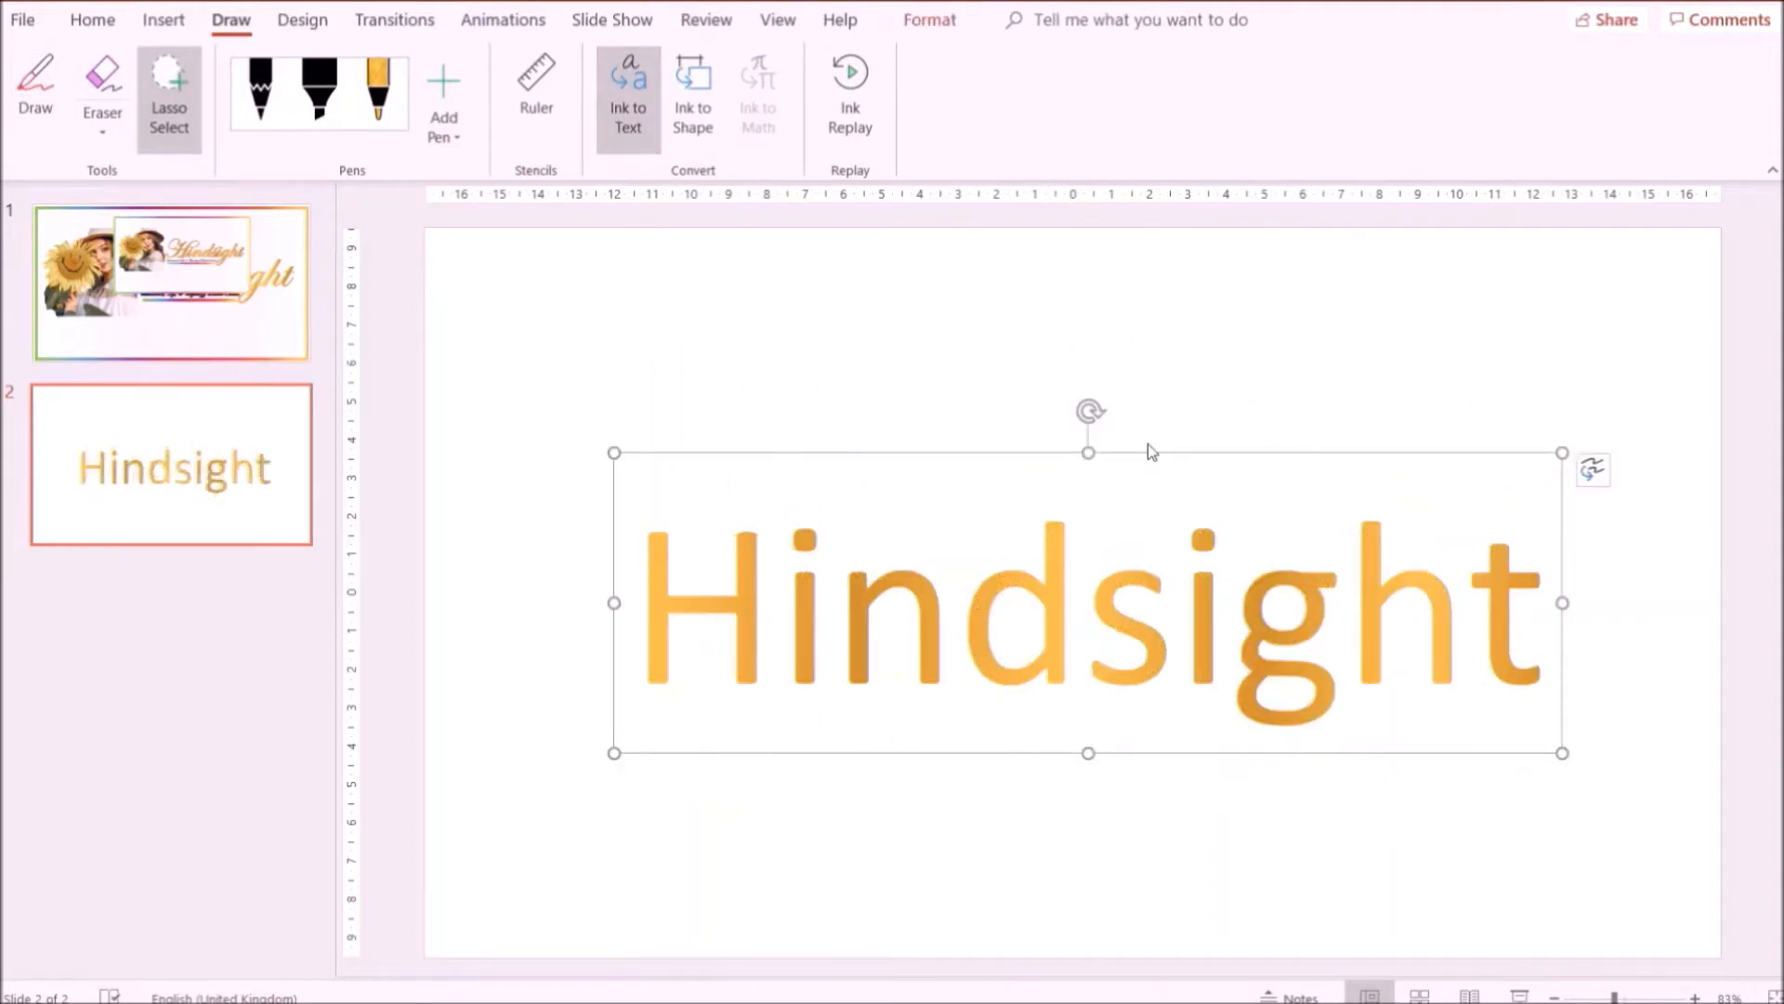
{"action": "left_click_drag", "start_coordinate": [1192, 456], "coordinate": [1187, 388]}
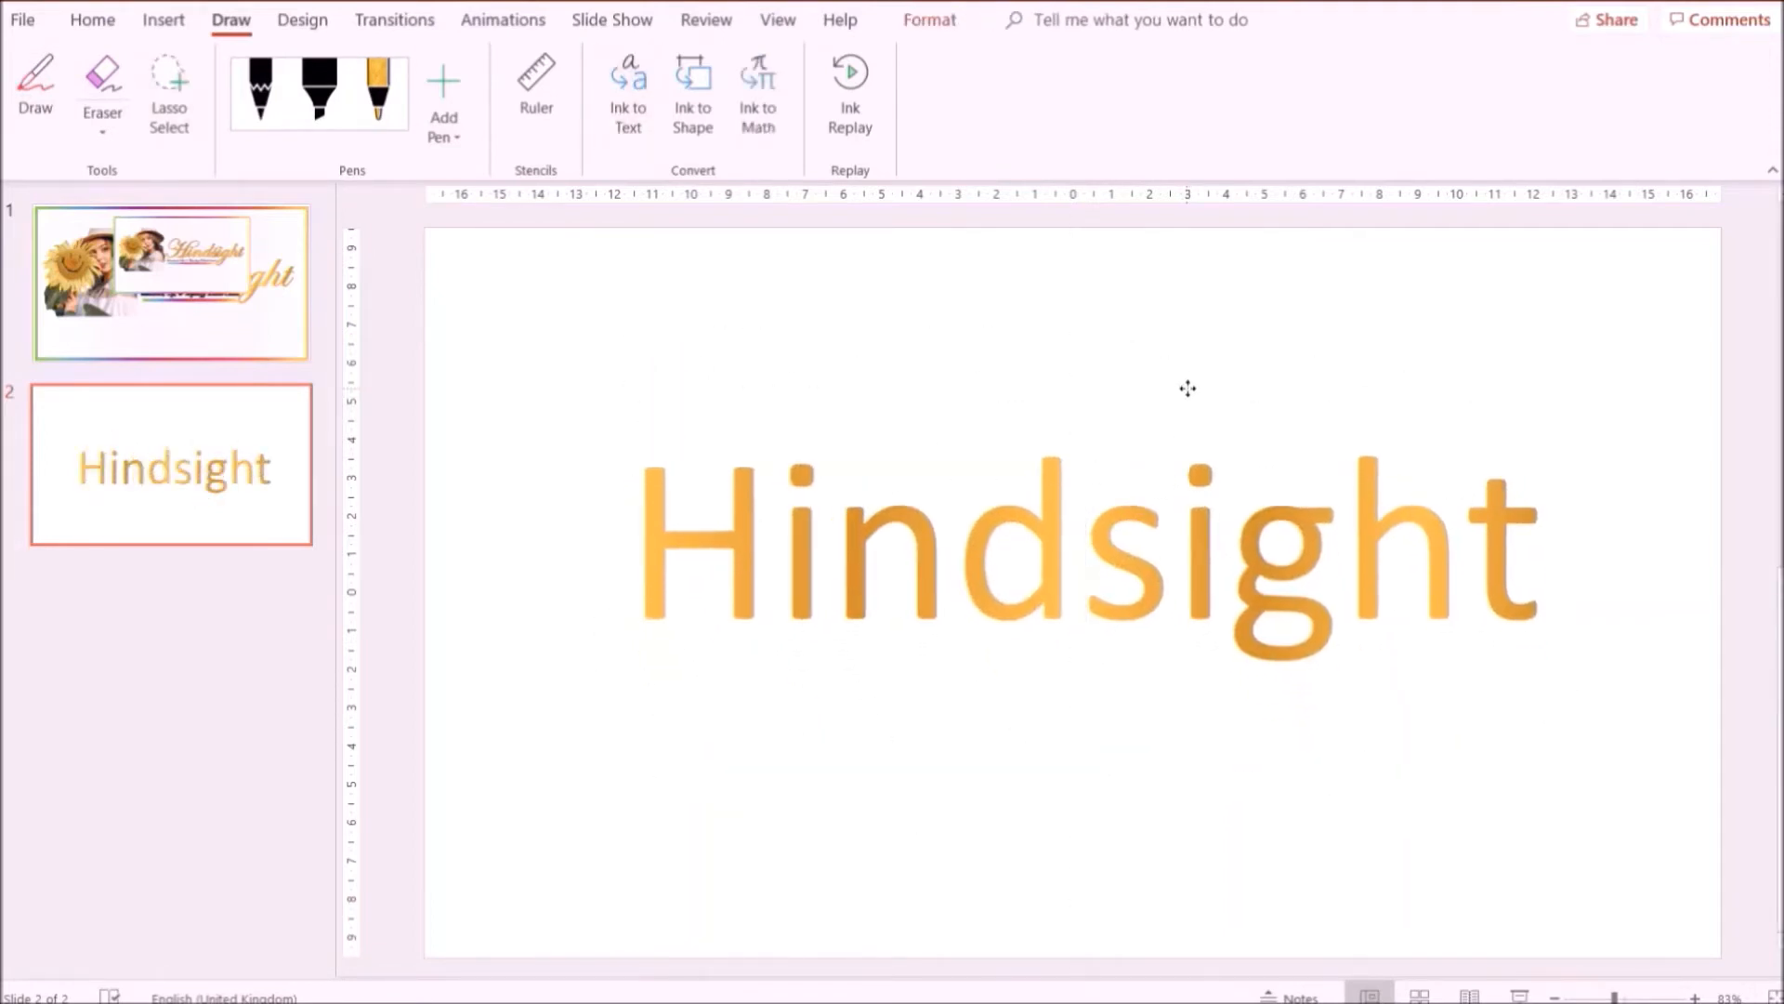
Format the Hindsight text in Edwardian Script ITC at size 164 and underline it.
{"action": "left_click", "coordinate": [93, 19]}
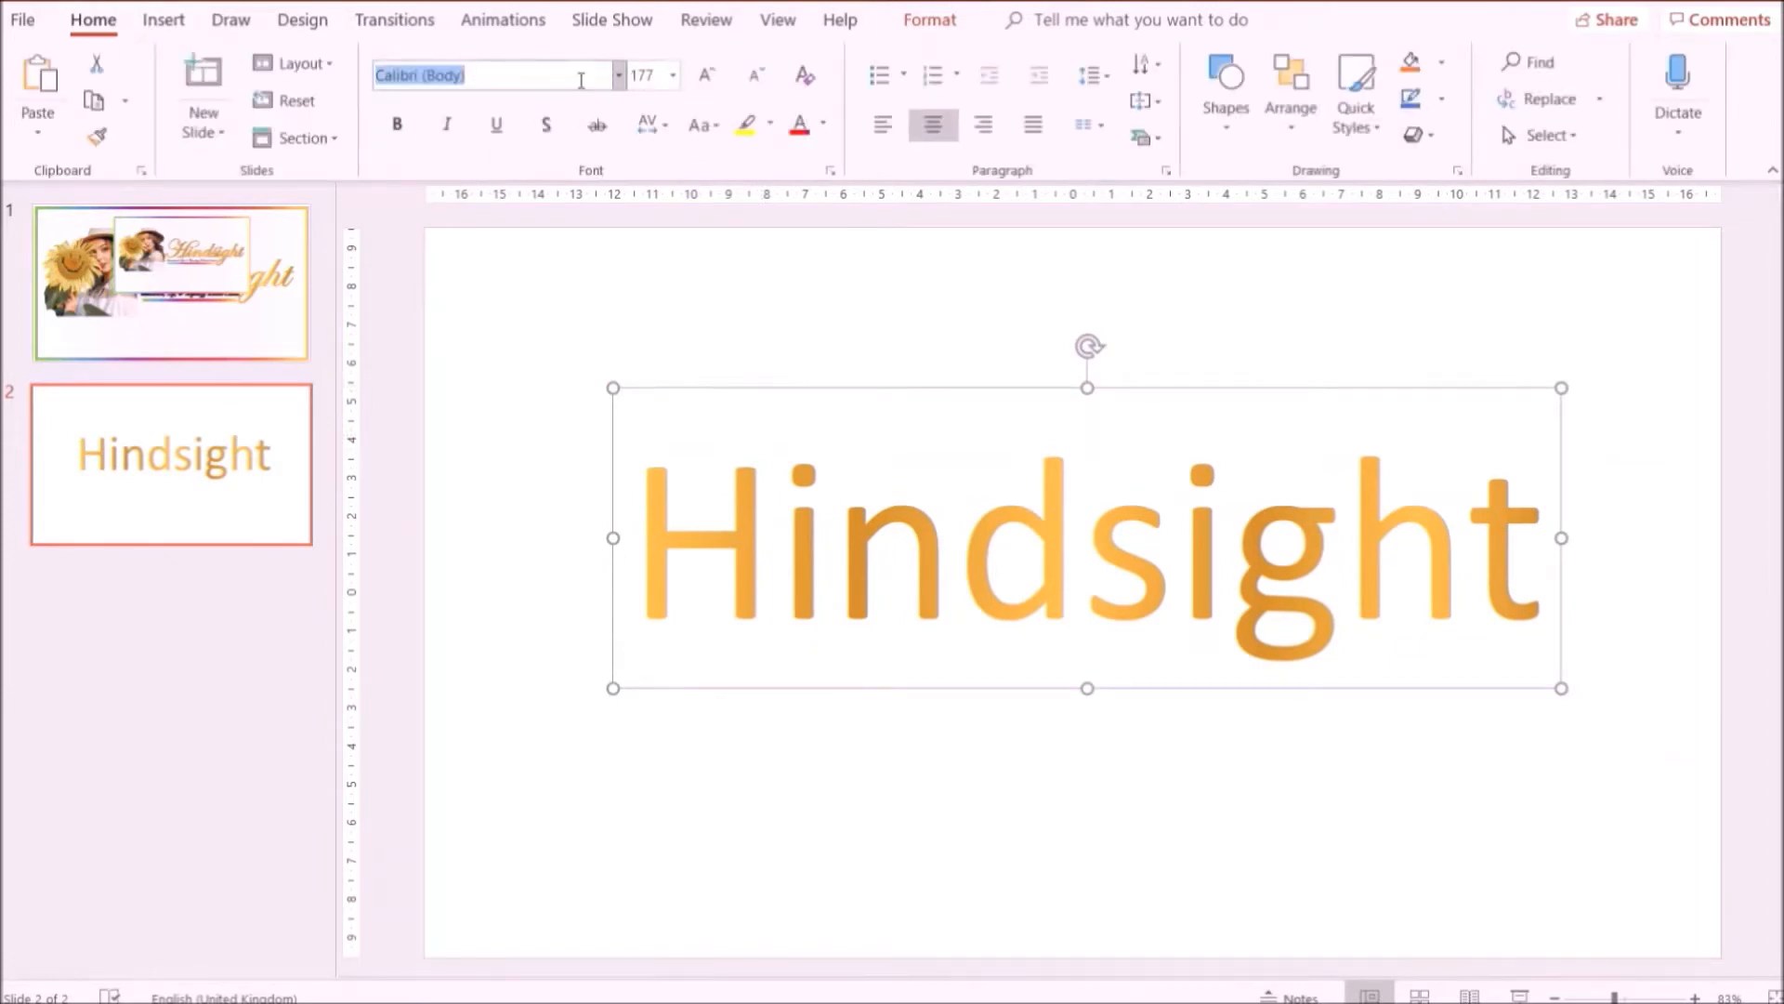
{"action": "type", "text": "Edwardian Script ITC"}
{"action": "key", "text": "Return"}
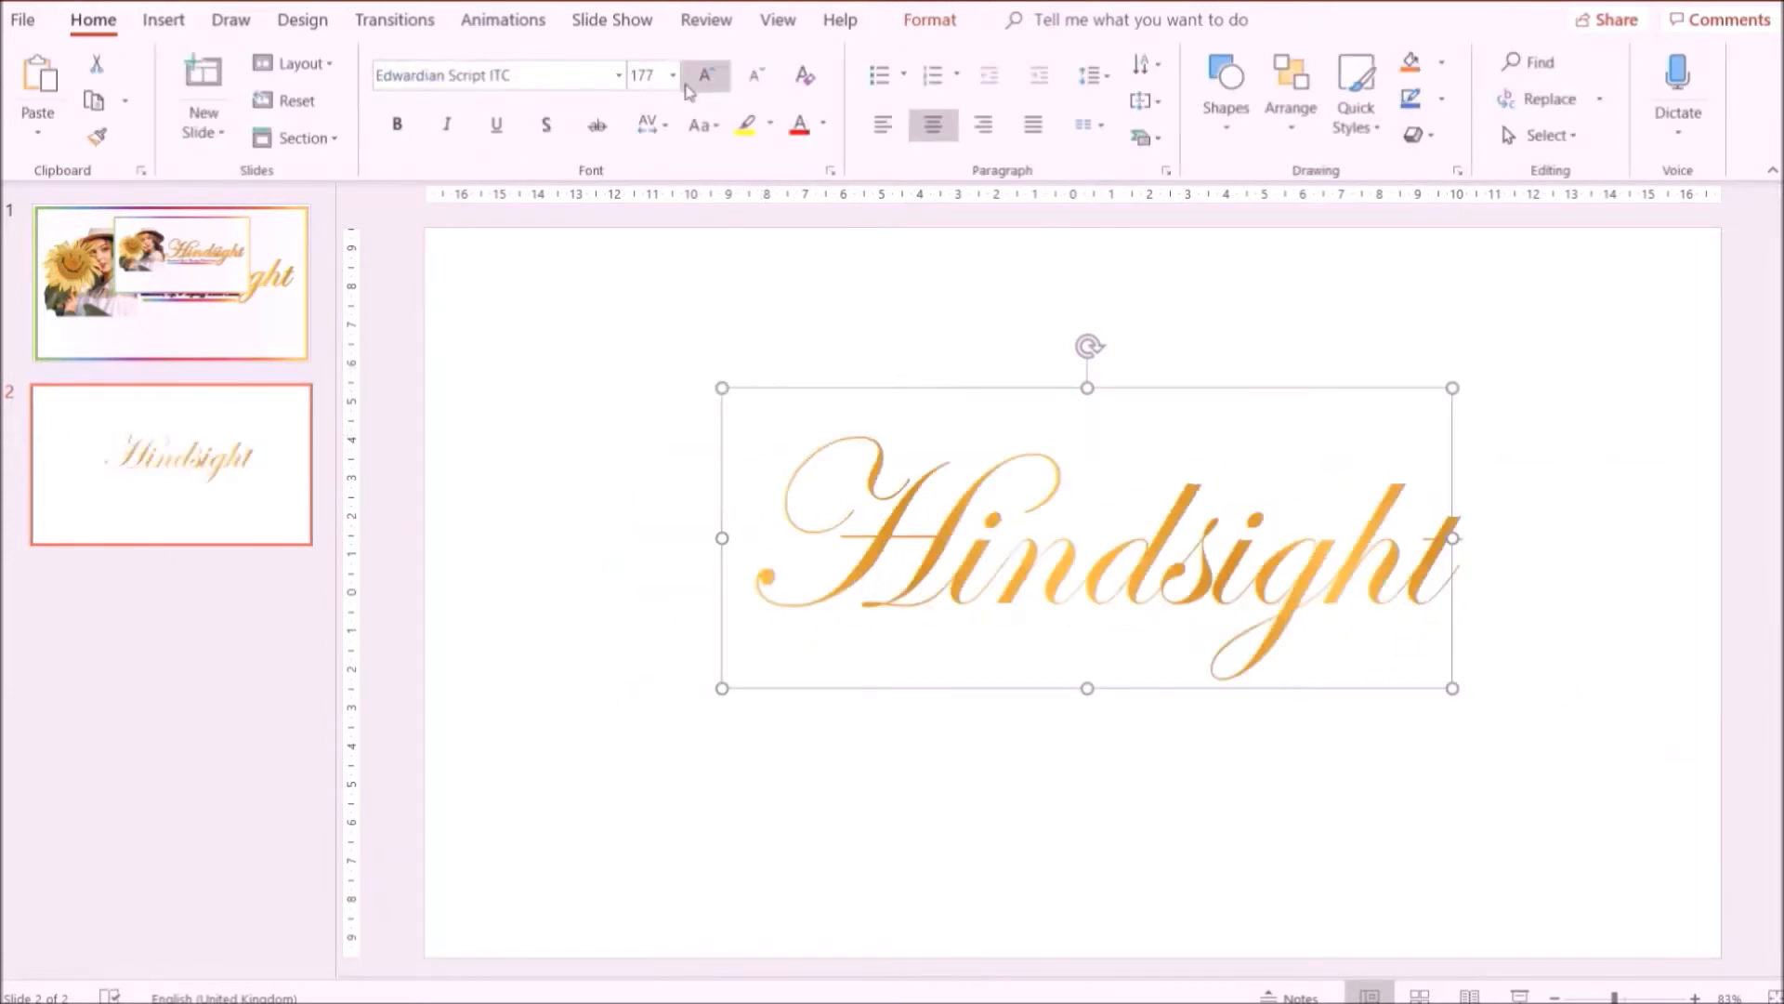
{"action": "left_click", "coordinate": [755, 76]}
{"action": "left_click", "coordinate": [651, 76]}
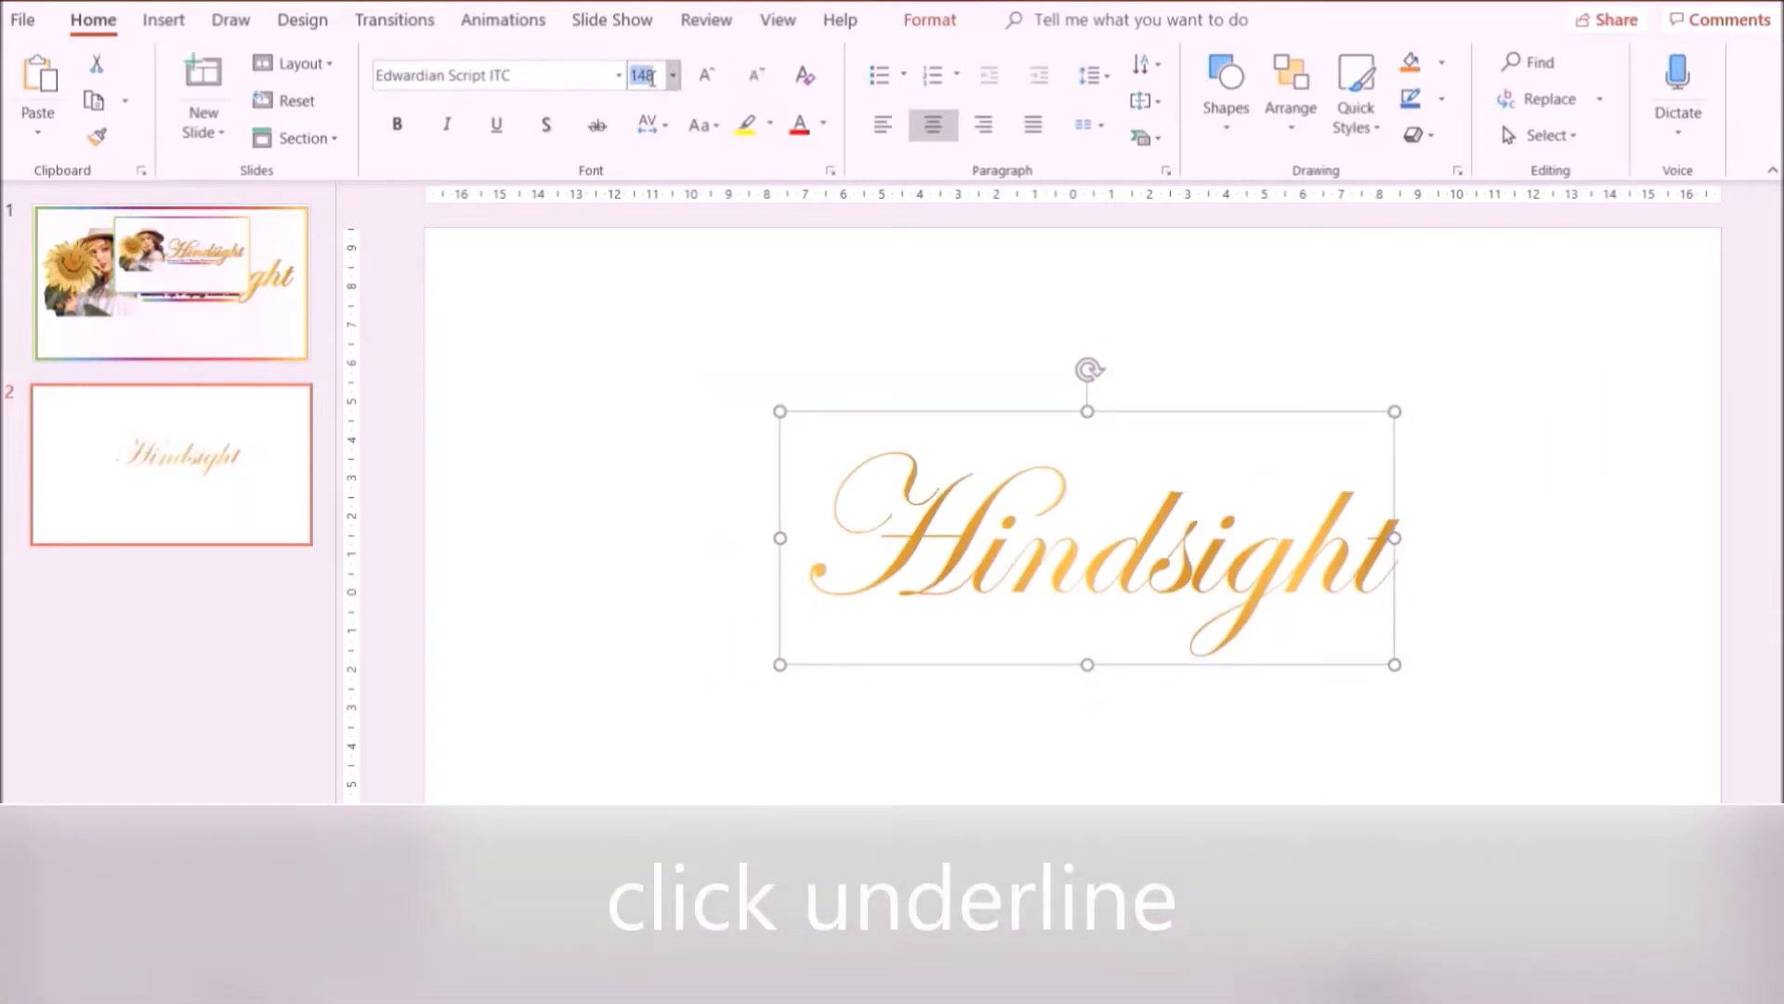
{"action": "key", "text": "Return"}
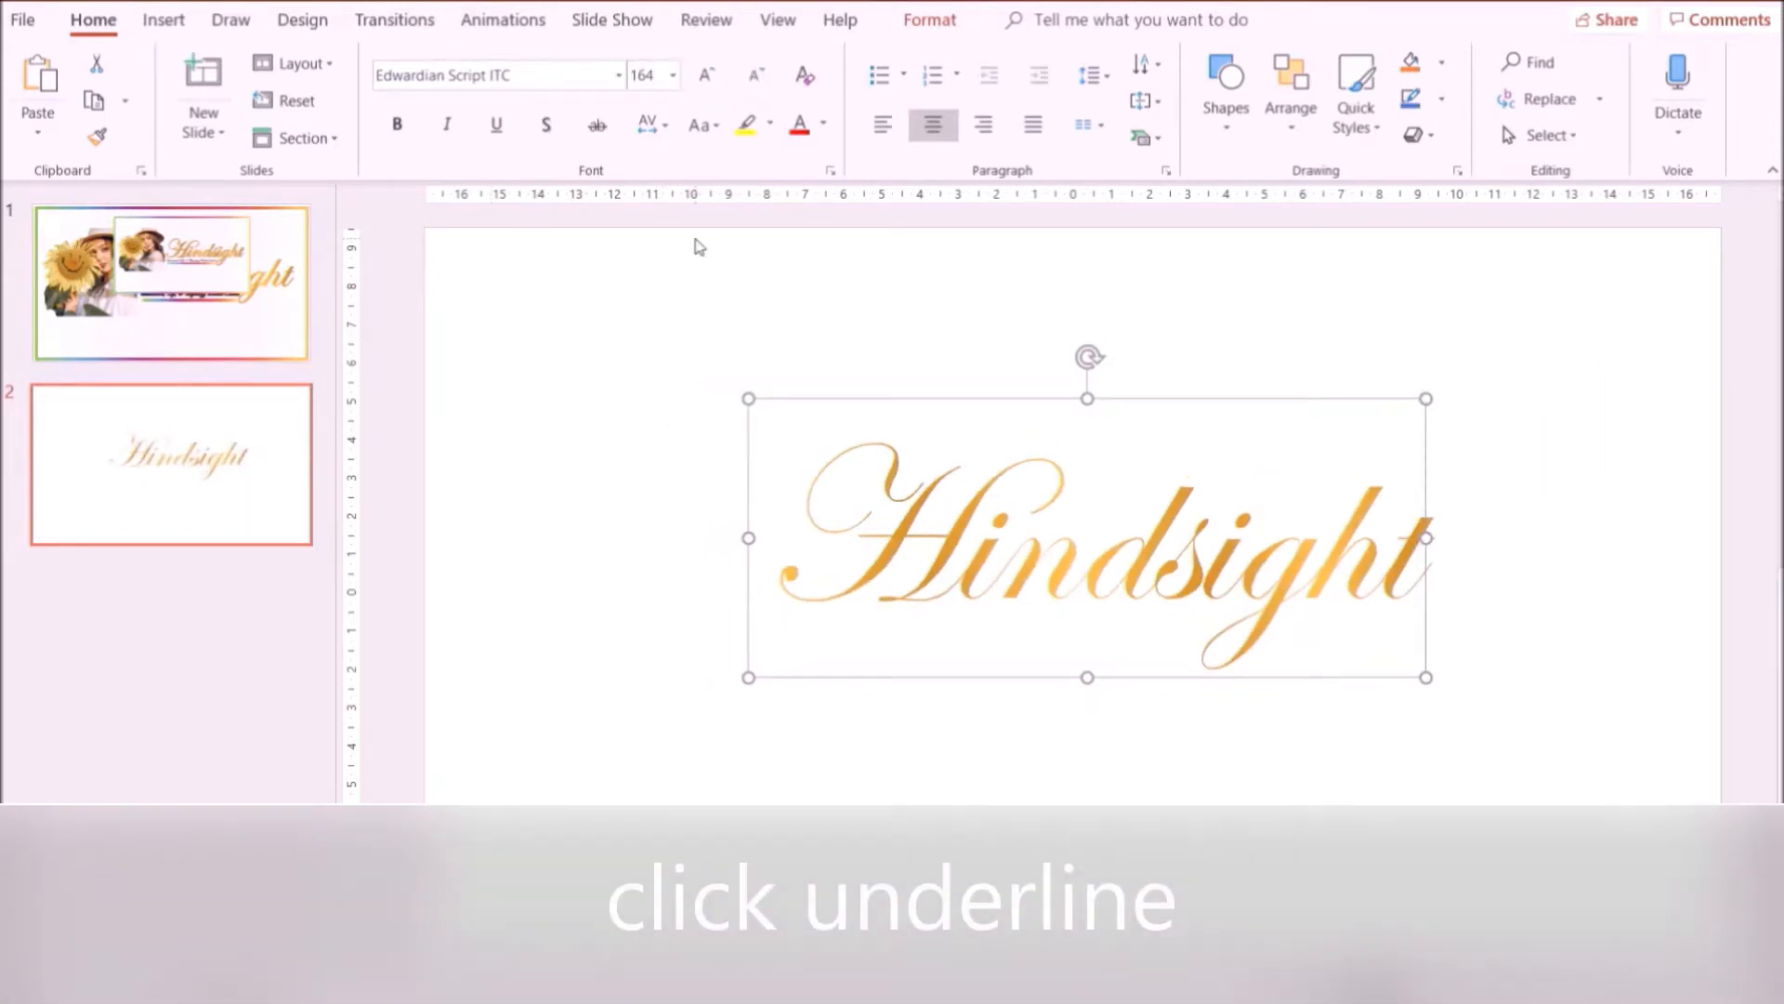
{"action": "left_click", "coordinate": [497, 123]}
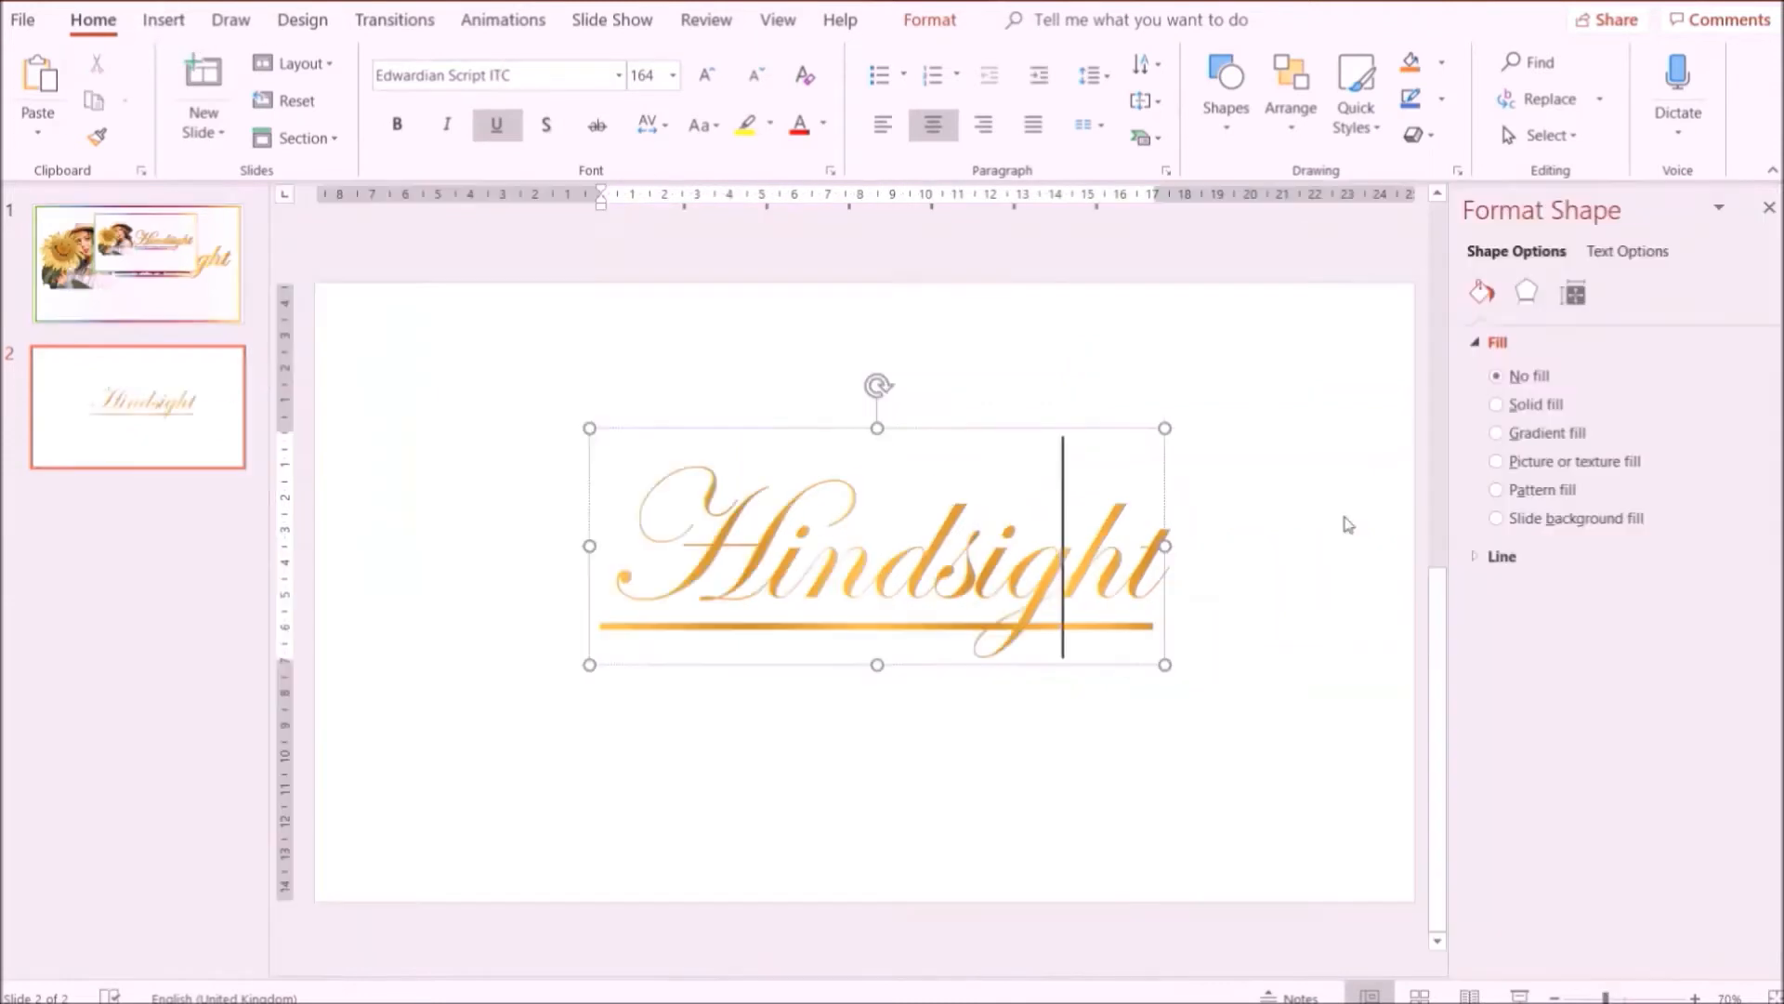
Draw a gold ink frame around the underlined Hindsight lettering and convert the ink to a rectangle shape.
{"action": "mouse_move", "coordinate": [639, 494]}
{"action": "left_mouse_down"}
{"action": "mouse_move", "coordinate": [934, 557]}
{"action": "mouse_move", "coordinate": [1152, 567]}
{"action": "left_mouse_up"}
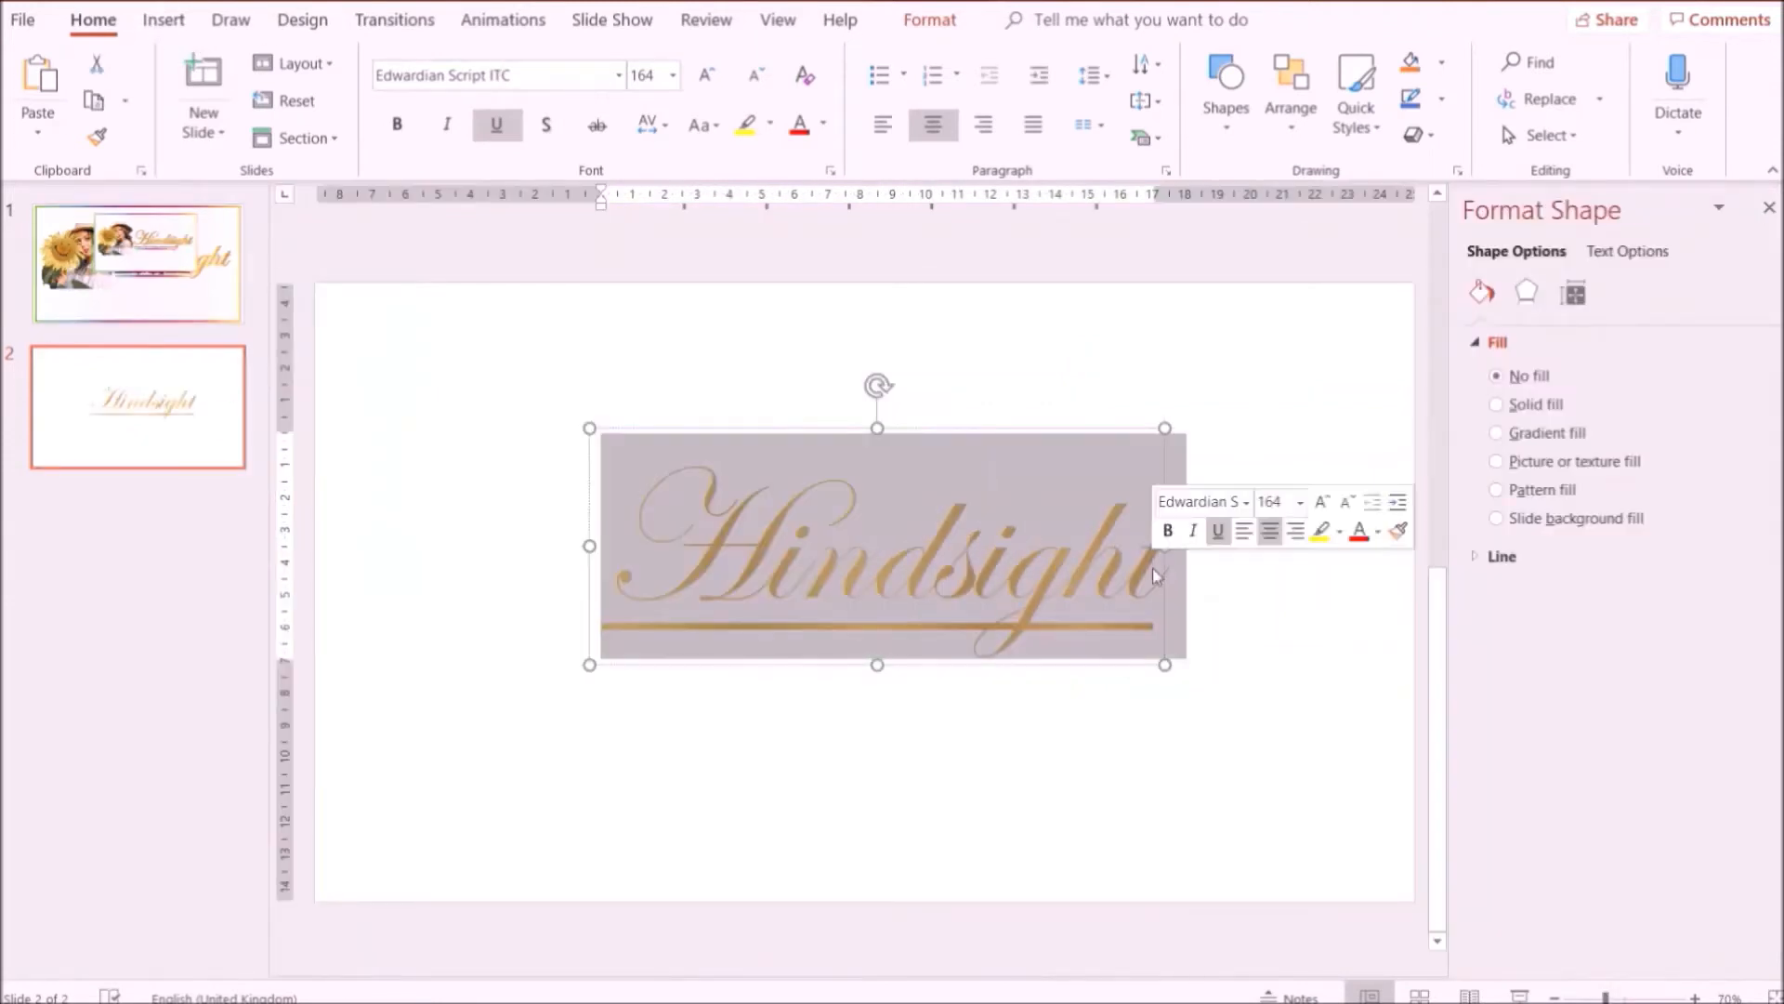
{"action": "left_click", "coordinate": [232, 20]}
{"action": "left_click", "coordinate": [377, 90]}
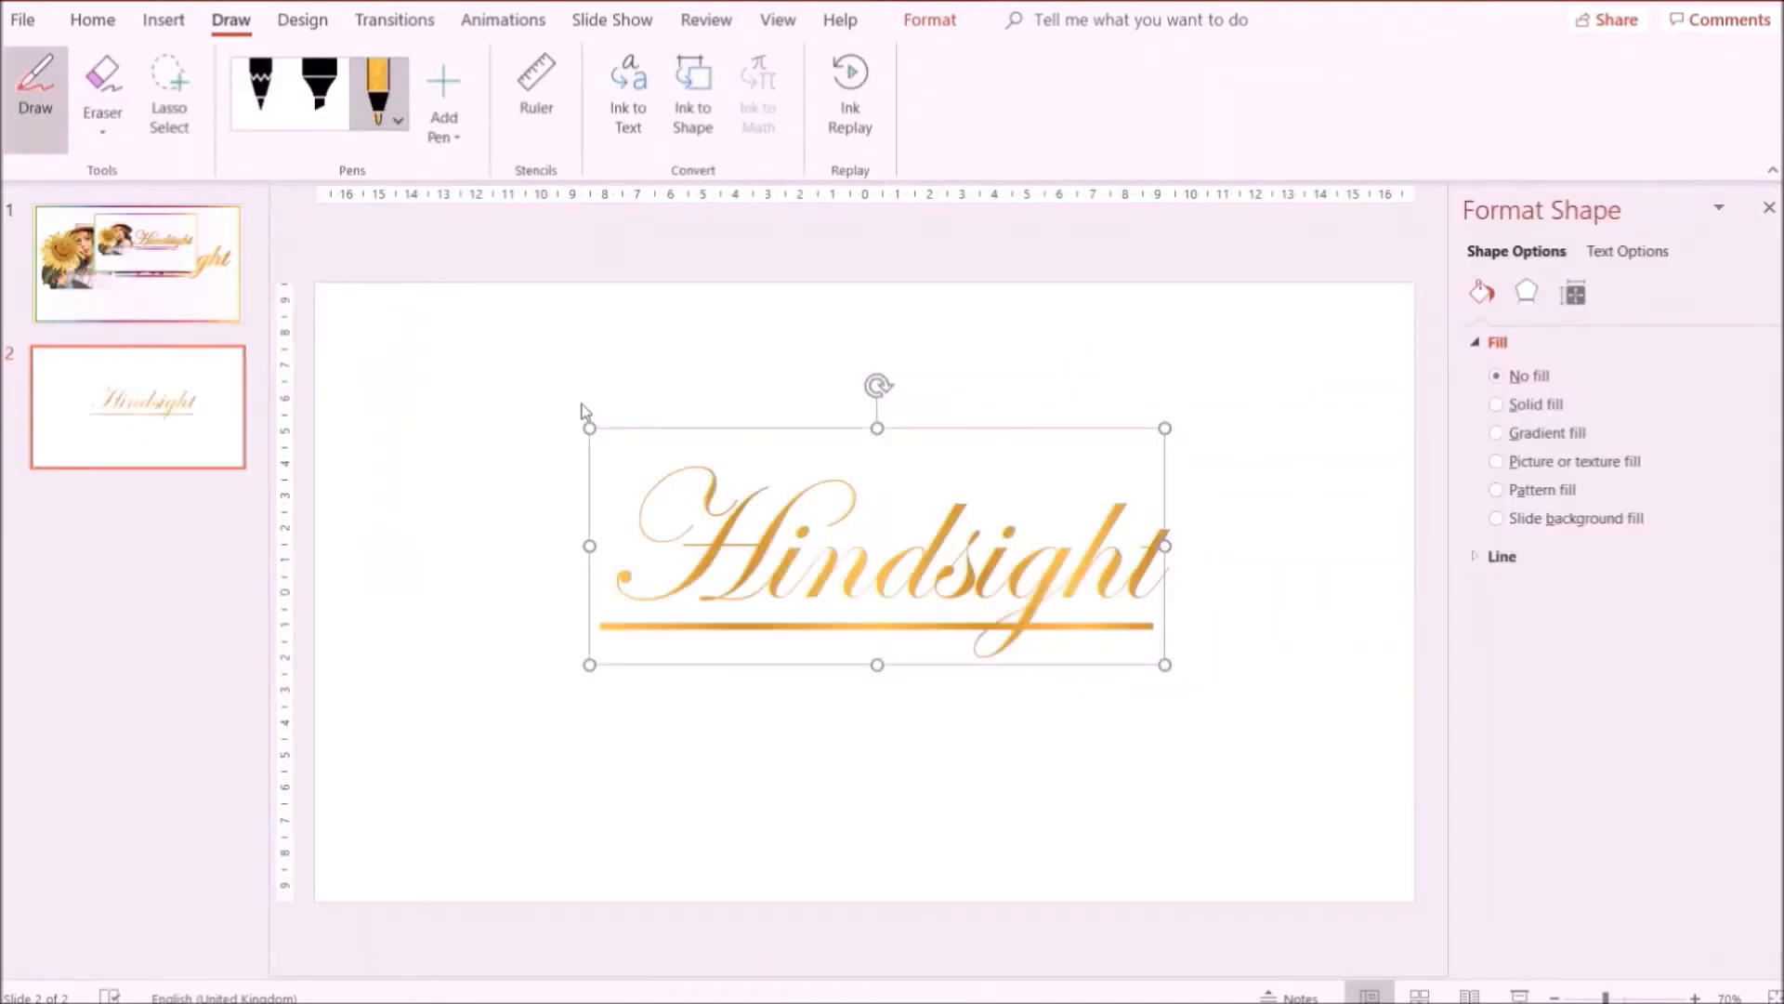
{"action": "mouse_move", "coordinate": [580, 406]}
{"action": "left_mouse_down"}
{"action": "mouse_move", "coordinate": [1222, 432]}
{"action": "mouse_move", "coordinate": [967, 713]}
{"action": "mouse_move", "coordinate": [558, 591]}
{"action": "left_mouse_up"}
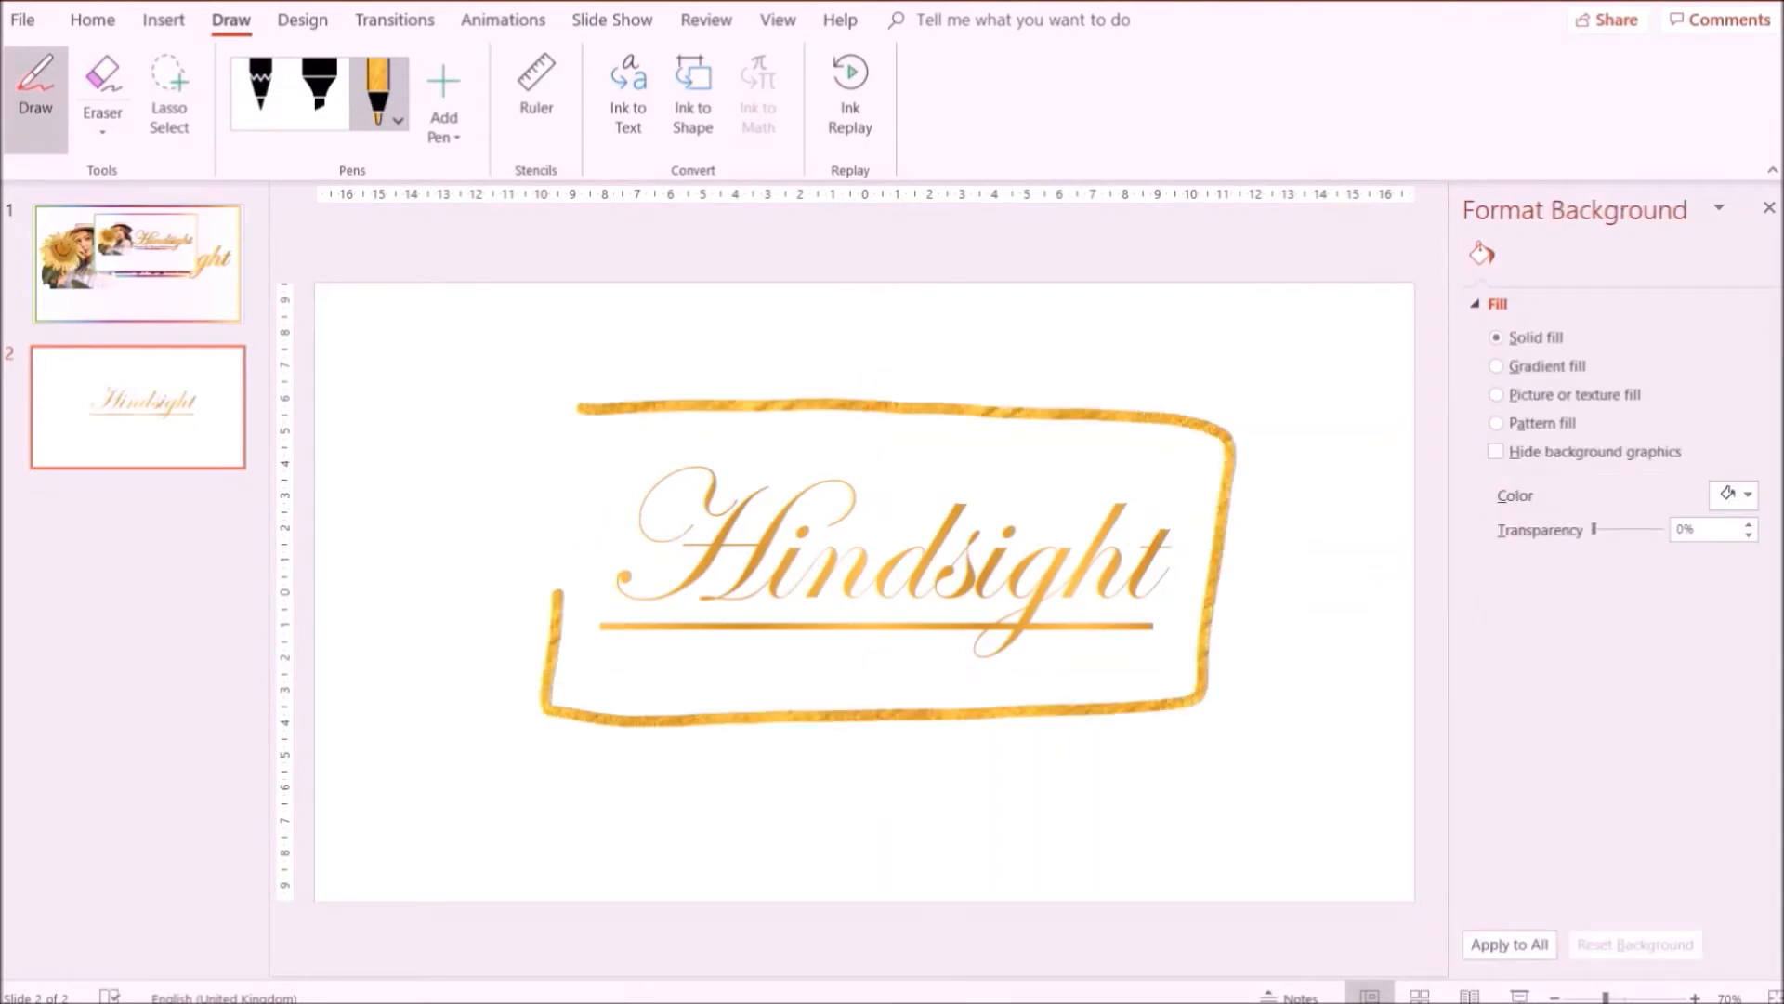
{"action": "left_click", "coordinate": [682, 109]}
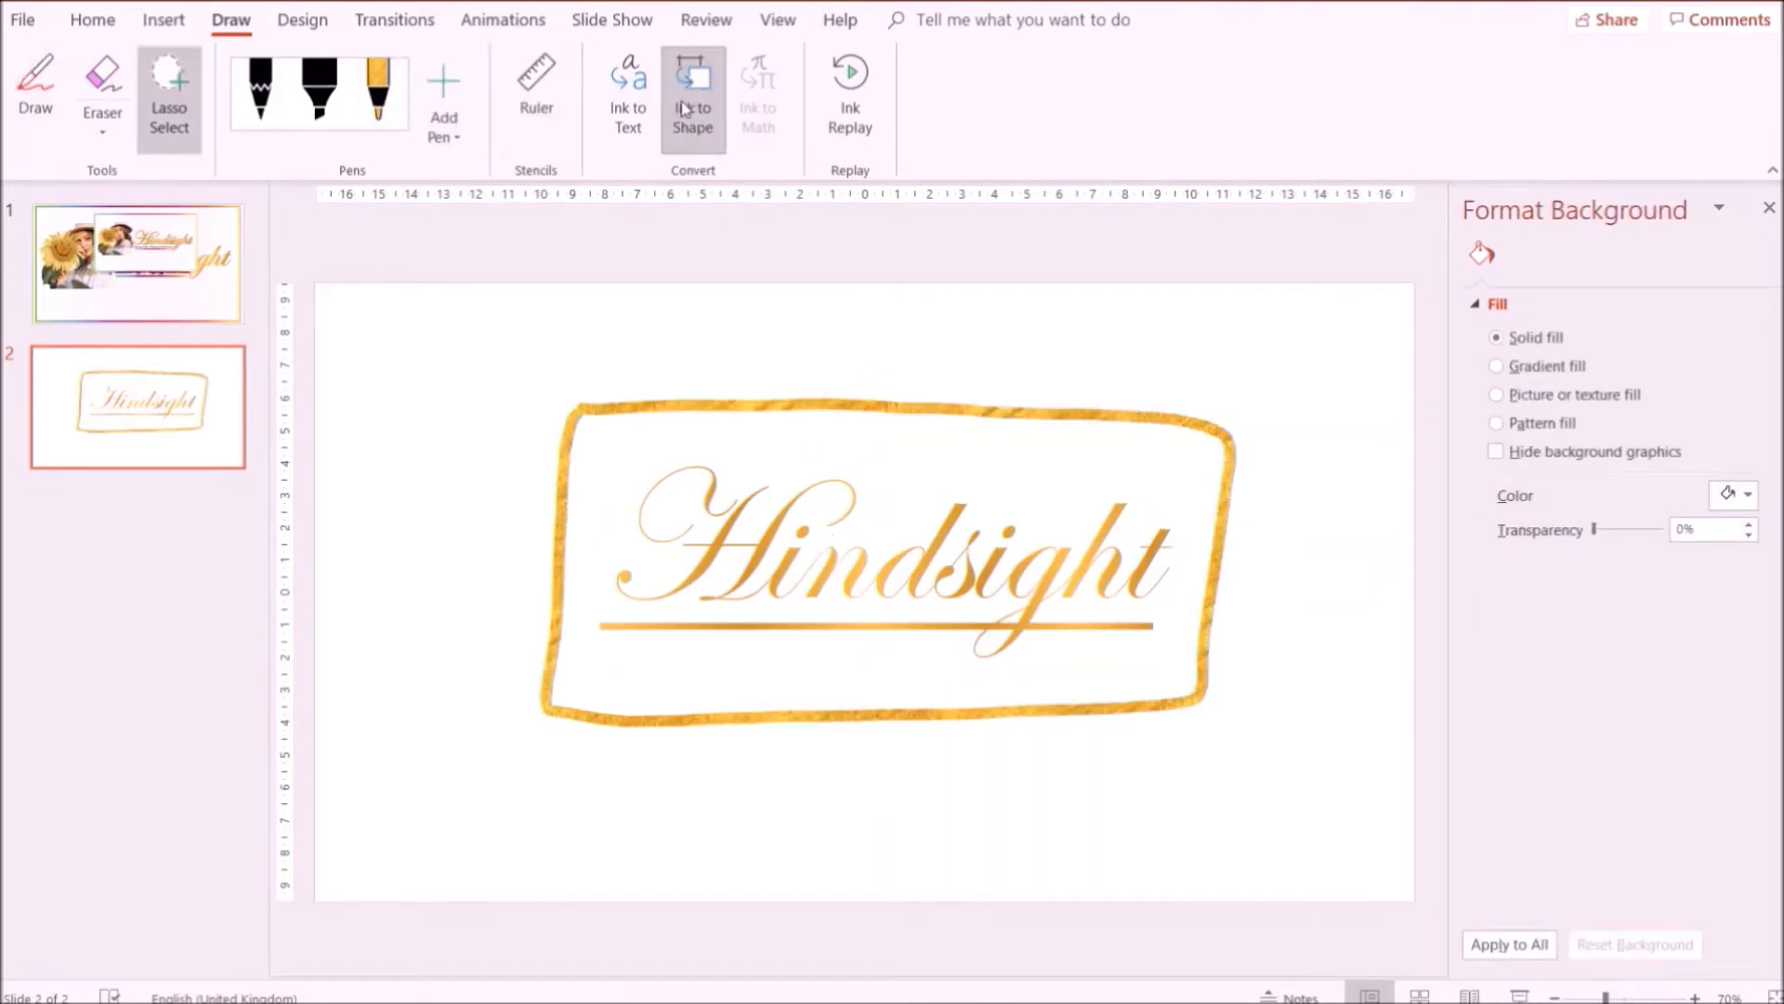
{"action": "left_click_drag", "start_coordinate": [734, 784], "coordinate": [511, 720]}
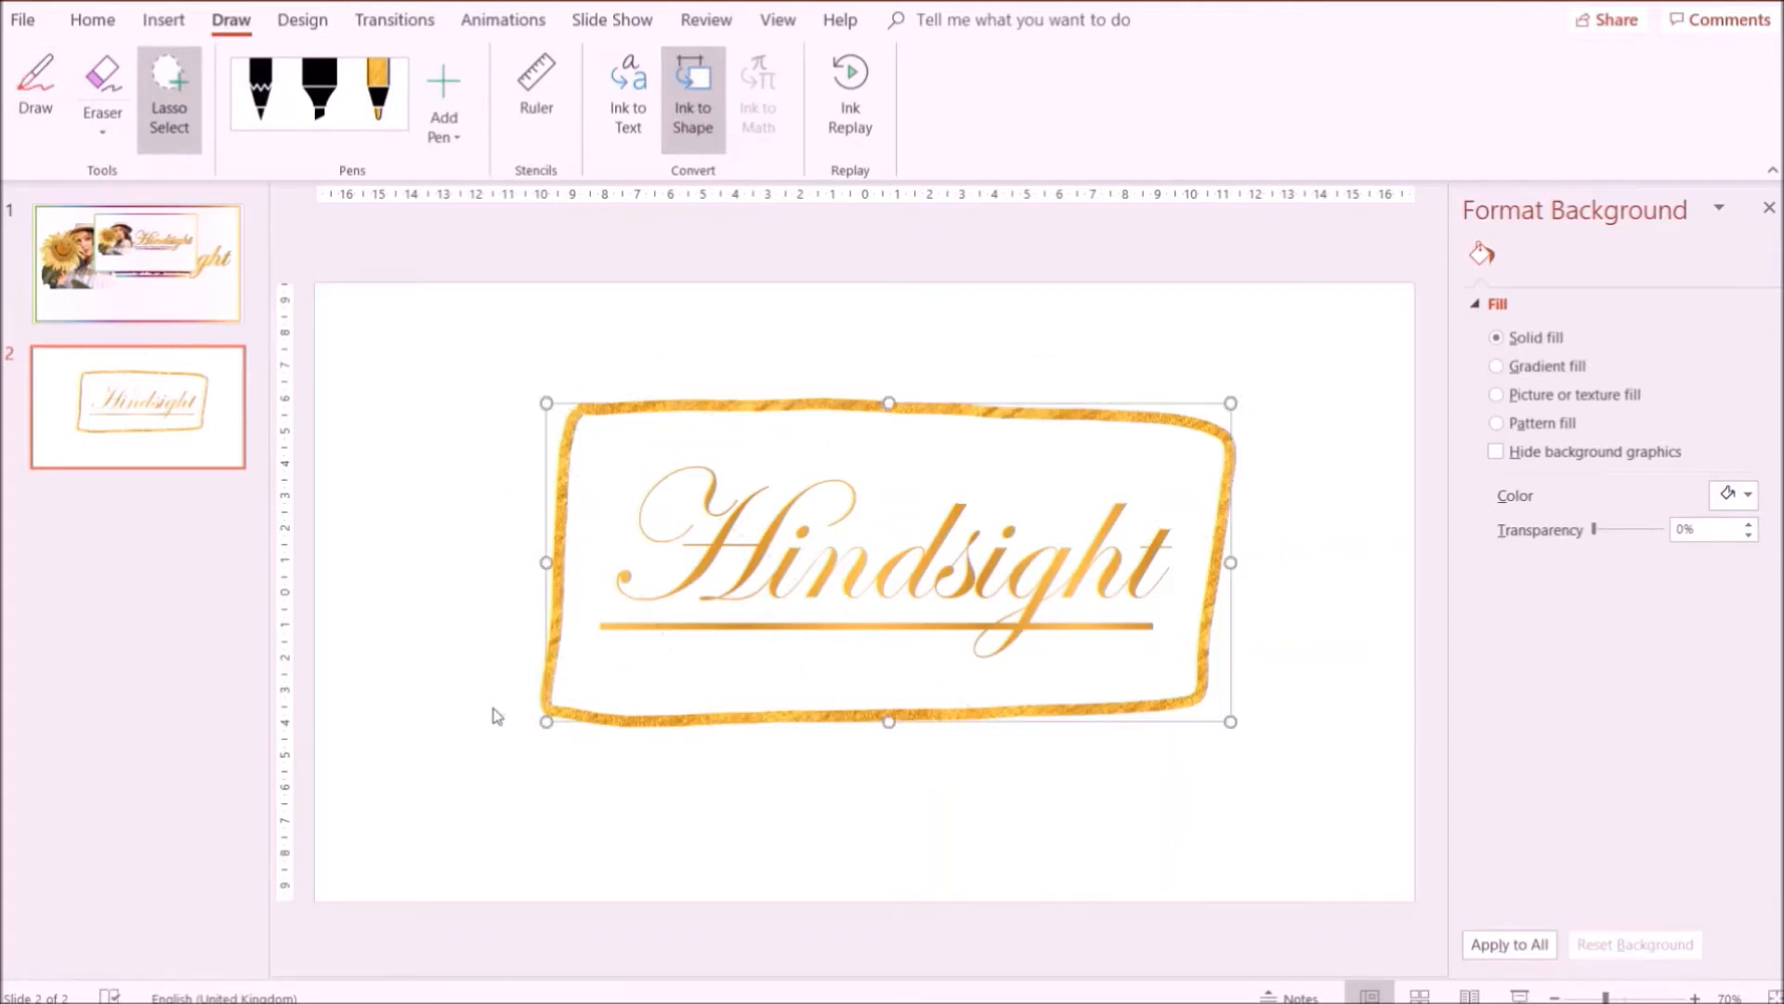
{"action": "left_click", "coordinate": [993, 410]}
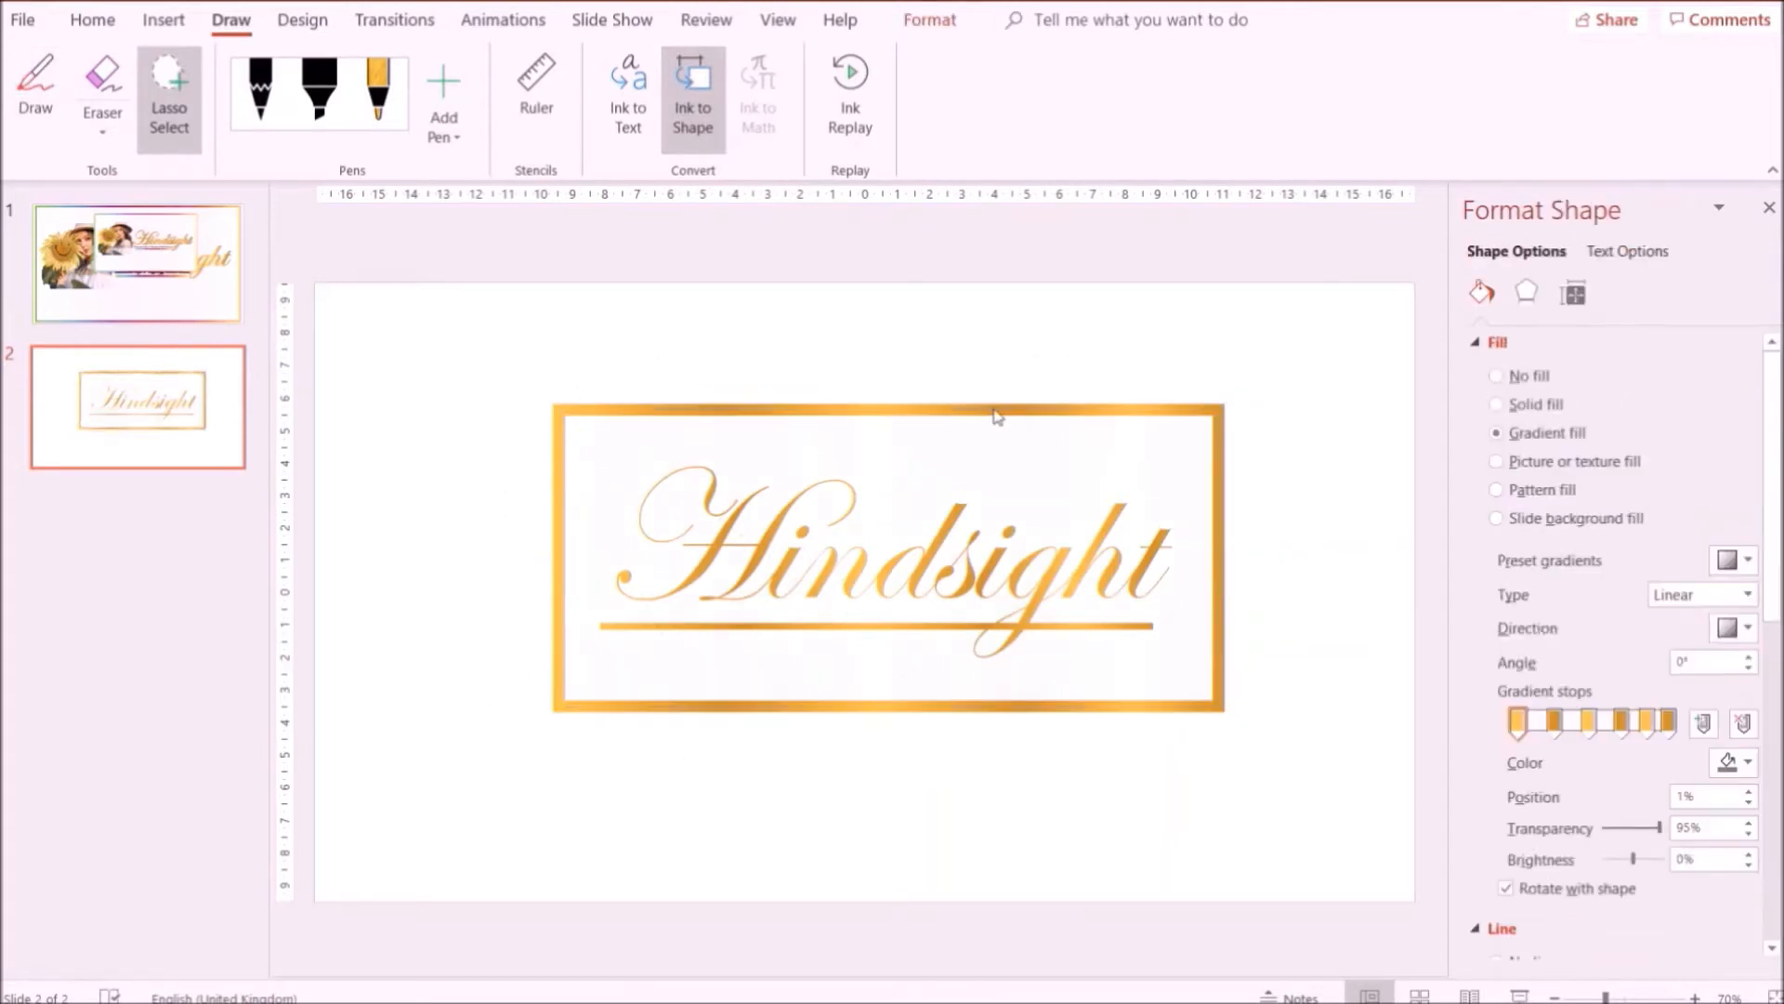
{"action": "left_click", "coordinate": [683, 108]}
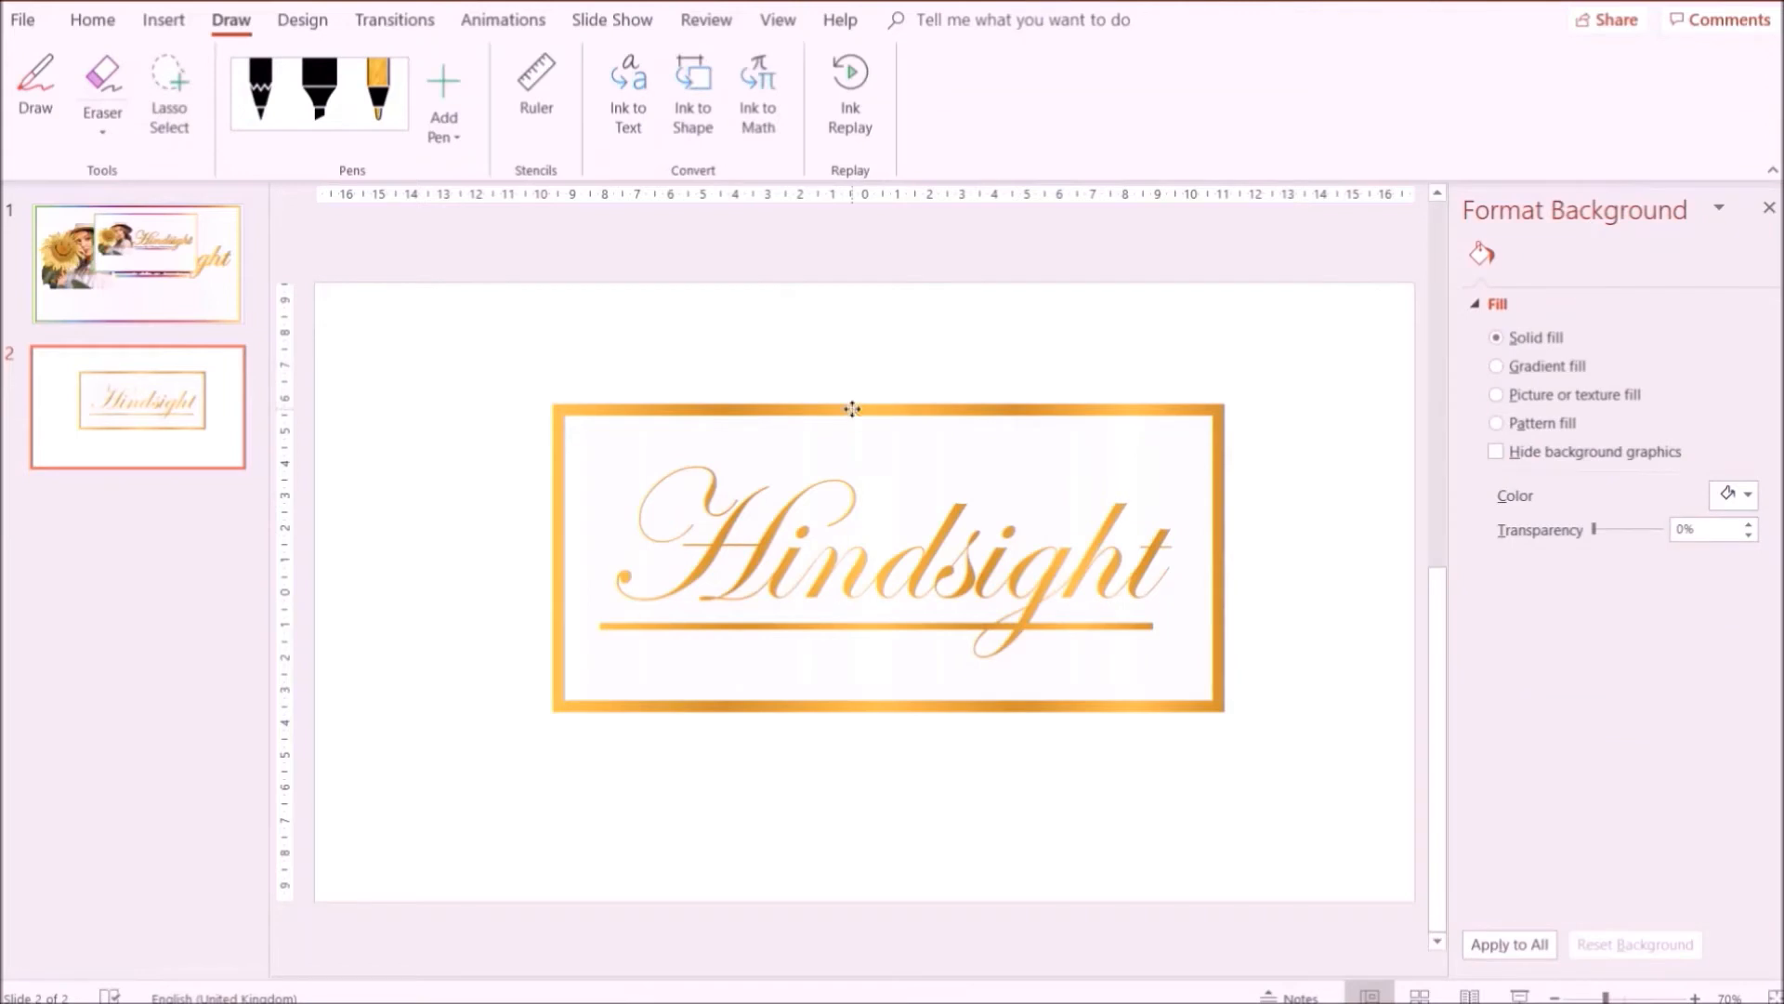
Give the rectangle a gold gradient fill with 0% transparency and stretch it over the slide's full height, covering the lettering.
{"action": "left_click_drag", "start_coordinate": [852, 408], "coordinate": [701, 302]}
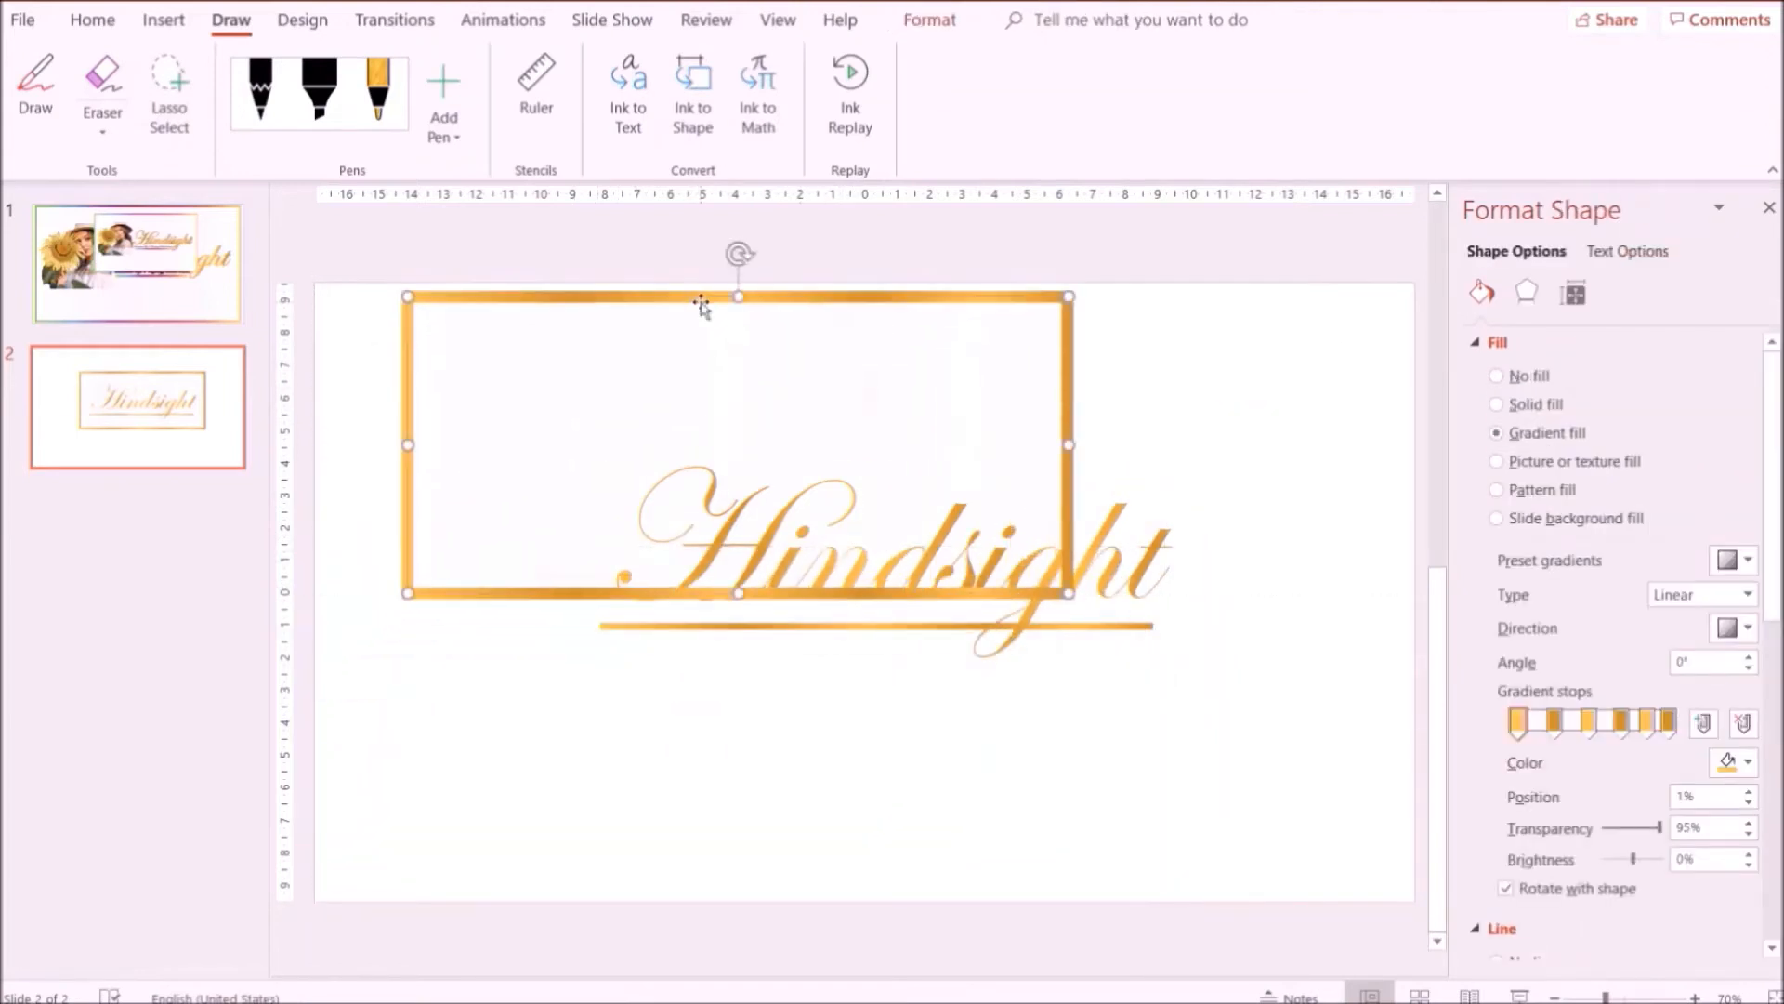
{"action": "left_click", "coordinate": [1497, 404]}
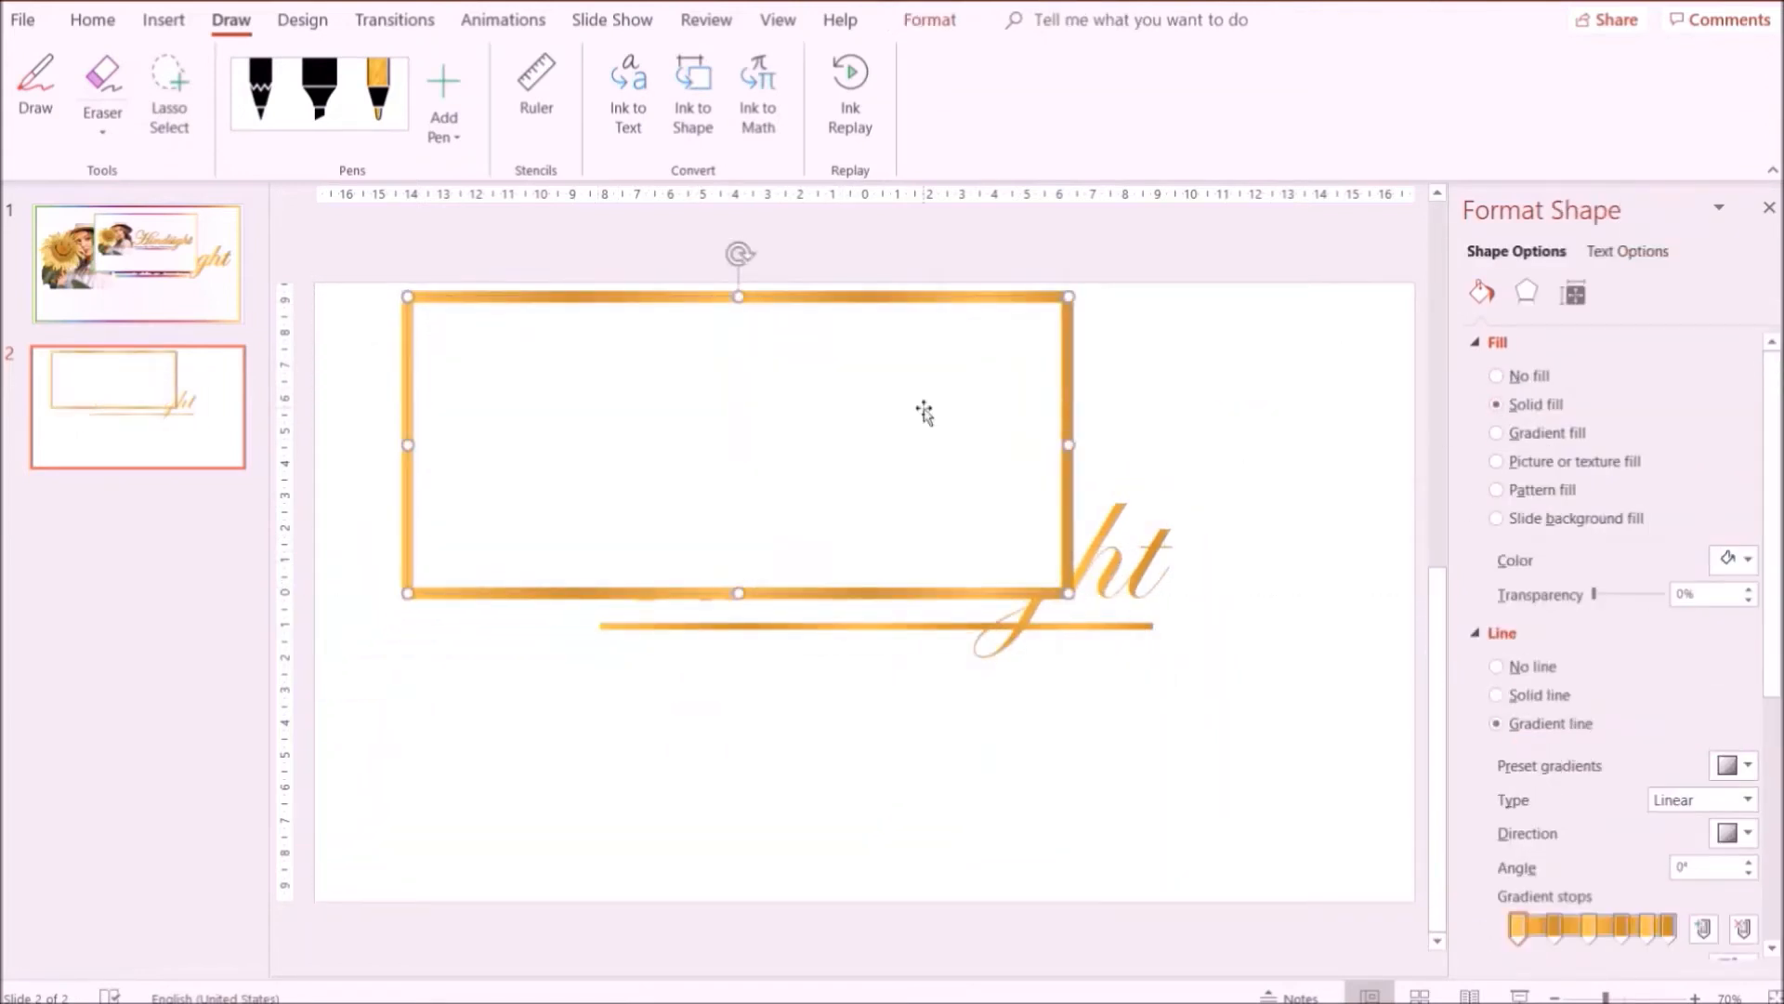
{"action": "left_click", "coordinate": [1497, 433]}
{"action": "left_click_drag", "start_coordinate": [784, 350], "coordinate": [897, 279]}
{"action": "left_click_drag", "start_coordinate": [900, 720], "coordinate": [890, 895]}
Send the gold rectangle behind the Hindsight text and change the text colour to black.
{"action": "right_click", "coordinate": [868, 834]}
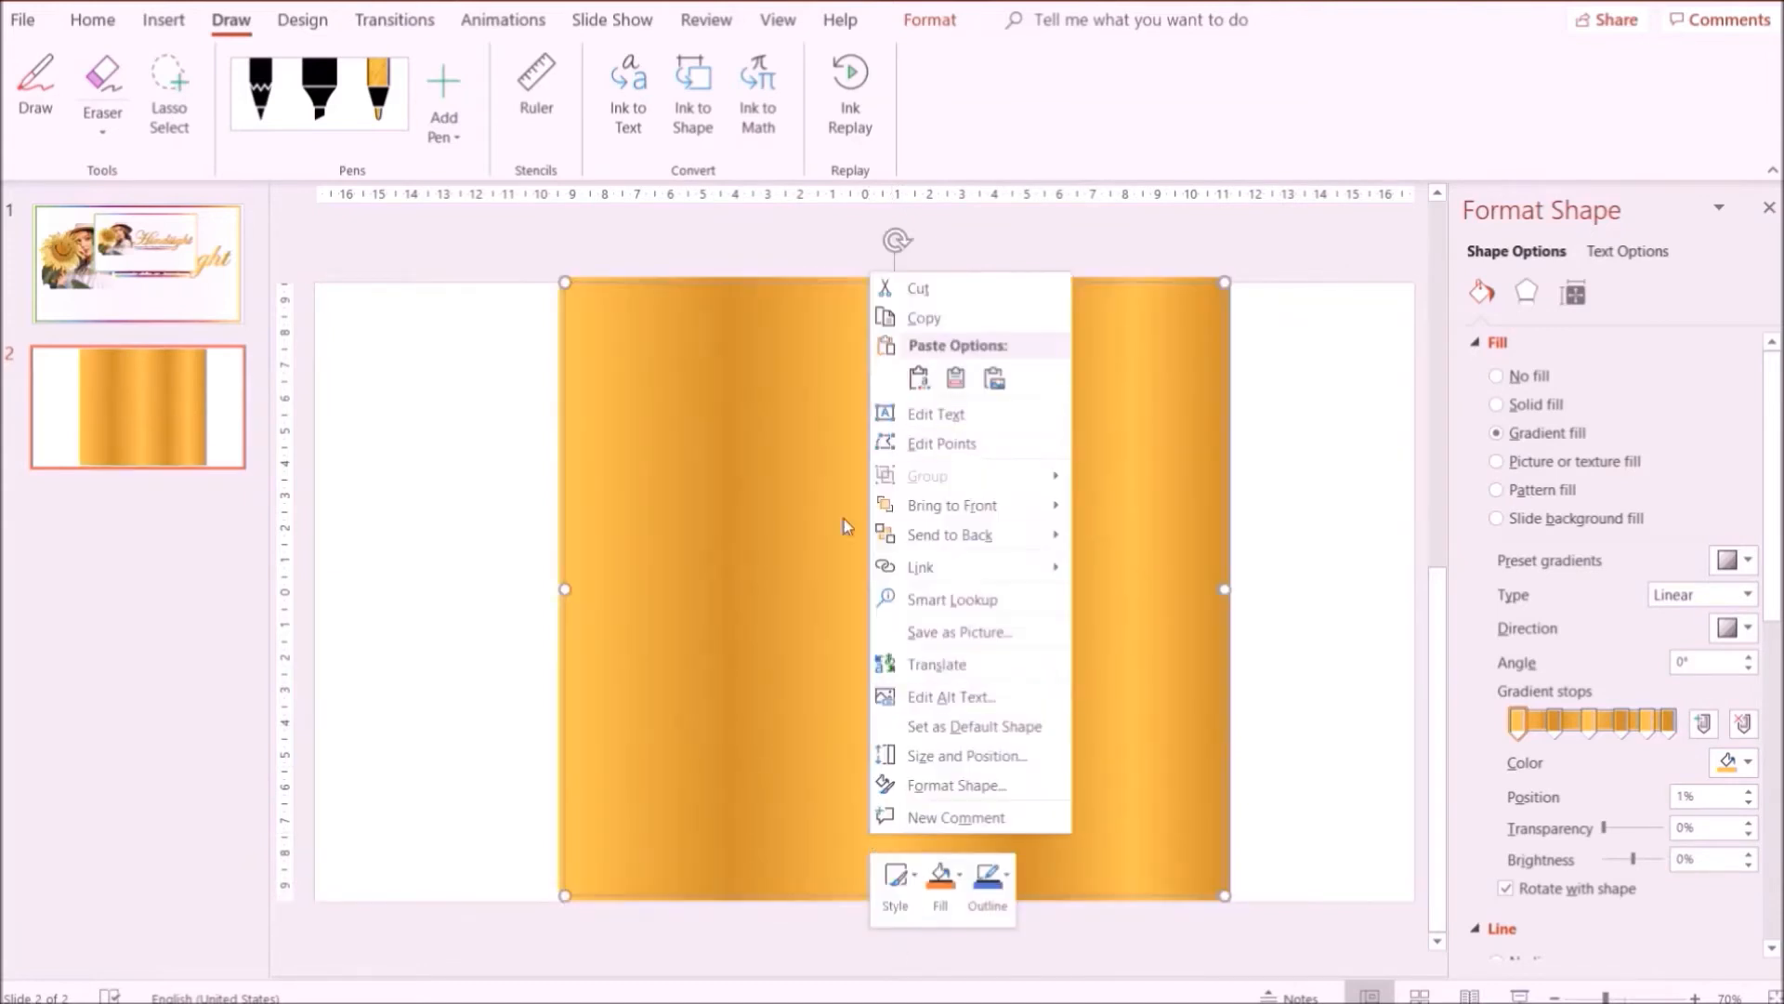
{"action": "left_click", "coordinate": [948, 534]}
{"action": "left_click", "coordinate": [1163, 586]}
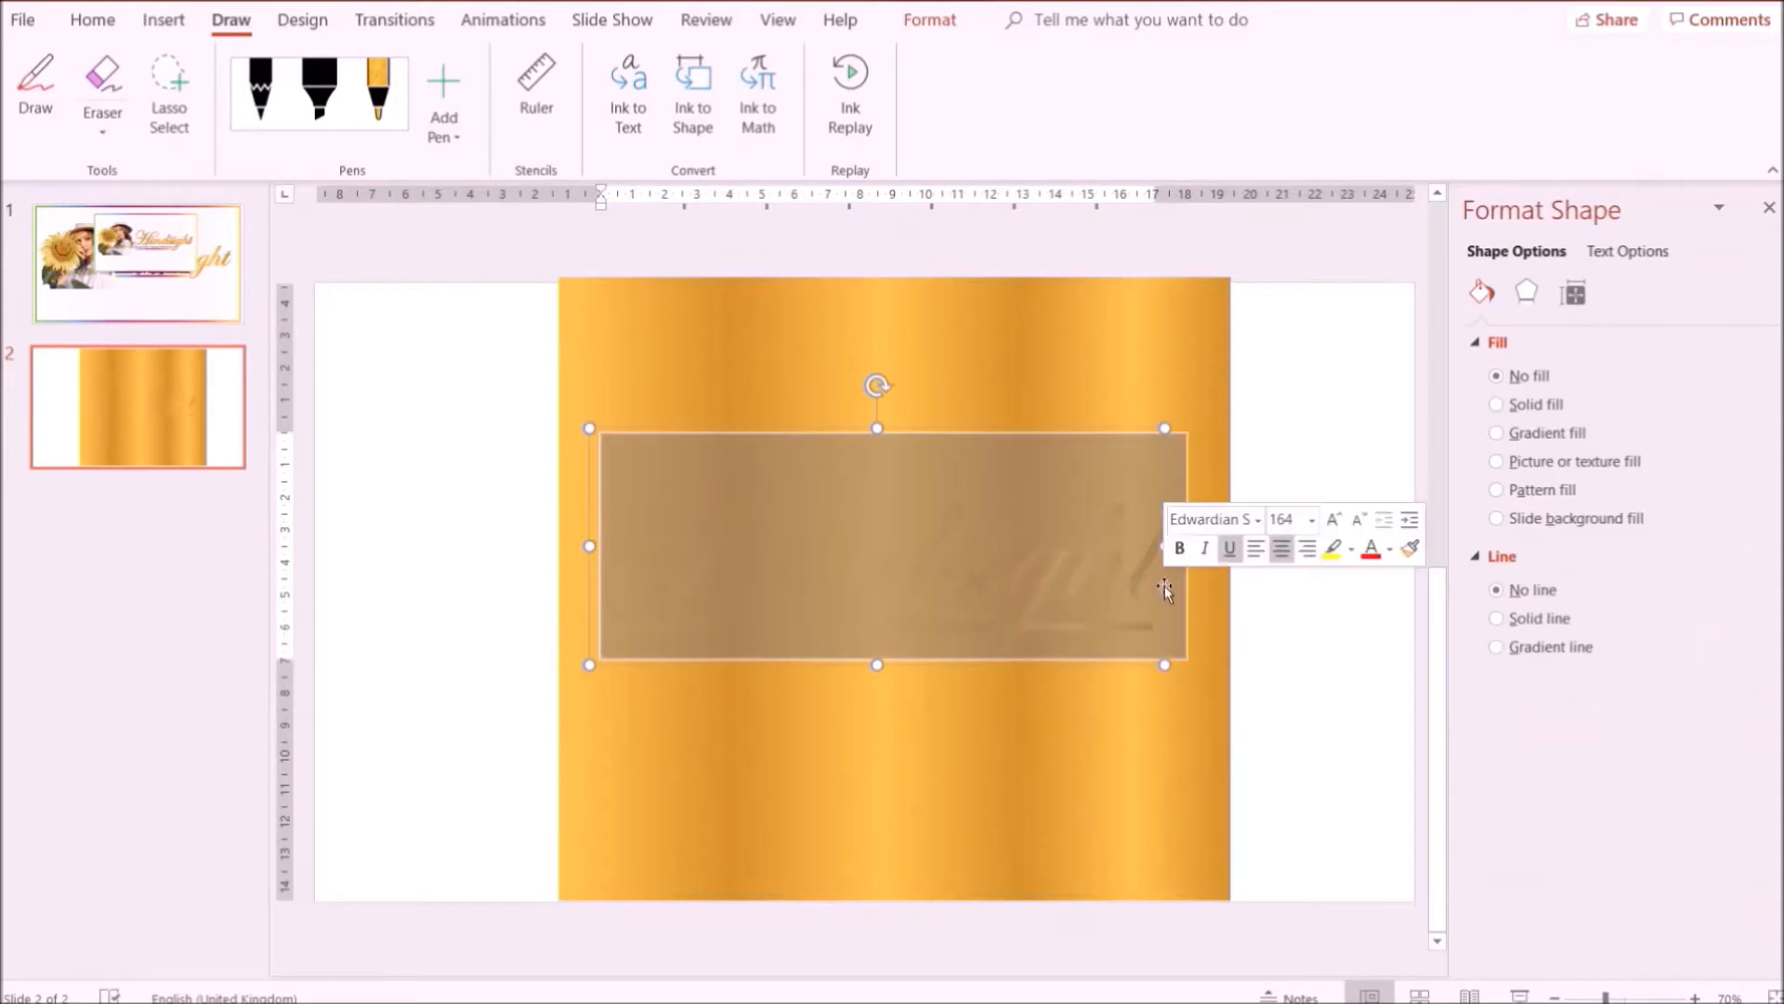
{"action": "left_click", "coordinate": [93, 19]}
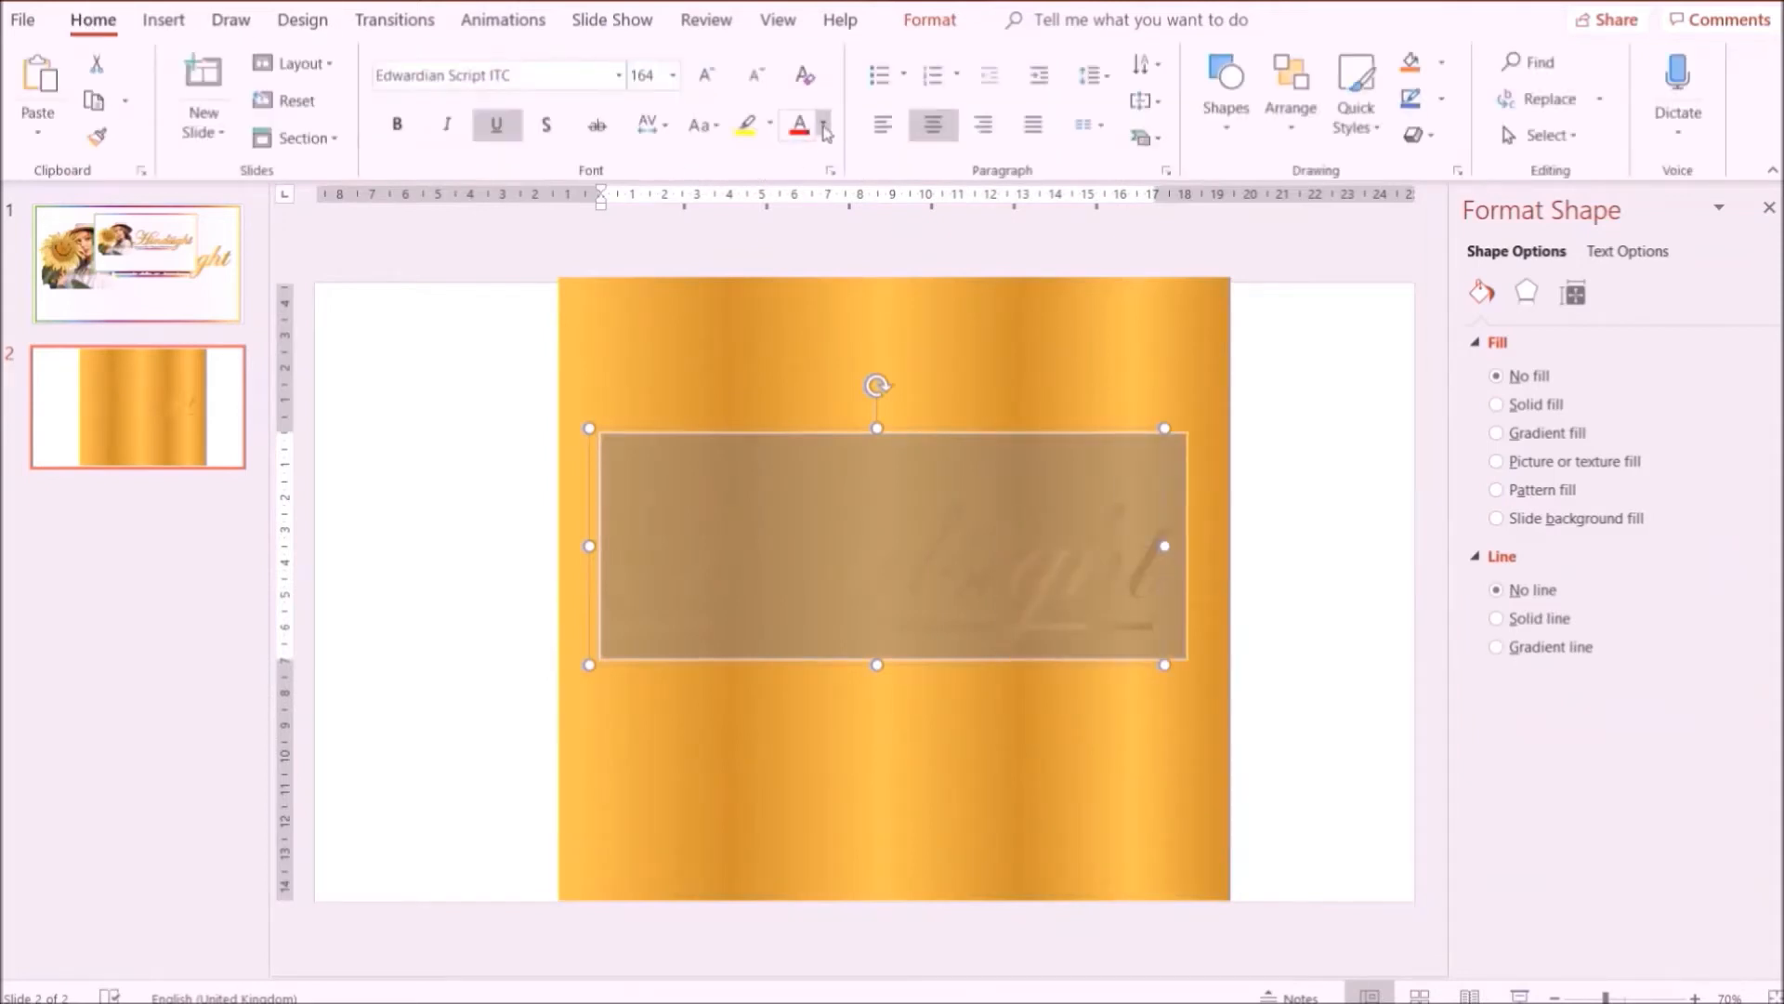
{"action": "left_click", "coordinate": [824, 125]}
{"action": "left_click", "coordinate": [808, 186]}
{"action": "left_click", "coordinate": [1329, 519]}
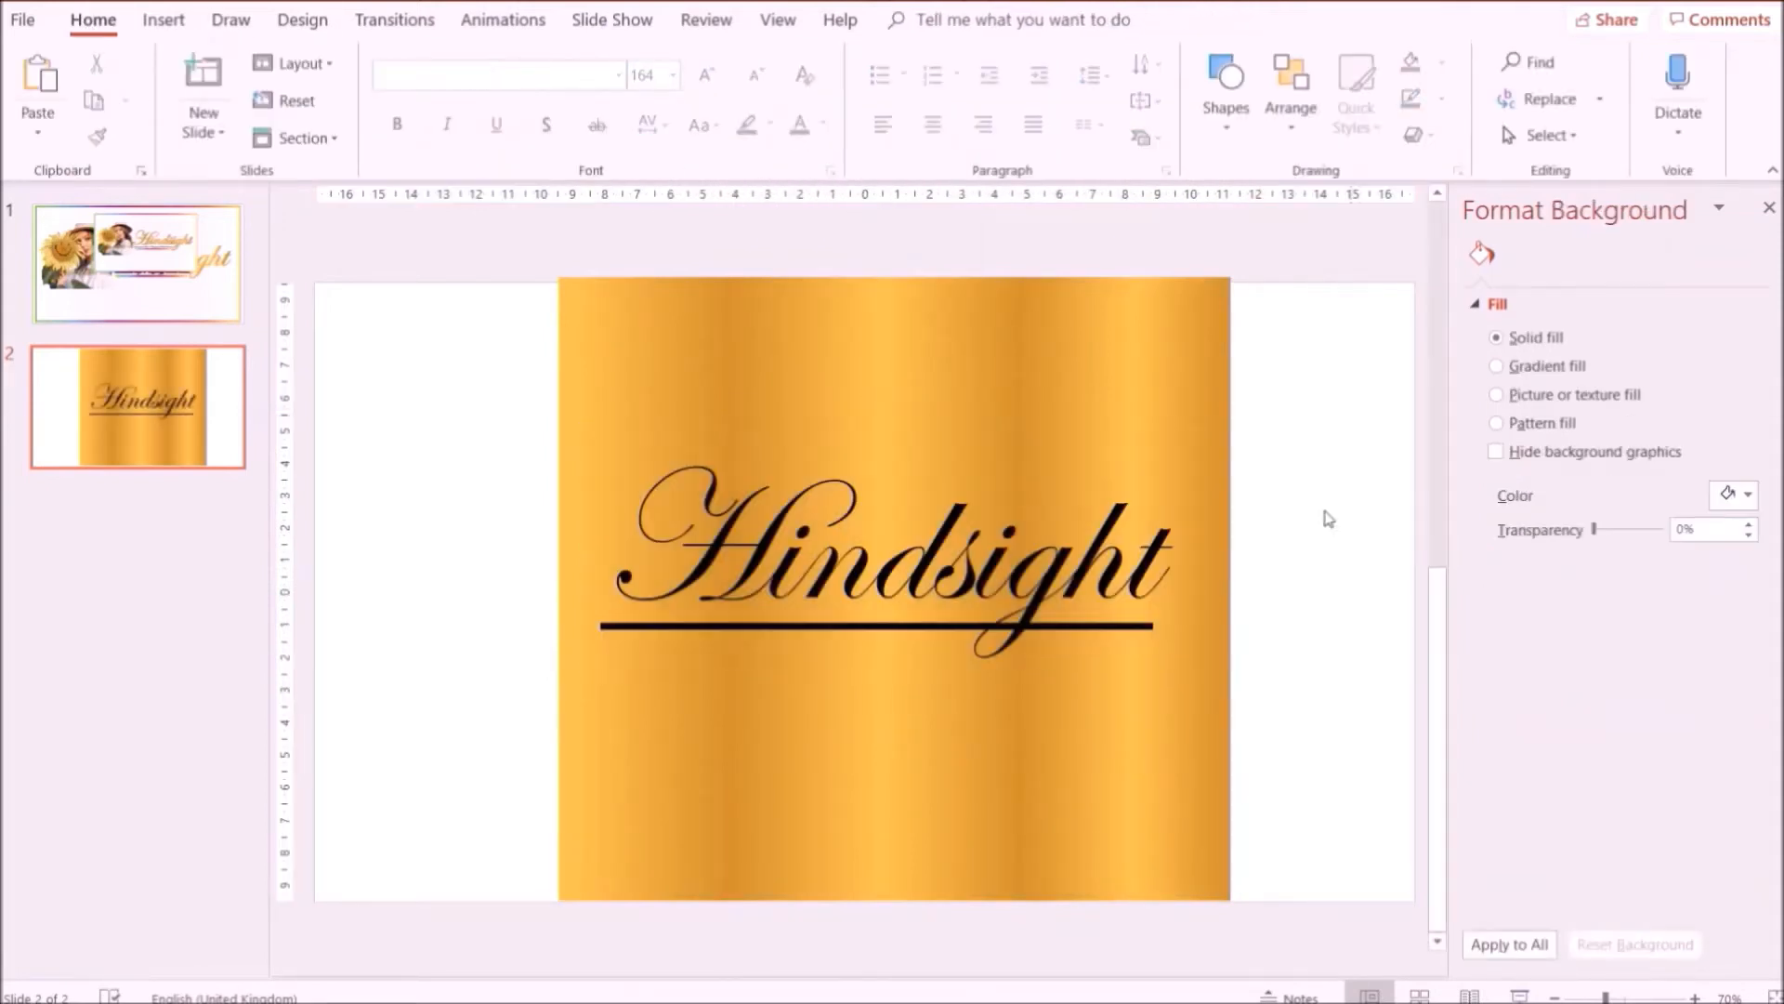
Copy the gold rectangle together with the Hindsight text, paste them as a picture and move the picture up and left.
{"action": "left_click_drag", "start_coordinate": [1245, 956], "coordinate": [418, 302]}
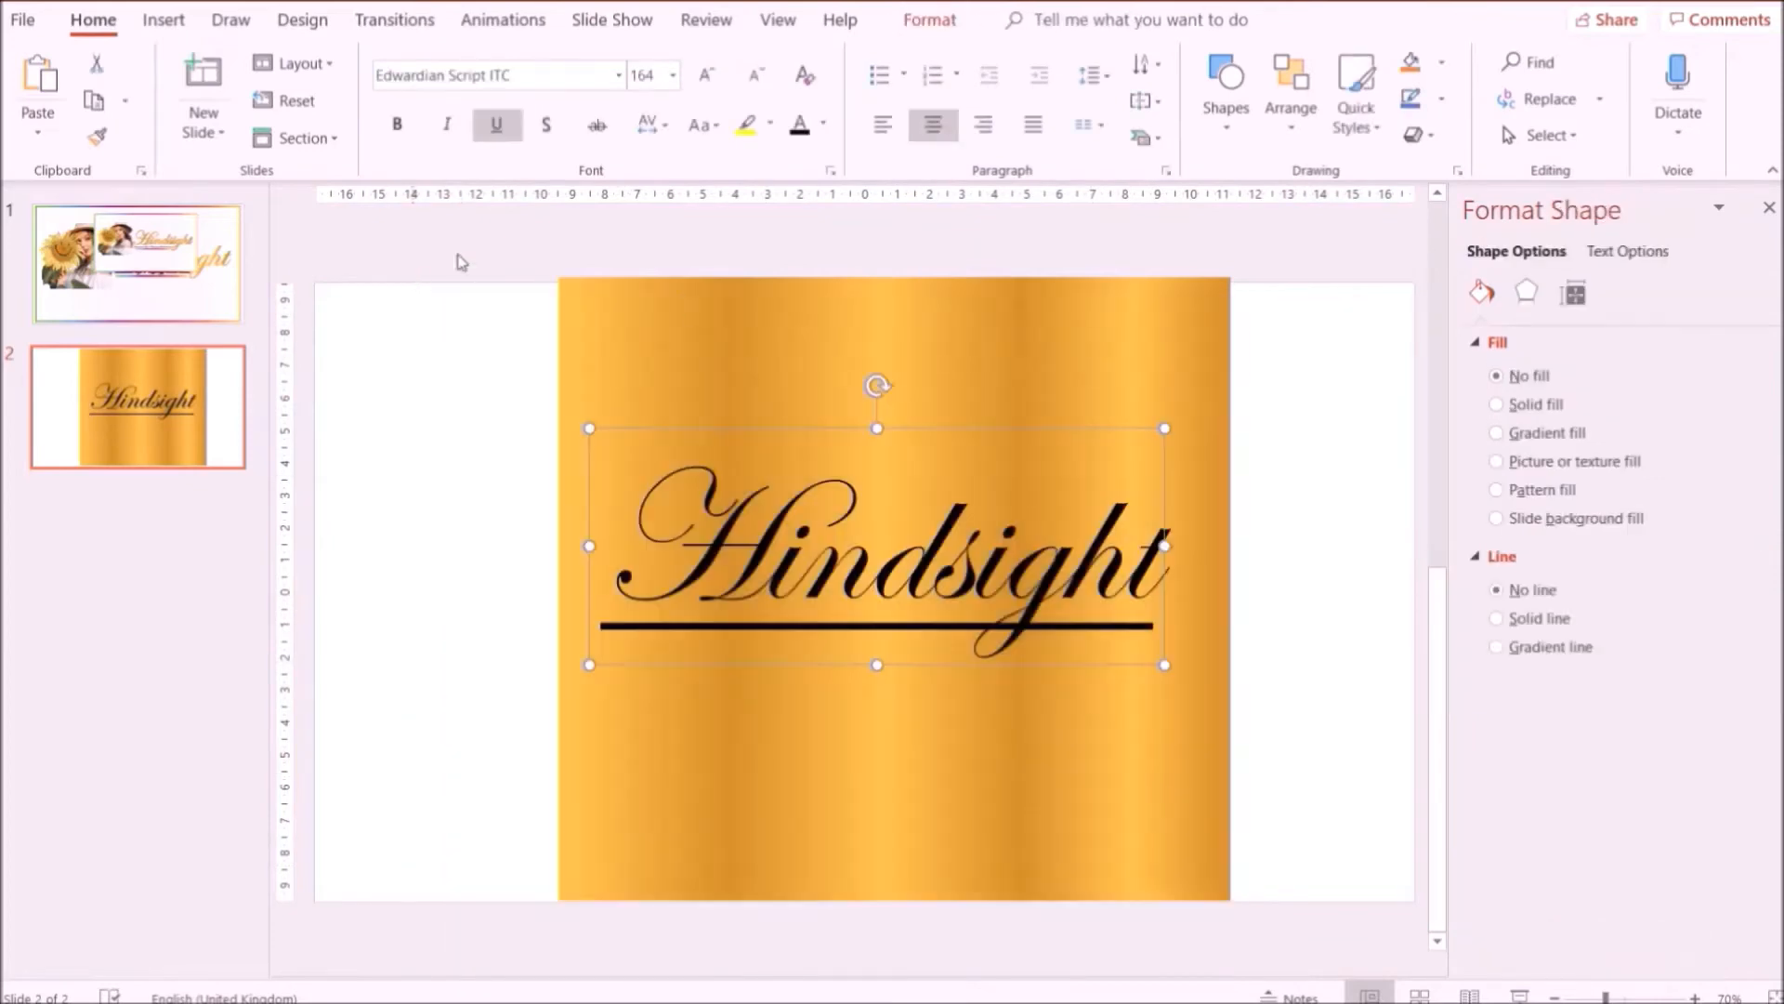
{"action": "left_click", "coordinate": [617, 314], "text": "shift"}
{"action": "right_click", "coordinate": [617, 314]}
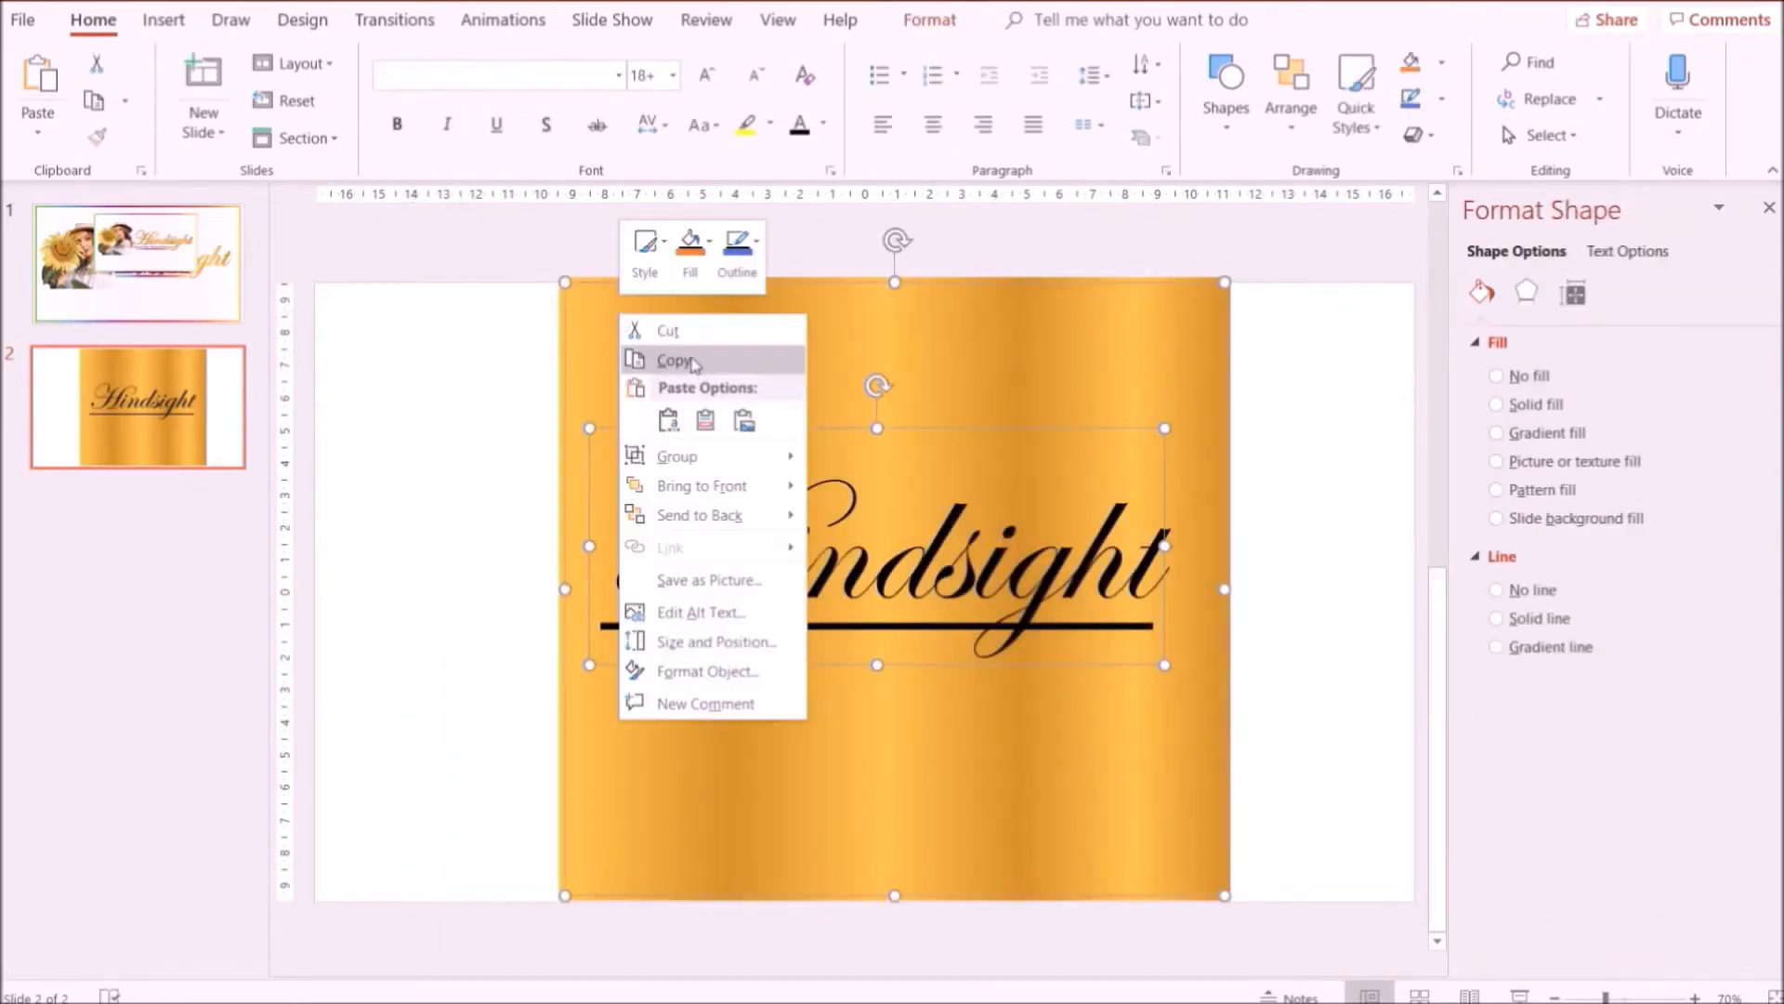
{"action": "left_click", "coordinate": [693, 361]}
{"action": "right_click", "coordinate": [450, 419]}
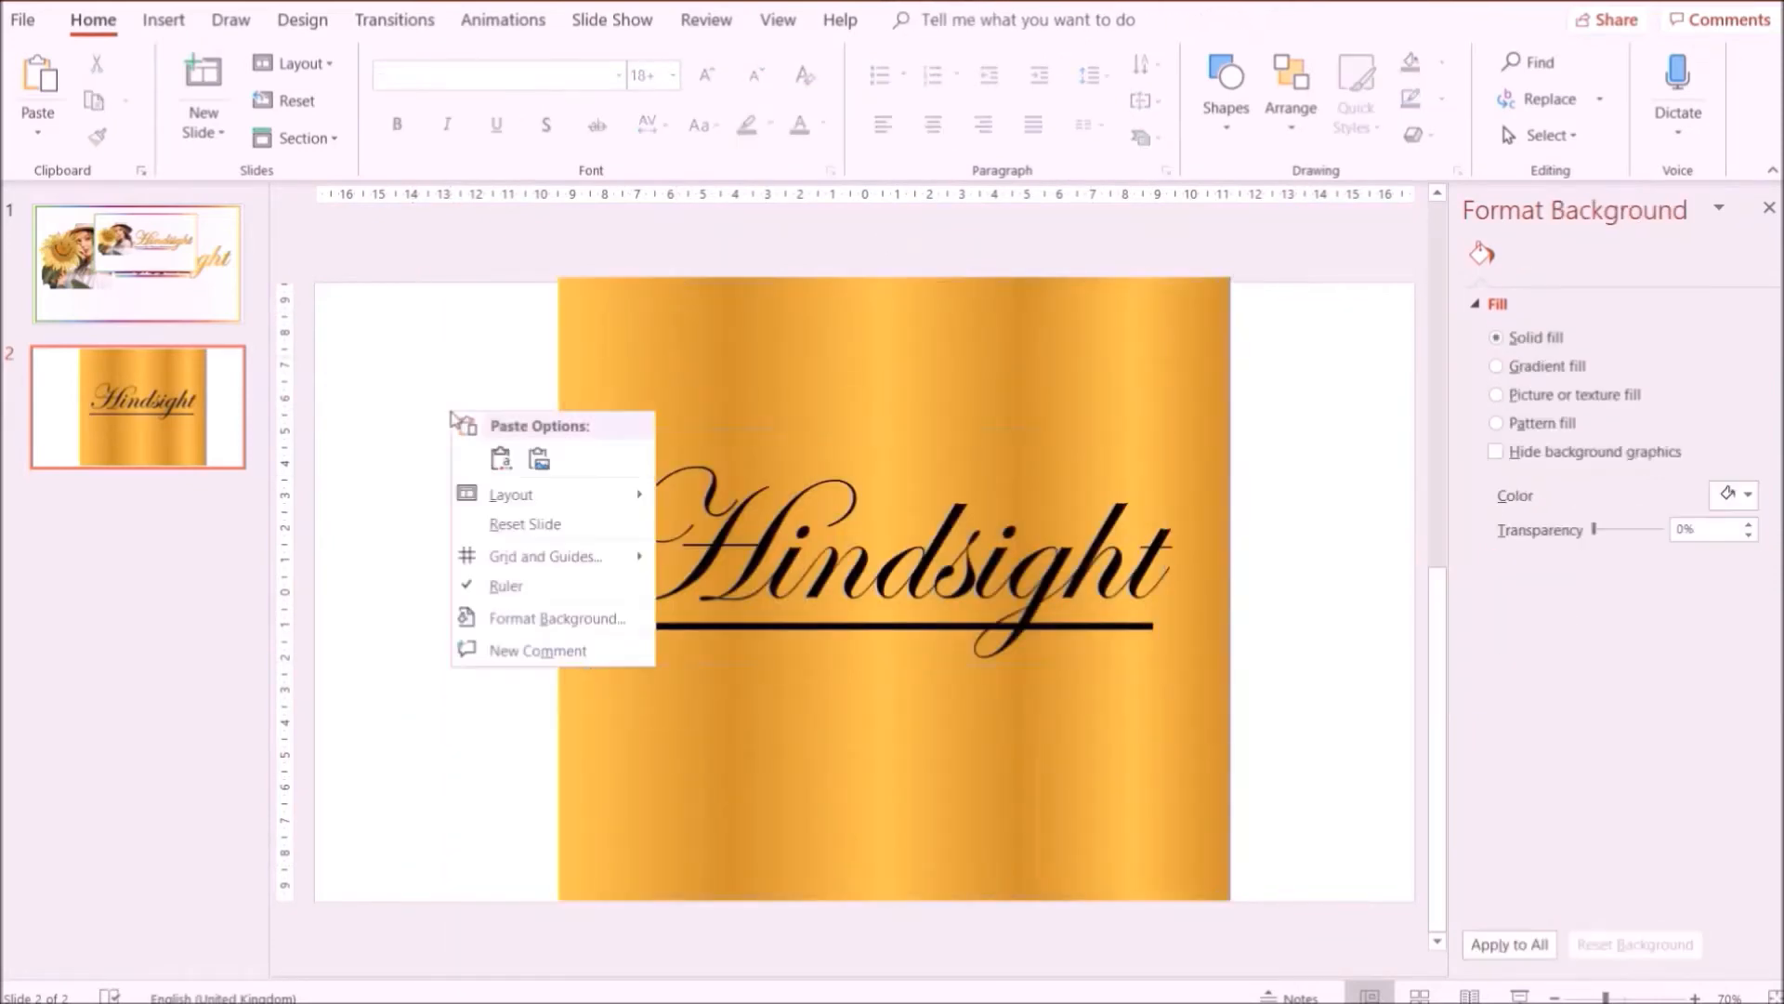
{"action": "left_click", "coordinate": [537, 460]}
{"action": "left_click_drag", "start_coordinate": [879, 340], "coordinate": [779, 289]}
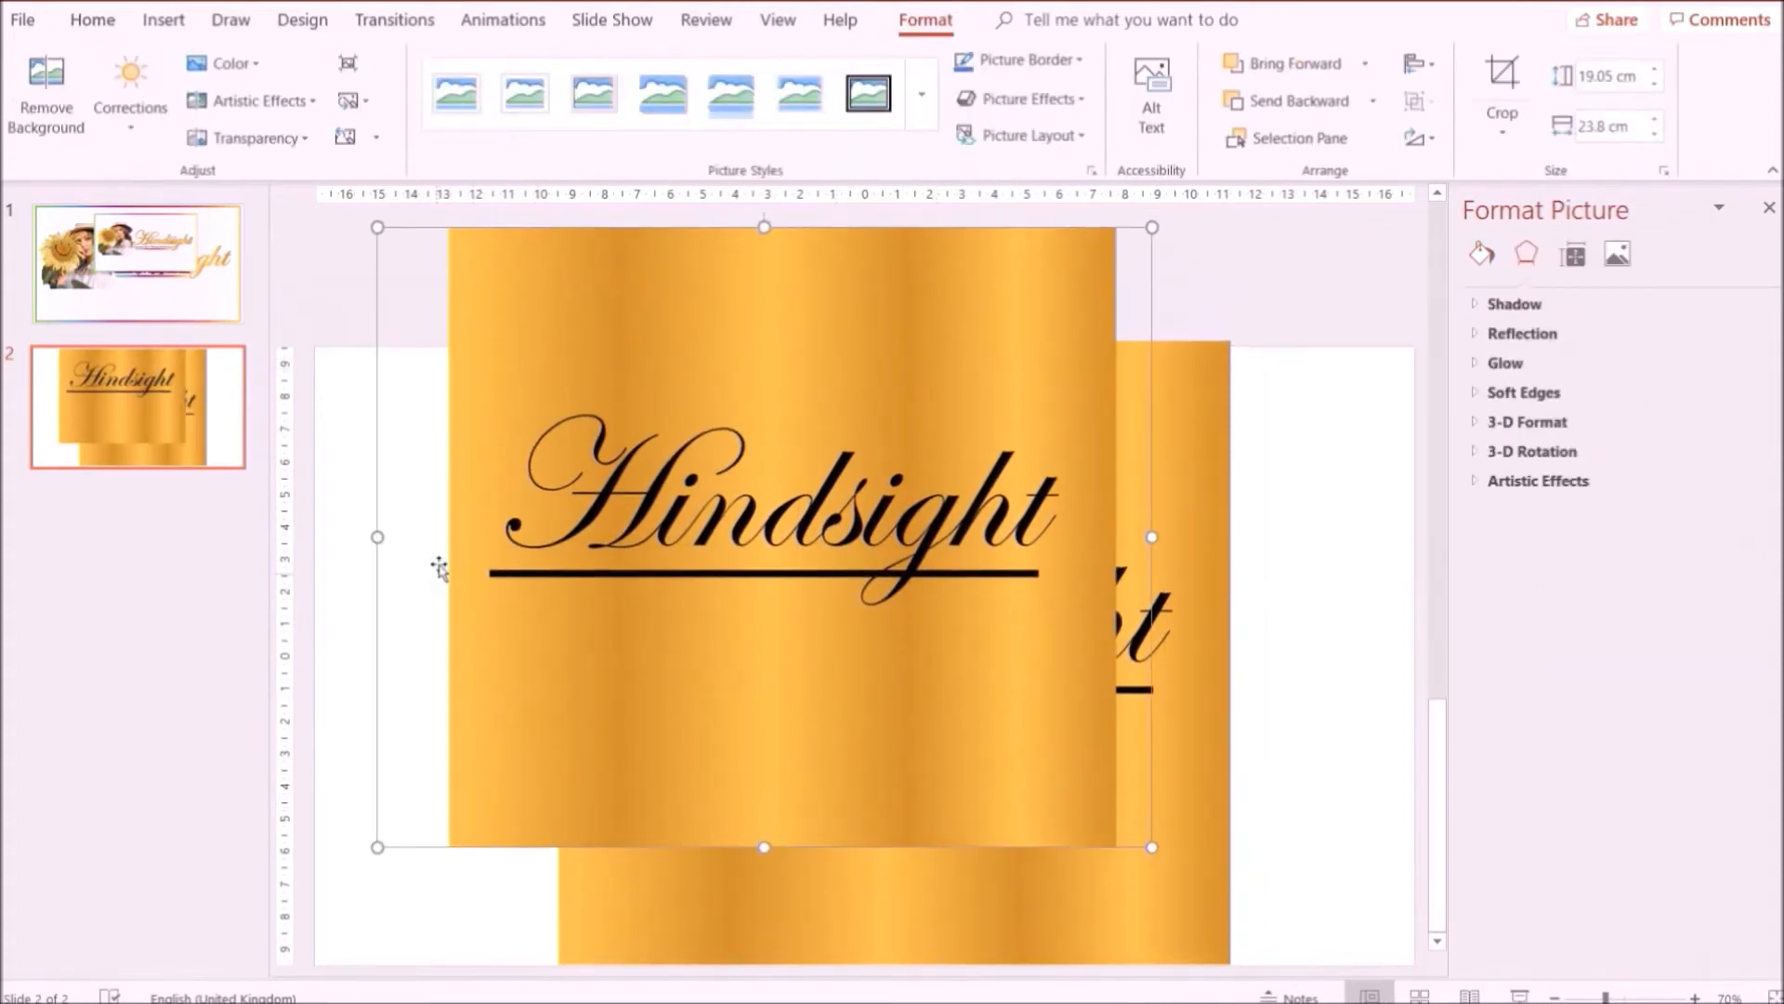
Transfer the pasted Hindsight picture from the second slide to a new blank third slide.
{"action": "left_click", "coordinate": [1272, 450]}
{"action": "left_click", "coordinate": [685, 446]}
{"action": "key", "text": "Delete"}
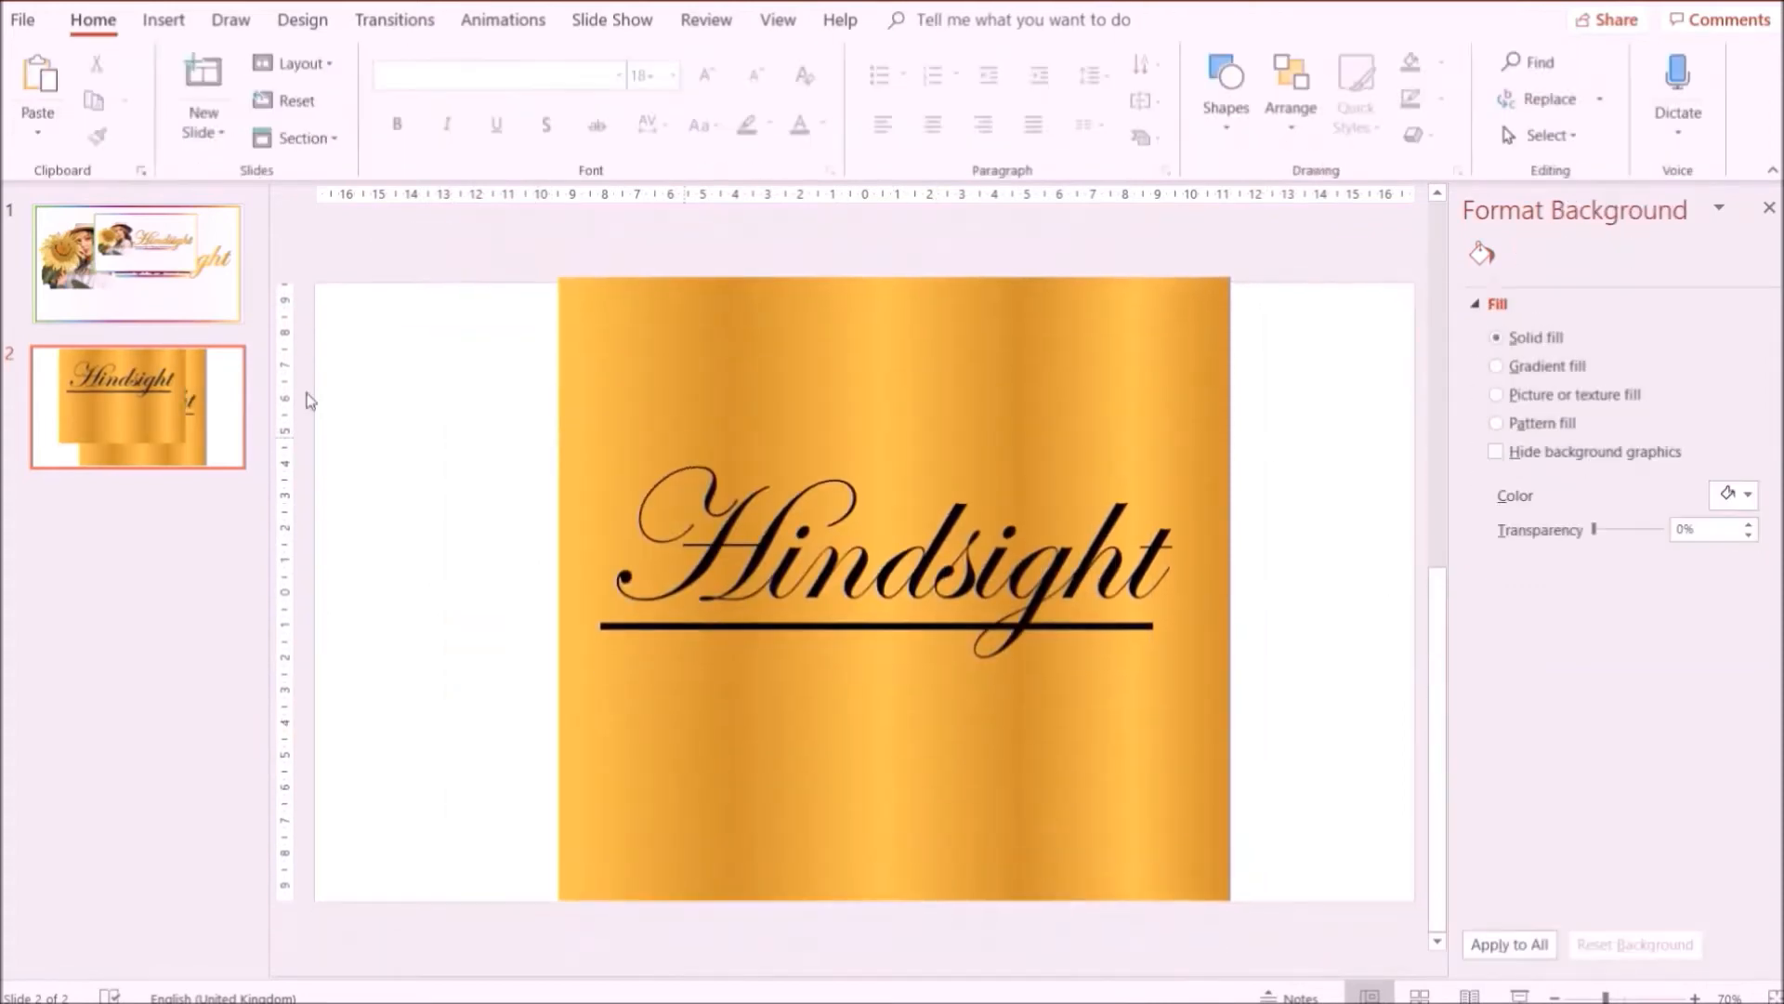
{"action": "left_click", "coordinate": [184, 431]}
{"action": "right_click", "coordinate": [184, 431]}
{"action": "left_click", "coordinate": [227, 565]}
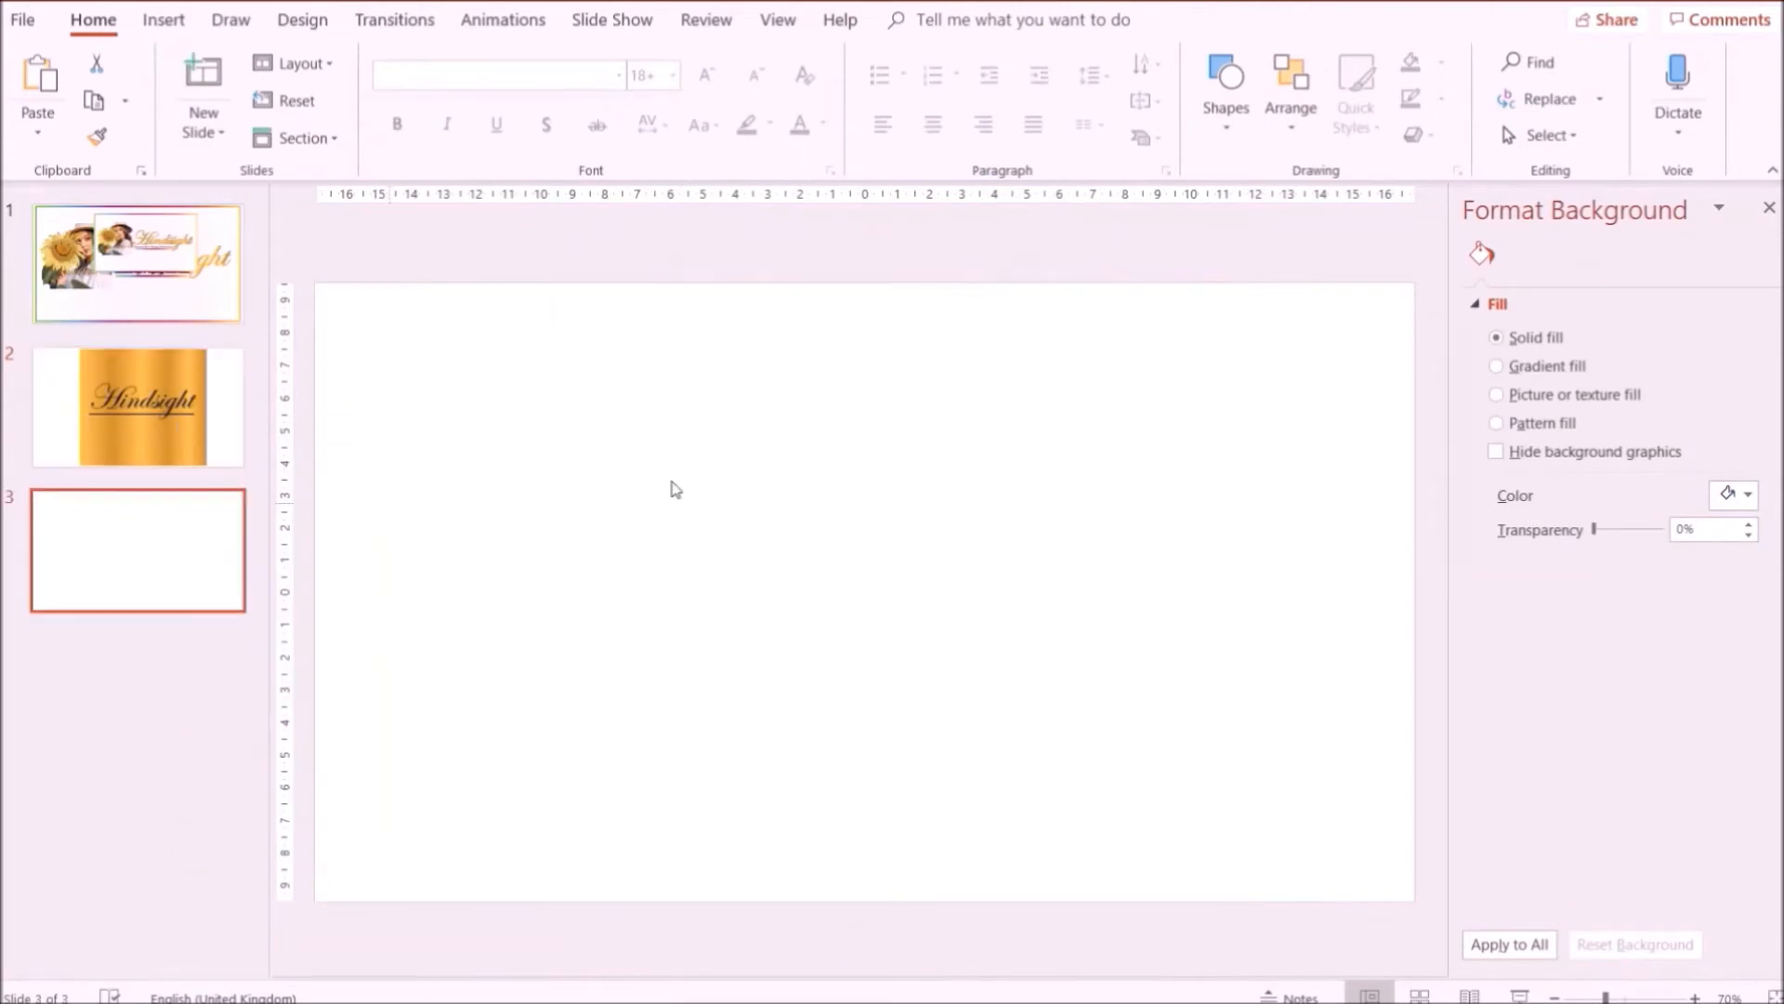
{"action": "key", "text": "ctrl+v"}
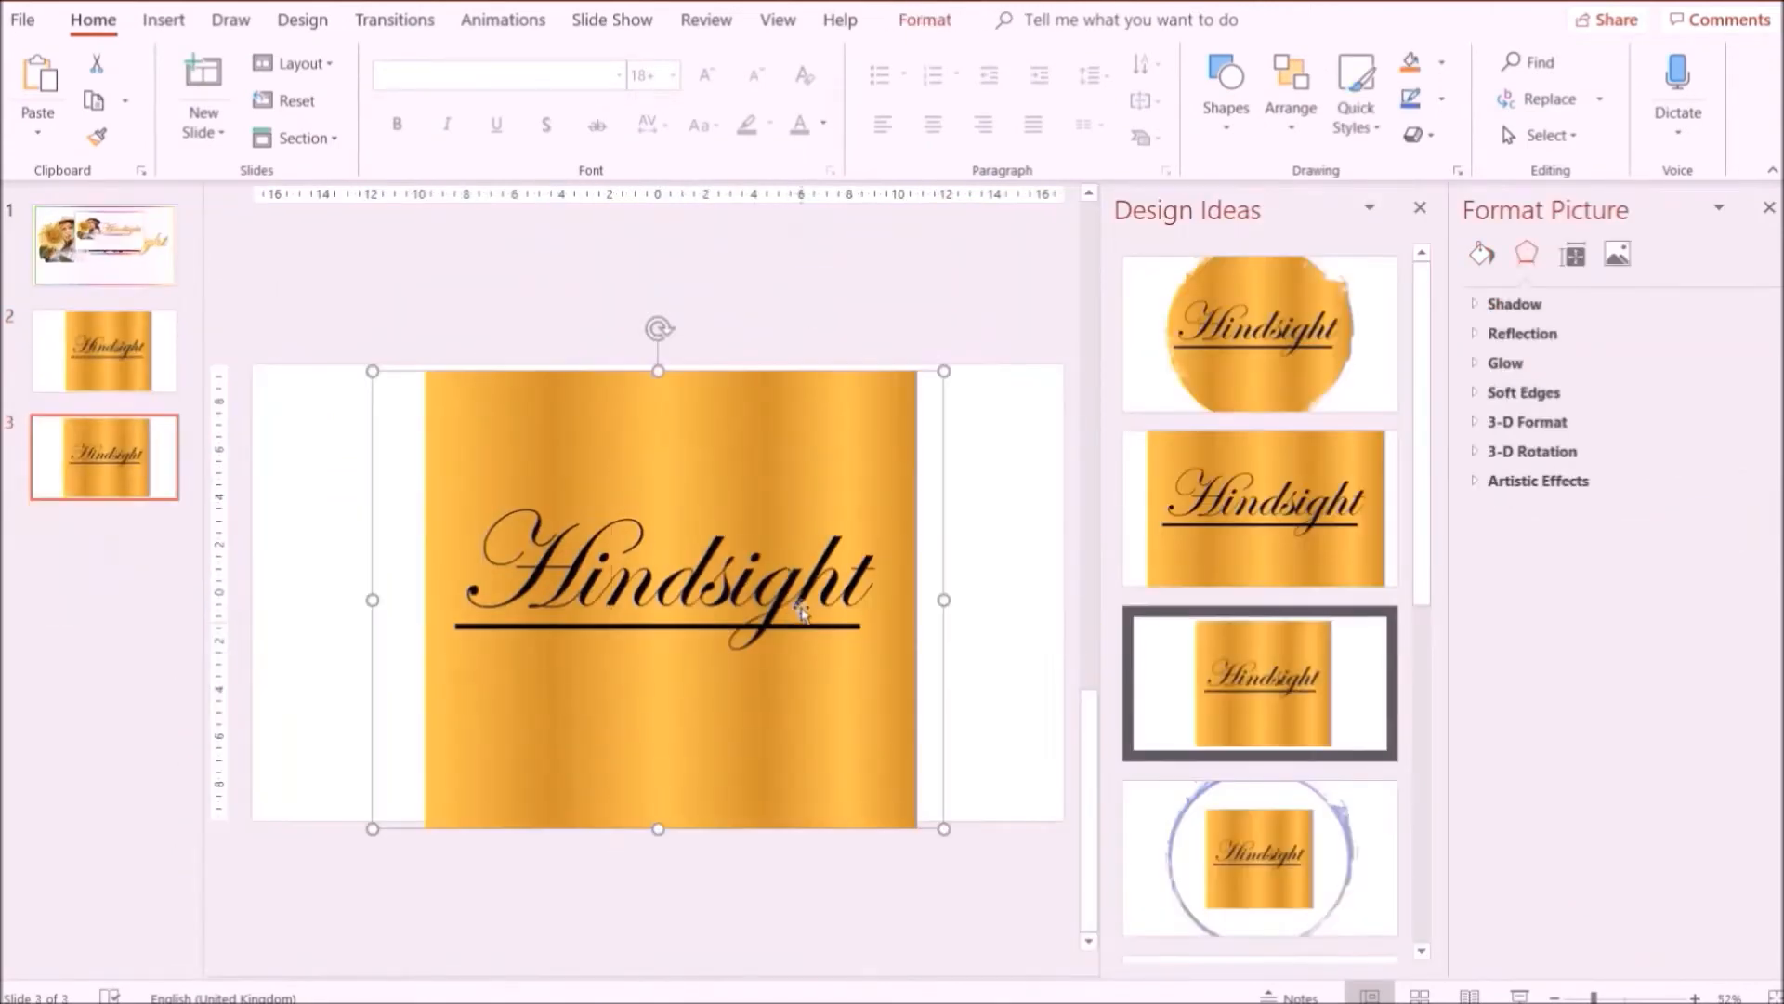
Nudge the picture to the slide's upper edge and apply the first design idea, the circle with brushed edges.
{"action": "left_click_drag", "start_coordinate": [800, 613], "coordinate": [808, 606]}
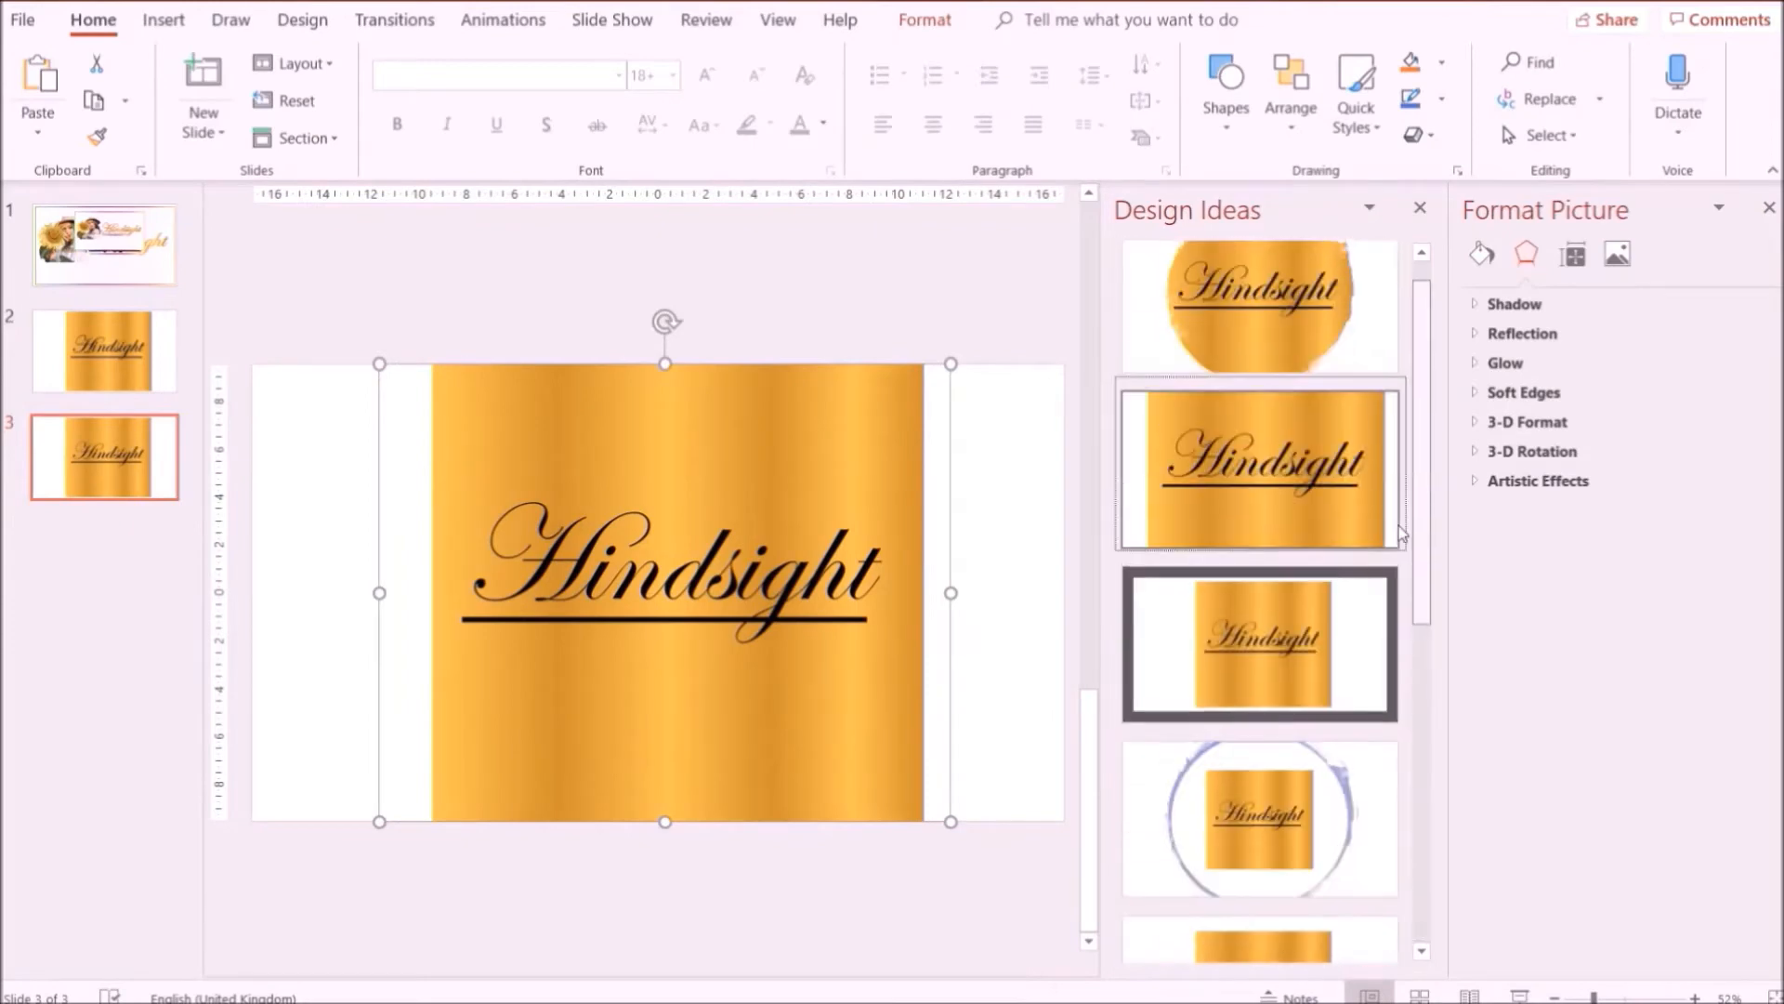
{"action": "left_click", "coordinate": [1321, 316]}
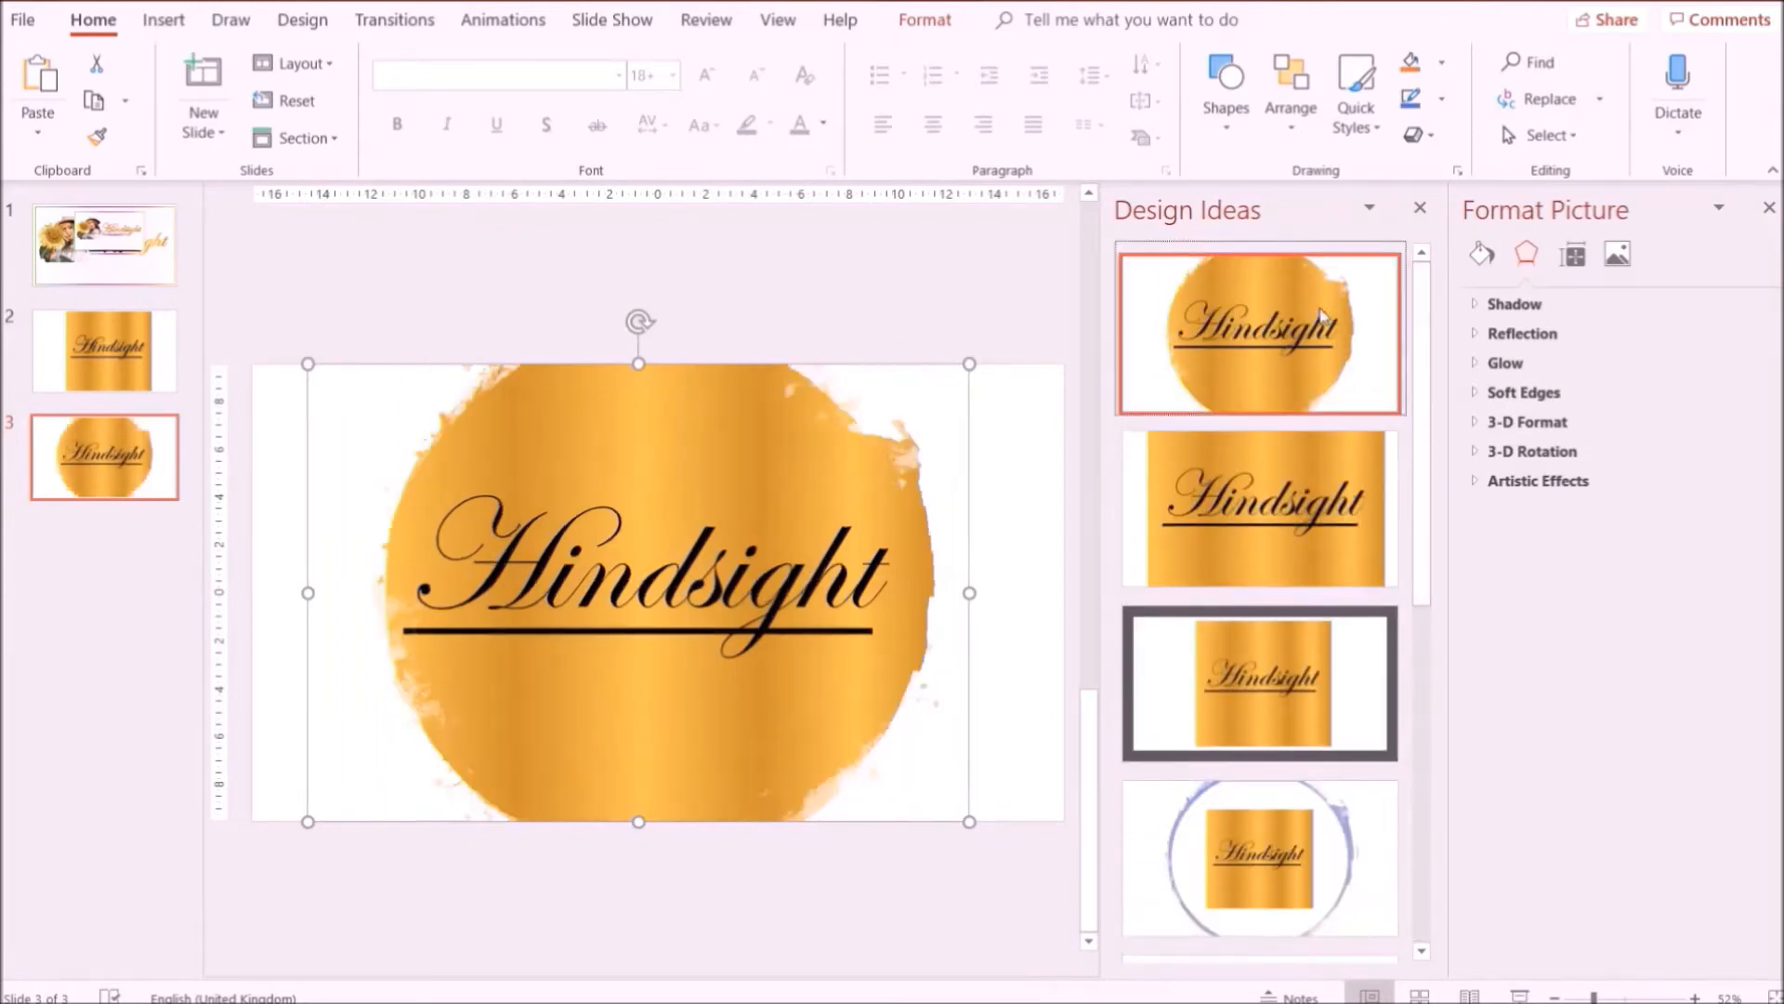
Dismiss the design suggestions and delete the second slide, the plain gold rectangle version of the Hindsight logo.
{"action": "left_click", "coordinate": [908, 828]}
{"action": "left_click", "coordinate": [1420, 210]}
{"action": "right_click", "coordinate": [183, 383]}
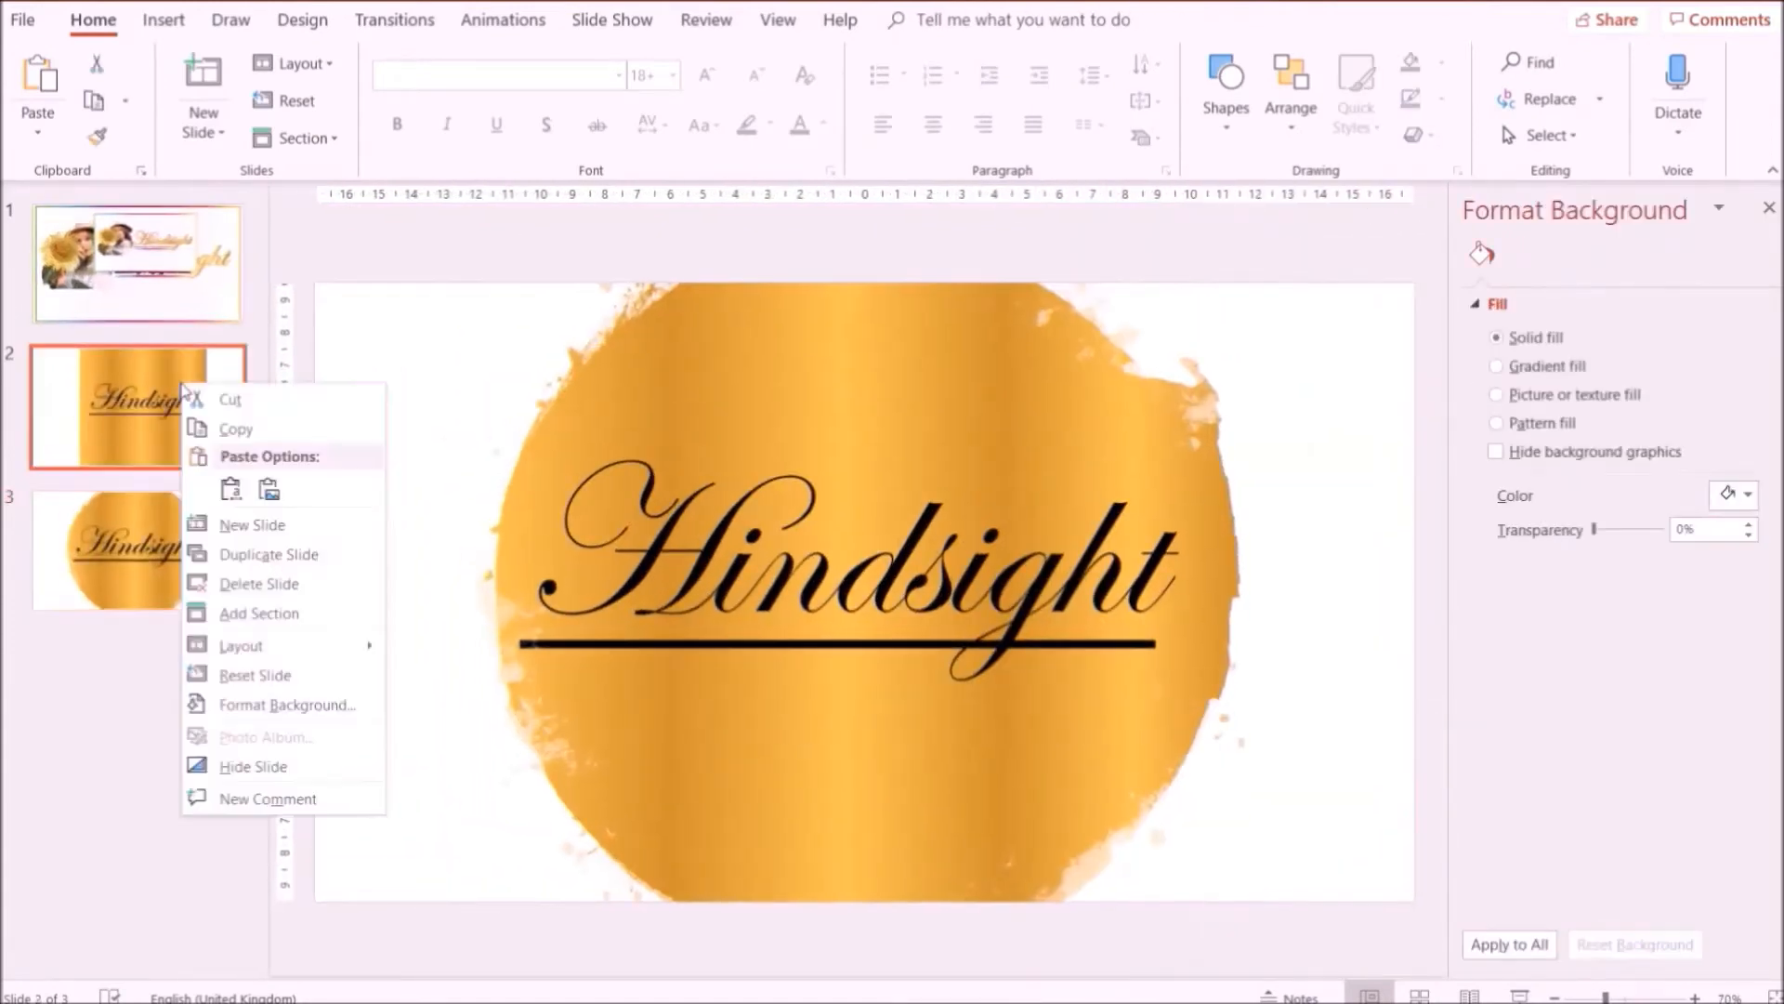
{"action": "left_click", "coordinate": [234, 583]}
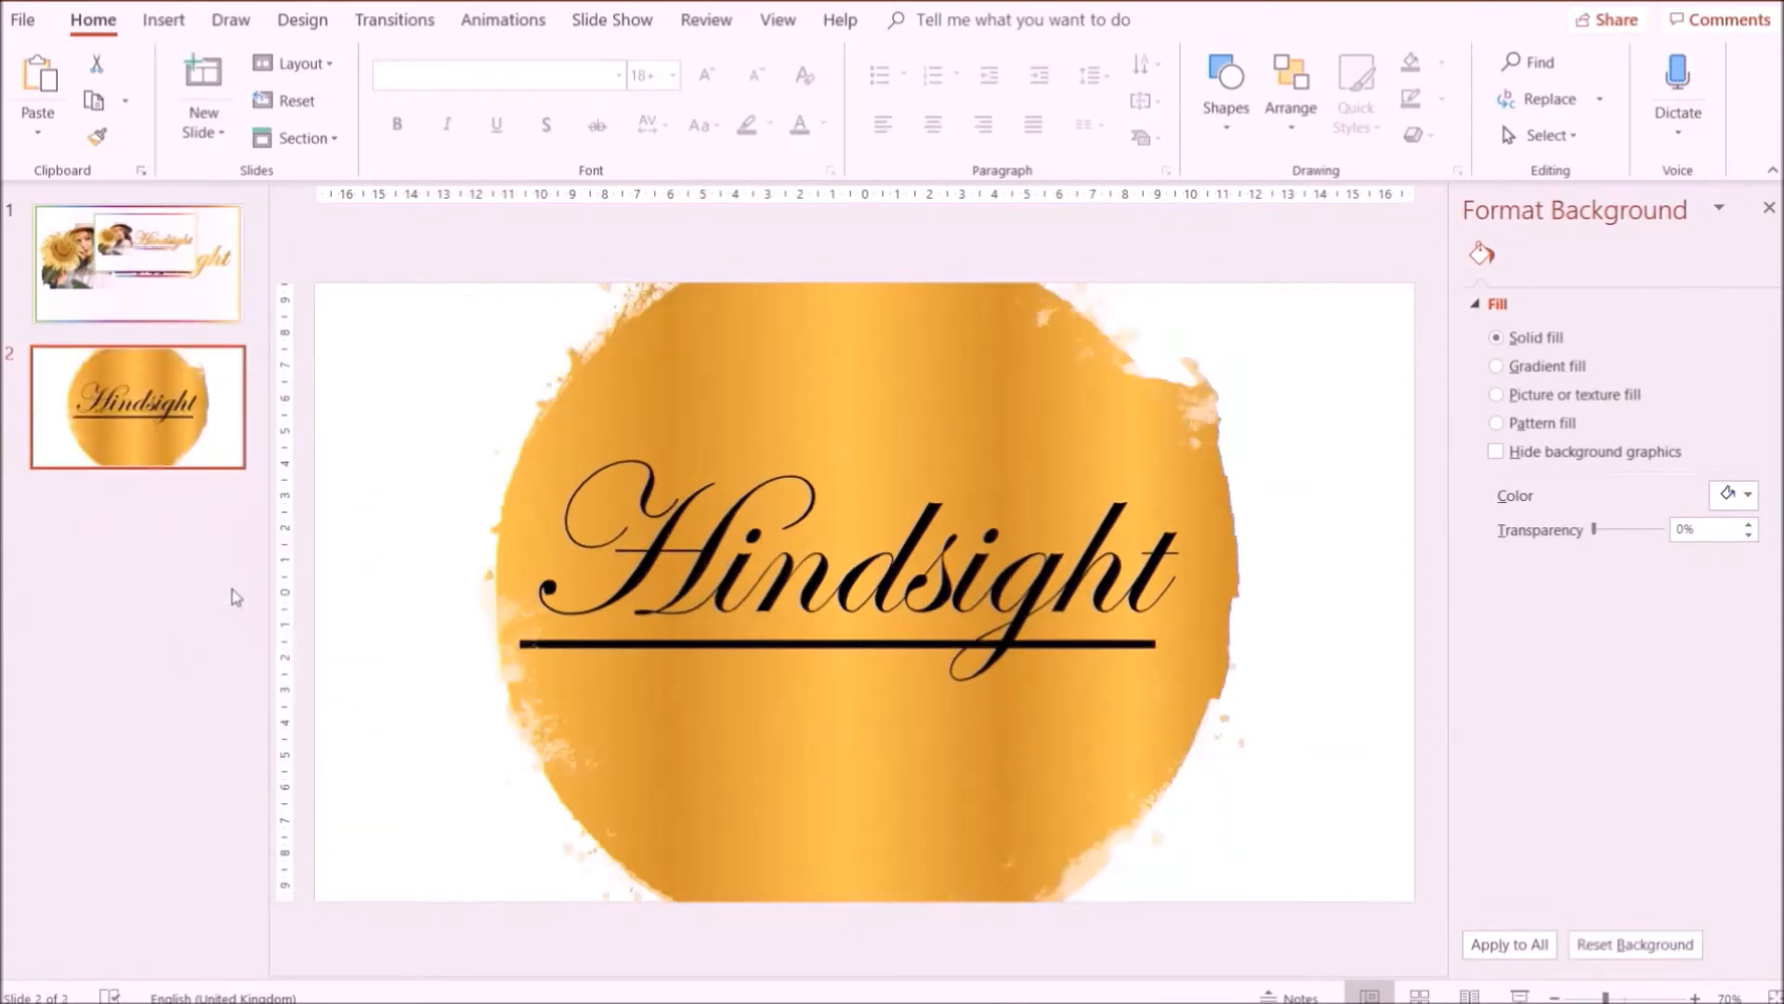
Copy the brushed-circle slide, paste it onto itself as a picture and move the picture up and left.
{"action": "right_click", "coordinate": [206, 423]}
{"action": "left_click", "coordinate": [243, 462]}
{"action": "right_click", "coordinate": [377, 428]}
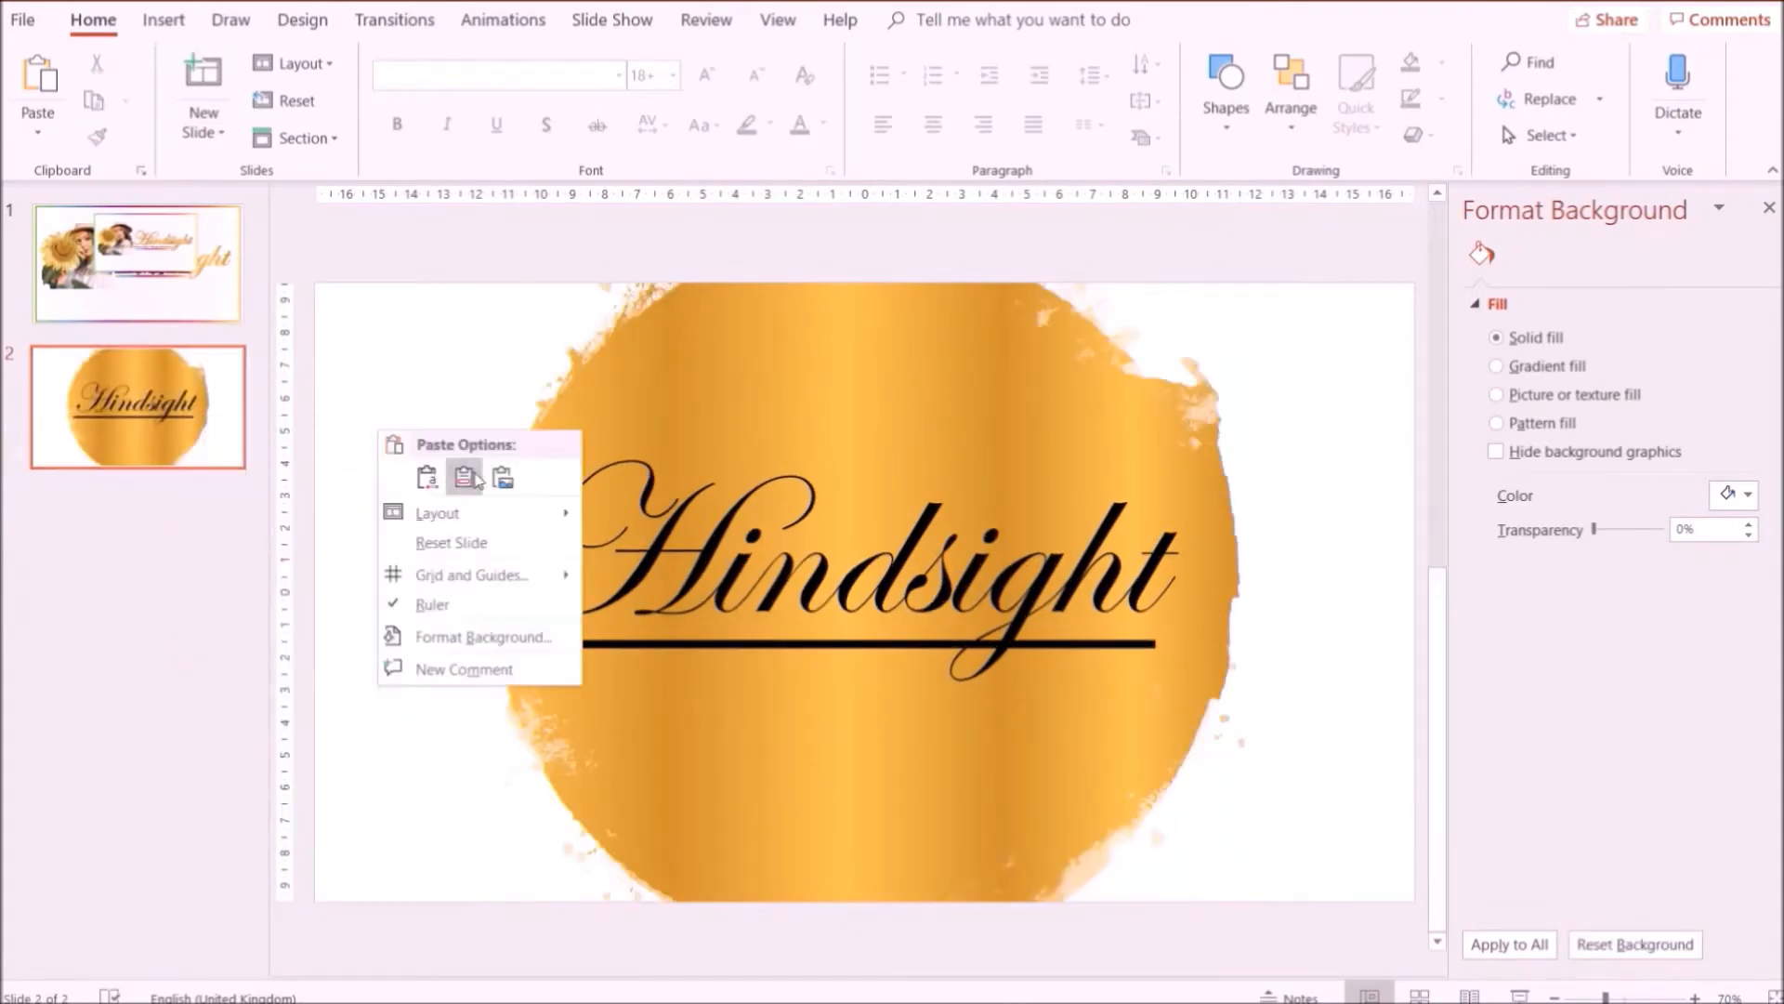
{"action": "left_click", "coordinate": [503, 474]}
{"action": "left_click_drag", "start_coordinate": [822, 591], "coordinate": [645, 553]}
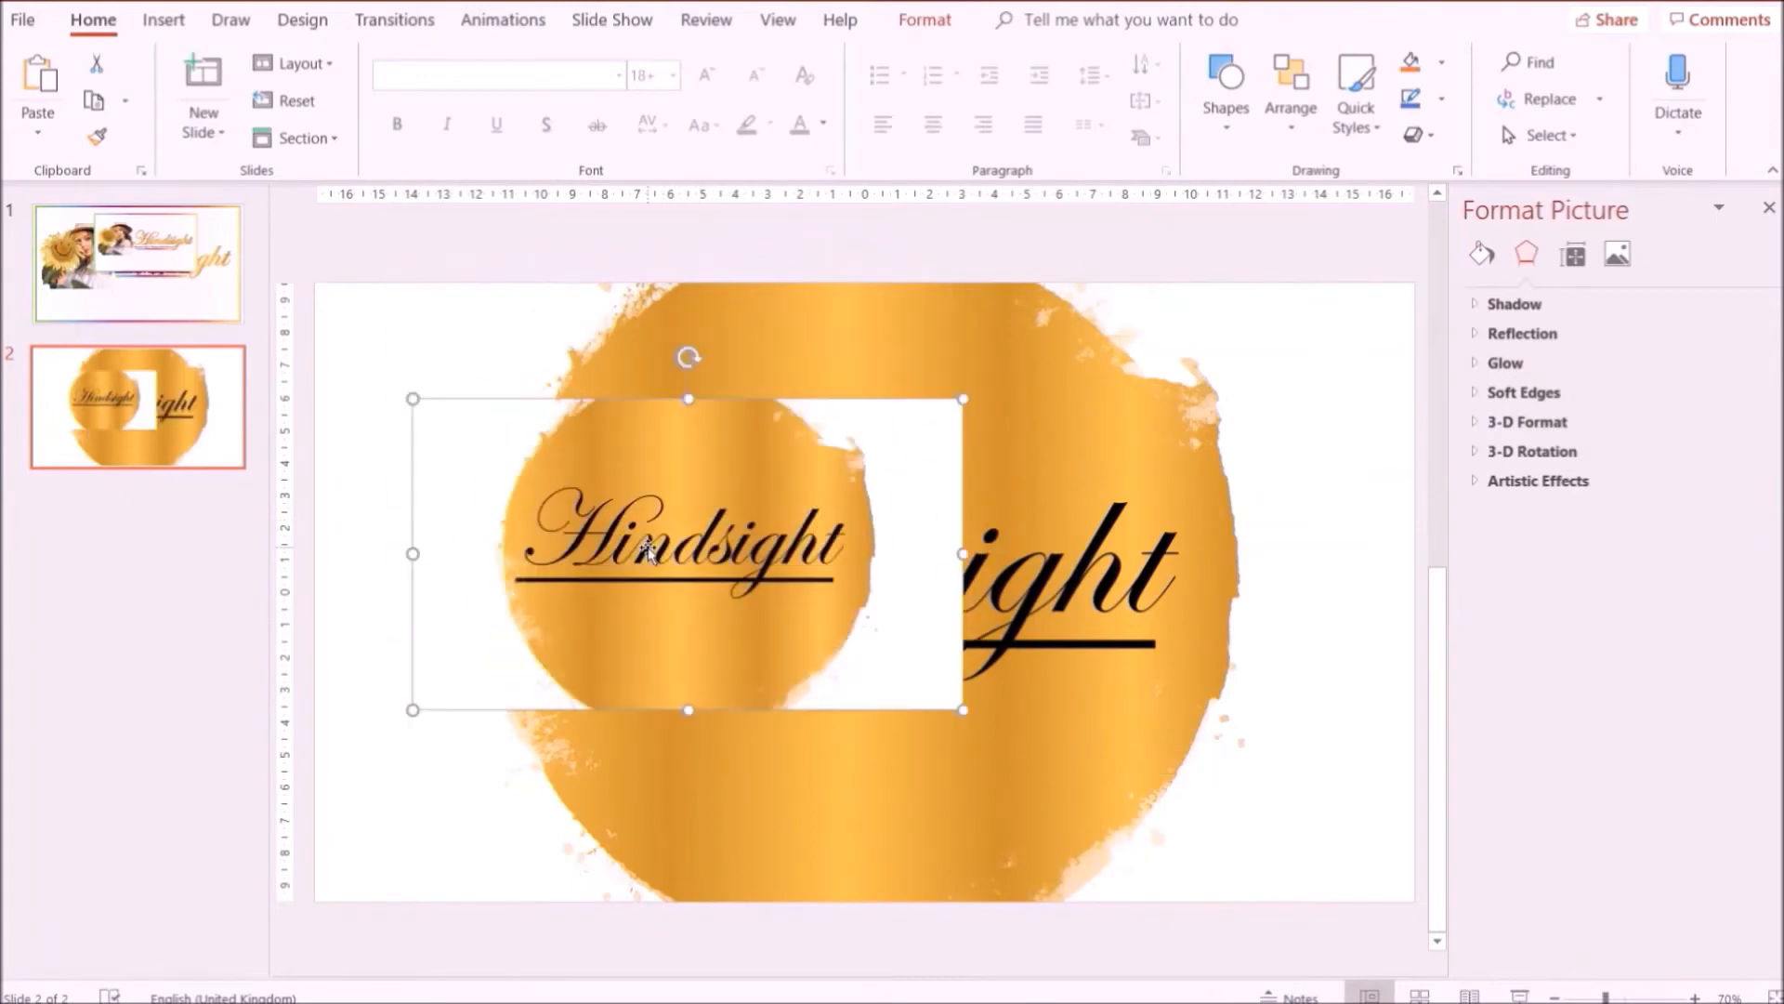
Add a new blank slide after the second slide.
{"action": "left_click", "coordinate": [170, 456]}
{"action": "right_click", "coordinate": [170, 456]}
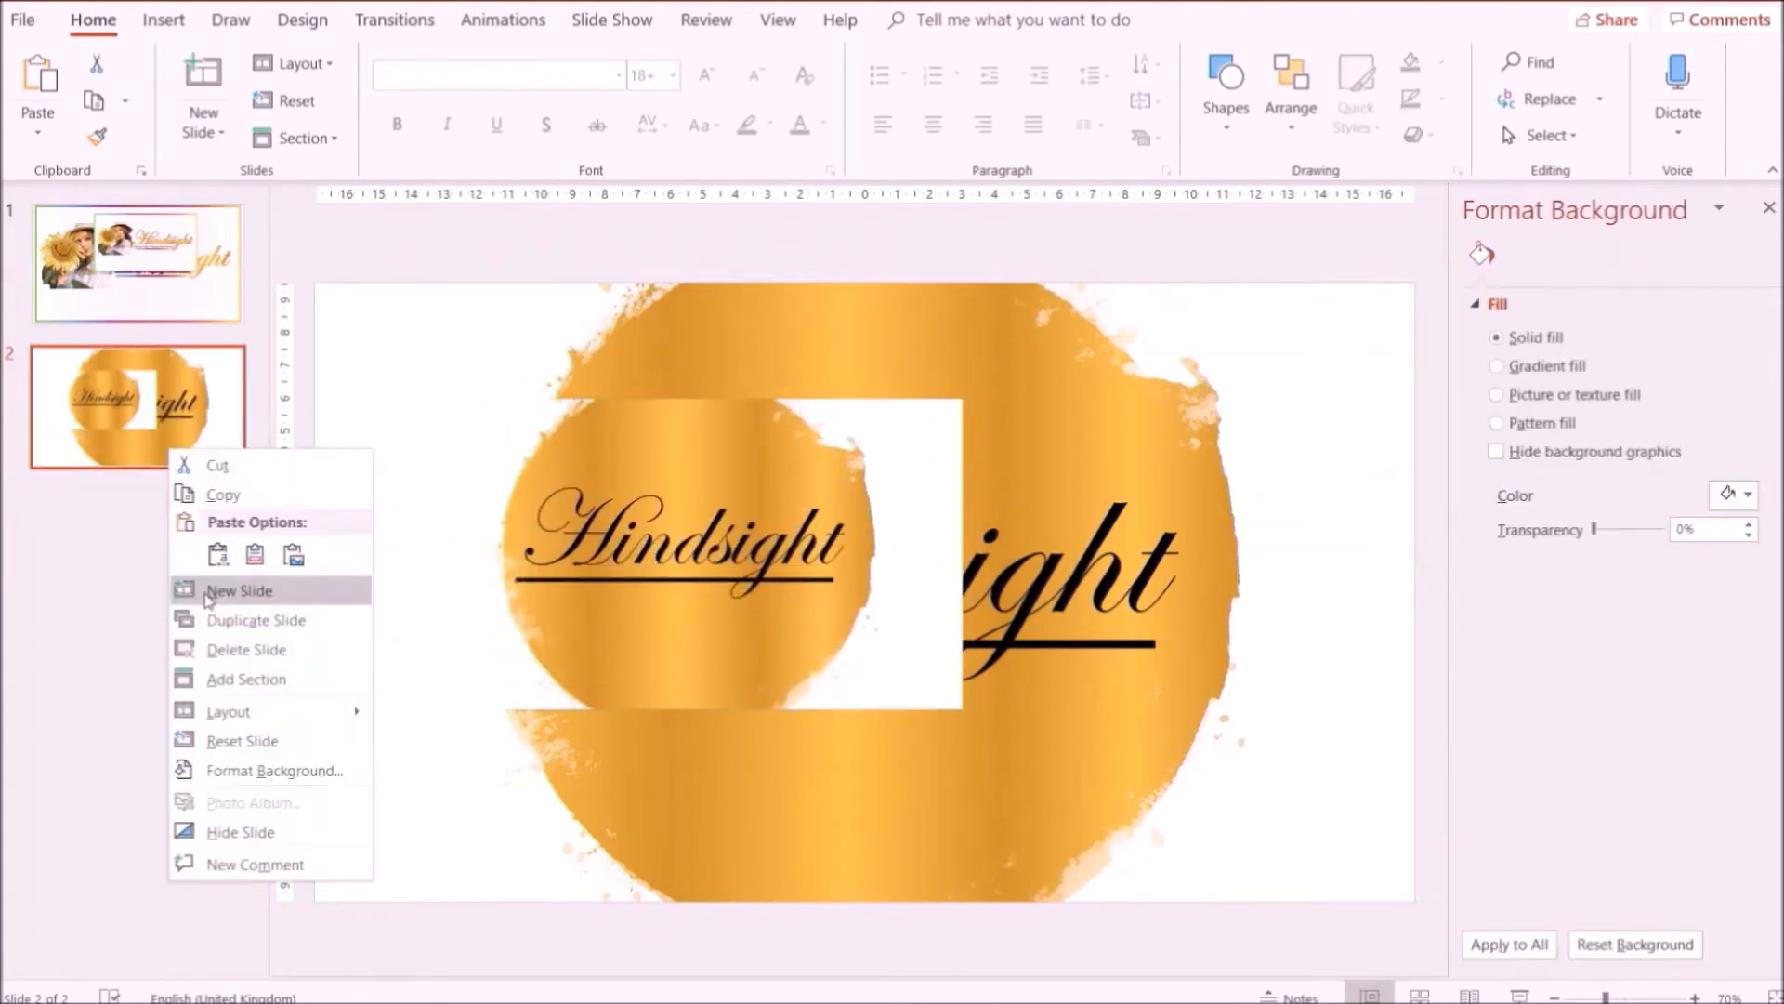
{"action": "left_click", "coordinate": [208, 593]}
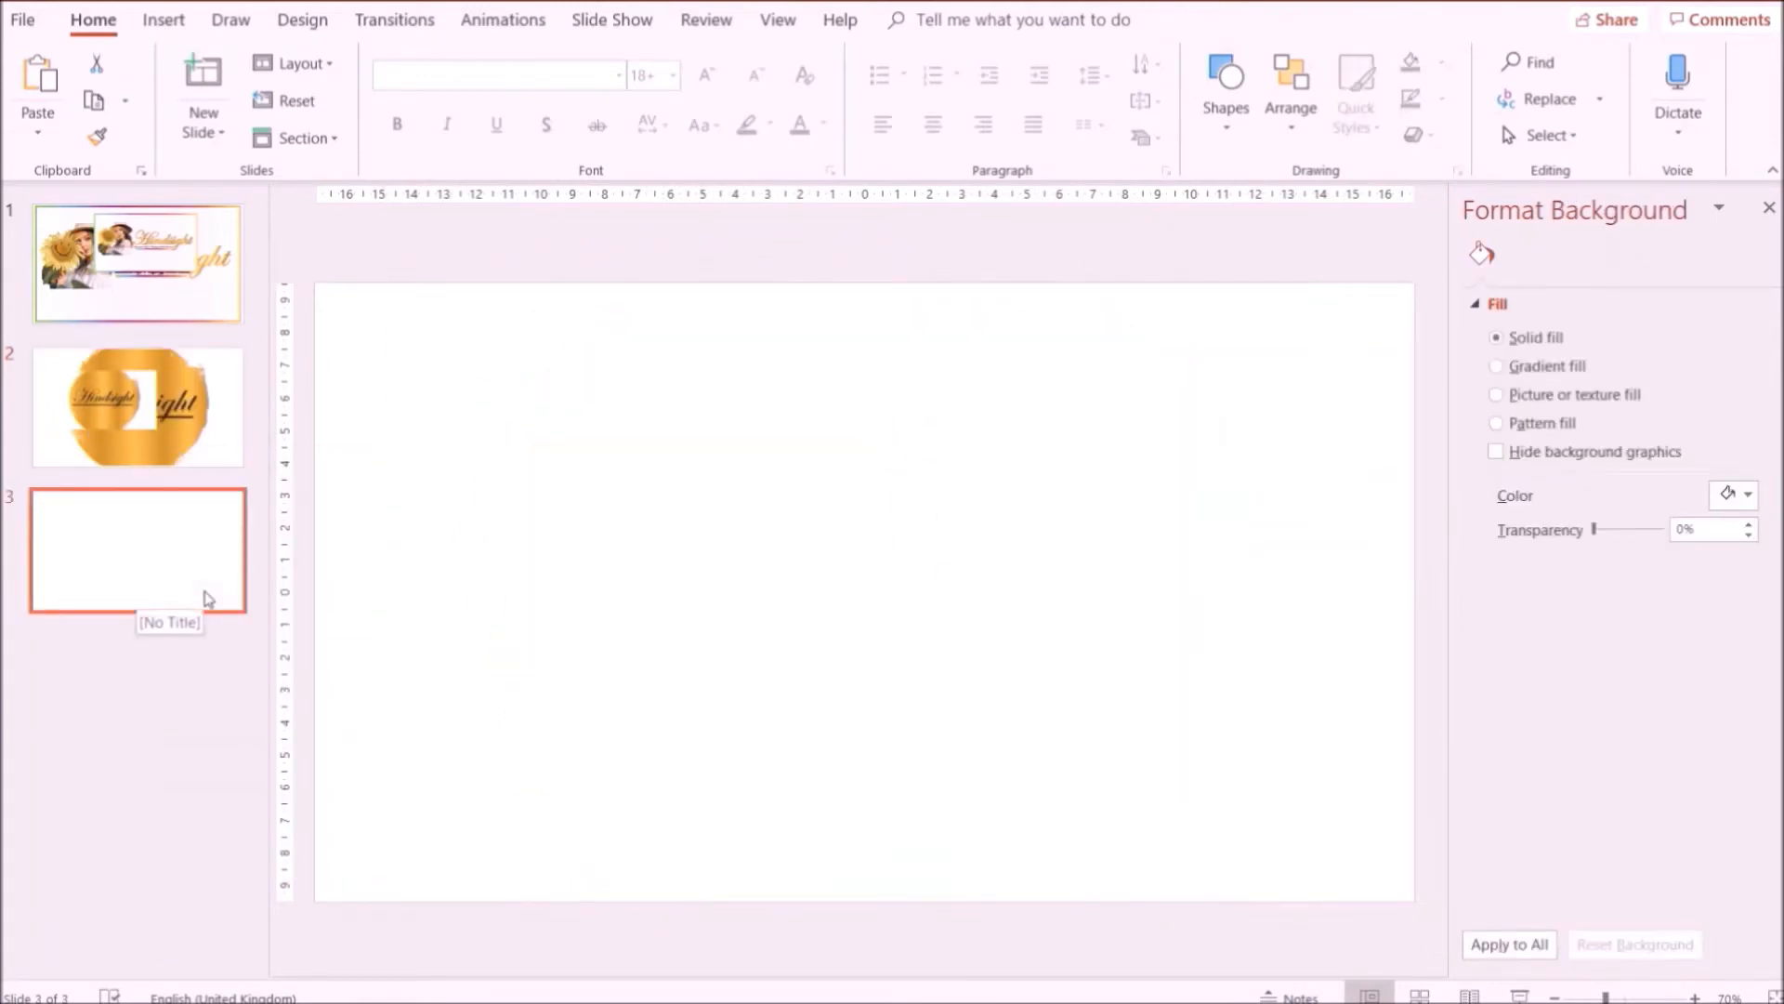
Handwrite "Hindsight" with the gold pen across the third slide and convert the ink to text.
{"action": "left_click", "coordinate": [230, 19]}
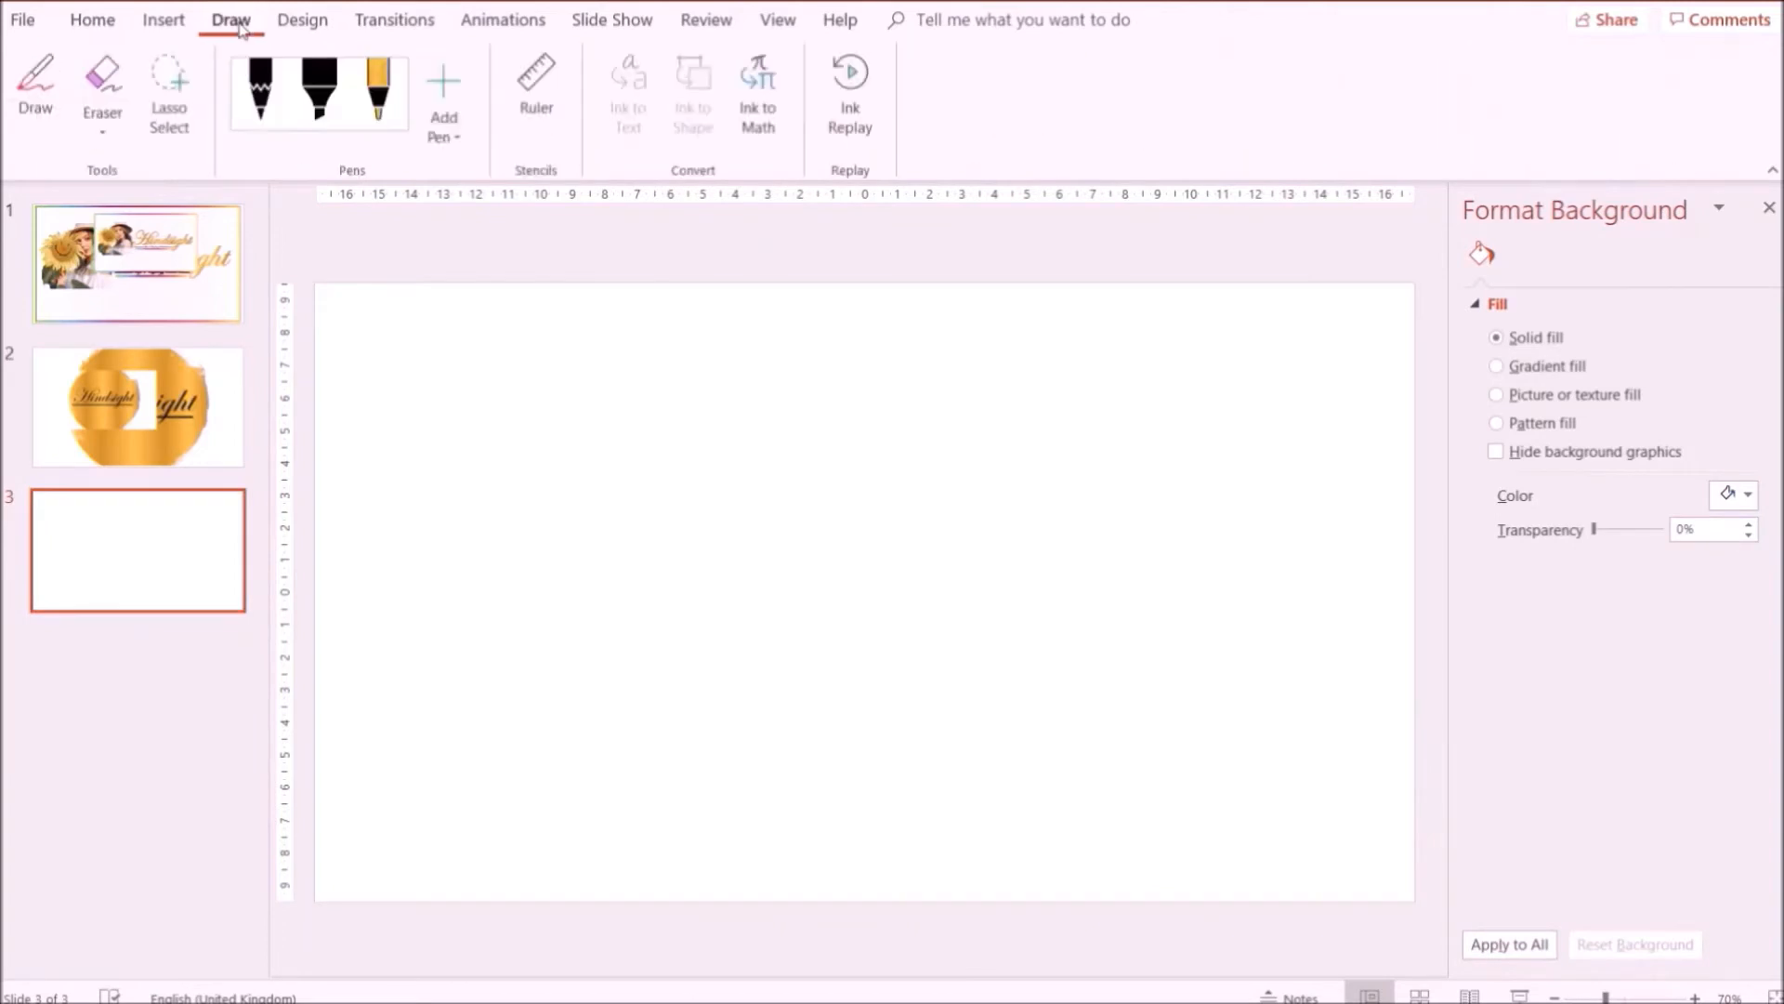
{"action": "left_click", "coordinate": [382, 90]}
{"action": "mouse_move", "coordinate": [512, 461]}
{"action": "left_mouse_down"}
{"action": "mouse_move", "coordinate": [531, 676]}
{"action": "mouse_move", "coordinate": [629, 557]}
{"action": "left_mouse_up"}
{"action": "mouse_move", "coordinate": [630, 448]}
{"action": "left_mouse_down"}
{"action": "mouse_move", "coordinate": [658, 671]}
{"action": "mouse_move", "coordinate": [792, 661]}
{"action": "left_mouse_up"}
{"action": "left_click_drag", "start_coordinate": [871, 562], "coordinate": [874, 646]}
{"action": "left_click_drag", "start_coordinate": [883, 437], "coordinate": [878, 650]}
{"action": "left_click_drag", "start_coordinate": [946, 534], "coordinate": [929, 632]}
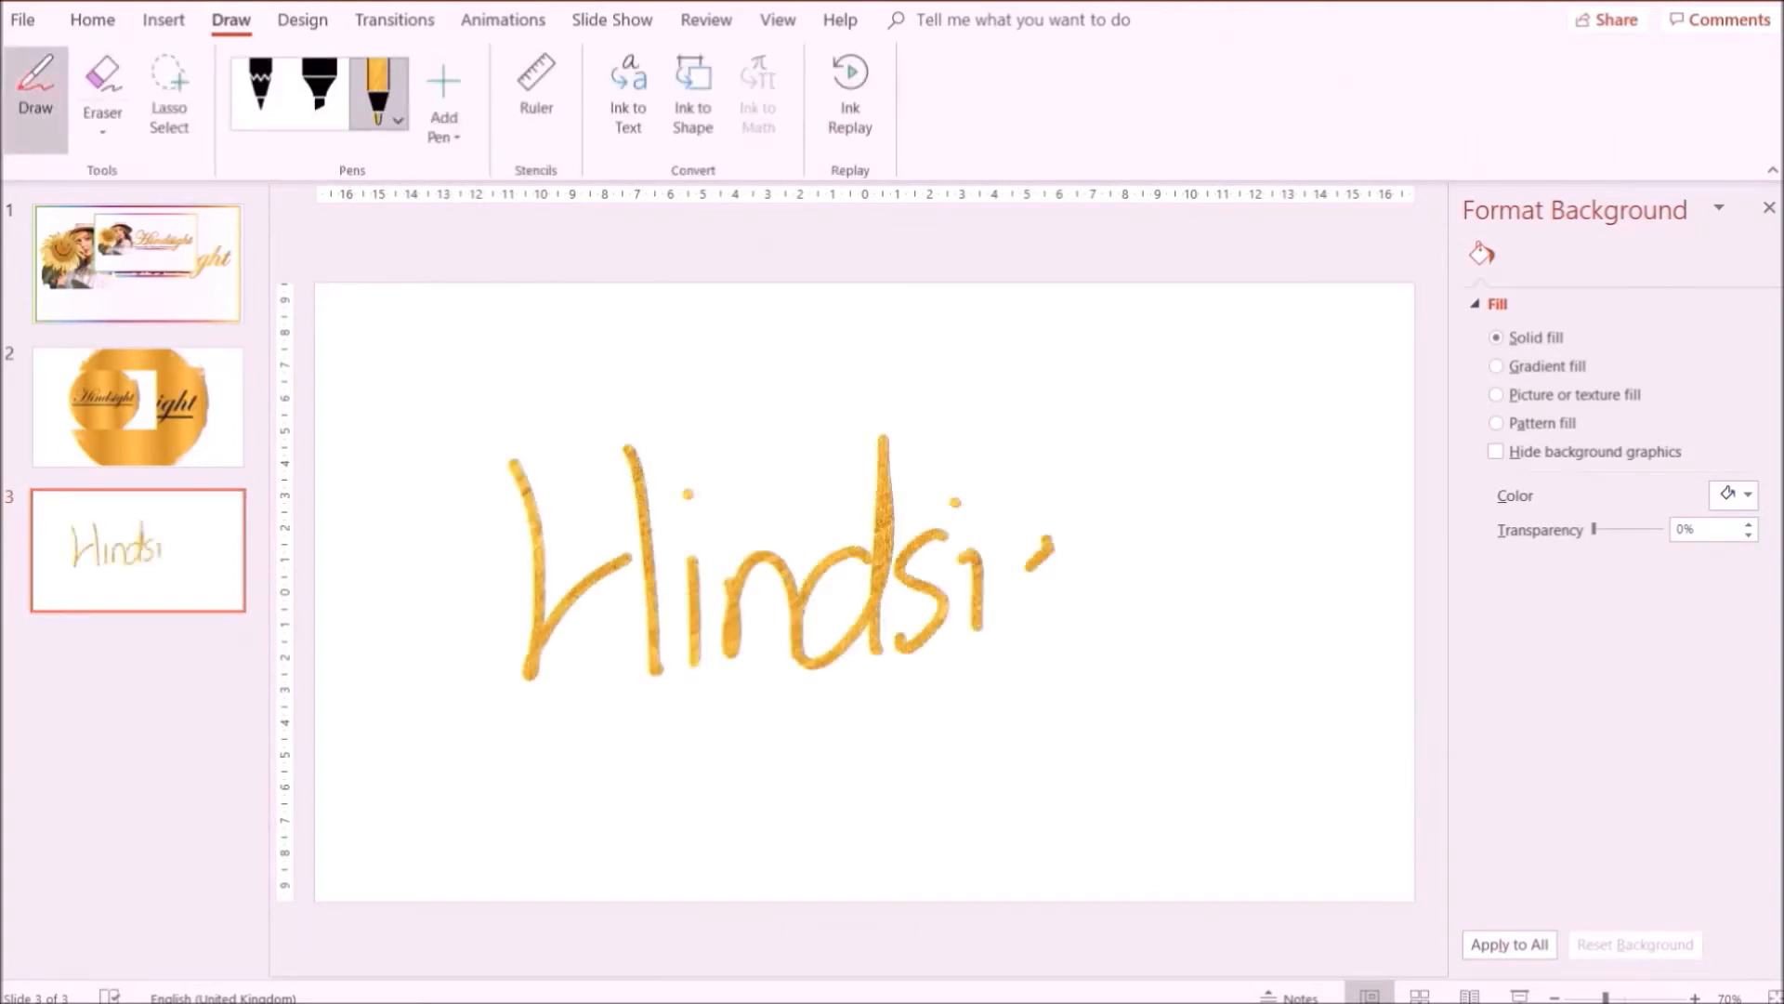
{"action": "left_click_drag", "start_coordinate": [1048, 540], "coordinate": [957, 743]}
{"action": "left_click_drag", "start_coordinate": [1080, 465], "coordinate": [1094, 662]}
{"action": "left_click_drag", "start_coordinate": [1097, 595], "coordinate": [1143, 662]}
{"action": "left_click_drag", "start_coordinate": [1173, 467], "coordinate": [1203, 636]}
{"action": "left_click_drag", "start_coordinate": [1124, 546], "coordinate": [1210, 539]}
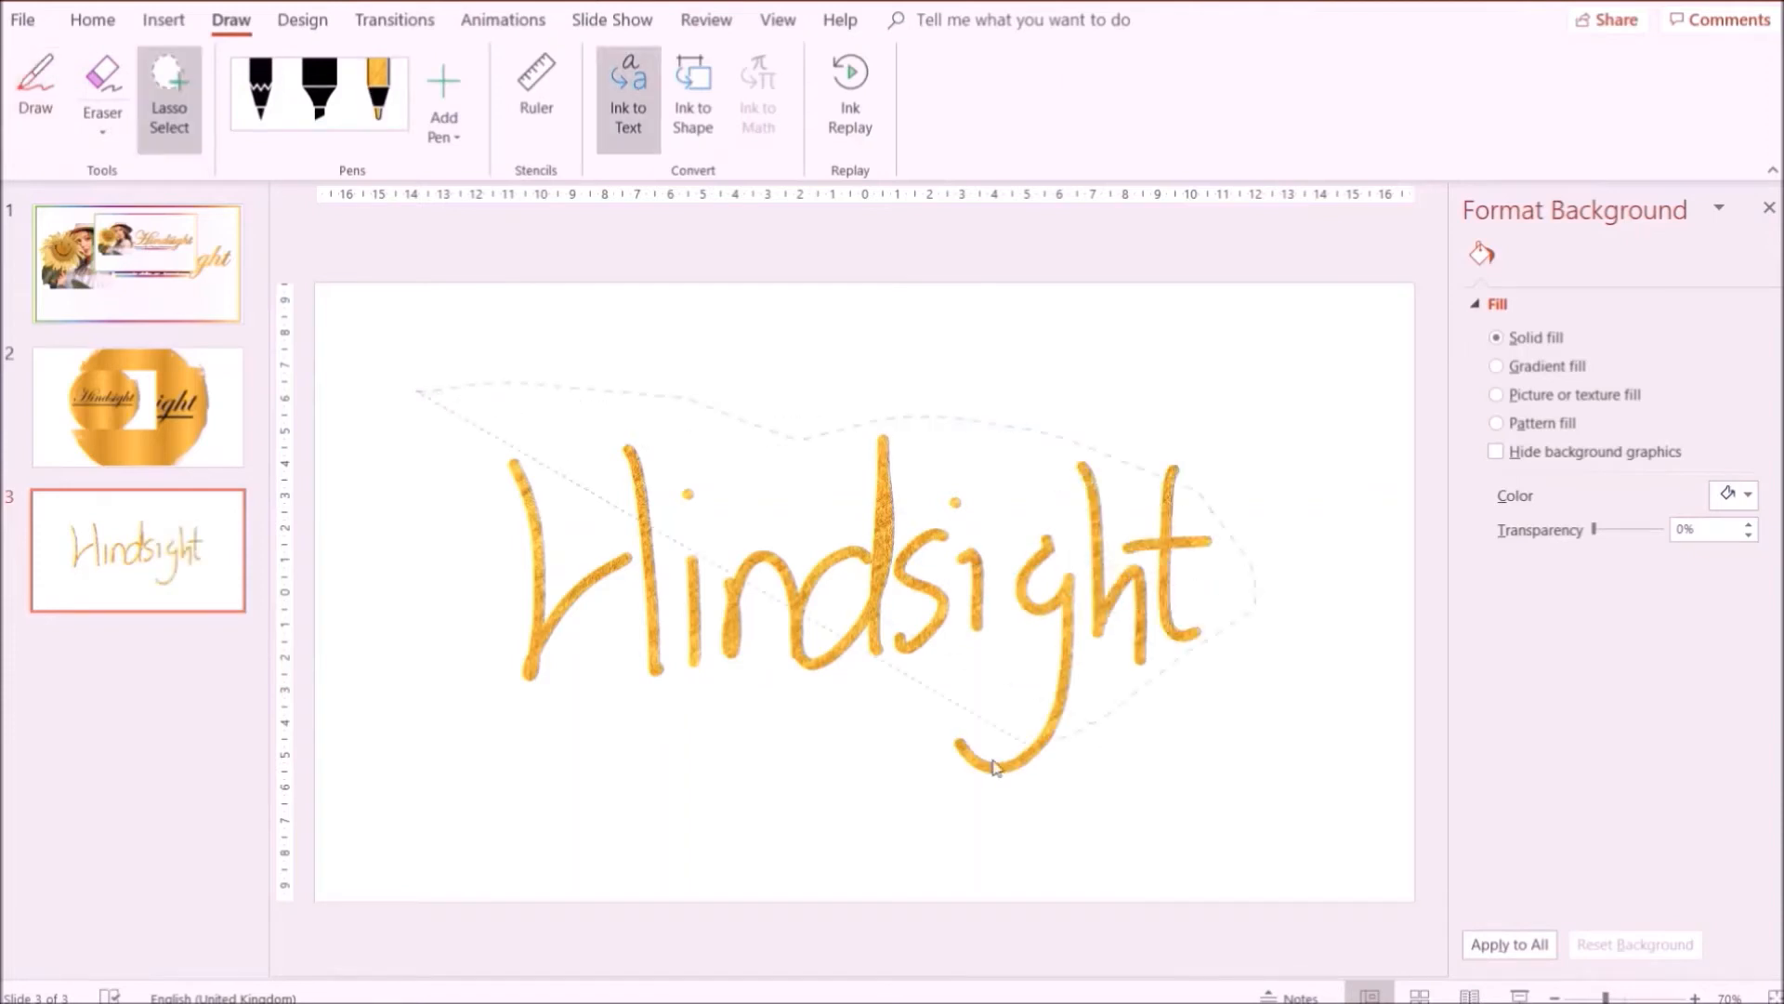
{"action": "left_click_drag", "start_coordinate": [512, 740], "coordinate": [509, 730]}
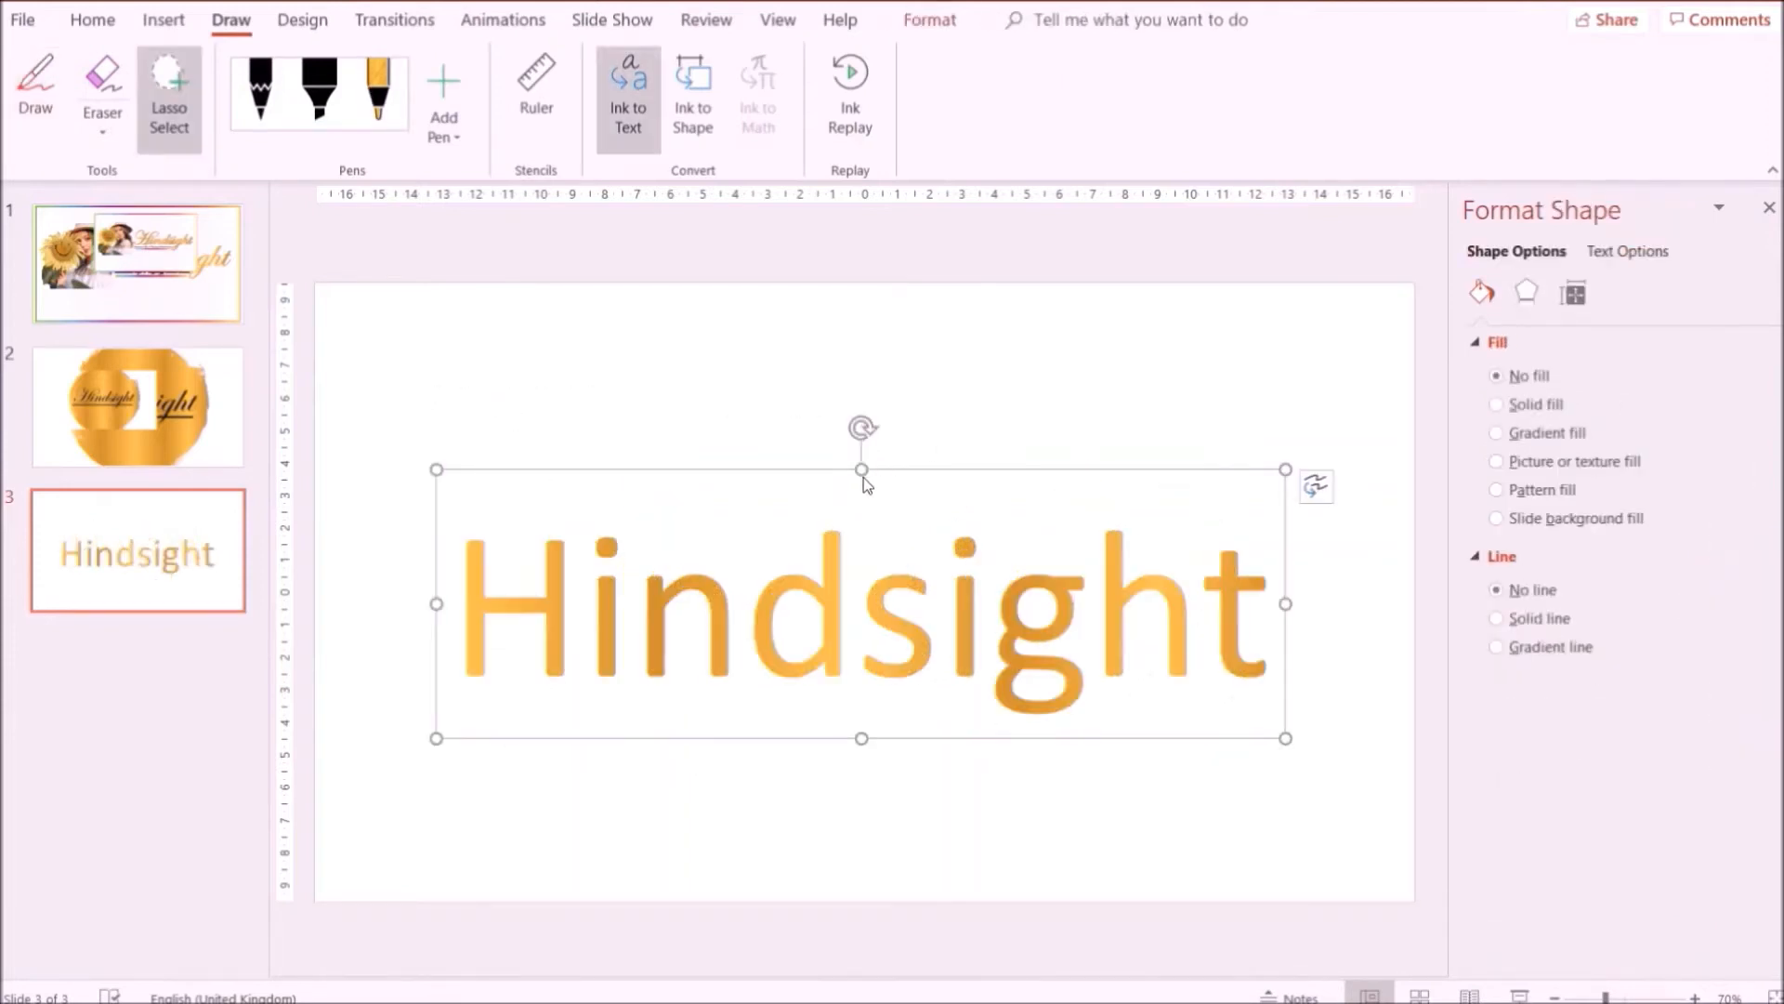
Format the converted Hindsight text in Curlz MT with bold and text shadow.
{"action": "left_click", "coordinate": [93, 20]}
{"action": "mouse_move", "coordinate": [455, 594]}
{"action": "left_mouse_down"}
{"action": "mouse_move", "coordinate": [856, 604]}
{"action": "mouse_move", "coordinate": [1319, 651]}
{"action": "left_mouse_up"}
{"action": "left_click", "coordinate": [573, 77]}
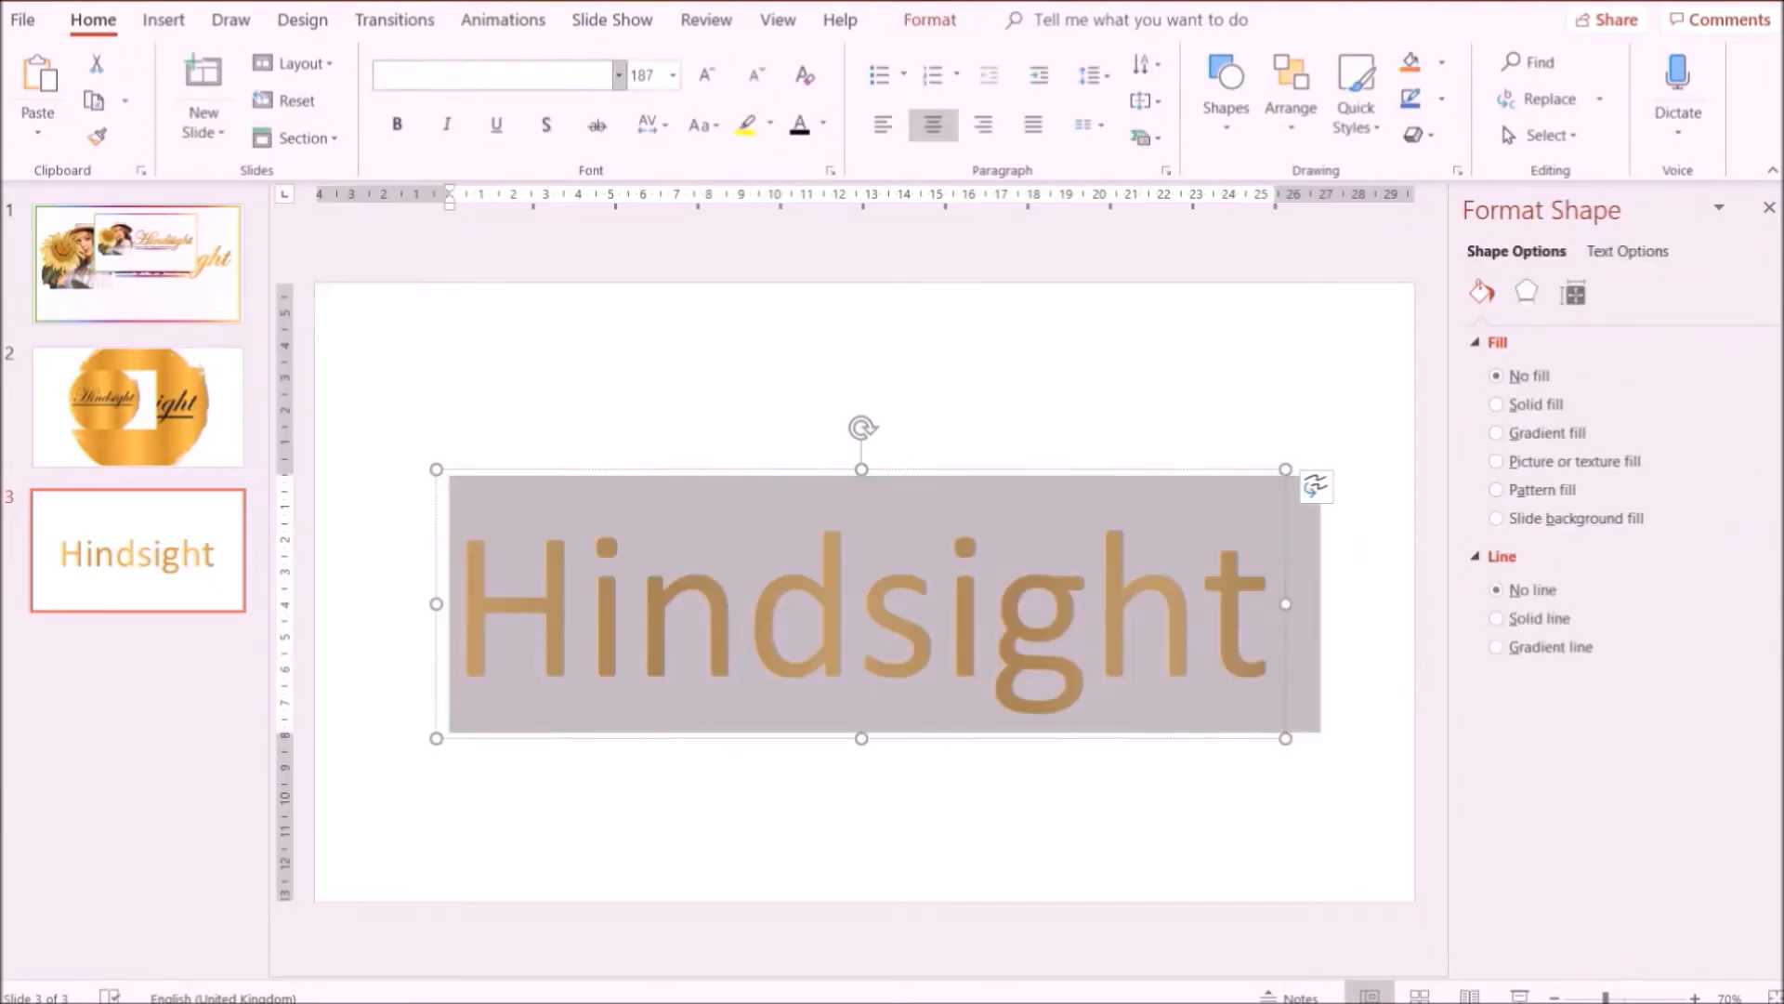
{"action": "key", "text": "Return"}
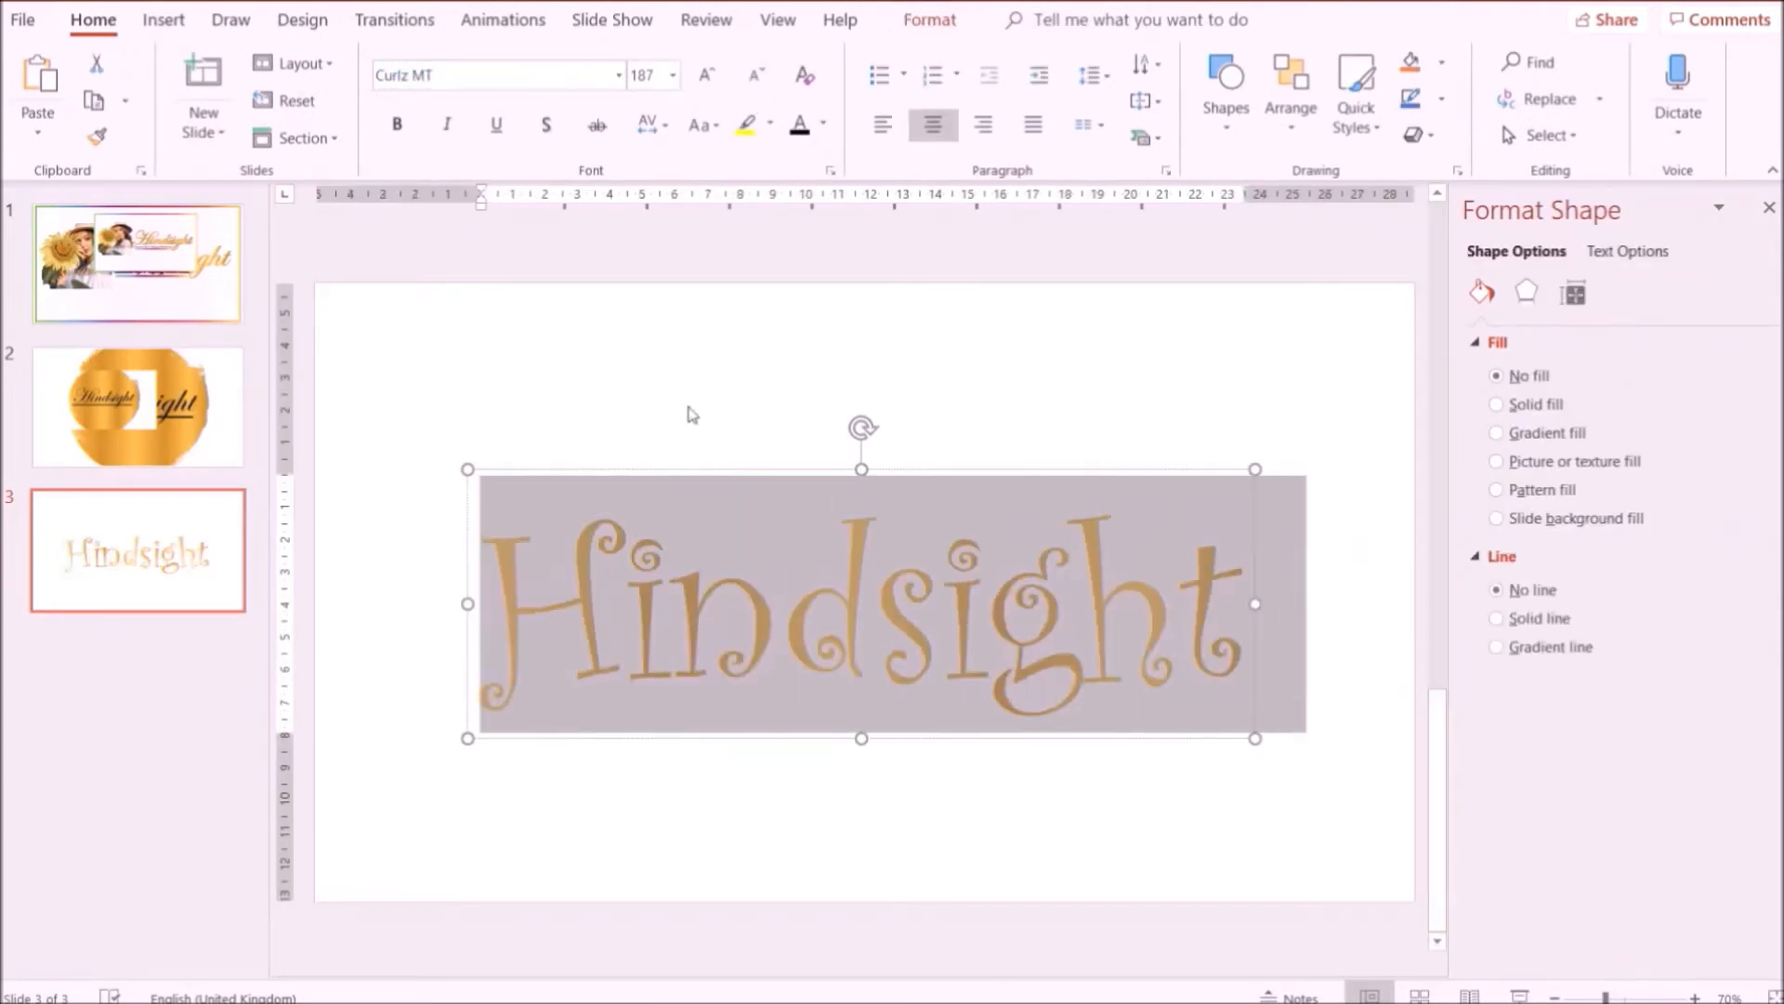
{"action": "left_click", "coordinate": [397, 125]}
{"action": "left_click", "coordinate": [546, 124]}
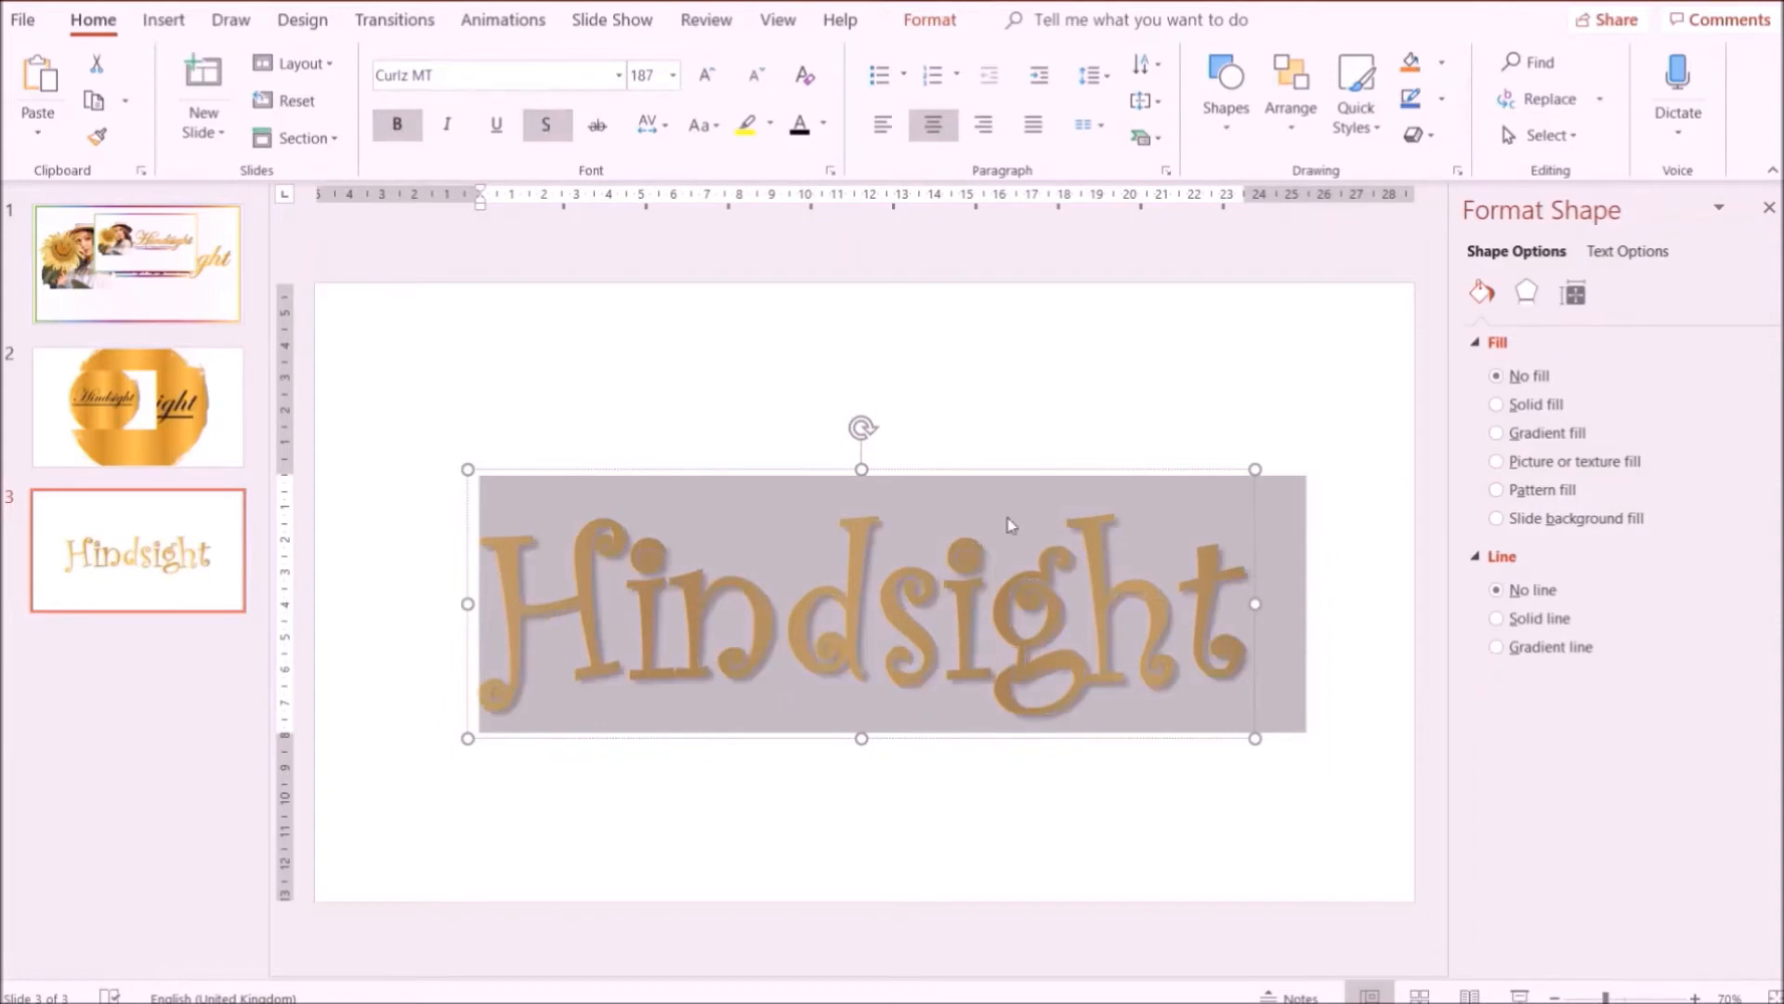
Outline the Hindsight text box with a 2¼ pt line in the long dash dot style.
{"action": "left_click", "coordinate": [967, 445]}
{"action": "left_click", "coordinate": [969, 442]}
{"action": "left_click", "coordinate": [930, 19]}
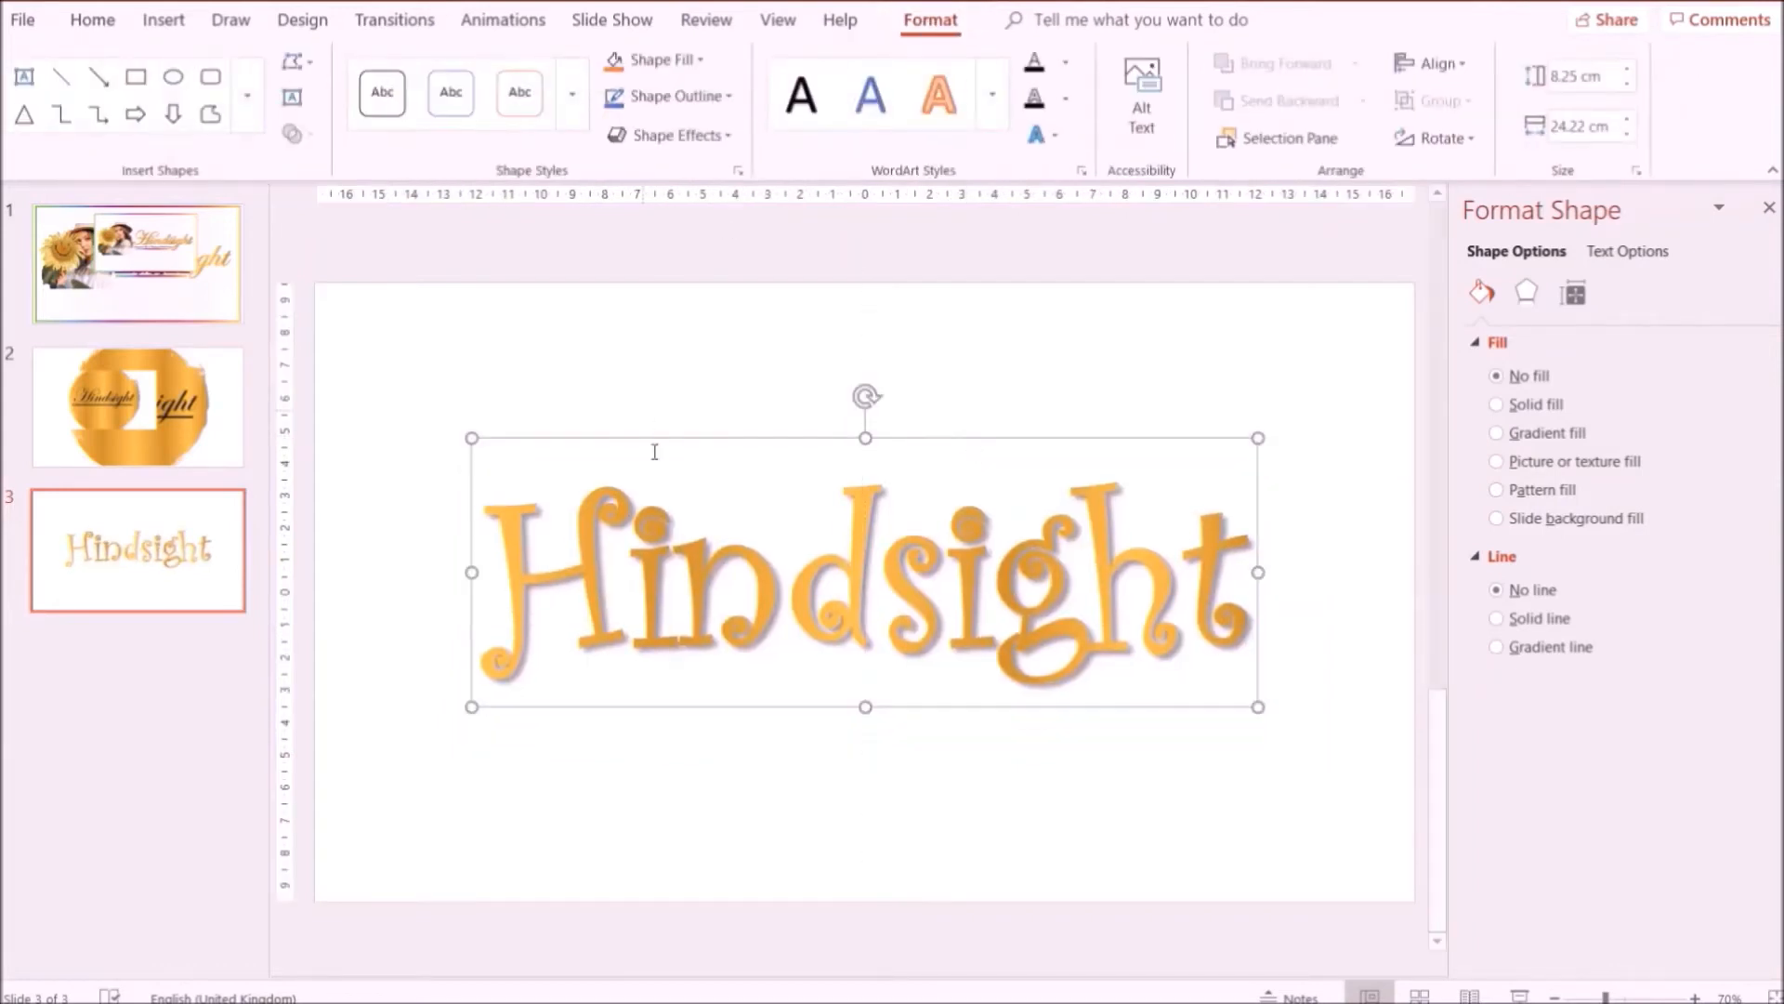
{"action": "left_click", "coordinate": [675, 95]}
{"action": "mouse_move", "coordinate": [697, 403]}
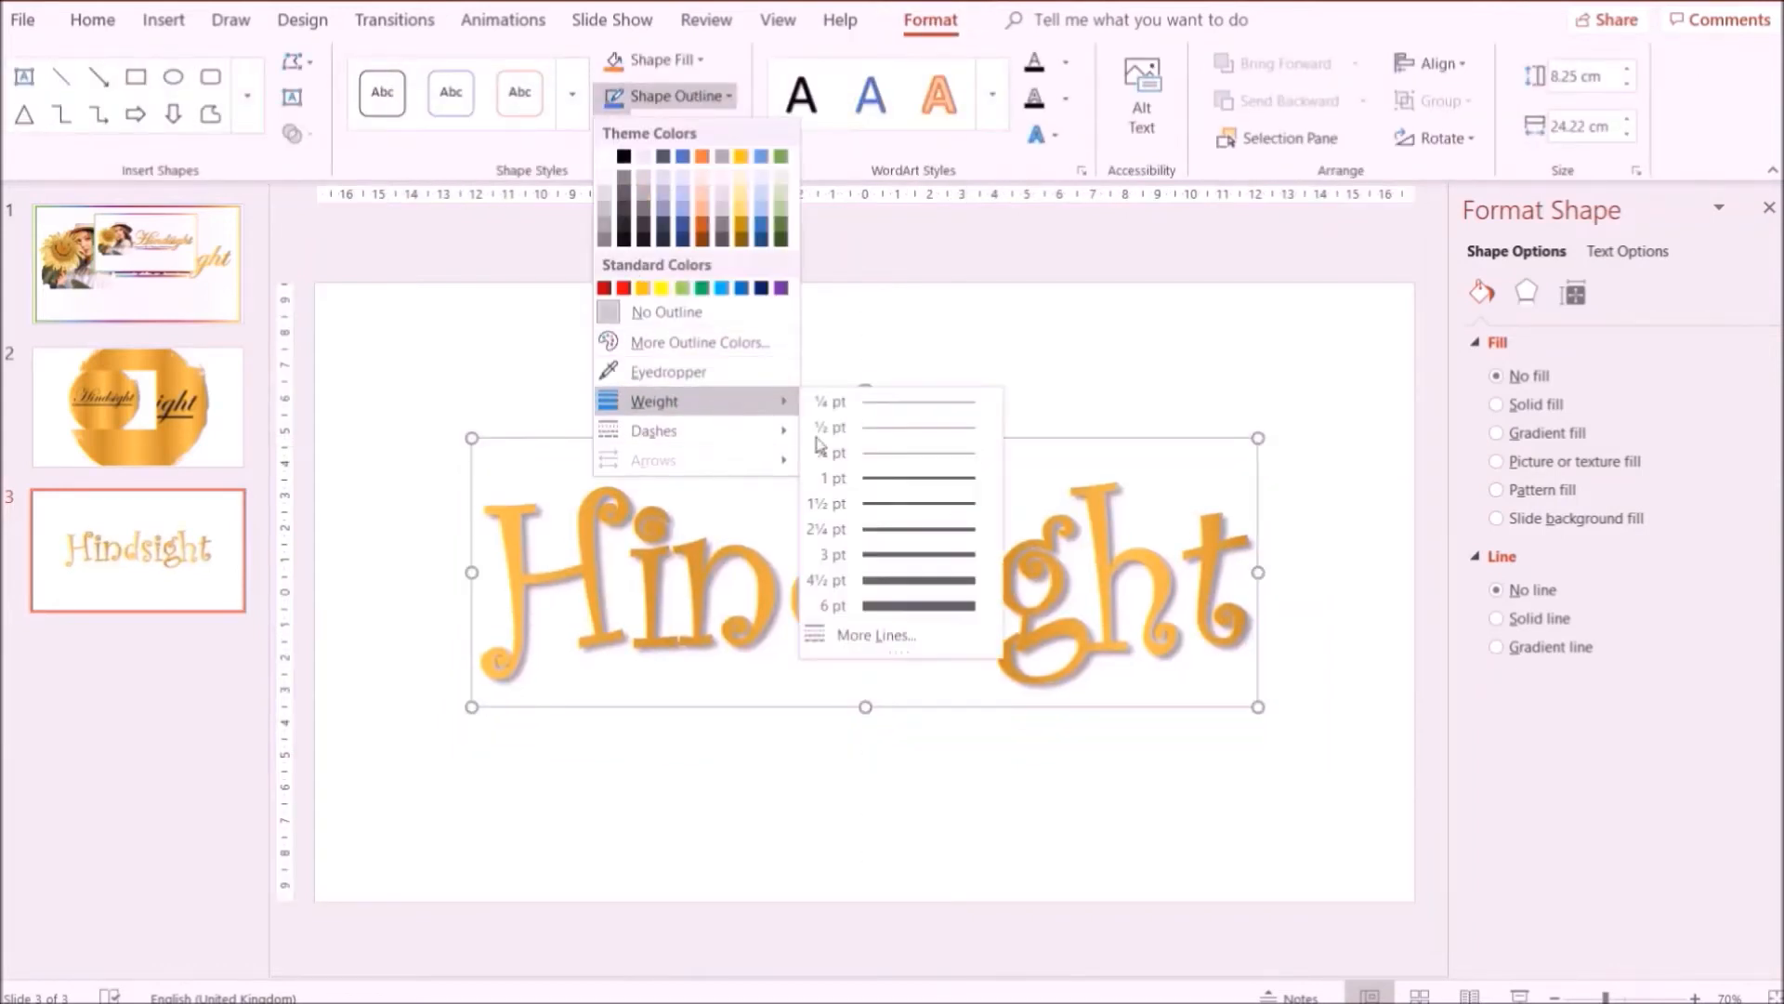
{"action": "left_click", "coordinate": [885, 526]}
{"action": "left_click", "coordinate": [675, 95]}
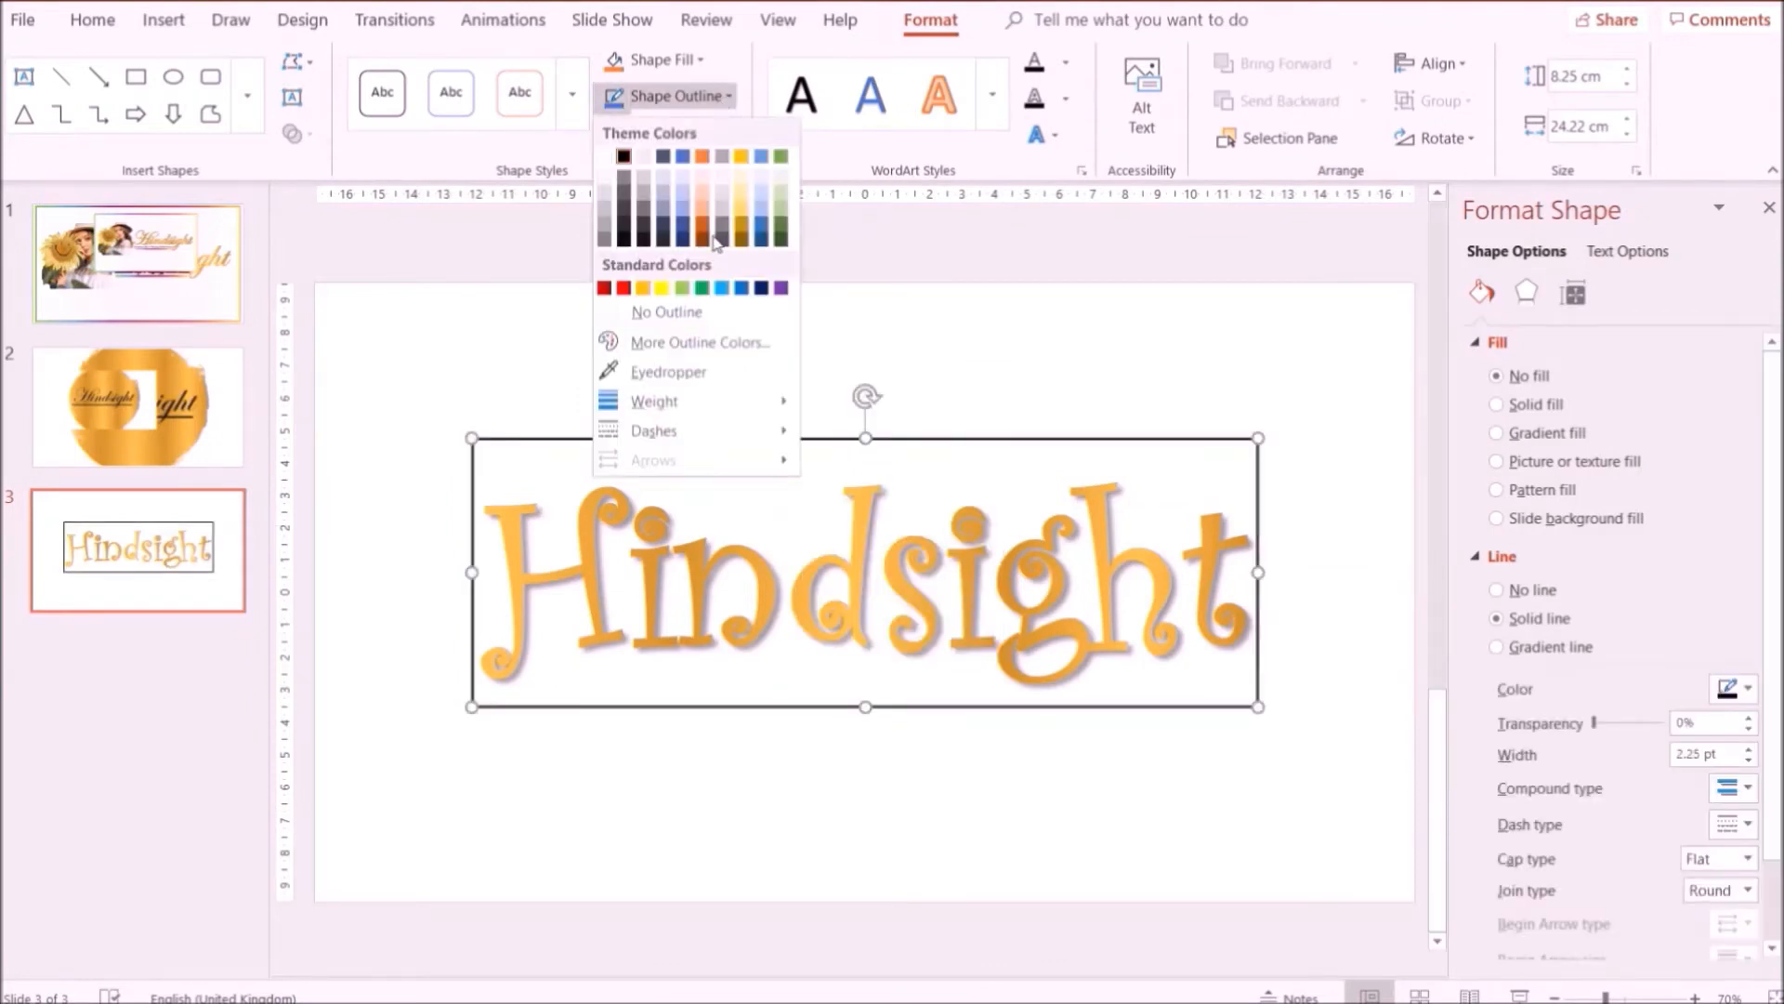
{"action": "mouse_move", "coordinate": [769, 433]}
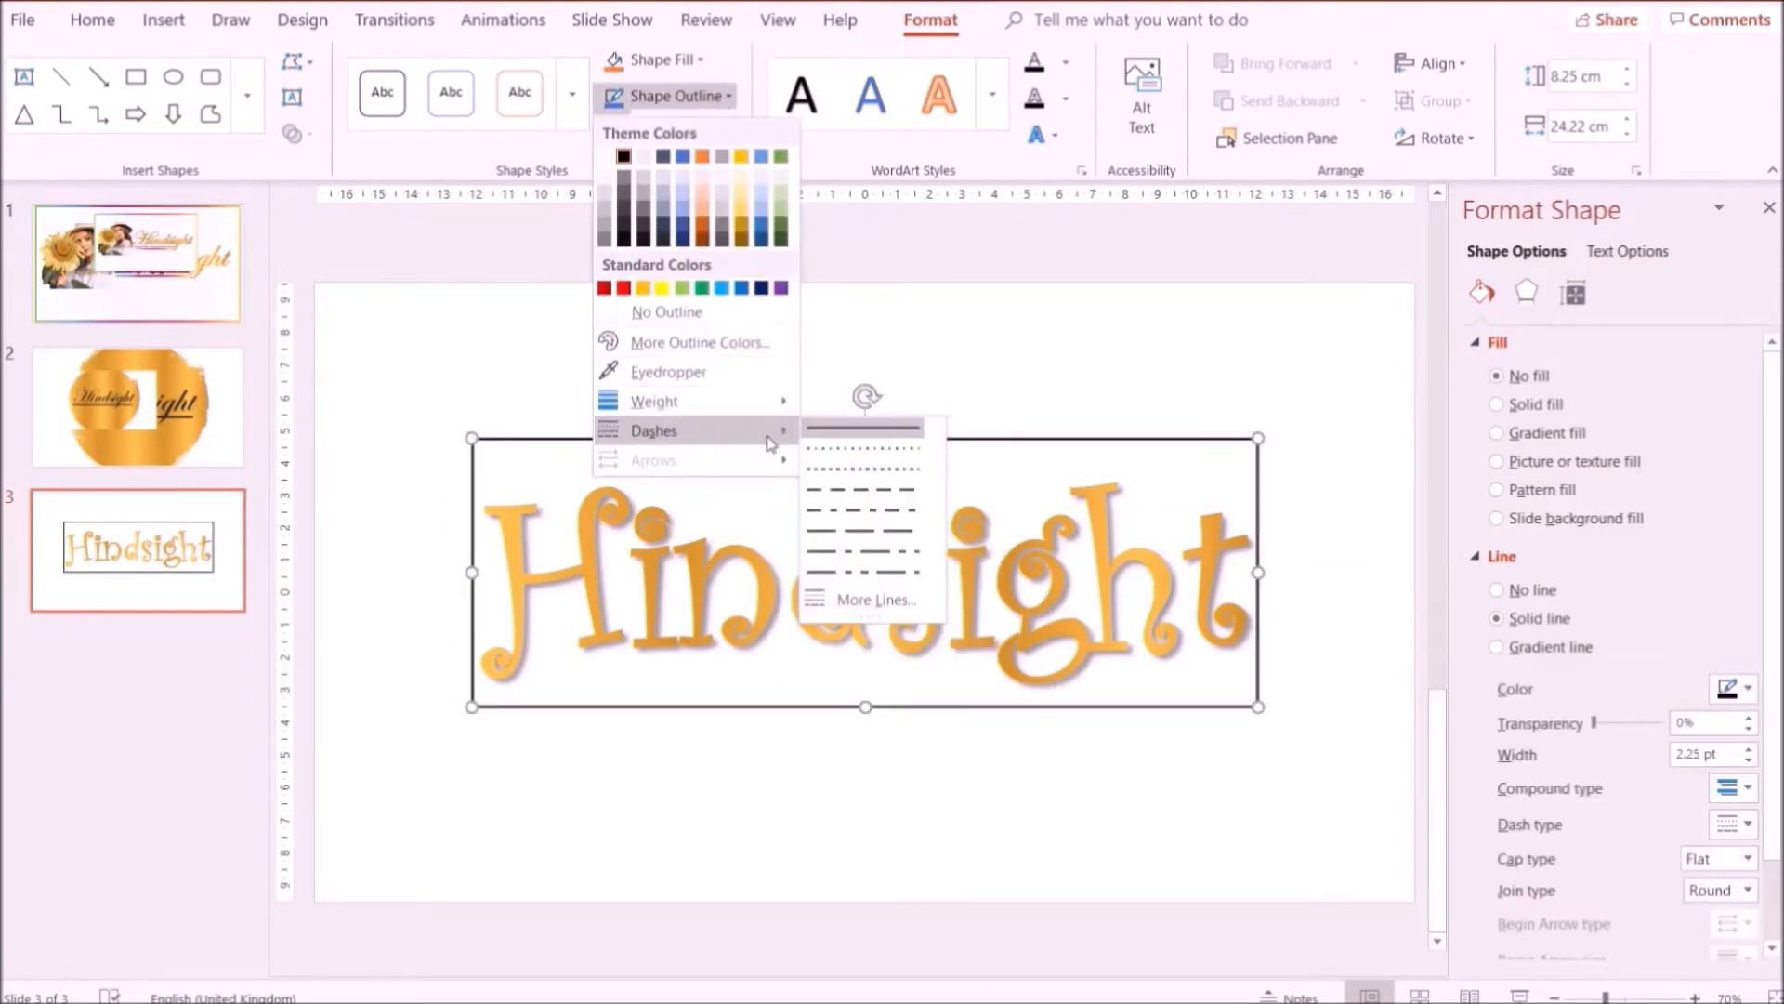
{"action": "left_click", "coordinate": [870, 552]}
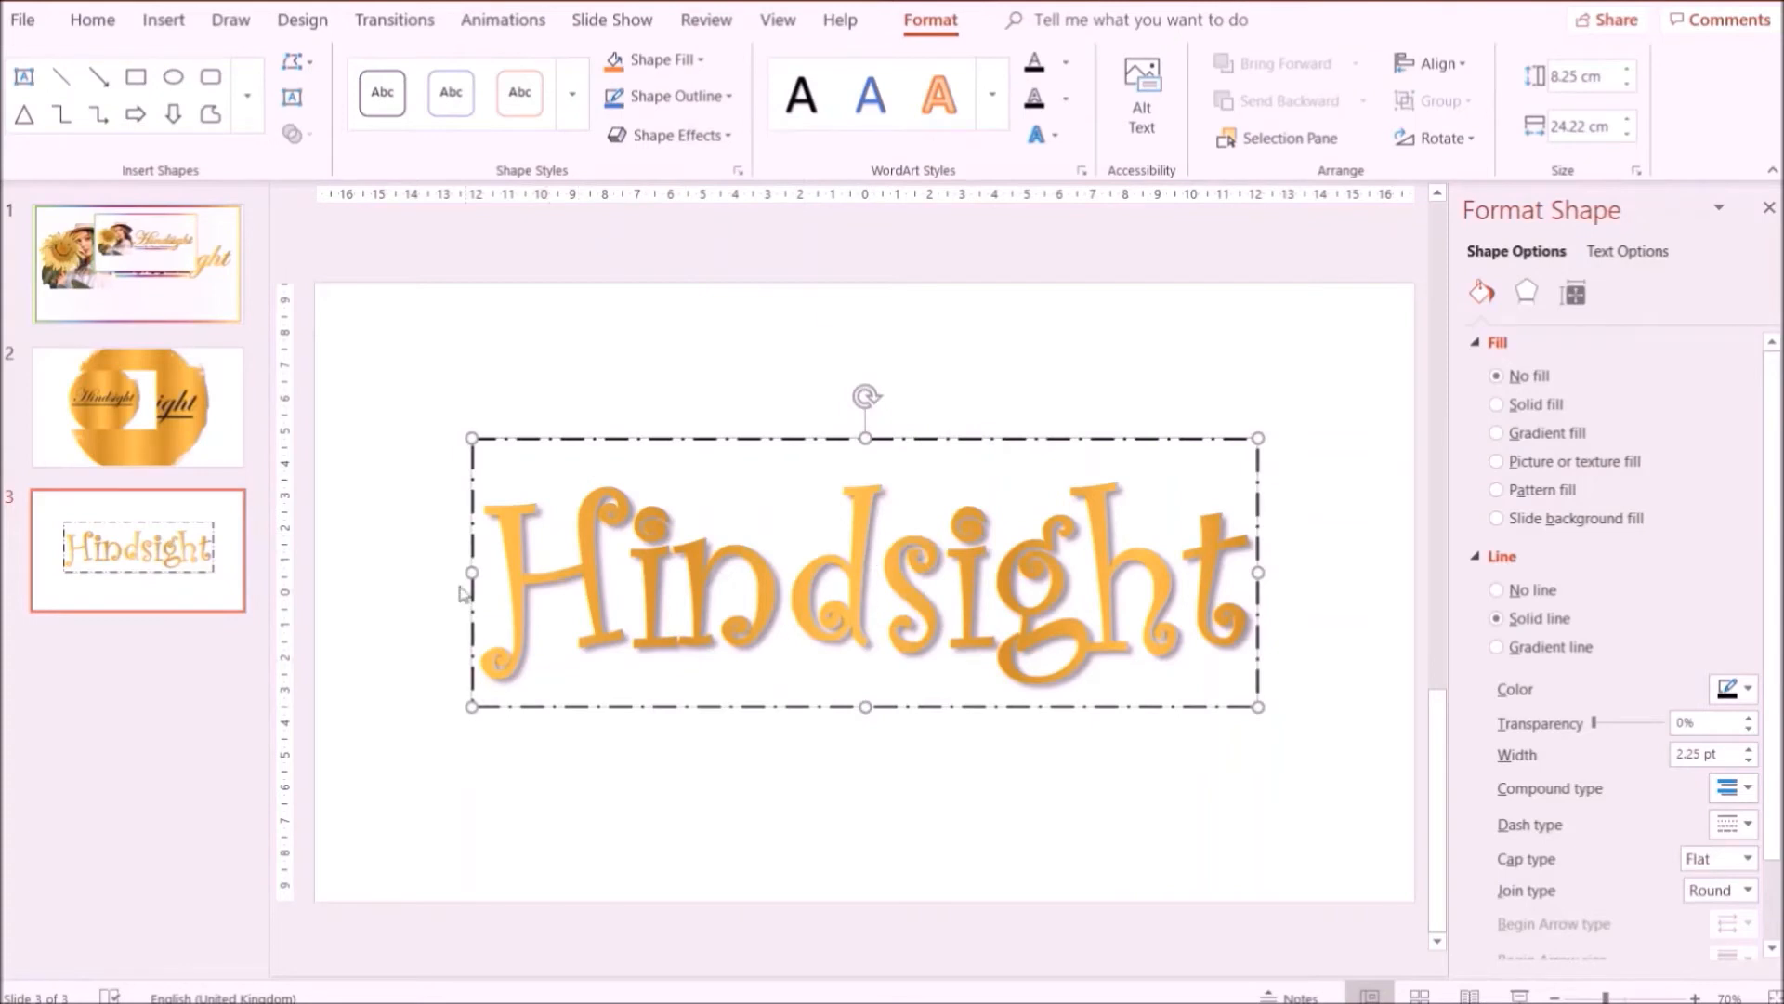
Widen the Hindsight text box to about 27.8 cm, centred on the slide, and colour its outline dark gold.
{"action": "left_click_drag", "start_coordinate": [472, 573], "coordinate": [356, 572]}
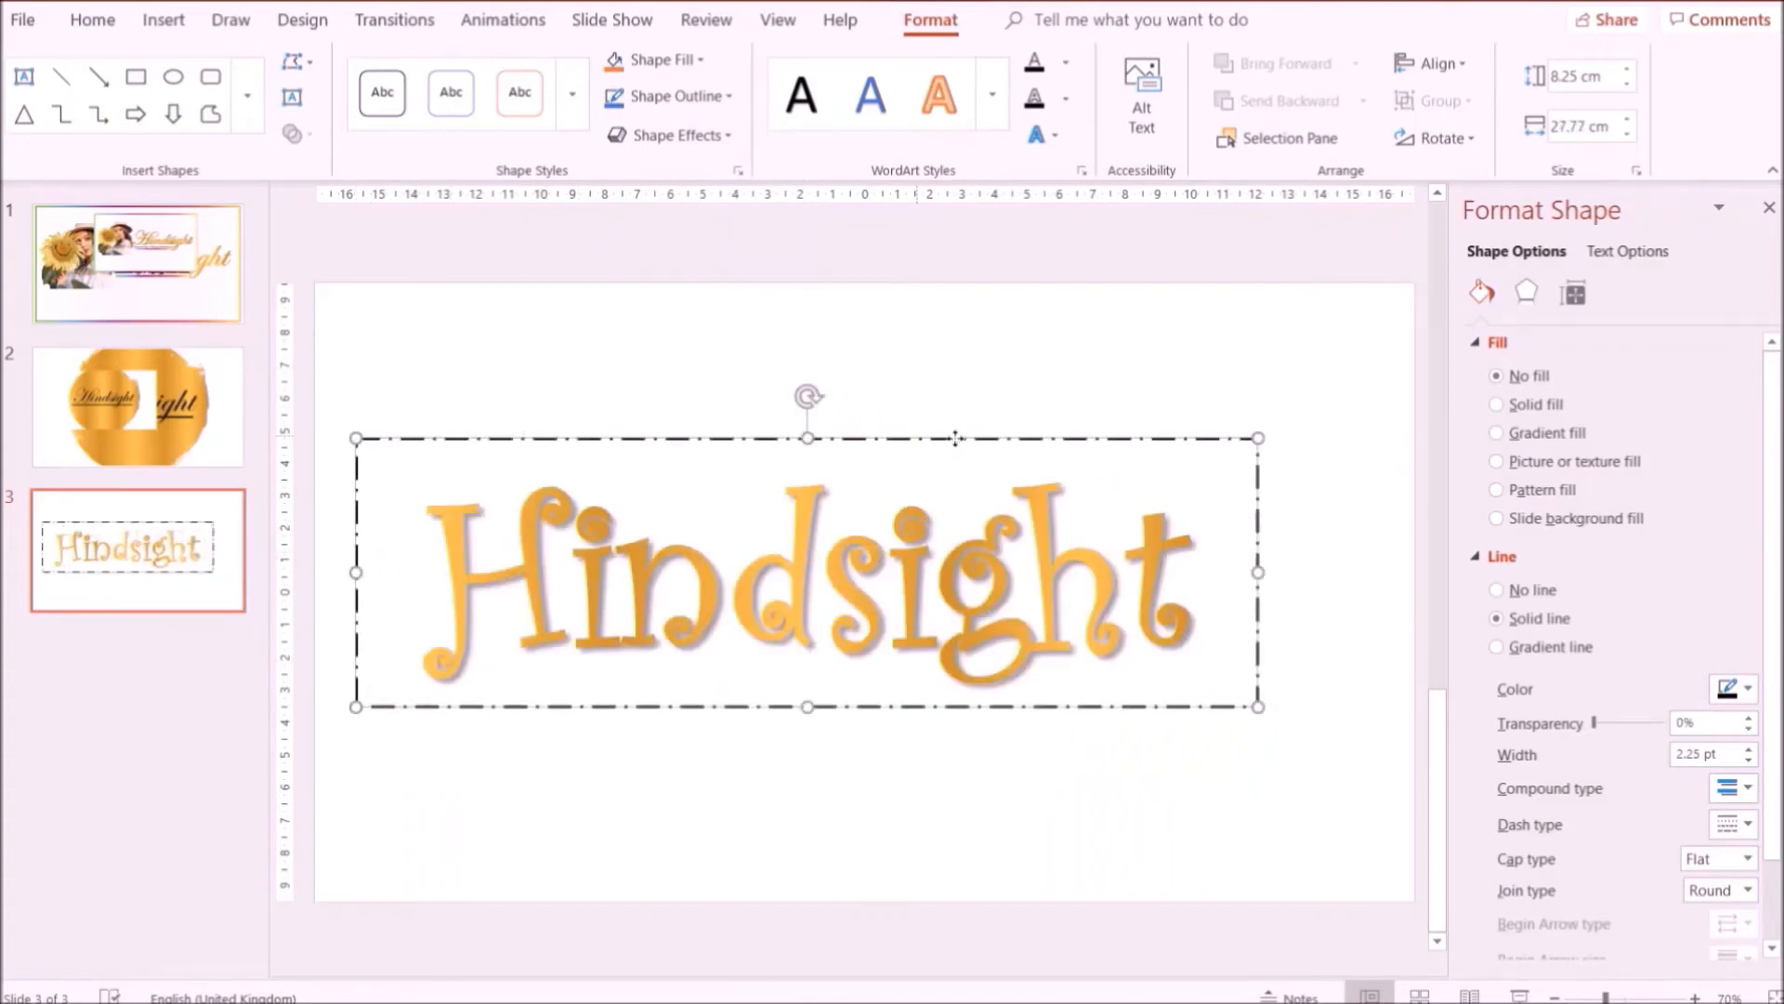
{"action": "left_click_drag", "start_coordinate": [956, 438], "coordinate": [1012, 441]}
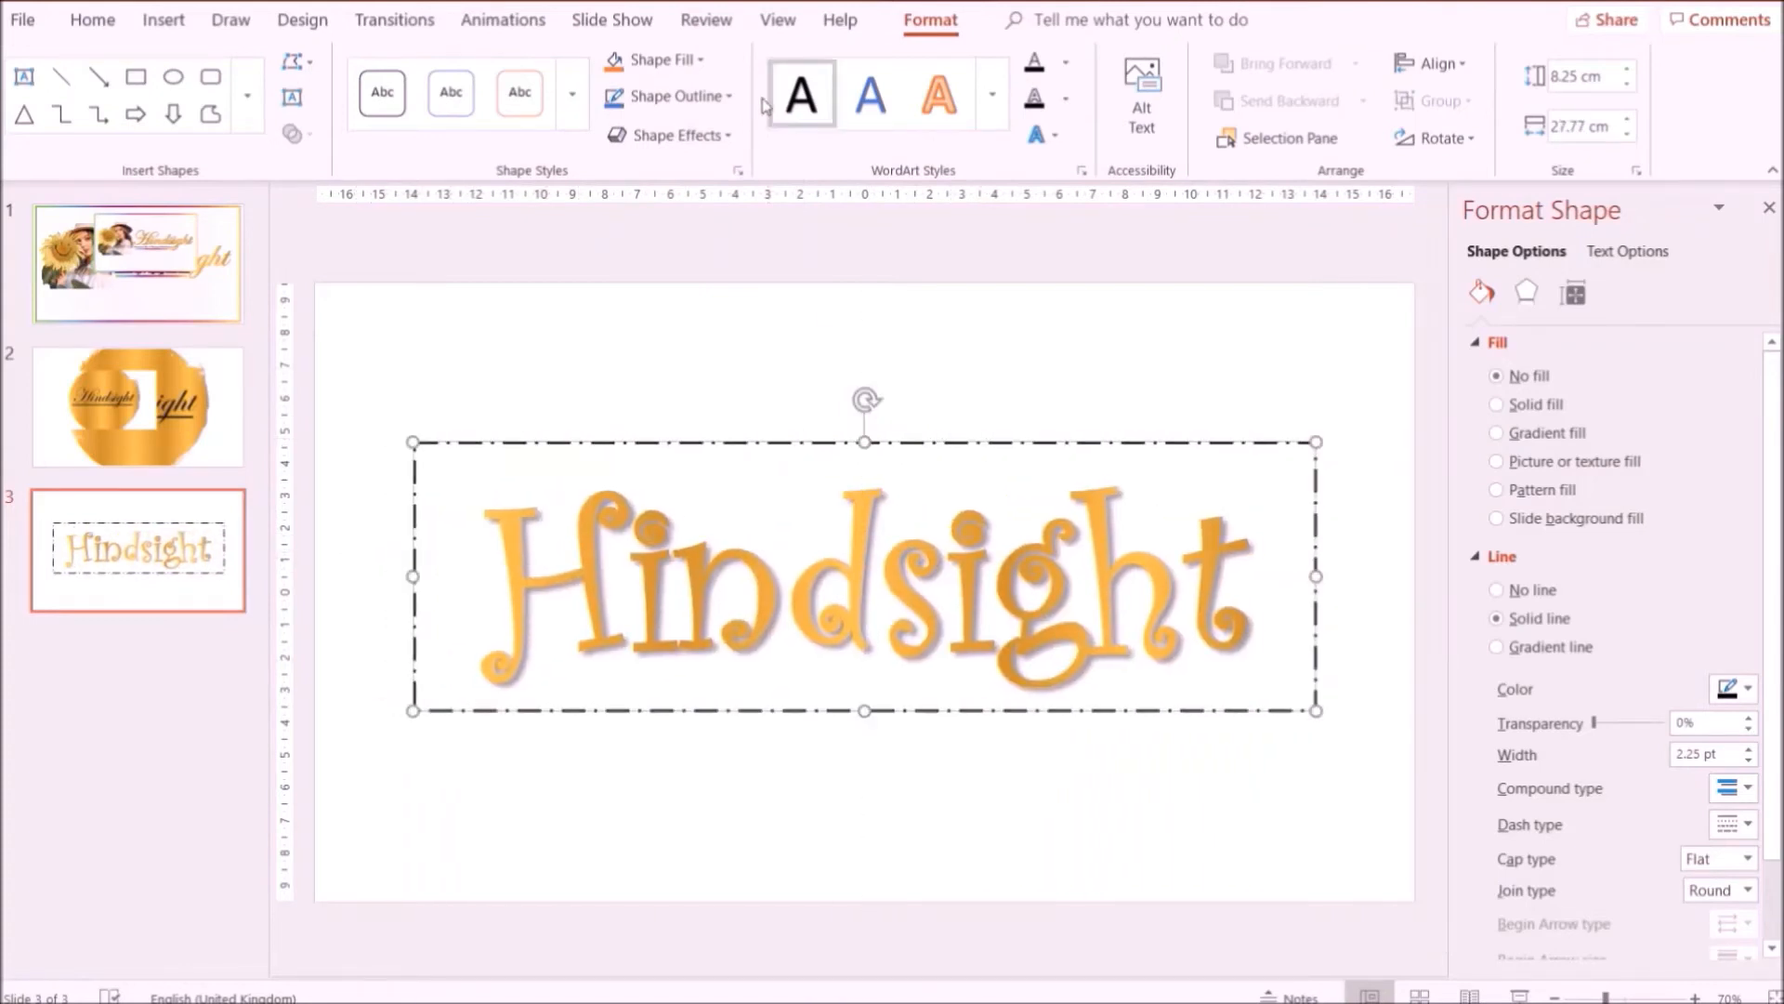
{"action": "left_click", "coordinate": [681, 95]}
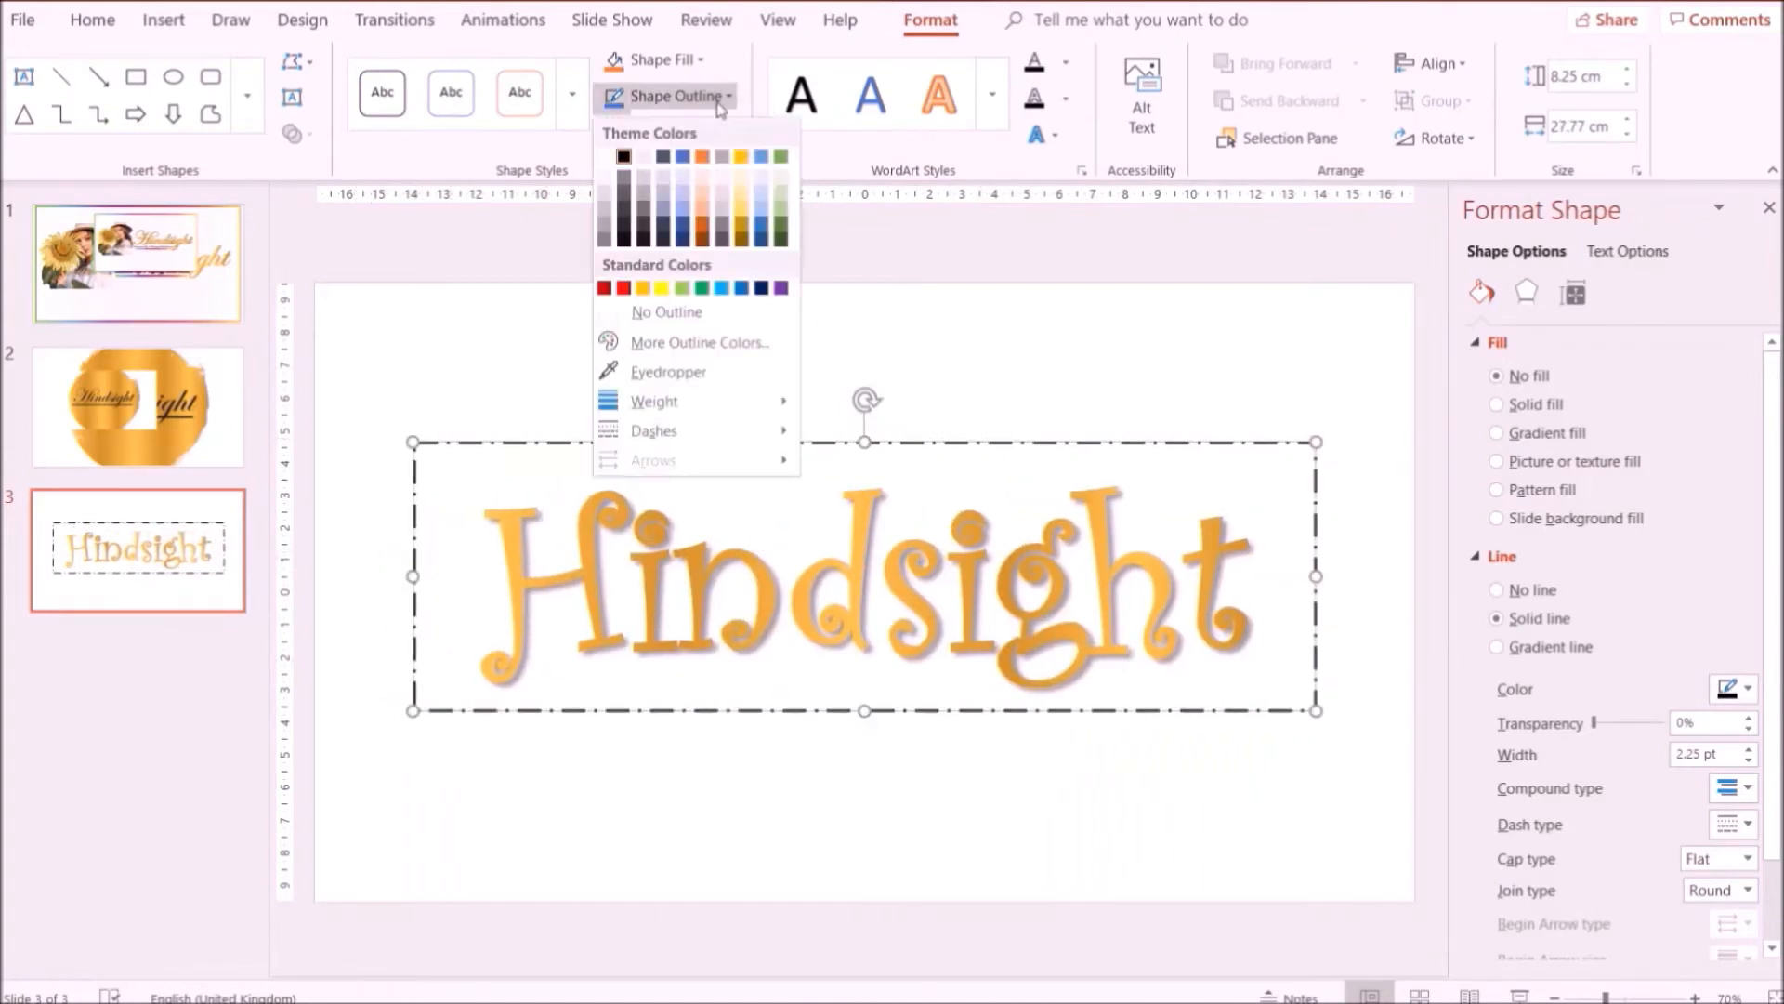
{"action": "left_click", "coordinate": [744, 243]}
Give the third slide a solid black background.
{"action": "left_click", "coordinate": [320, 24]}
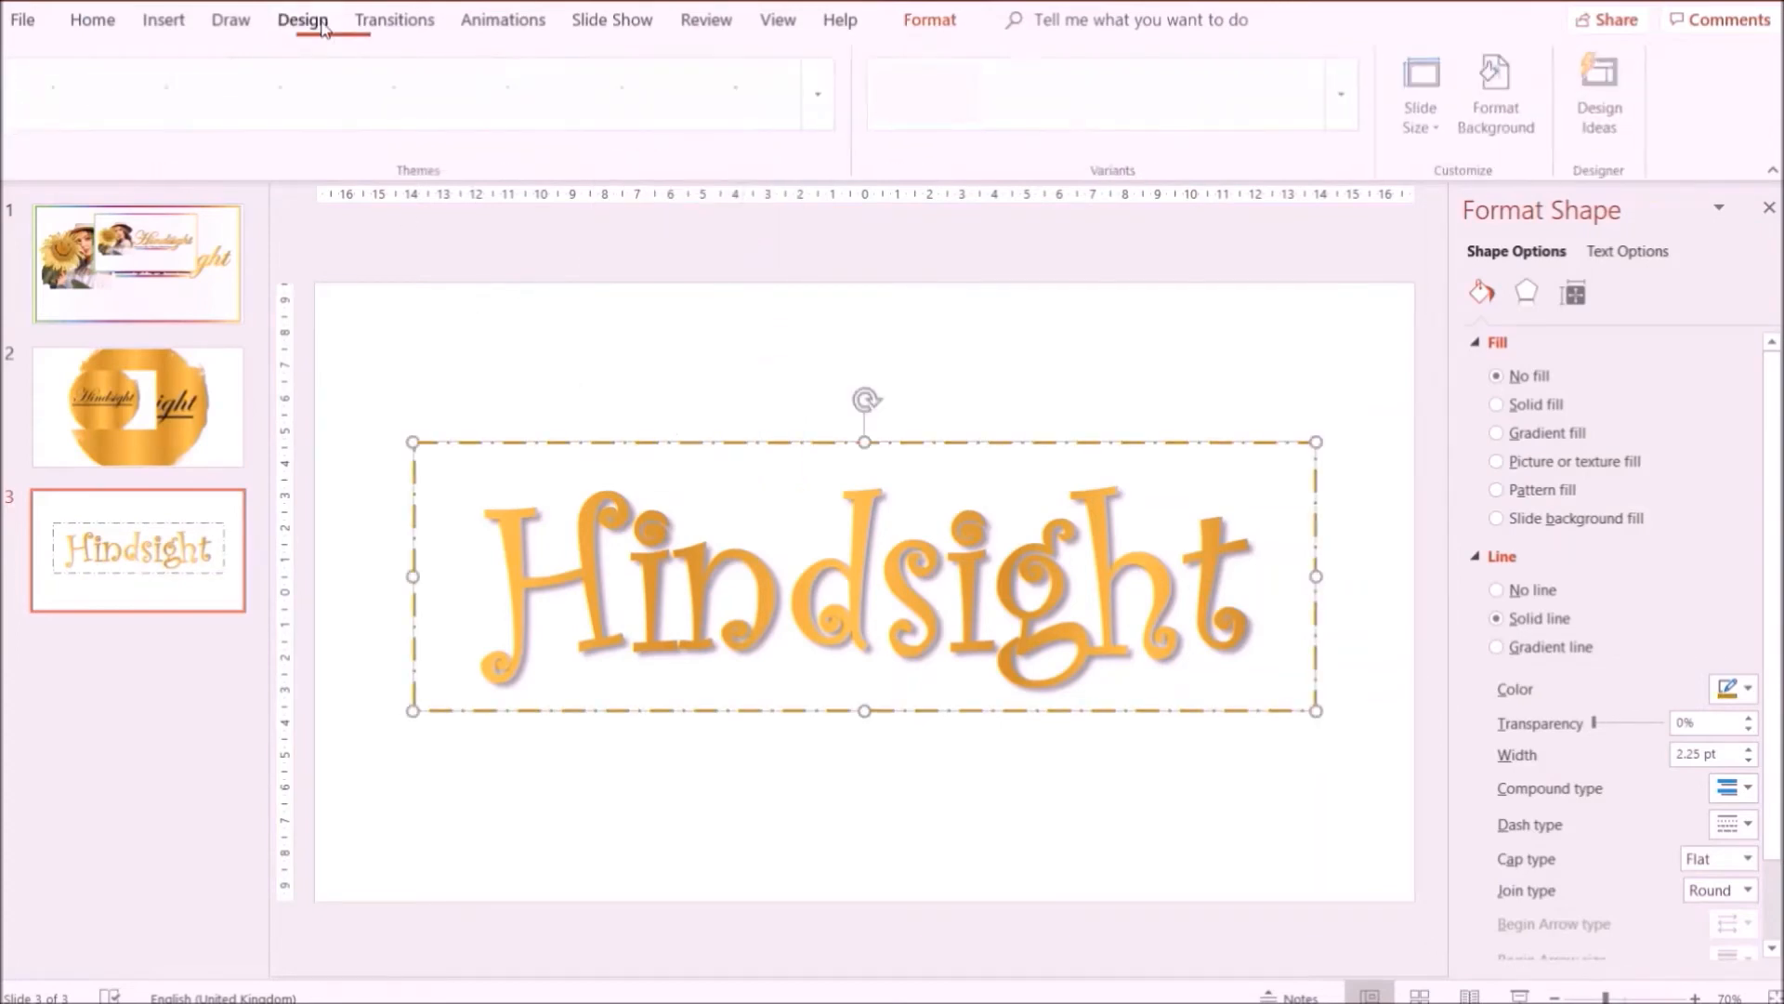
{"action": "left_click", "coordinate": [1510, 121]}
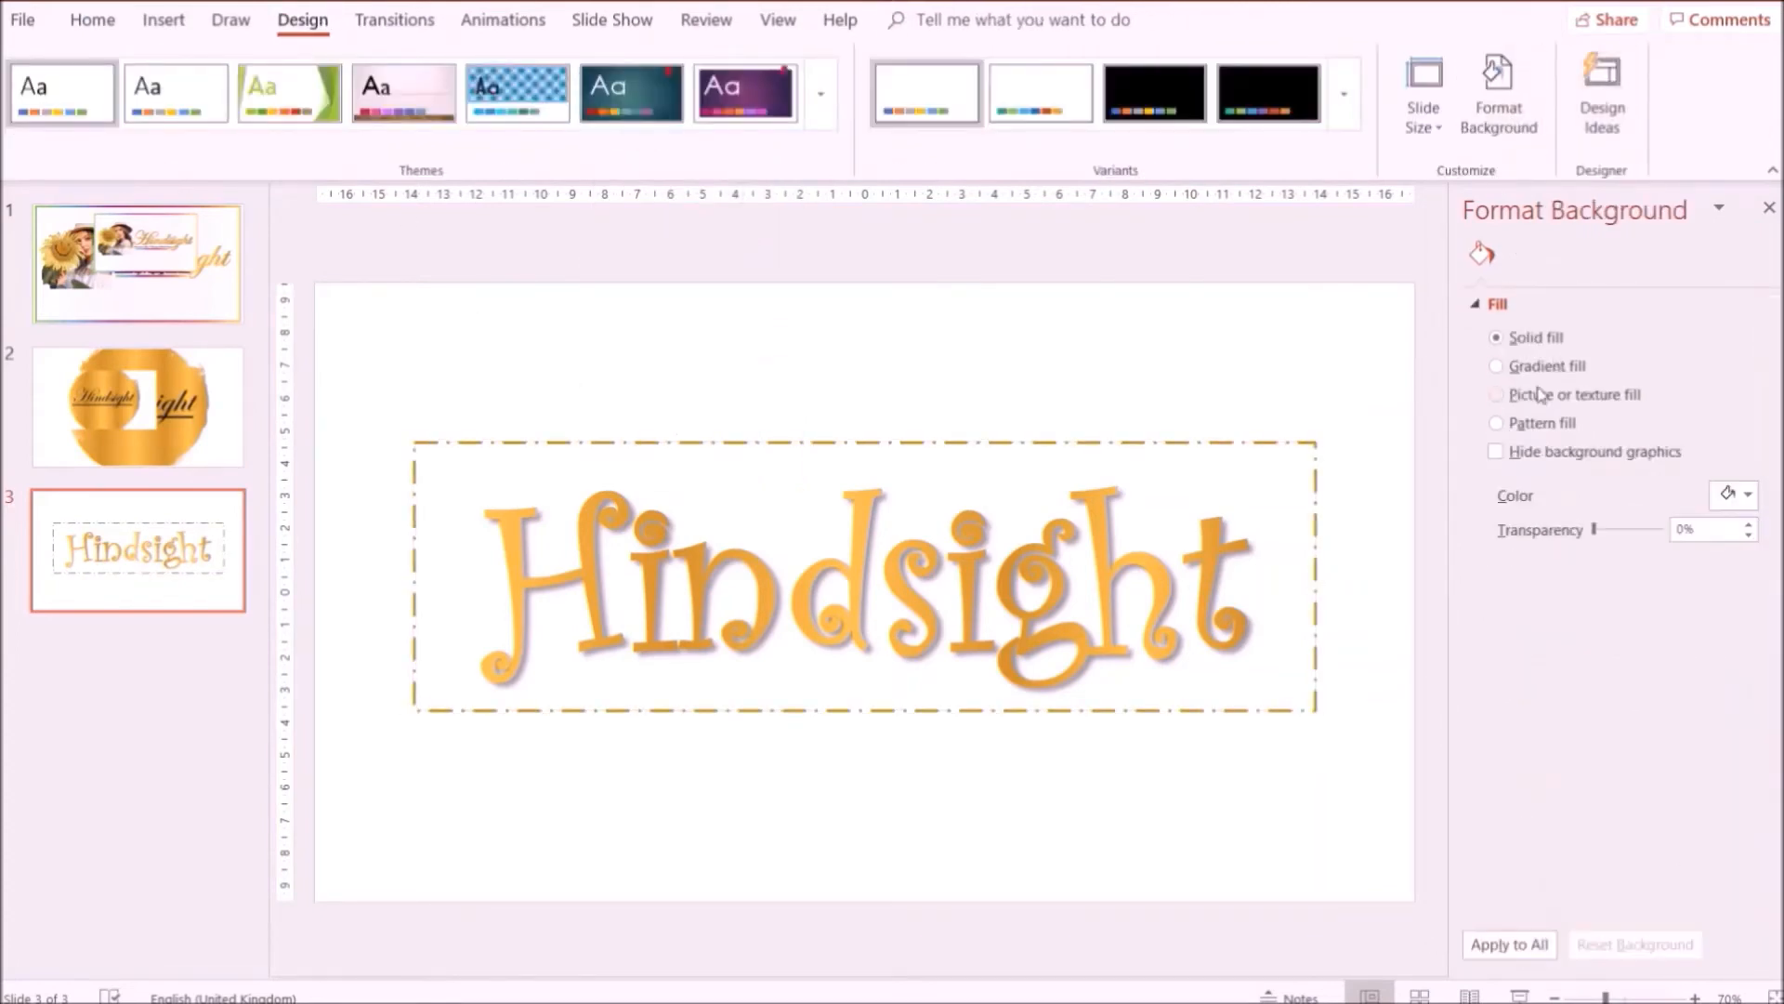
{"action": "left_click", "coordinate": [1750, 498]}
{"action": "left_click", "coordinate": [1624, 574]}
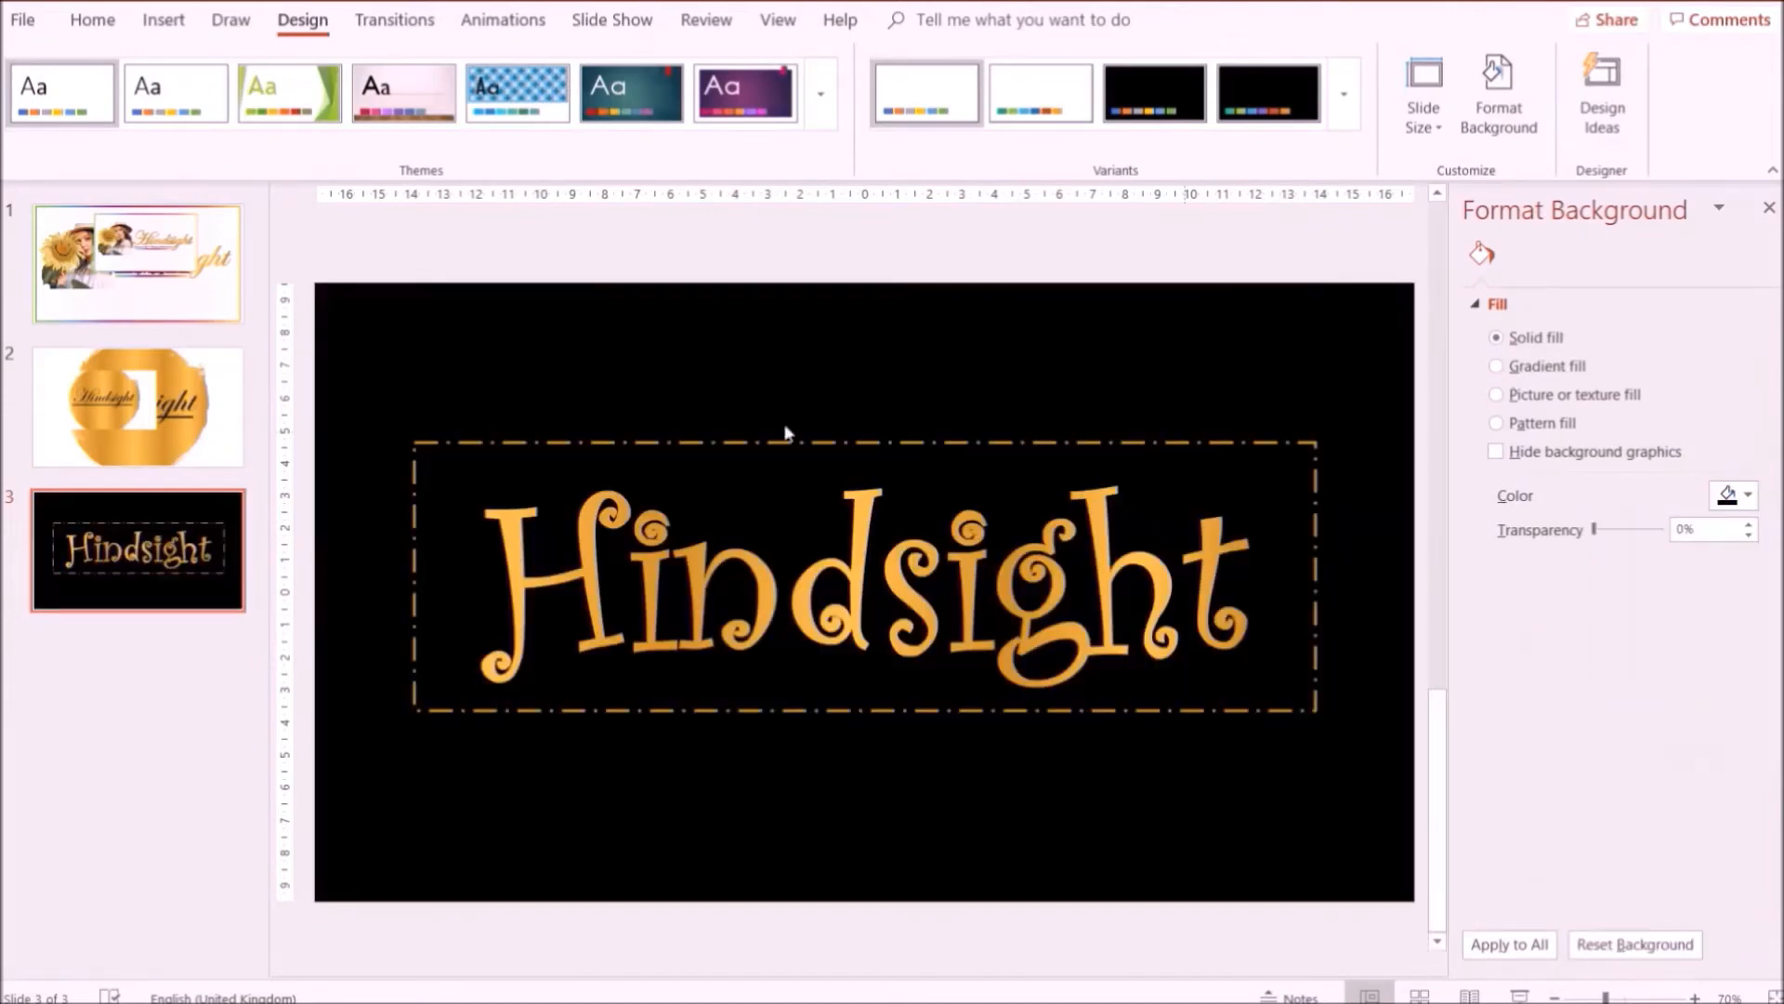
Add a blank fourth slide and change the gold pen to the dark red lava effect.
{"action": "right_click", "coordinate": [207, 604]}
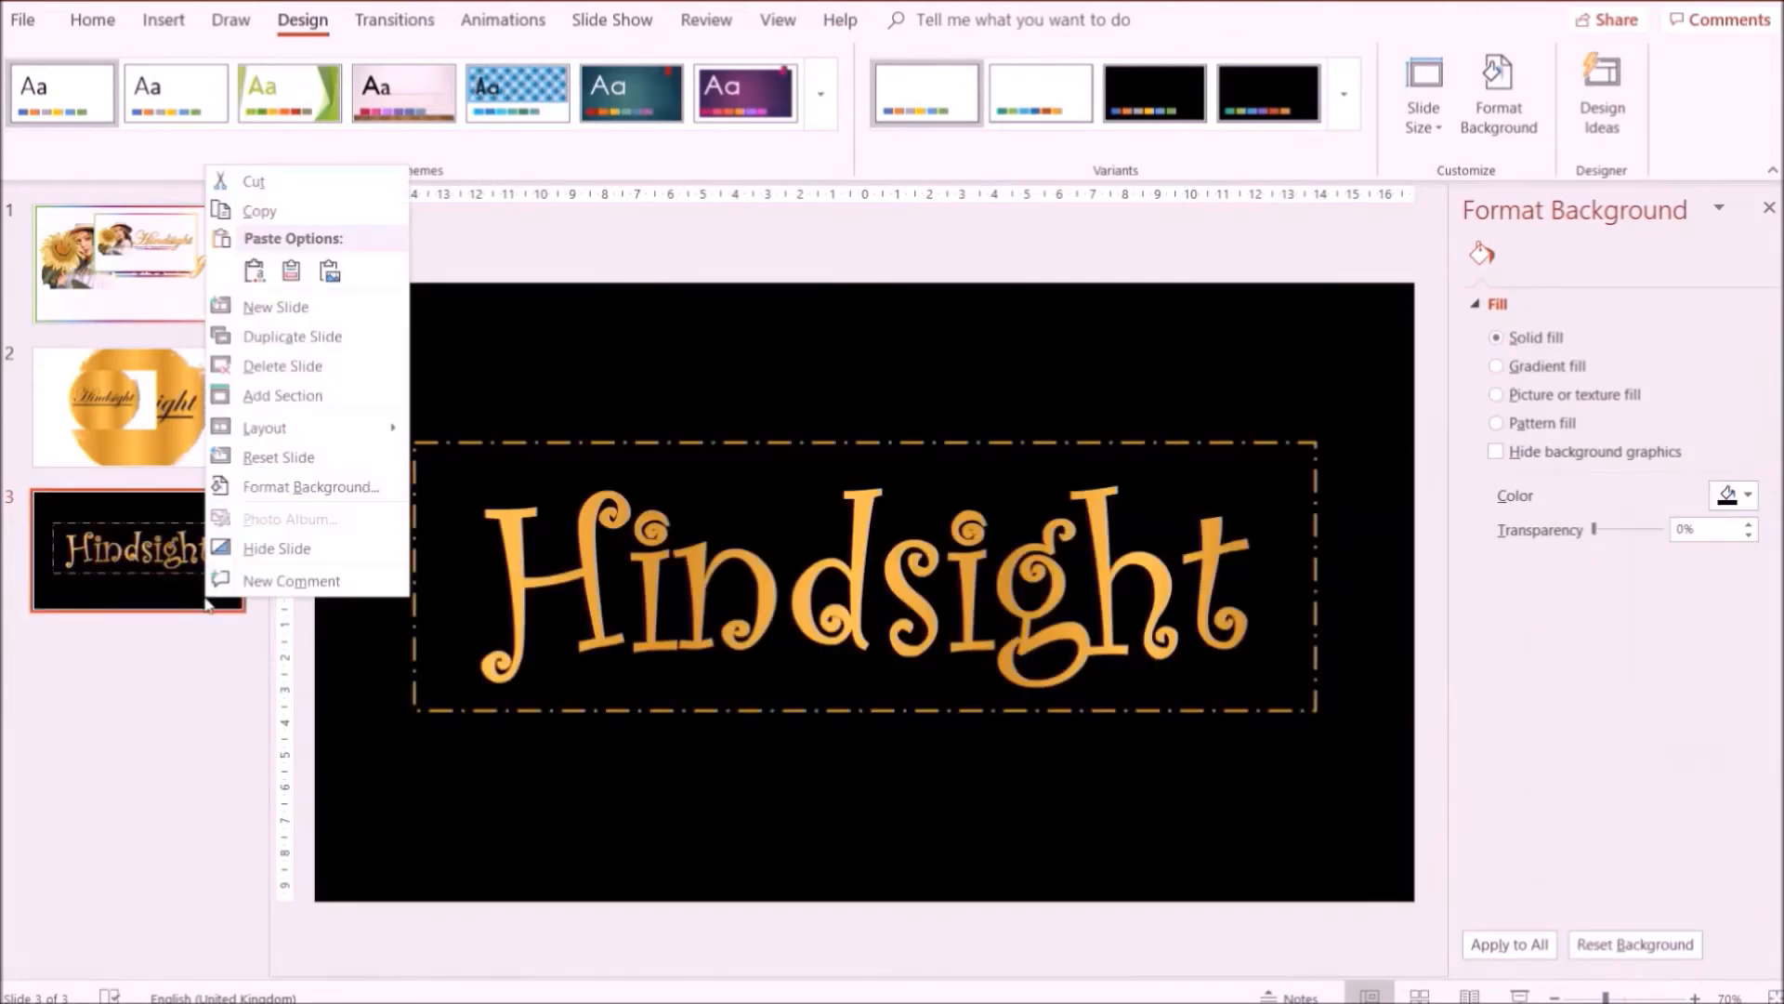
{"action": "left_click", "coordinate": [312, 308]}
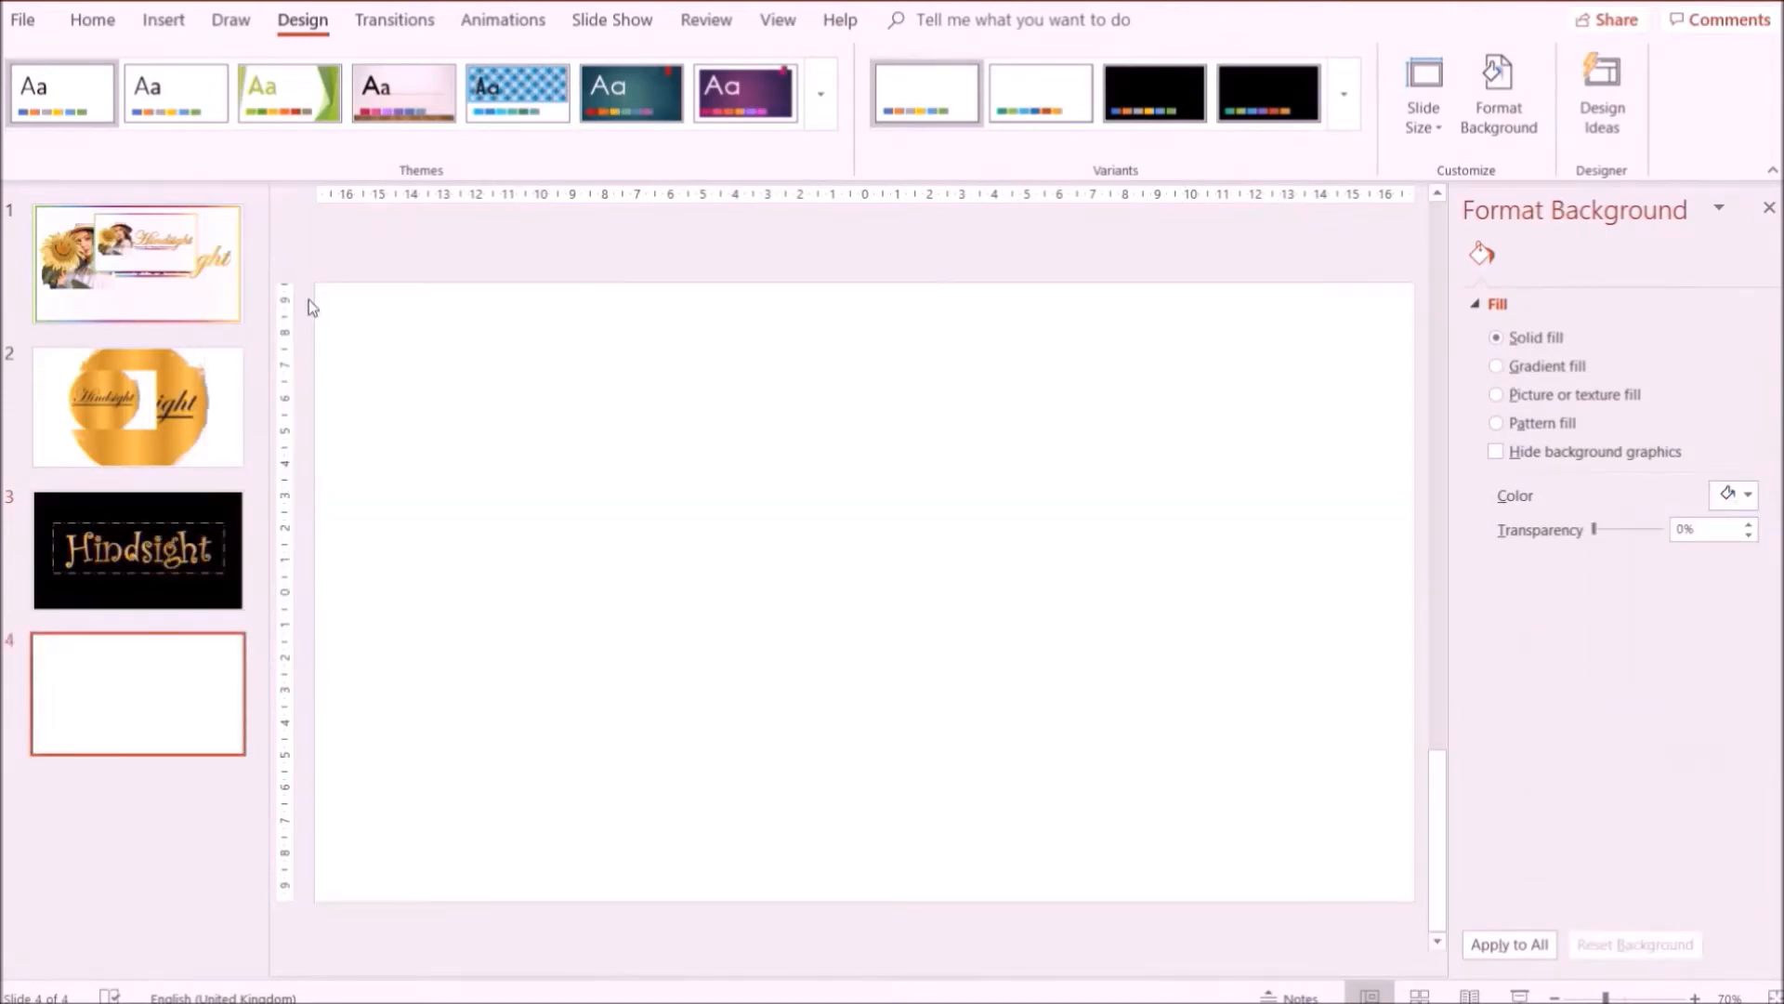
{"action": "left_click", "coordinate": [232, 22]}
{"action": "left_click", "coordinate": [384, 126]}
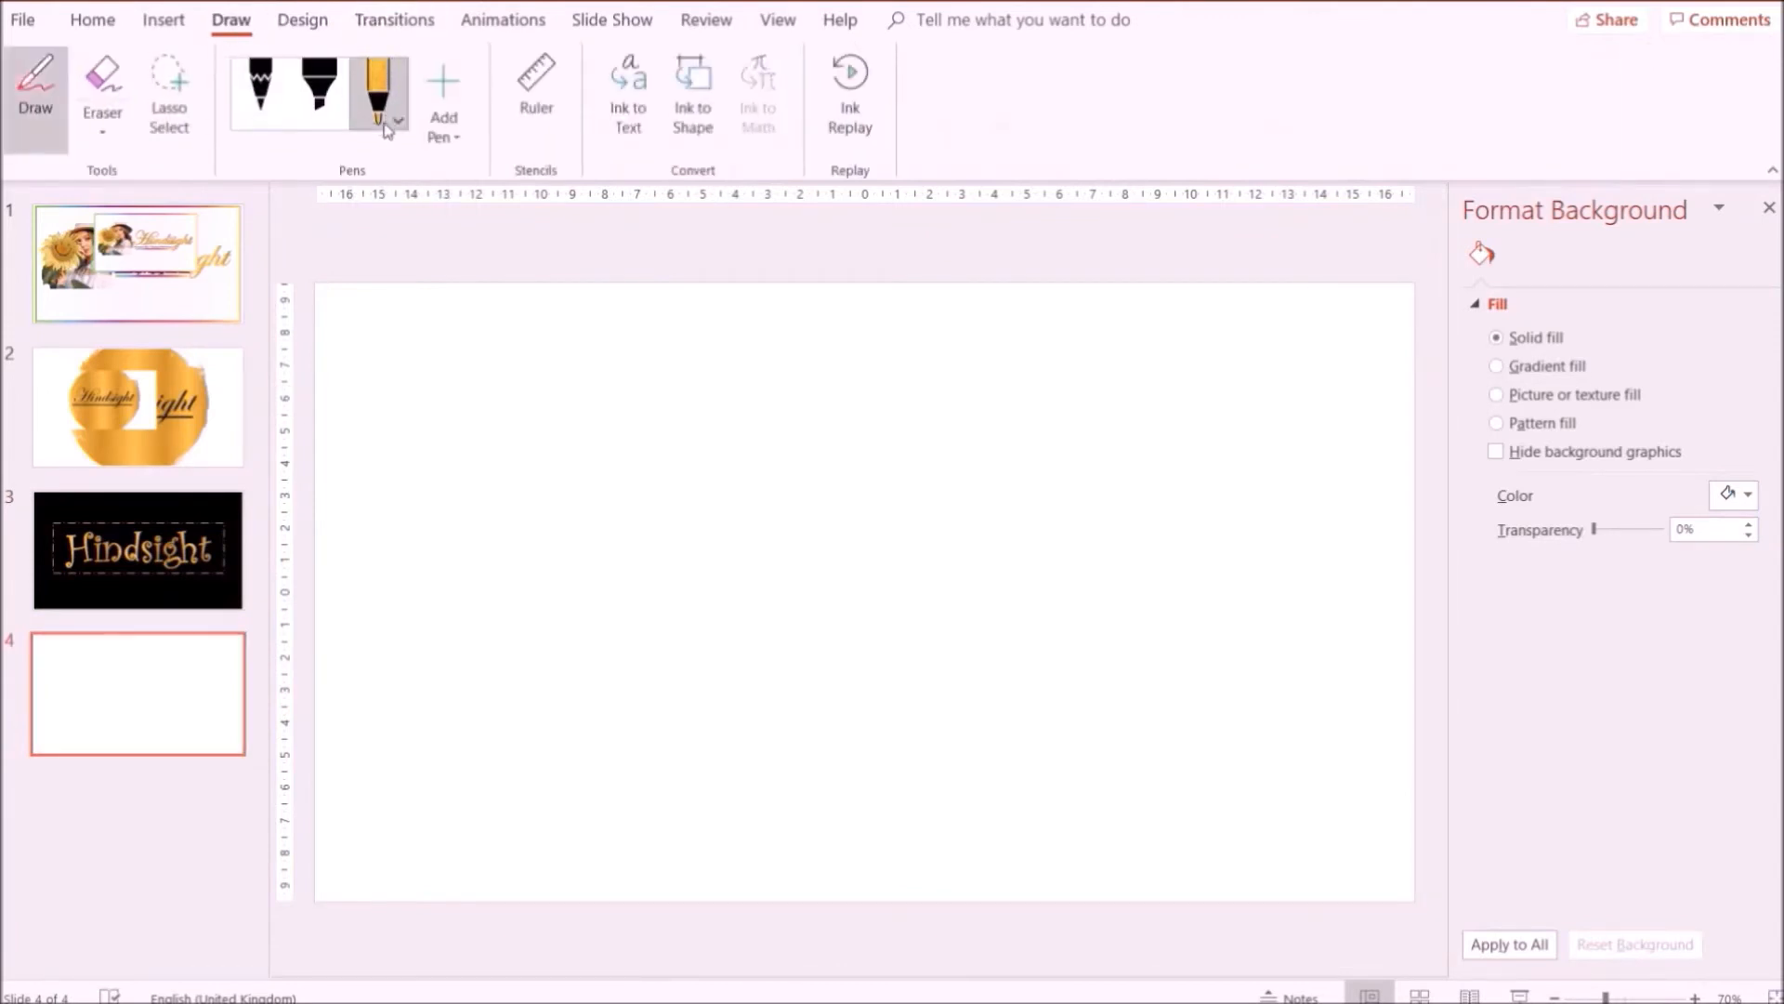
{"action": "left_click", "coordinate": [394, 124]}
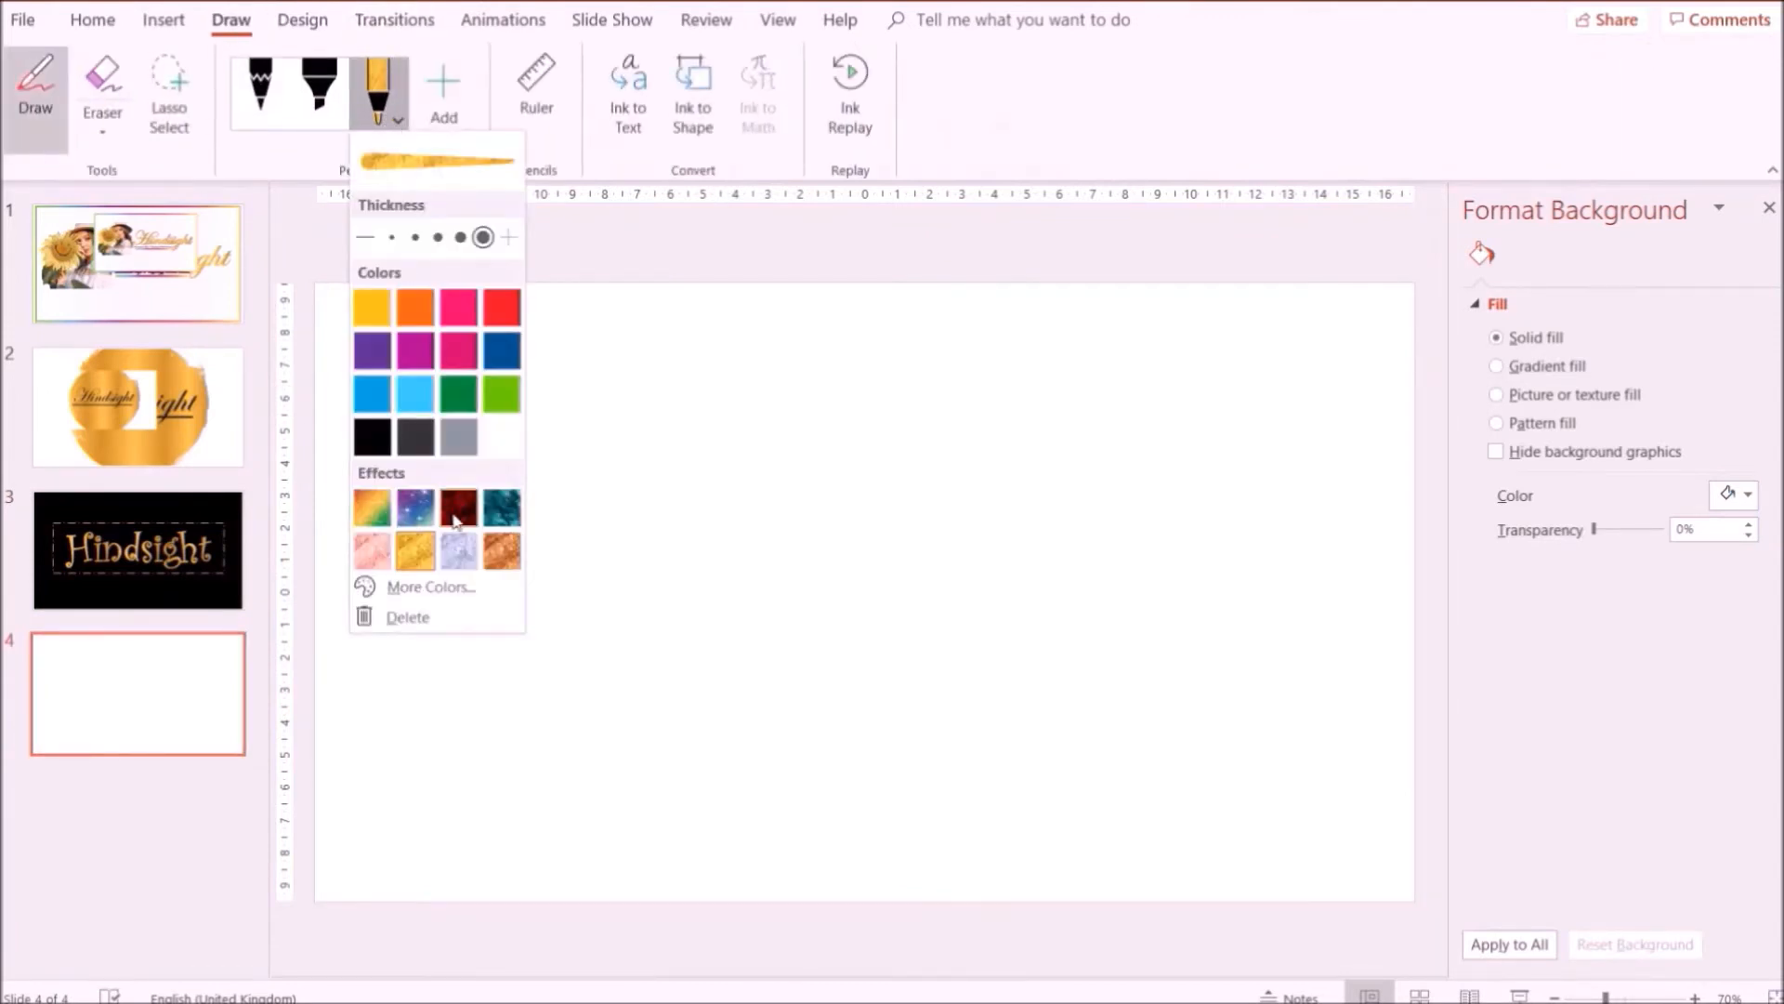
{"action": "left_click", "coordinate": [460, 499]}
{"action": "left_click", "coordinate": [385, 88]}
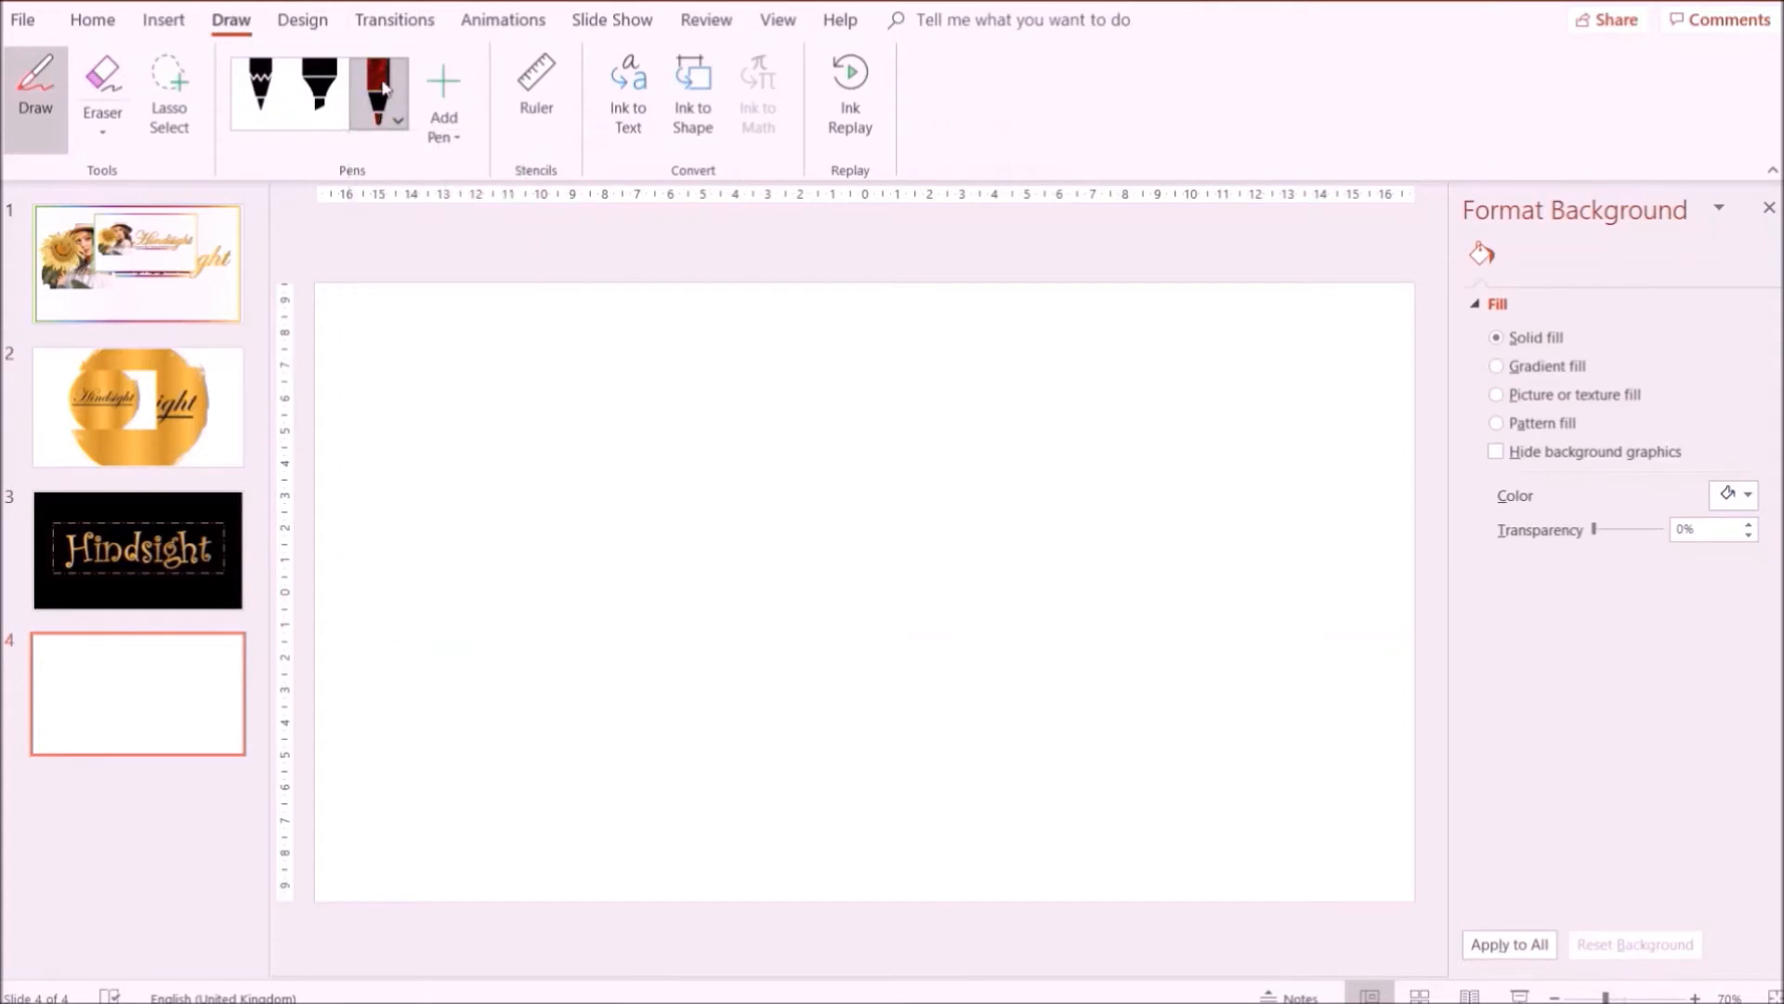
Handwrite "Hindsight" with the dark red pen across the fourth slide and convert the ink to text.
{"action": "left_click_drag", "start_coordinate": [528, 415], "coordinate": [622, 561]}
{"action": "mouse_move", "coordinate": [629, 447]}
{"action": "left_mouse_down"}
{"action": "mouse_move", "coordinate": [638, 641]}
{"action": "mouse_move", "coordinate": [771, 645]}
{"action": "left_mouse_up"}
{"action": "left_click_drag", "start_coordinate": [843, 559], "coordinate": [856, 650]}
{"action": "left_click_drag", "start_coordinate": [929, 546], "coordinate": [882, 666]}
{"action": "left_click_drag", "start_coordinate": [1082, 548], "coordinate": [953, 711]}
{"action": "mouse_move", "coordinate": [1085, 470]}
{"action": "left_mouse_down"}
{"action": "mouse_move", "coordinate": [1087, 641]}
{"action": "mouse_move", "coordinate": [1157, 655]}
{"action": "left_mouse_up"}
{"action": "left_click_drag", "start_coordinate": [1196, 474], "coordinate": [1182, 642]}
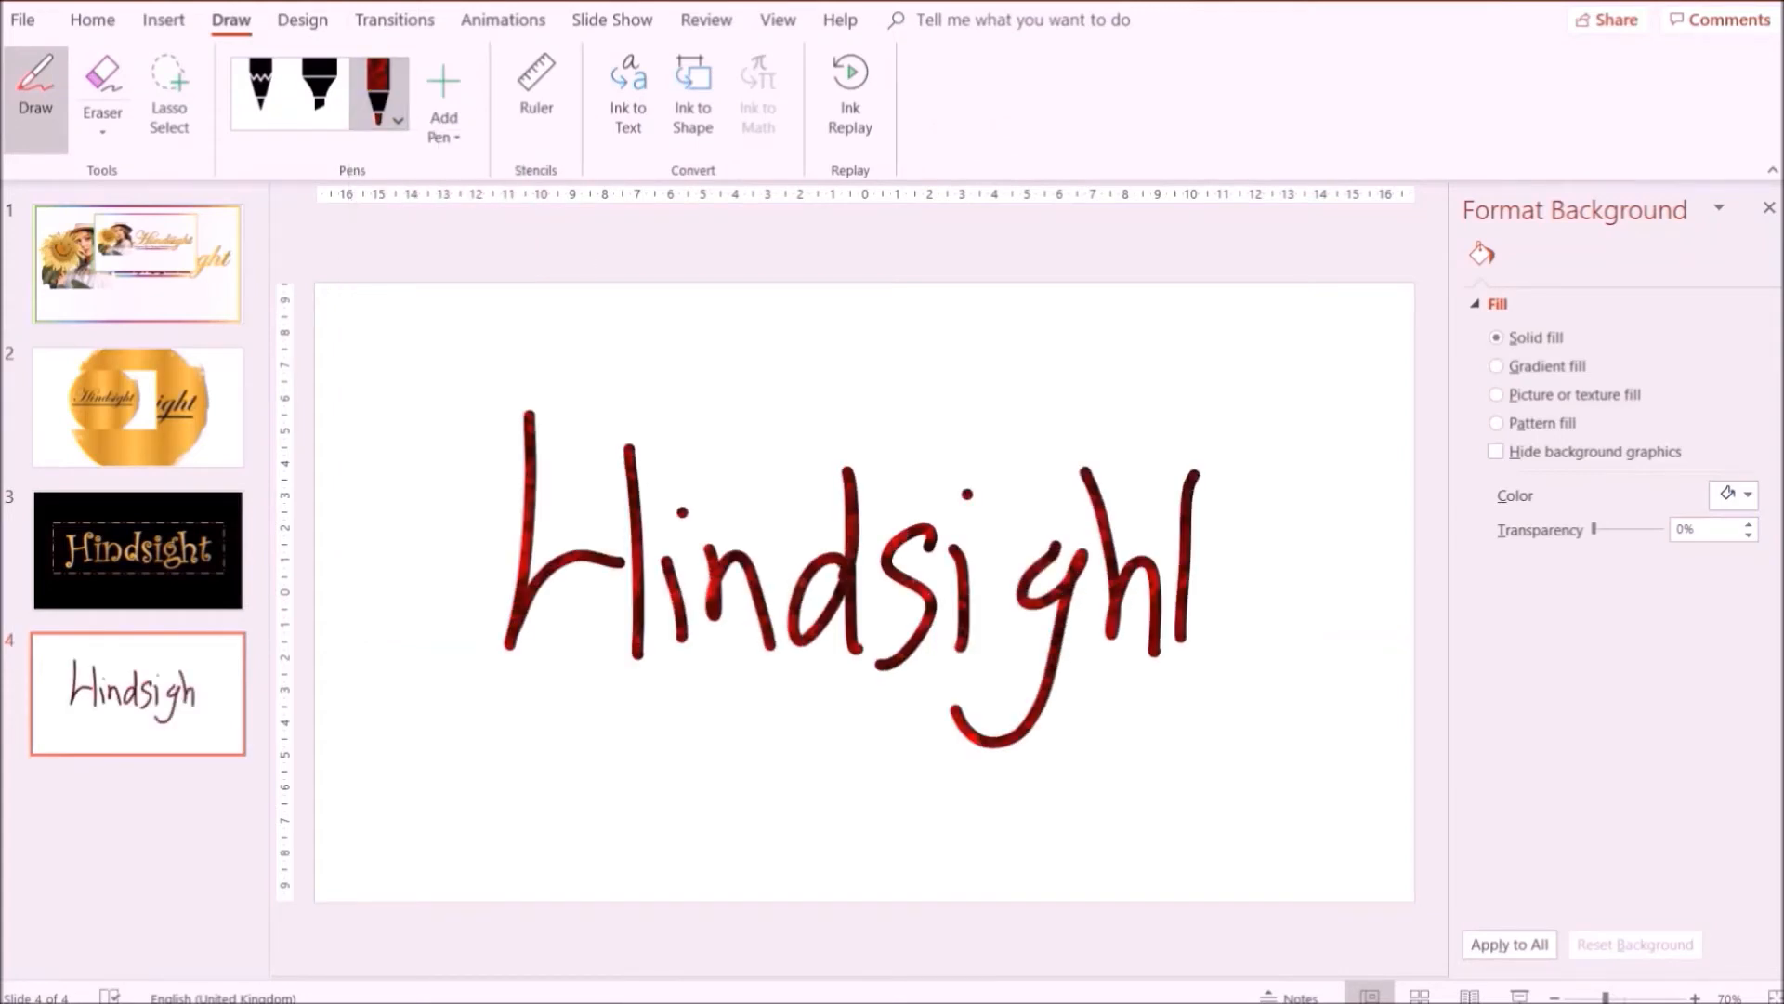
{"action": "left_click", "coordinate": [629, 102]}
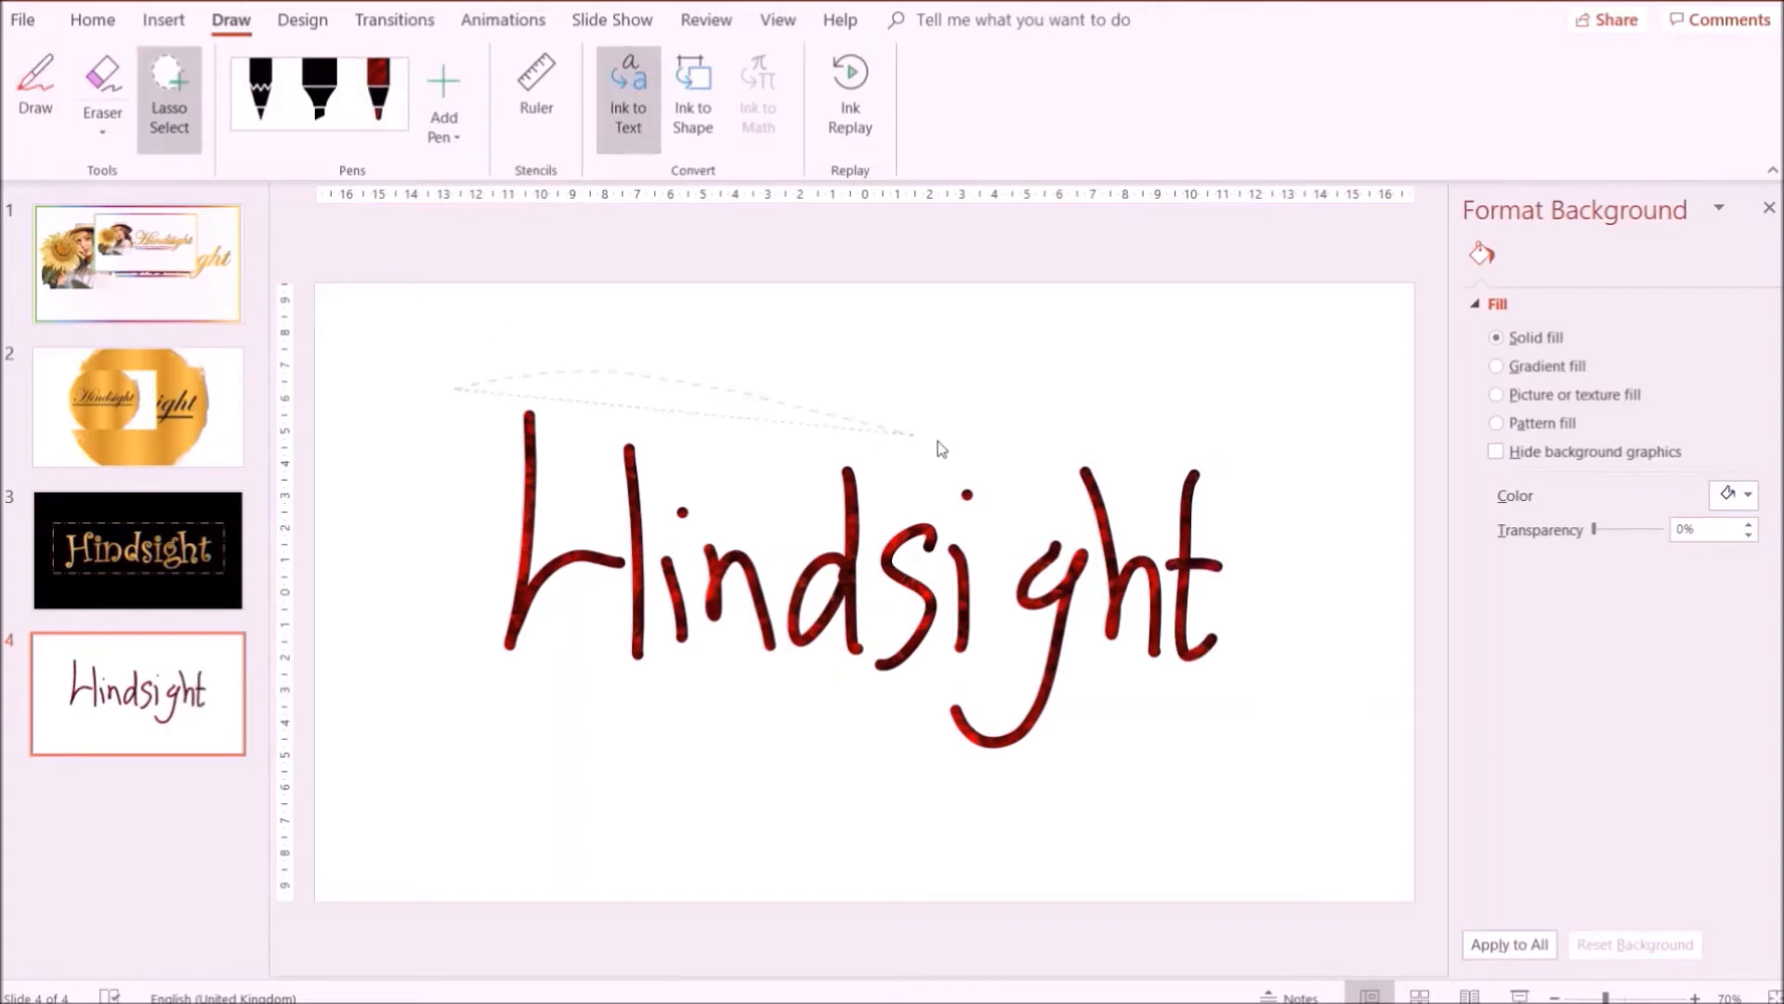
{"action": "left_click_drag", "start_coordinate": [827, 811], "coordinate": [446, 720]}
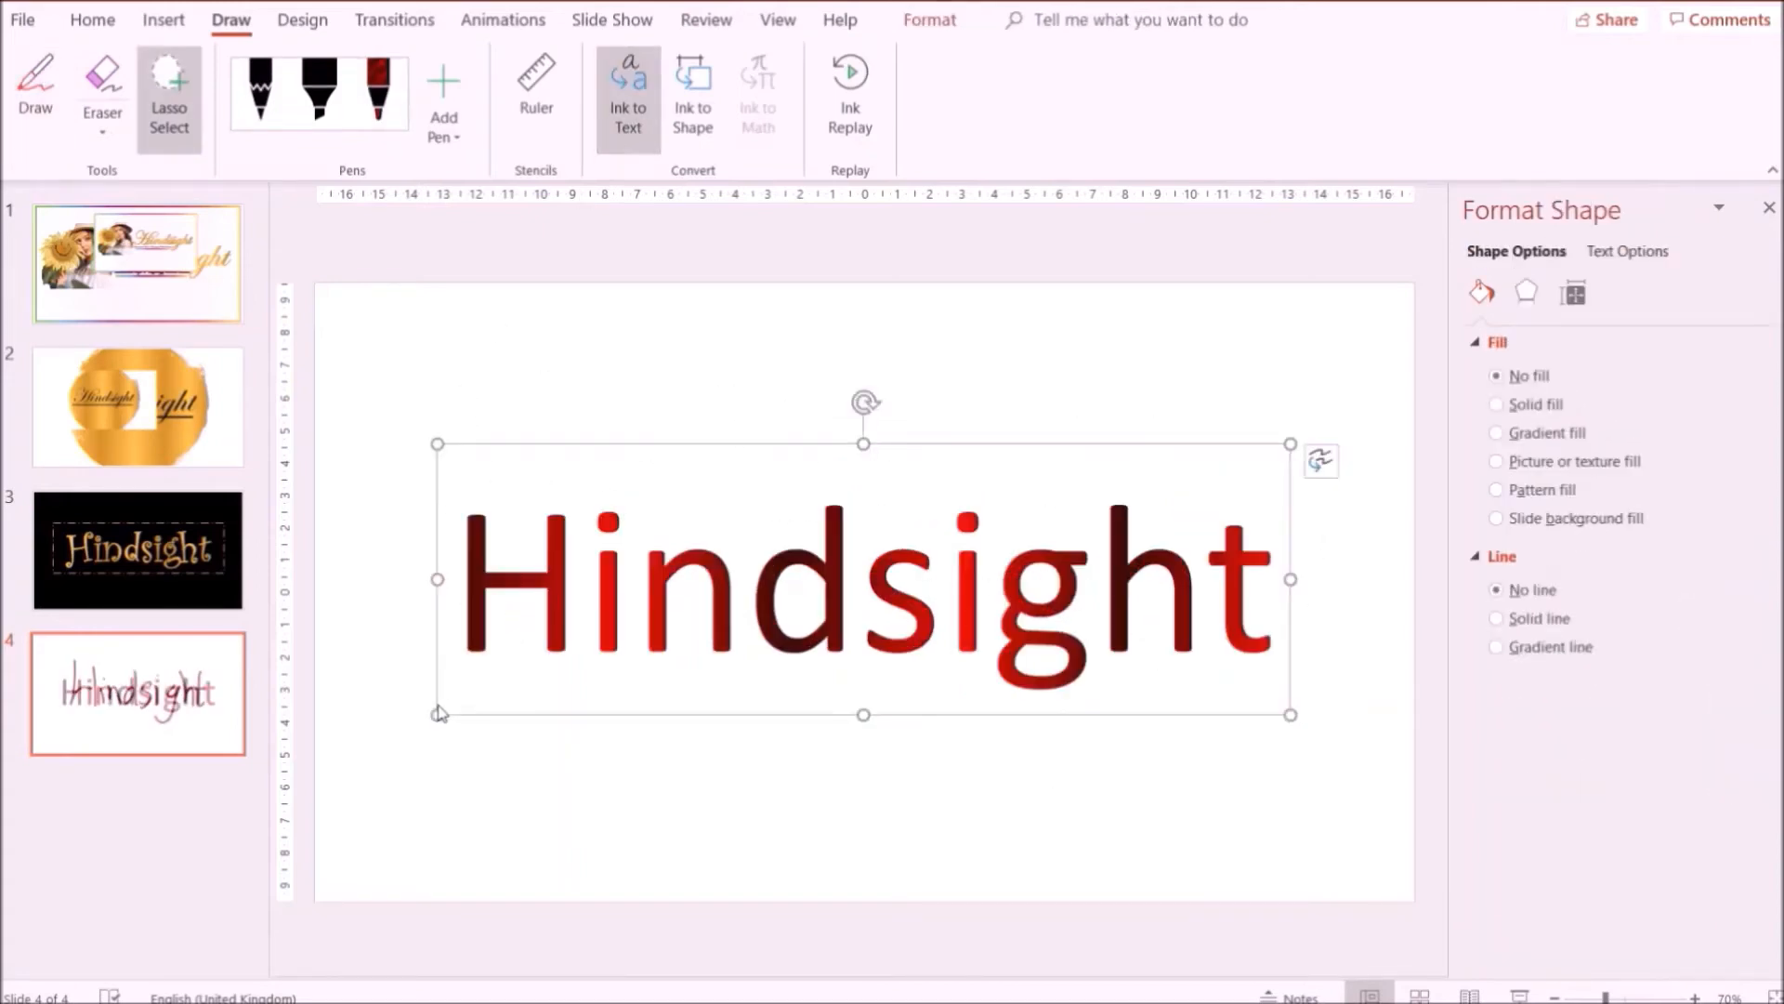
Select the converted Hindsight text on the fourth slide and set its font to Gigi.
{"action": "left_click", "coordinate": [96, 22]}
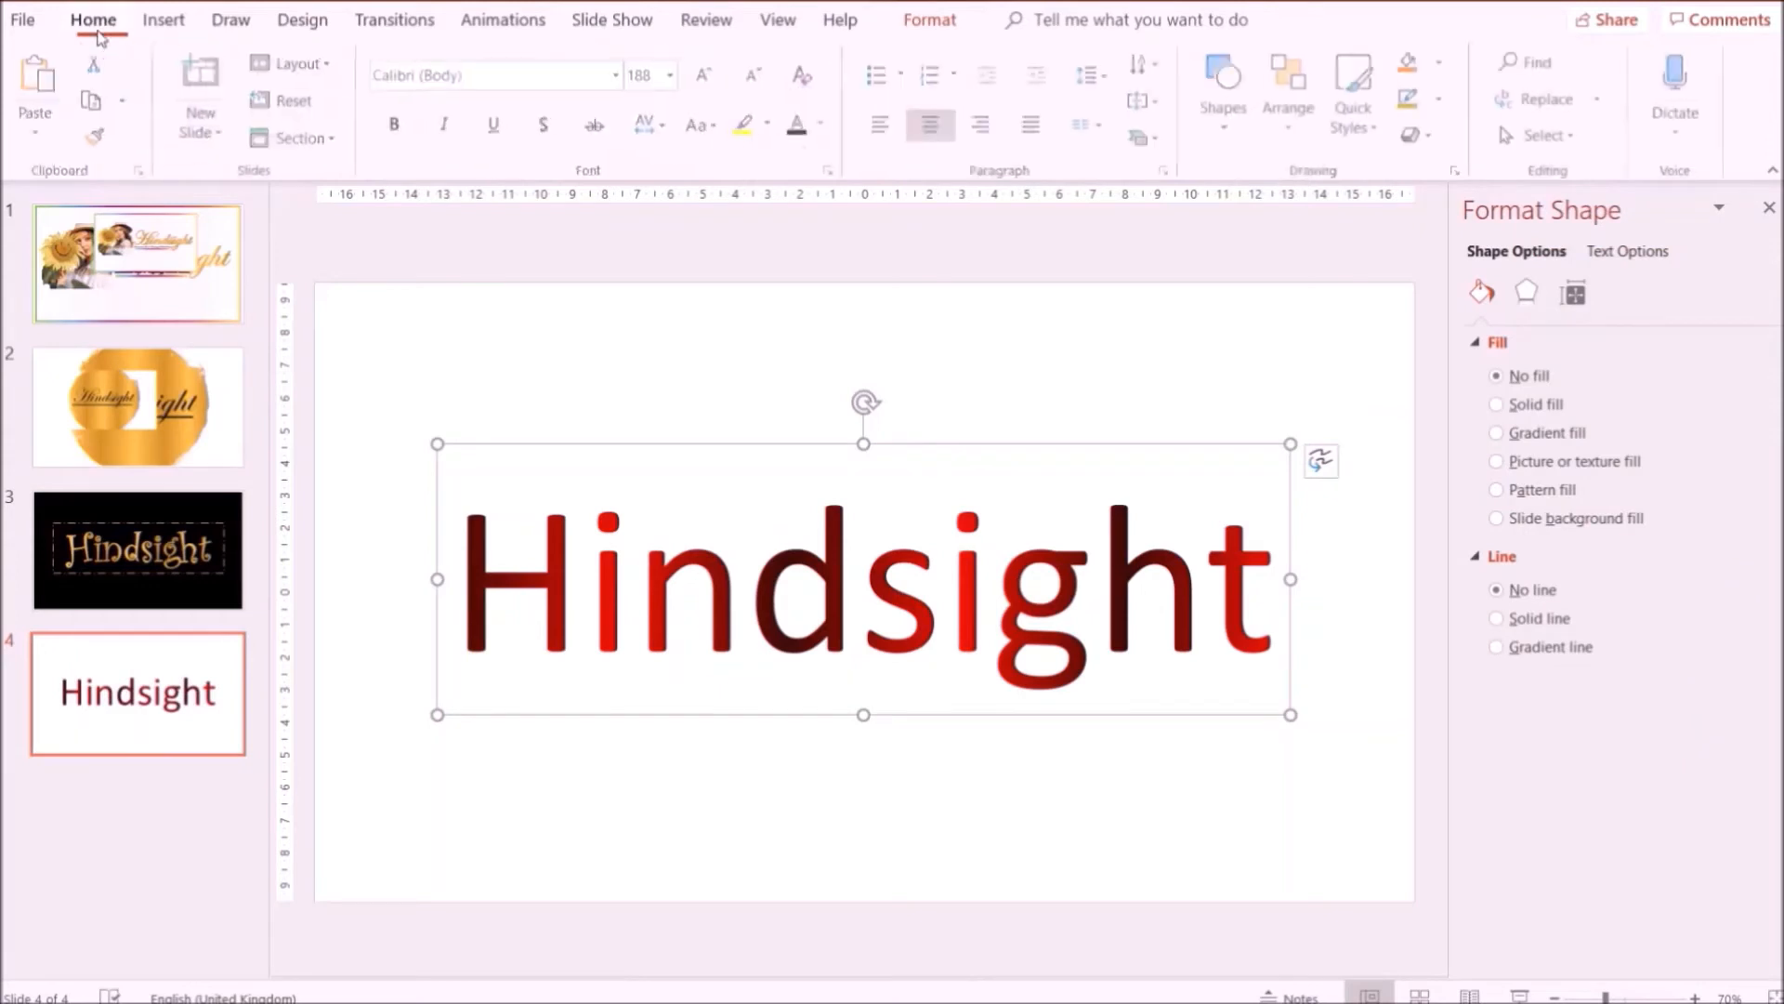
{"action": "left_click", "coordinate": [457, 535]}
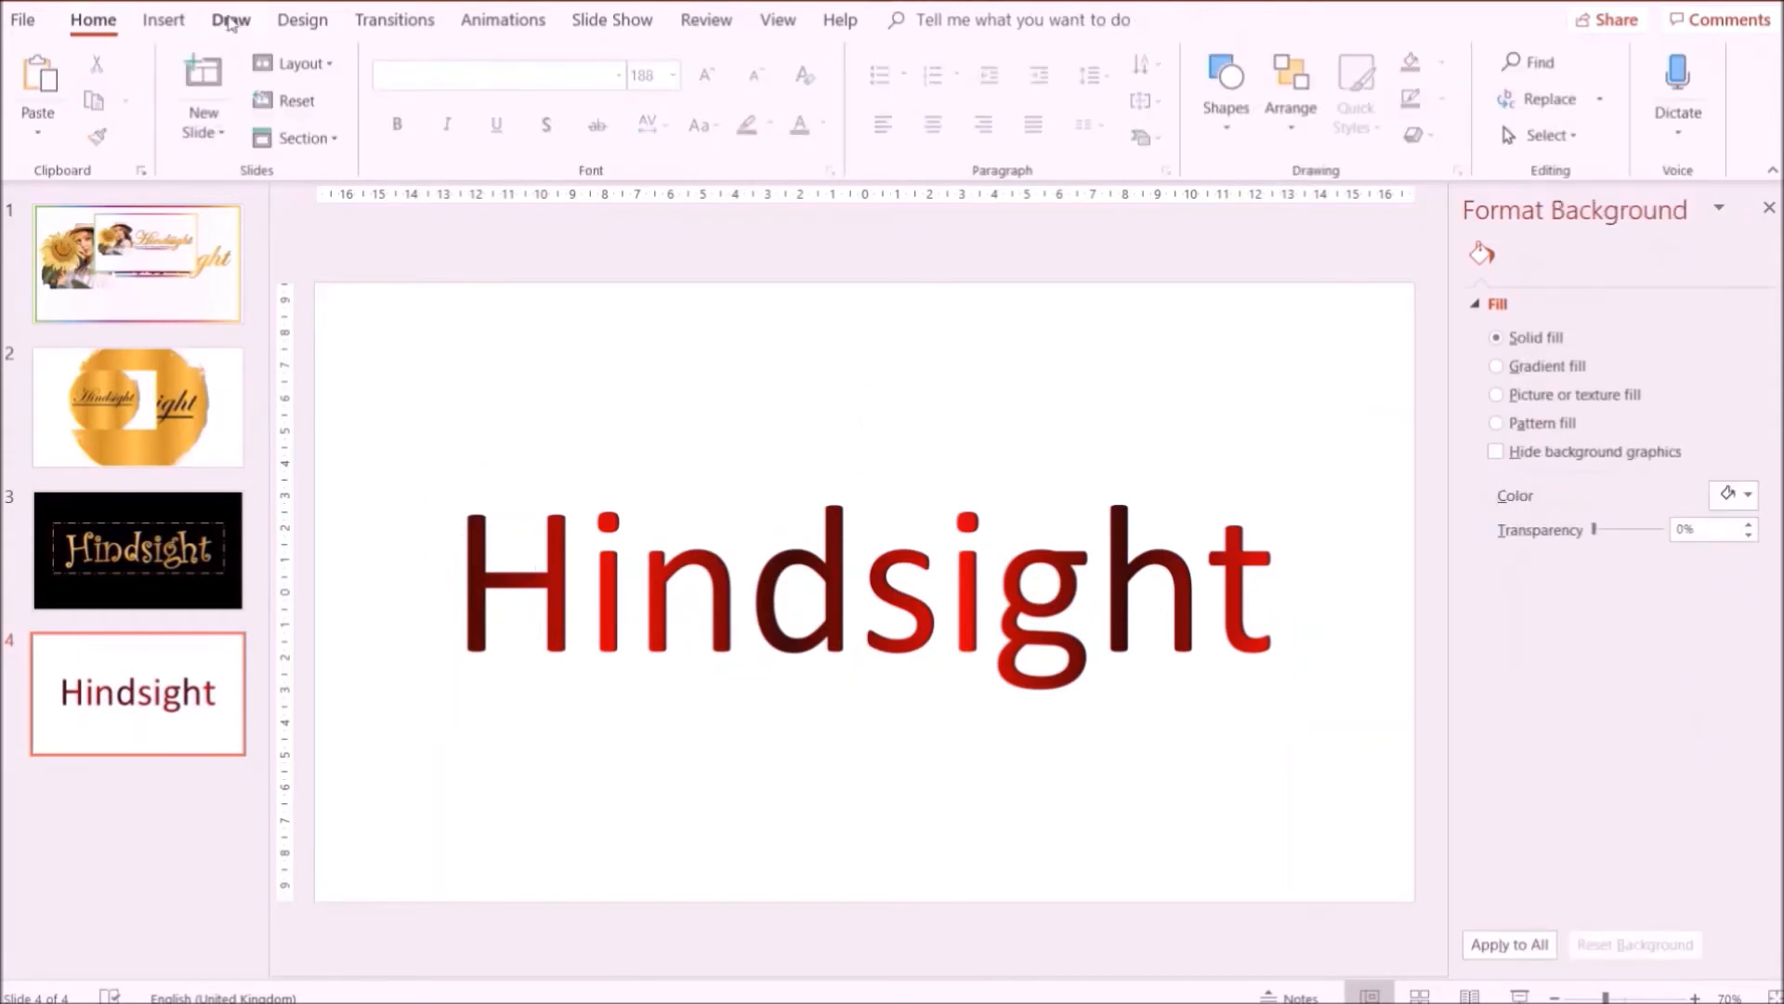
{"action": "left_click", "coordinate": [231, 22]}
{"action": "left_click", "coordinate": [94, 20]}
{"action": "left_click", "coordinate": [475, 568]}
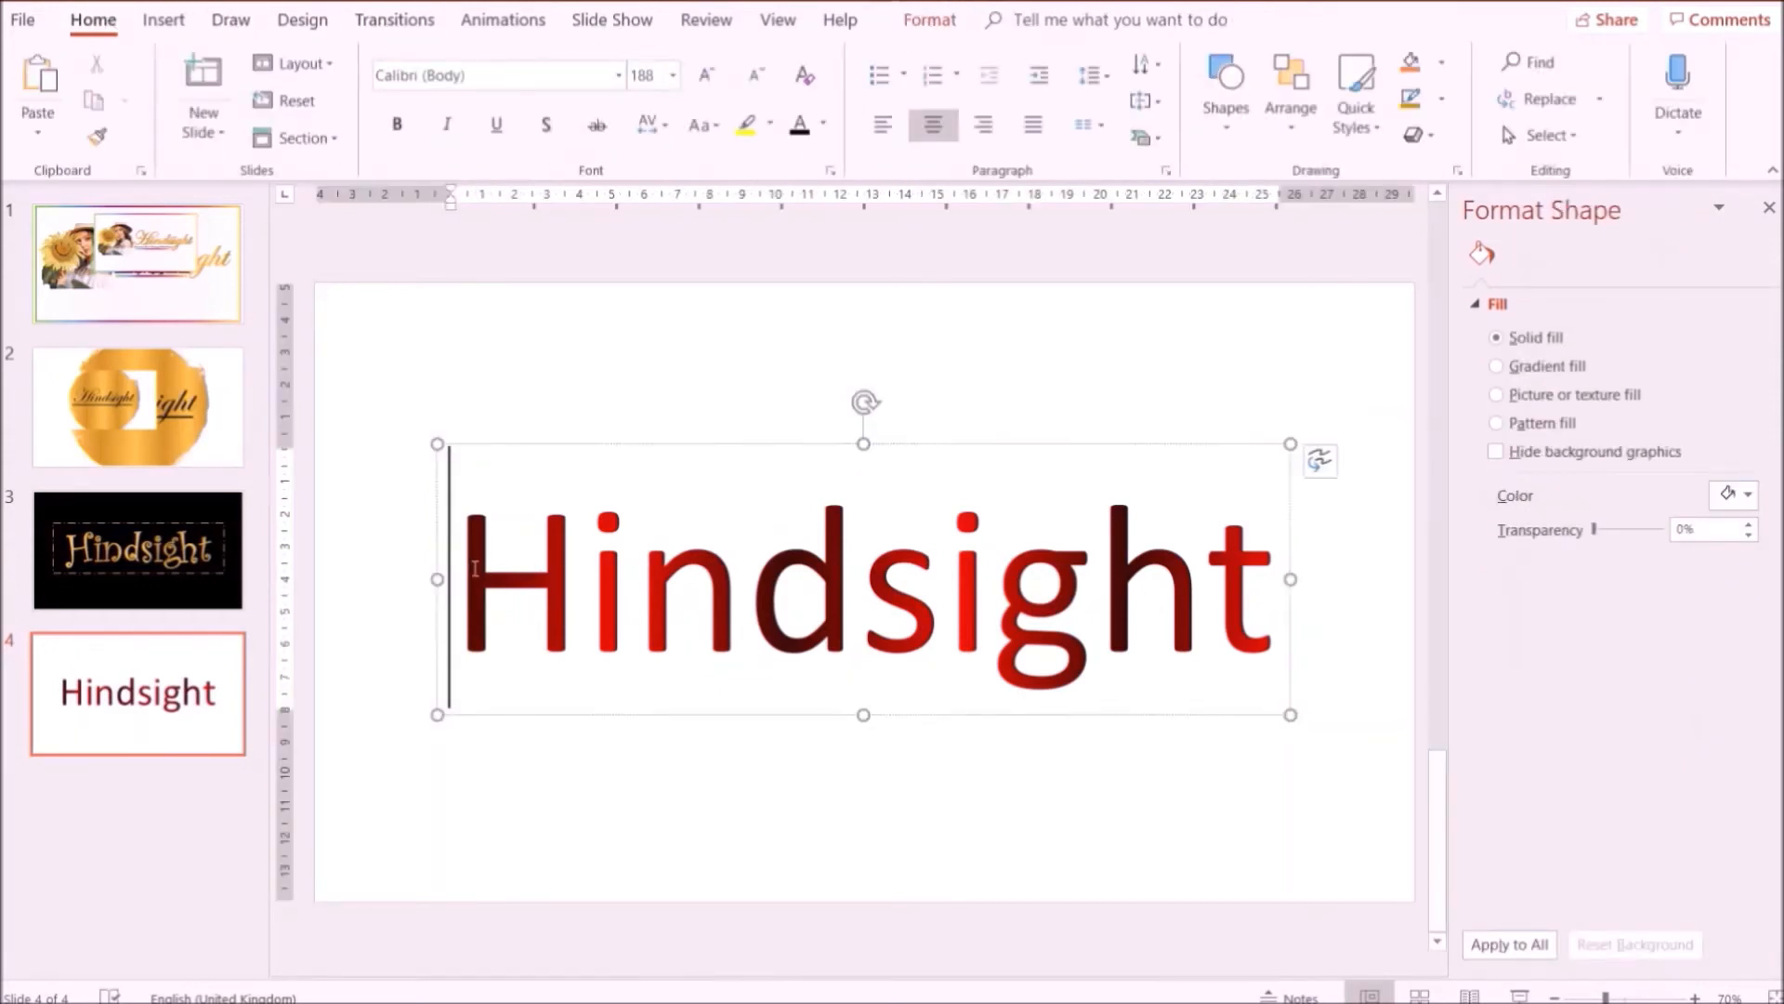
{"action": "left_click_drag", "start_coordinate": [475, 568], "coordinate": [1271, 639]}
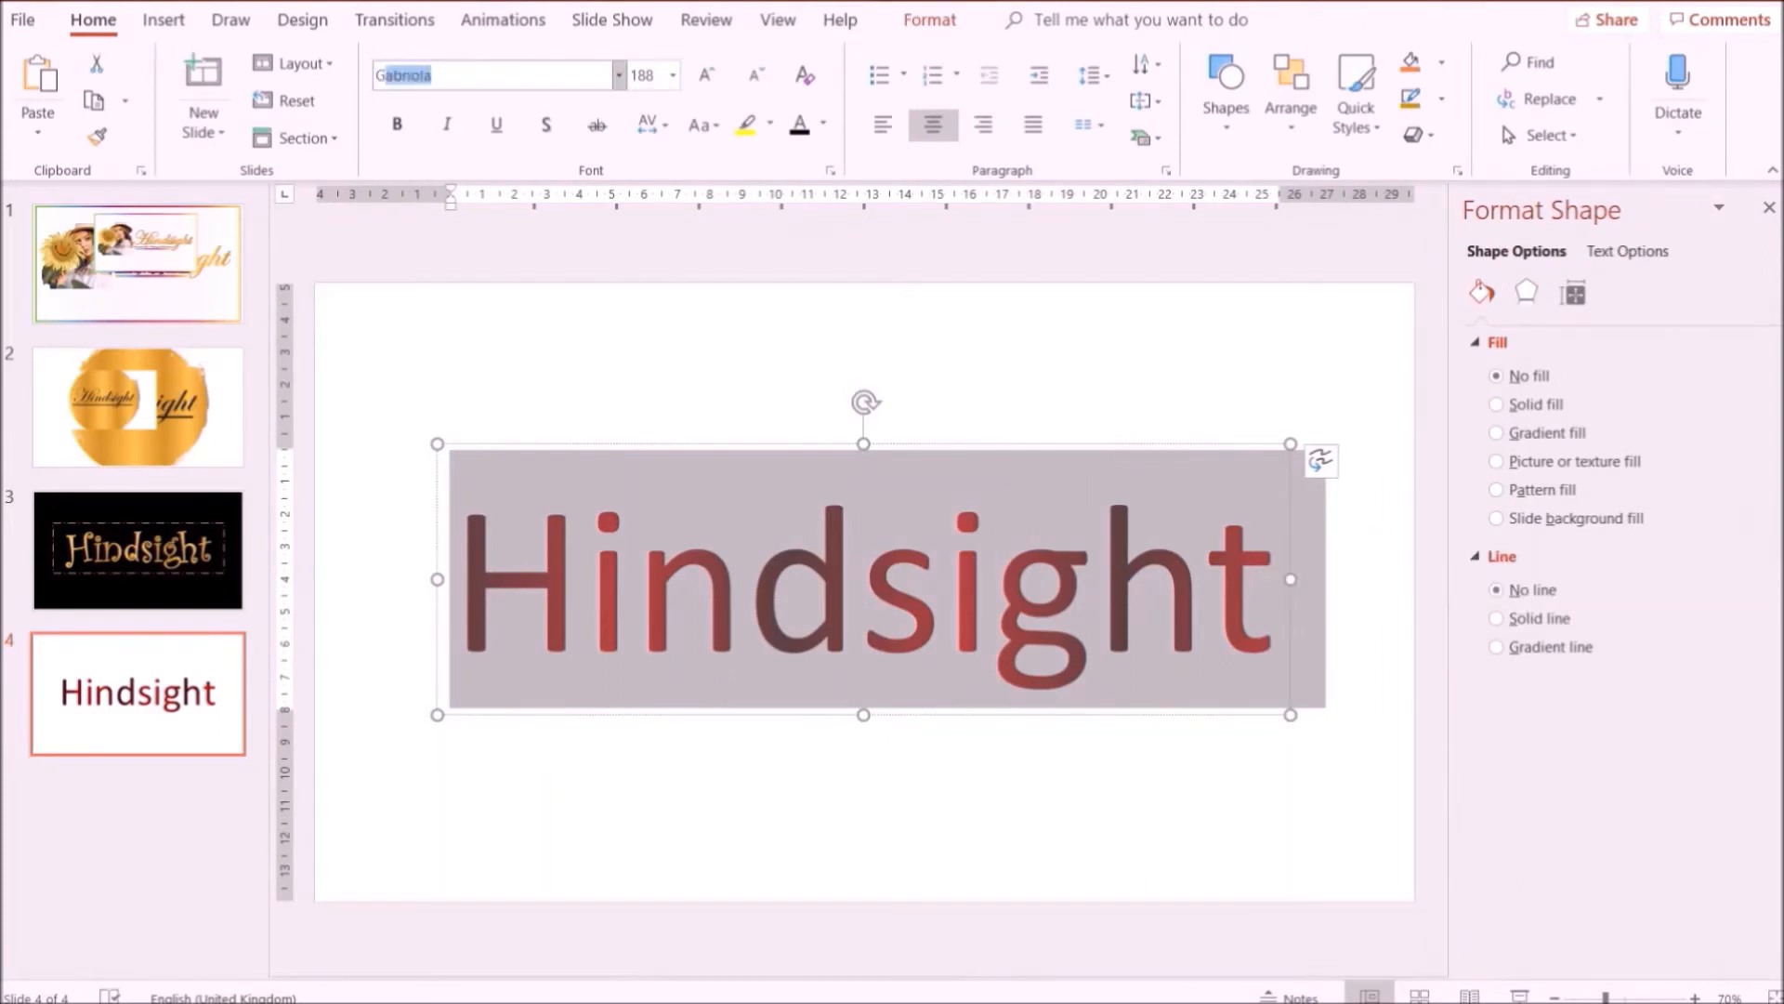
{"action": "key", "text": "Return"}
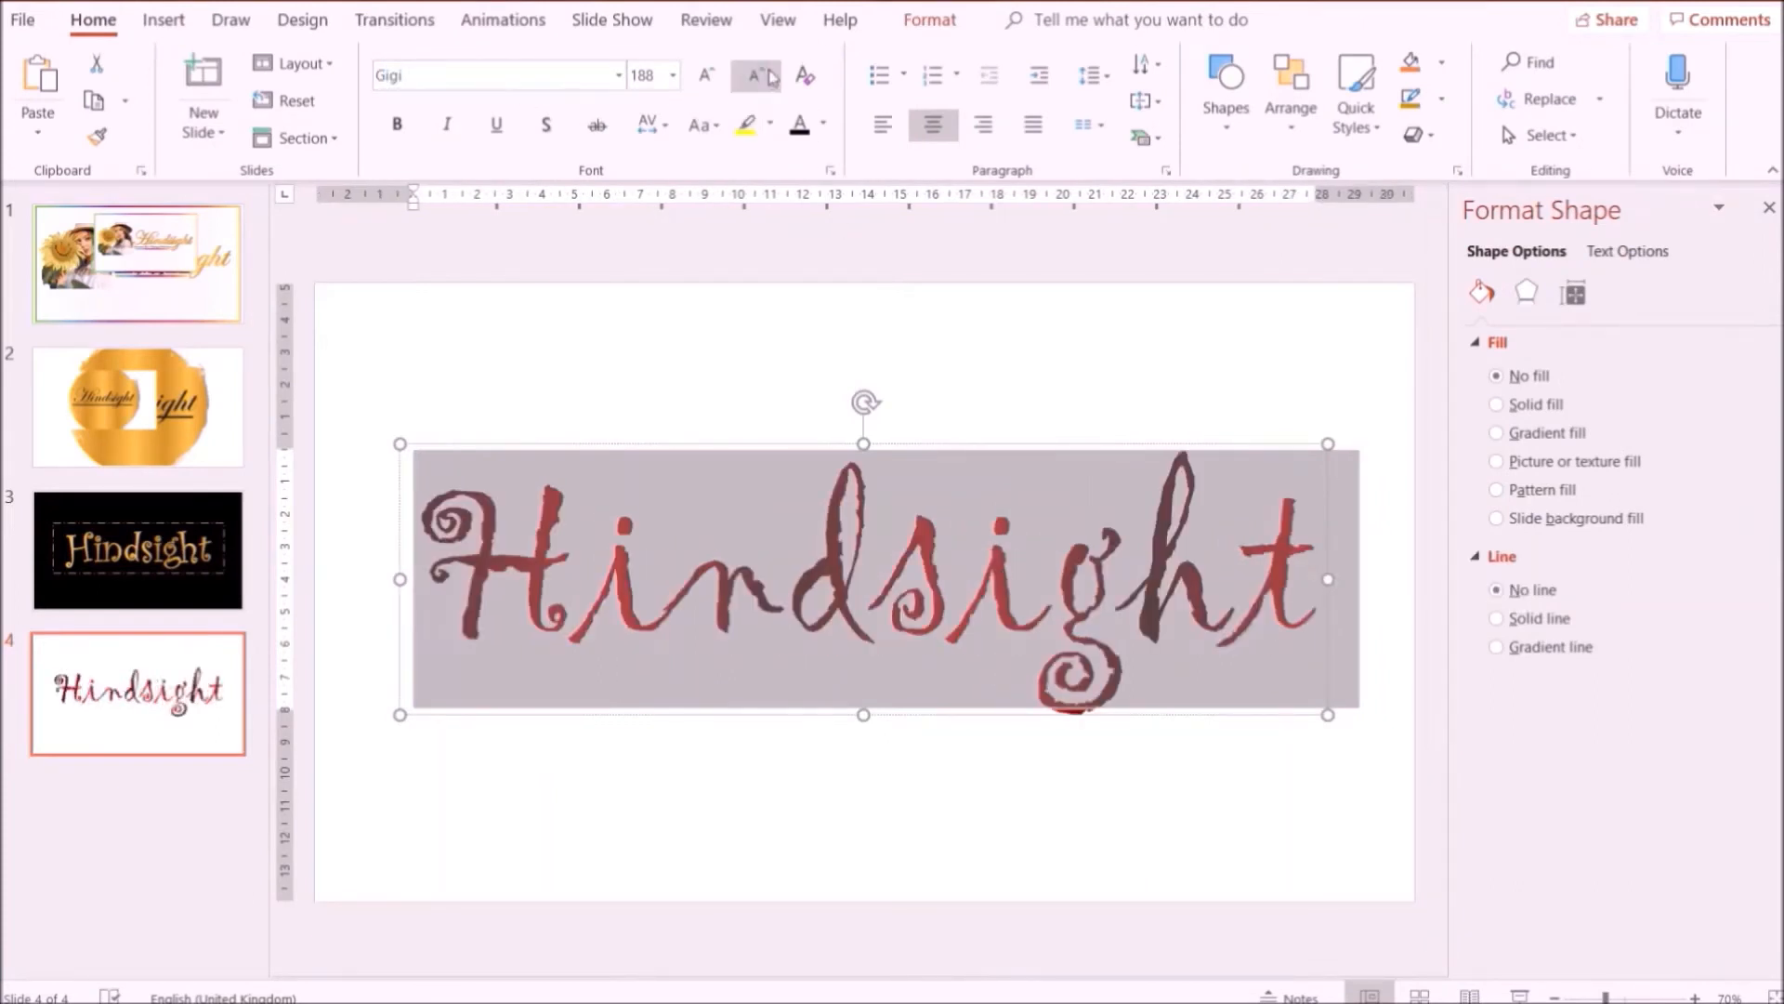
Set the Hindsight text to 164 pt and make it bold with a text shadow.
{"action": "left_click", "coordinate": [758, 76]}
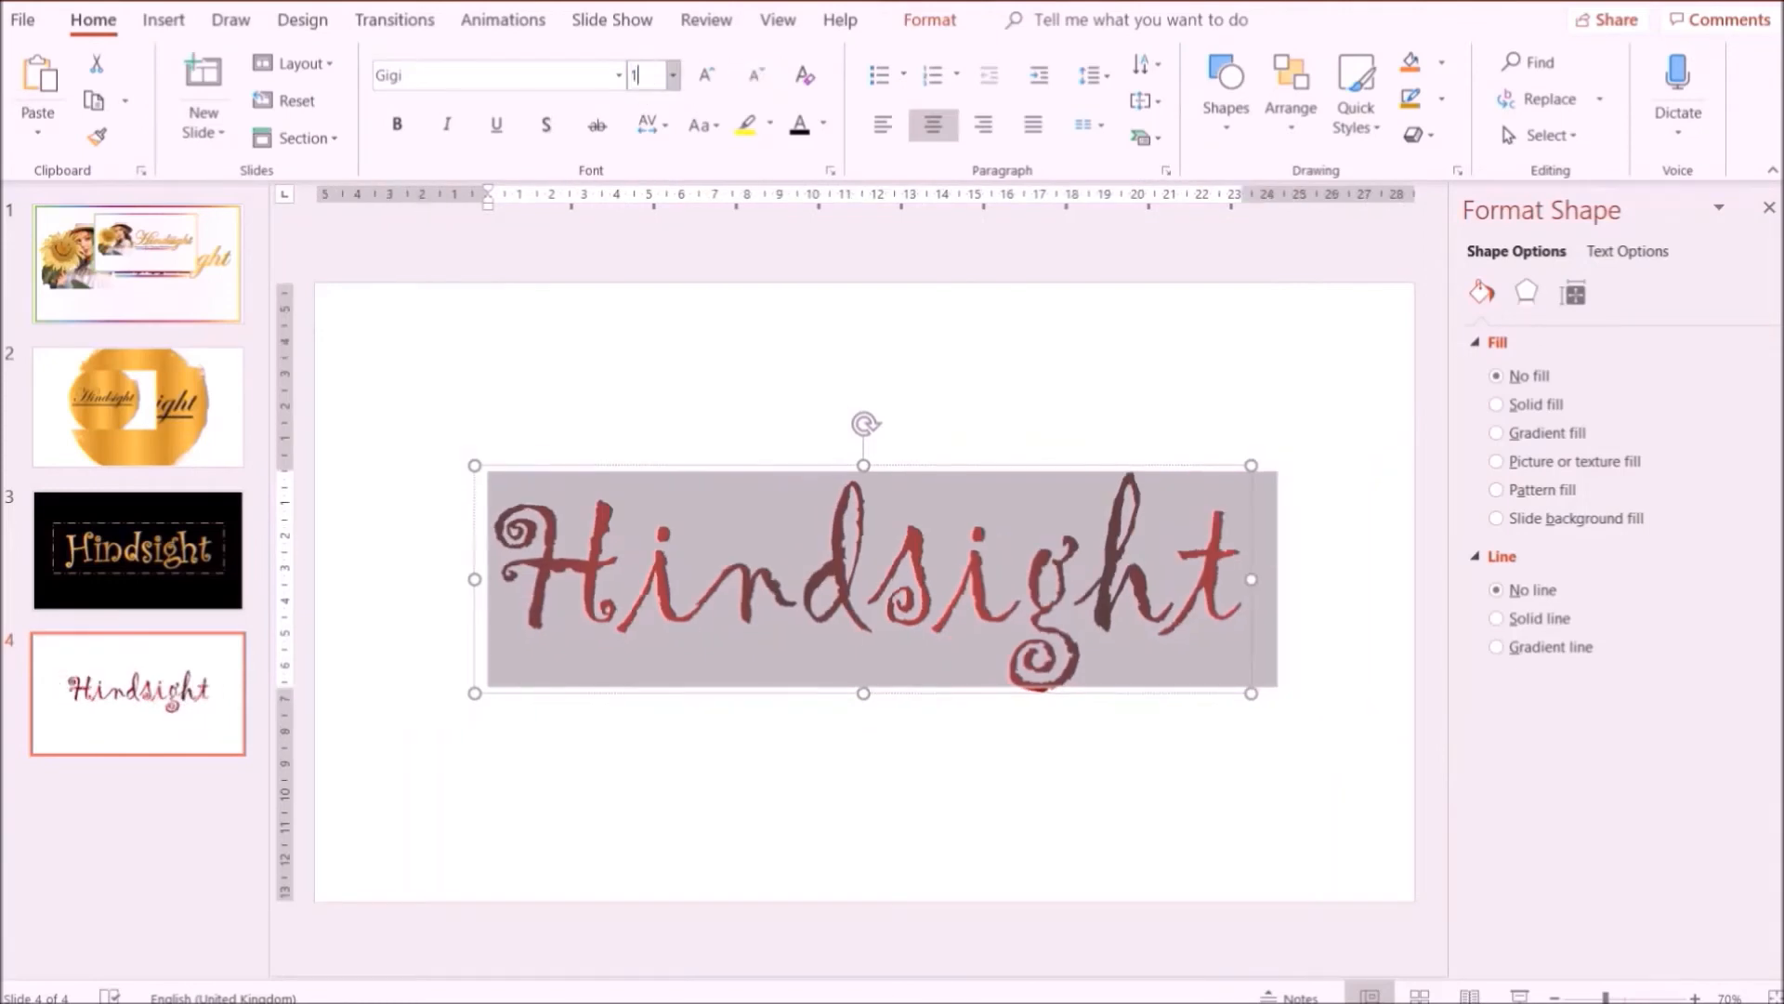
{"action": "key", "text": "Return"}
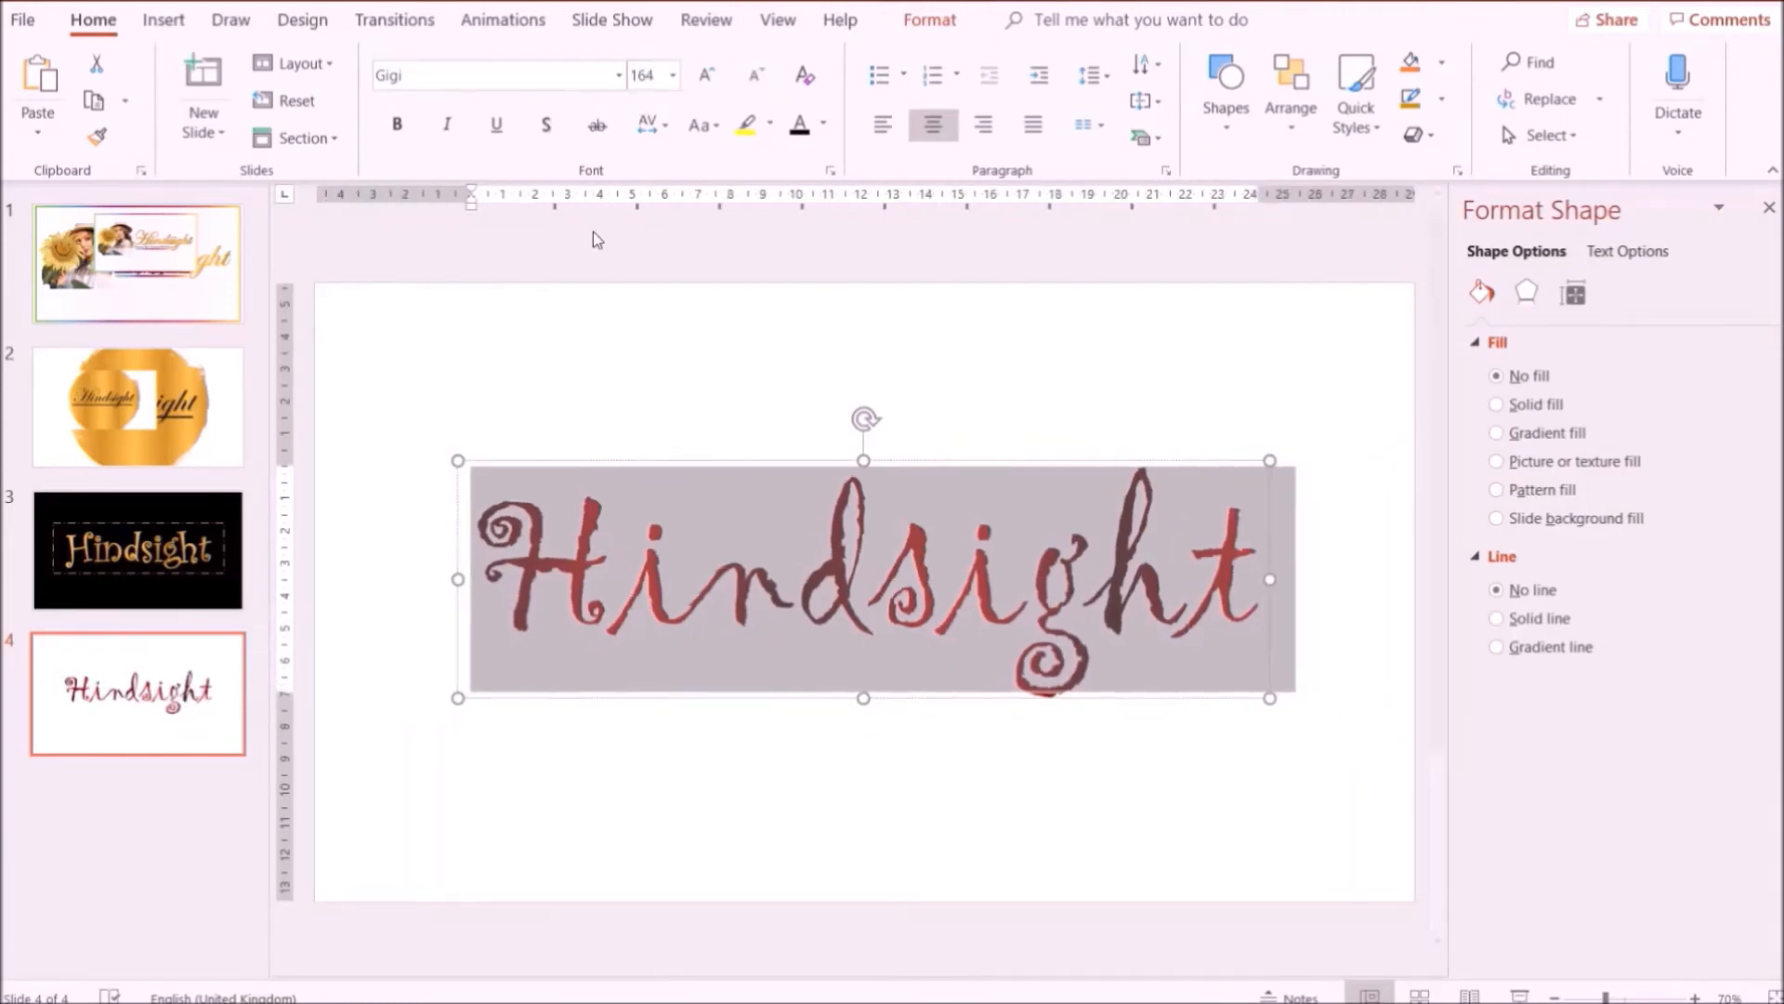
{"action": "left_click", "coordinate": [397, 124]}
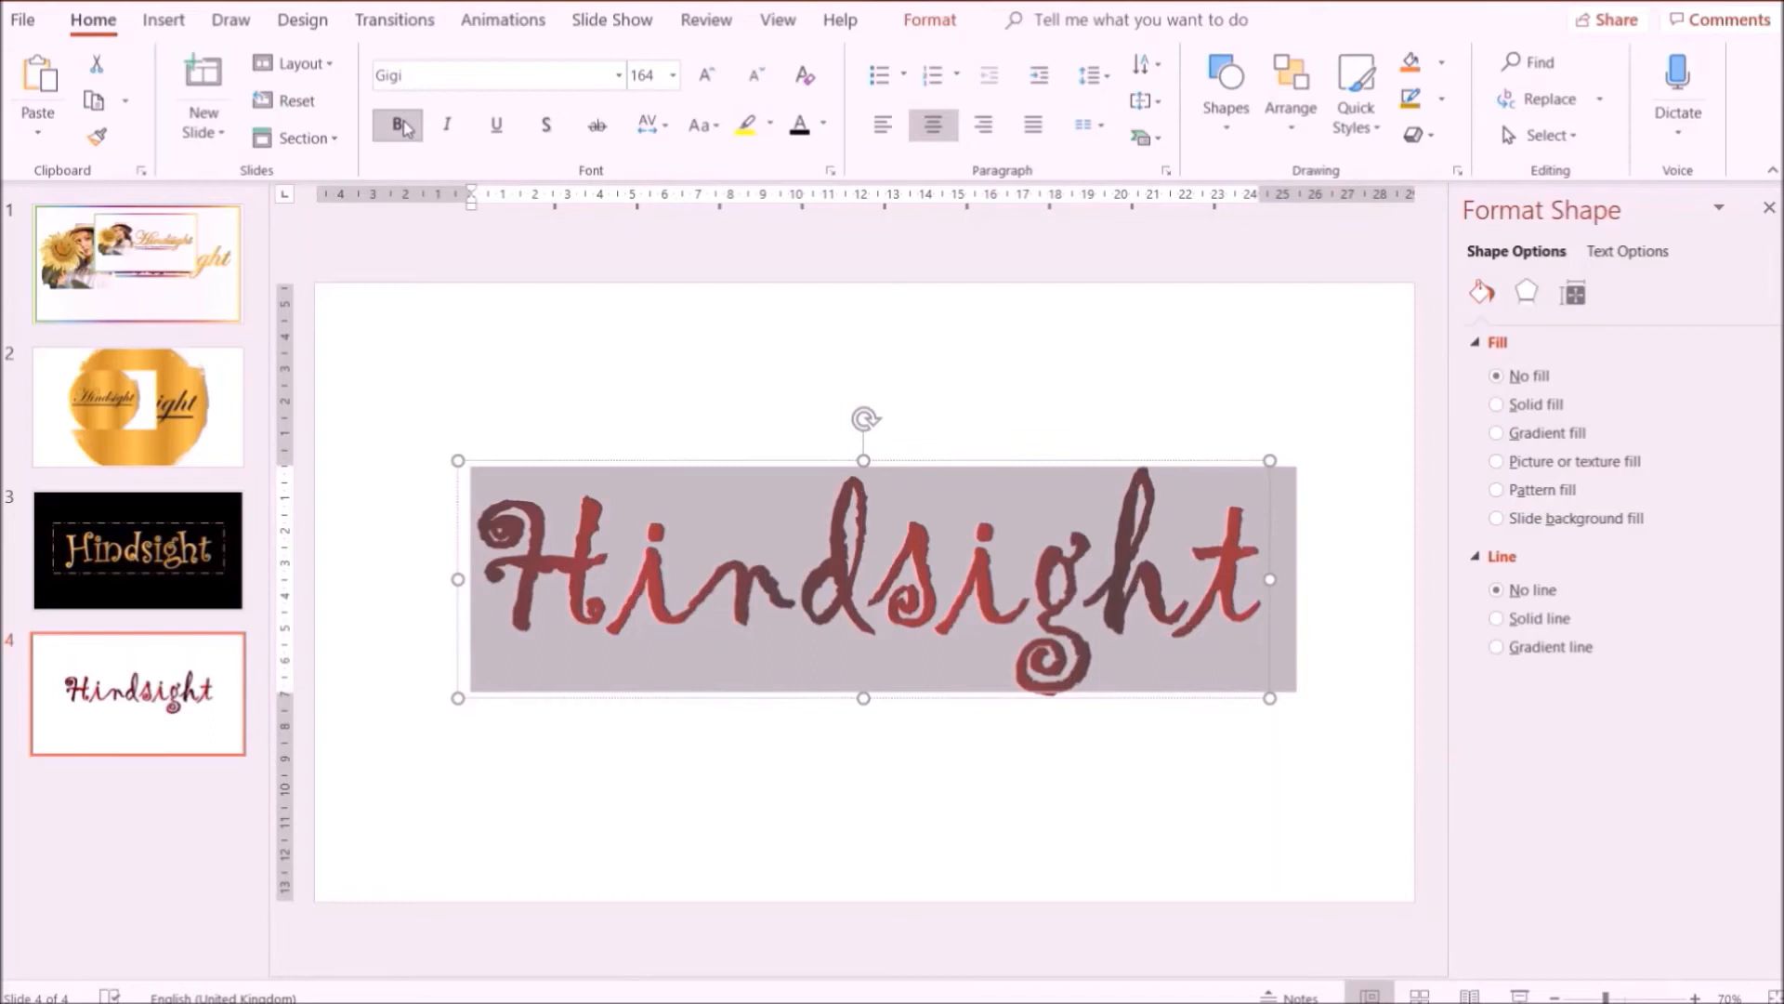
{"action": "left_click", "coordinate": [545, 124]}
Apply the Angle bevel text effect to the red Hindsight lettering.
{"action": "left_click", "coordinate": [929, 20]}
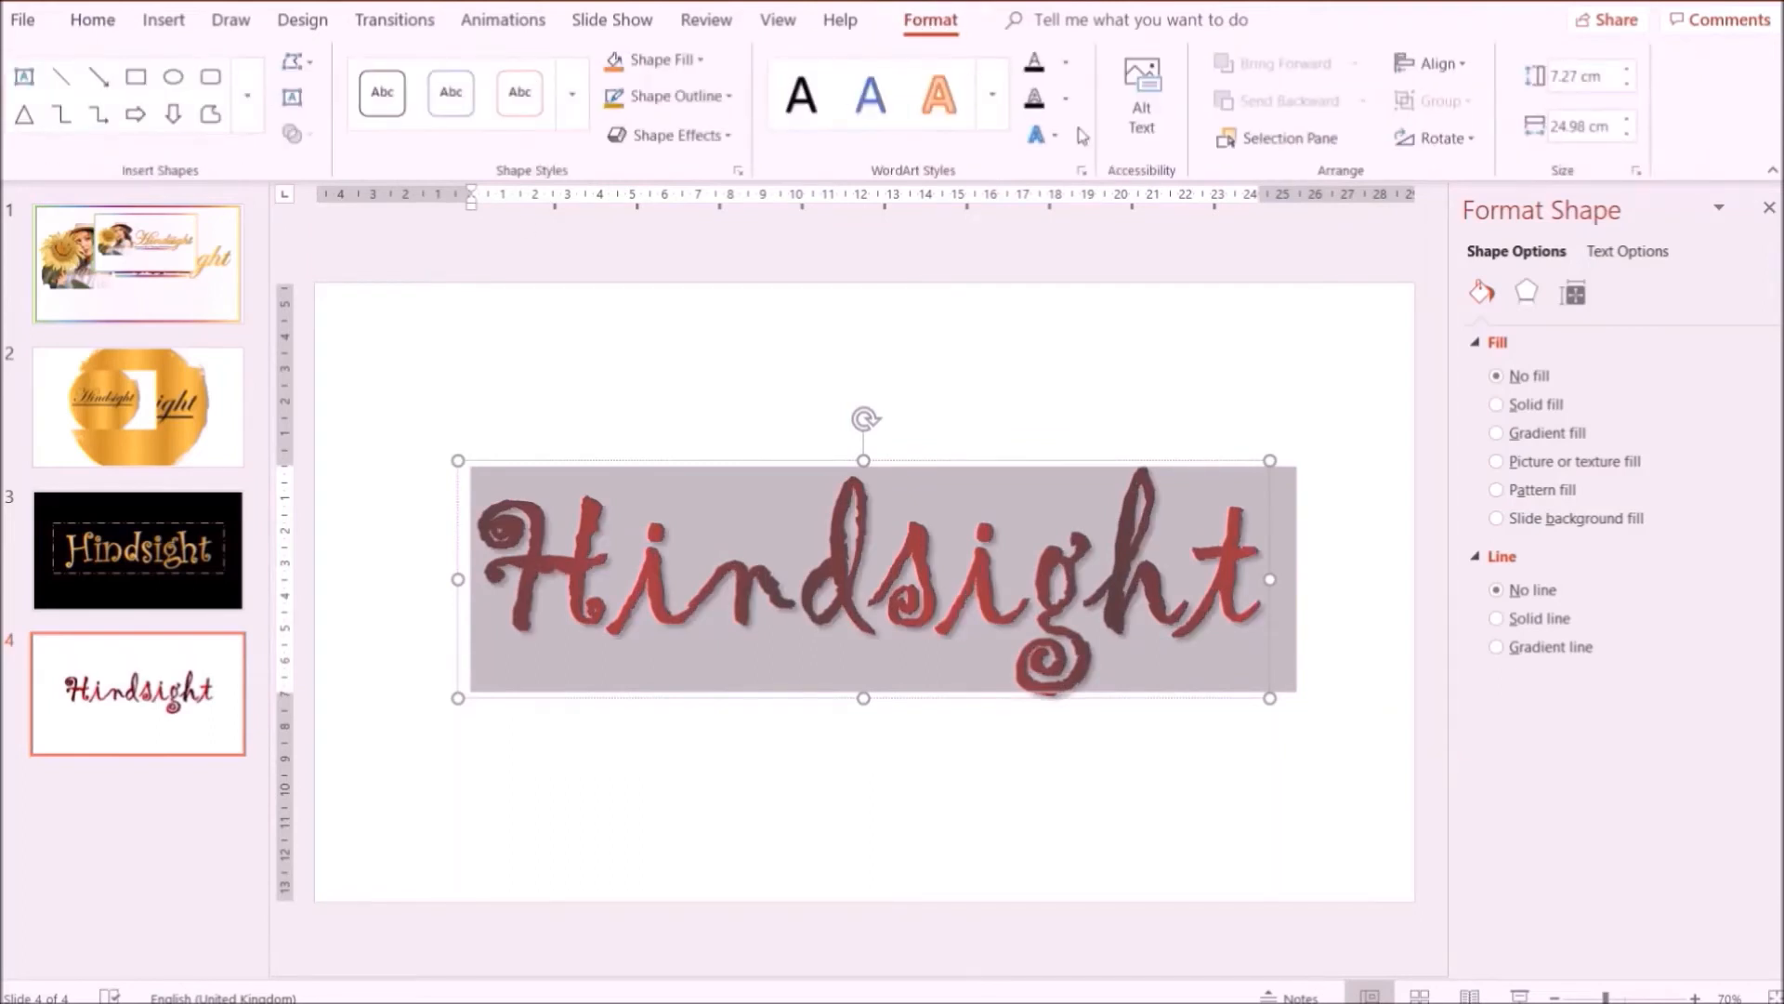
{"action": "left_click", "coordinate": [1039, 135]}
{"action": "mouse_move", "coordinate": [1108, 344]}
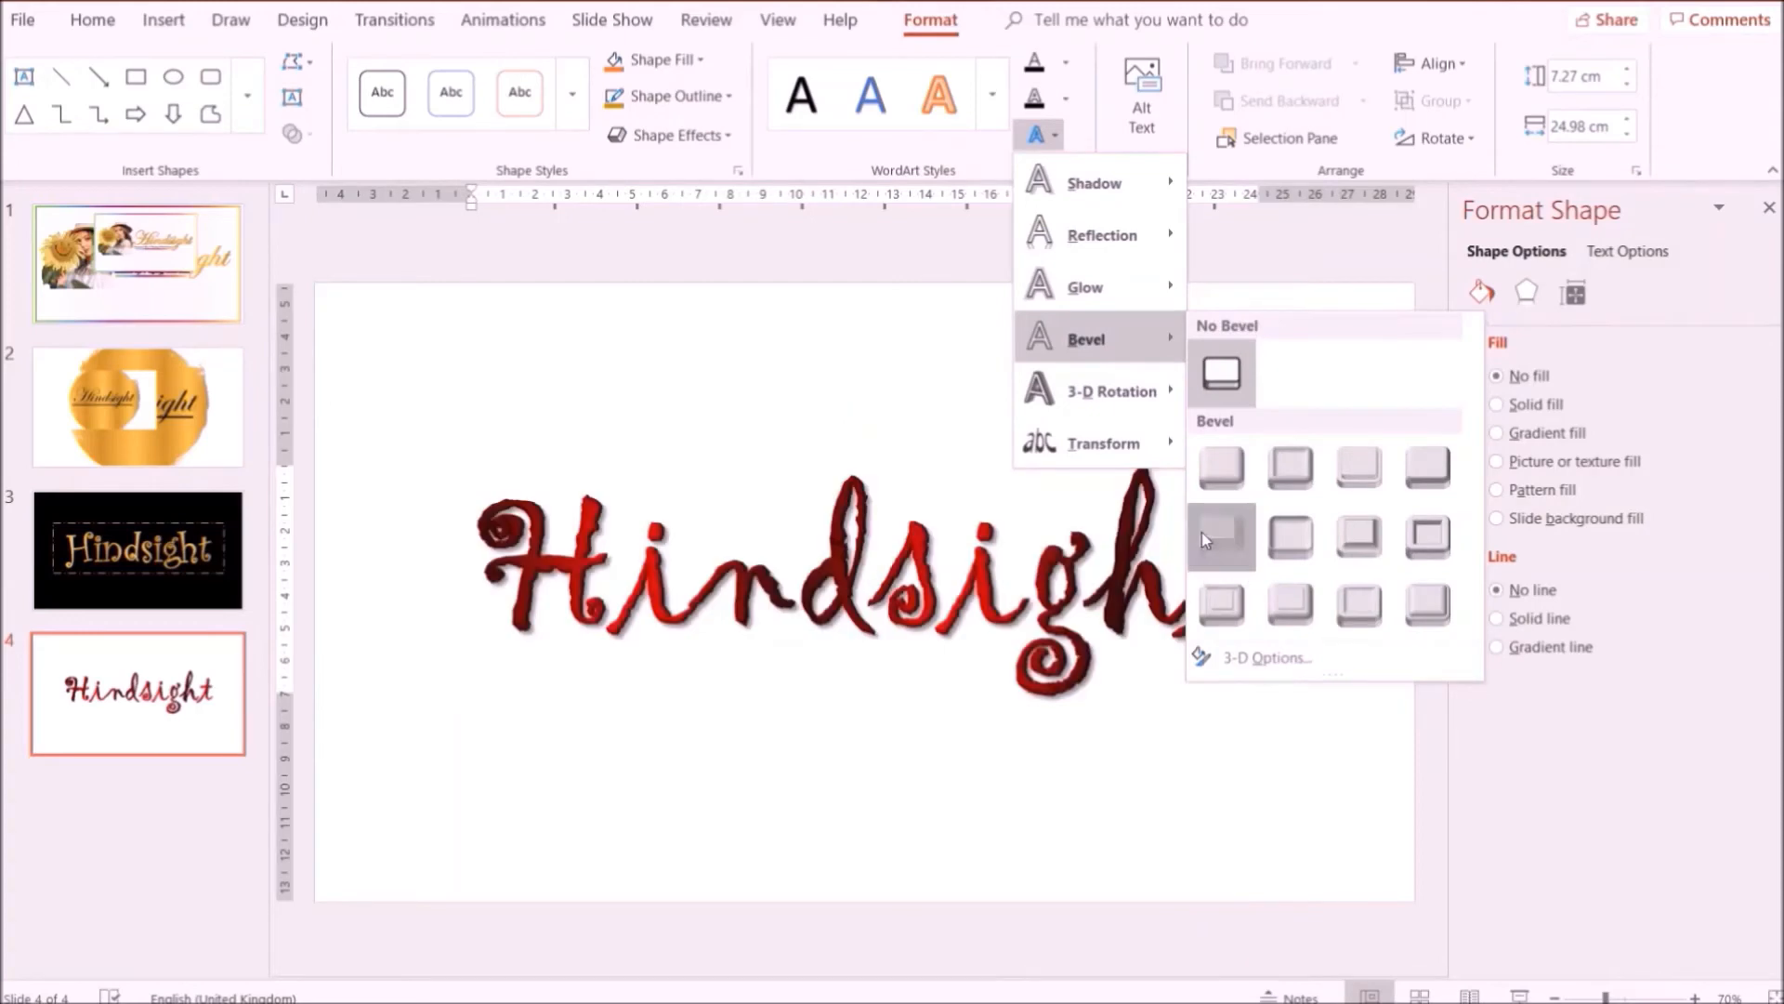
{"action": "left_click", "coordinate": [1201, 532]}
Give the lettering a perspective shadow slanting to the upper right and shift its text box slightly left.
{"action": "left_click", "coordinate": [1057, 136]}
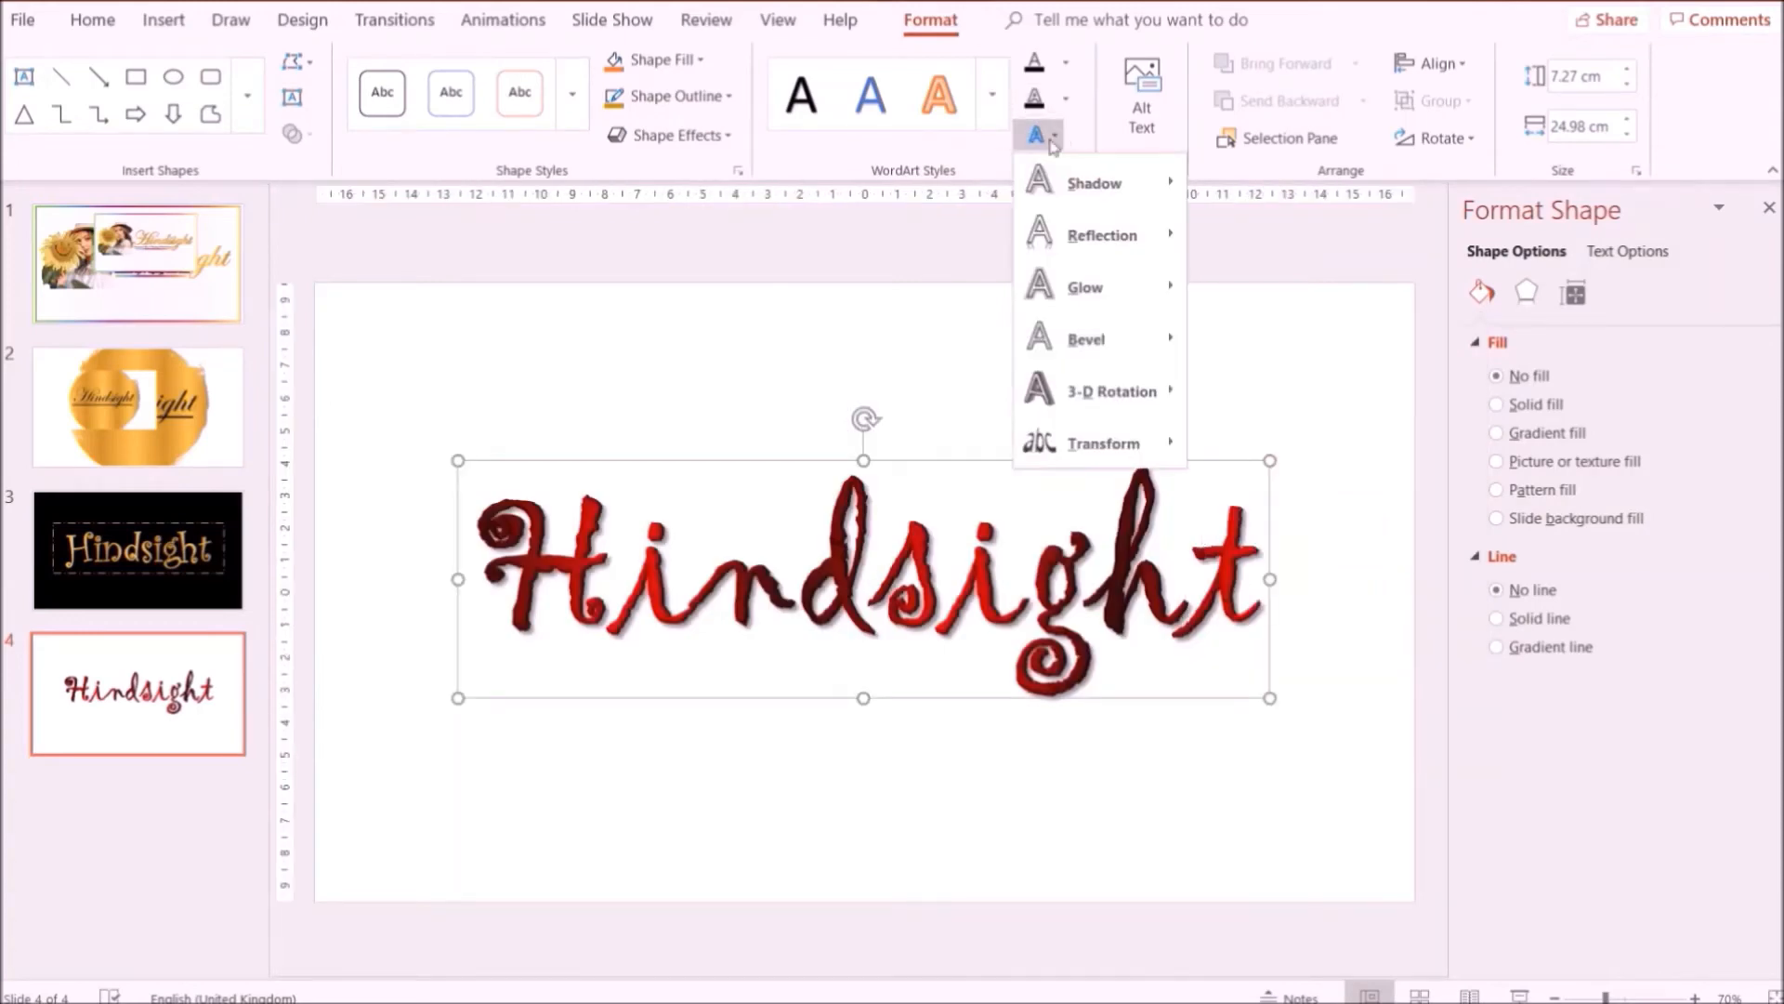
{"action": "mouse_move", "coordinate": [1083, 342]}
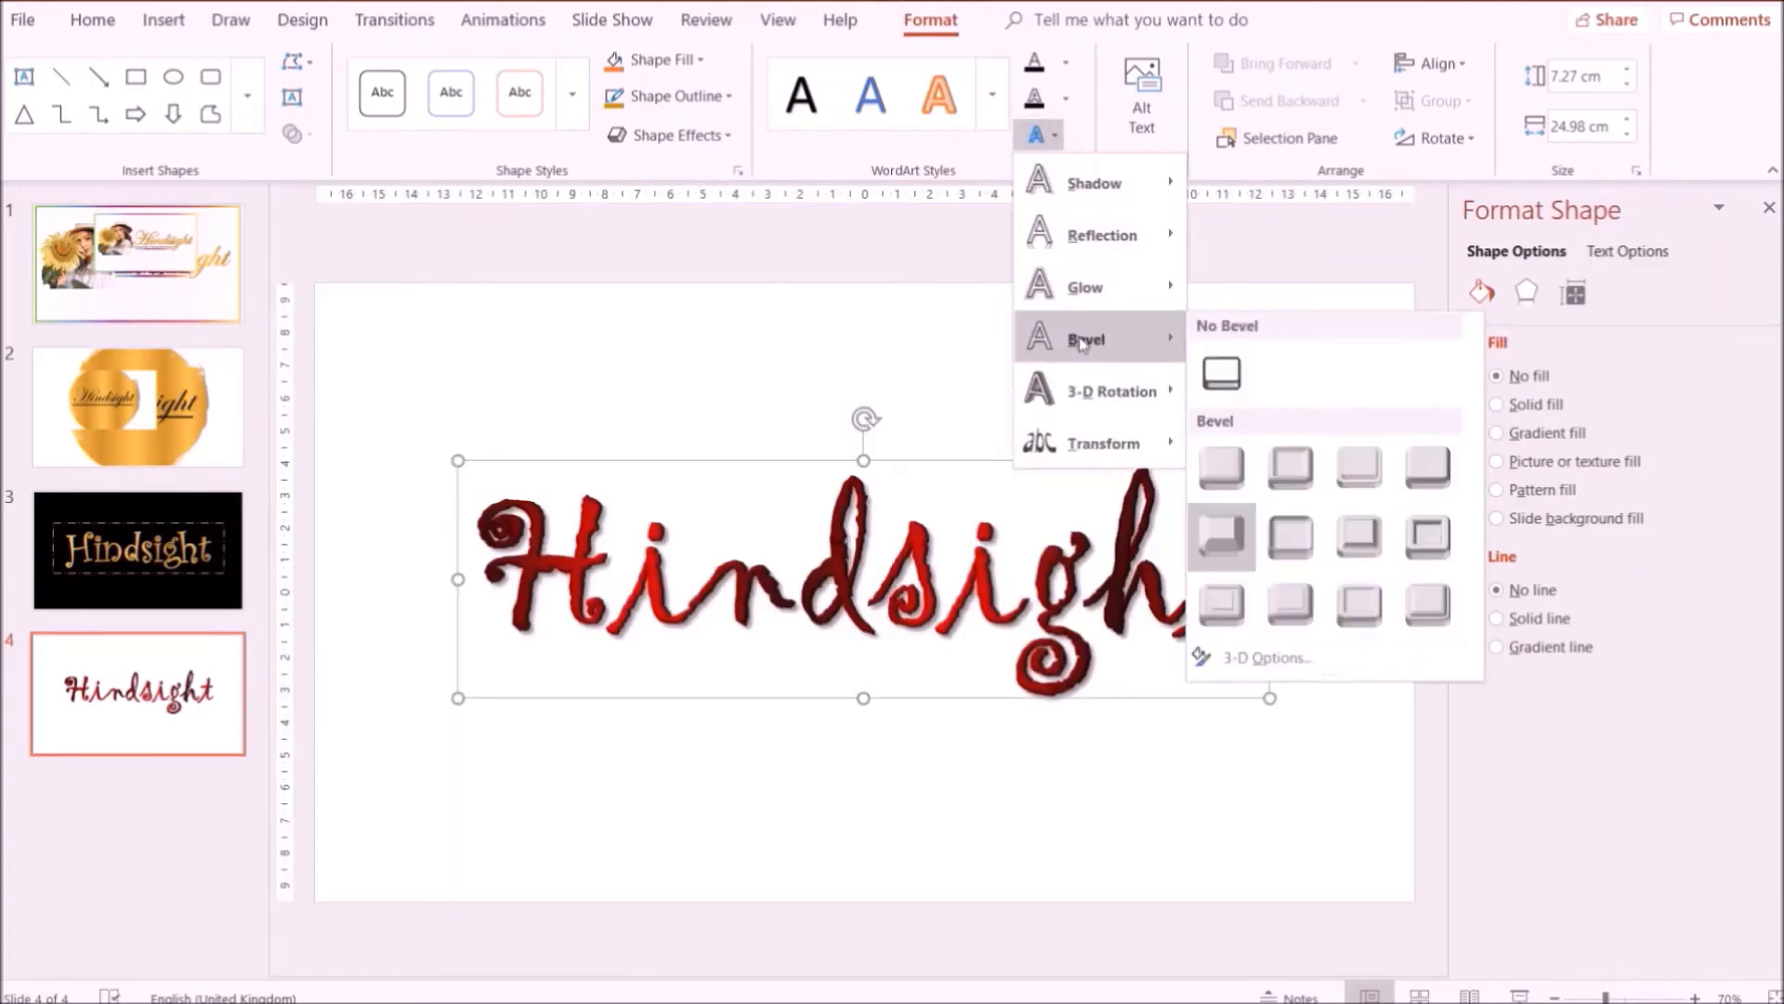
{"action": "mouse_move", "coordinate": [1088, 185]}
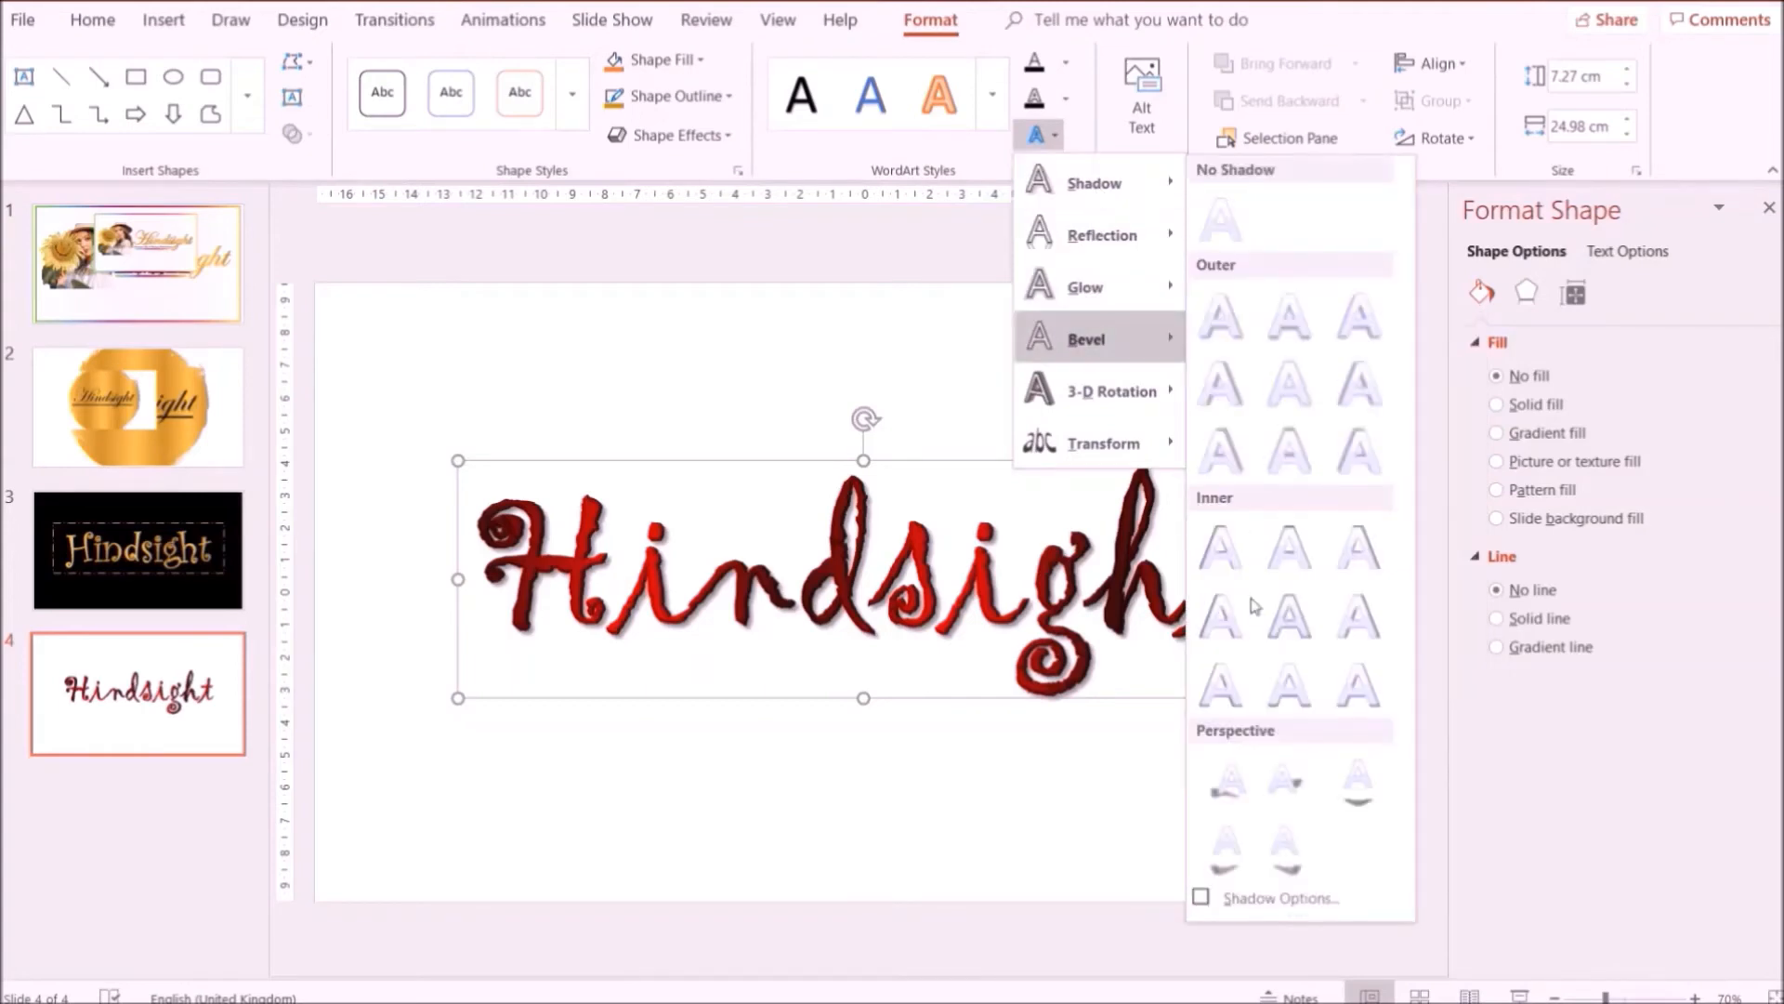
{"action": "left_click", "coordinate": [1286, 784]}
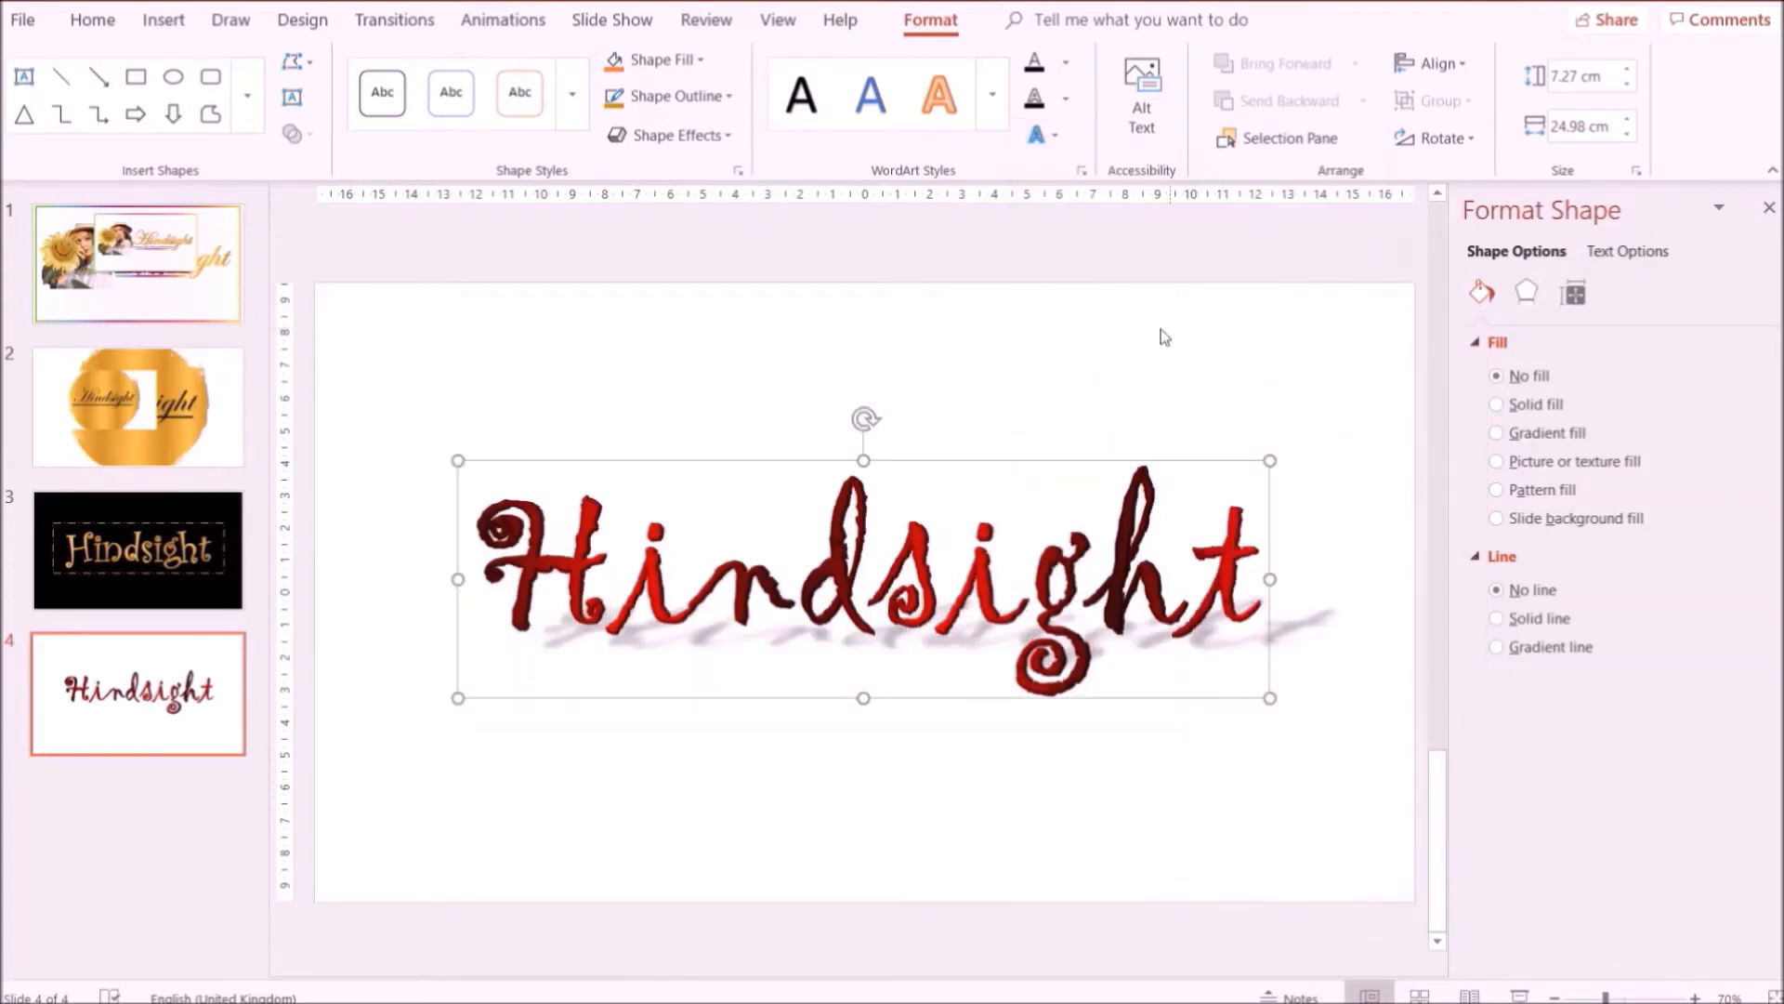
{"action": "left_click_drag", "start_coordinate": [1119, 460], "coordinate": [1093, 466]}
{"action": "left_click_drag", "start_coordinate": [1091, 462], "coordinate": [1090, 455]}
Change the pen to the rainbow effect and draw a rectangular frame around the Hindsight text.
{"action": "left_click", "coordinate": [642, 532]}
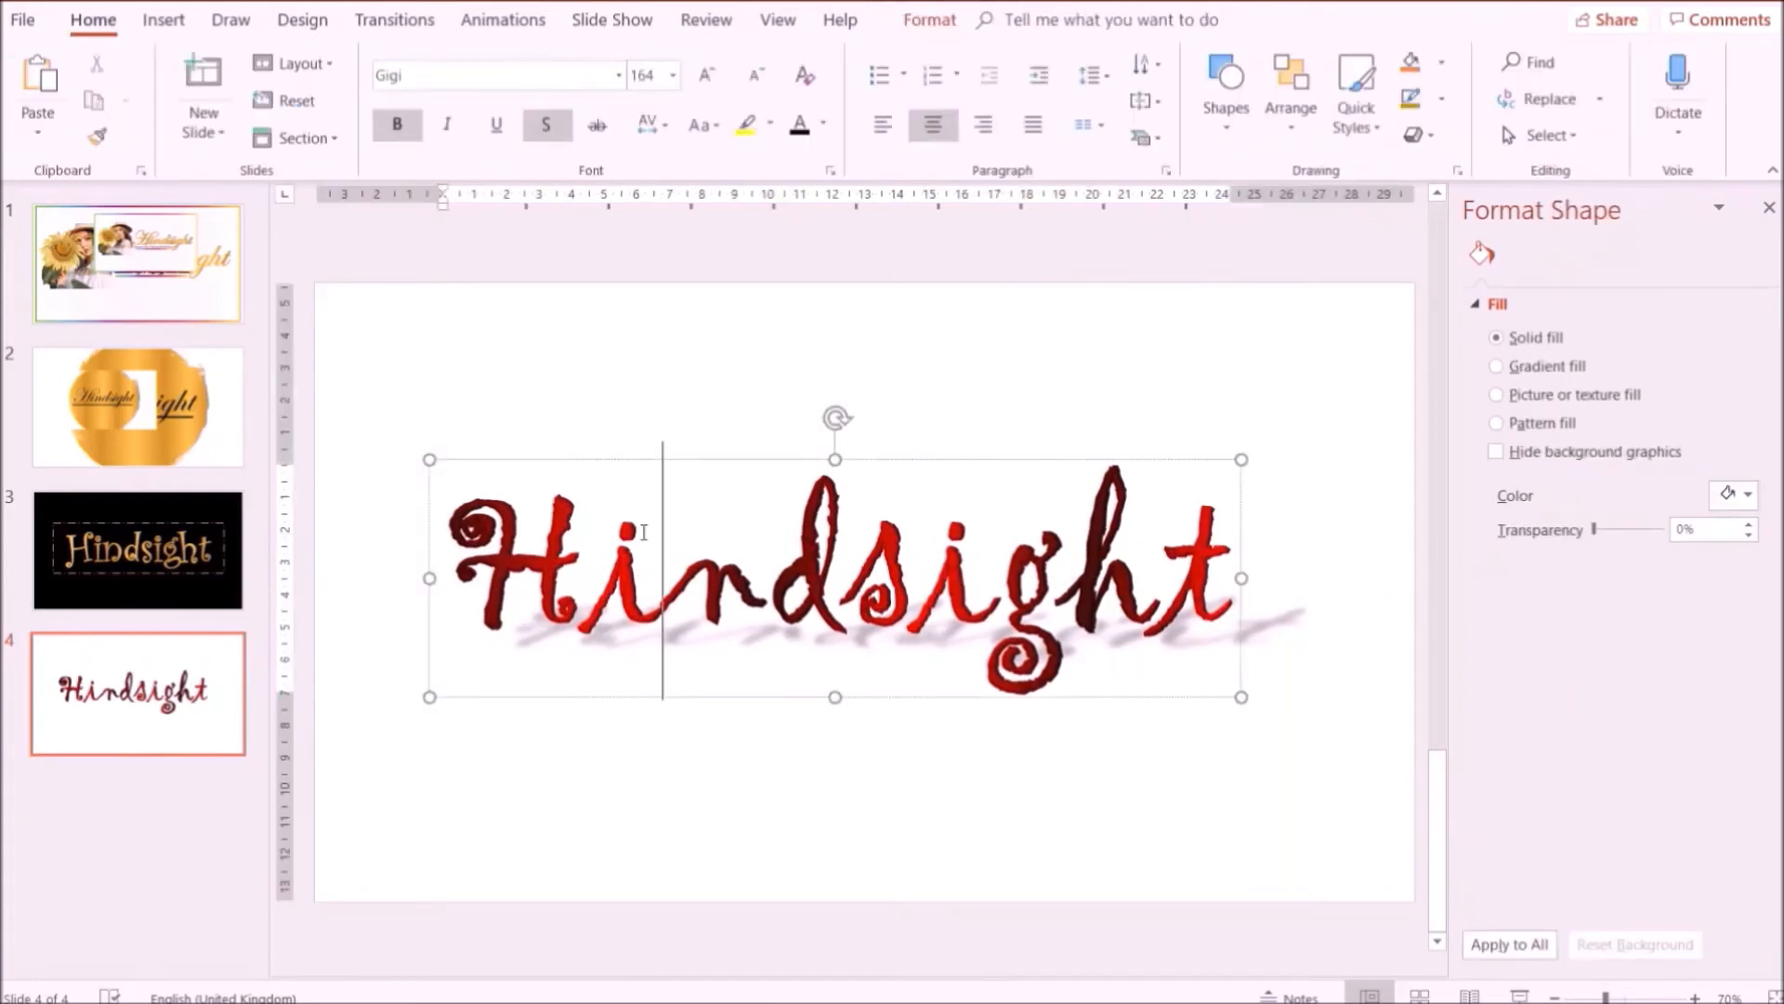
{"action": "left_click", "coordinate": [236, 23]}
{"action": "left_click", "coordinate": [386, 107]}
{"action": "left_click", "coordinate": [396, 122]}
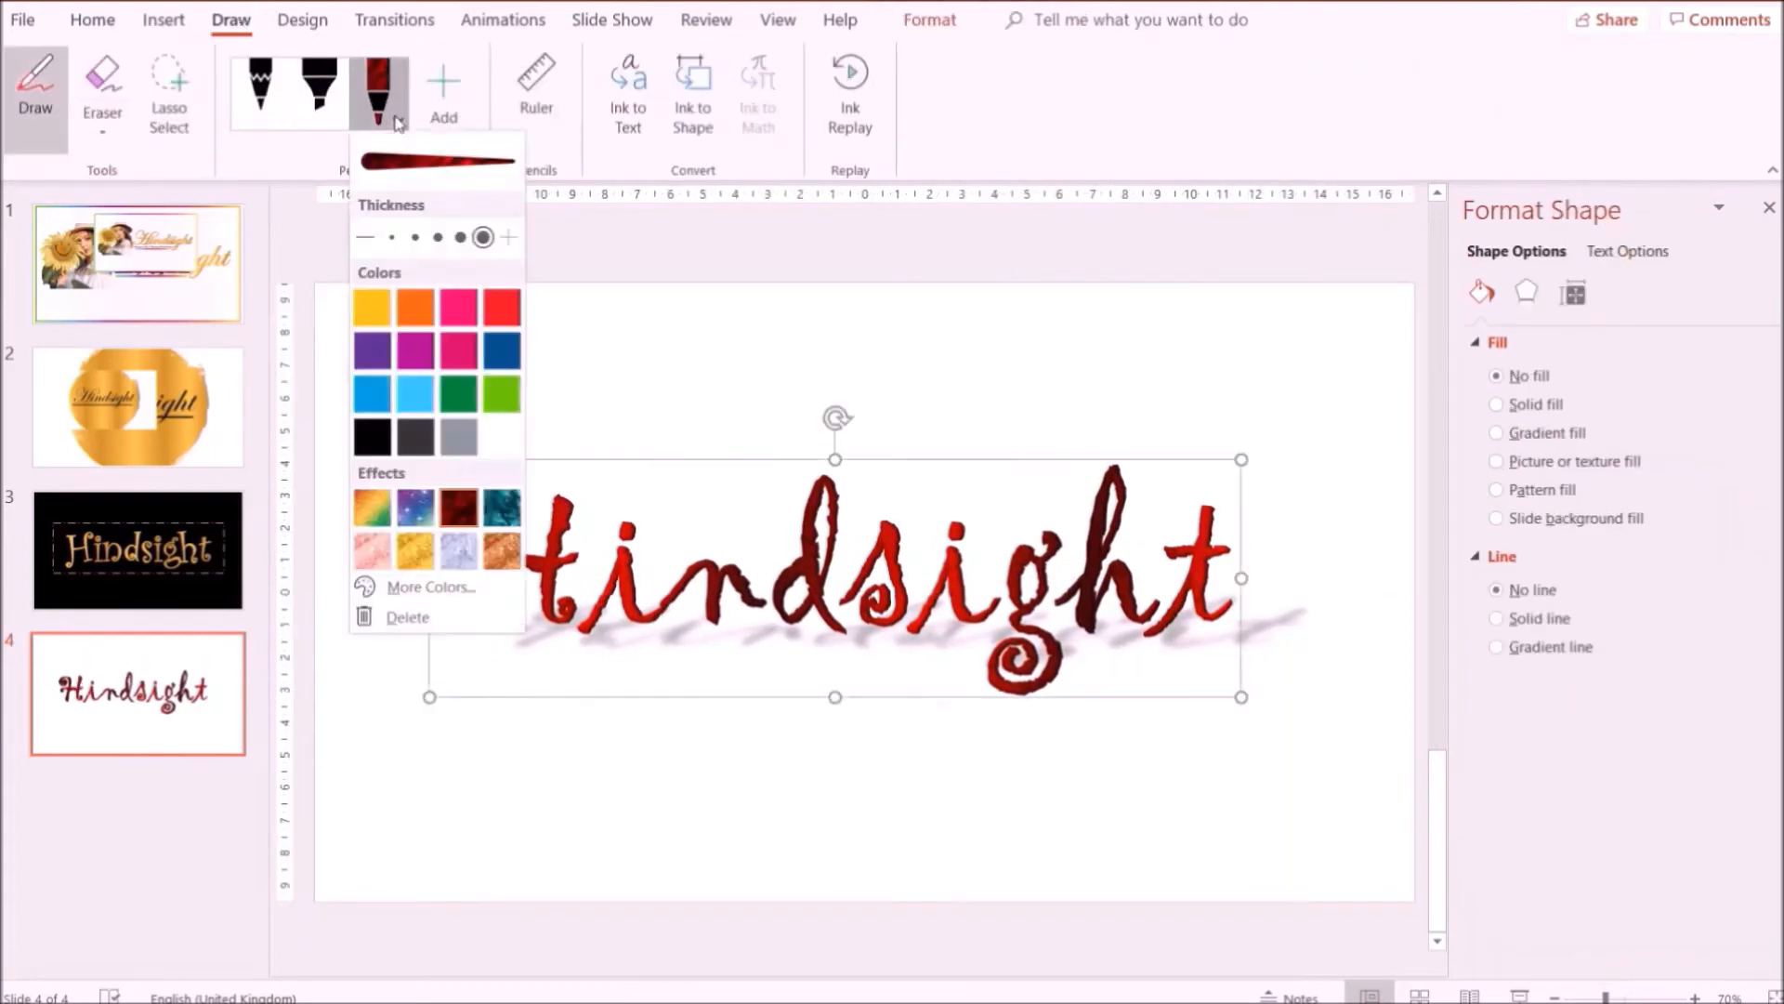
{"action": "left_click", "coordinate": [374, 510]}
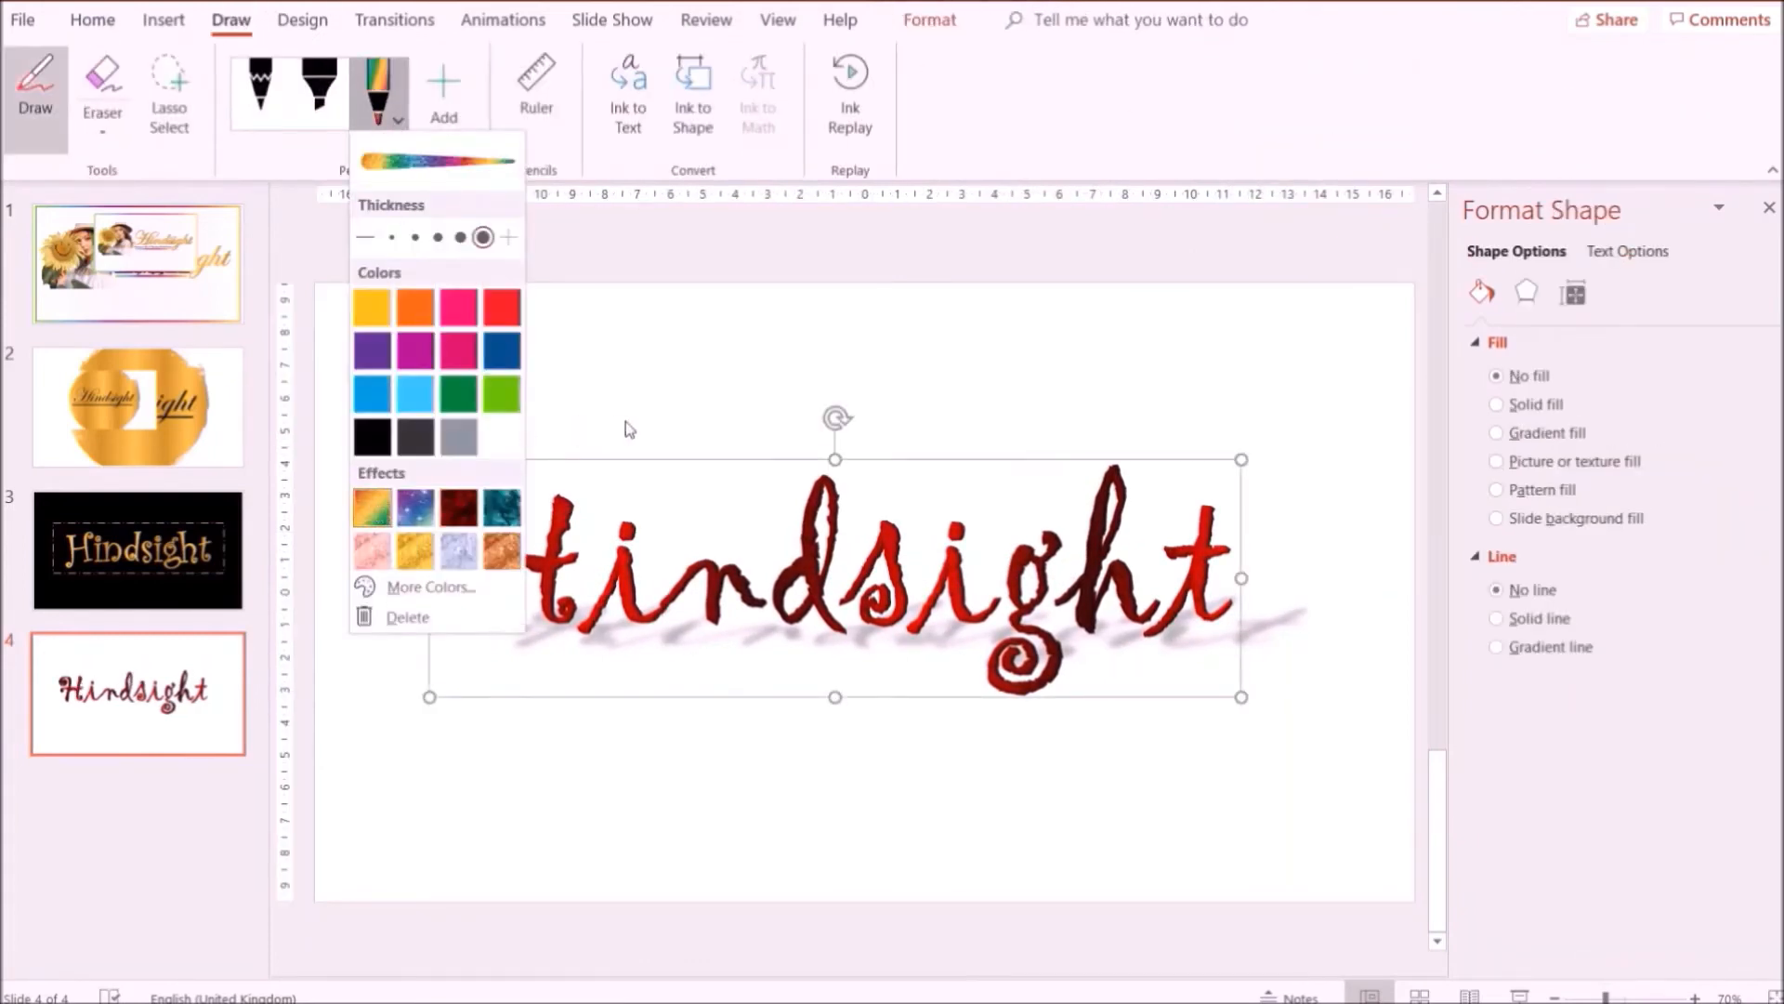
{"action": "left_click", "coordinate": [387, 70]}
{"action": "mouse_move", "coordinate": [416, 439]}
{"action": "left_mouse_down"}
{"action": "mouse_move", "coordinate": [950, 433]}
{"action": "mouse_move", "coordinate": [1317, 456]}
{"action": "mouse_move", "coordinate": [1128, 743]}
{"action": "mouse_move", "coordinate": [545, 729]}
{"action": "mouse_move", "coordinate": [399, 647]}
{"action": "mouse_move", "coordinate": [399, 450]}
{"action": "left_mouse_up"}
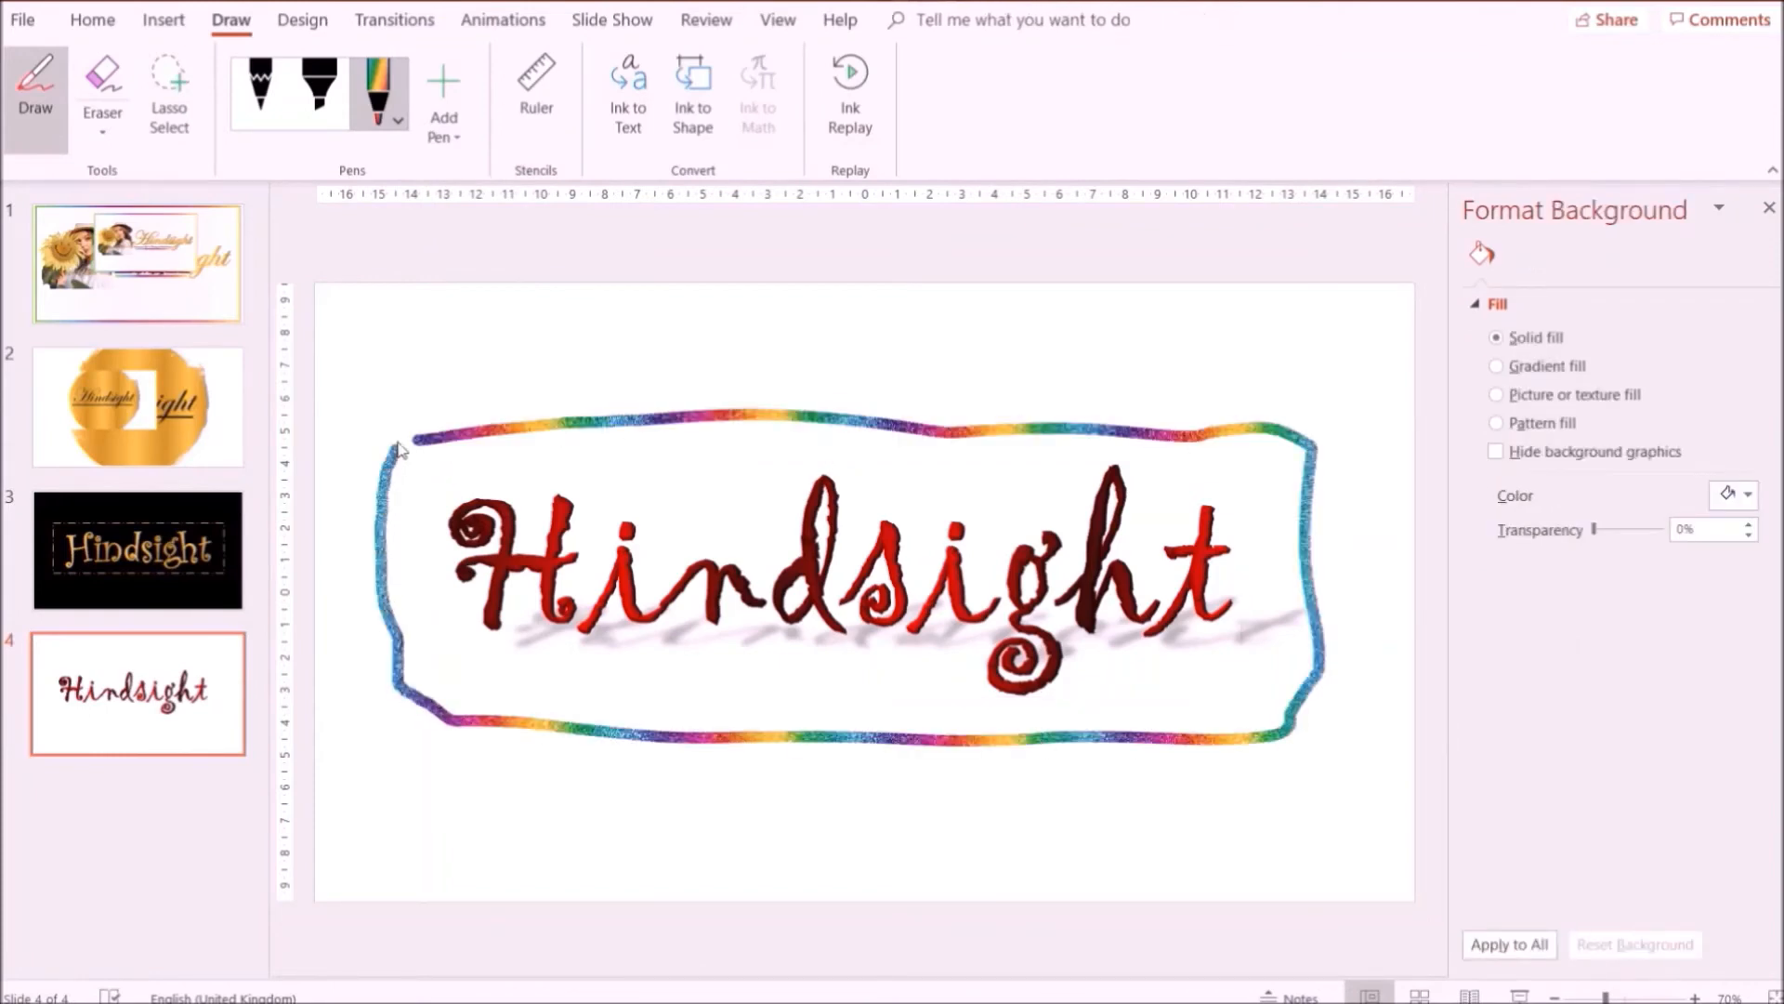
Convert the hand-drawn rainbow frame to a rectangle shape and send it to the back.
{"action": "left_click", "coordinate": [693, 100]}
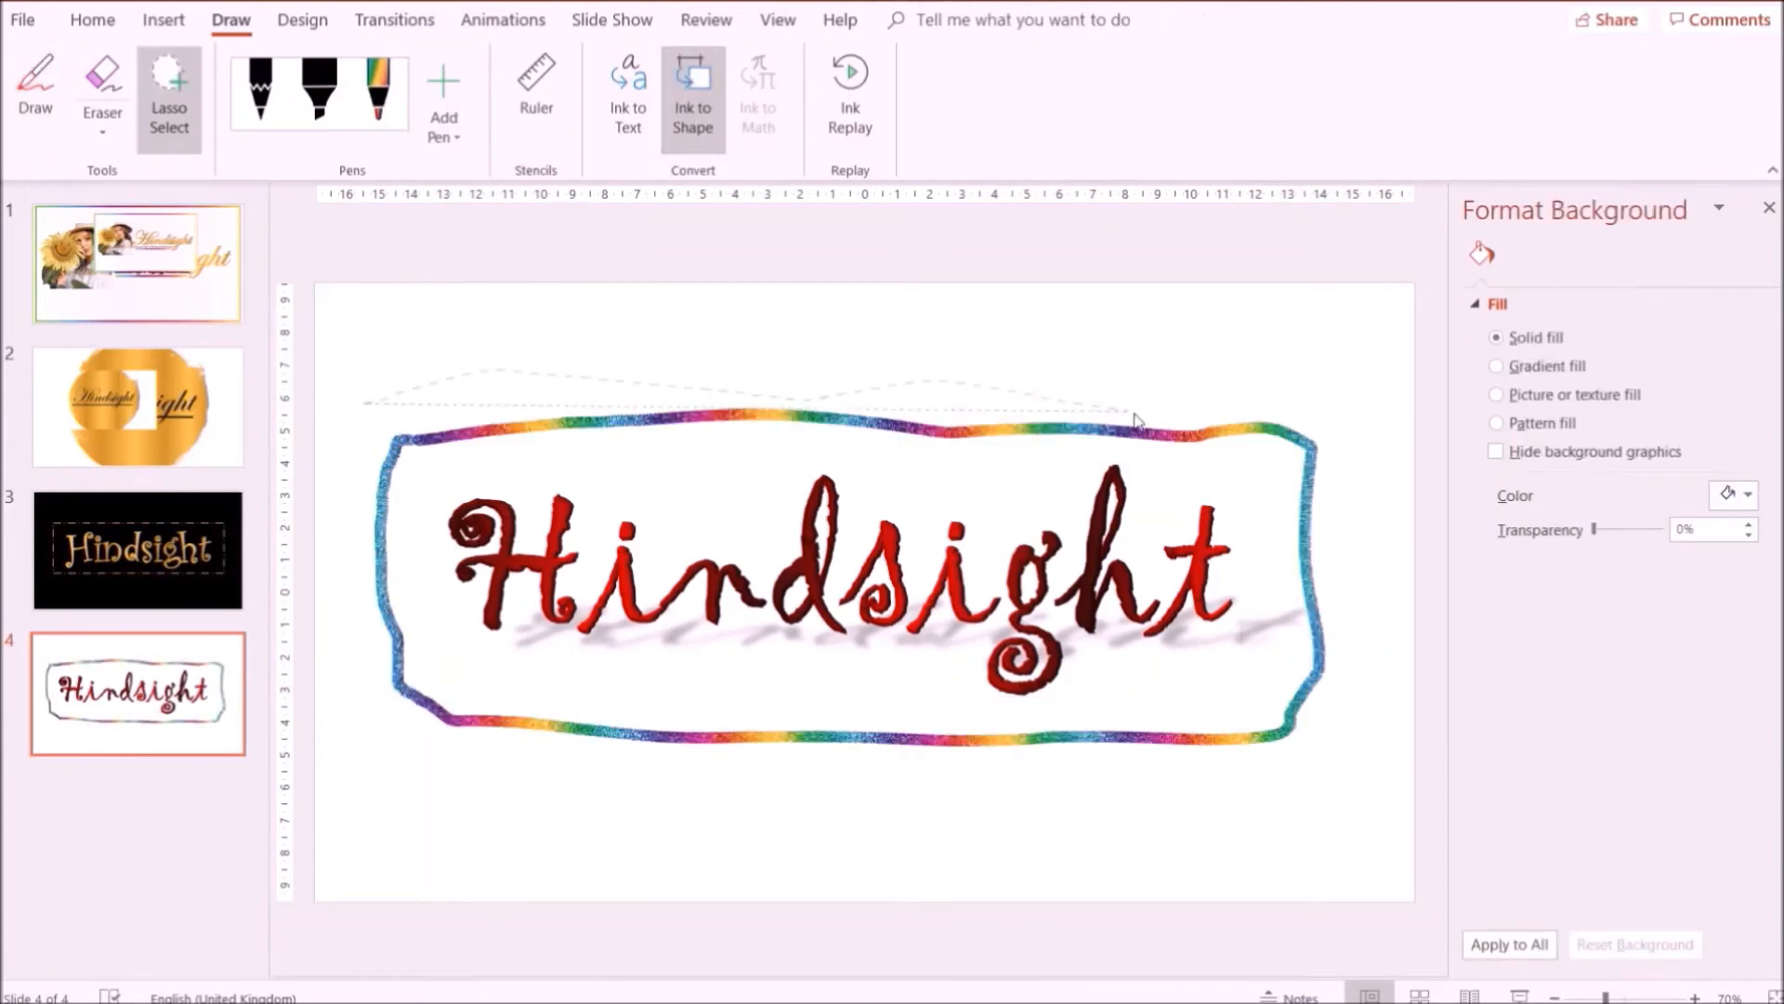
{"action": "left_click_drag", "start_coordinate": [374, 773], "coordinate": [370, 768]}
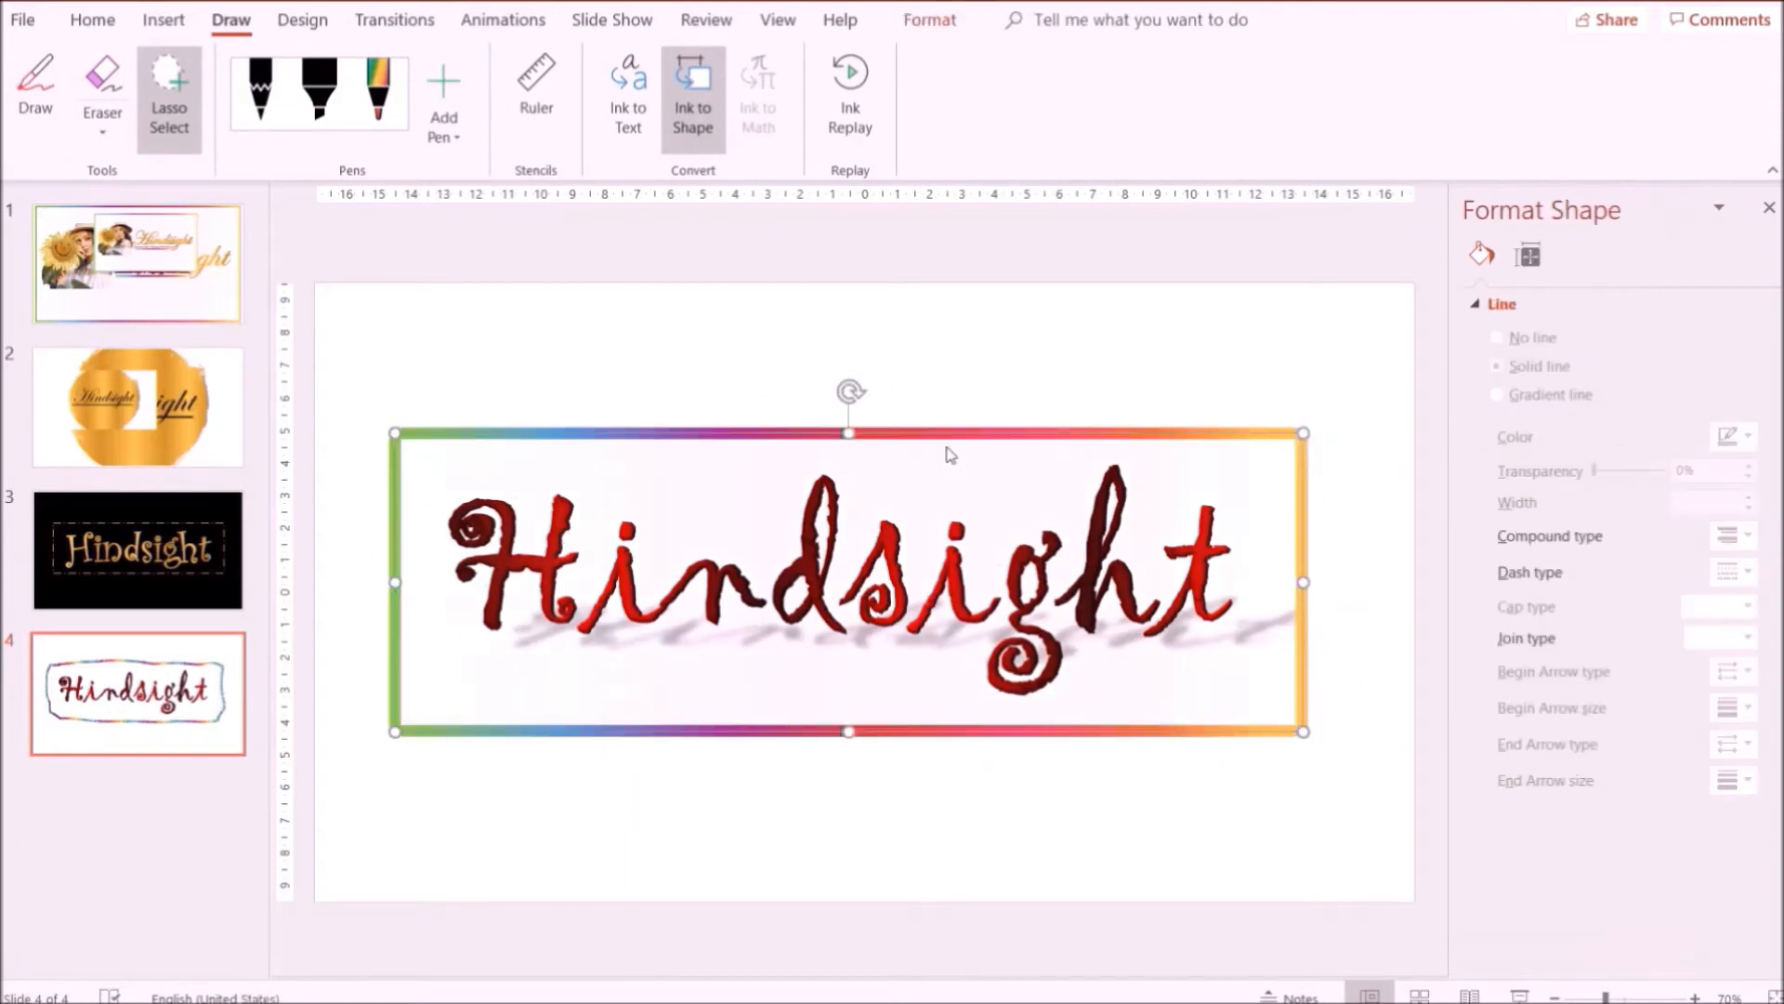
{"action": "left_click", "coordinate": [699, 104]}
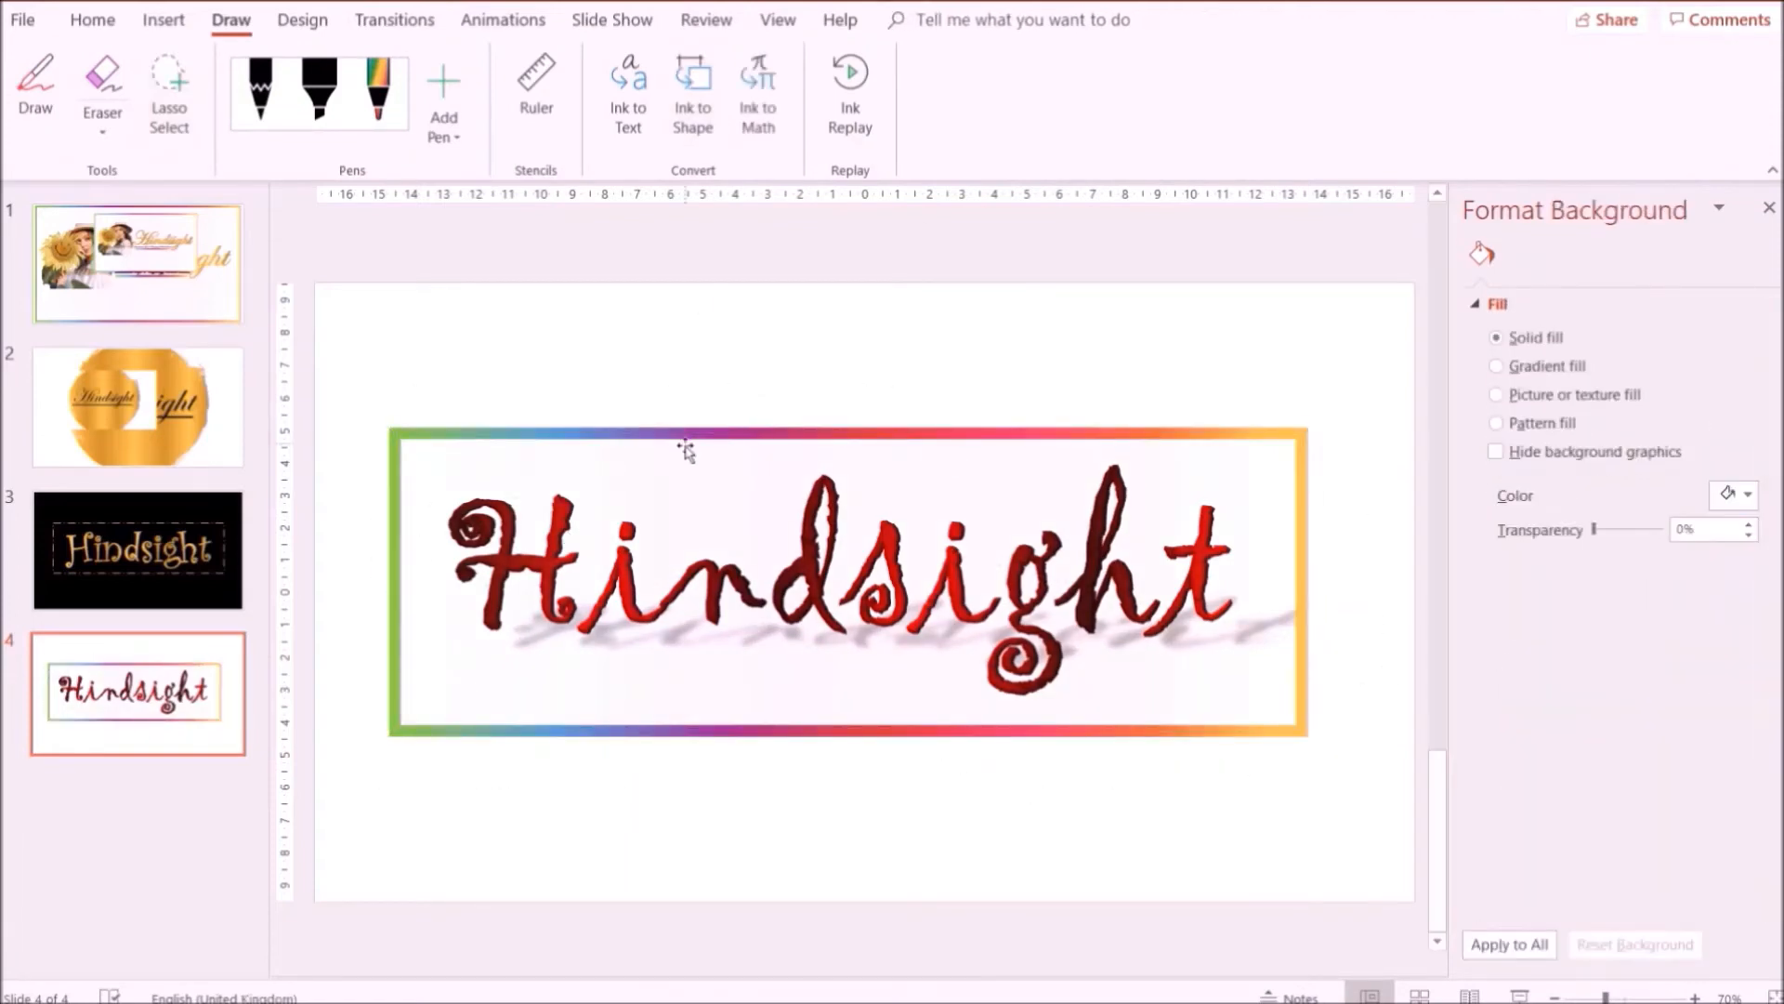
{"action": "right_click", "coordinate": [686, 463]}
{"action": "left_click", "coordinate": [836, 717]}
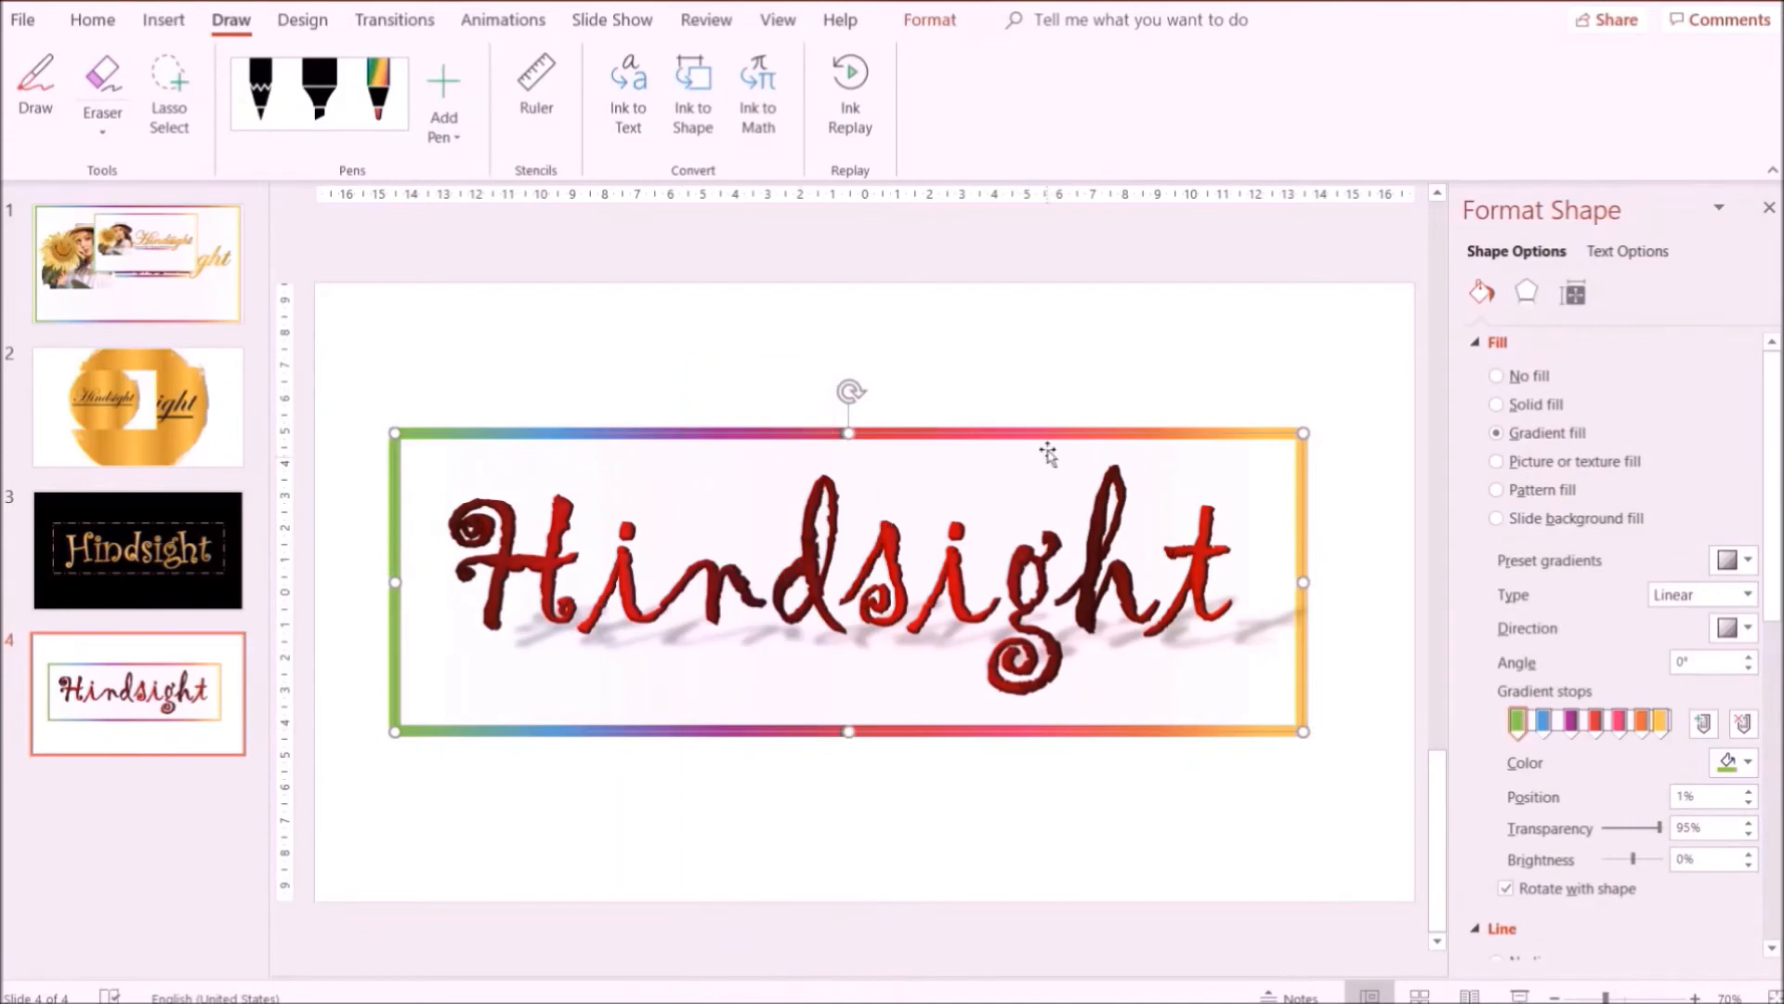
Give the rainbow rectangle's outline the long dash dot dot style.
{"action": "left_click", "coordinate": [930, 19]}
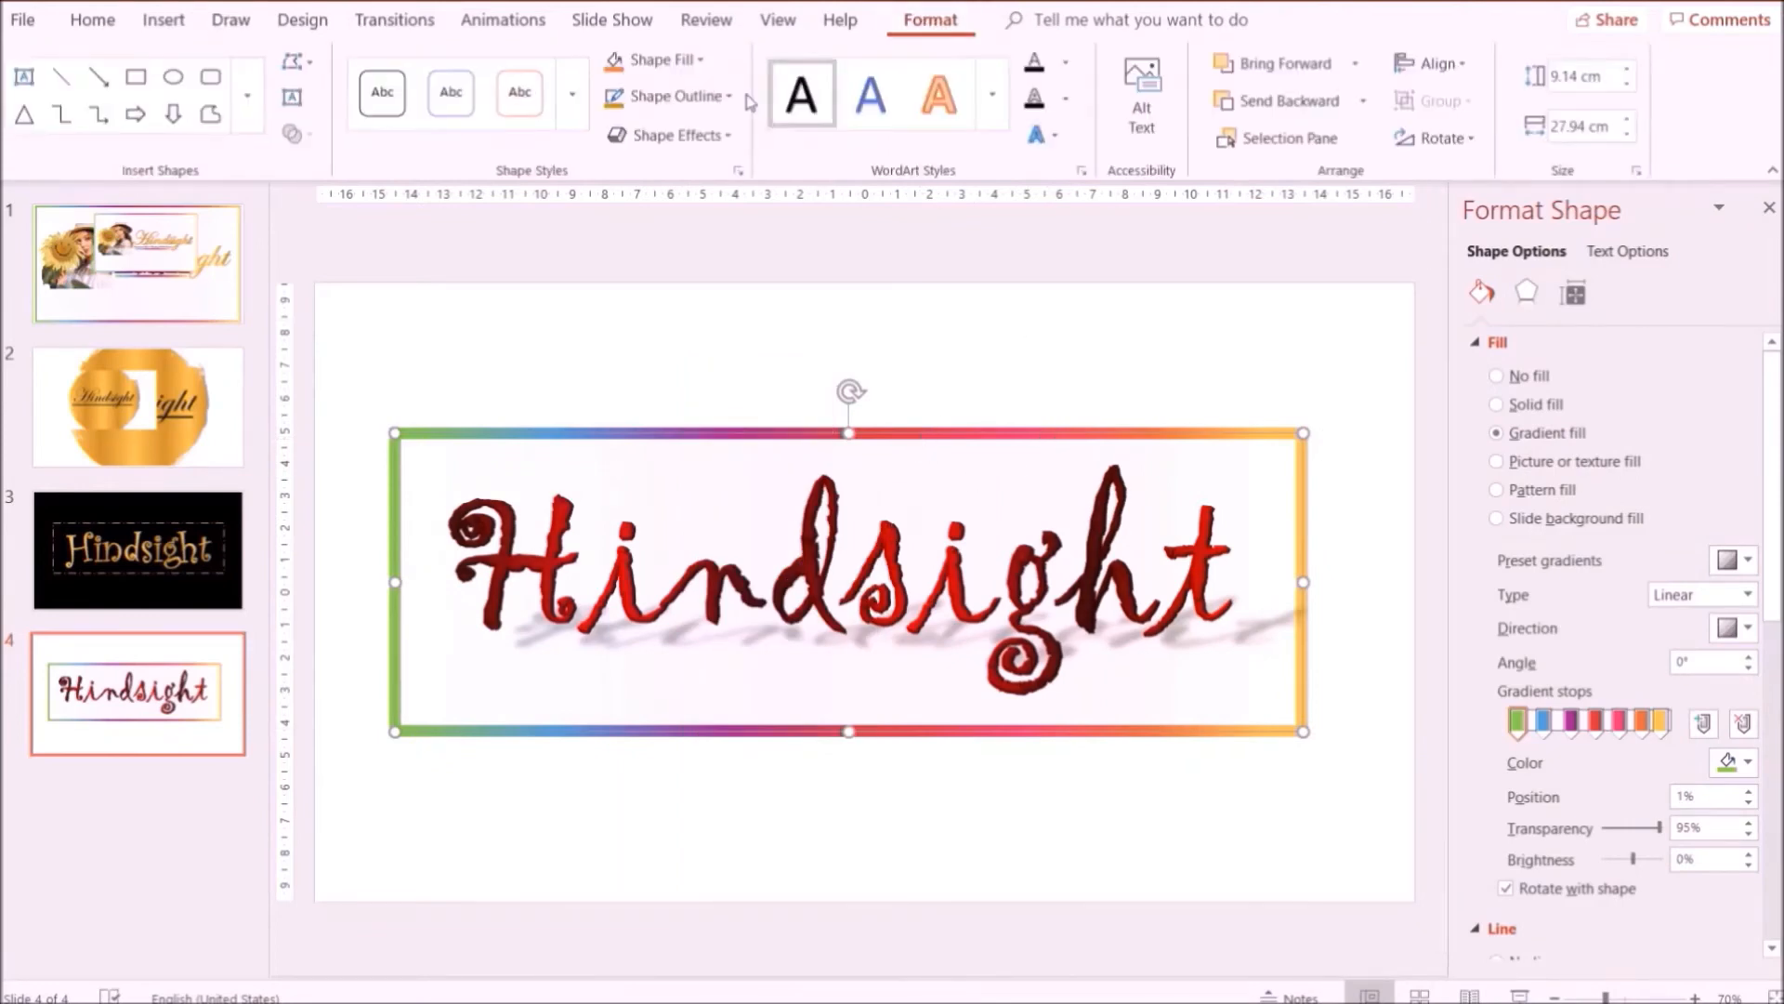
{"action": "left_click", "coordinate": [669, 96]}
{"action": "mouse_move", "coordinate": [721, 432]}
{"action": "left_click", "coordinate": [860, 570]}
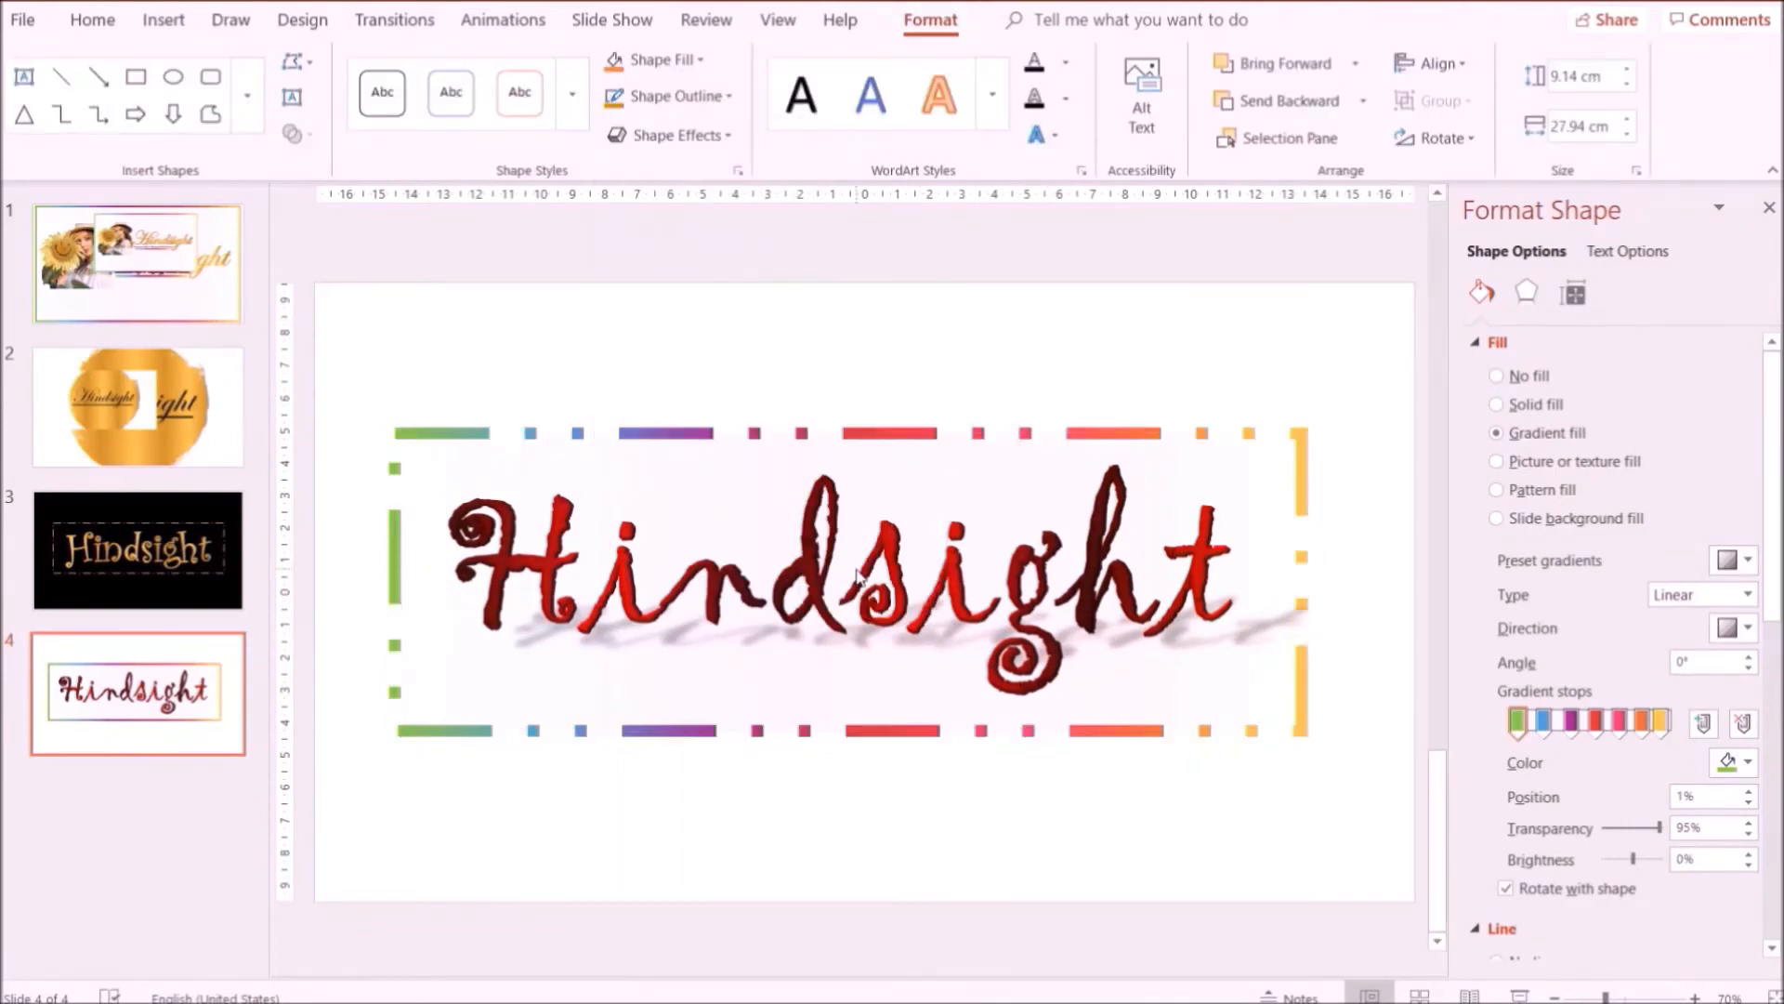
Centre the dashed rainbow frame on the slide and shift the Hindsight text slightly right inside it.
{"action": "left_click_drag", "start_coordinate": [1123, 434], "coordinate": [1134, 440]}
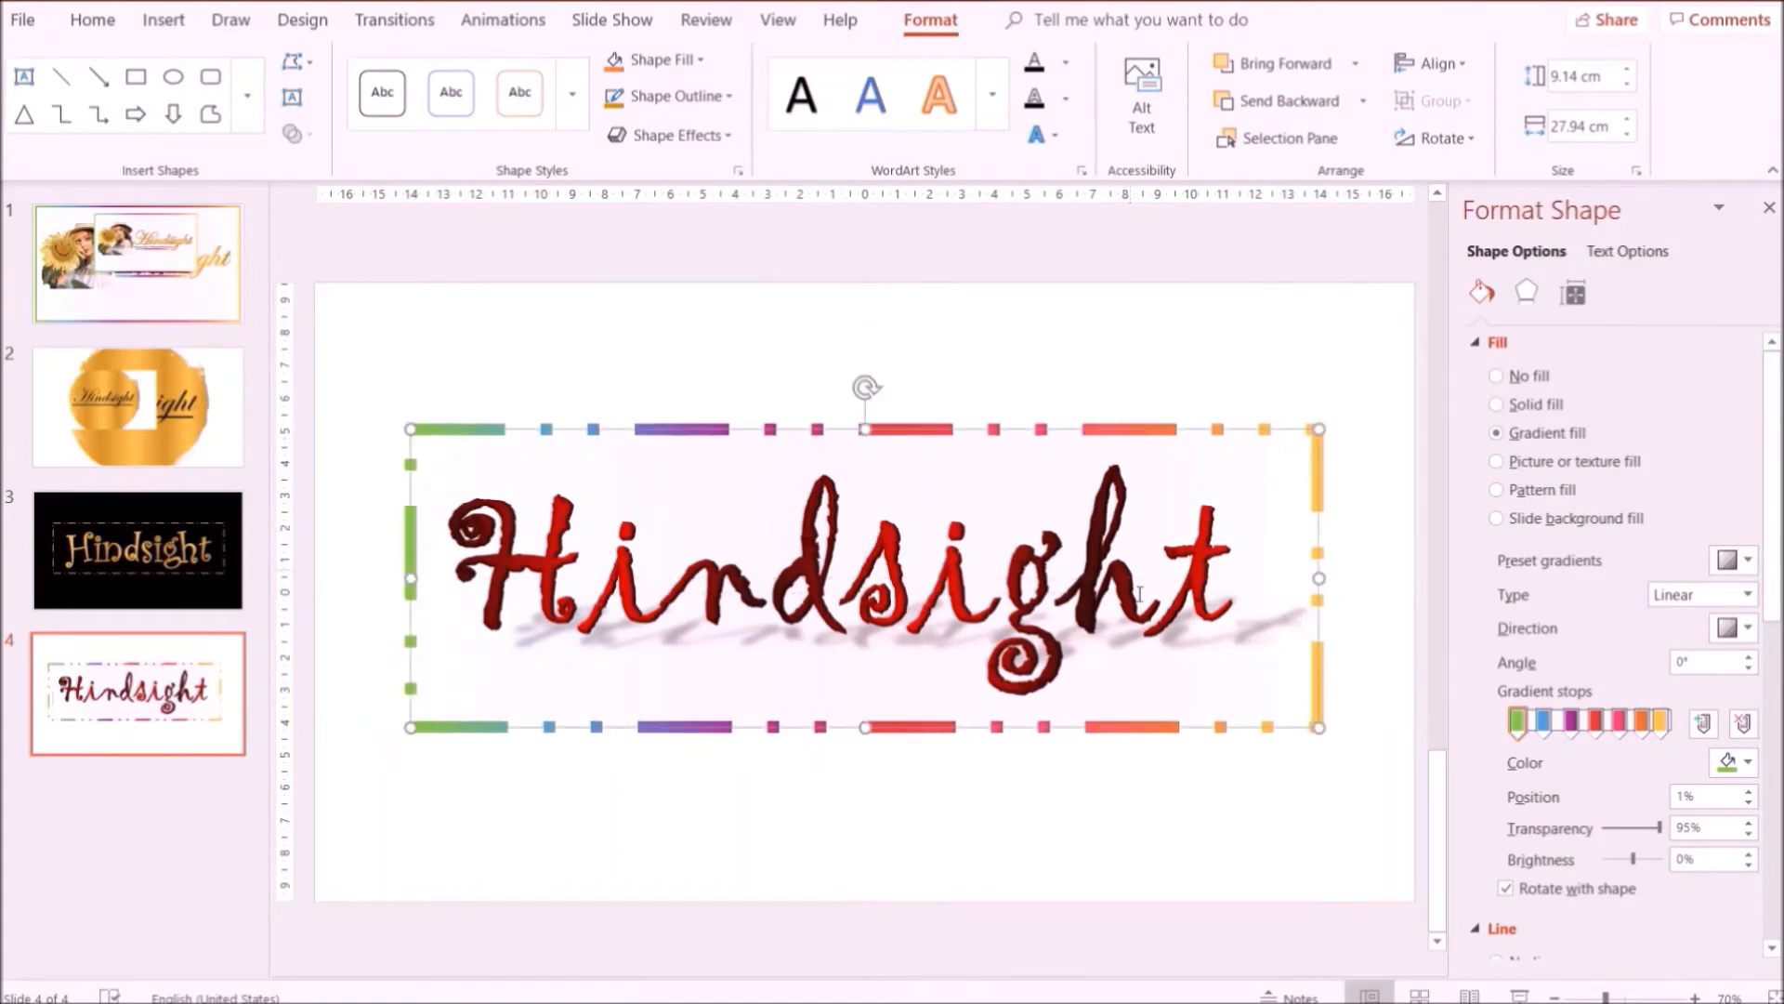
{"action": "left_click", "coordinate": [1102, 462]}
{"action": "left_click_drag", "start_coordinate": [1101, 461], "coordinate": [1106, 462]}
{"action": "left_click", "coordinate": [888, 831]}
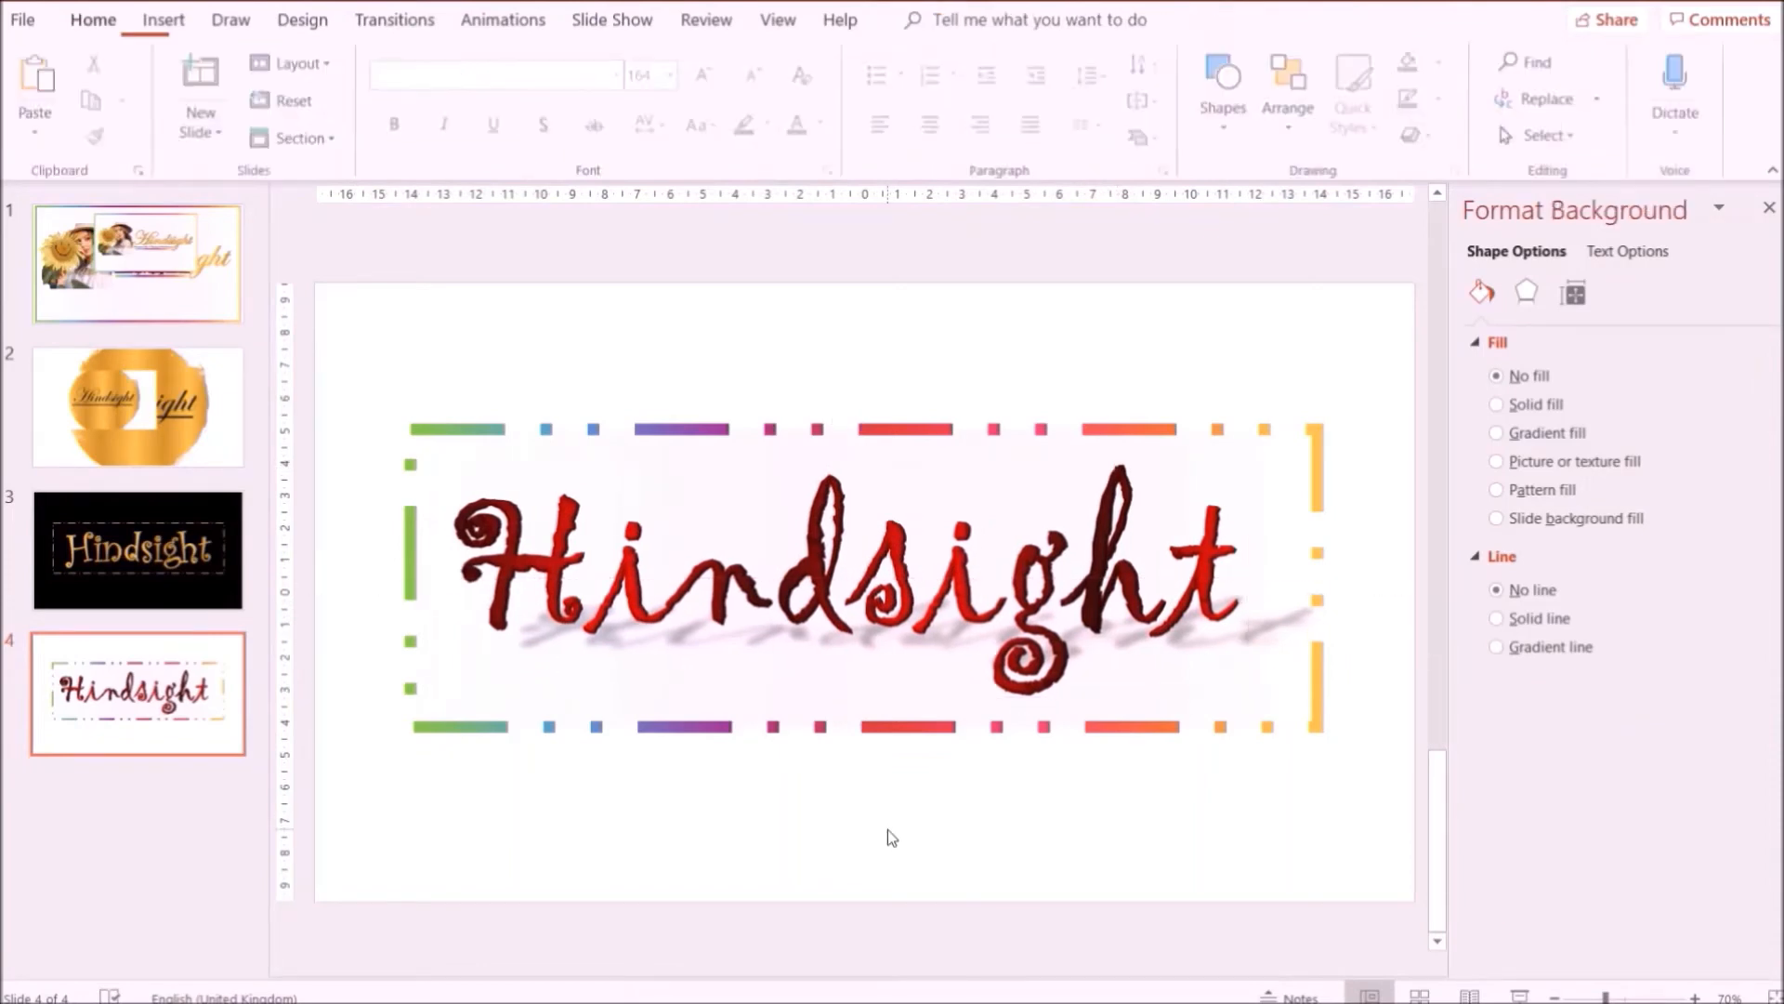
Copy the fourth slide, paste it onto itself as a picture, and move the picture up and left.
{"action": "right_click", "coordinate": [136, 226]}
{"action": "left_click", "coordinate": [197, 277]}
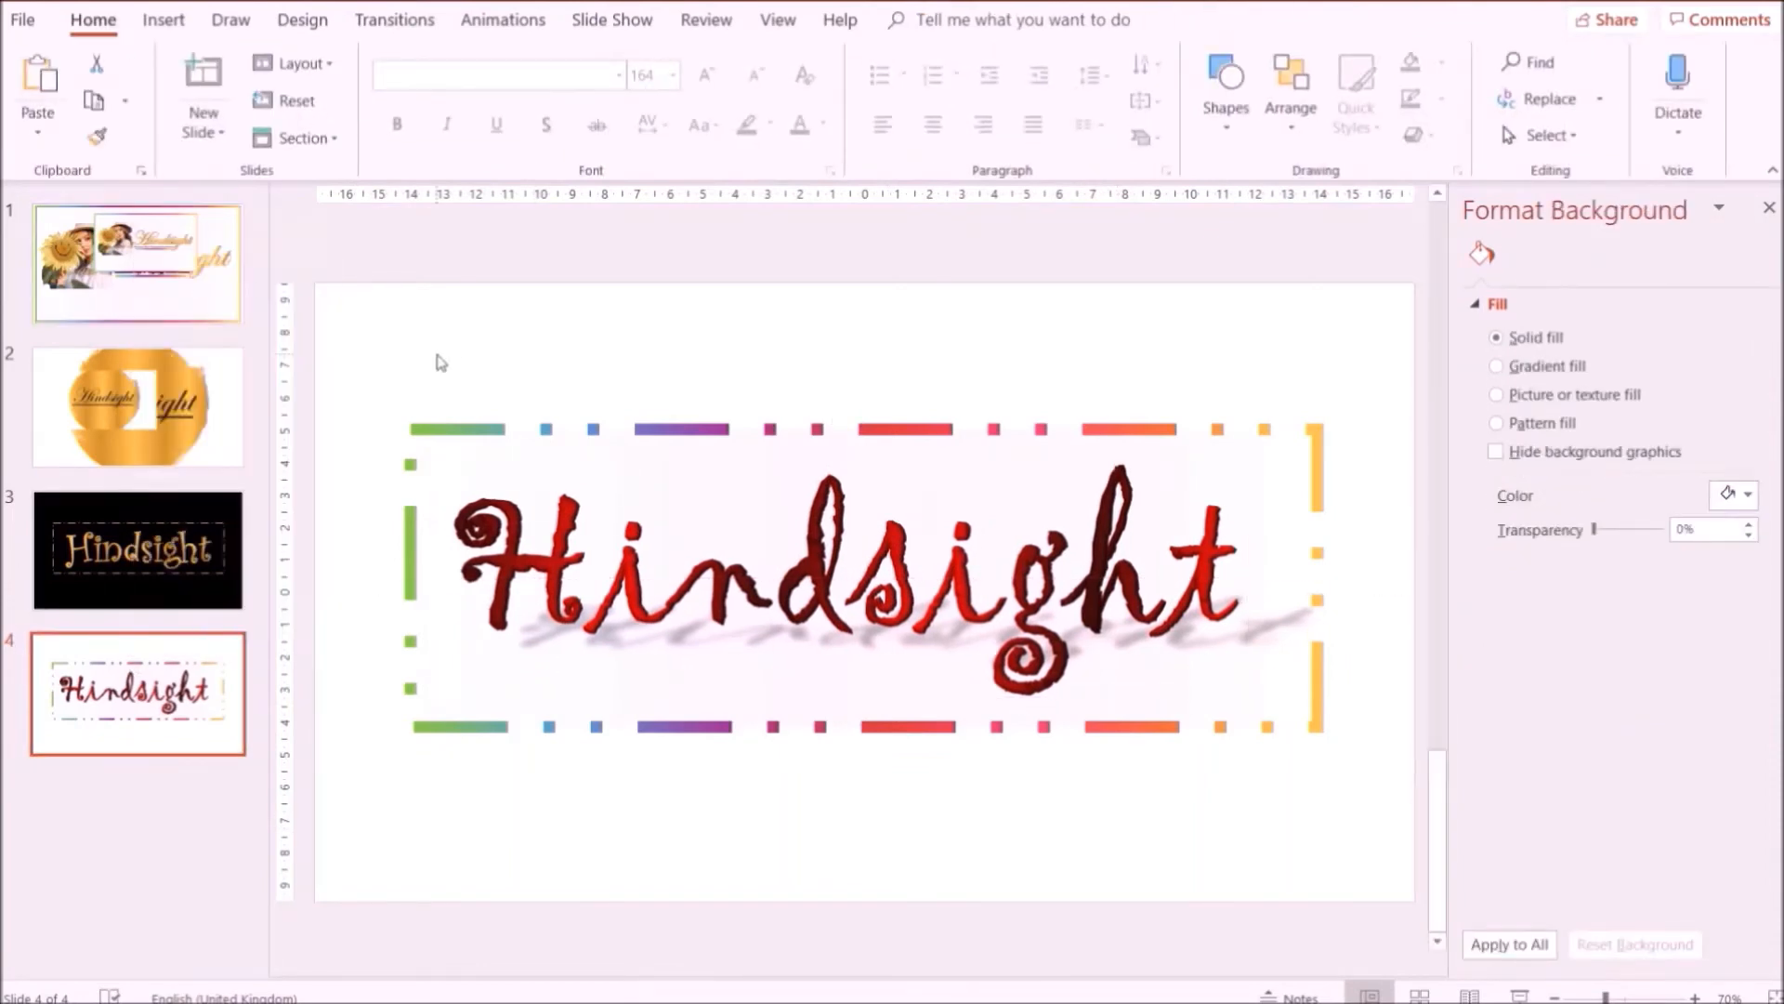
{"action": "right_click", "coordinate": [437, 359]}
{"action": "left_click", "coordinate": [569, 399]}
{"action": "left_click_drag", "start_coordinate": [830, 586], "coordinate": [700, 454]}
Copy the third slide, paste it onto itself as a picture, and move the picture upward.
{"action": "left_click", "coordinate": [154, 557]}
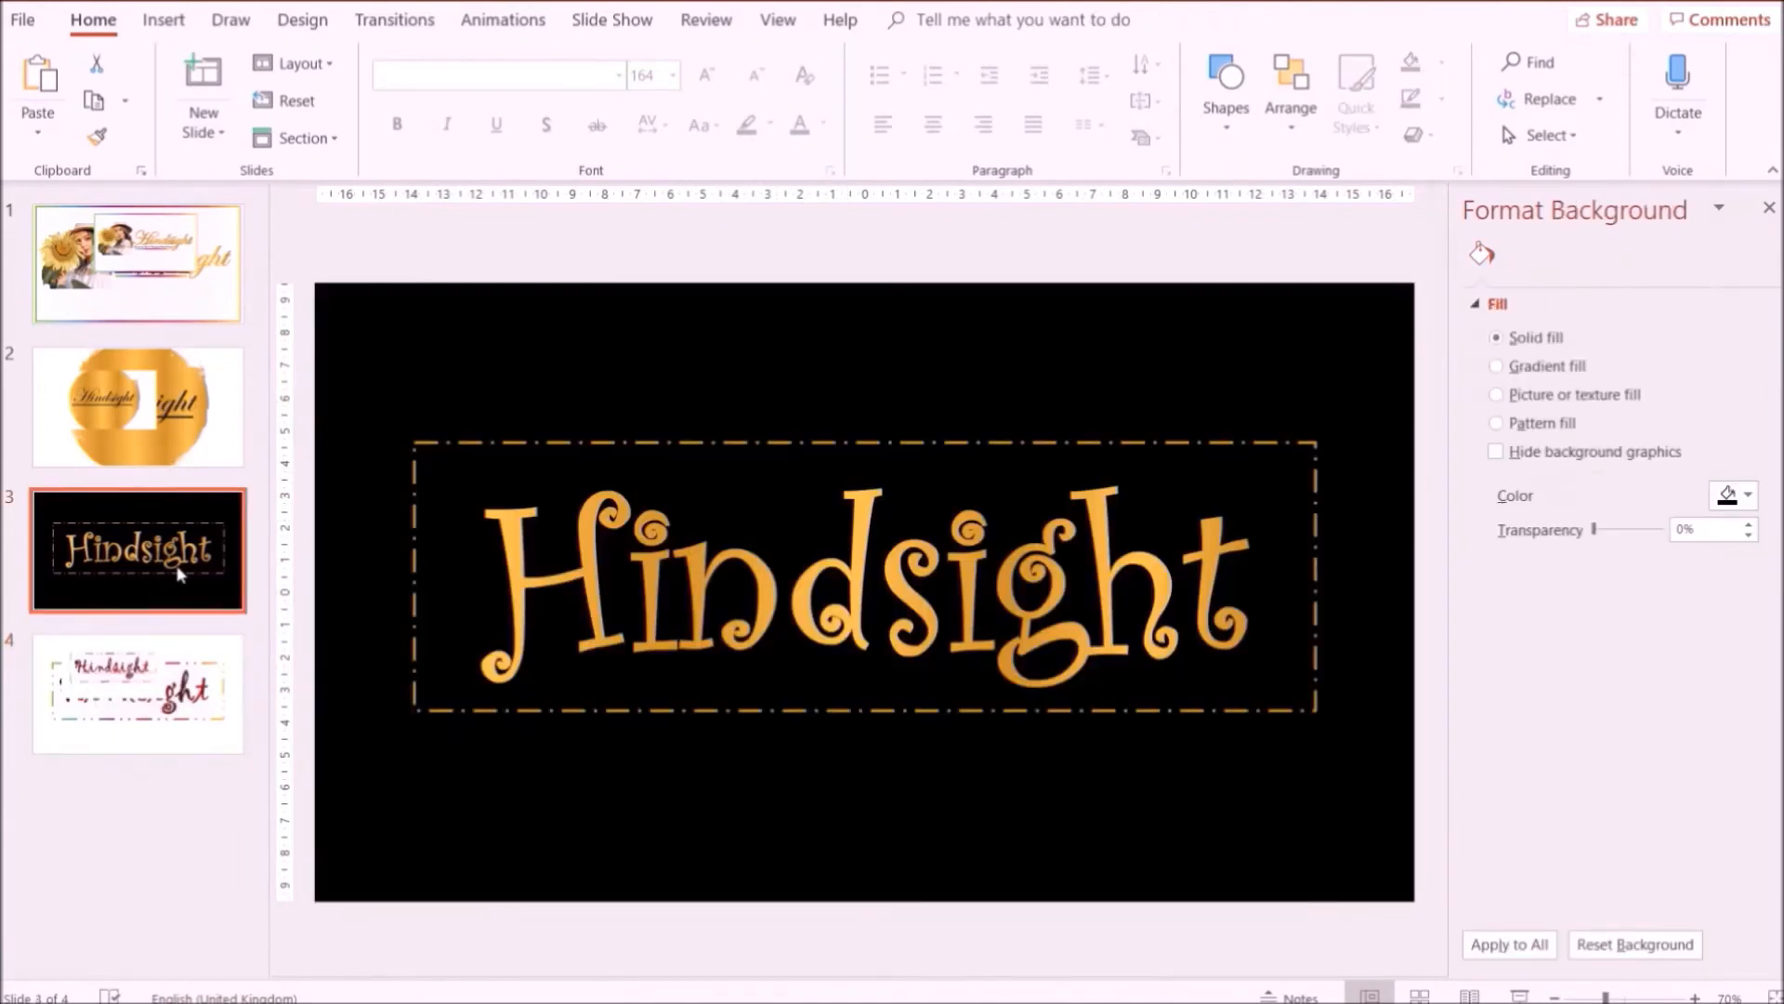
{"action": "right_click", "coordinate": [179, 573]}
{"action": "left_click", "coordinate": [216, 615]}
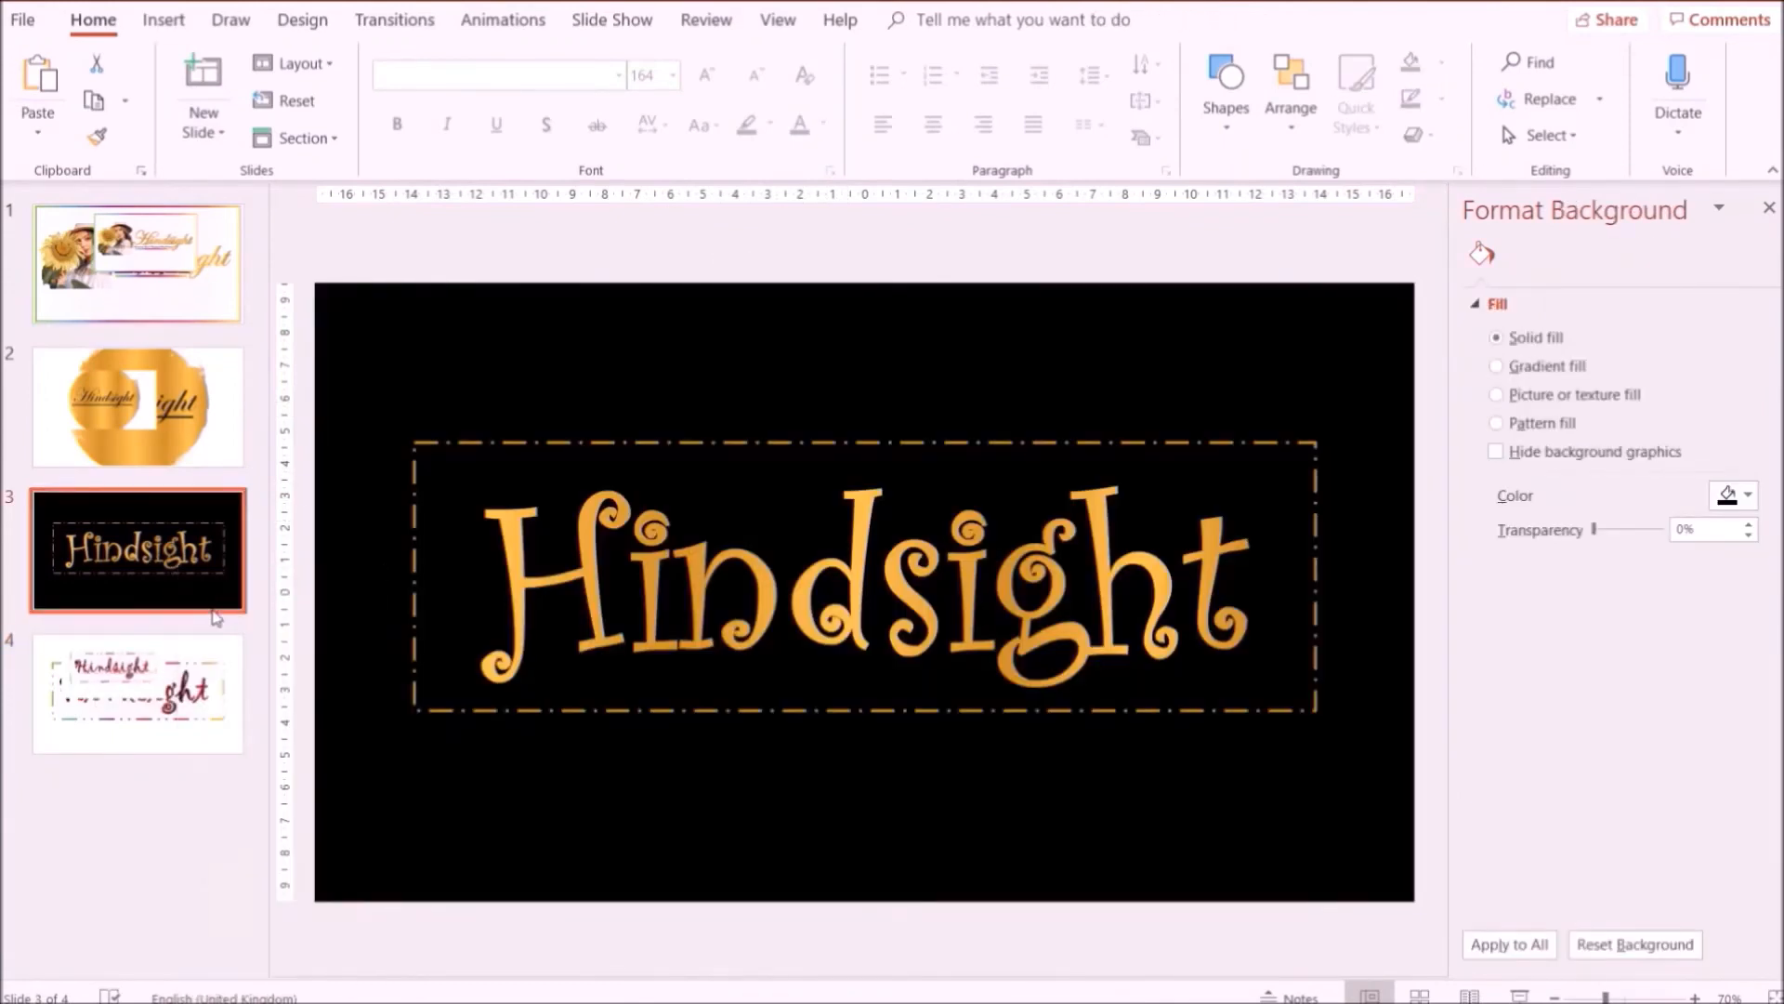
{"action": "right_click", "coordinate": [345, 414]}
{"action": "left_click", "coordinate": [464, 455]}
{"action": "left_click_drag", "start_coordinate": [735, 580], "coordinate": [685, 442]}
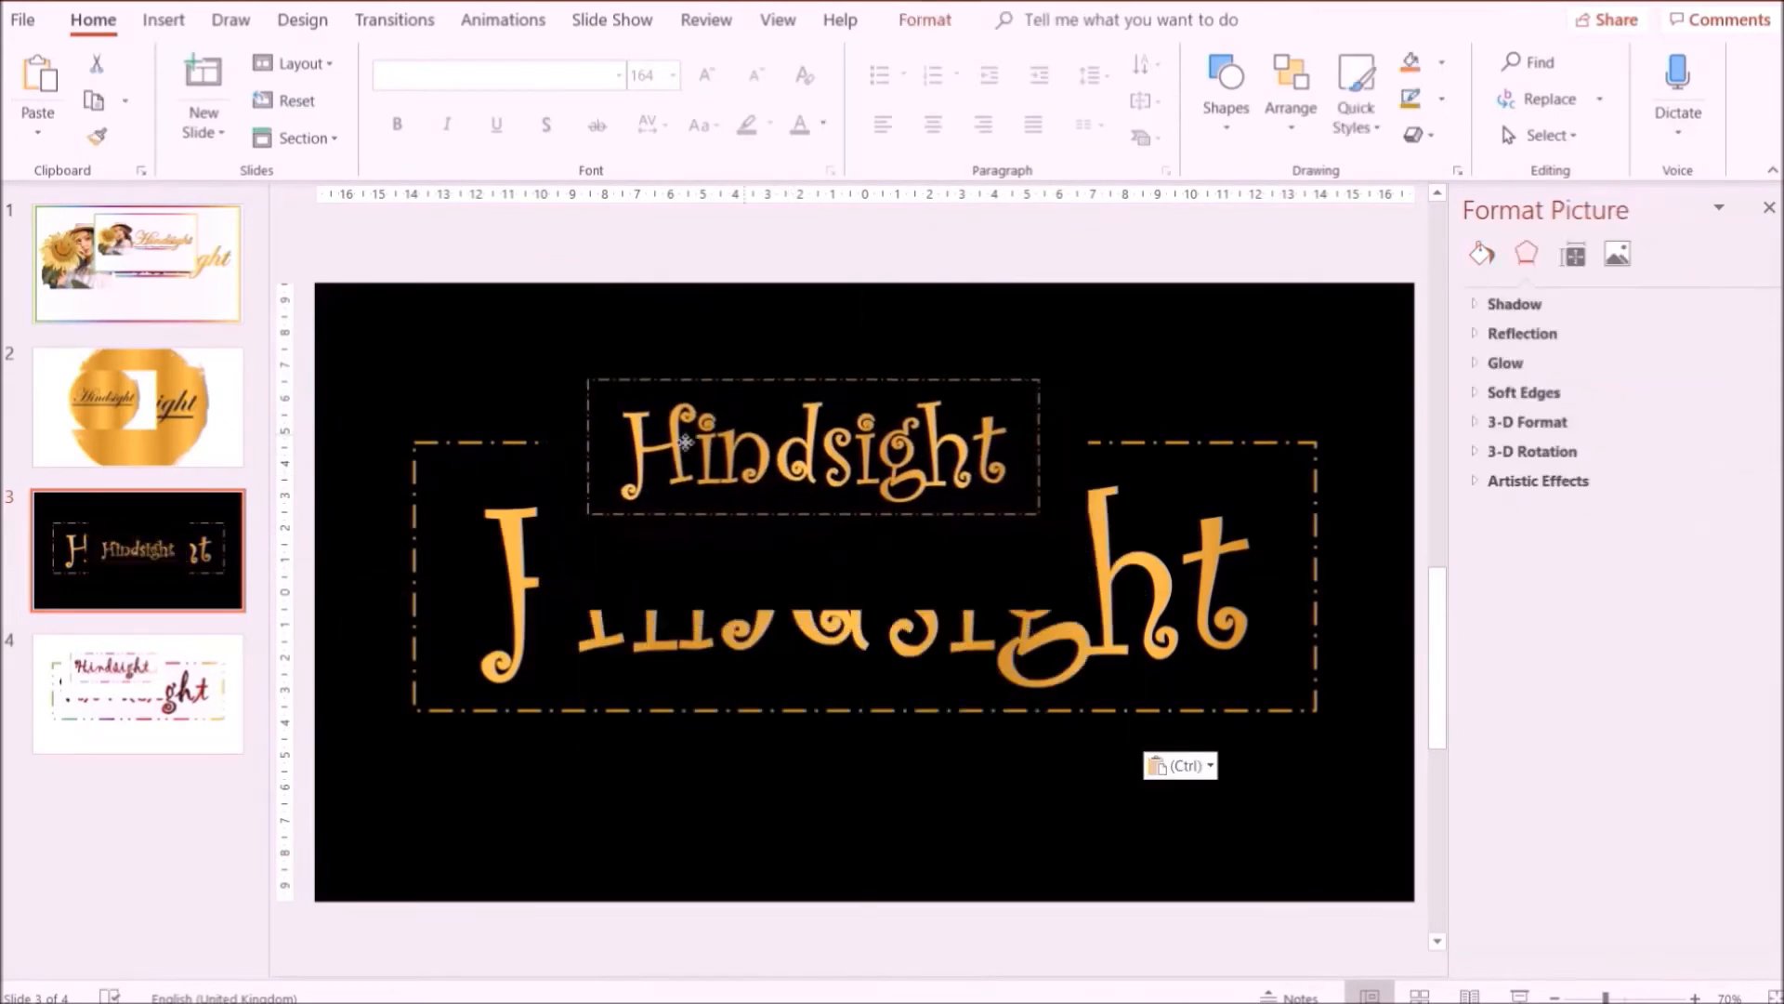
Add a blank fifth slide and change the rainbow pen to the gold effect.
{"action": "right_click", "coordinate": [188, 683]}
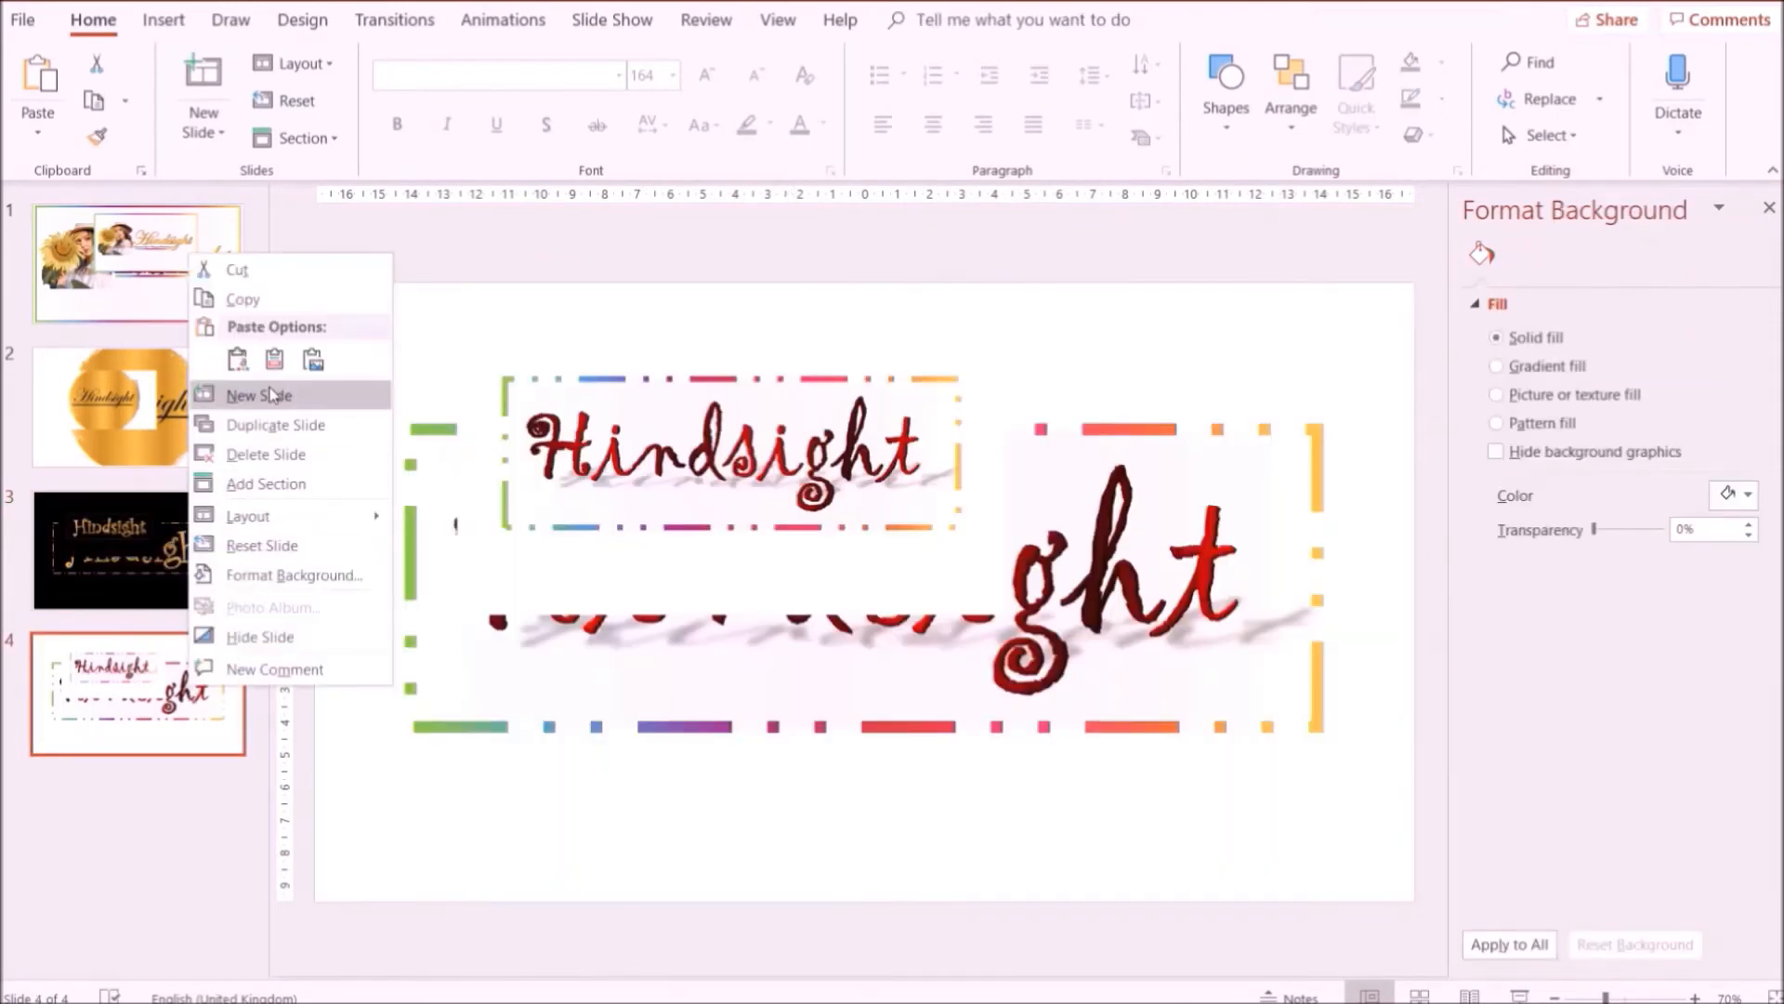
{"action": "left_click", "coordinate": [271, 394]}
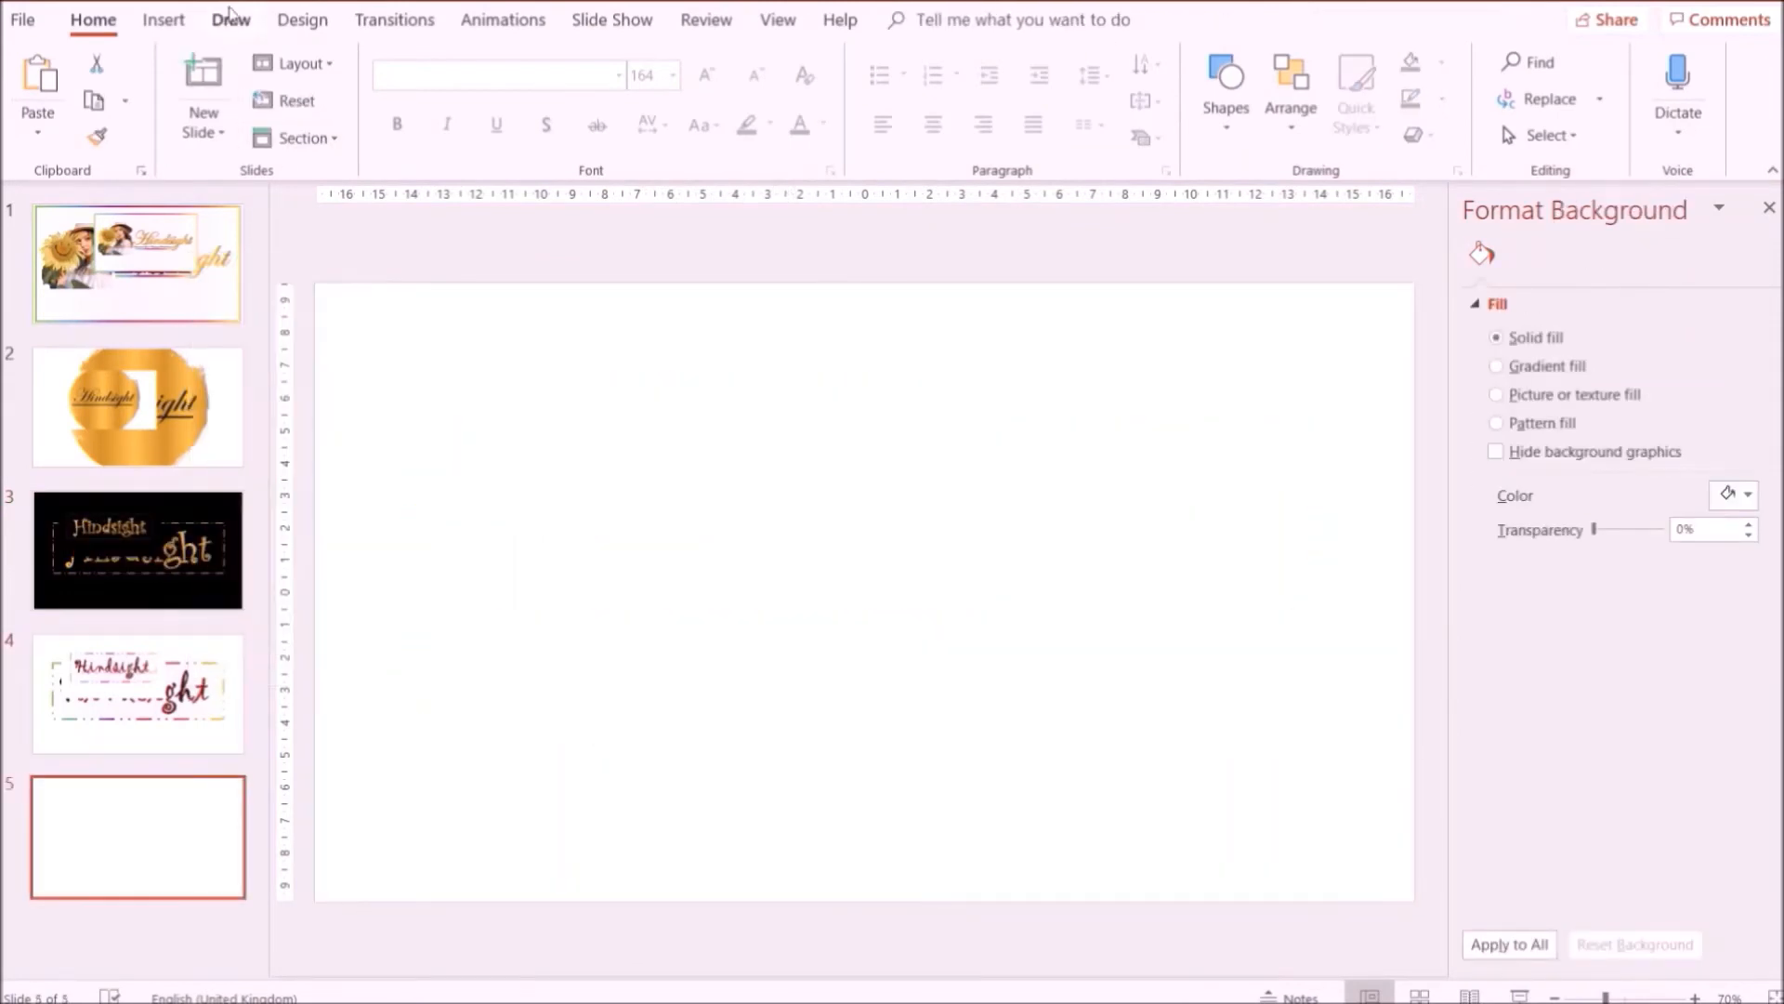
{"action": "left_click", "coordinate": [230, 19]}
{"action": "left_click", "coordinate": [378, 93]}
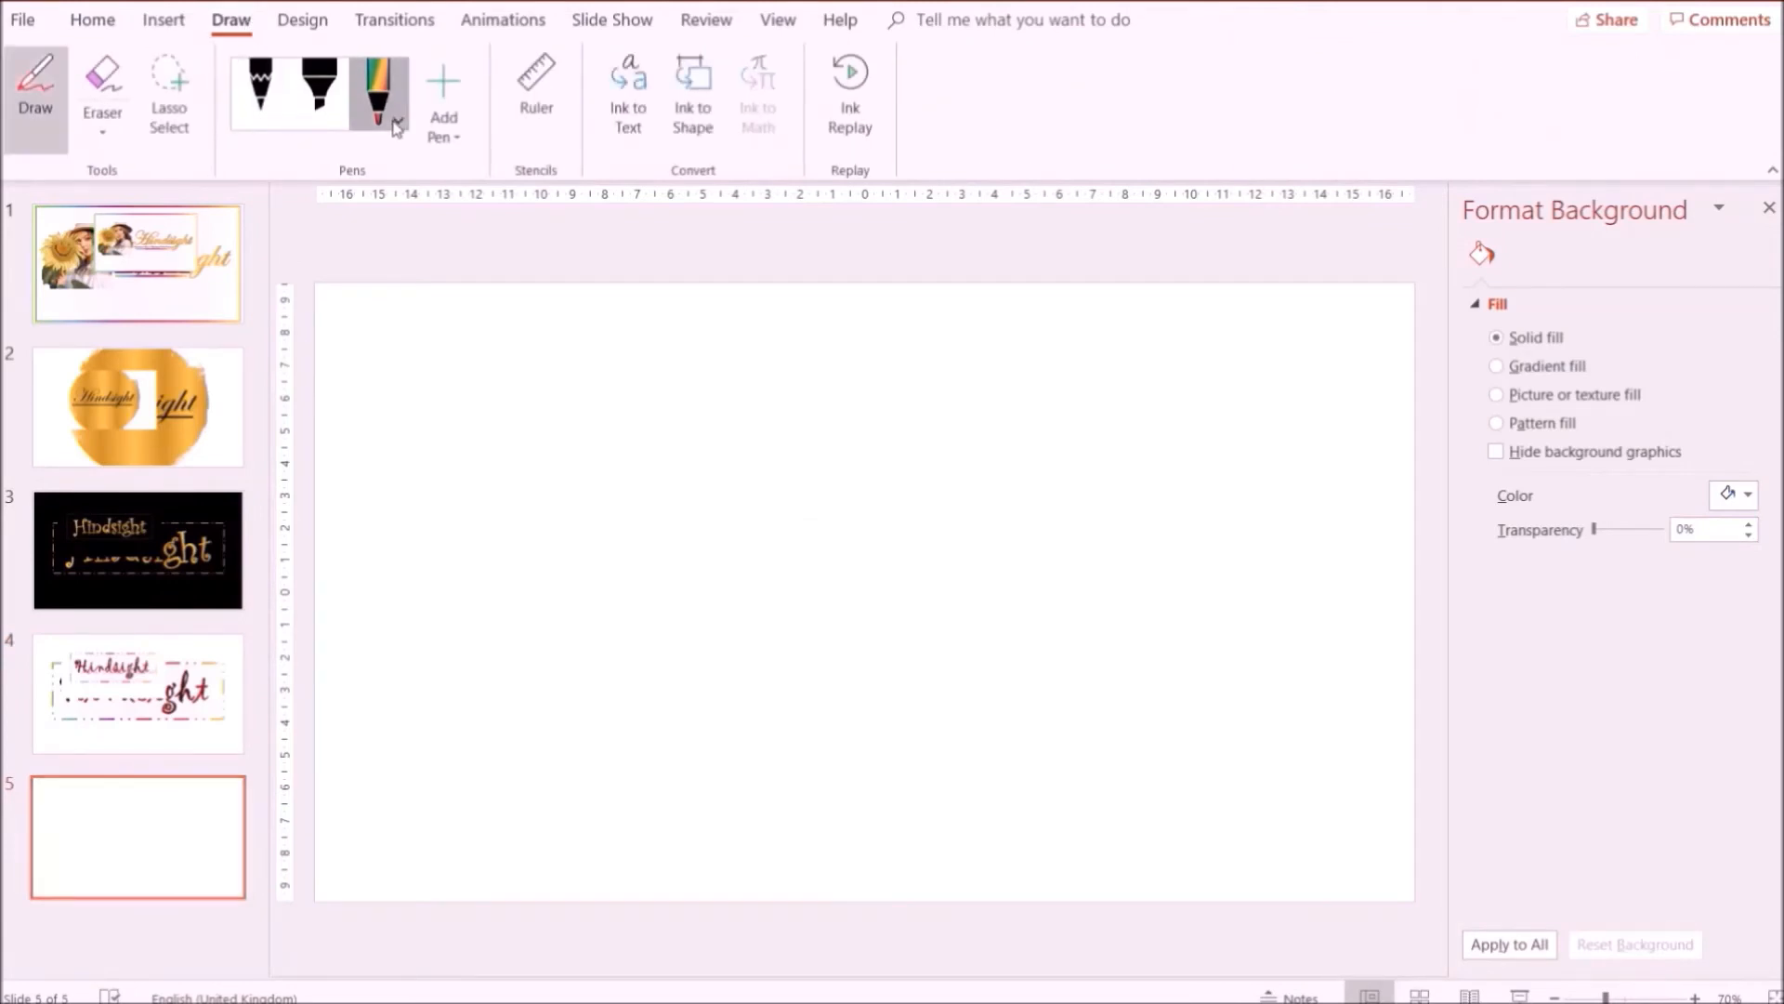
{"action": "left_click", "coordinate": [378, 93]}
{"action": "left_click", "coordinate": [402, 560]}
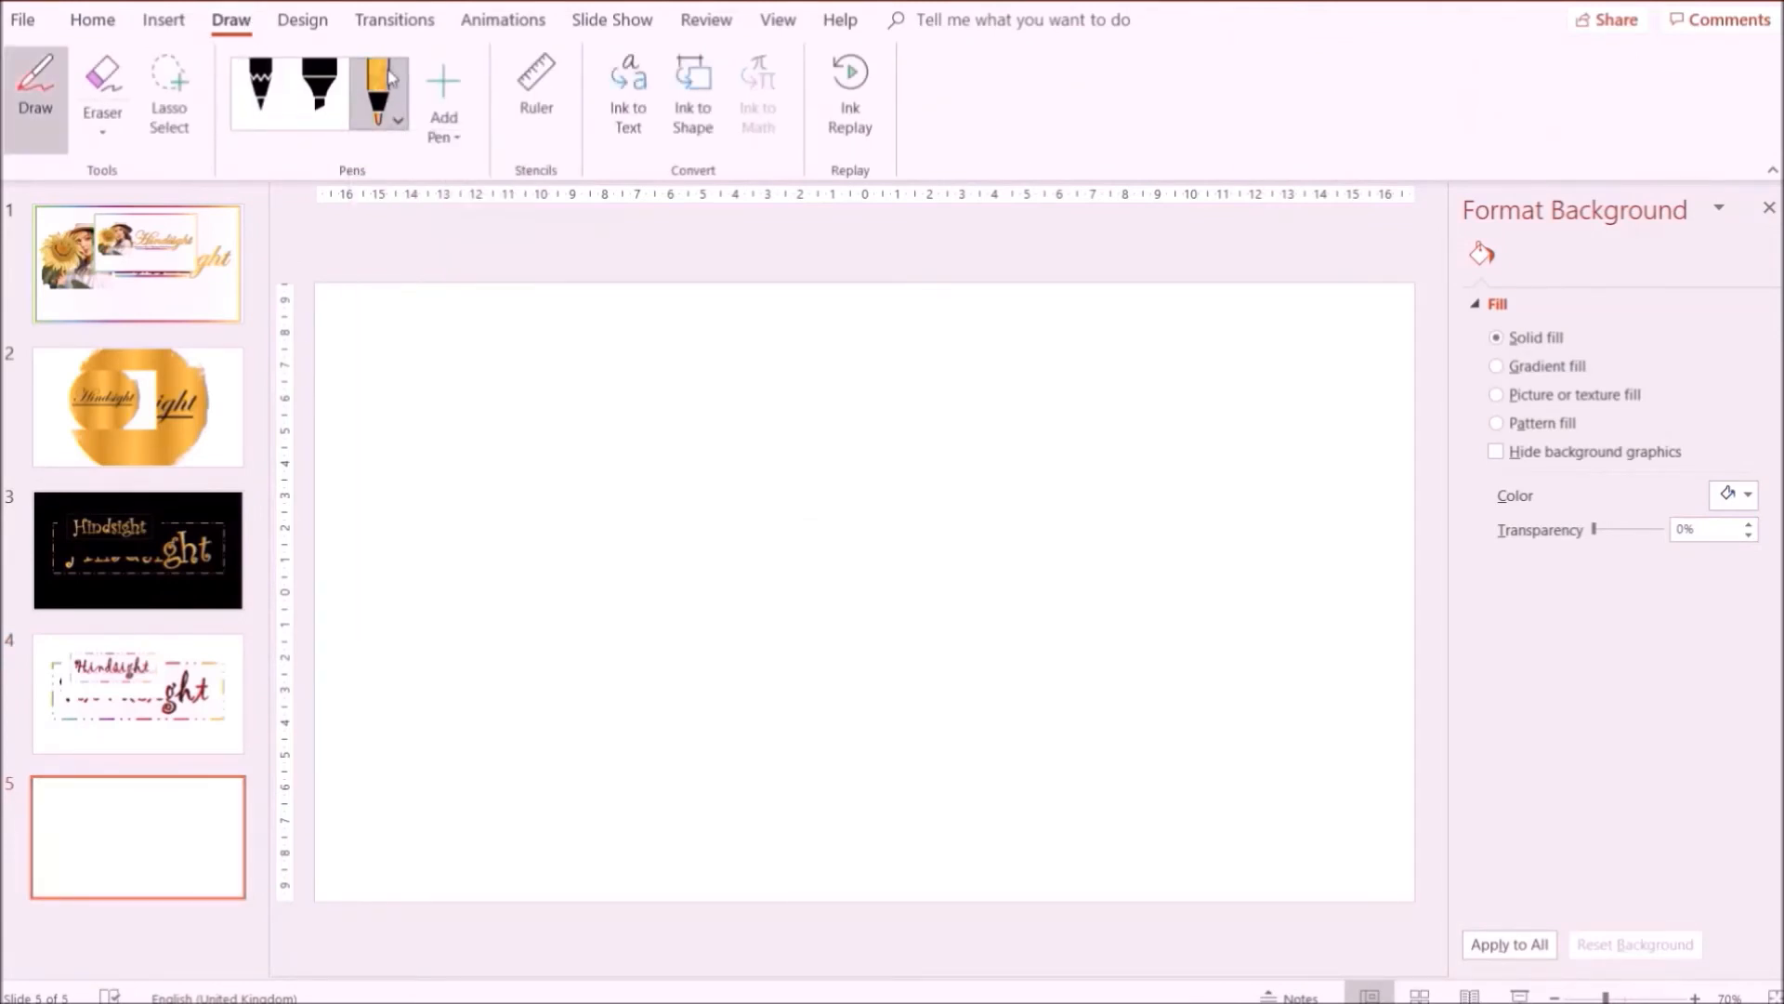
Handwrite Hindsight across the blank slide in gold ink and convert the handwriting to text.
{"action": "left_click_drag", "start_coordinate": [489, 438], "coordinate": [606, 516]}
{"action": "left_click_drag", "start_coordinate": [599, 438], "coordinate": [618, 662]}
{"action": "left_click", "coordinate": [652, 507]}
{"action": "mouse_move", "coordinate": [649, 554]}
{"action": "left_mouse_down"}
{"action": "mouse_move", "coordinate": [659, 647]}
{"action": "mouse_move", "coordinate": [769, 643]}
{"action": "left_mouse_up"}
{"action": "mouse_move", "coordinate": [812, 560]}
{"action": "left_mouse_down"}
{"action": "mouse_move", "coordinate": [773, 604]}
{"action": "mouse_move", "coordinate": [833, 636]}
{"action": "left_mouse_up"}
{"action": "mouse_move", "coordinate": [863, 526]}
{"action": "left_mouse_down"}
{"action": "mouse_move", "coordinate": [881, 583]}
{"action": "mouse_move", "coordinate": [865, 640]}
{"action": "left_mouse_up"}
{"action": "left_click_drag", "start_coordinate": [926, 544], "coordinate": [938, 623]}
{"action": "left_click", "coordinate": [925, 508]}
{"action": "left_click_drag", "start_coordinate": [1028, 538], "coordinate": [983, 764]}
{"action": "left_click_drag", "start_coordinate": [1081, 465], "coordinate": [1149, 634]}
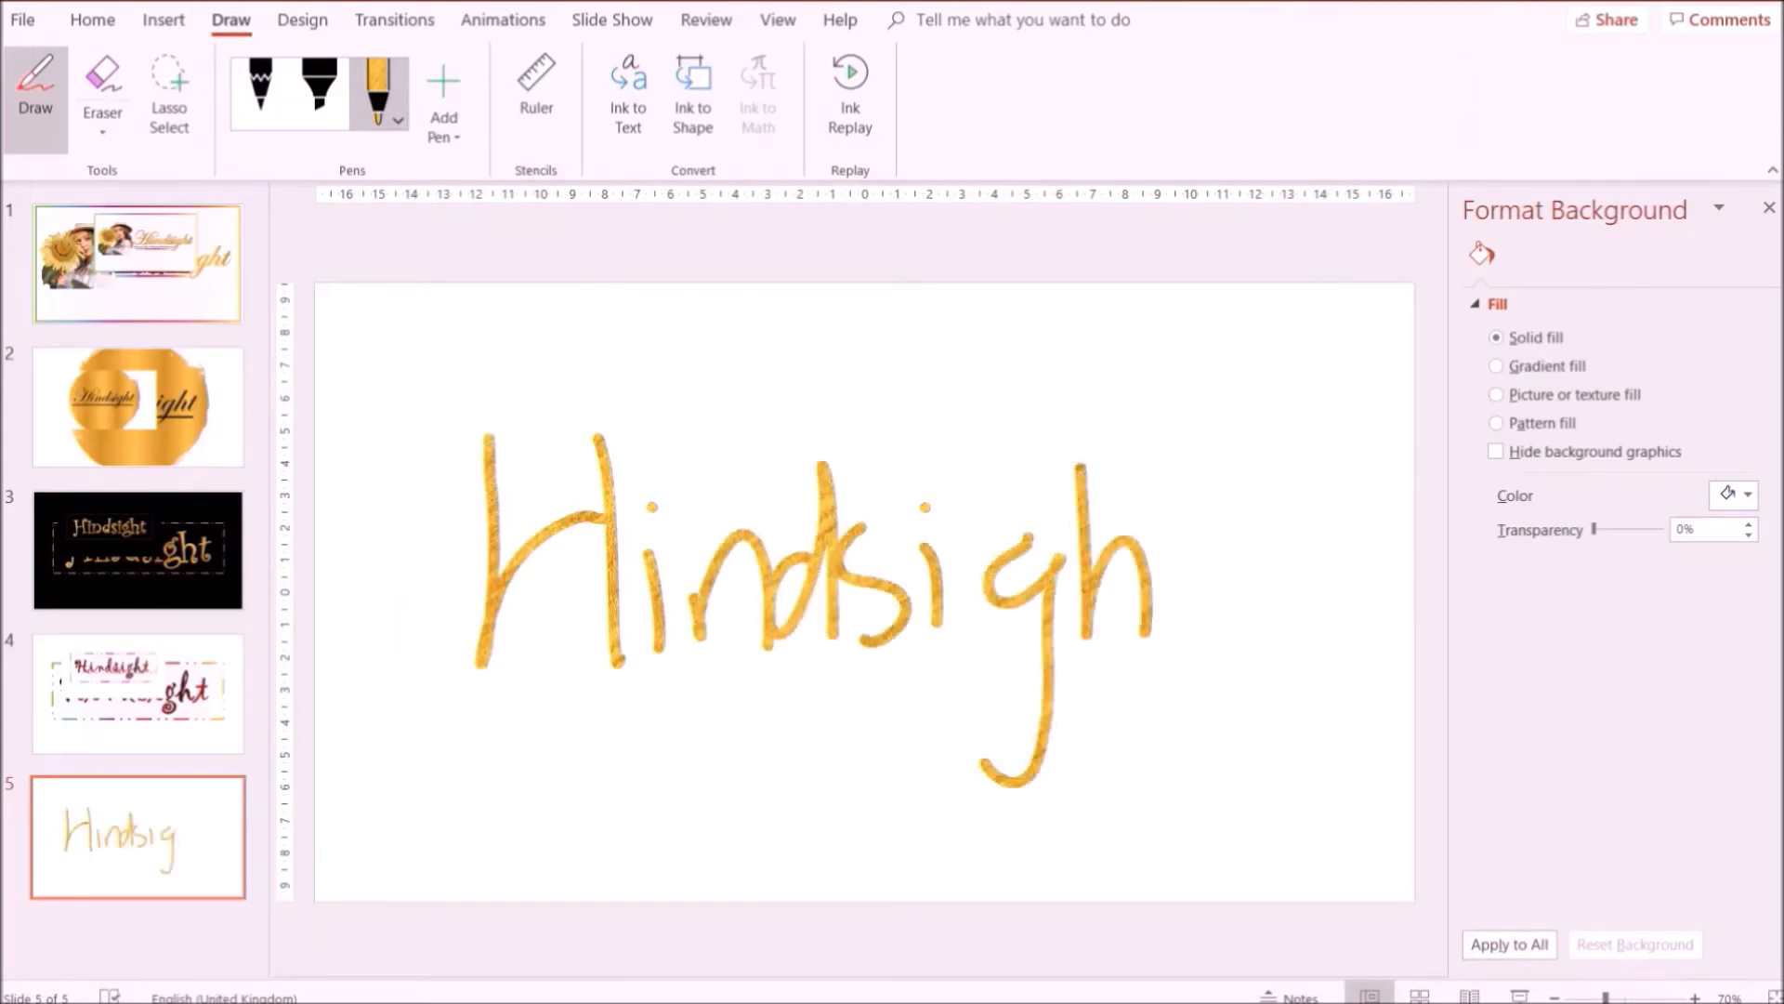
{"action": "left_click_drag", "start_coordinate": [1186, 461], "coordinate": [1240, 618]}
{"action": "left_click_drag", "start_coordinate": [1149, 558], "coordinate": [1206, 555]}
{"action": "left_click", "coordinate": [628, 97]}
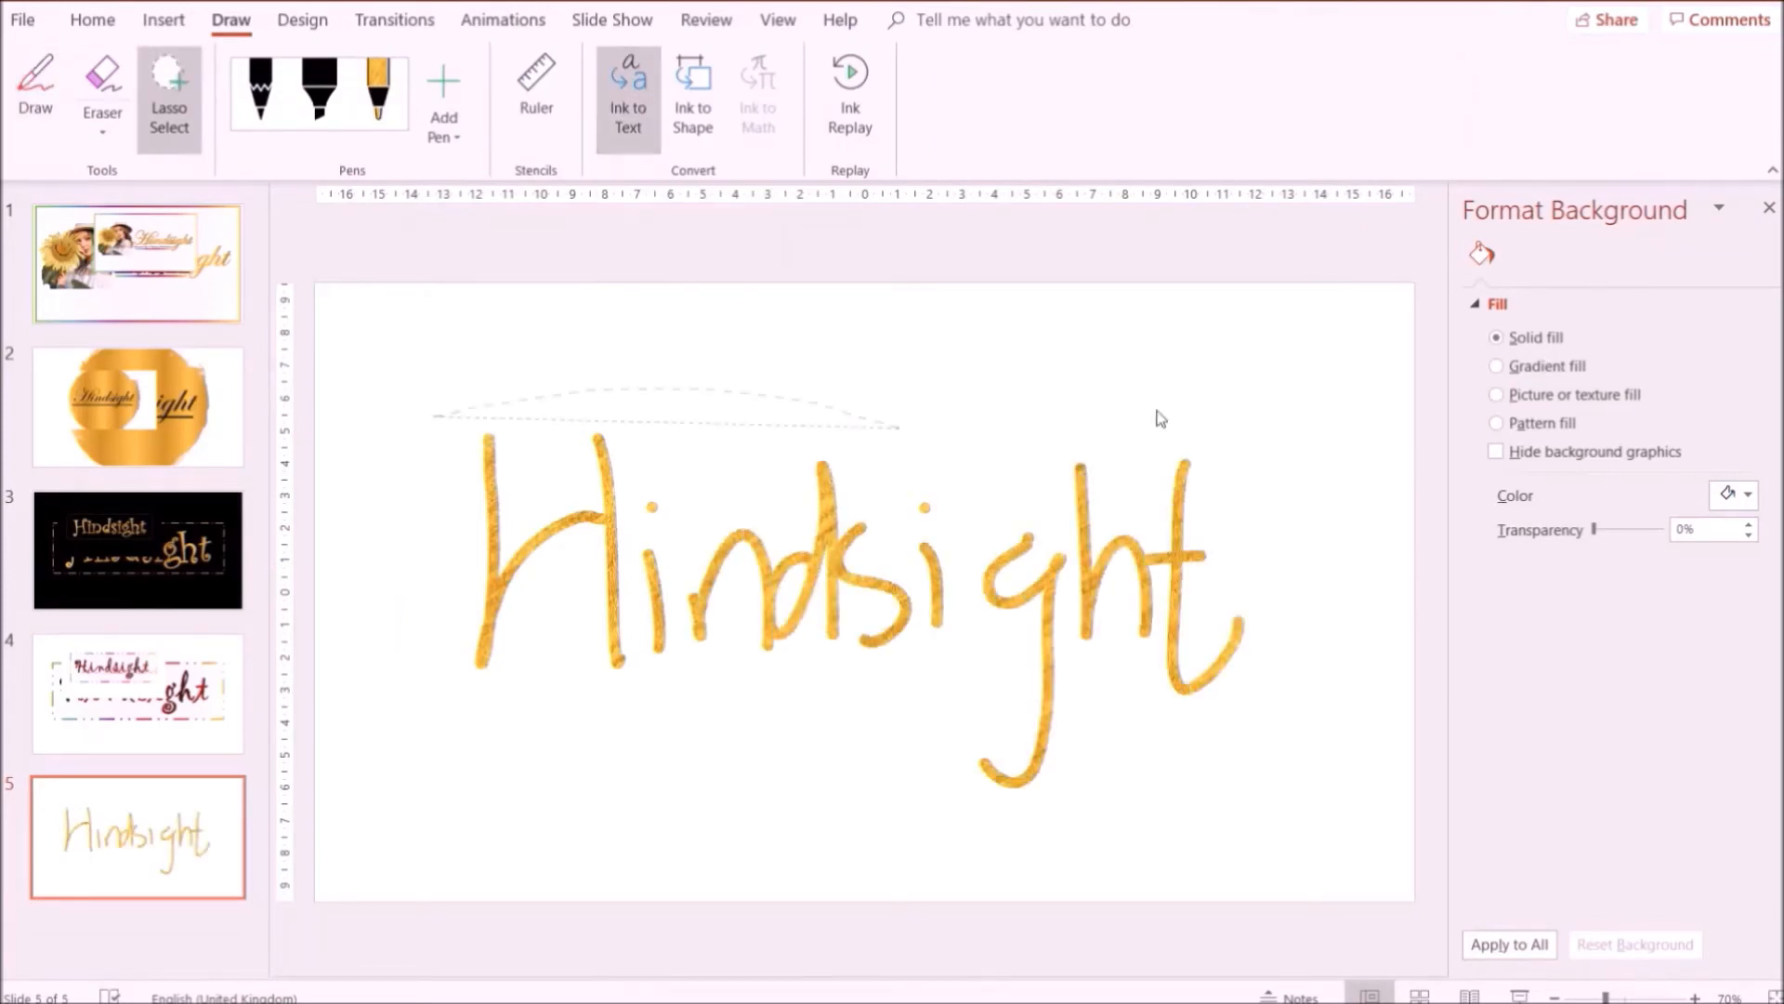
{"action": "left_click_drag", "start_coordinate": [448, 685], "coordinate": [448, 685]}
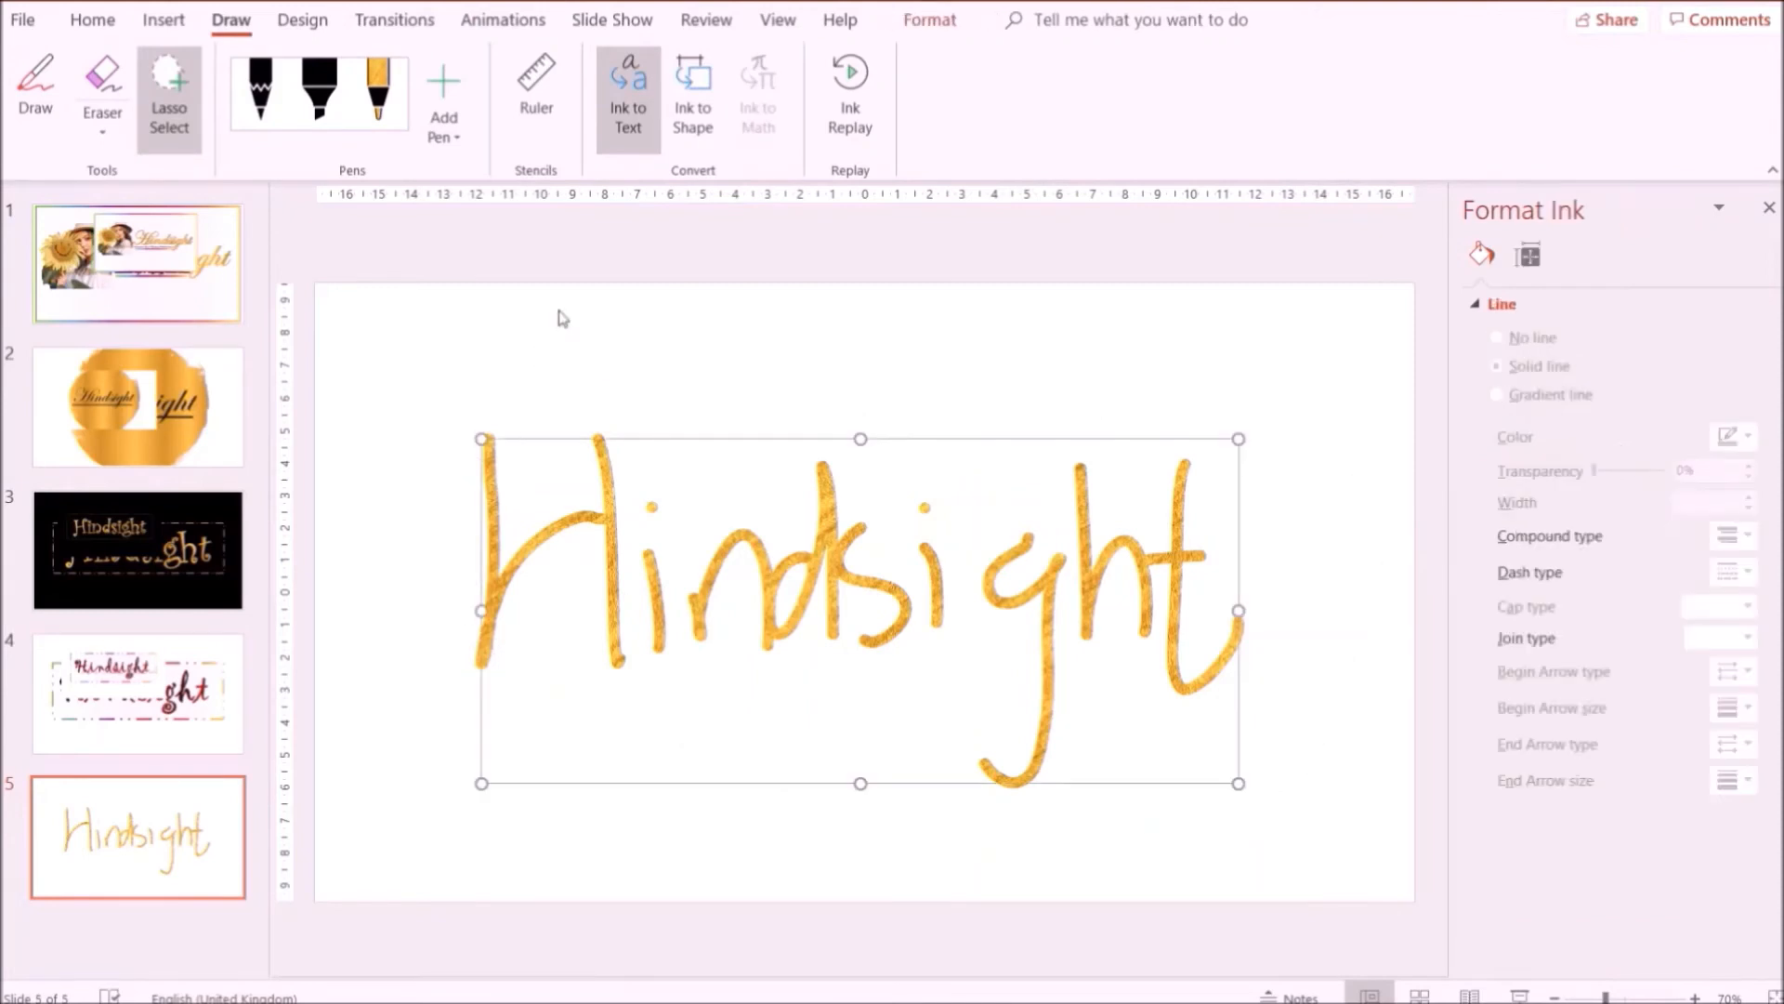
Format the Hindsight text in Jokerman at size 167 and move it slightly upward.
{"action": "left_click", "coordinate": [102, 24]}
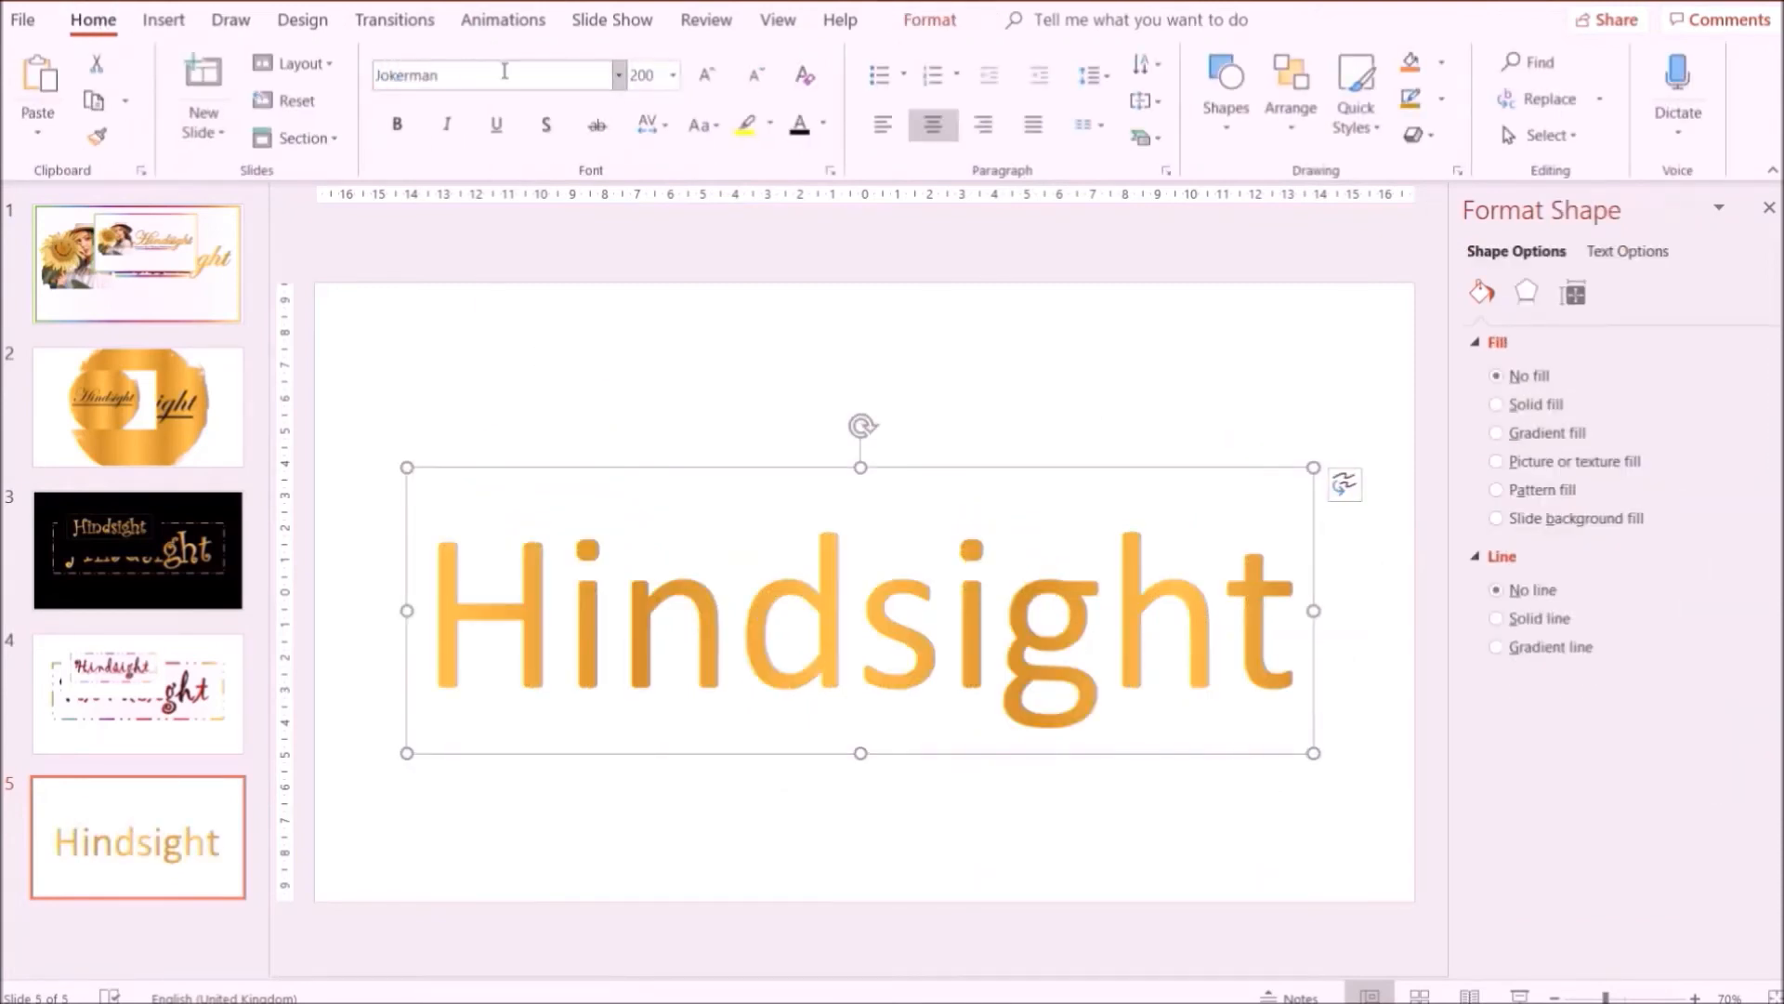
{"action": "key", "text": "Return"}
{"action": "left_click", "coordinate": [757, 79]}
{"action": "left_click", "coordinate": [758, 79]}
{"action": "left_click", "coordinate": [757, 79]}
{"action": "left_click", "coordinate": [713, 82]}
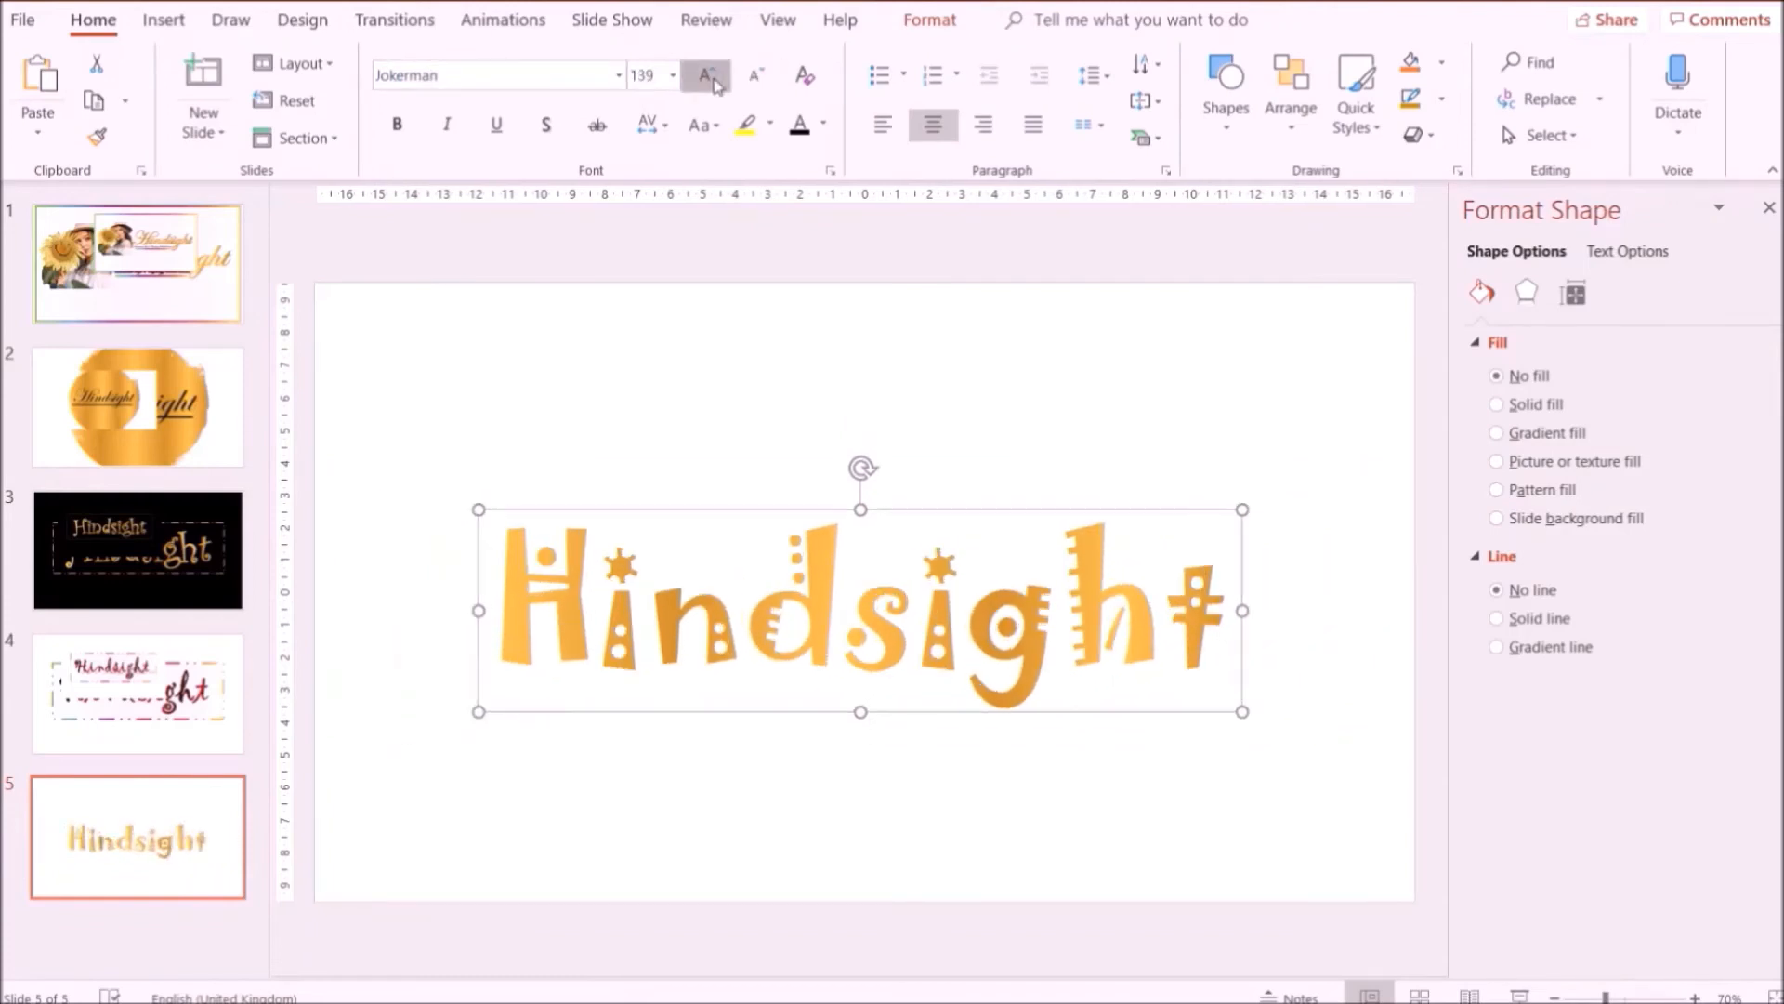
{"action": "left_click", "coordinate": [713, 81]}
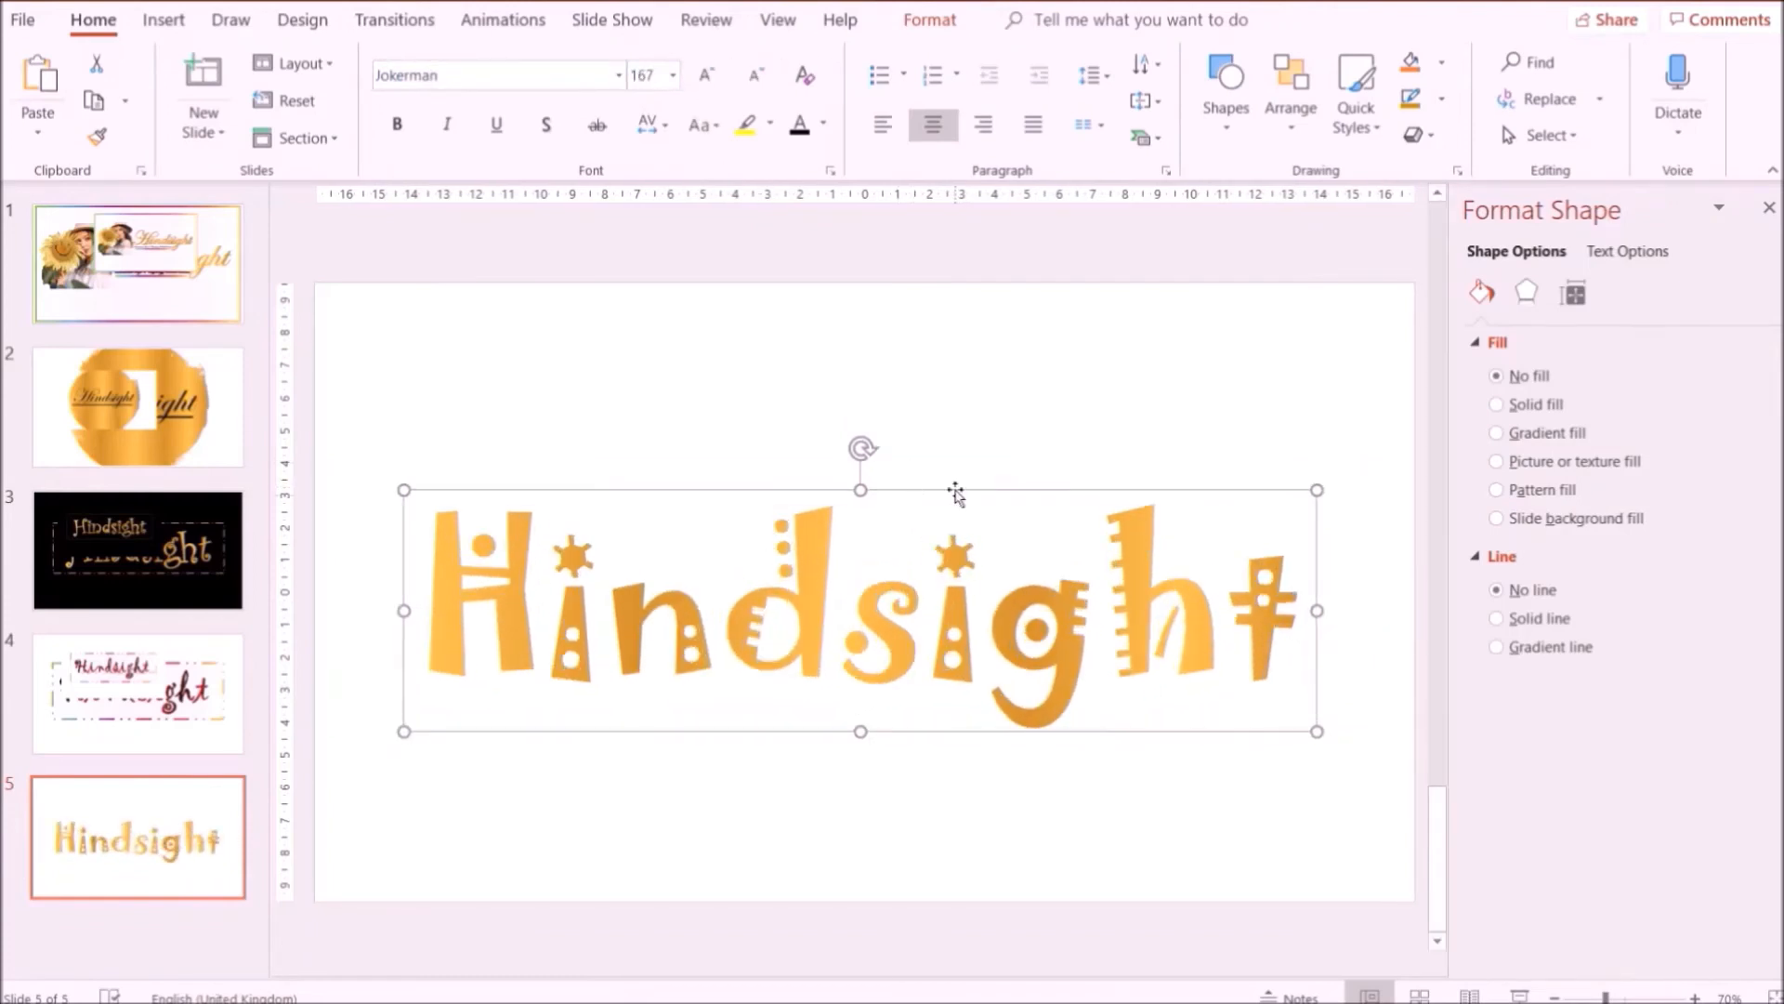
{"action": "left_click_drag", "start_coordinate": [955, 492], "coordinate": [957, 467]}
{"action": "left_click", "coordinate": [716, 371]}
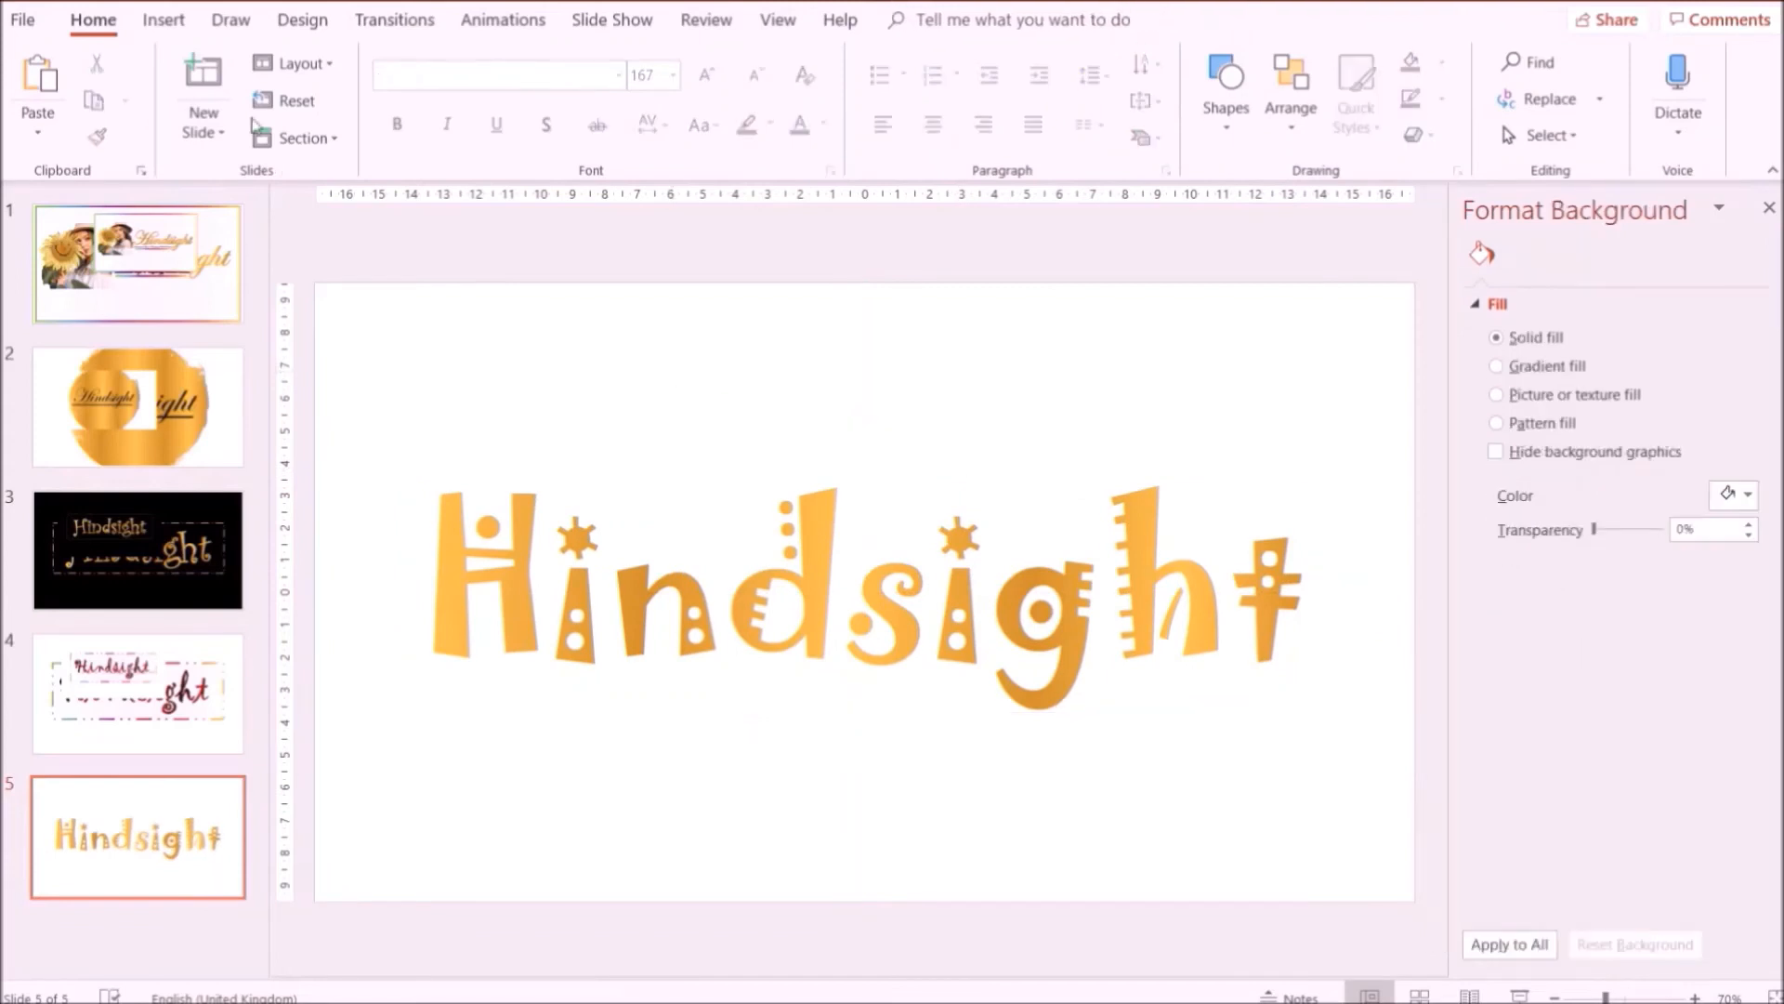
Draw a gold heart above the Hindsight text, convert it to a shape, and shrink it.
{"action": "left_click", "coordinate": [230, 20]}
{"action": "left_click", "coordinate": [396, 117]}
{"action": "left_click", "coordinate": [396, 121]}
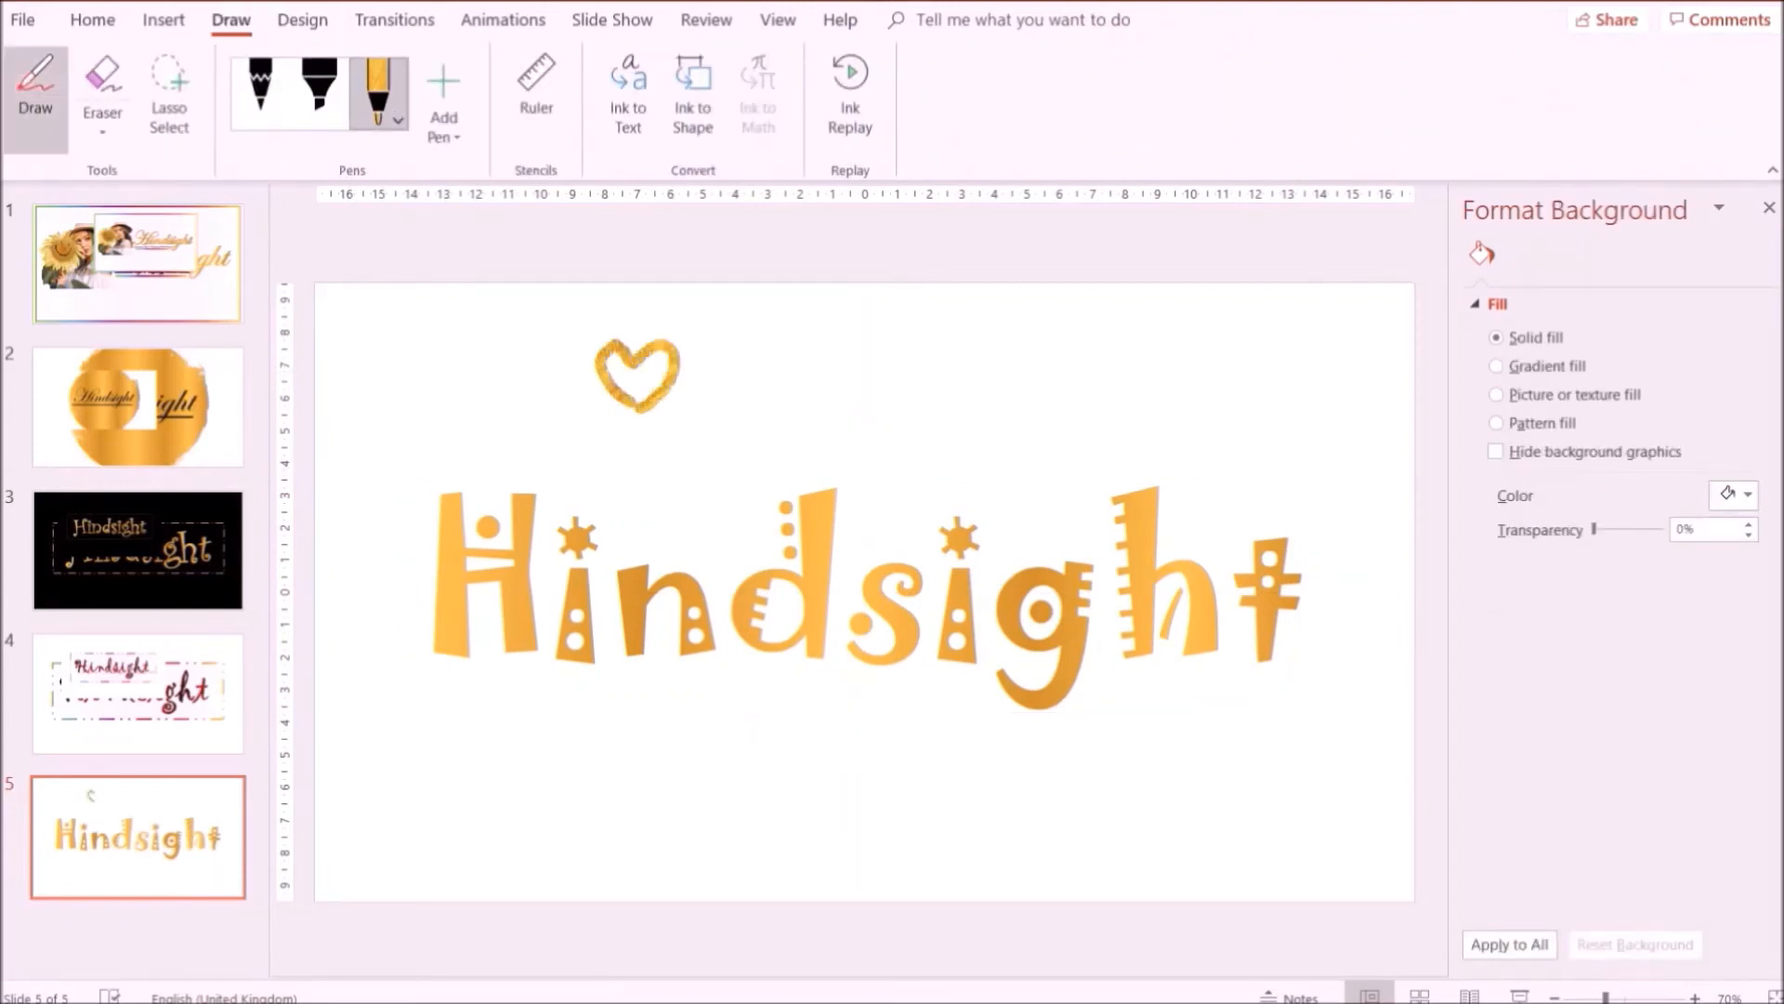
{"action": "left_click", "coordinate": [692, 98]}
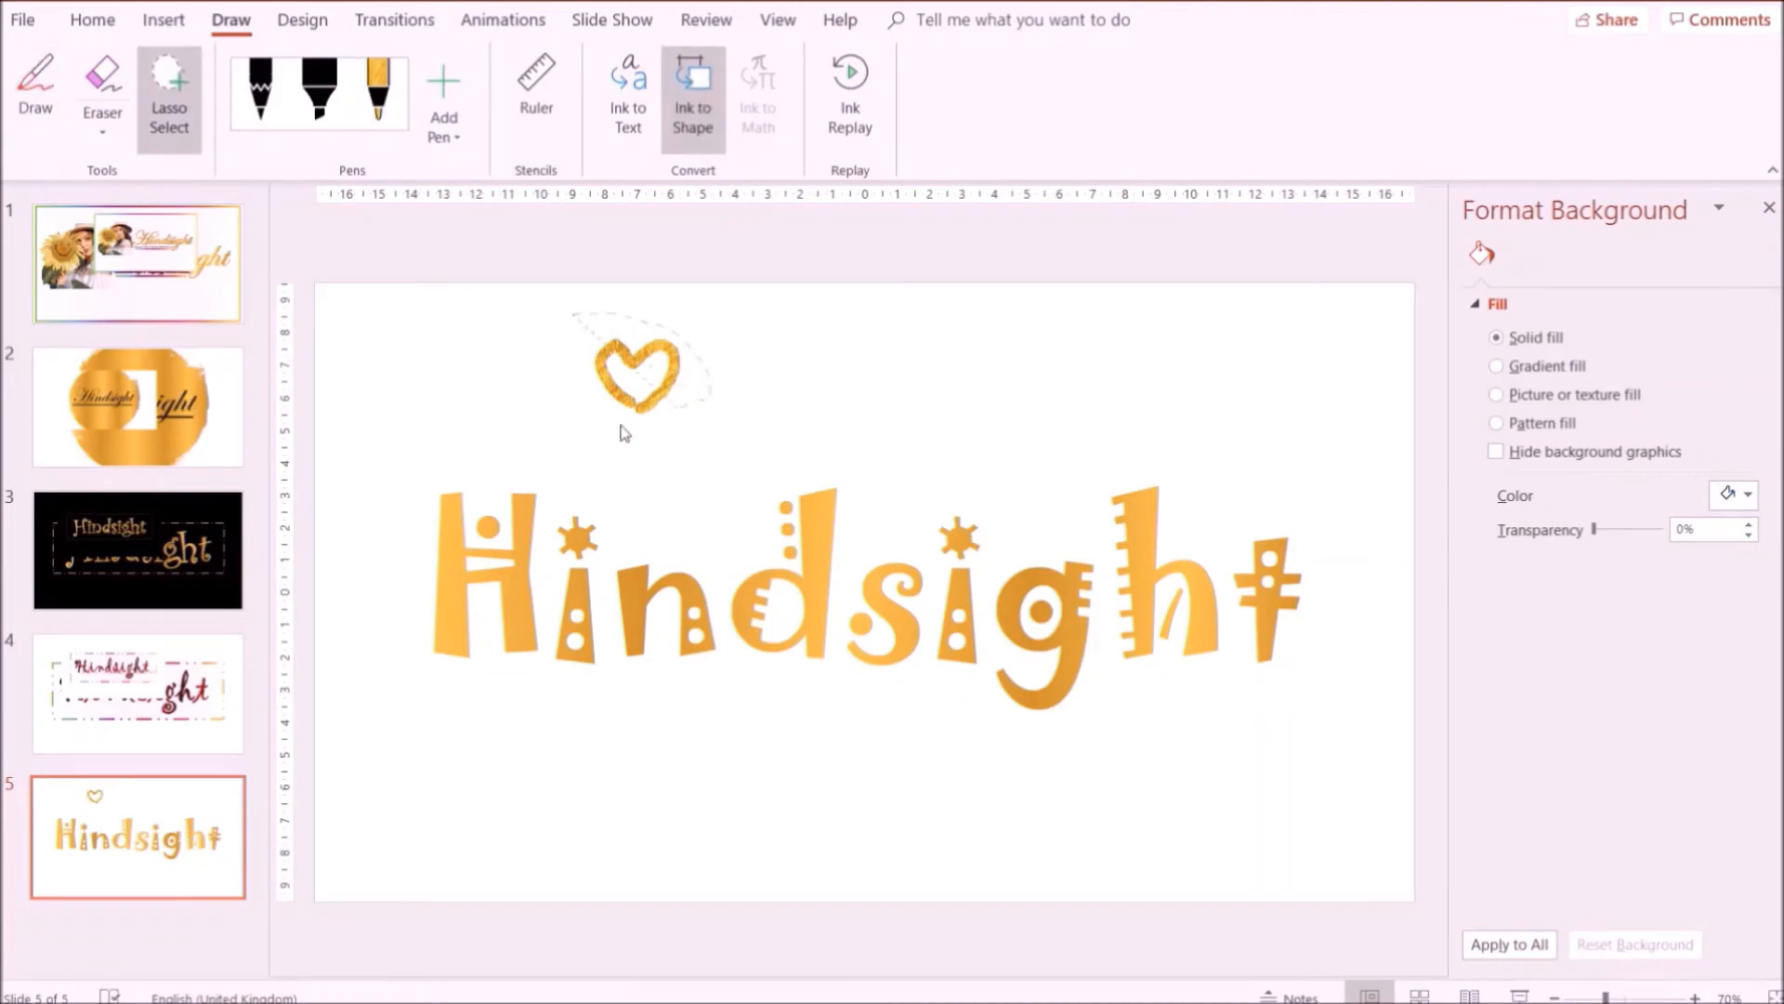
{"action": "left_click_drag", "start_coordinate": [624, 433], "coordinate": [565, 414]}
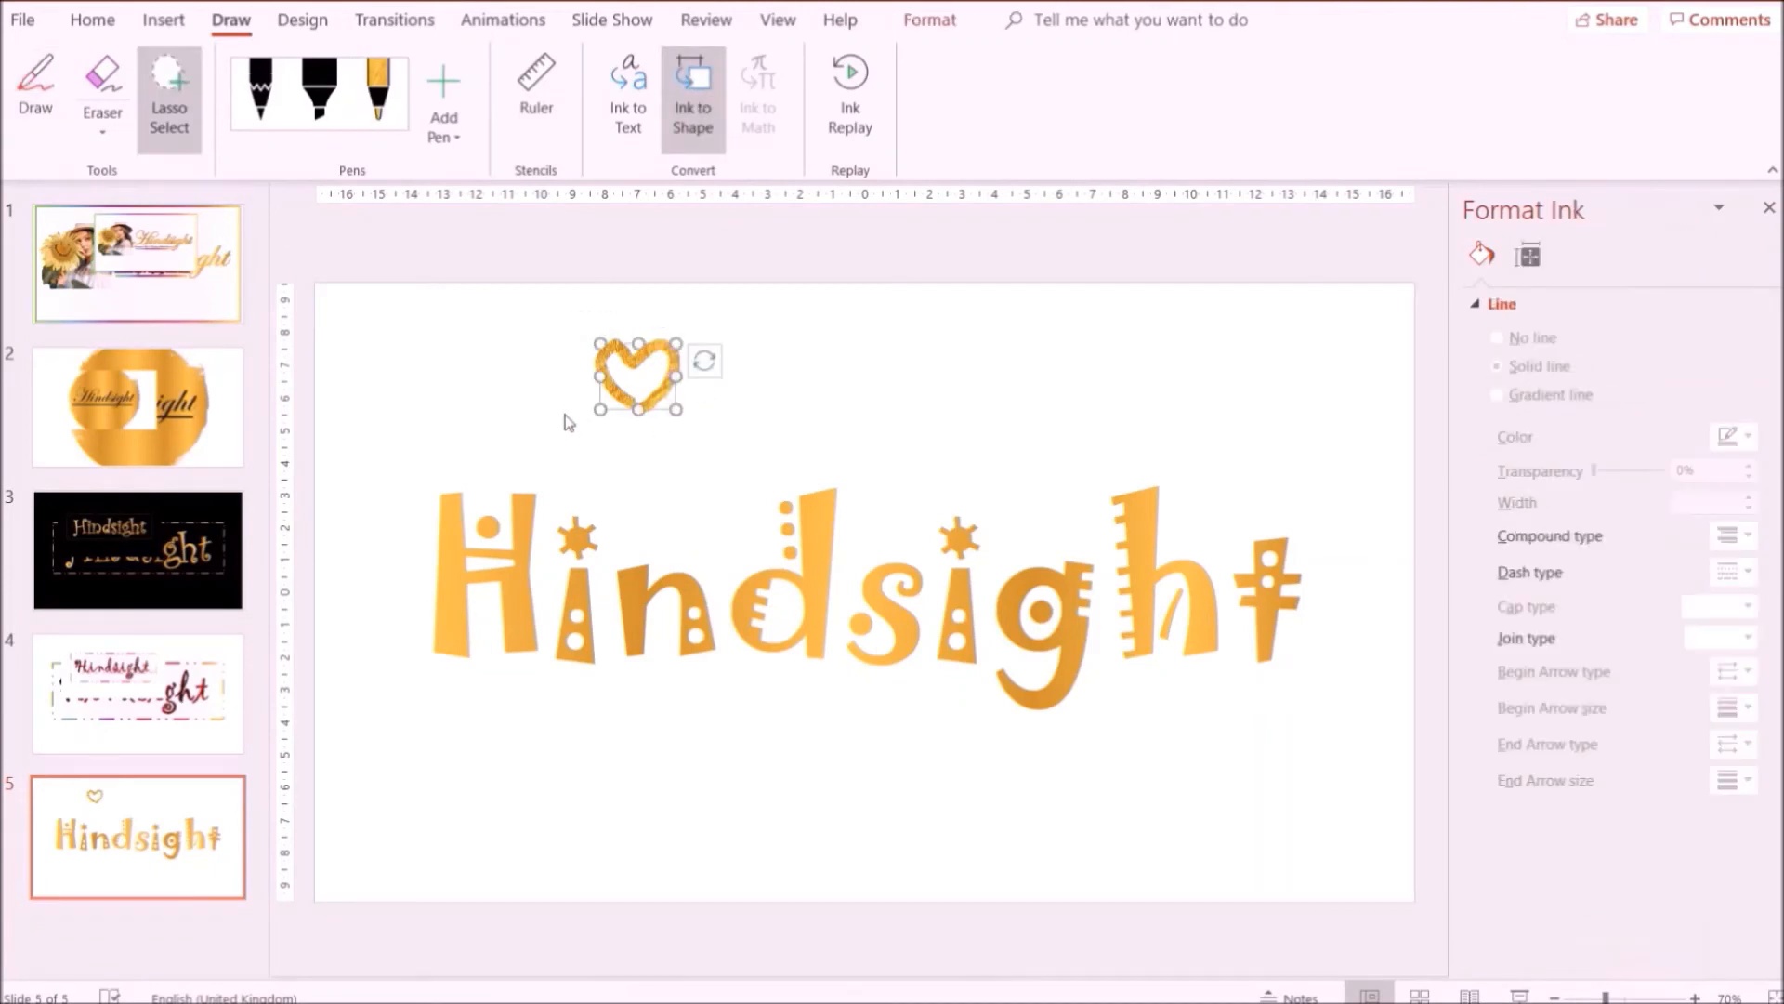
{"action": "left_click", "coordinate": [705, 108]}
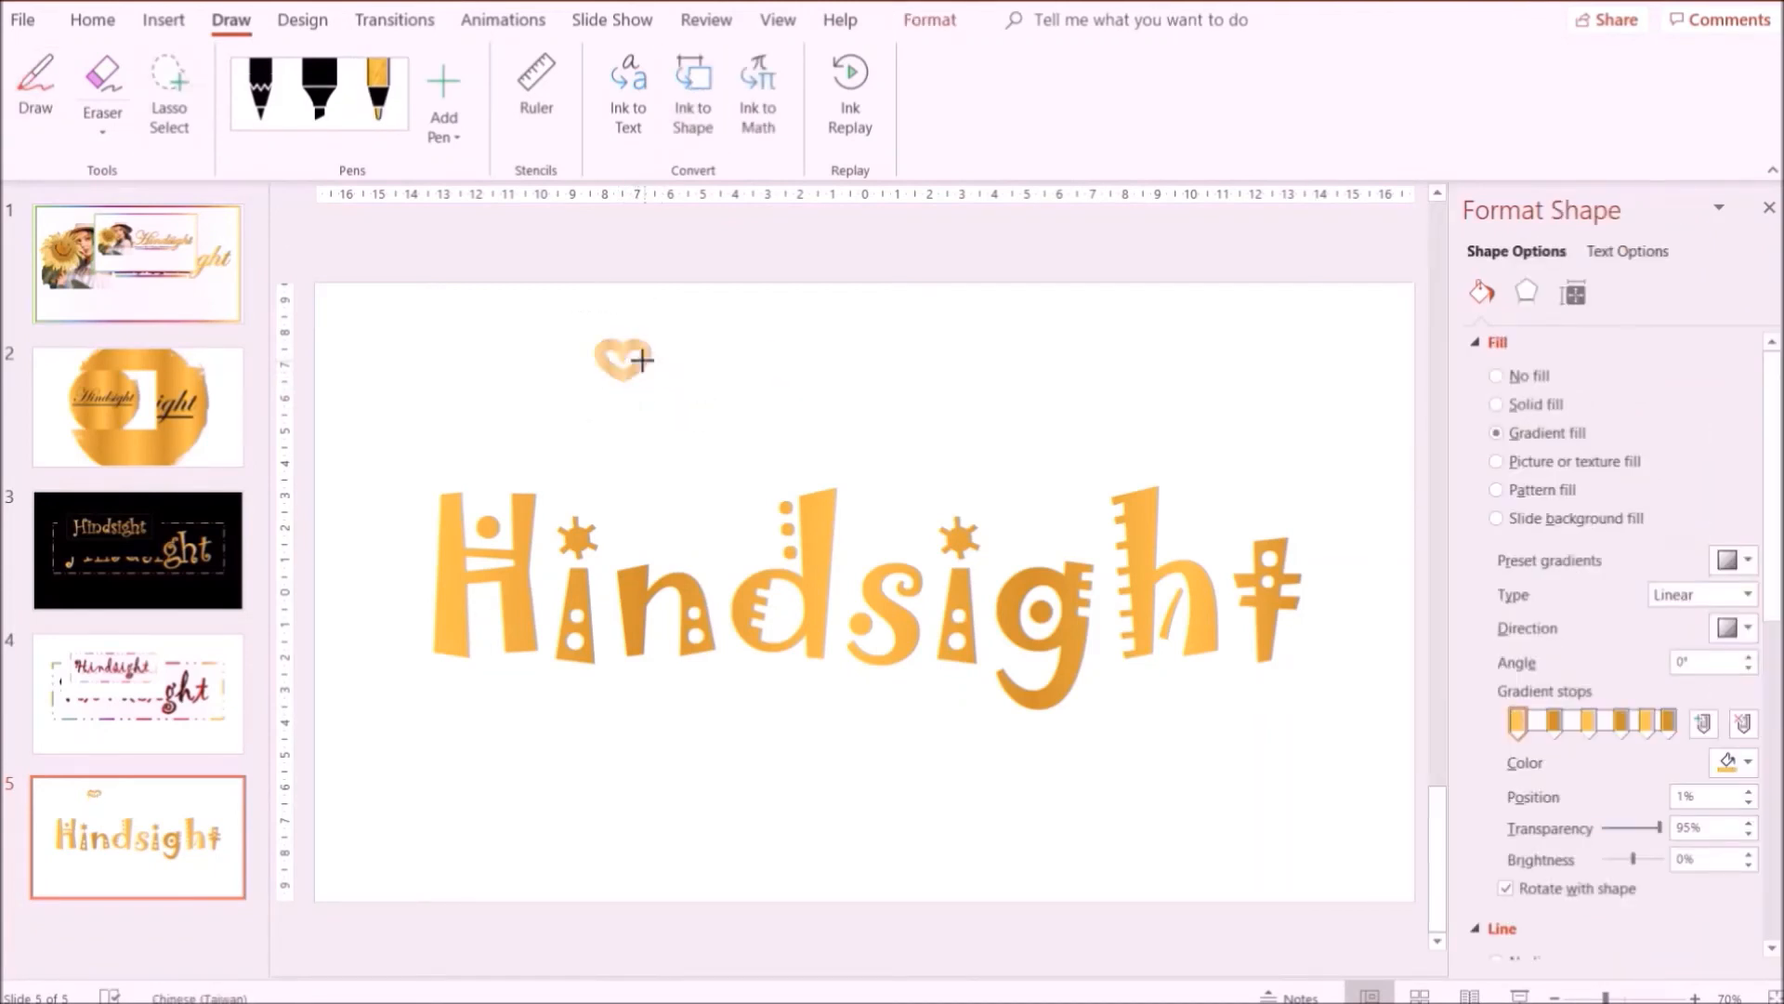
{"action": "left_click_drag", "start_coordinate": [625, 350], "coordinate": [631, 364]}
{"action": "left_click", "coordinate": [493, 335]}
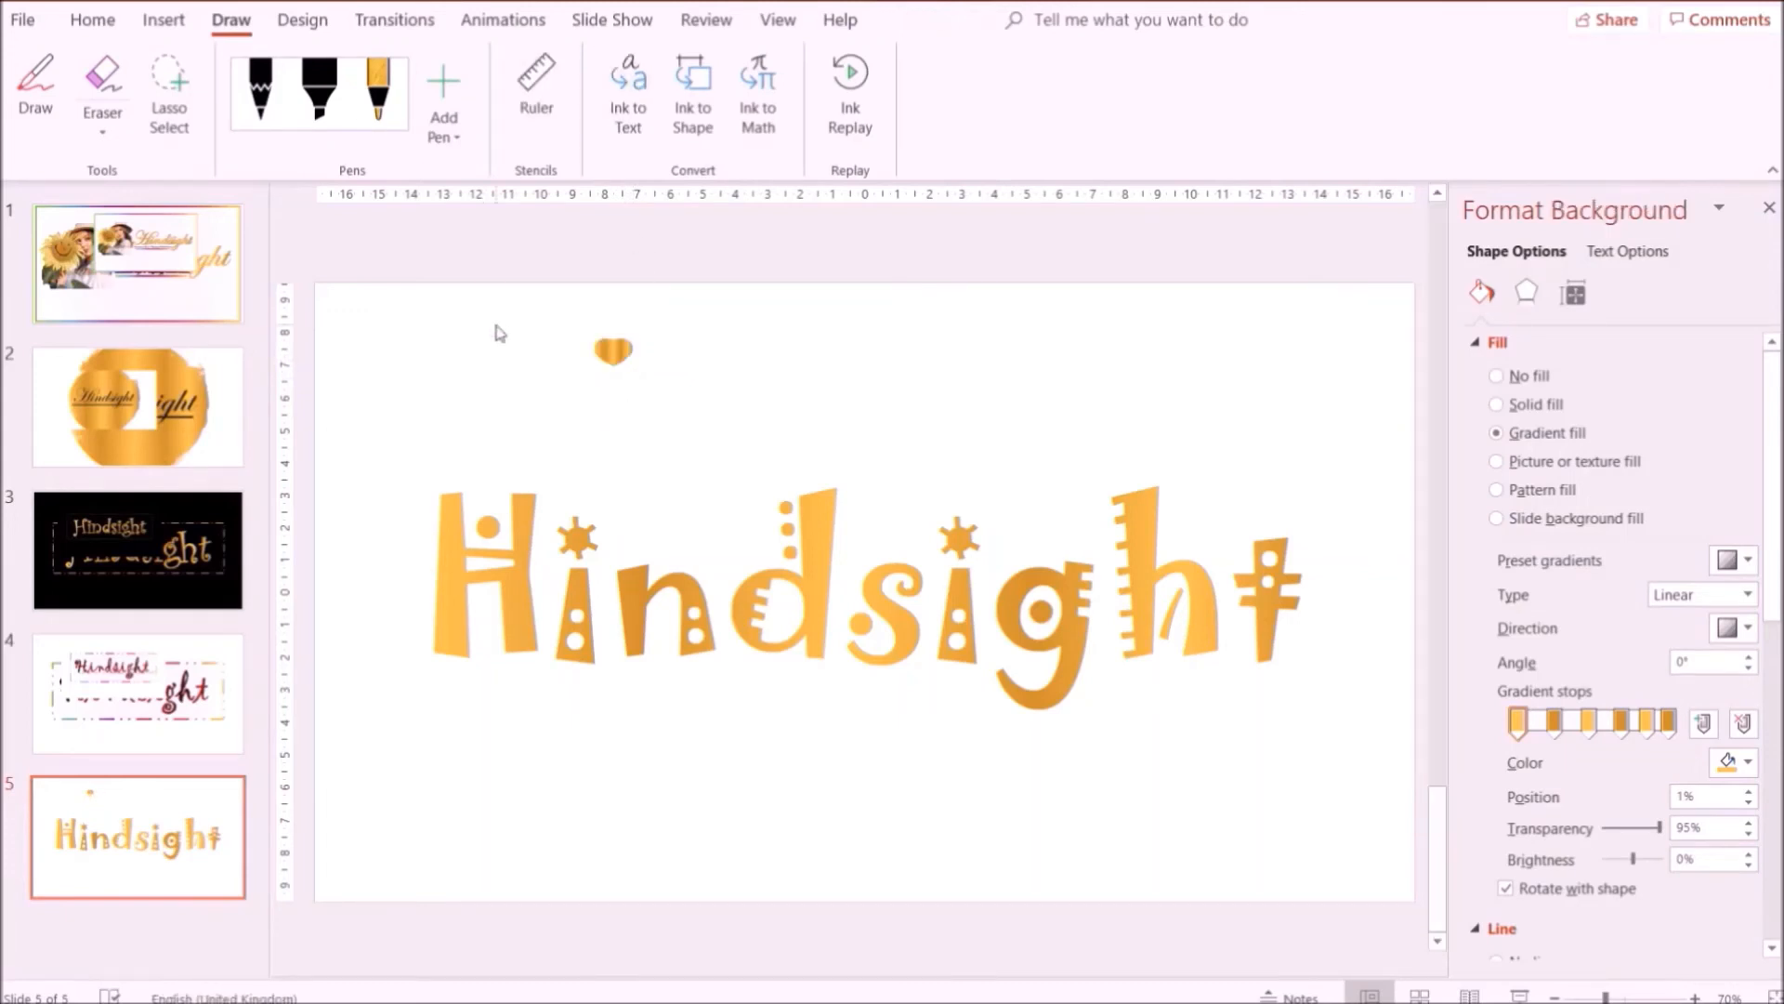
Draw a Rose Gold heart to the right of the gold one, convert it to a shape, and shrink it.
{"action": "left_click", "coordinate": [399, 124]}
{"action": "left_click", "coordinate": [399, 124]}
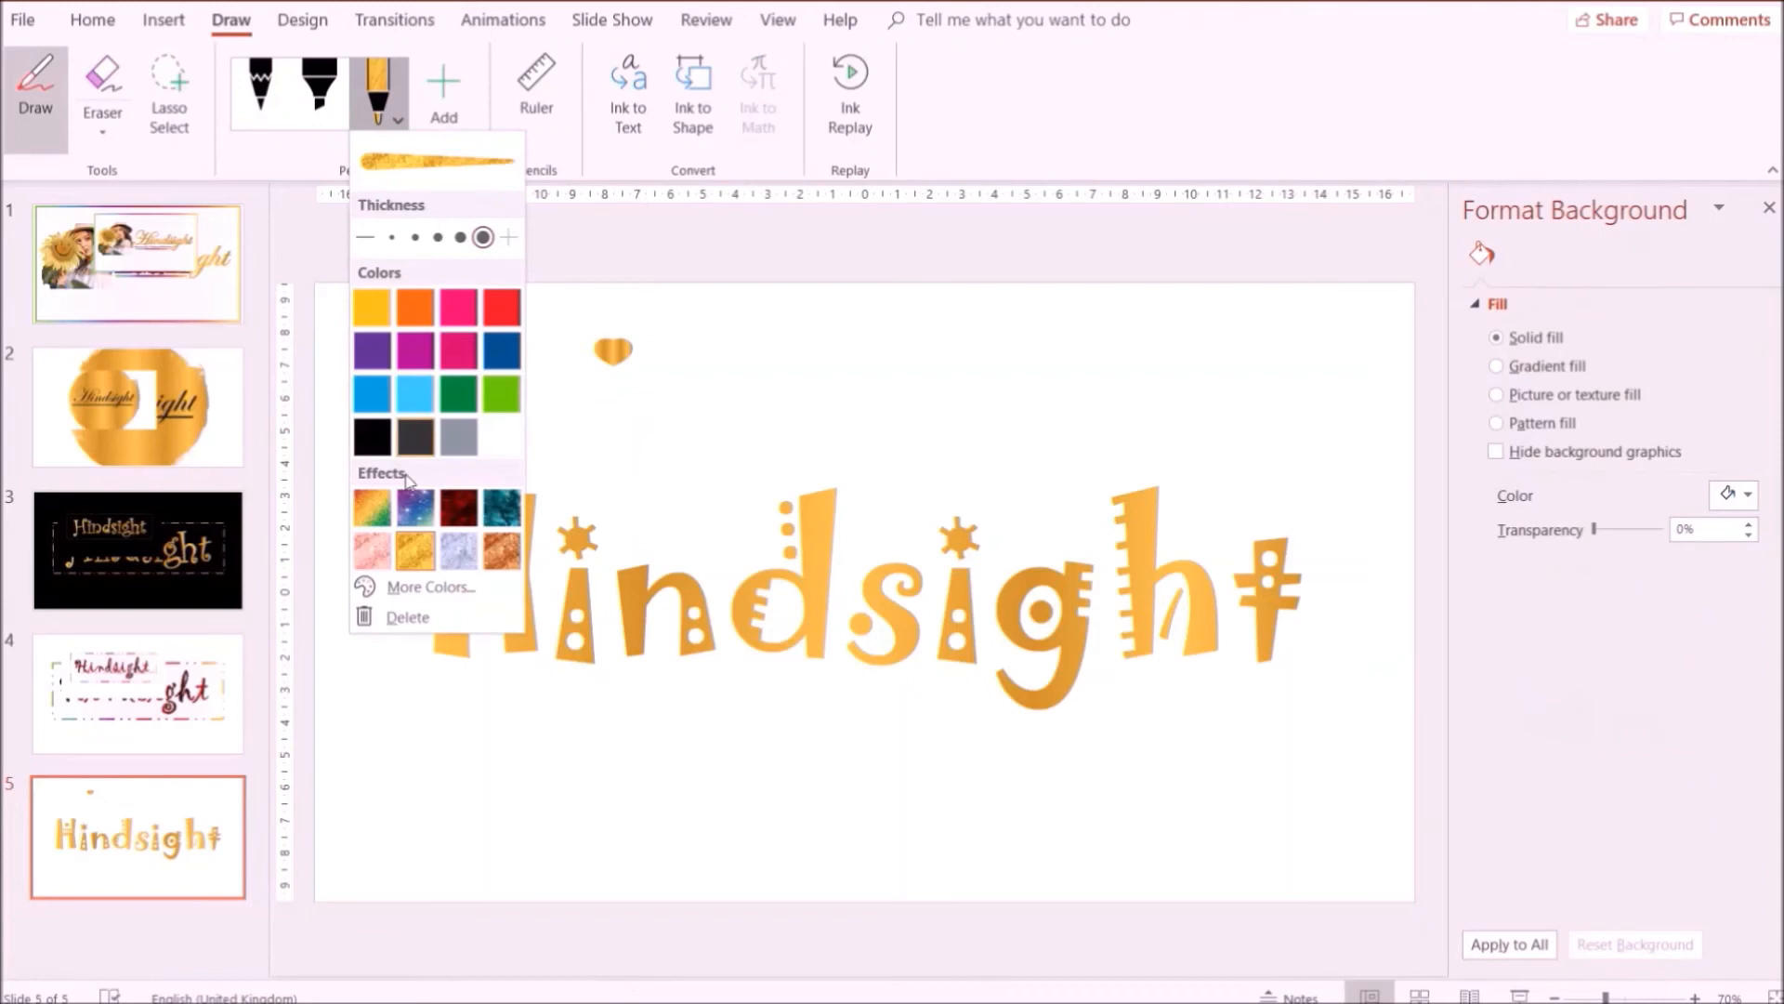
{"action": "left_click", "coordinate": [375, 550]}
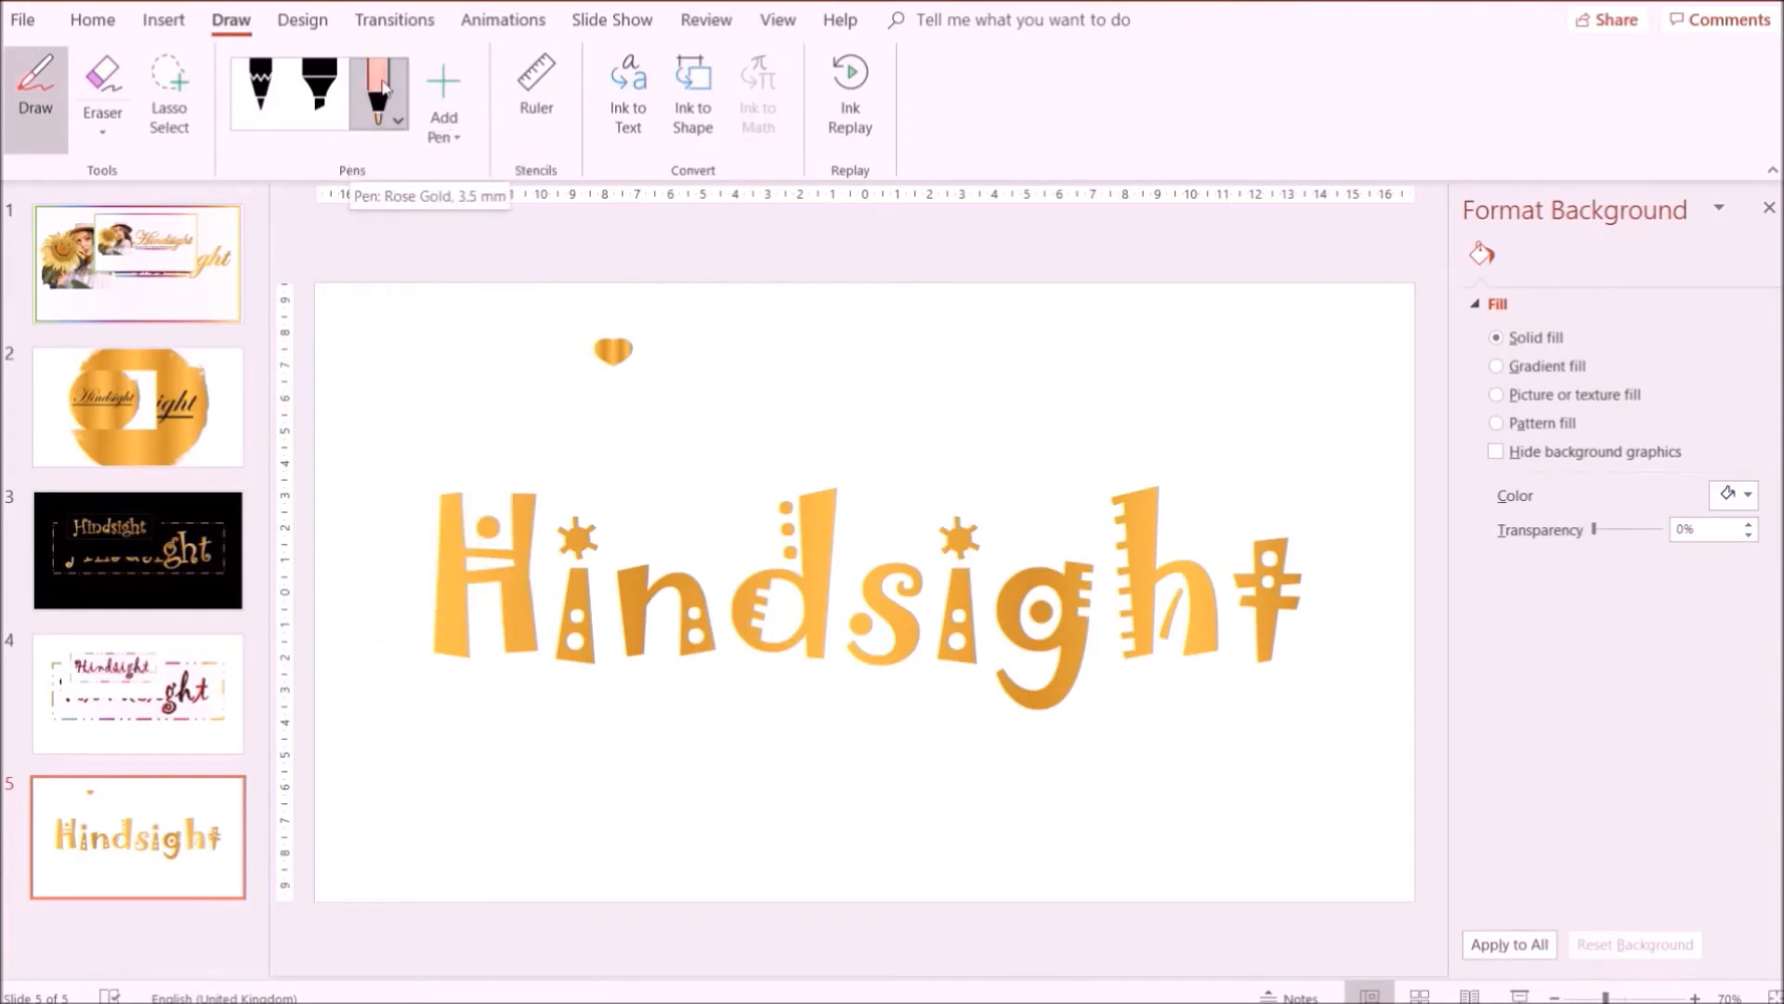
{"action": "left_click_drag", "start_coordinate": [755, 336], "coordinate": [760, 401]}
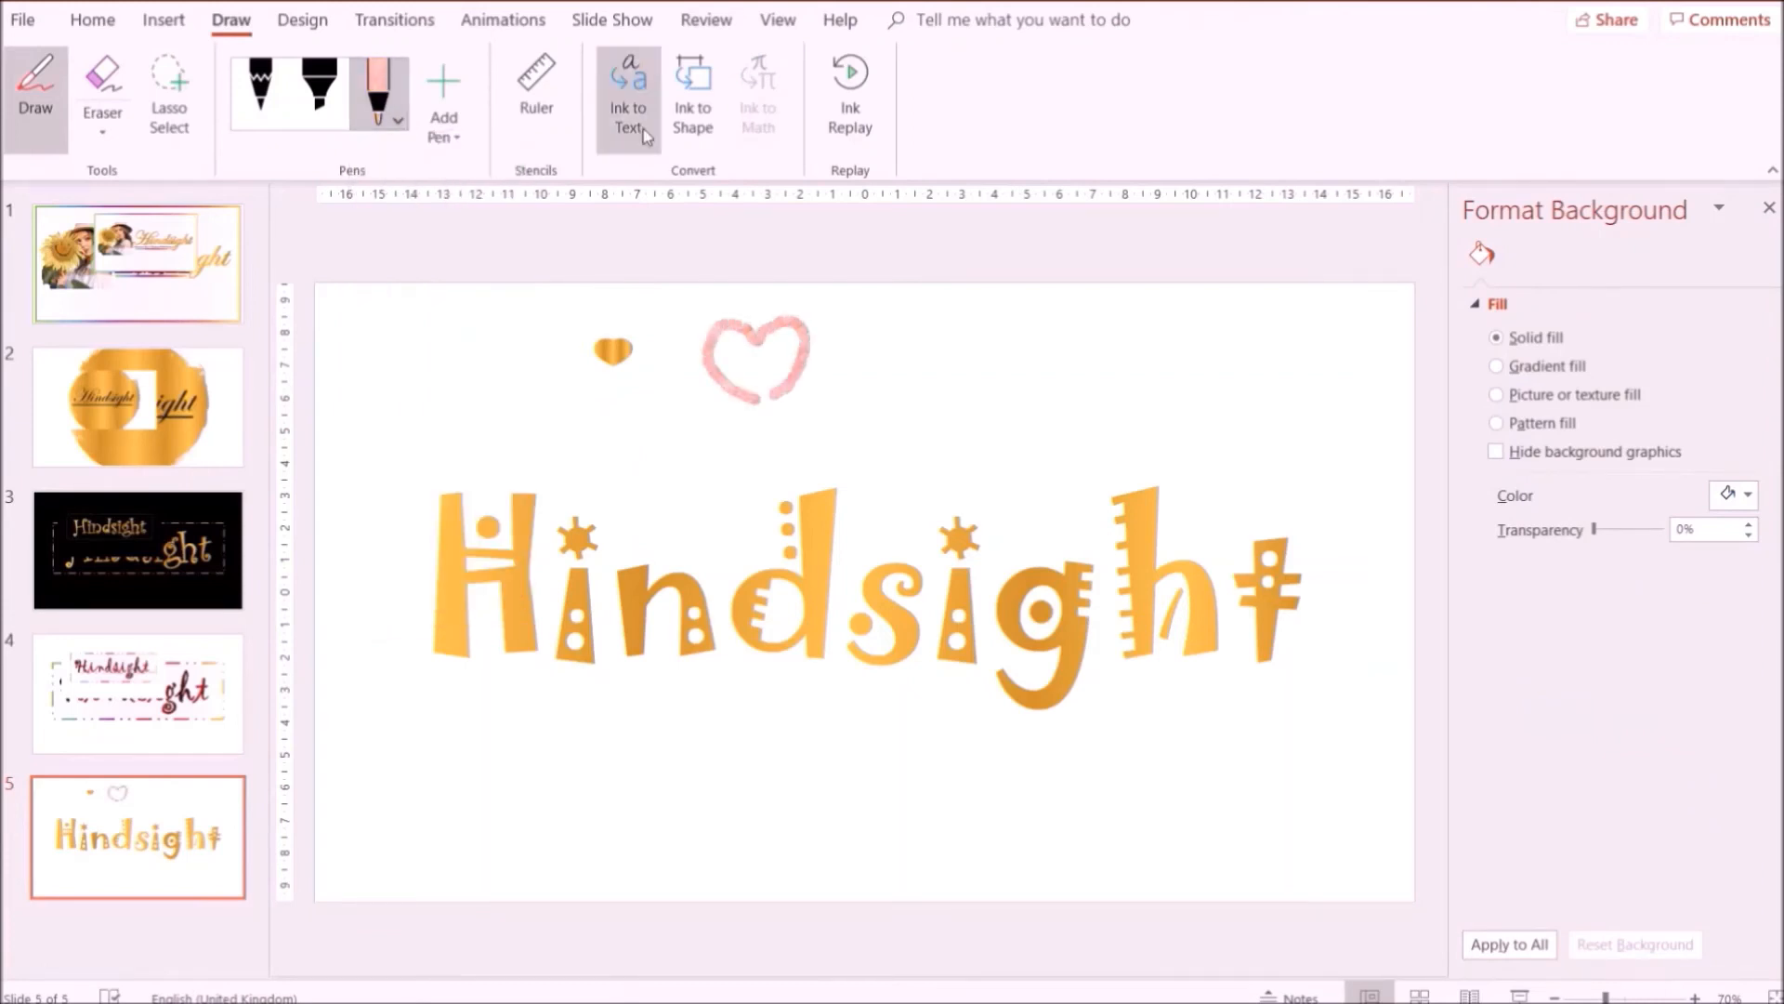
{"action": "left_click", "coordinate": [692, 98]}
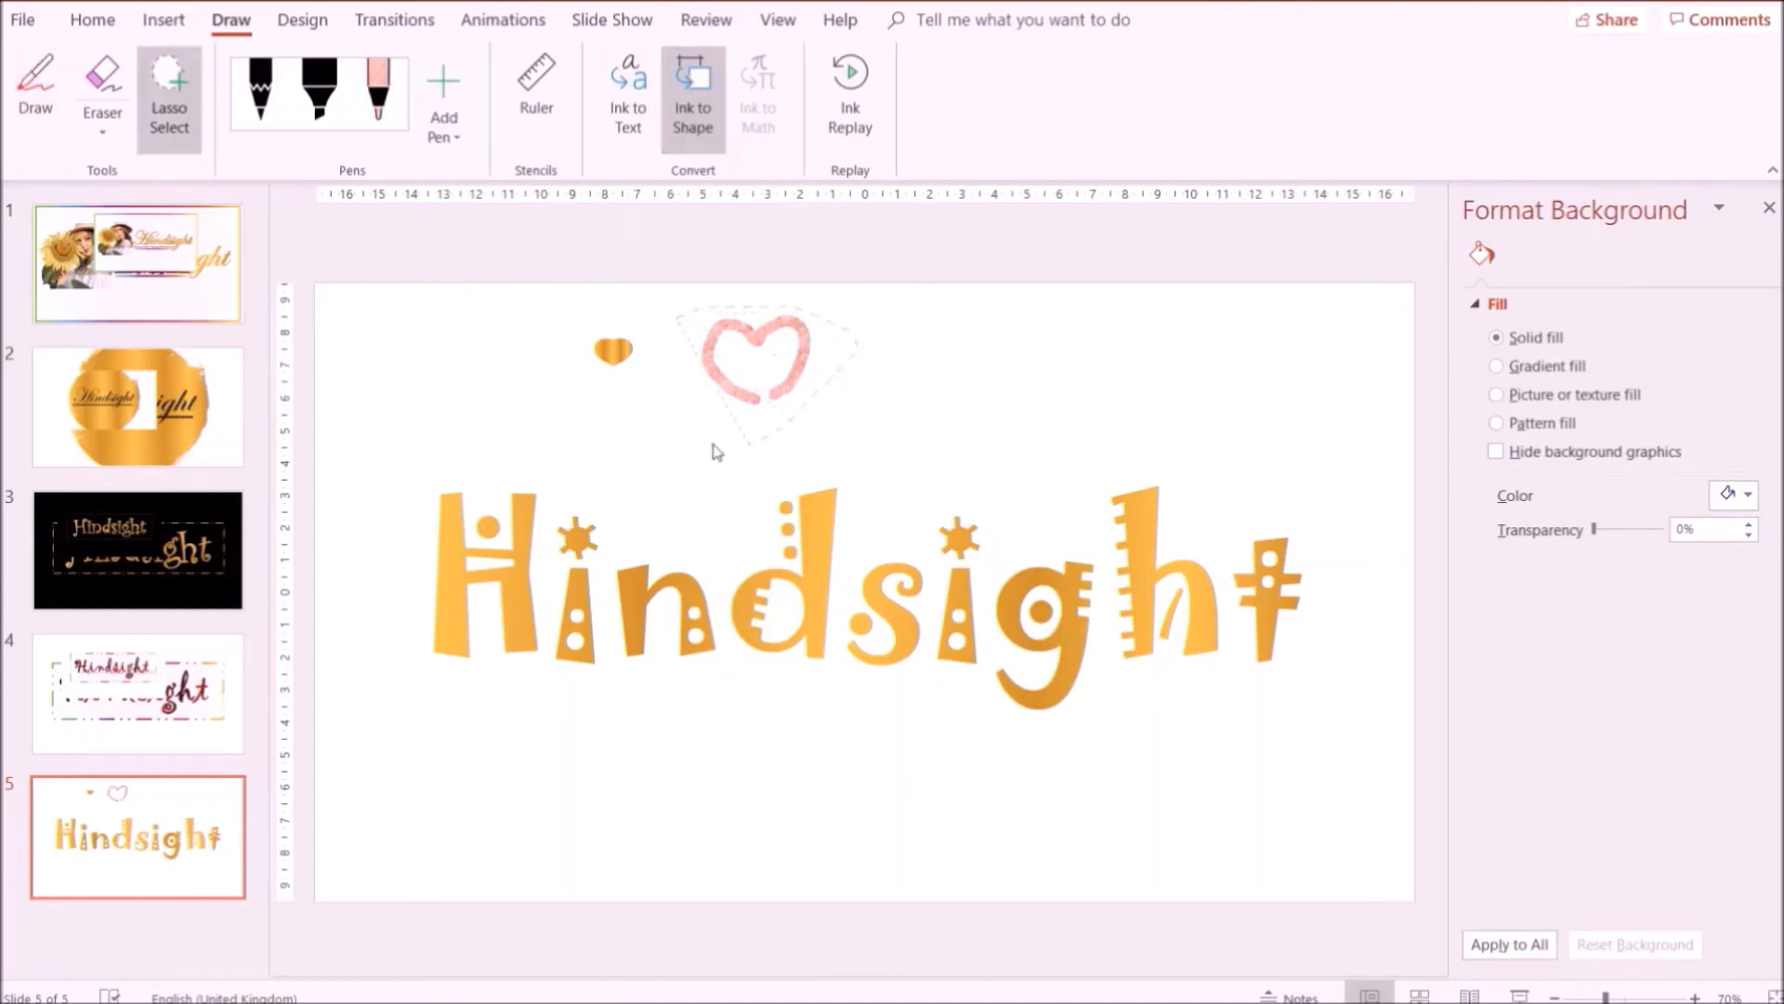
{"action": "mouse_move", "coordinate": [713, 445]}
{"action": "left_mouse_down"}
{"action": "mouse_move", "coordinate": [755, 375]}
{"action": "mouse_move", "coordinate": [756, 345]}
{"action": "mouse_move", "coordinate": [732, 339]}
{"action": "mouse_move", "coordinate": [743, 309]}
{"action": "mouse_move", "coordinate": [734, 331]}
{"action": "left_mouse_up"}
{"action": "left_click", "coordinate": [713, 141]}
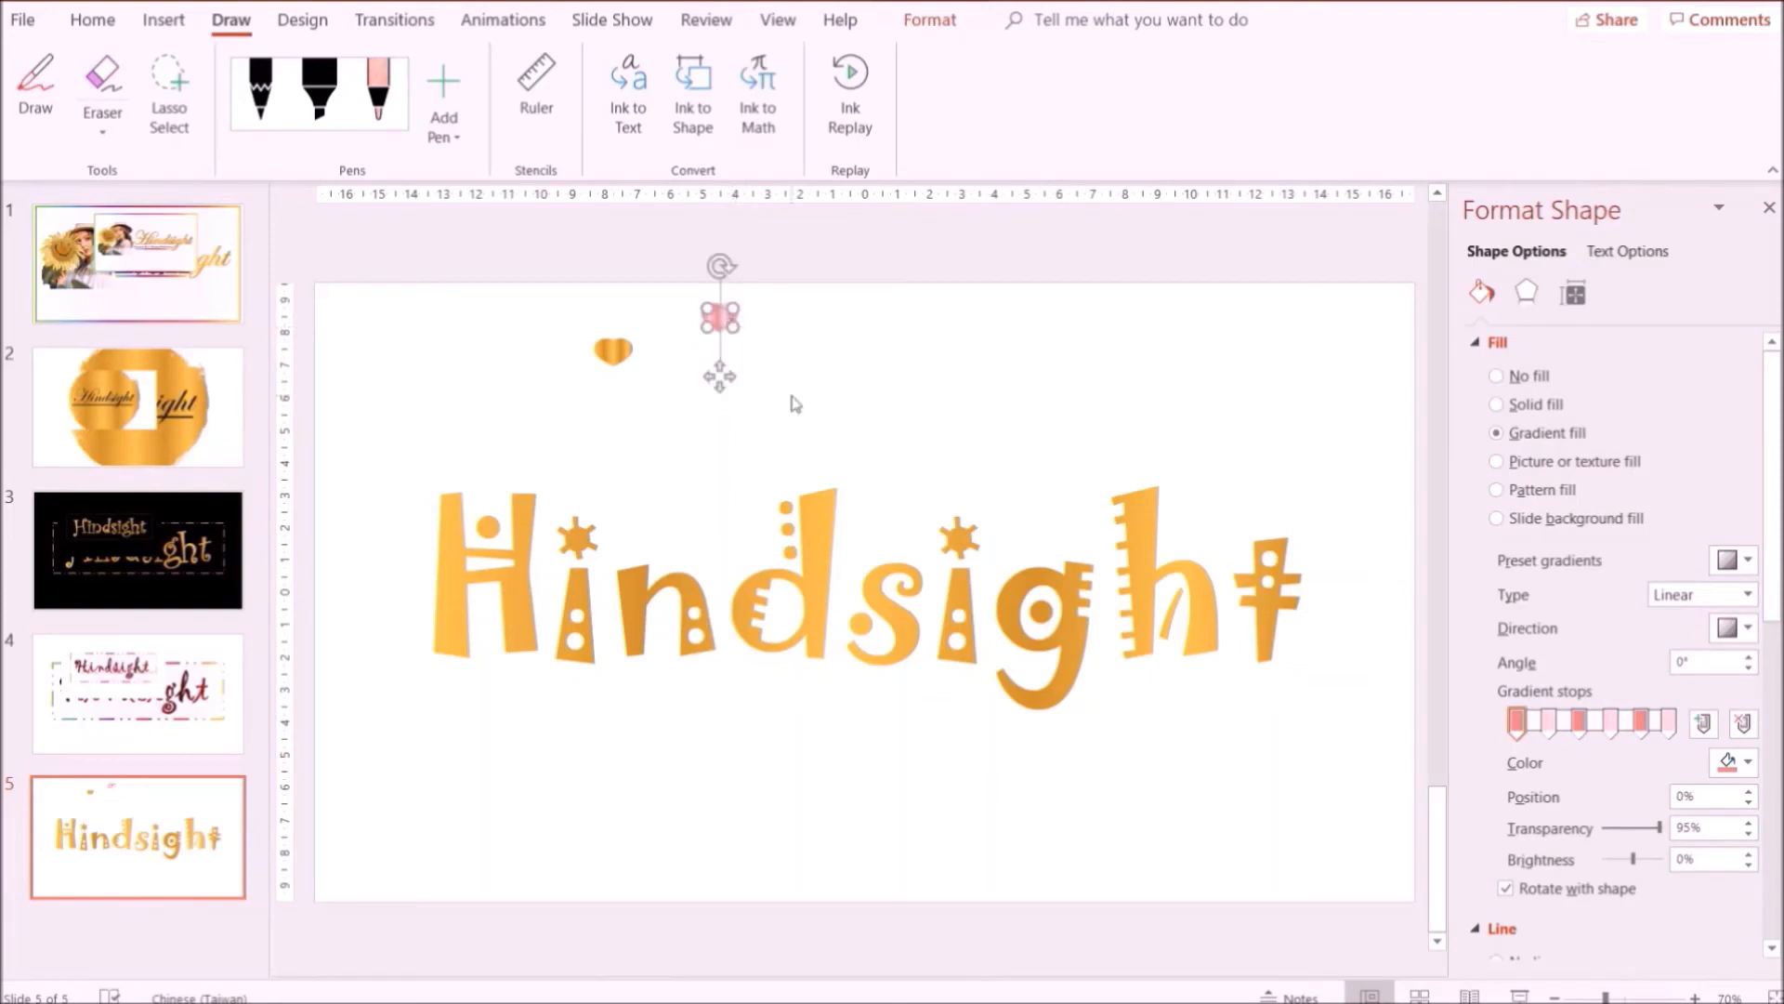
{"action": "left_click", "coordinate": [791, 402]}
Match the gold heart's size to the pink heart's with a height of 0.54 cm, and align it just left of the pink heart.
{"action": "left_click", "coordinate": [724, 319]}
{"action": "left_click", "coordinate": [1568, 297]}
{"action": "left_click", "coordinate": [1499, 343]}
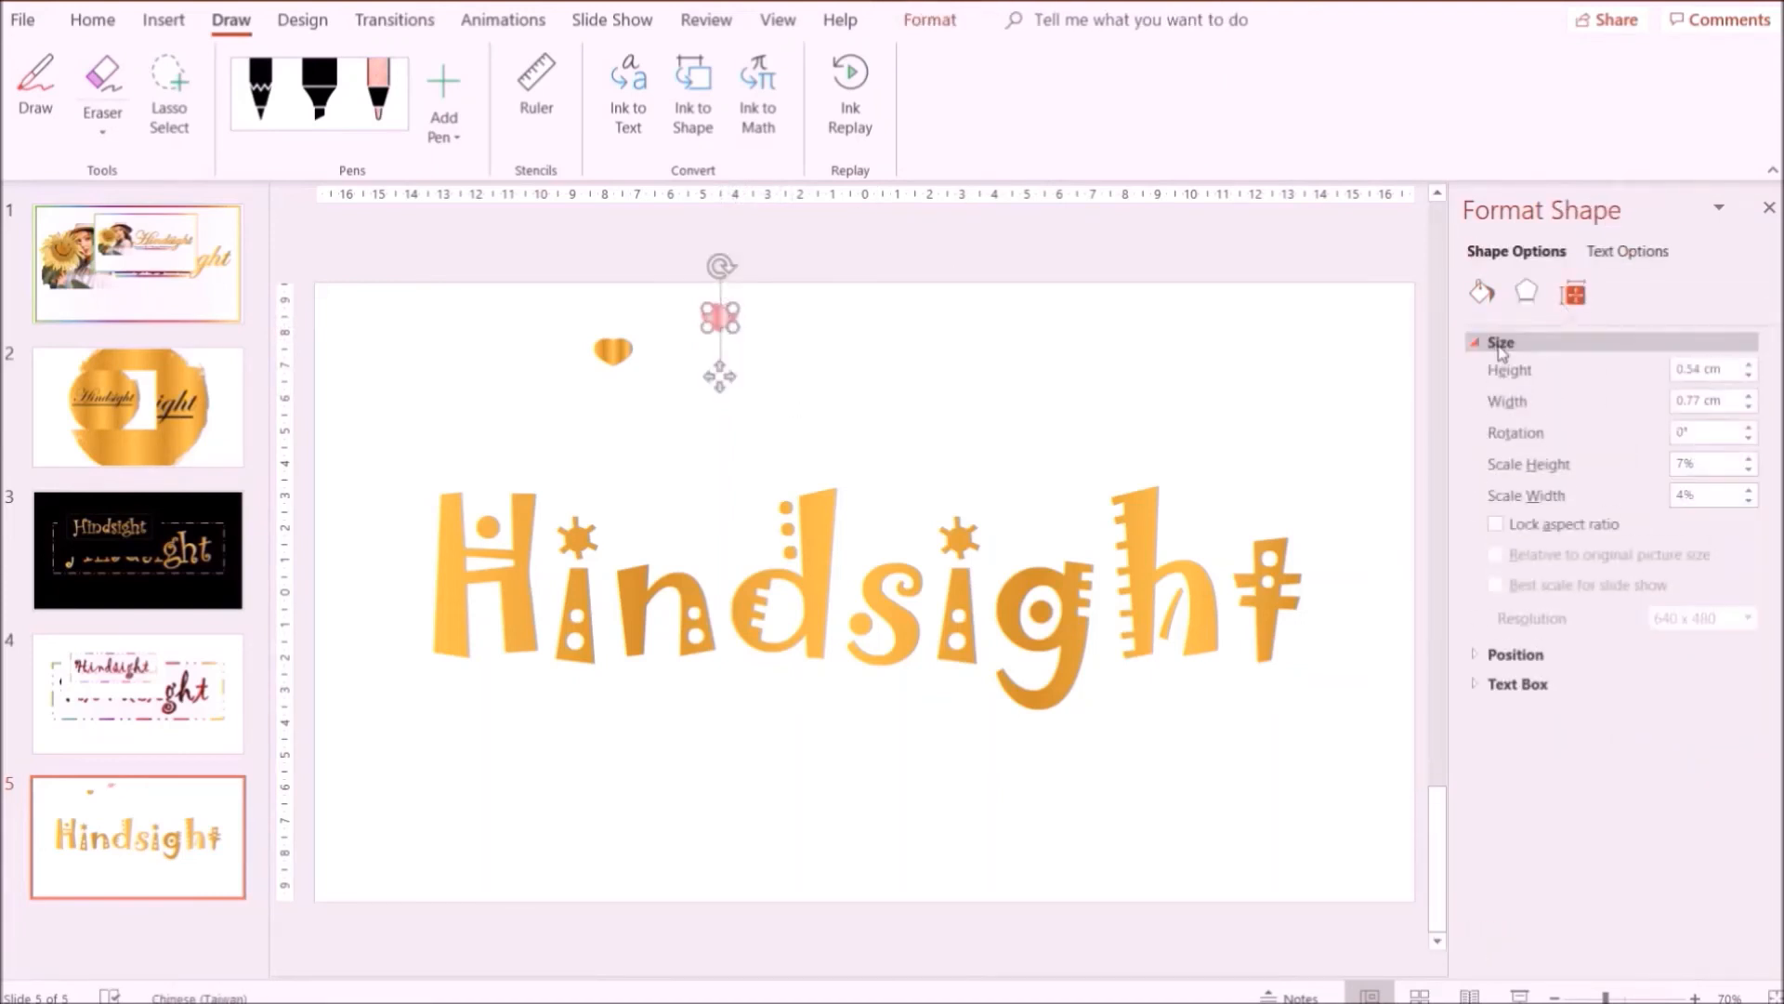
{"action": "left_click", "coordinate": [1007, 513]}
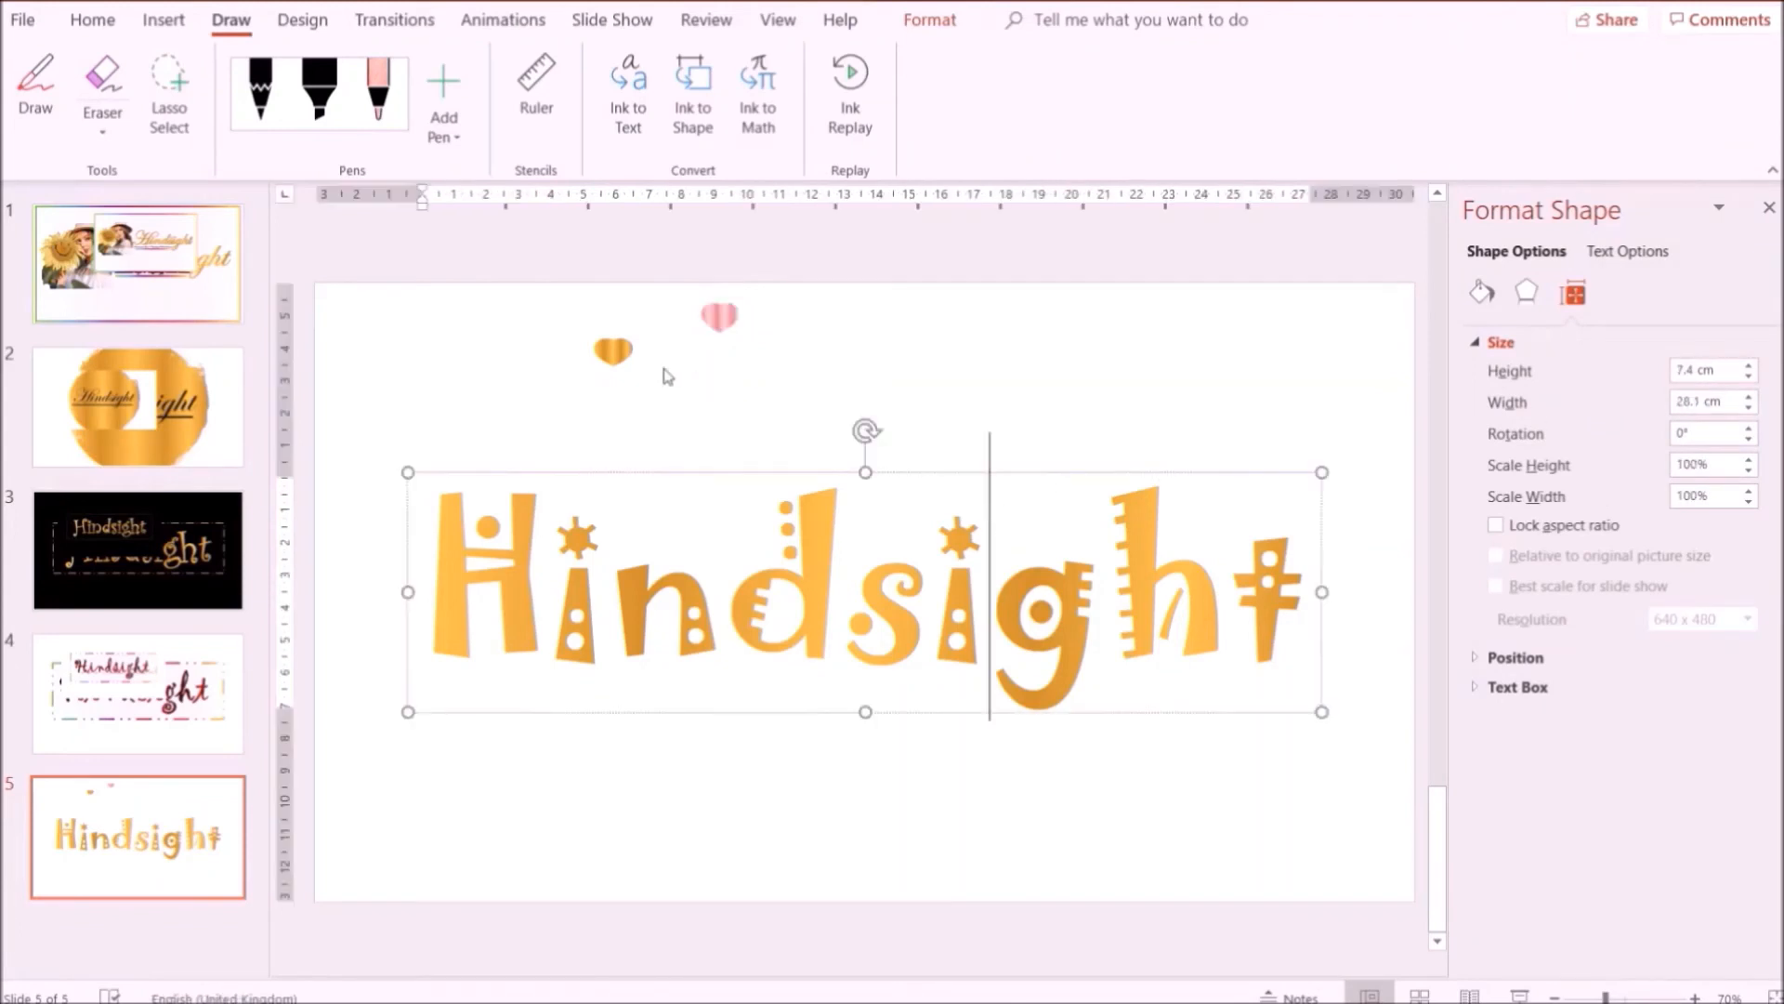
{"action": "left_click", "coordinate": [617, 354]}
{"action": "left_click", "coordinate": [1705, 370]}
{"action": "key", "text": "BackSpace"}
{"action": "key", "text": "BackSpace"}
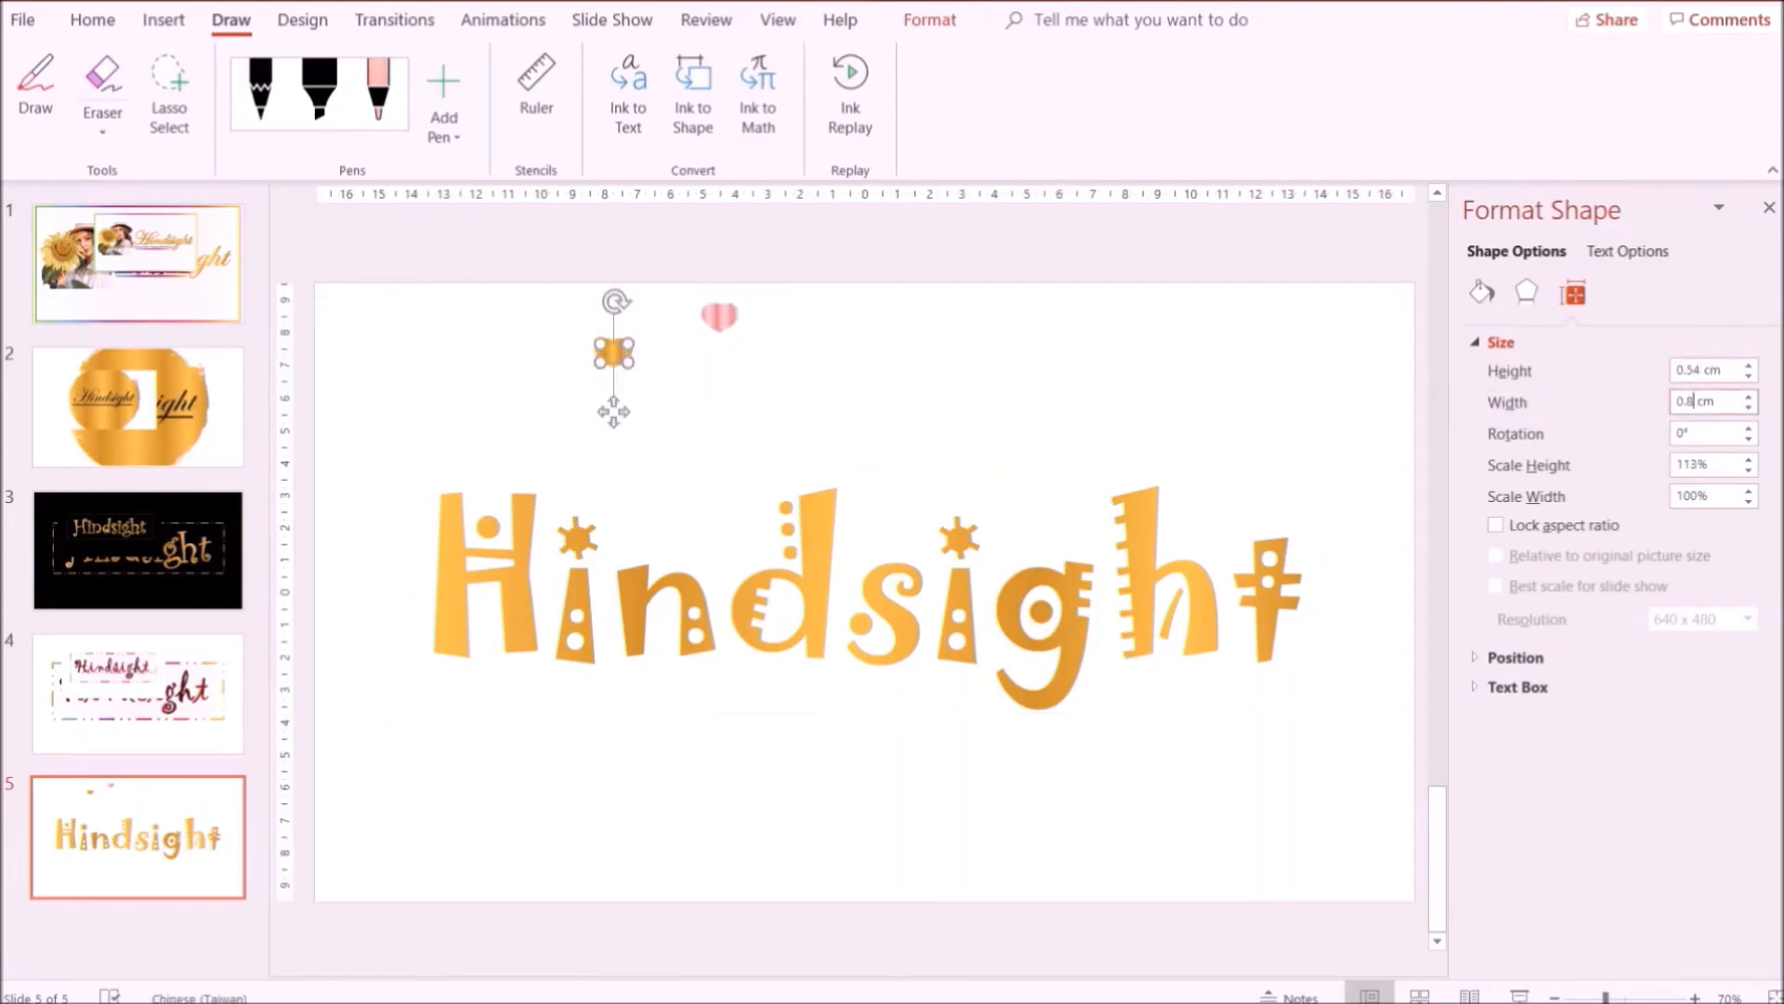
{"action": "left_click", "coordinate": [914, 432]}
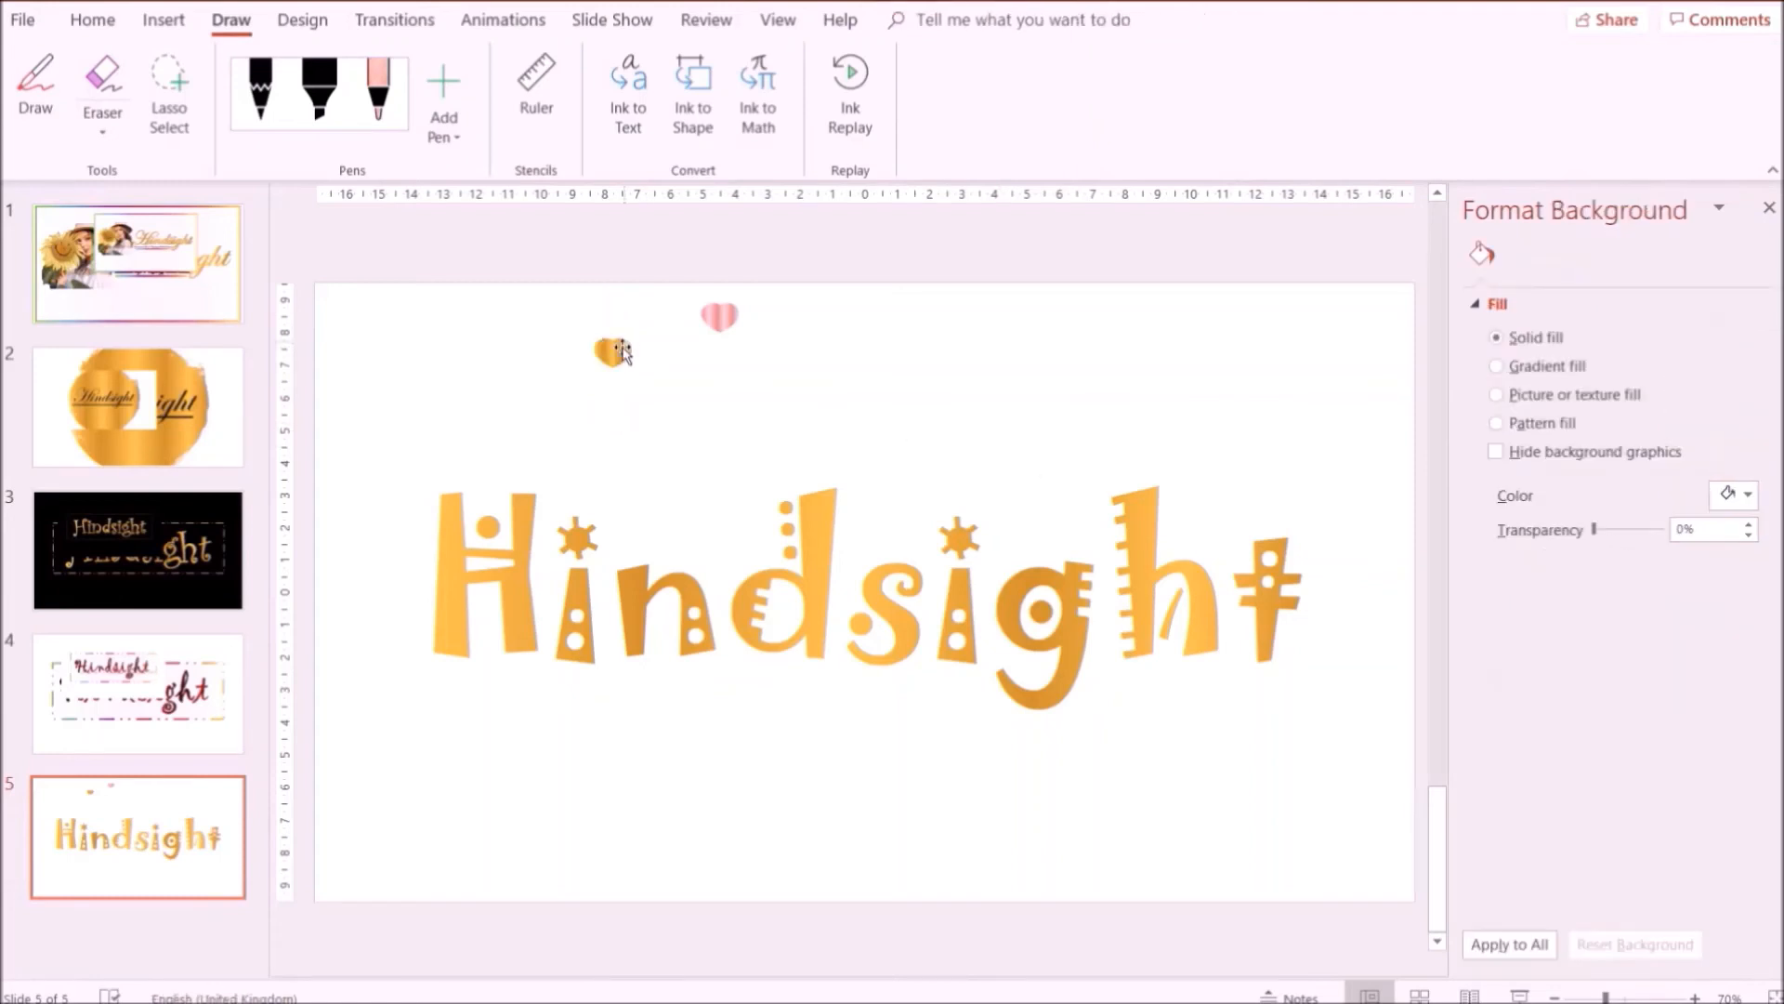
{"action": "left_click_drag", "start_coordinate": [620, 353], "coordinate": [651, 332]}
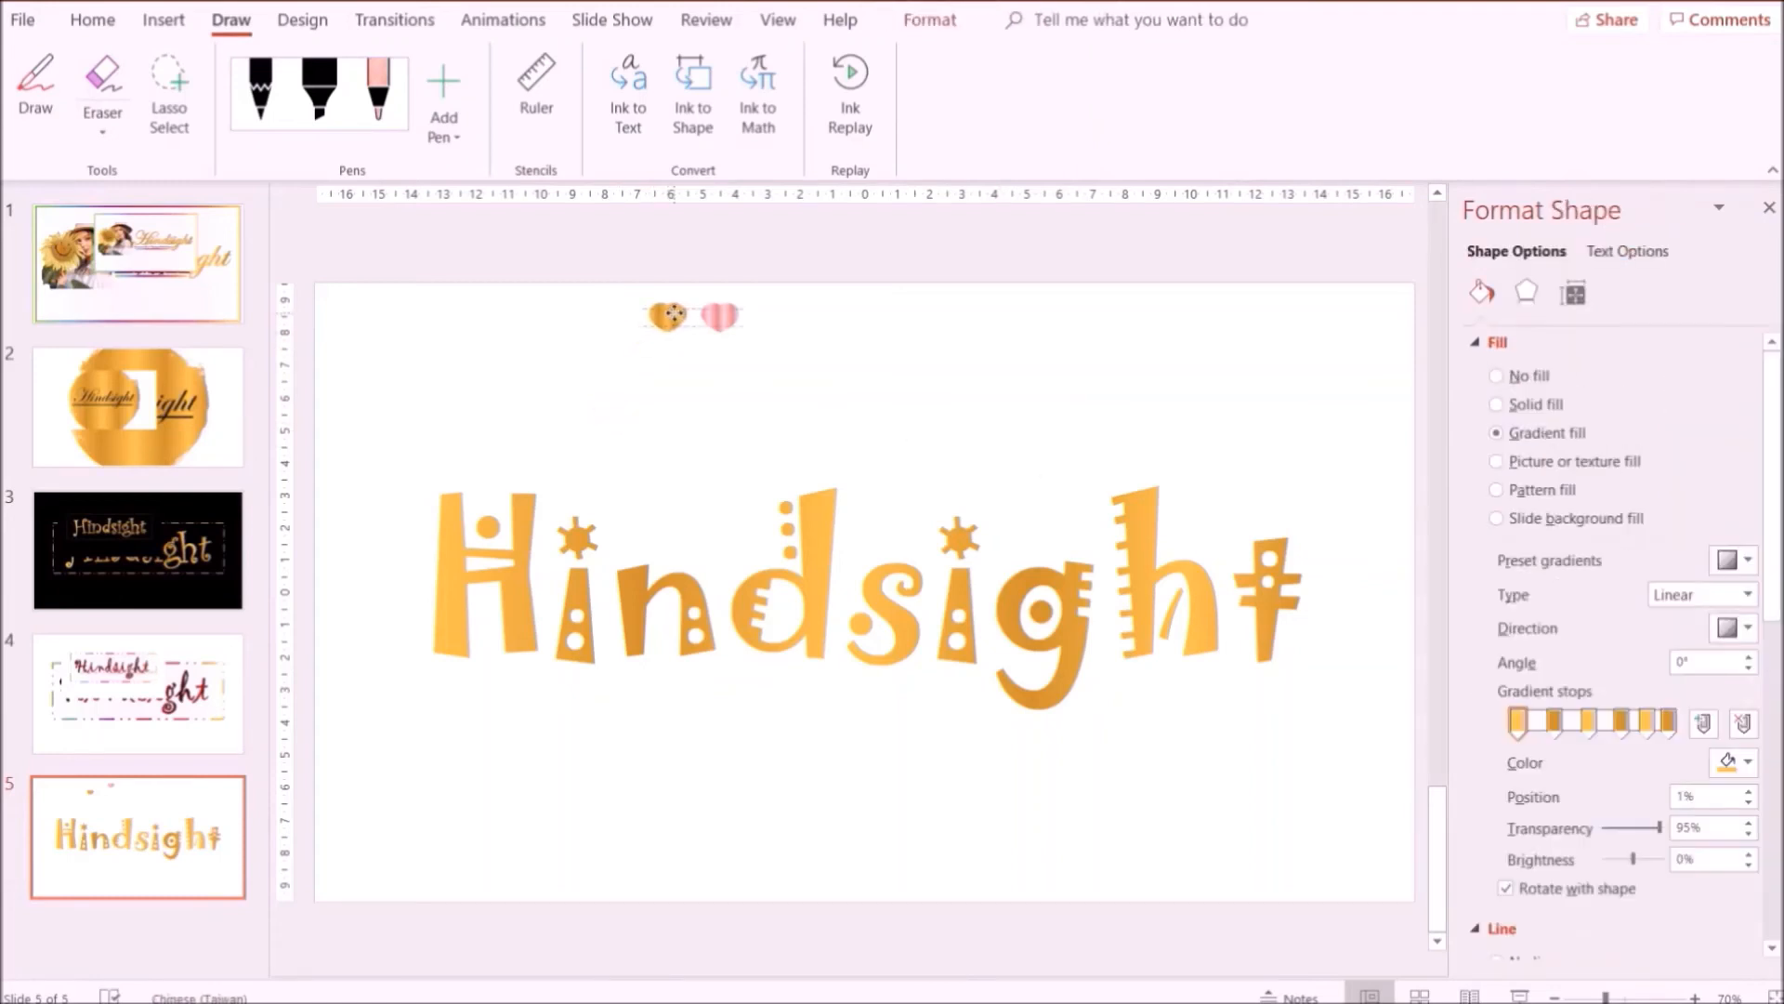
{"action": "left_click", "coordinate": [836, 350]}
Copy the gold and pink hearts together and paste them as a picture directly to their right, level with the originals.
{"action": "left_click", "coordinate": [720, 317]}
{"action": "left_click", "coordinate": [678, 321], "text": "shift"}
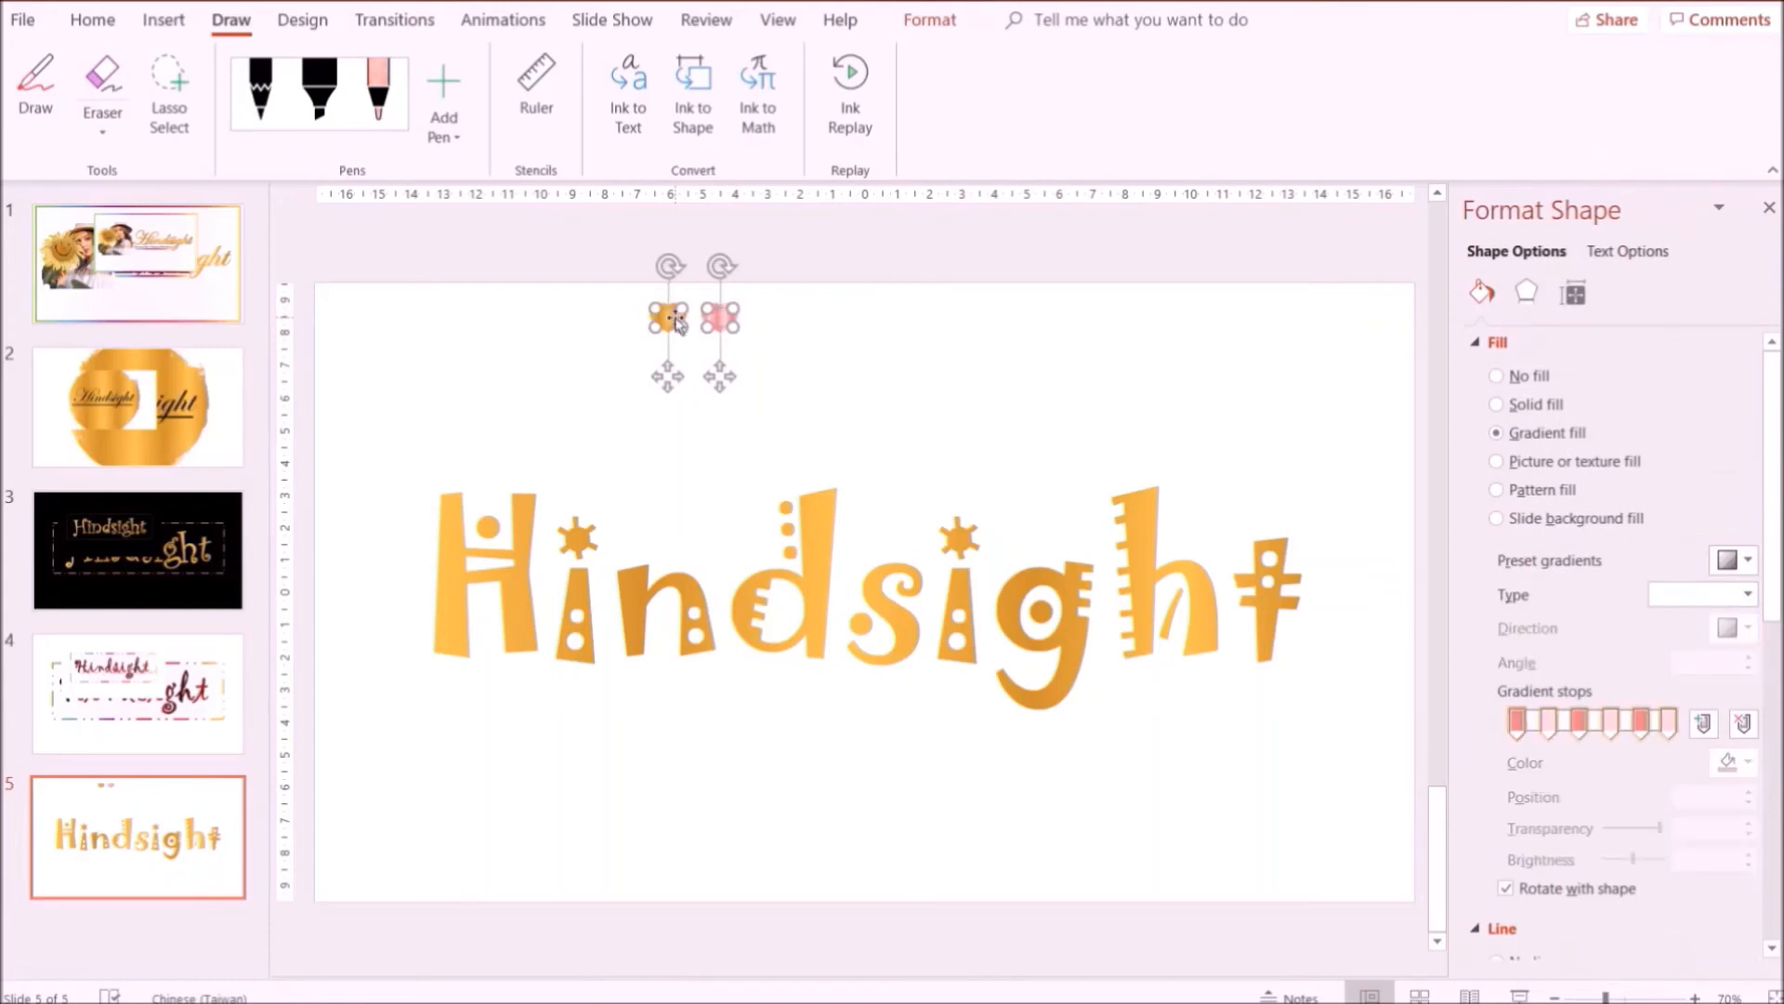
{"action": "right_click", "coordinate": [679, 321]}
{"action": "left_click", "coordinate": [715, 364]}
{"action": "right_click", "coordinate": [764, 345]}
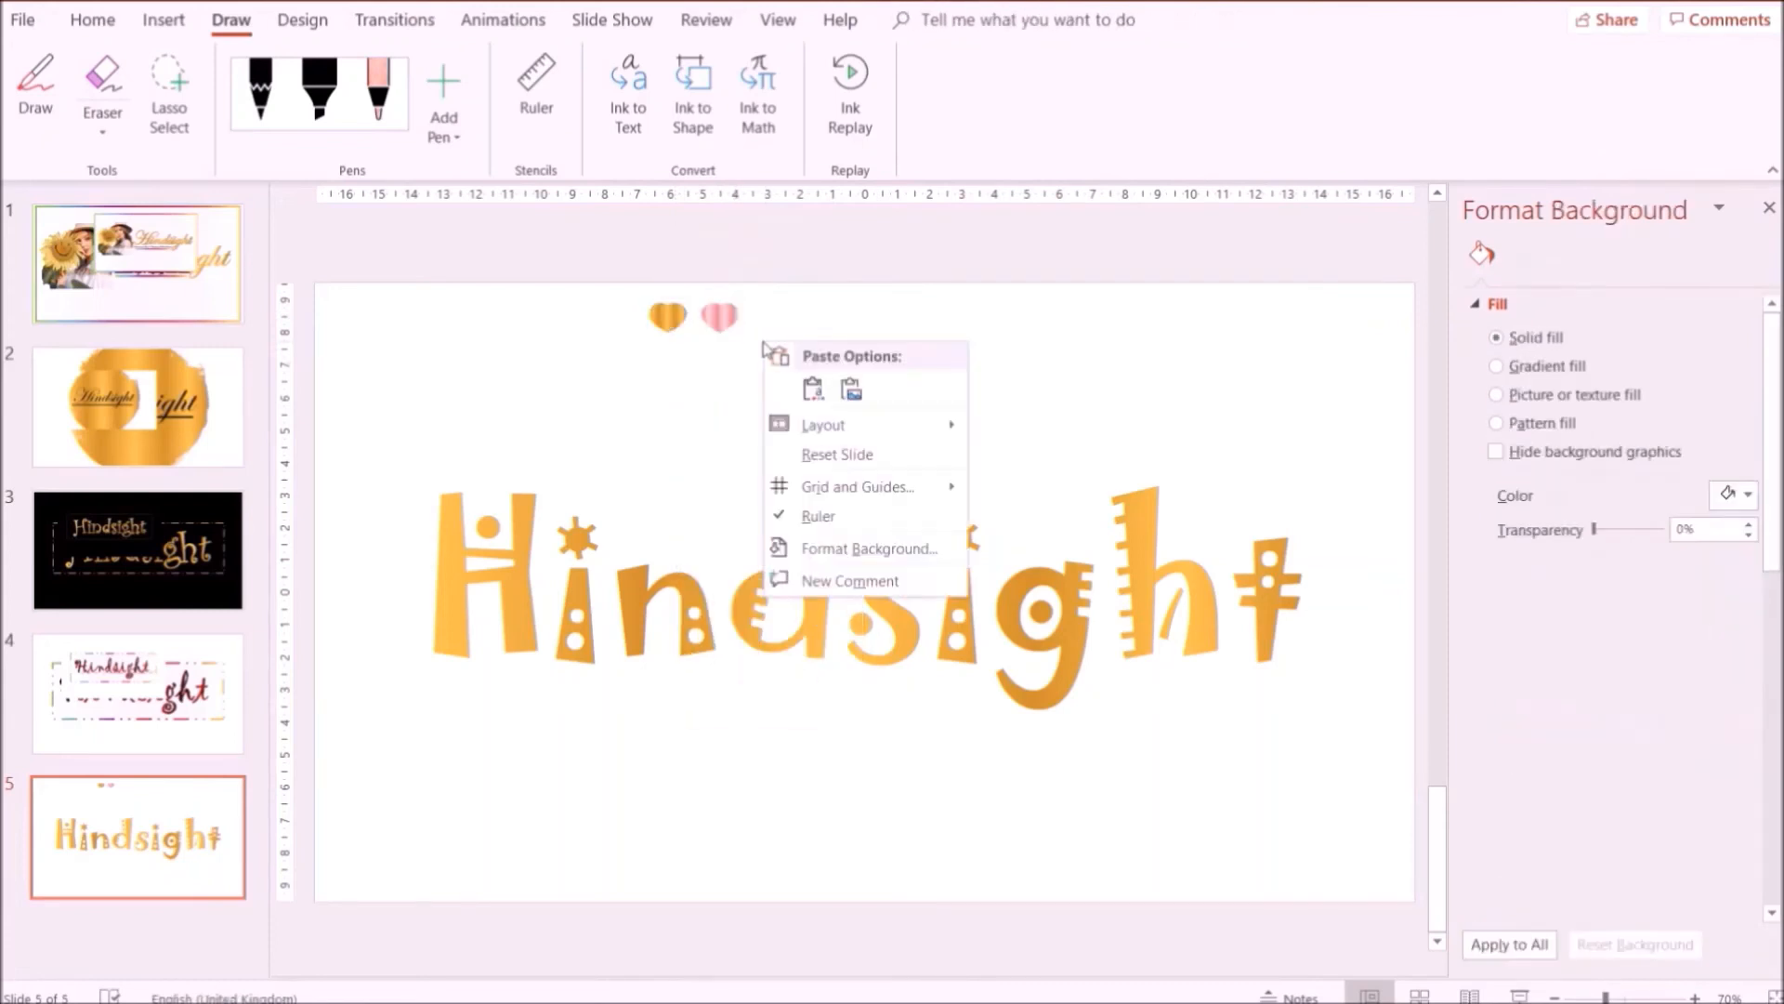
{"action": "left_click", "coordinate": [851, 391]}
{"action": "left_click_drag", "start_coordinate": [915, 599], "coordinate": [806, 314]}
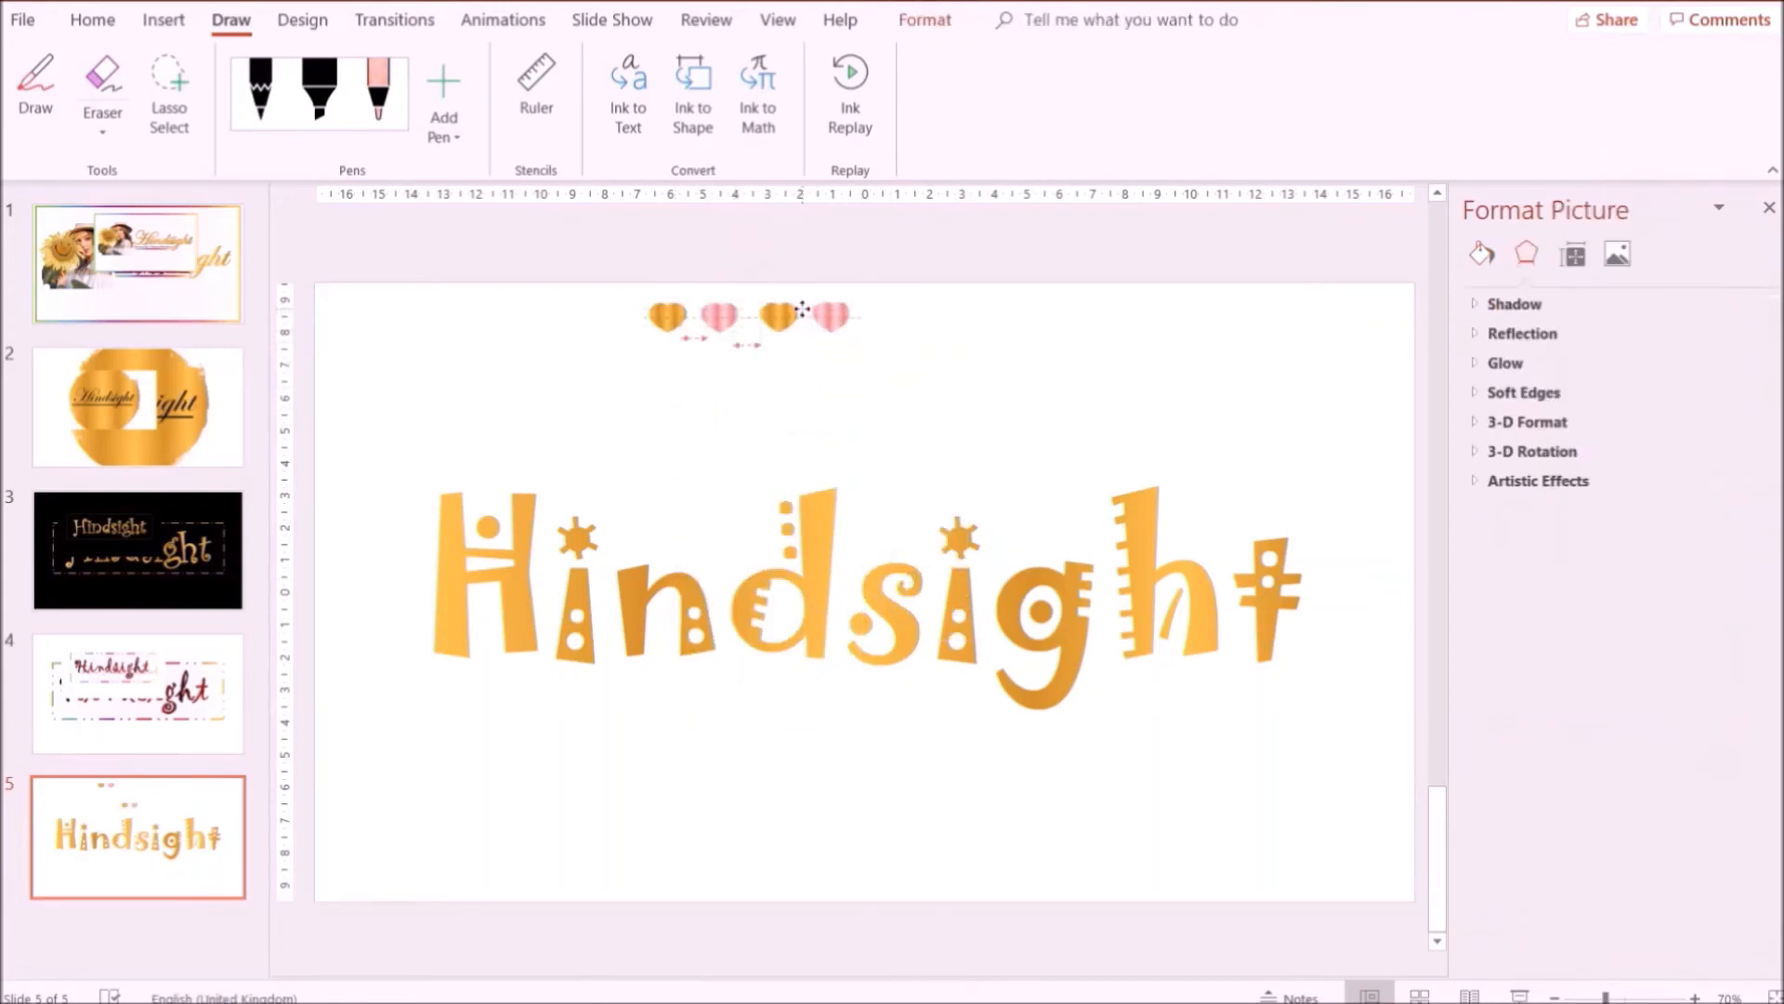
Paste the heart pair as a picture three more times, extending the row evenly to the right.
{"action": "left_click", "coordinate": [880, 362]}
{"action": "right_click", "coordinate": [879, 355]}
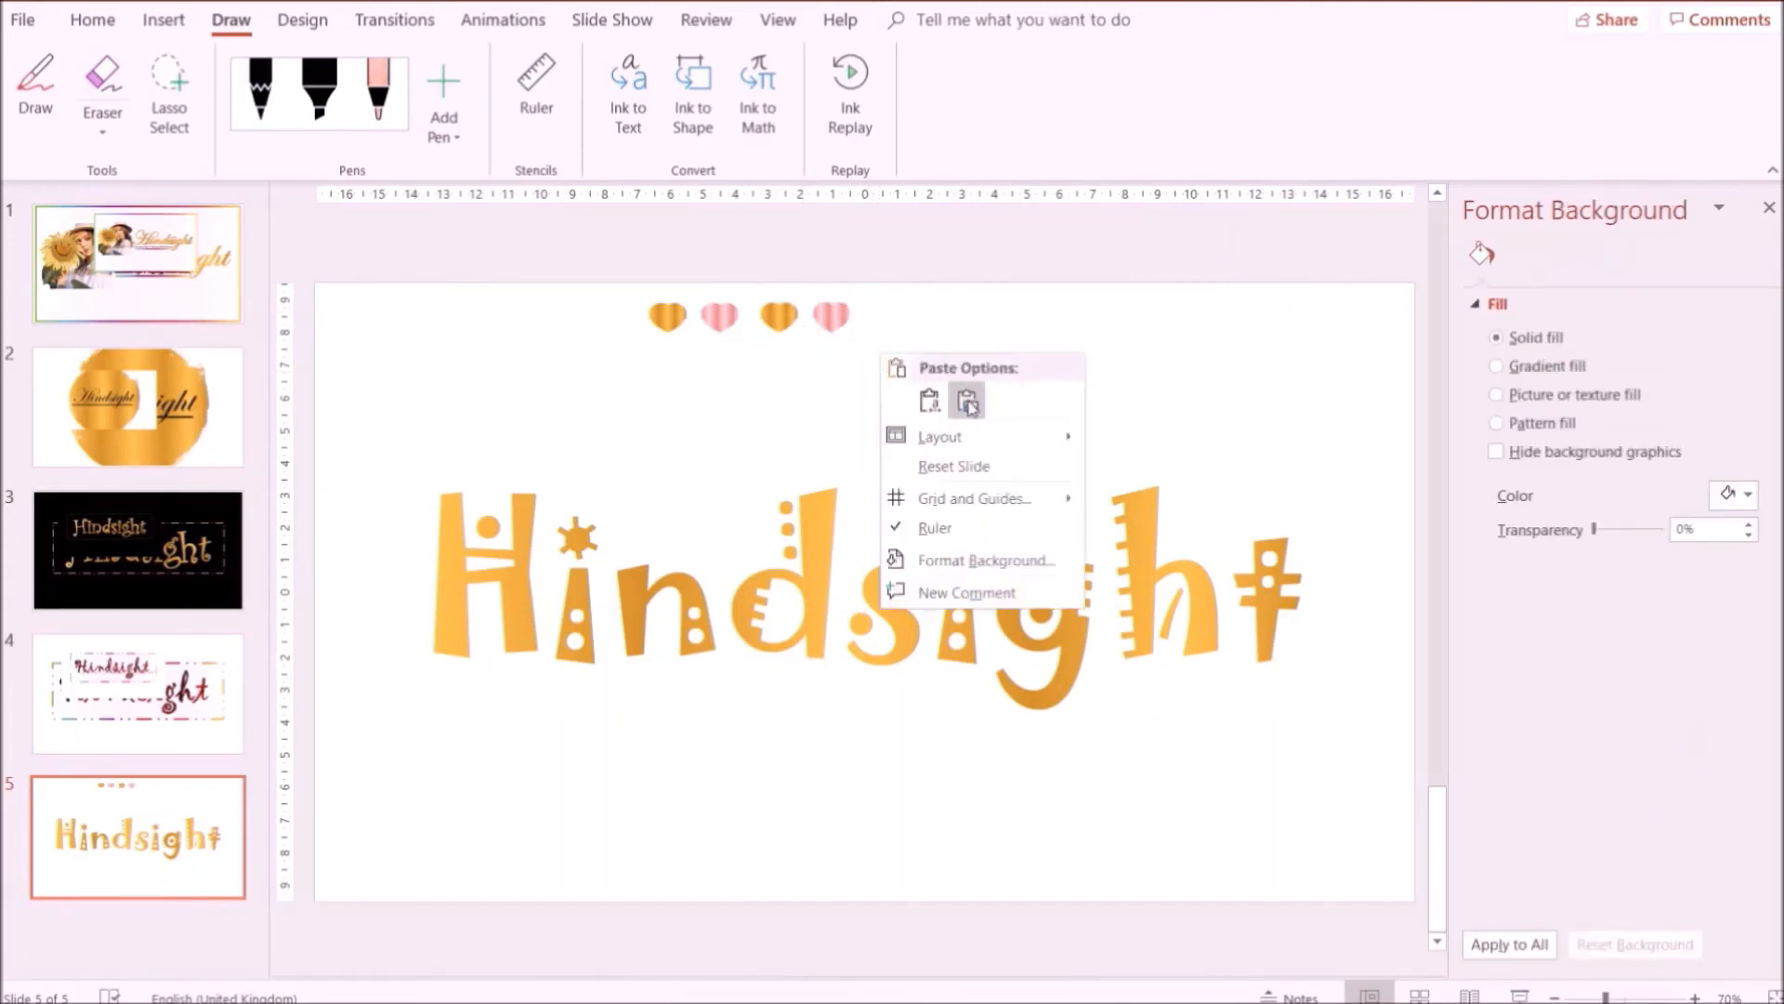
{"action": "left_click", "coordinate": [967, 399]}
{"action": "left_click_drag", "start_coordinate": [875, 573], "coordinate": [920, 299]}
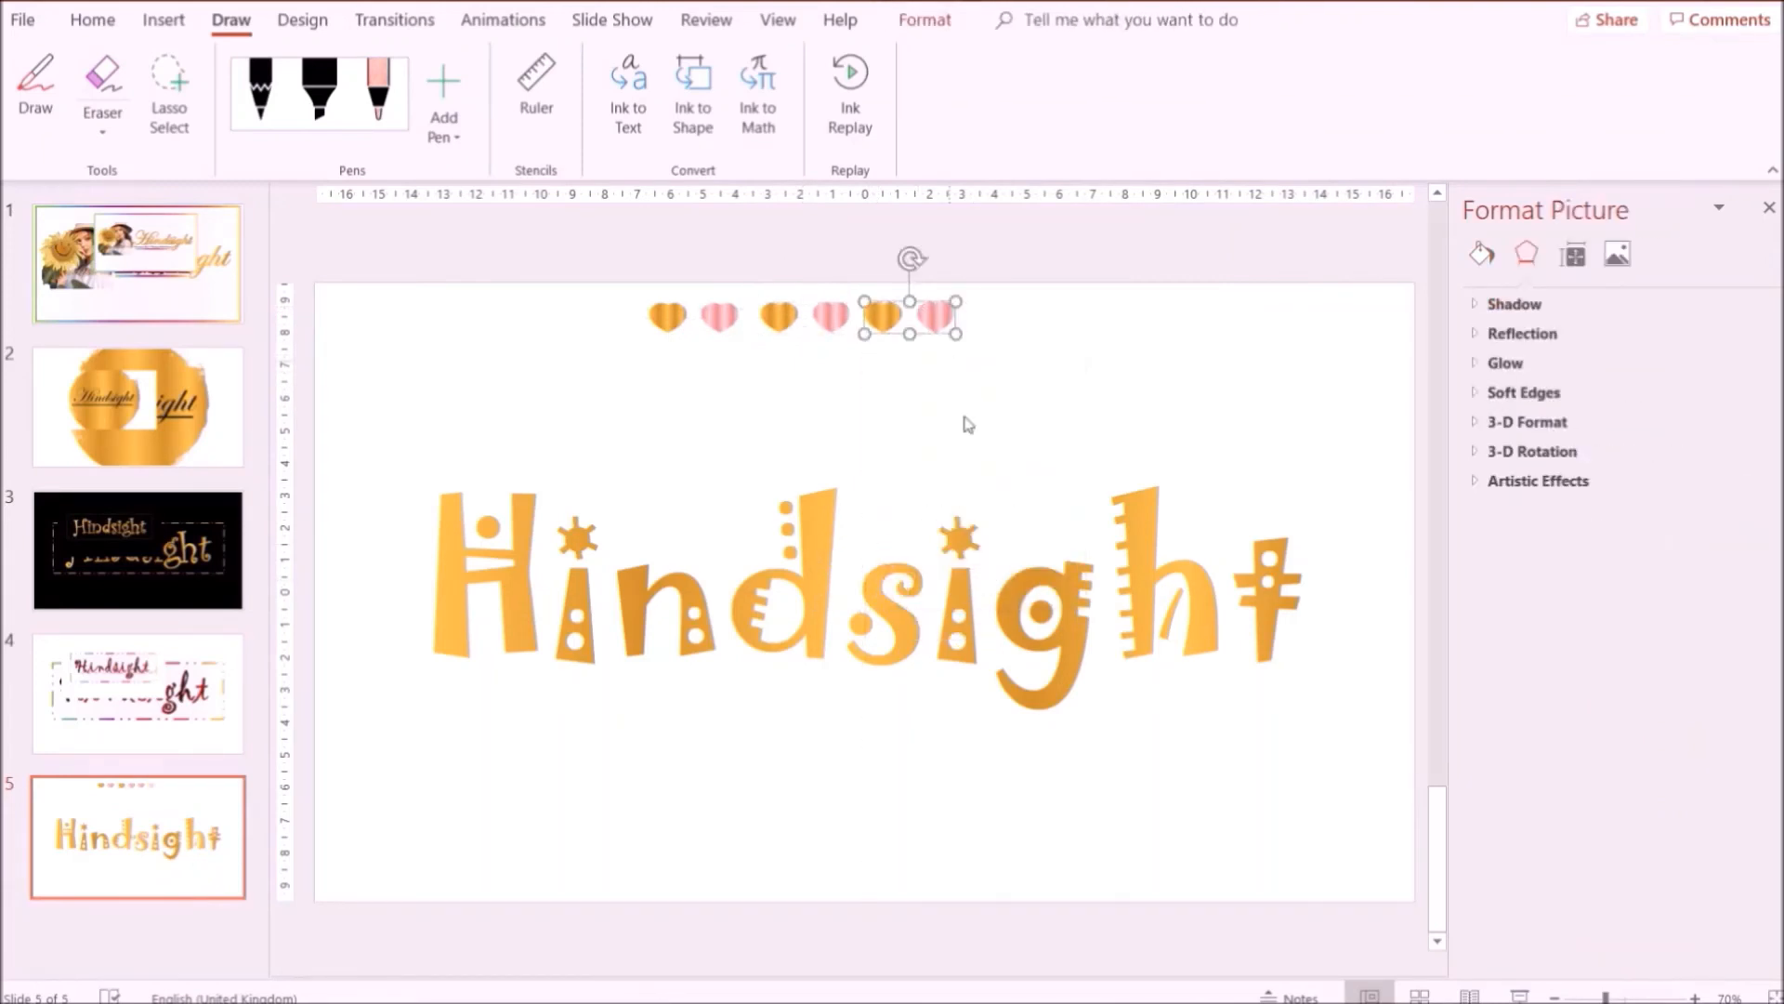
{"action": "right_click", "coordinate": [964, 423]}
{"action": "left_click", "coordinate": [1052, 476]}
{"action": "left_click_drag", "start_coordinate": [933, 617], "coordinate": [1038, 305]}
{"action": "left_click", "coordinate": [1103, 378]}
{"action": "right_click", "coordinate": [1100, 368]}
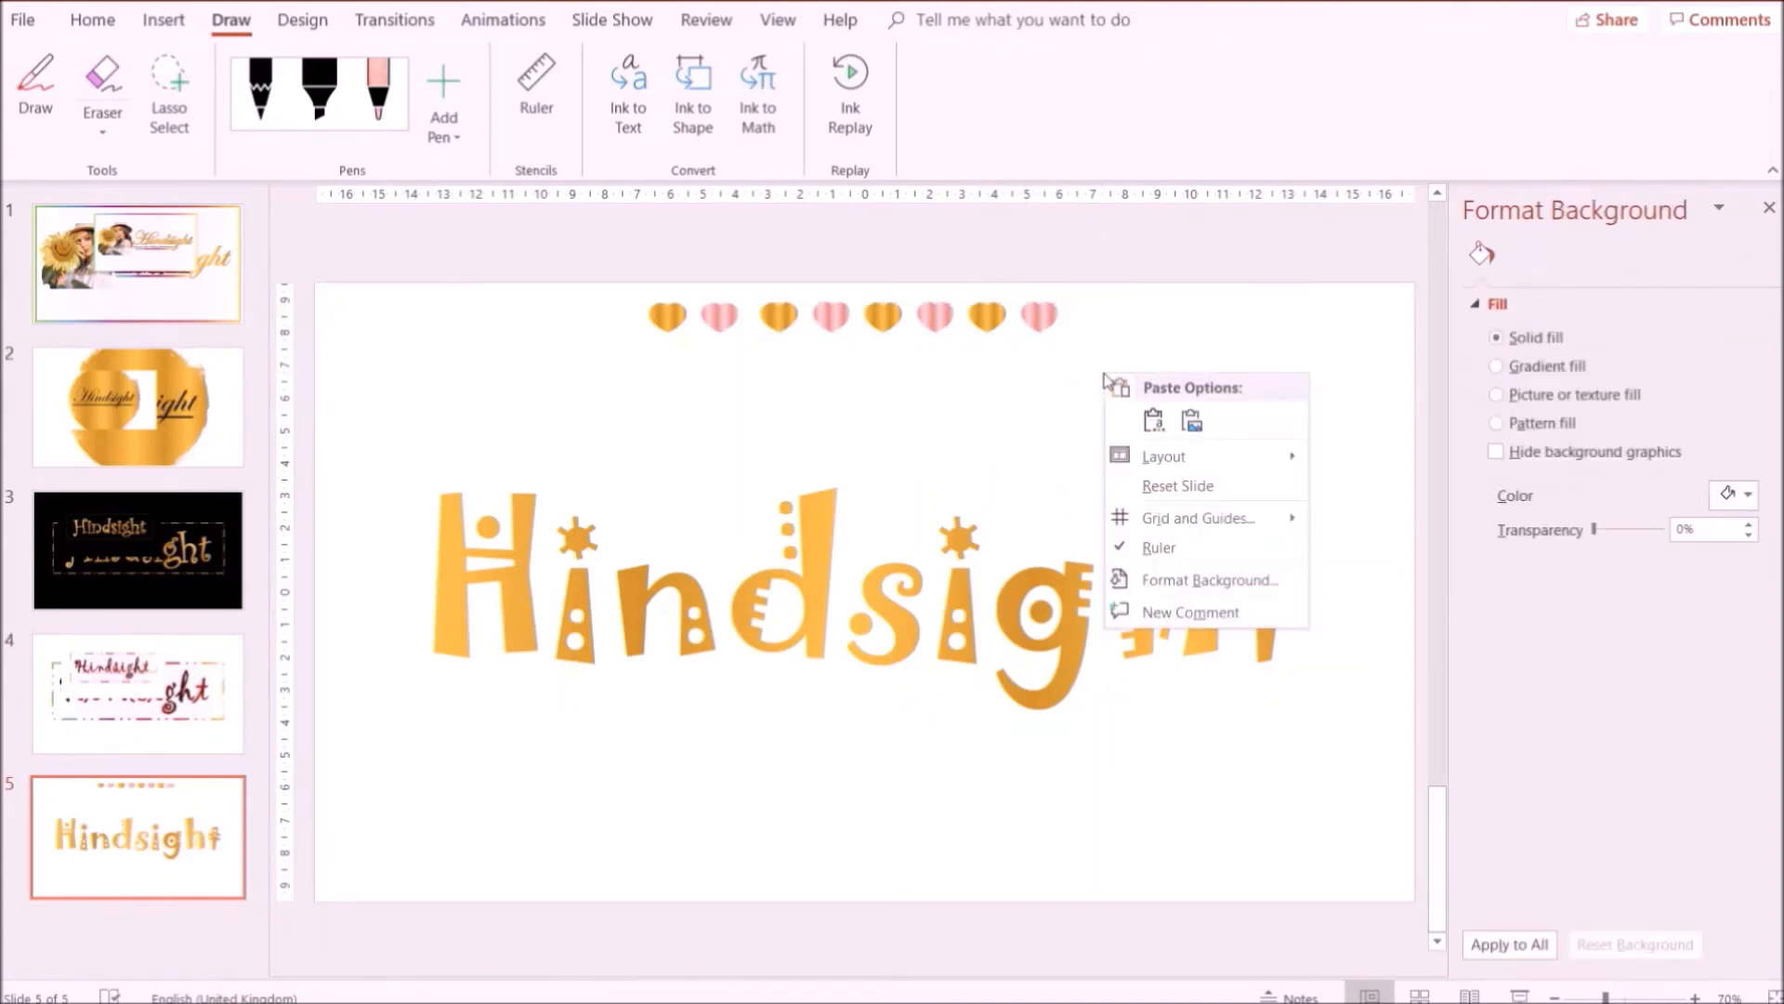
{"action": "left_click", "coordinate": [1186, 418]}
{"action": "left_click_drag", "start_coordinate": [876, 578], "coordinate": [1130, 302]}
{"action": "left_click", "coordinate": [576, 361]}
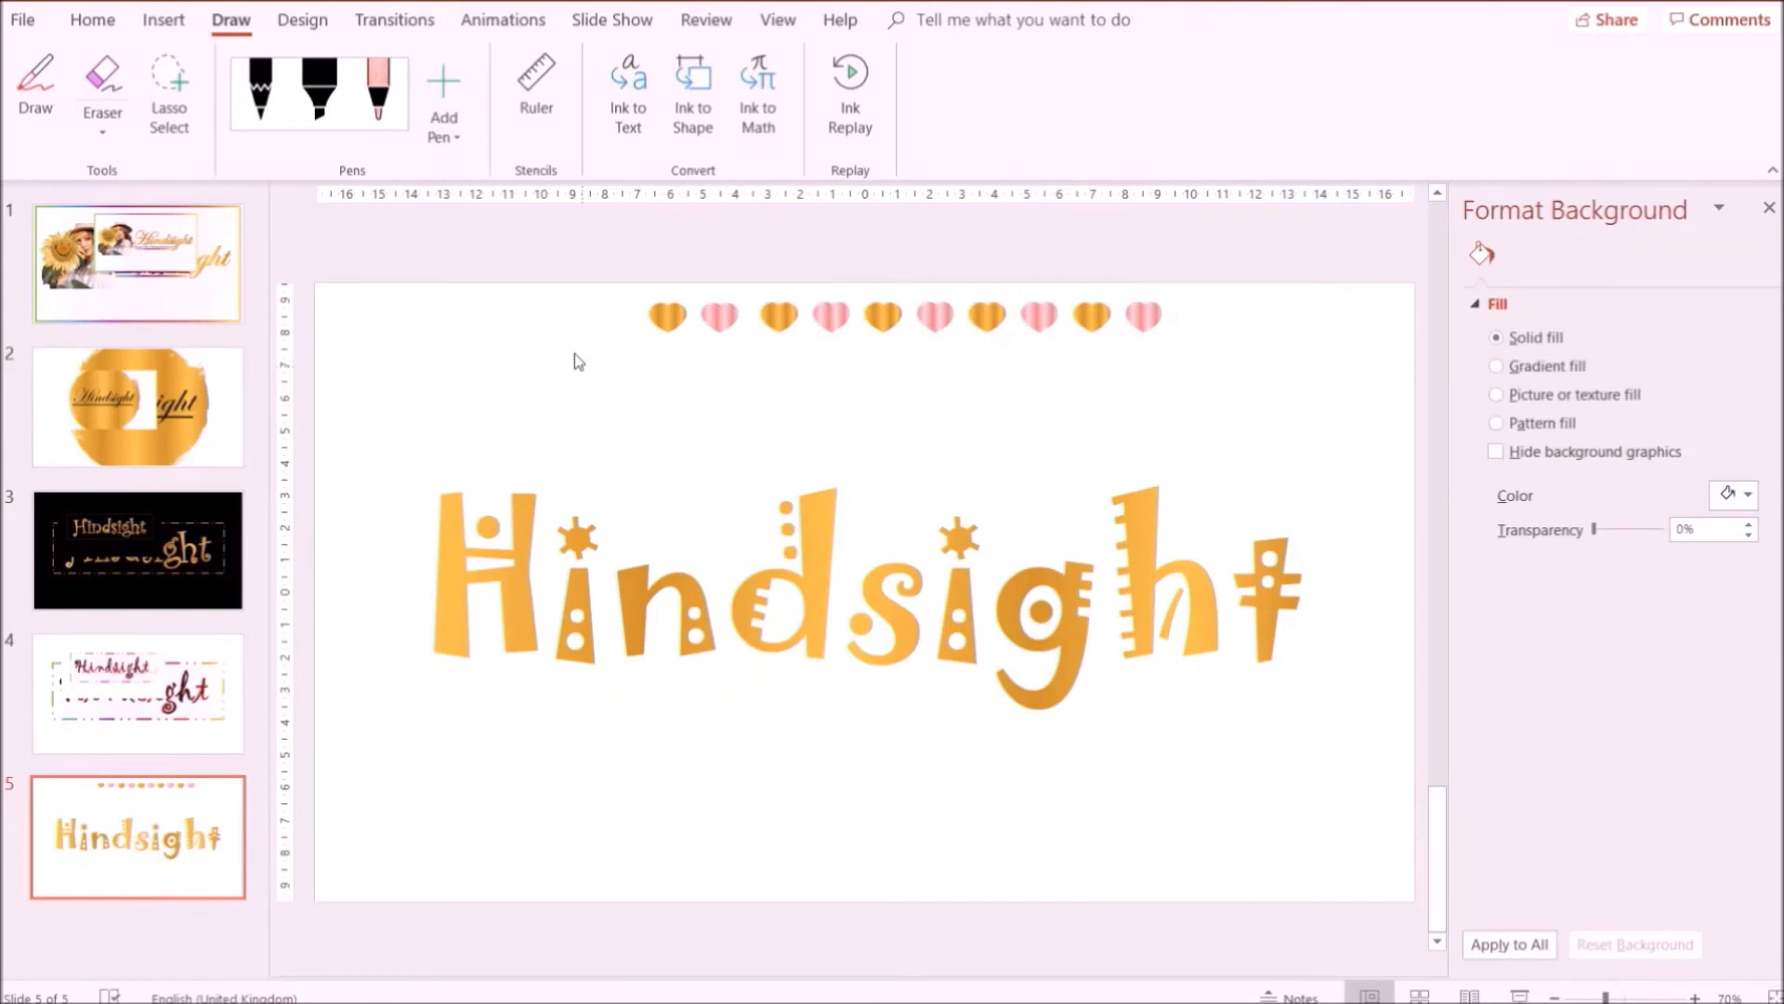
Paste two further heart pairs as pictures to carry the row to the slide's right edge.
{"action": "right_click", "coordinate": [1195, 324]}
{"action": "left_click", "coordinate": [1284, 371]}
{"action": "left_click_drag", "start_coordinate": [875, 580], "coordinate": [1234, 299]}
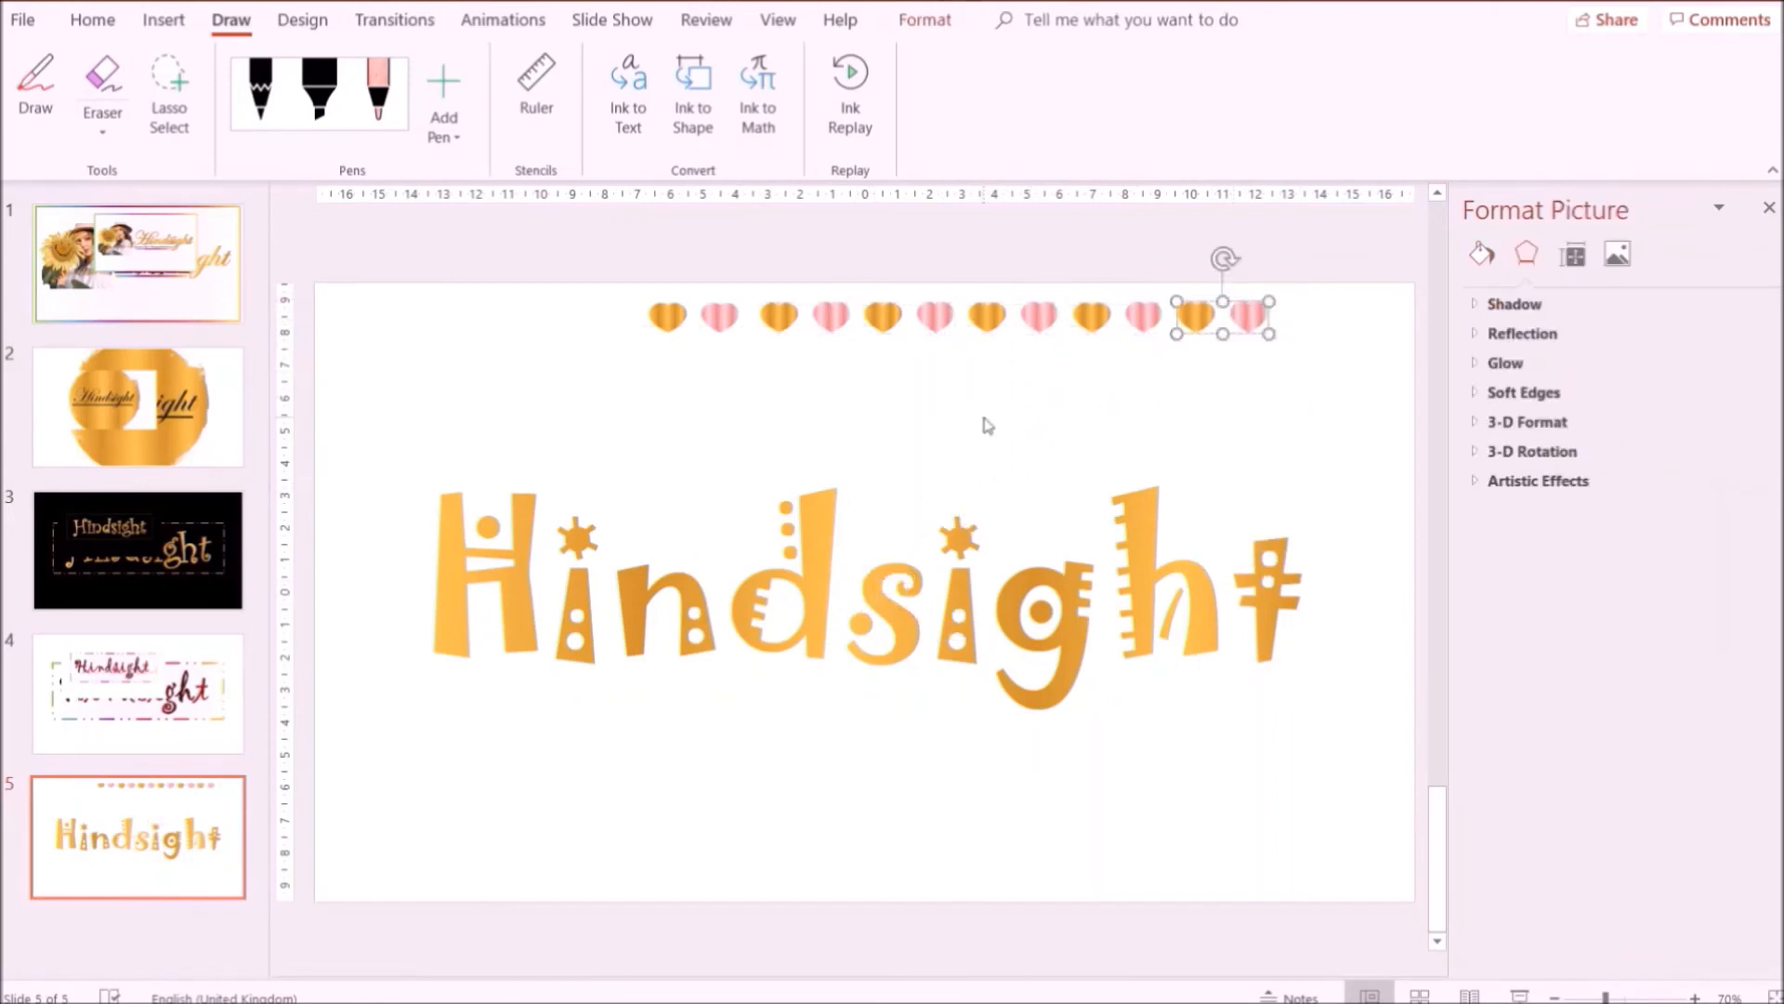
{"action": "right_click", "coordinate": [985, 422]}
{"action": "left_click", "coordinate": [1072, 464]}
{"action": "left_click_drag", "start_coordinate": [873, 572], "coordinate": [894, 298]}
{"action": "left_click", "coordinate": [1354, 386]}
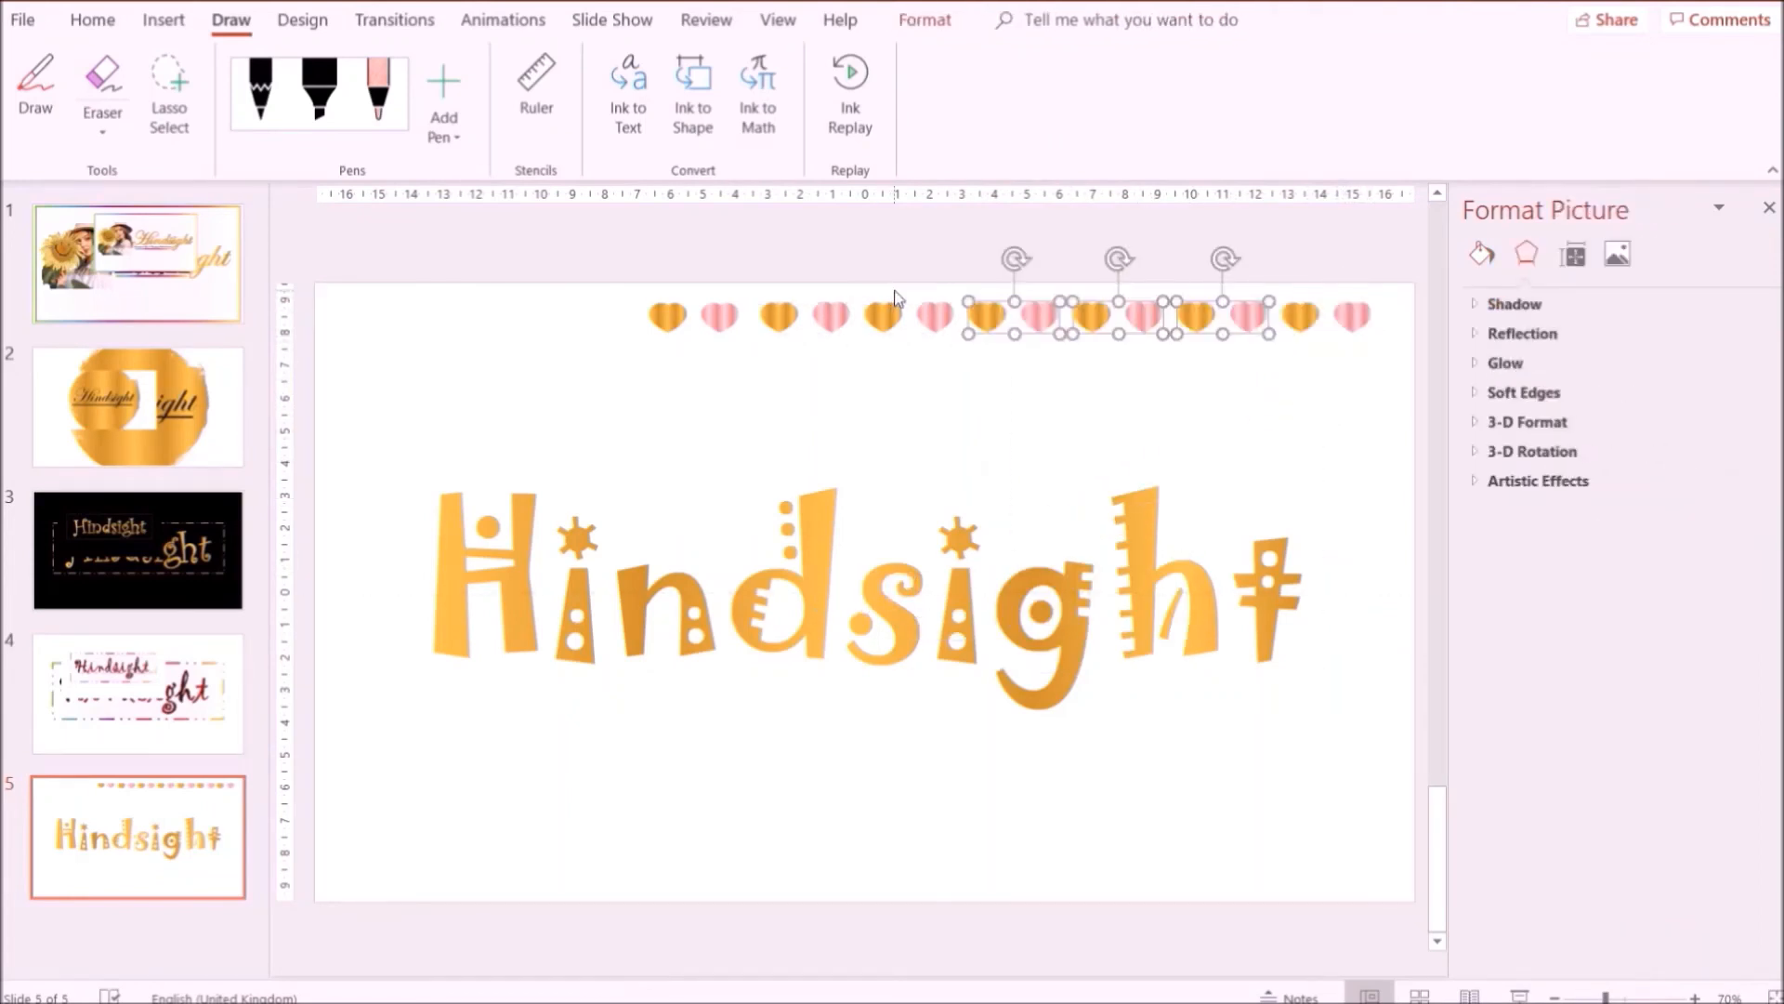
Copy three adjacent heart pairs and paste them as one picture filling the left end of the row.
{"action": "right_click", "coordinate": [1109, 314]}
{"action": "left_click", "coordinate": [1139, 359]}
{"action": "right_click", "coordinate": [969, 392]}
{"action": "left_click", "coordinate": [1061, 439]}
{"action": "left_click_drag", "start_coordinate": [890, 575], "coordinate": [513, 299]}
{"action": "left_click", "coordinate": [879, 421]}
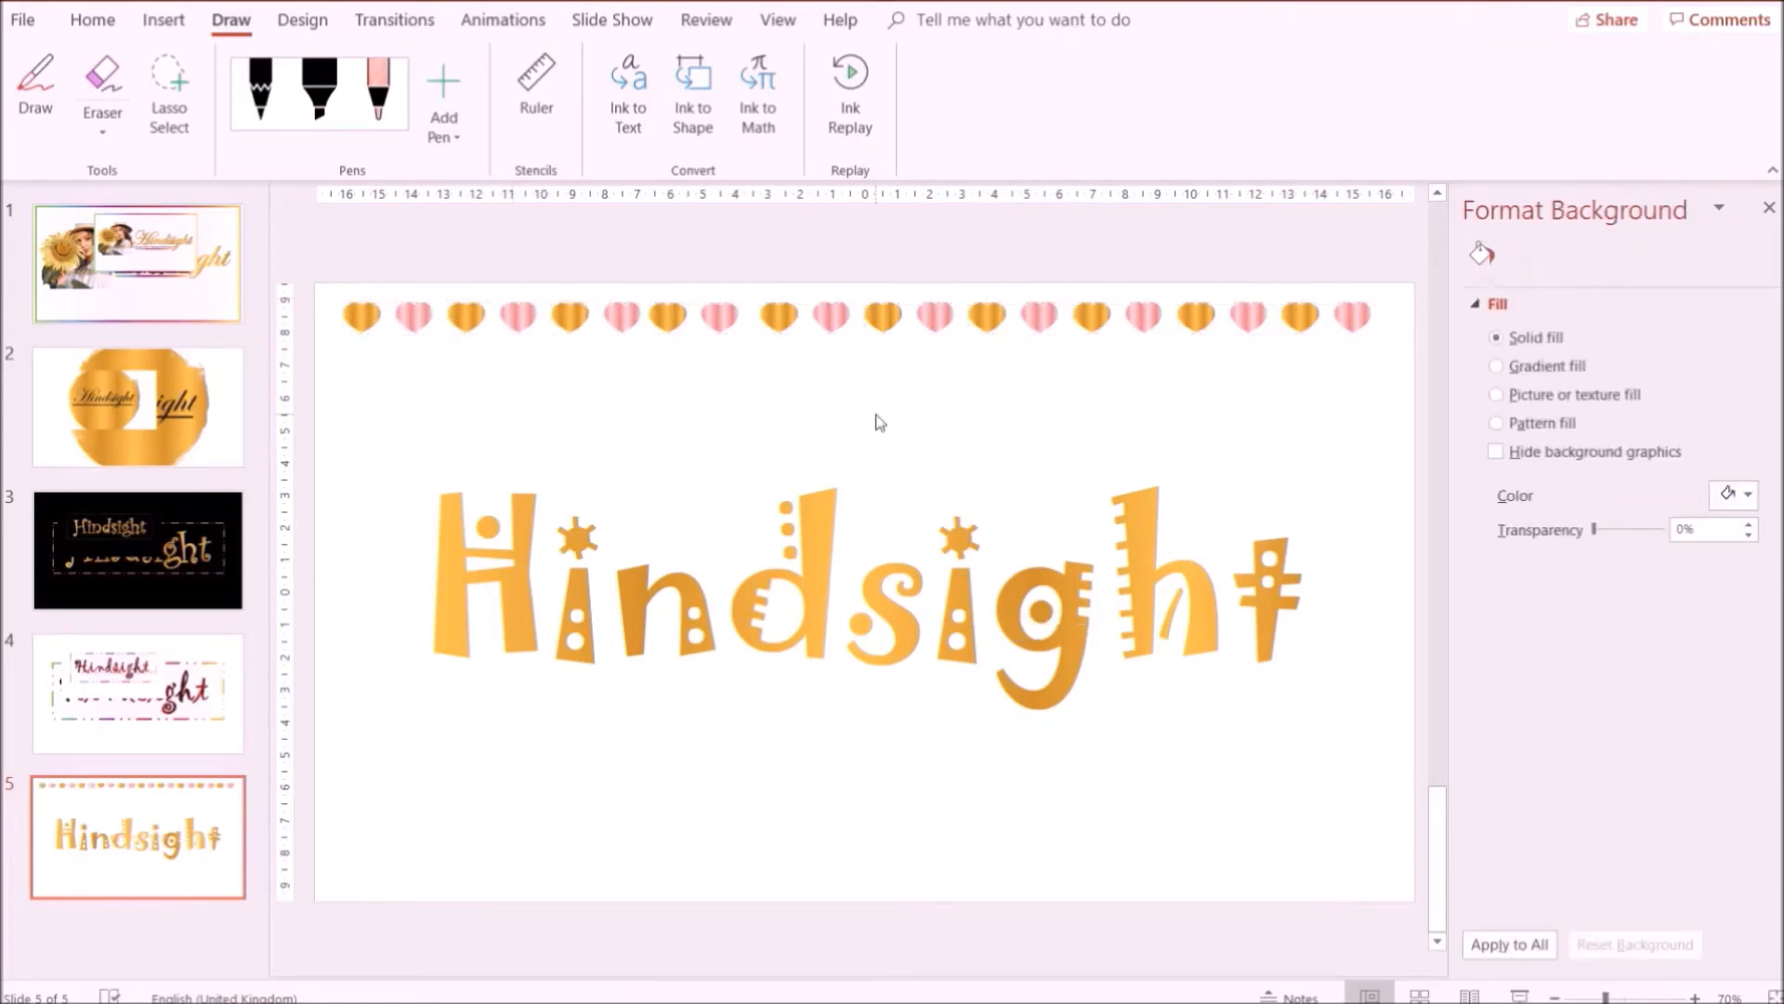
Copy the entire row of hearts, paste it as a picture, and place it along the slide's bottom edge.
{"action": "key", "text": "ctrl+a"}
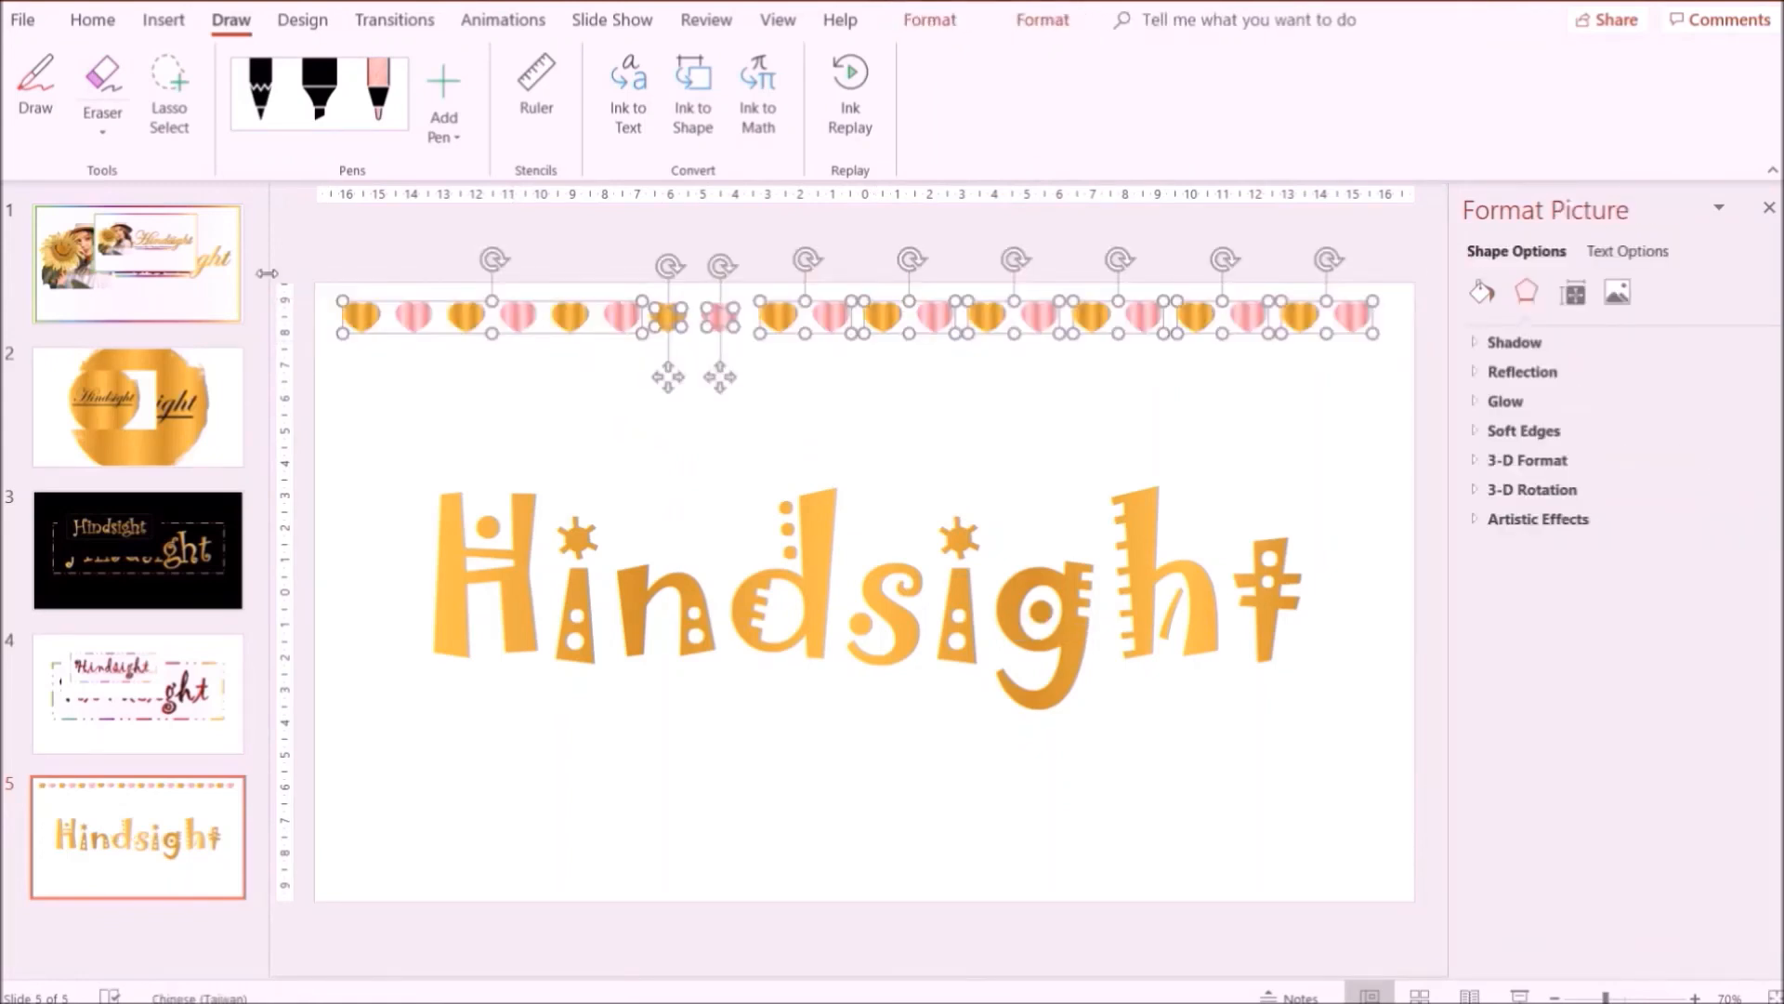
{"action": "right_click", "coordinate": [443, 382]}
{"action": "left_click", "coordinate": [542, 429]}
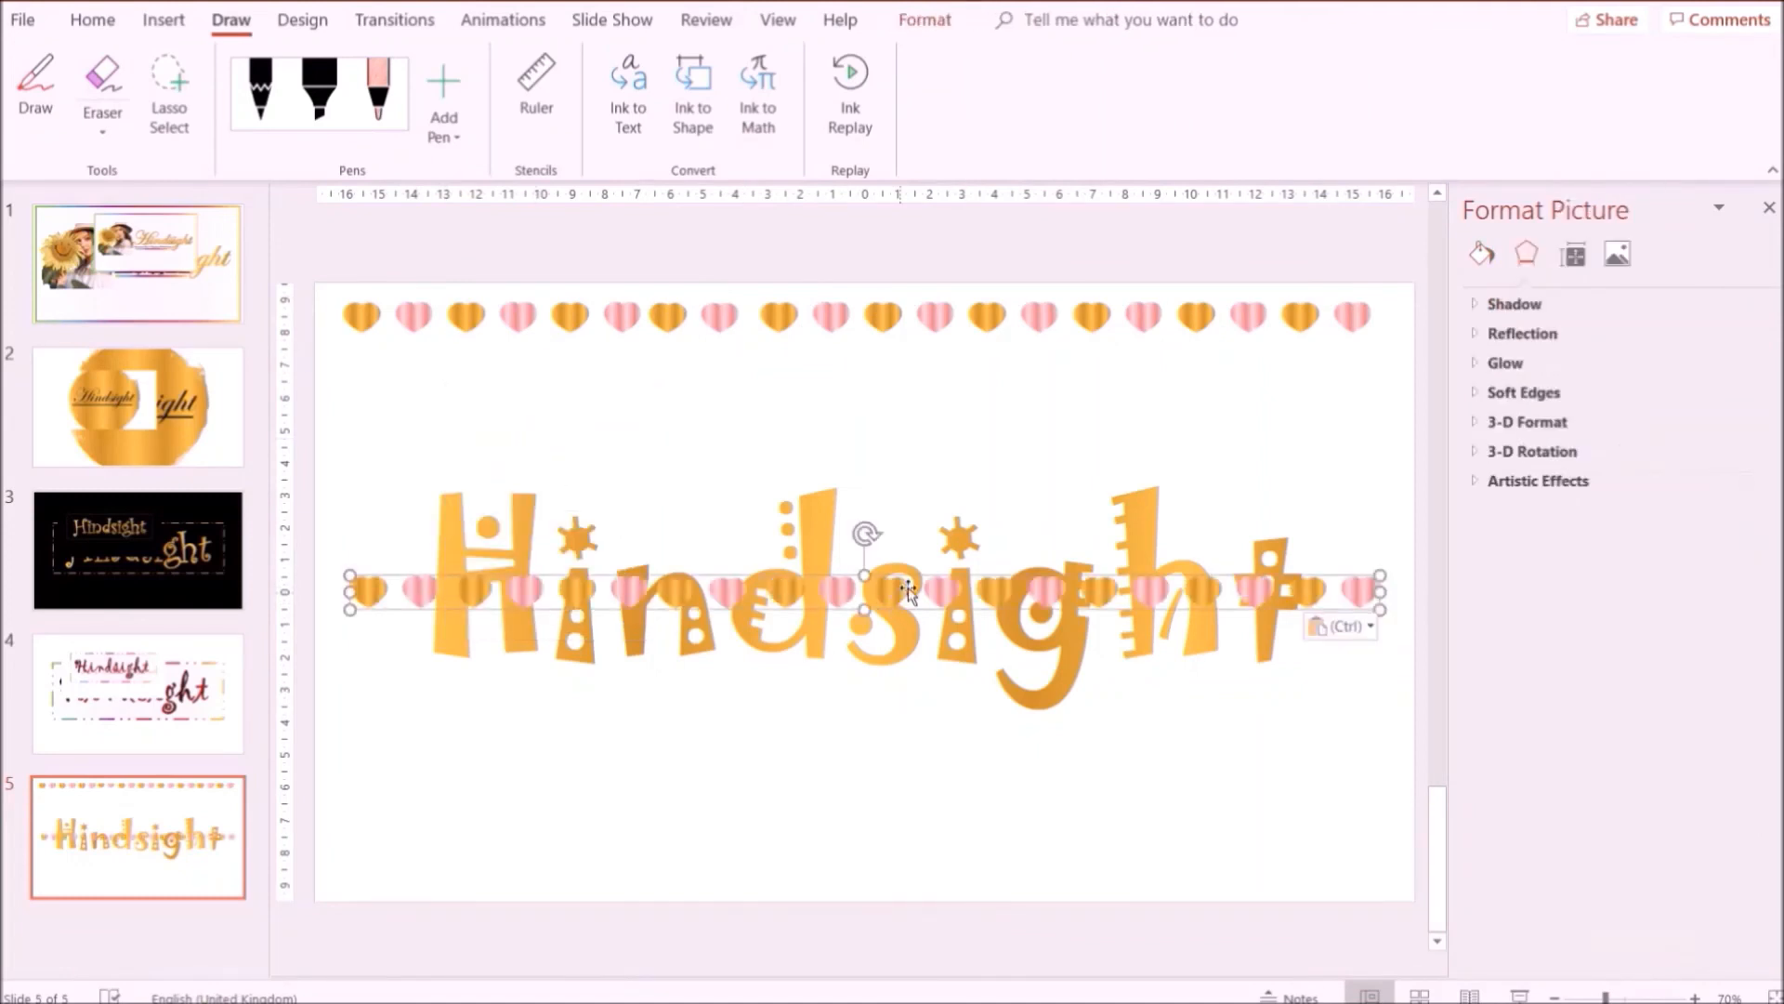
{"action": "left_click_drag", "start_coordinate": [907, 591], "coordinate": [912, 862]}
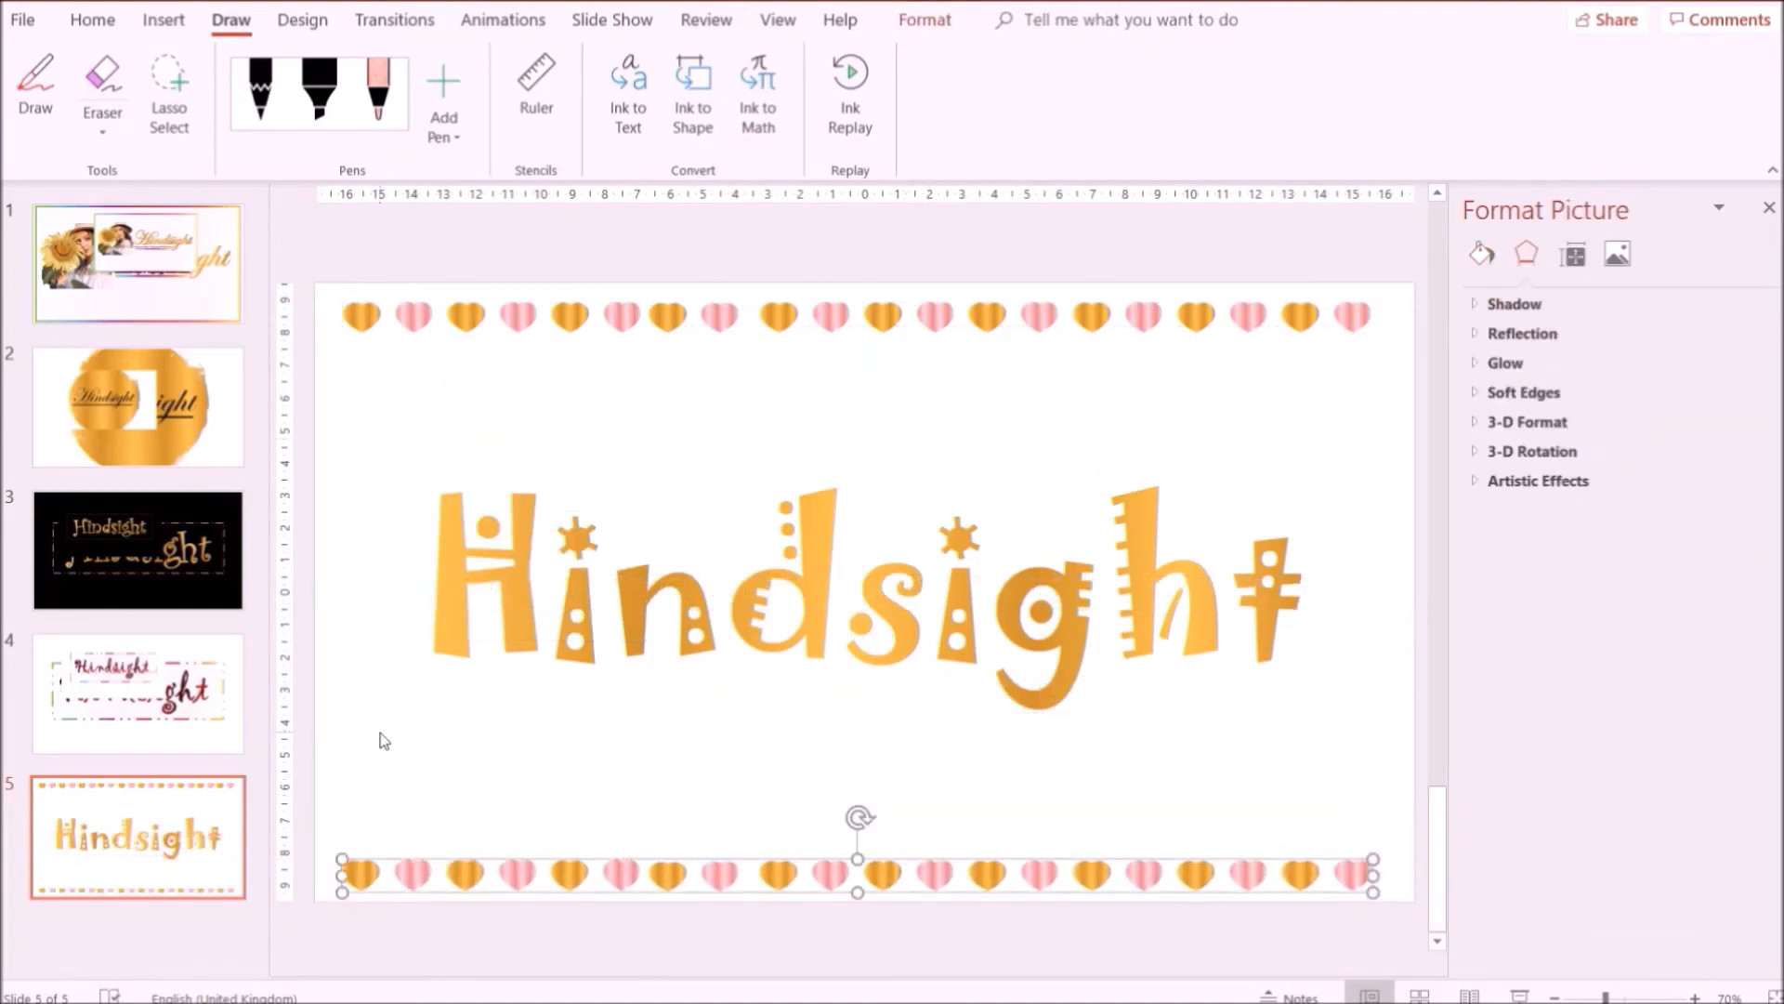
Paste another picture copy of the heart row and crop hearts off its right end, down to 19.06 cm wide.
{"action": "right_click", "coordinate": [378, 735]}
{"action": "left_click", "coordinate": [458, 781]}
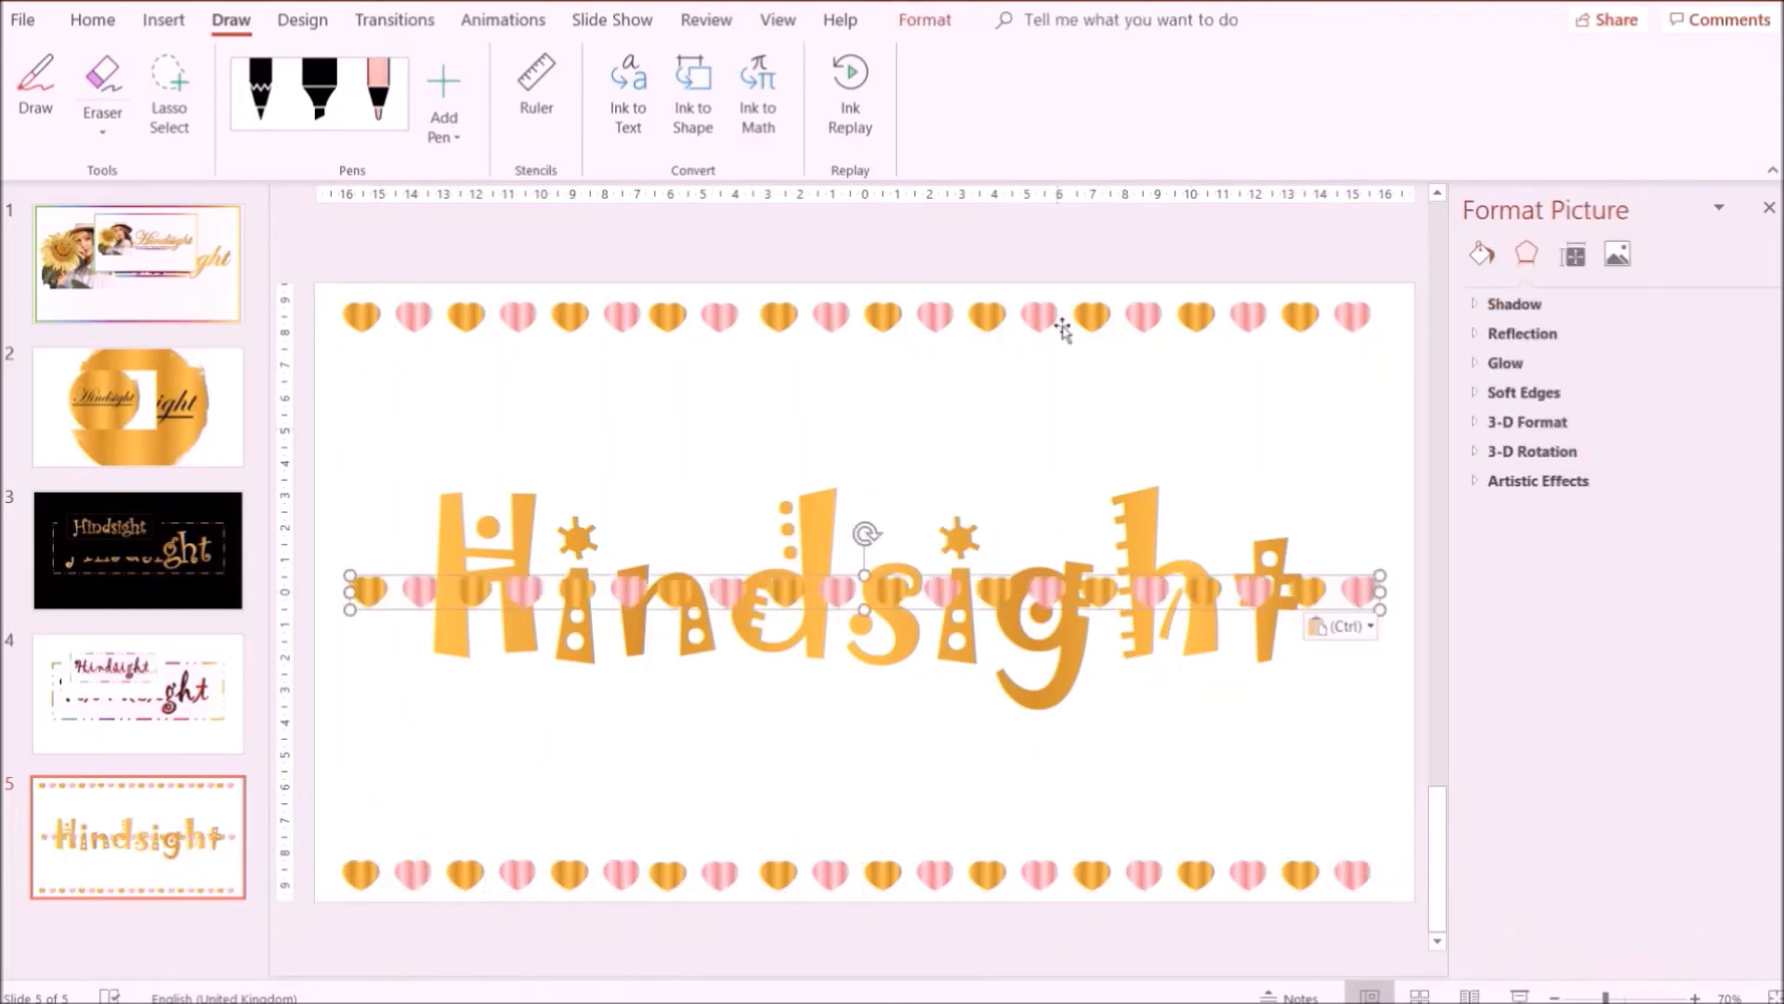
{"action": "left_click", "coordinate": [924, 20]}
{"action": "left_click", "coordinate": [1502, 93]}
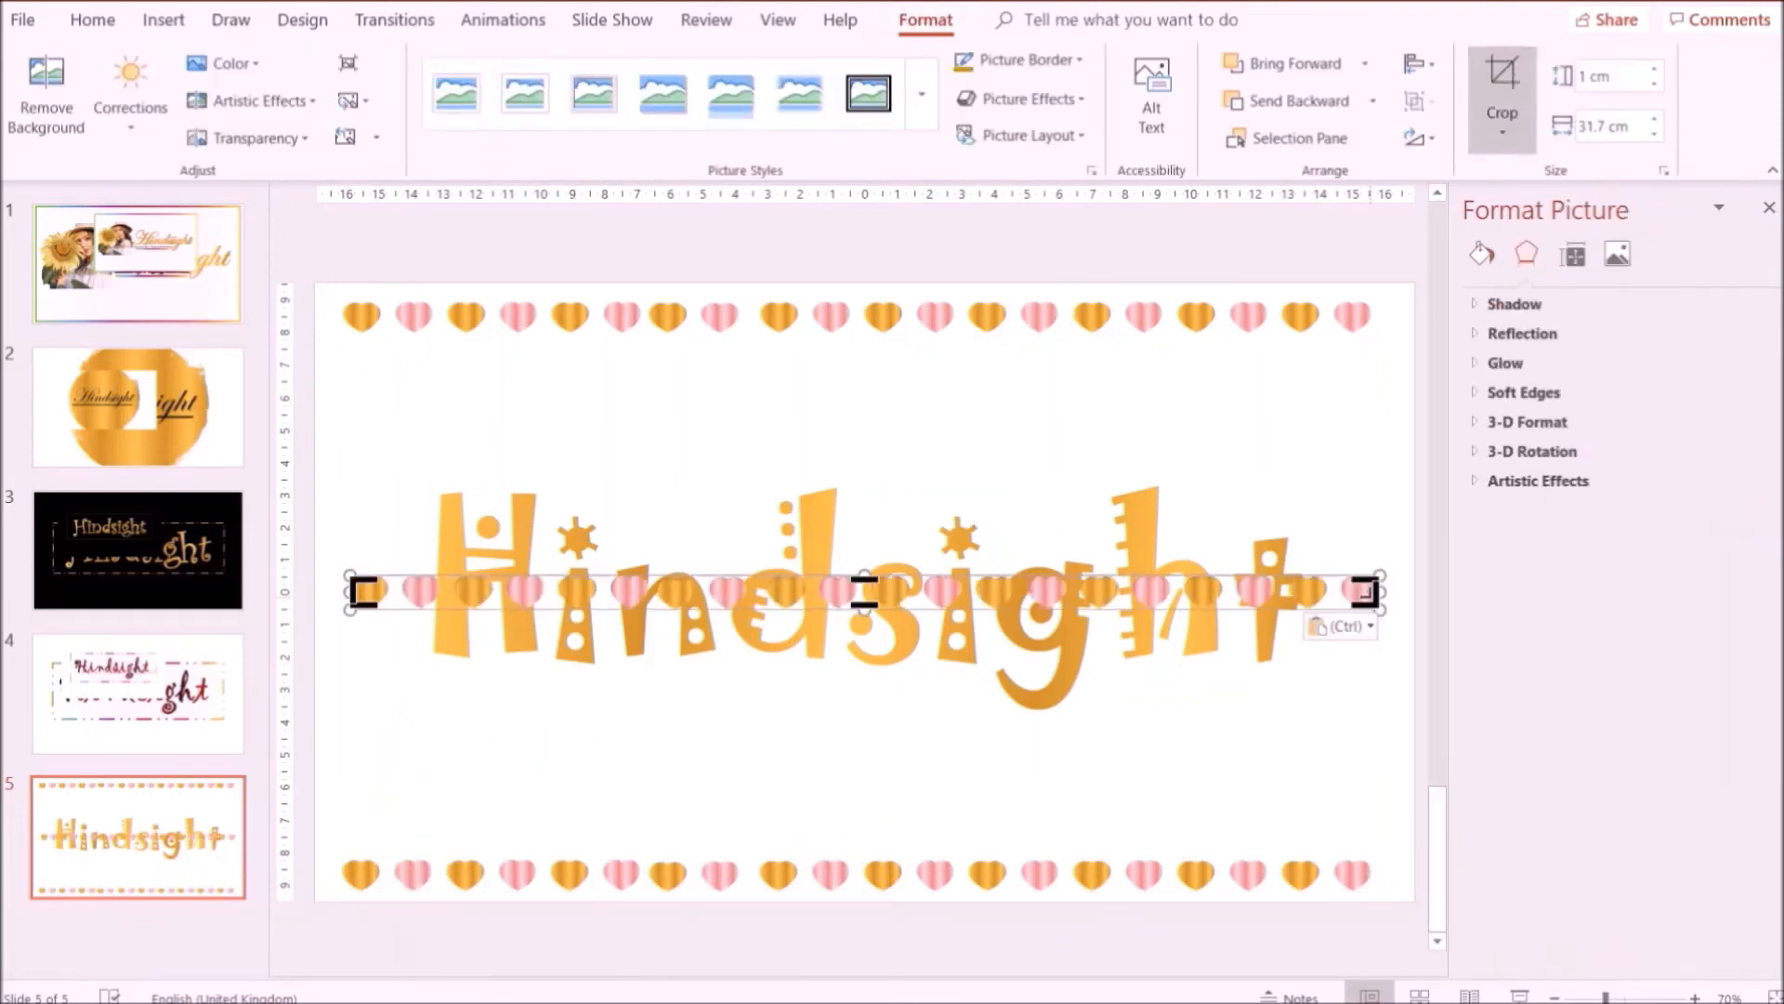
{"action": "left_click_drag", "start_coordinate": [1372, 594], "coordinate": [1019, 604]}
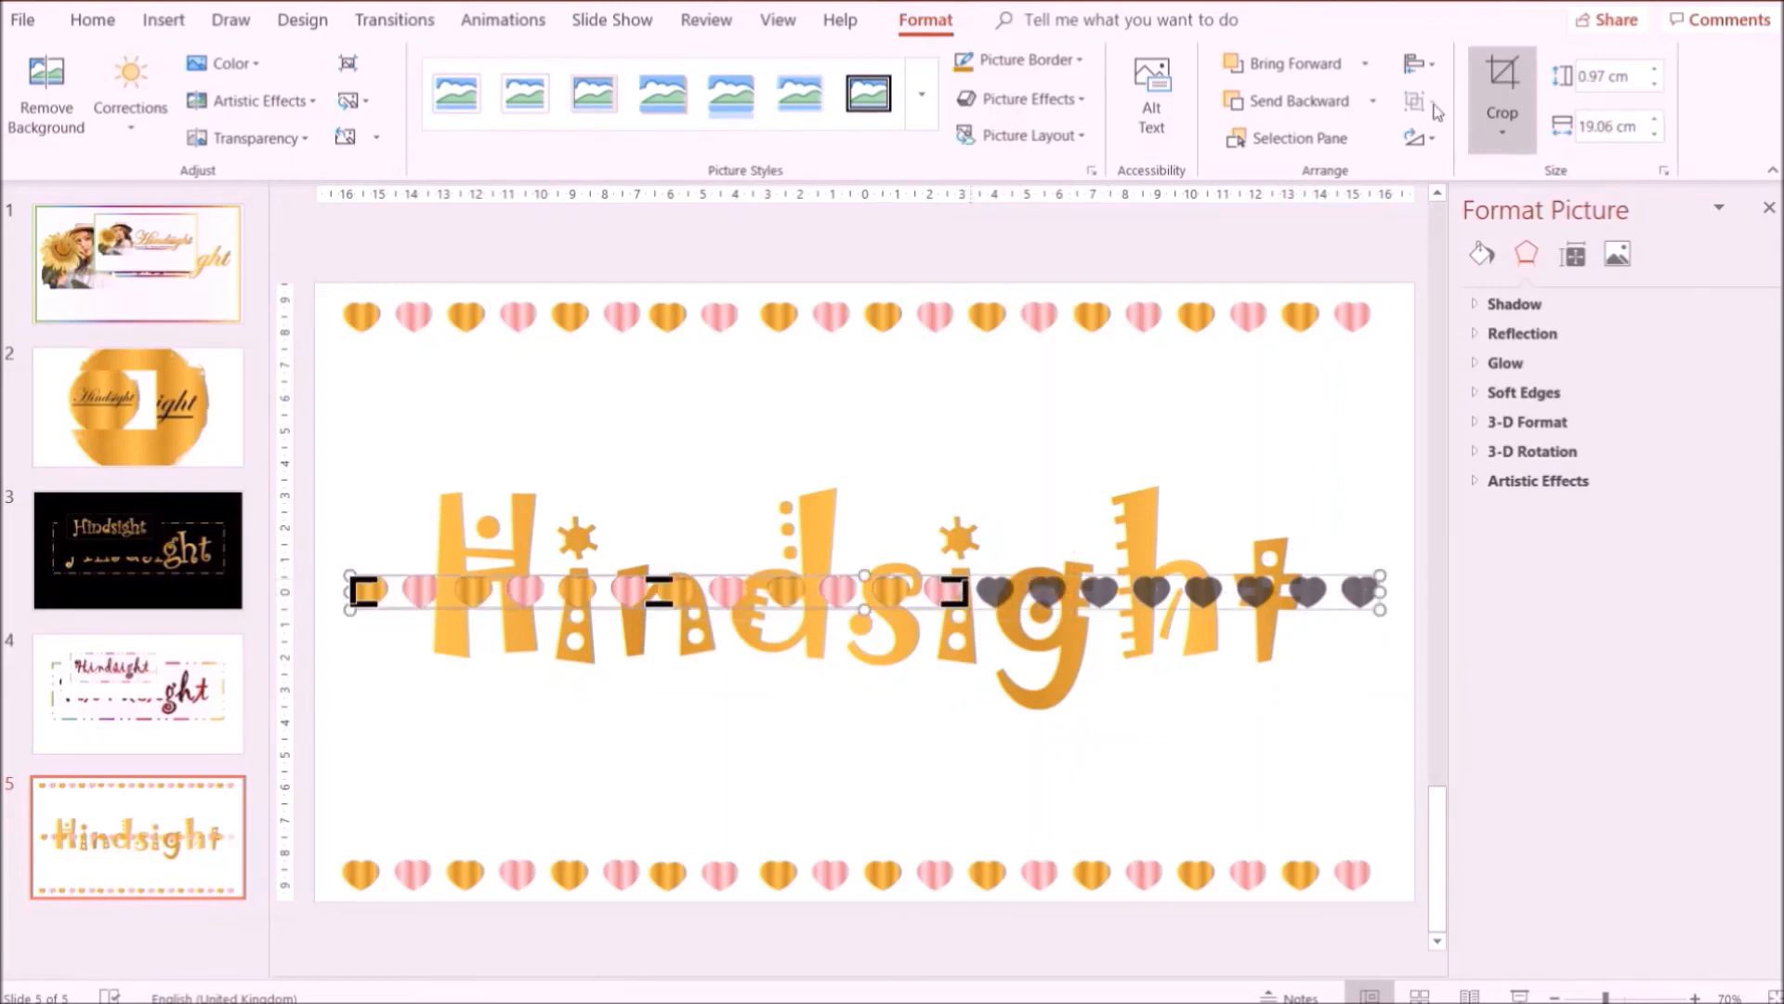
{"action": "key", "text": "Escape"}
Stand the cropped heart row upright along the slide's left edge and crop its lower end to a 17.7 cm length.
{"action": "left_click_drag", "start_coordinate": [659, 532], "coordinate": [599, 591]}
{"action": "left_click_drag", "start_coordinate": [662, 492], "coordinate": [342, 526]}
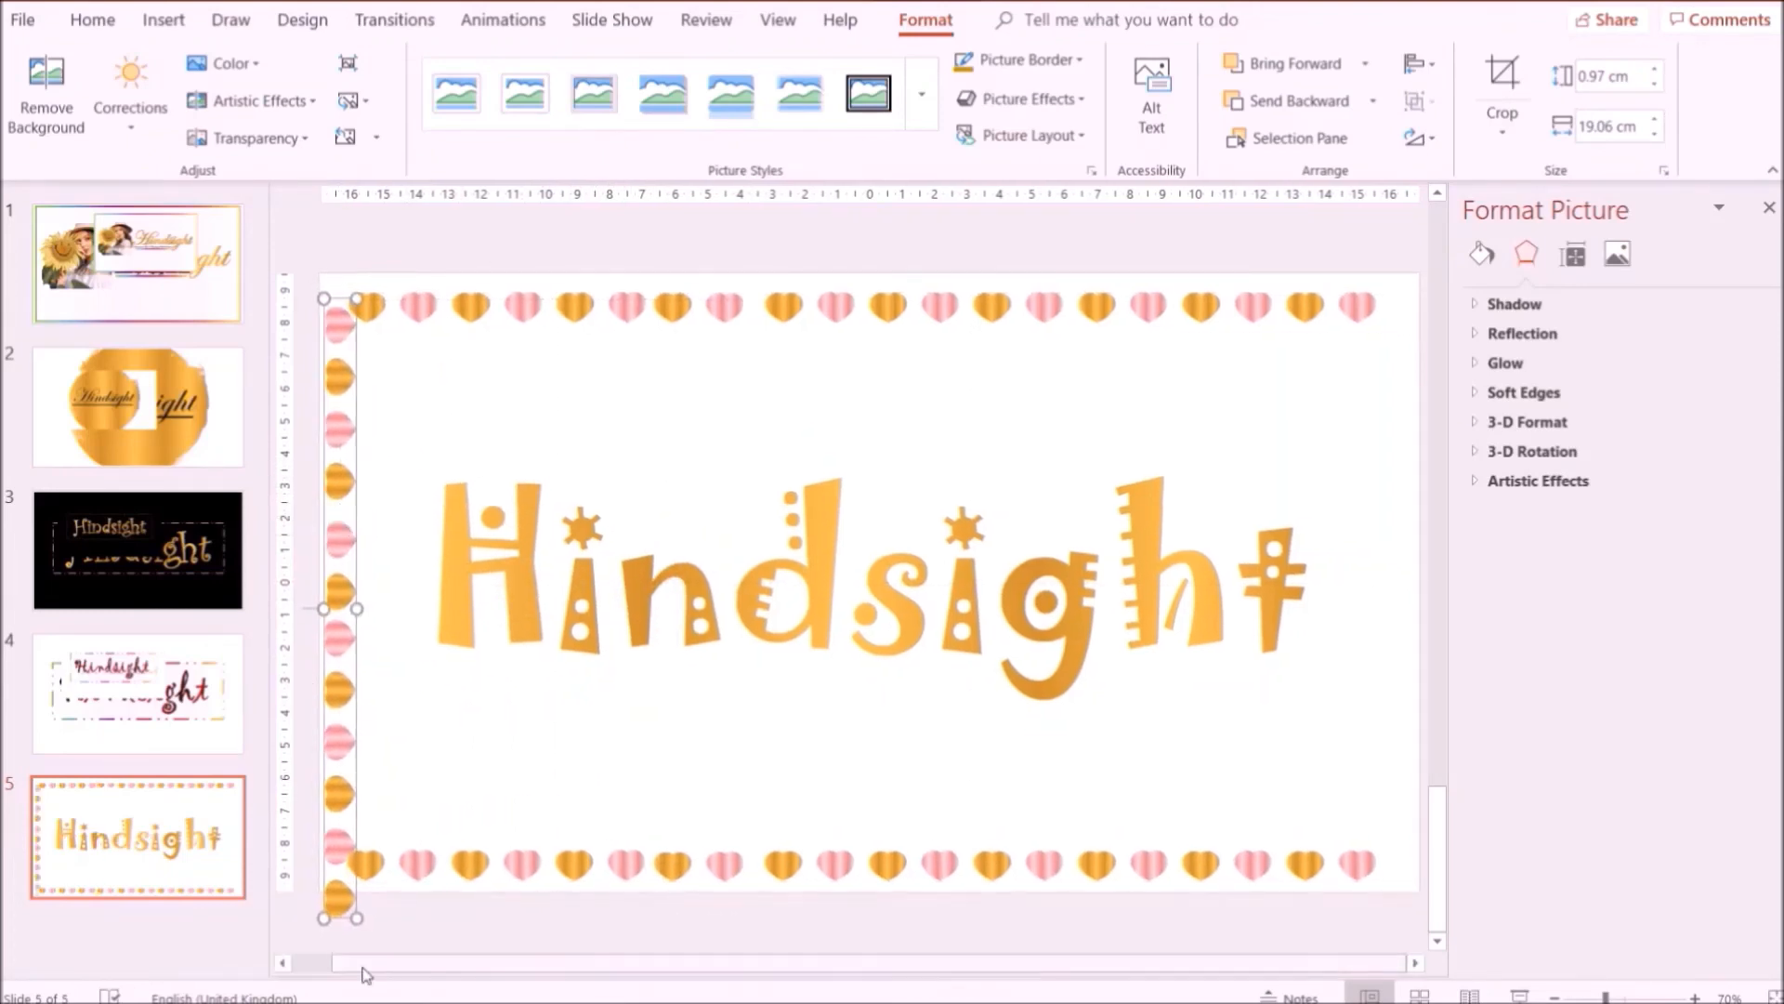
{"action": "left_click", "coordinate": [1502, 93]}
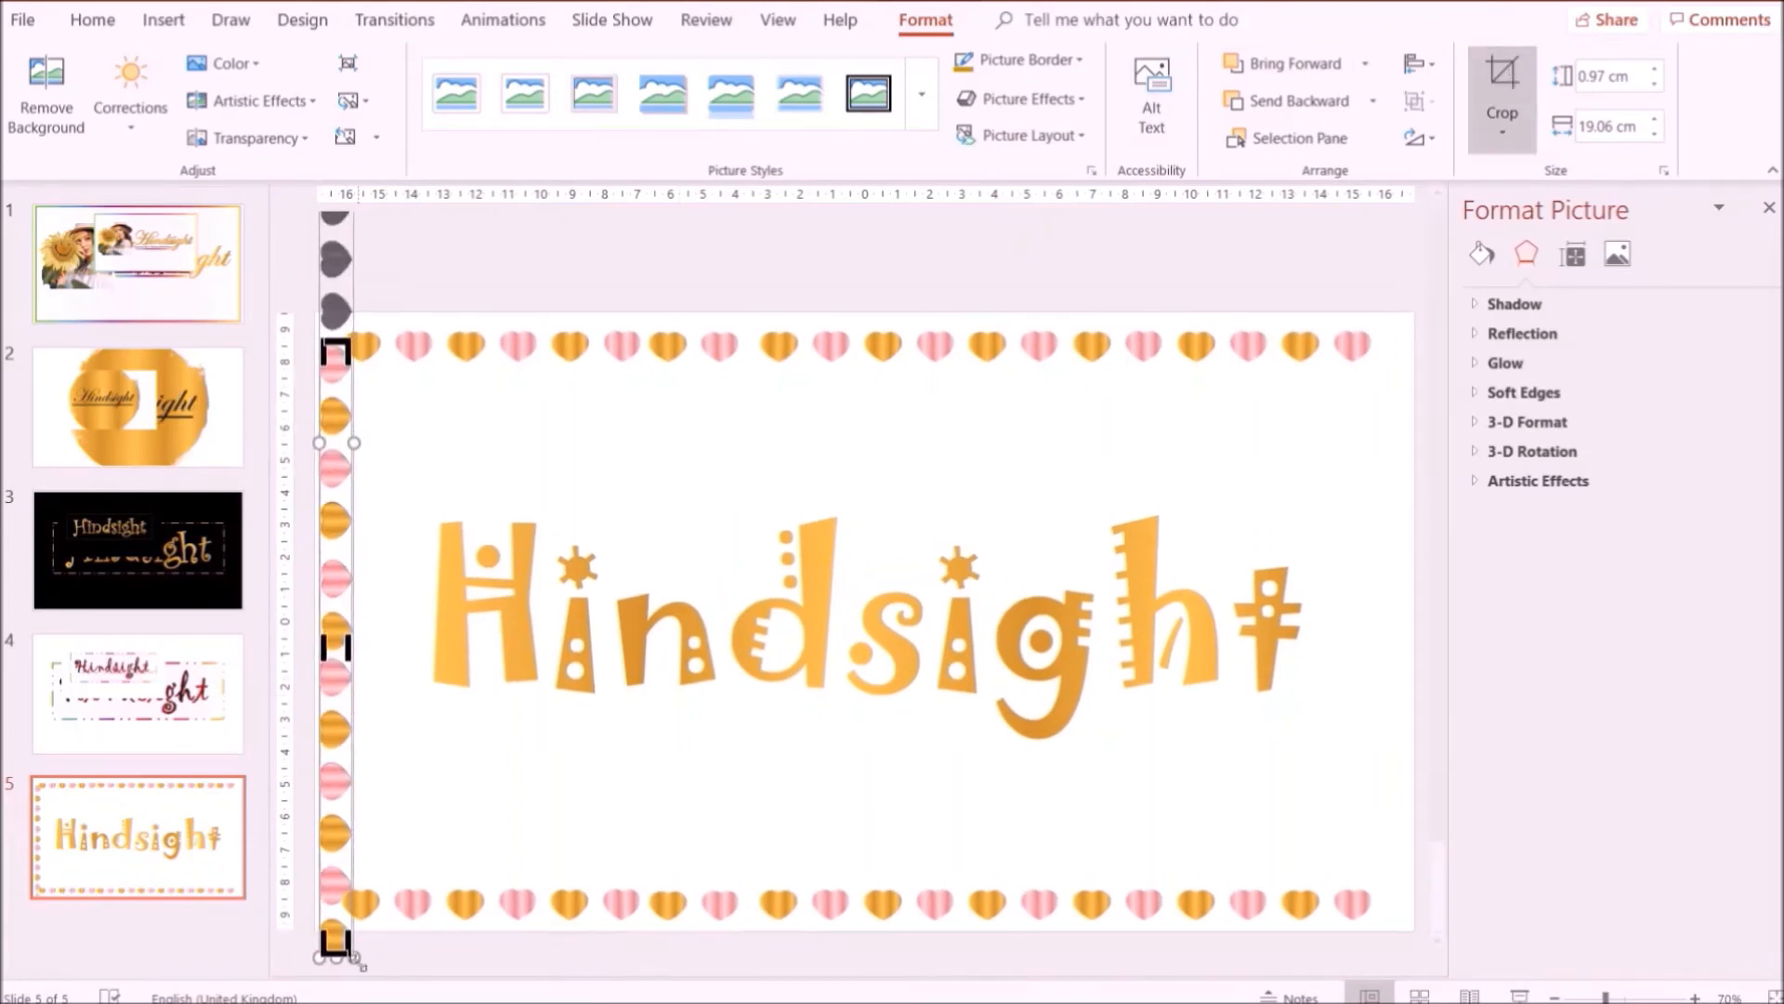
{"action": "left_click_drag", "start_coordinate": [334, 952], "coordinate": [333, 897]}
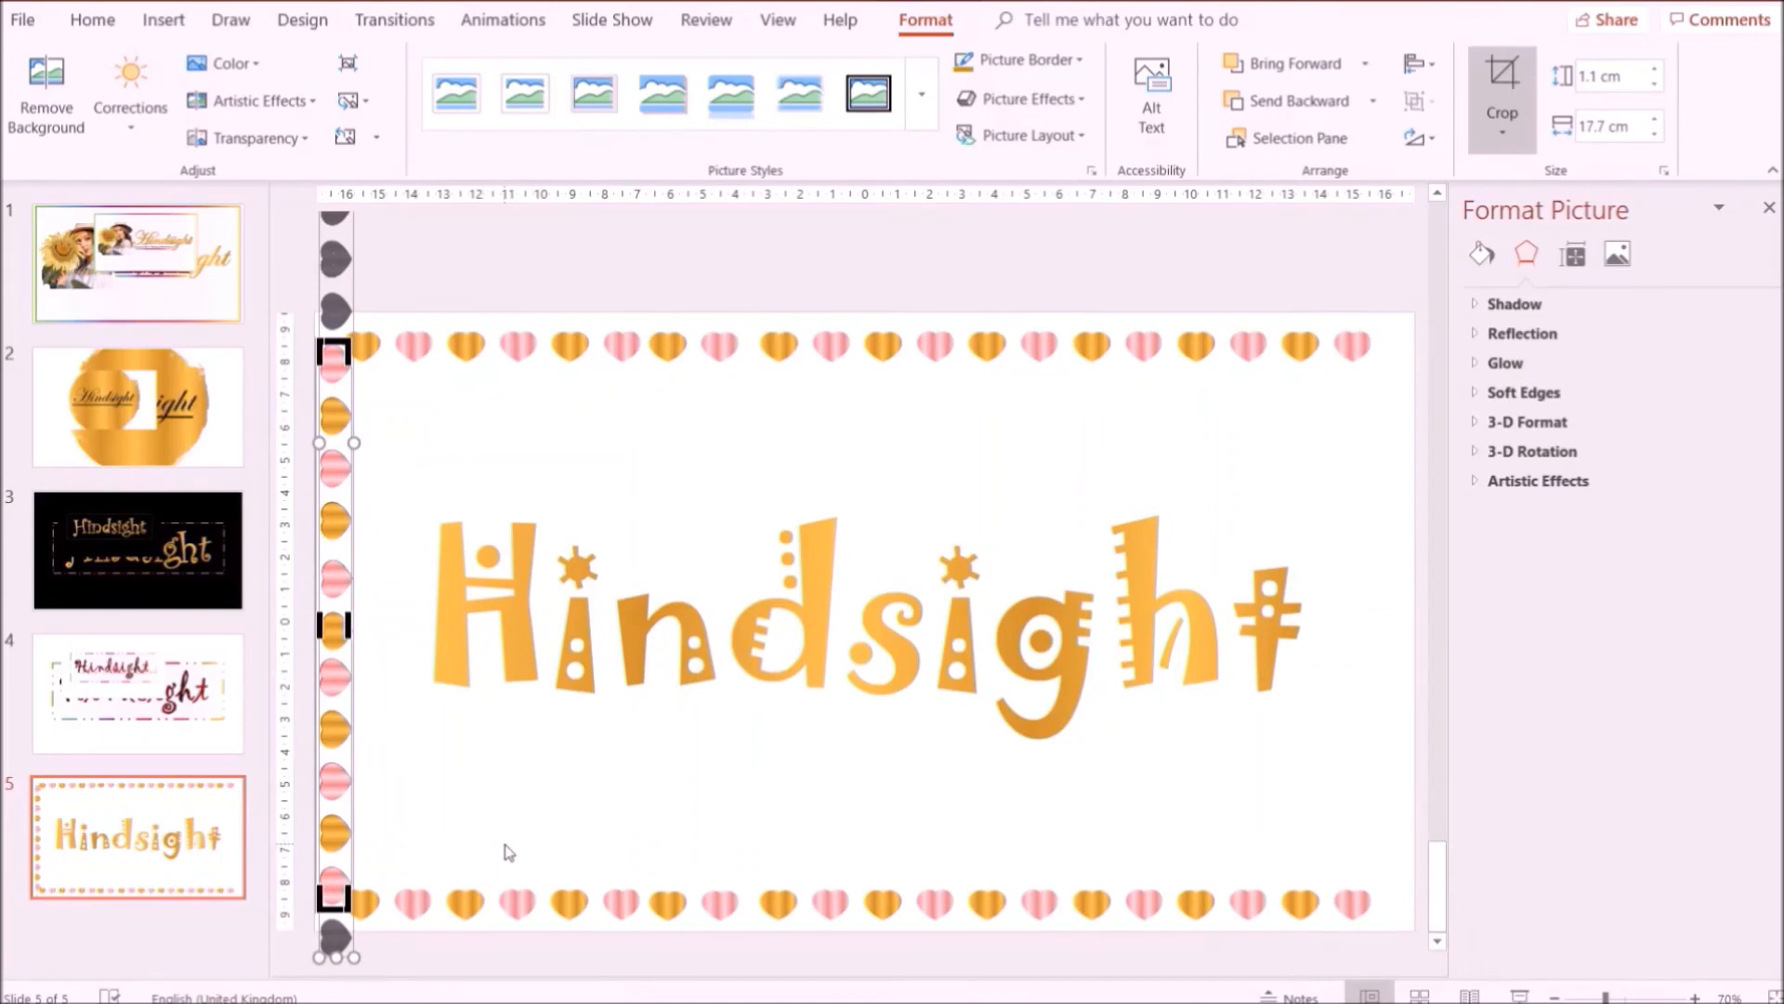
{"action": "left_click", "coordinate": [508, 852]}
Duplicate the left heart column and place the copy along the slide's right edge.
{"action": "left_click", "coordinate": [350, 716]}
{"action": "left_click", "coordinate": [557, 736]}
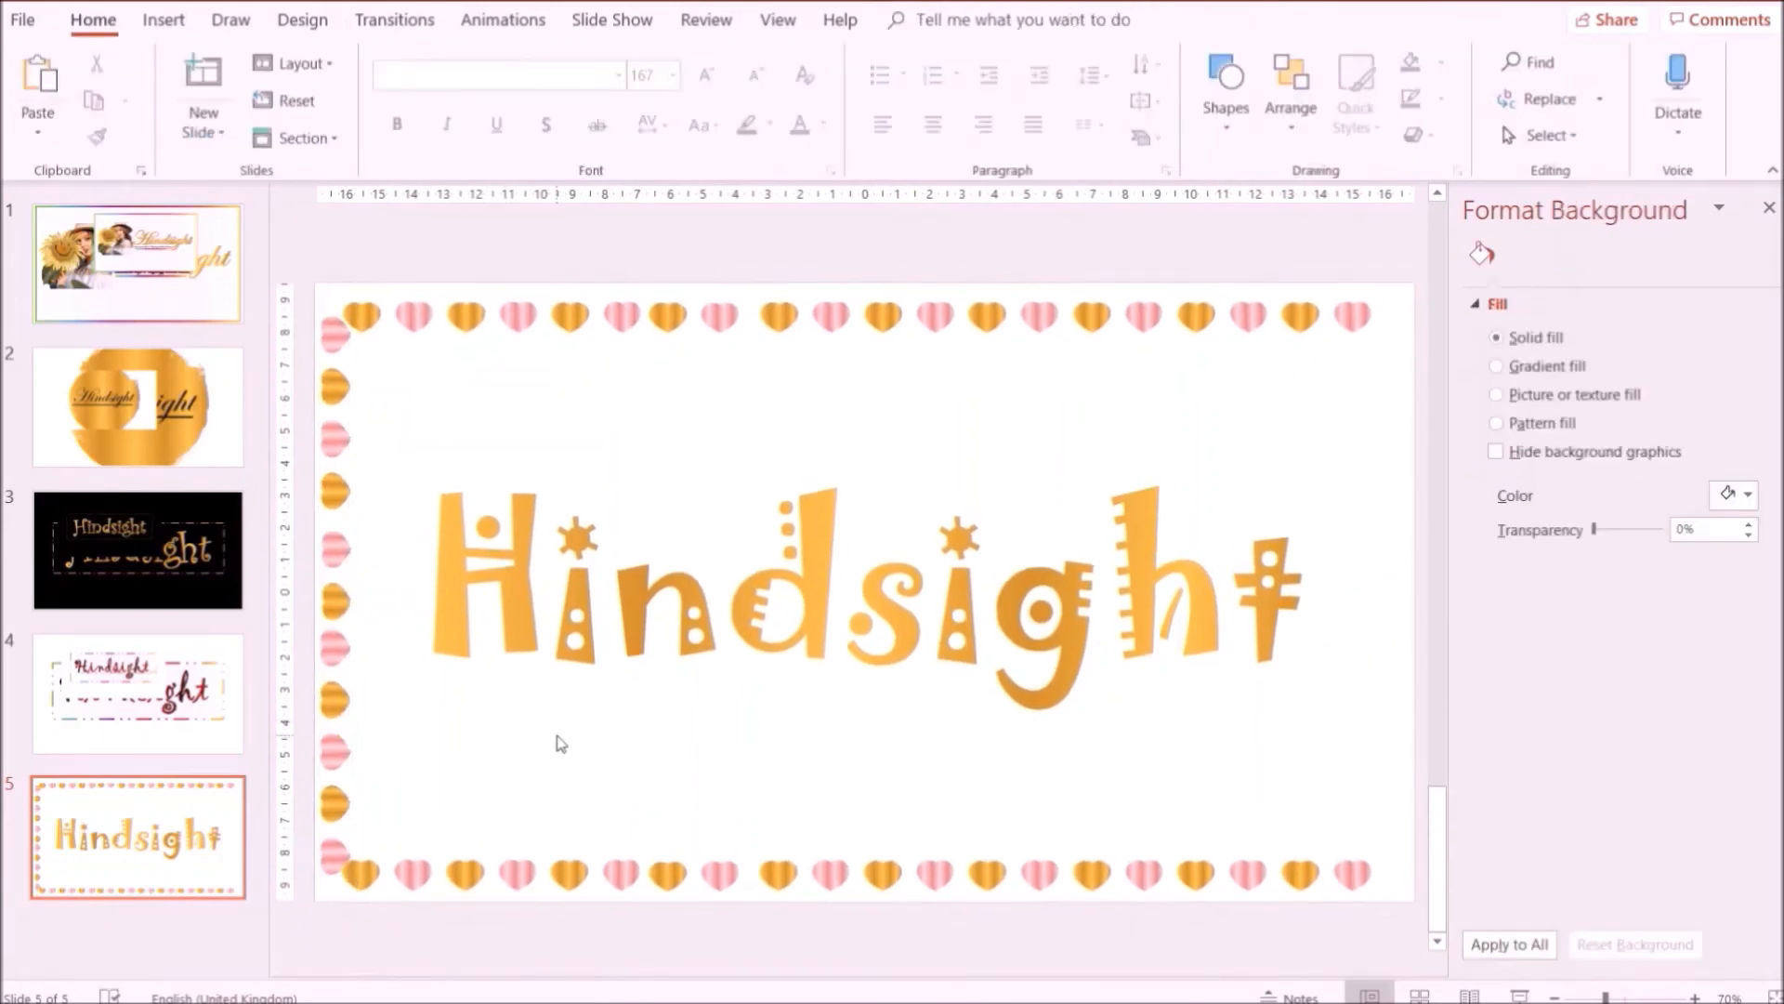
{"action": "key", "text": "ctrl+v"}
{"action": "left_click_drag", "start_coordinate": [320, 595], "coordinate": [1389, 591]}
{"action": "left_click", "coordinate": [888, 357]}
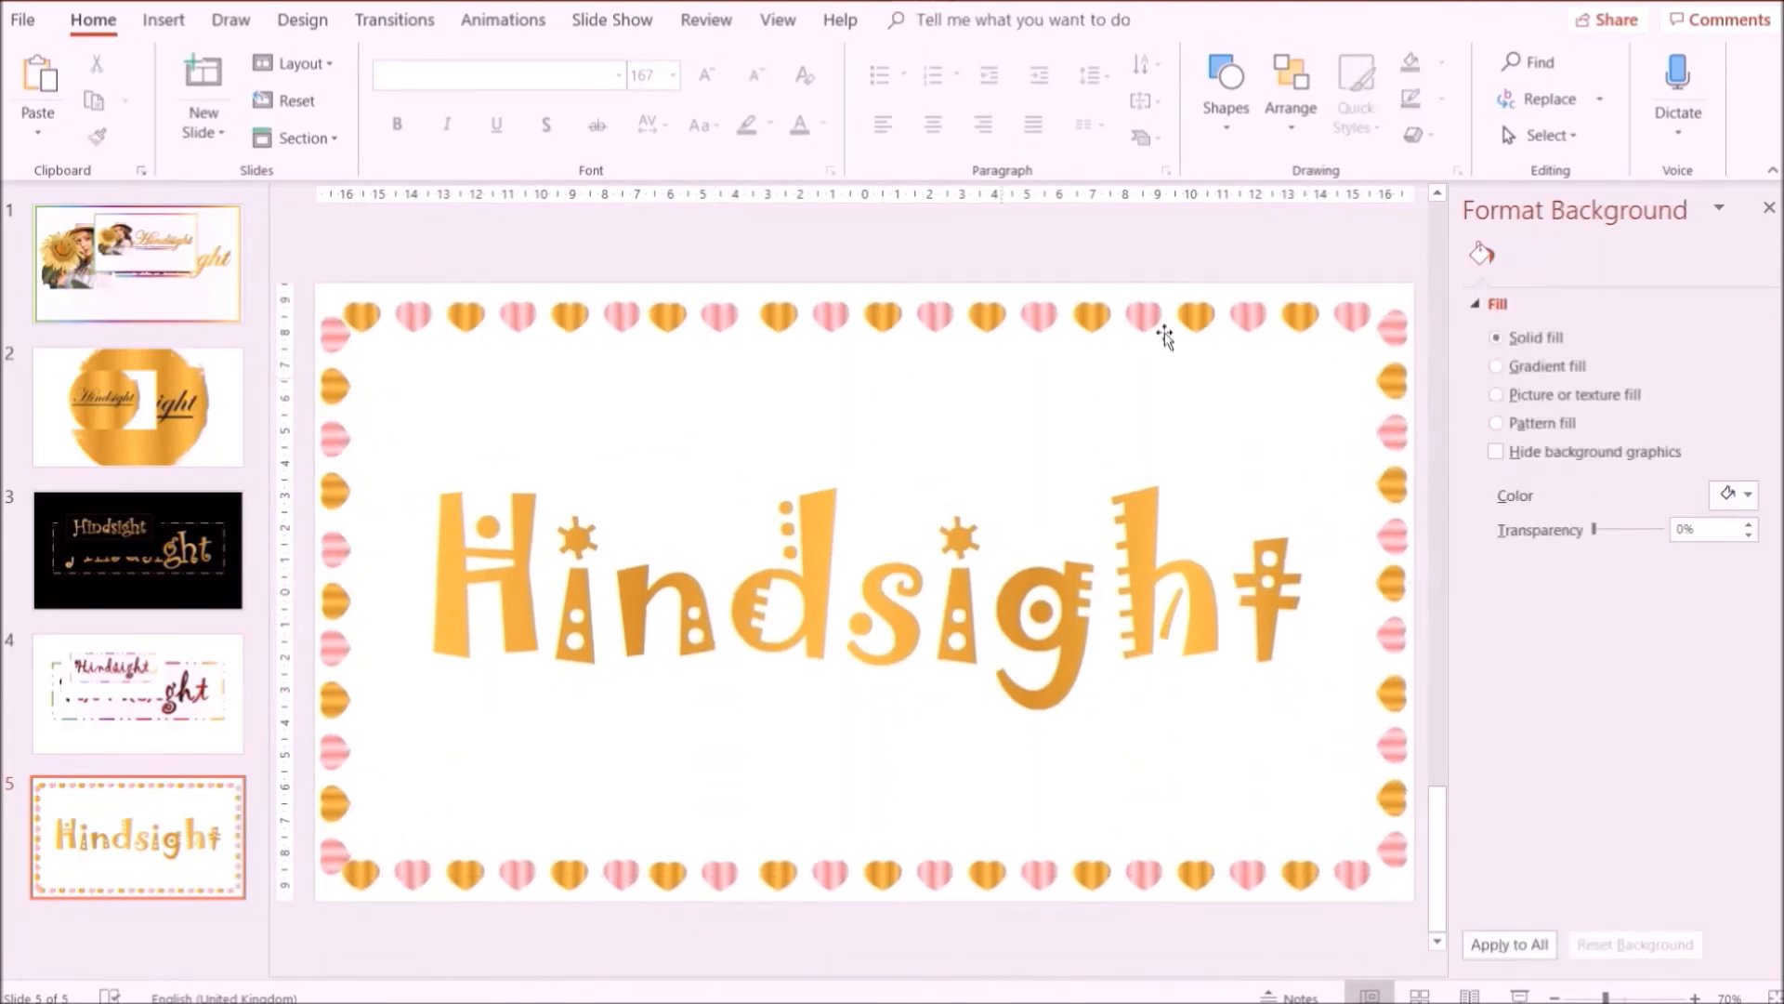
Shift the bottom heart row slightly to the right so it sits evenly between the two side columns.
{"action": "left_click", "coordinate": [578, 871]}
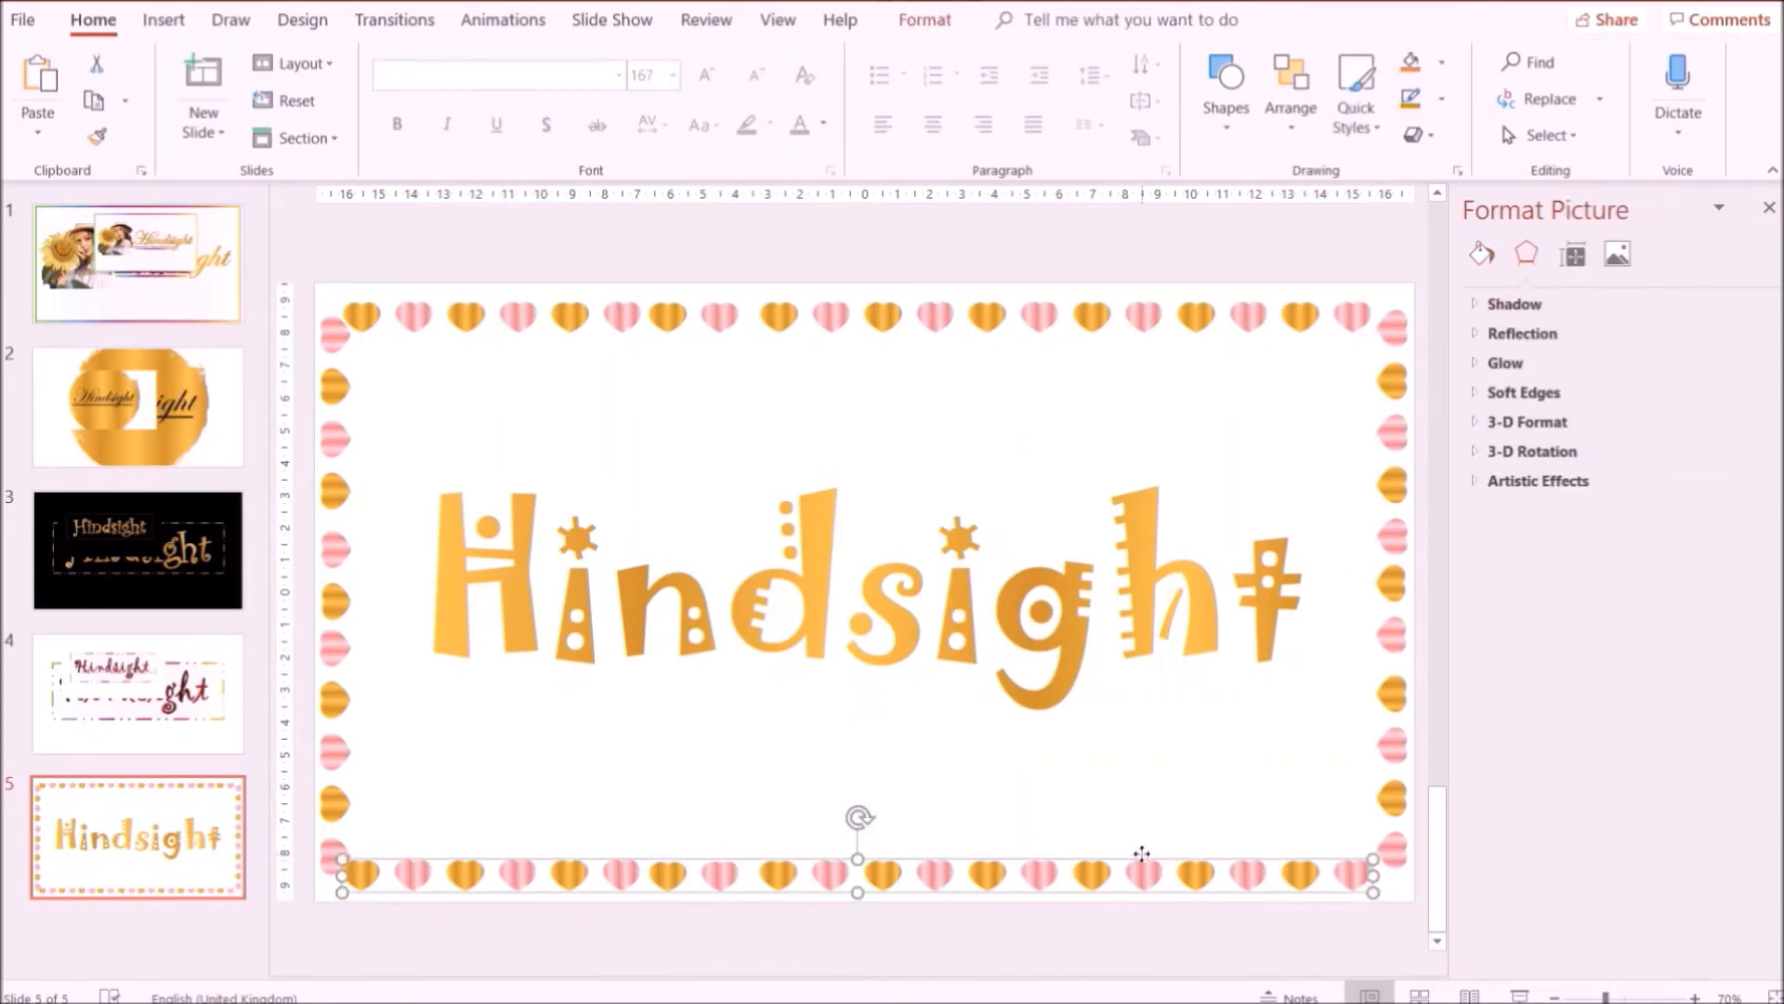
{"action": "left_click_drag", "start_coordinate": [1142, 853], "coordinate": [1146, 864]}
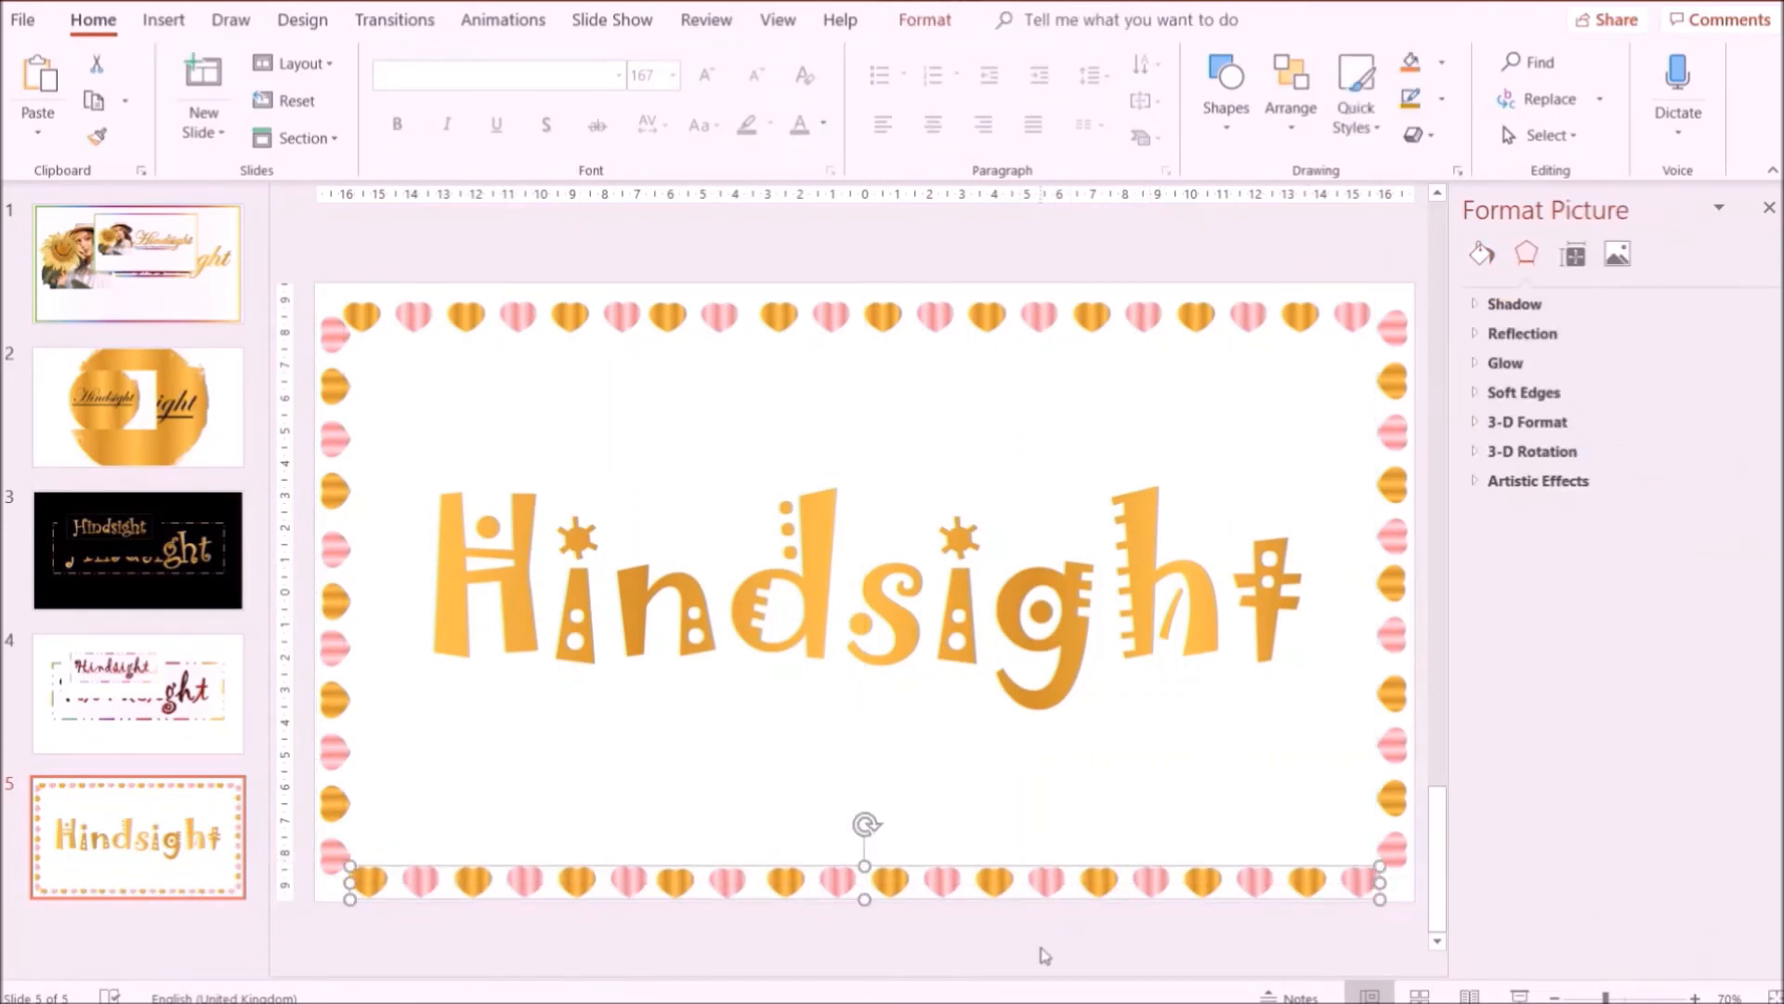
{"action": "left_click", "coordinate": [1043, 955]}
{"action": "left_click", "coordinate": [521, 322]}
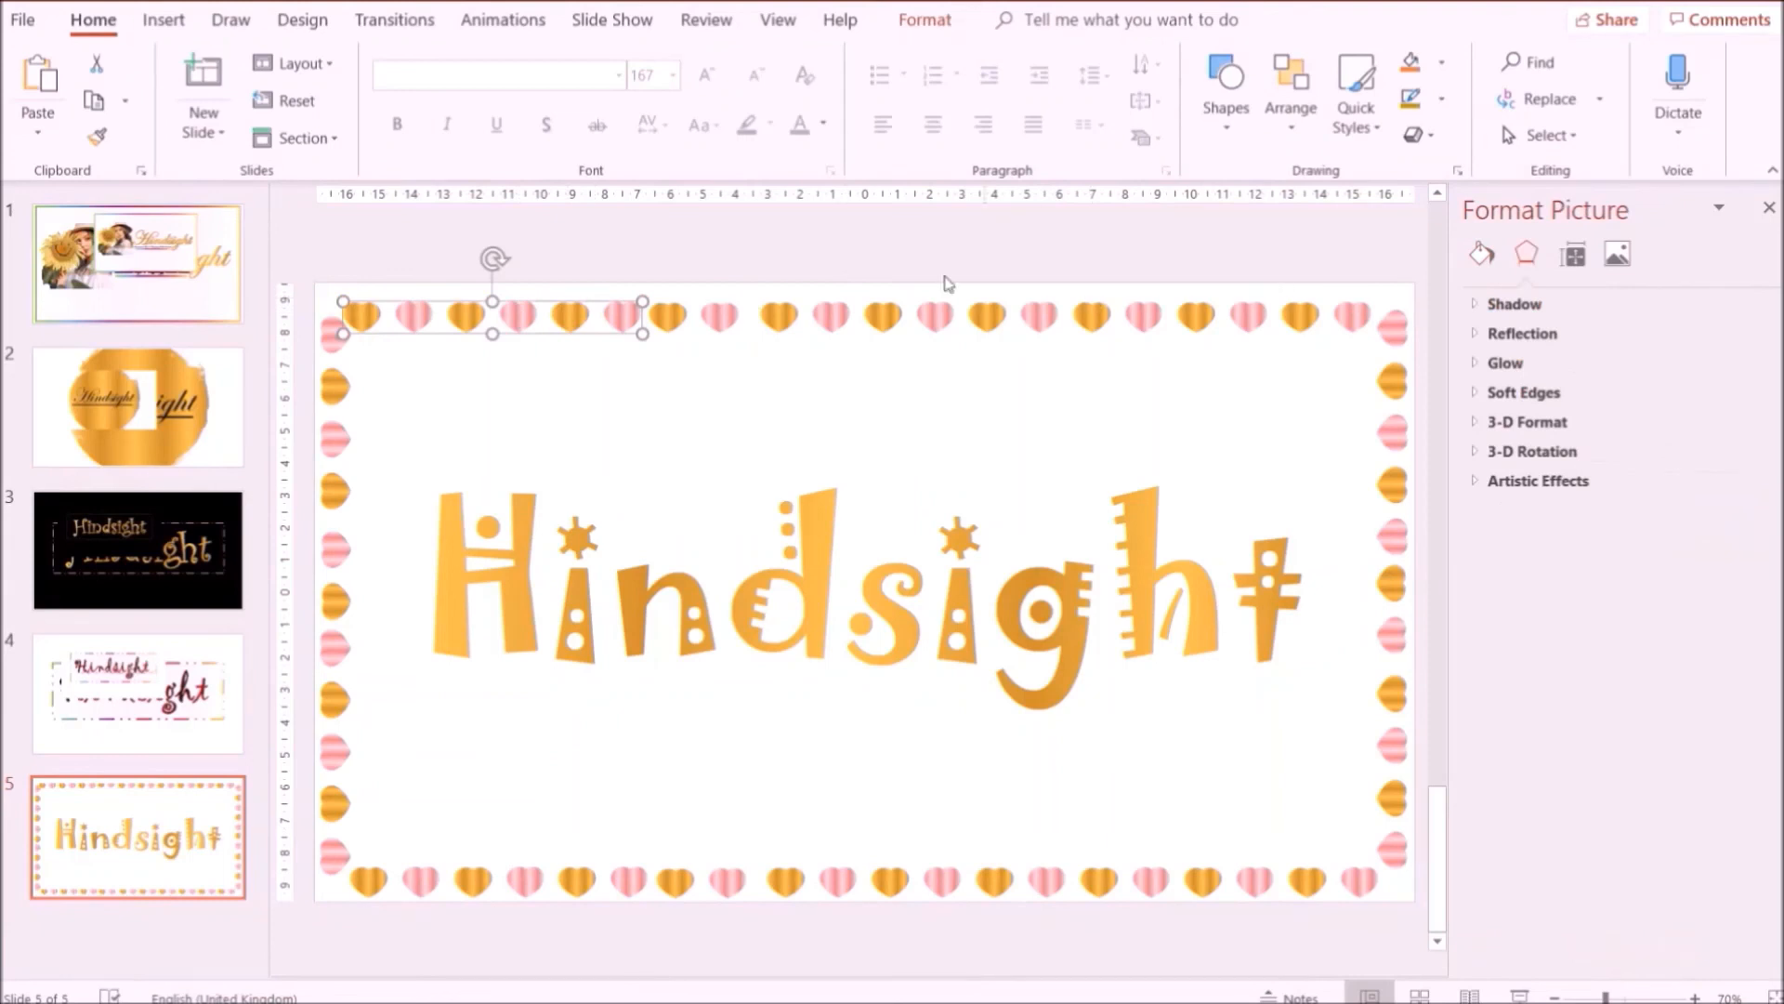
{"action": "left_click", "coordinate": [1344, 365]}
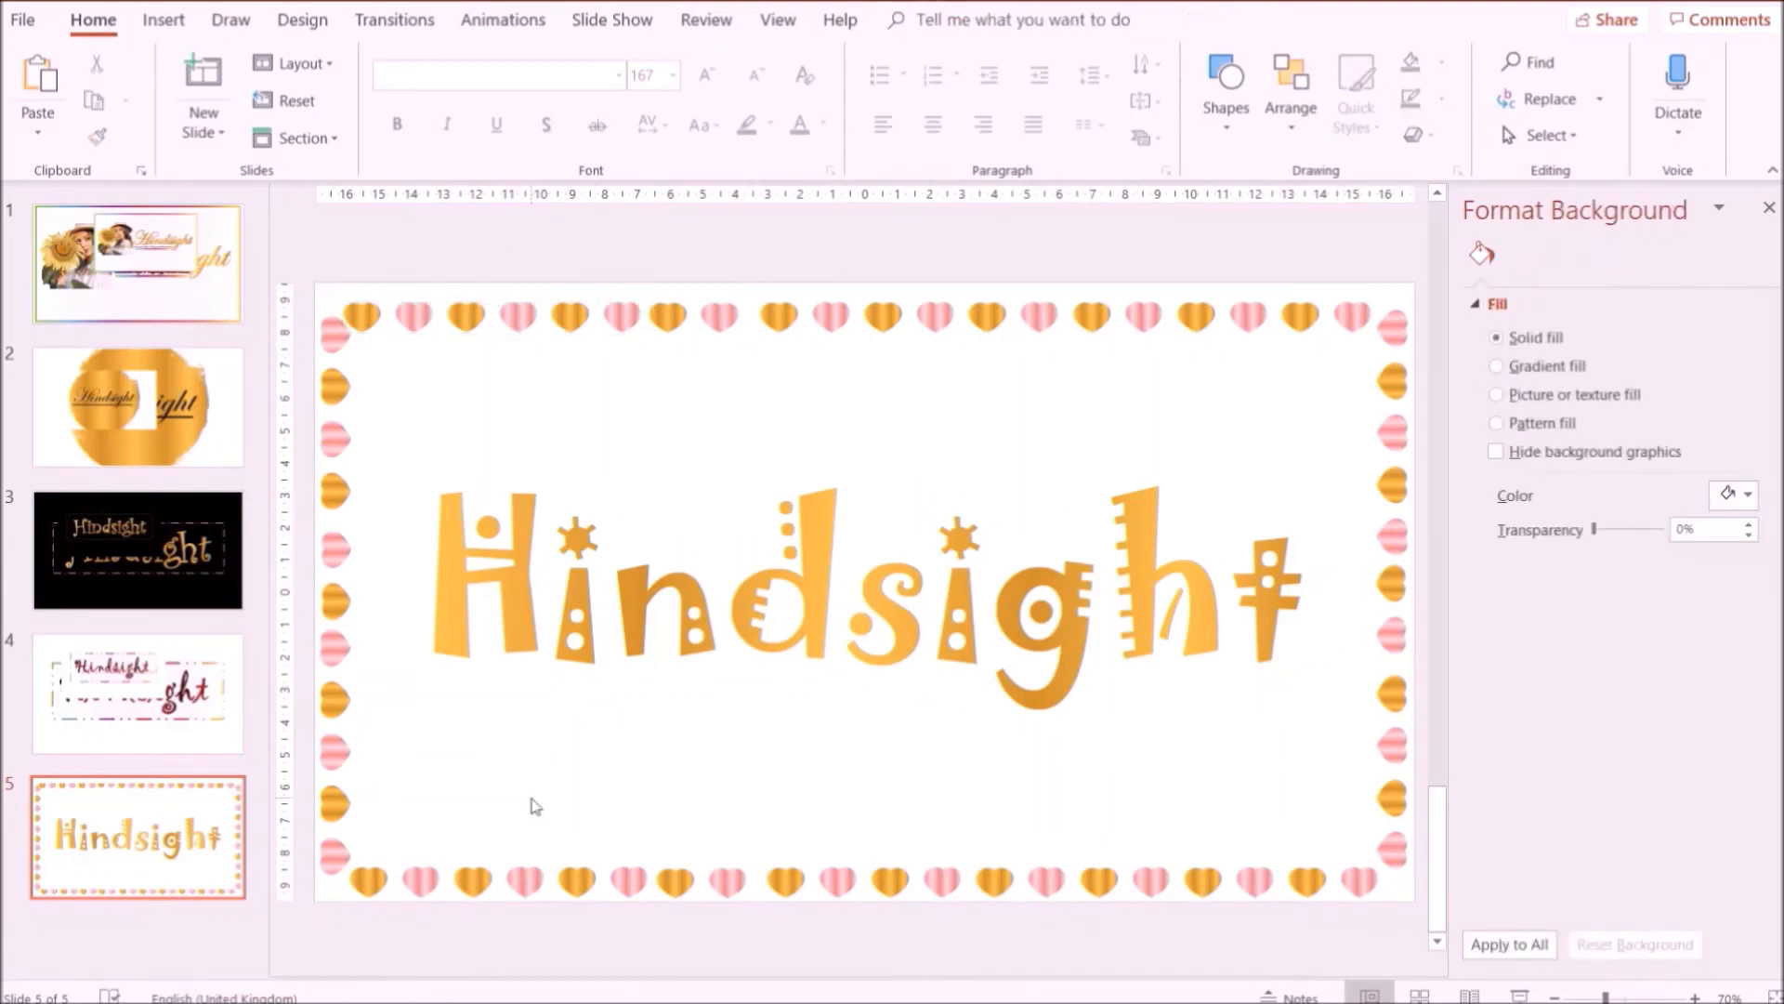
{"action": "left_click_drag", "start_coordinate": [365, 844], "coordinate": [1395, 903]}
{"action": "left_click_drag", "start_coordinate": [1152, 879], "coordinate": [1157, 871]}
Replace the separate heart pieces along the slide's top edge with a single pasted picture of the heart row.
{"action": "right_click", "coordinate": [884, 732]}
{"action": "left_click", "coordinate": [971, 779]}
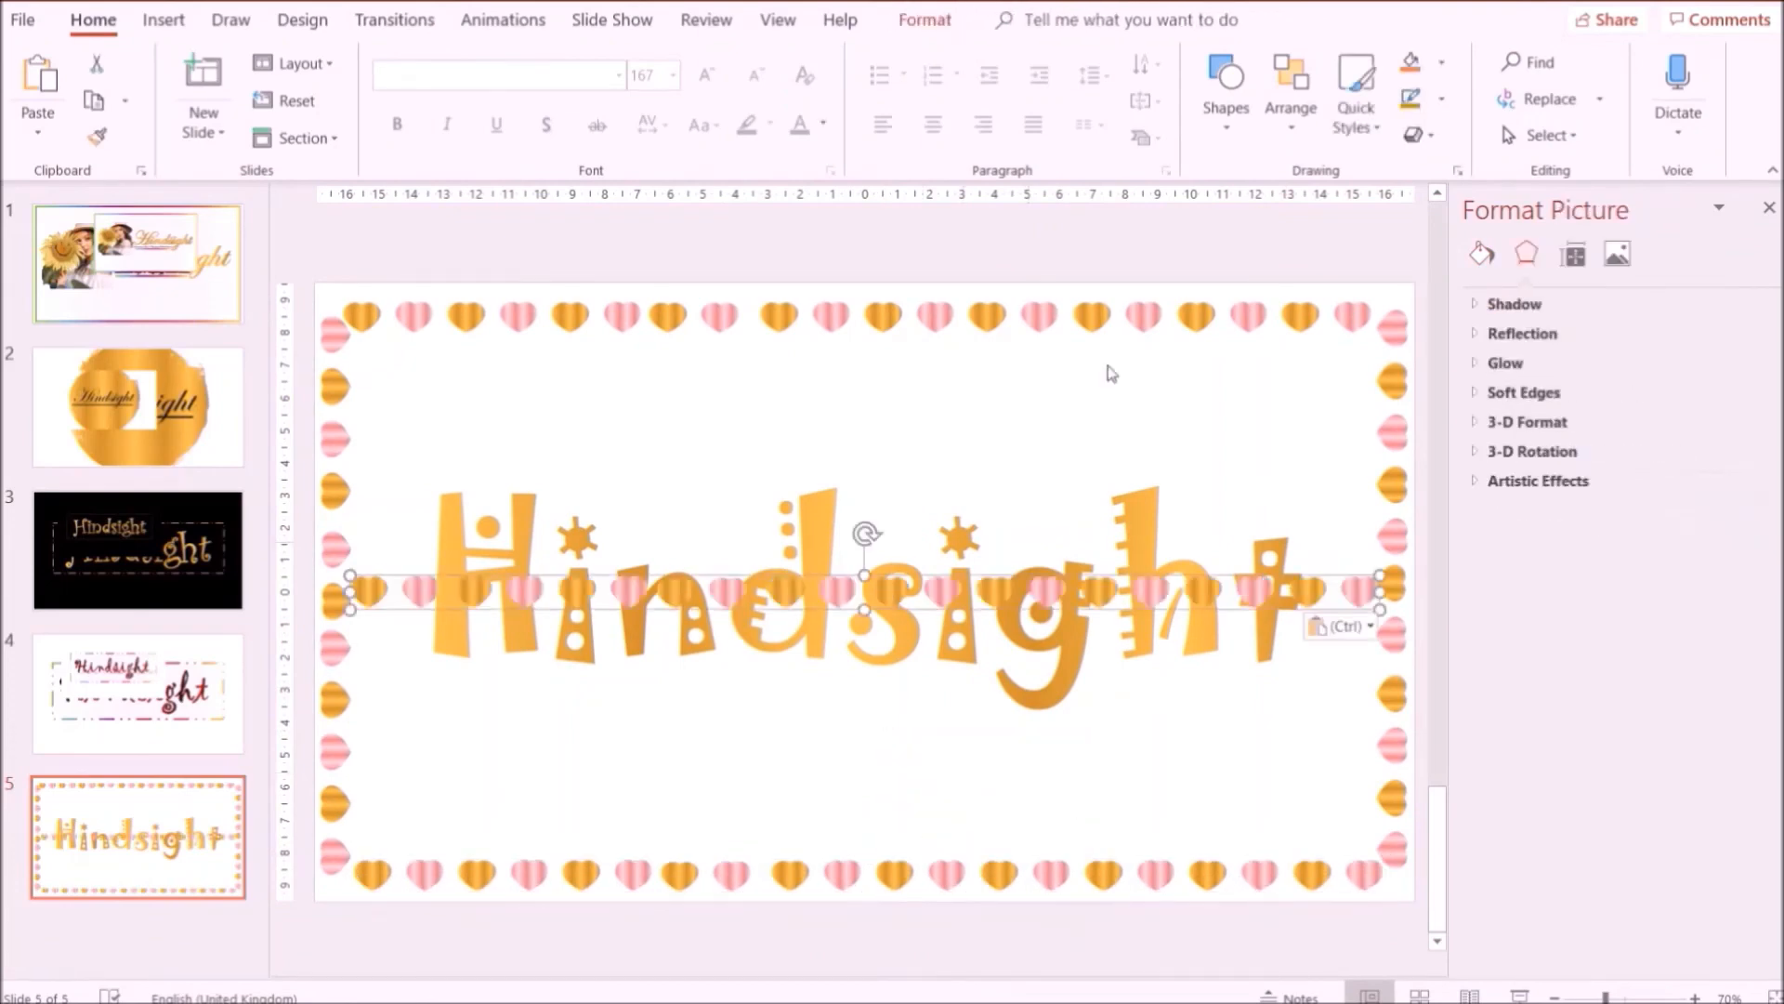
{"action": "left_click_drag", "start_coordinate": [1326, 347], "coordinate": [798, 329]}
{"action": "left_click", "coordinate": [365, 299]}
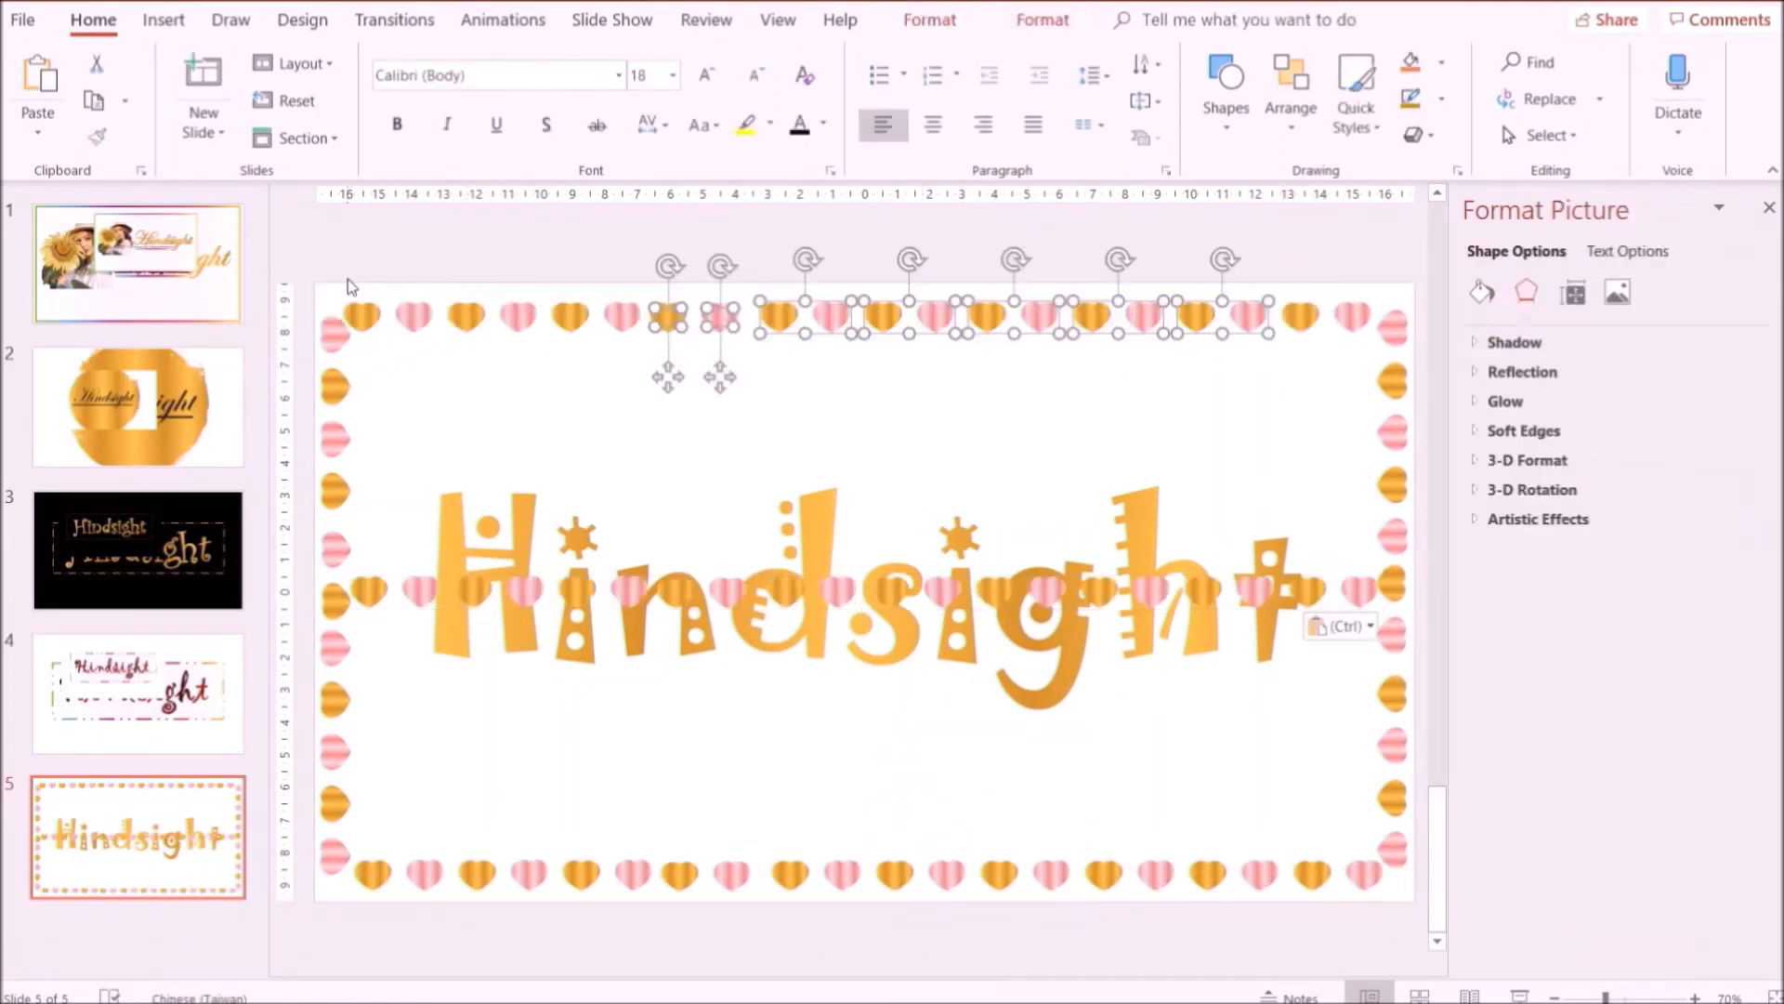
{"action": "key", "text": "Delete"}
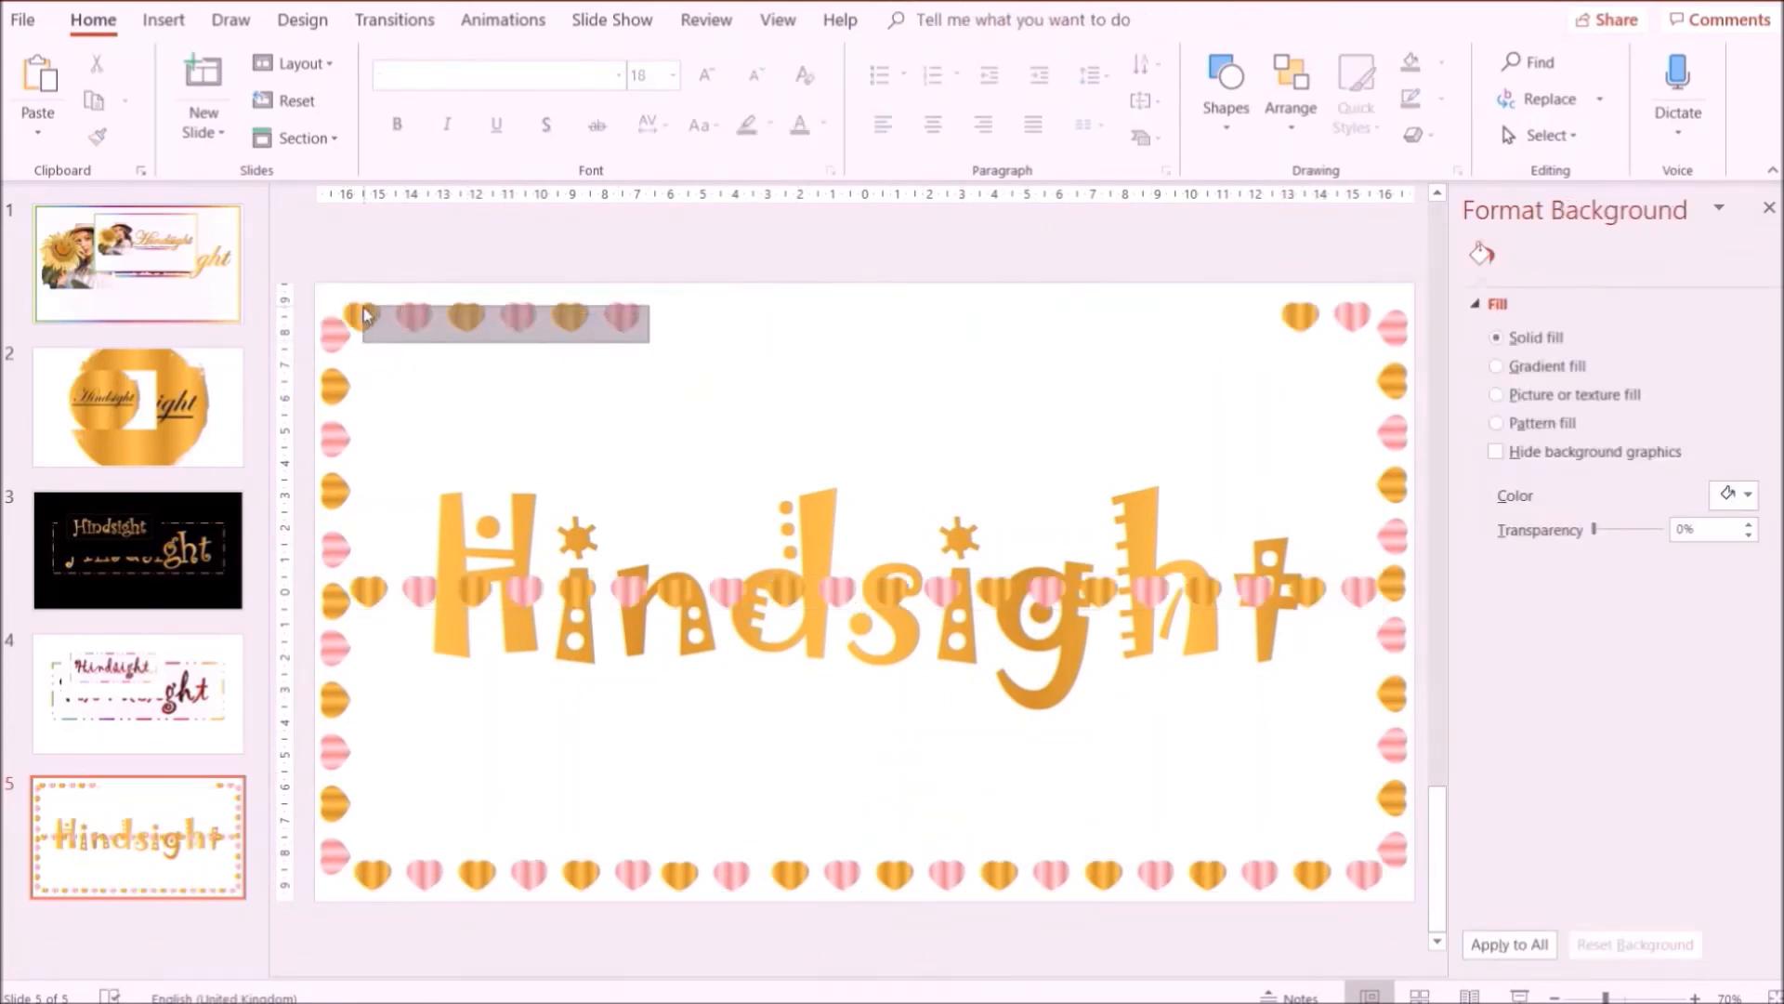
{"action": "left_click", "coordinate": [466, 316]}
{"action": "key", "text": "Delete"}
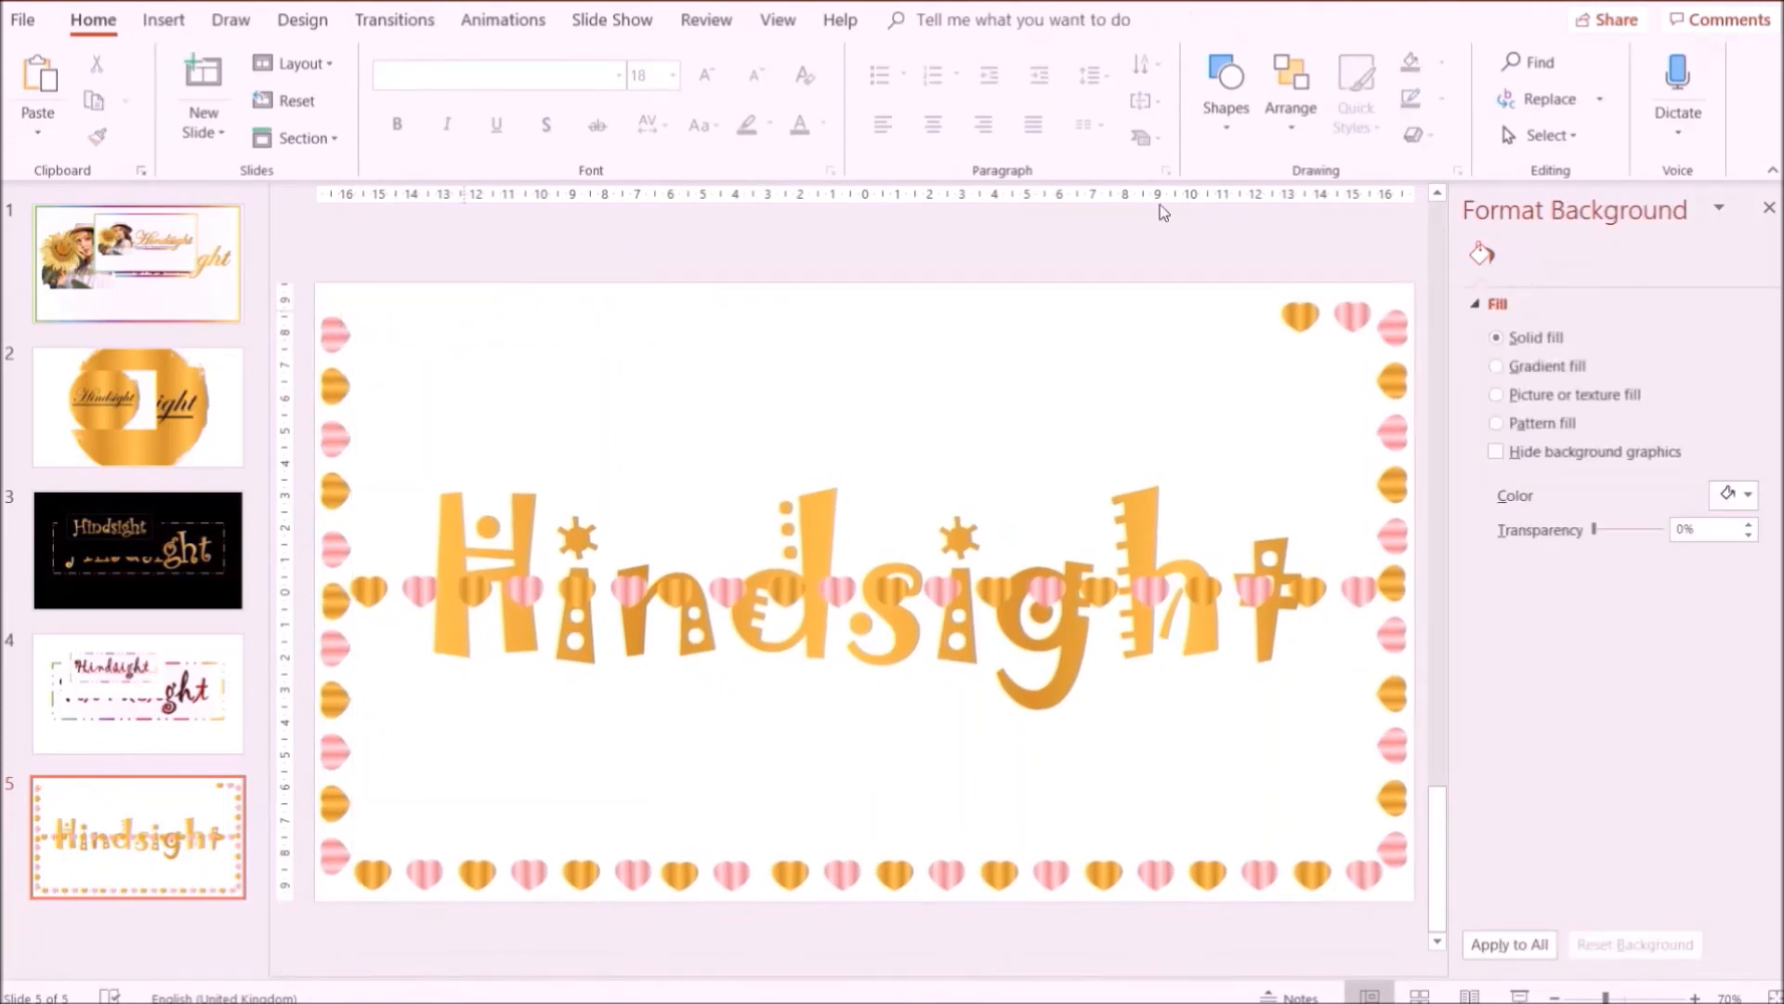
{"action": "left_click", "coordinate": [1362, 321]}
{"action": "key", "text": "Delete"}
{"action": "left_click_drag", "start_coordinate": [1120, 601], "coordinate": [1098, 288]}
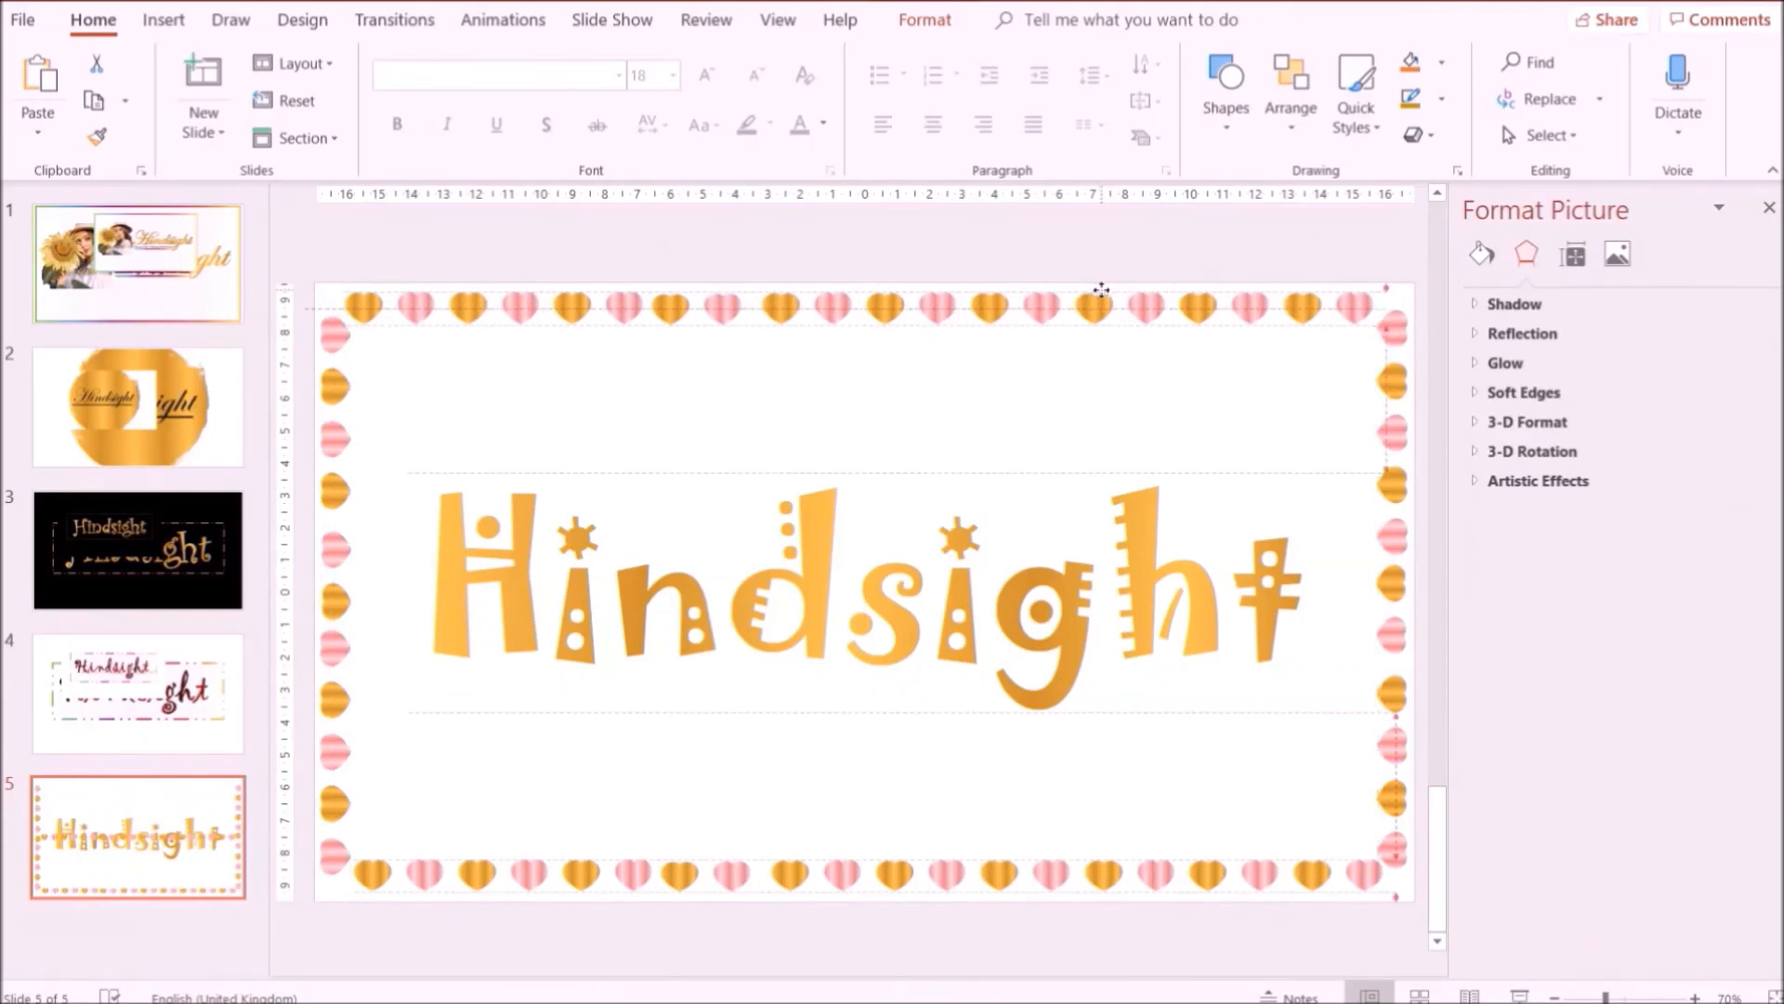
{"action": "left_click", "coordinate": [850, 420]}
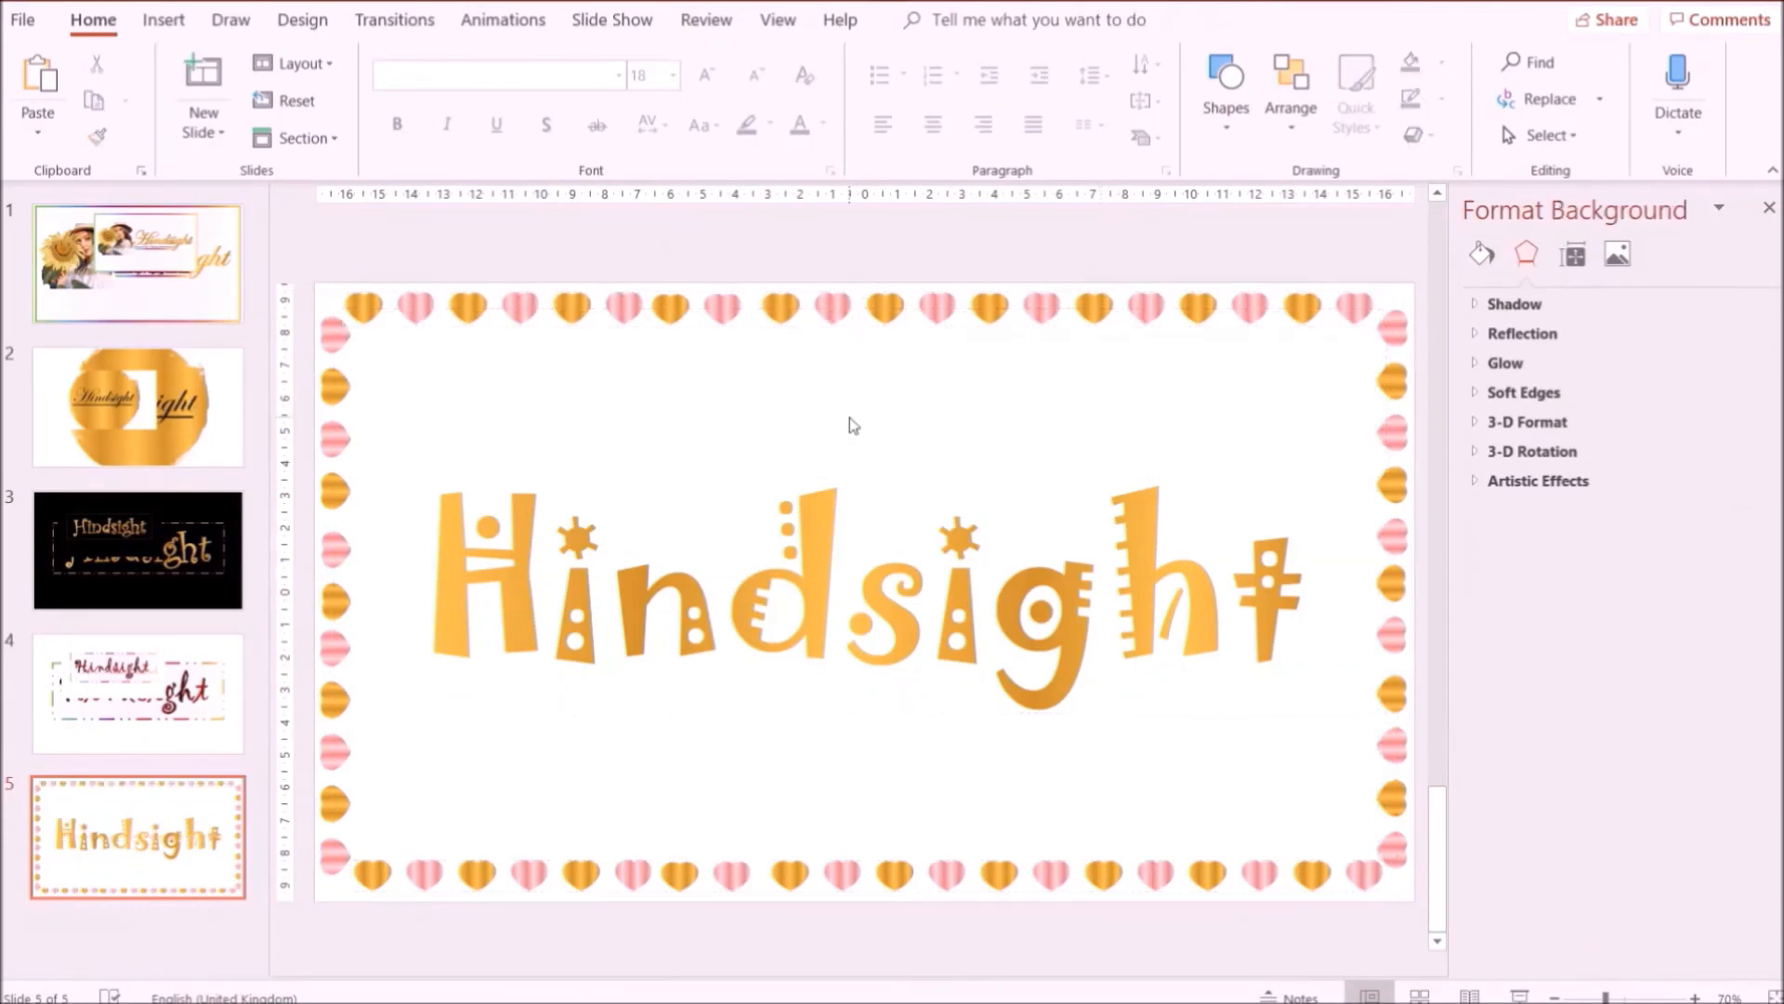
Copy the whole heart-bordered slide, paste it as a picture onto itself, and move the picture slightly upward.
{"action": "right_click", "coordinate": [176, 805]}
{"action": "left_click", "coordinate": [466, 450]}
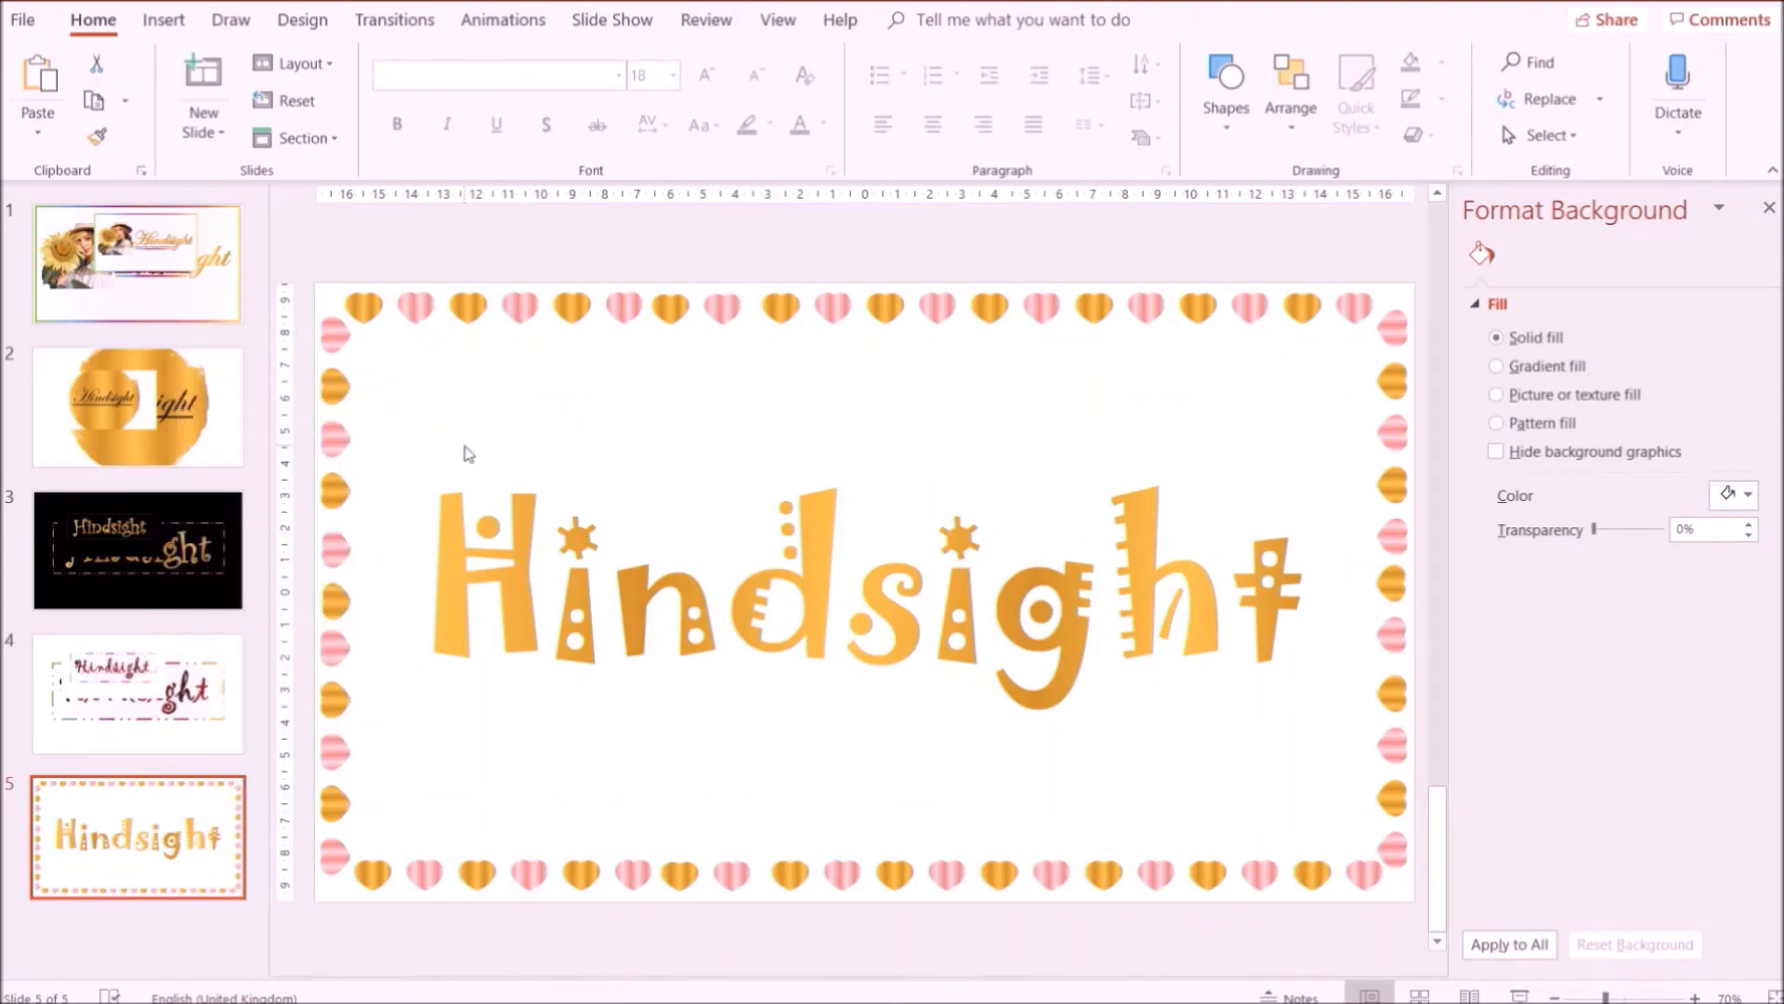
{"action": "right_click", "coordinate": [466, 447]}
{"action": "left_click", "coordinate": [589, 494]}
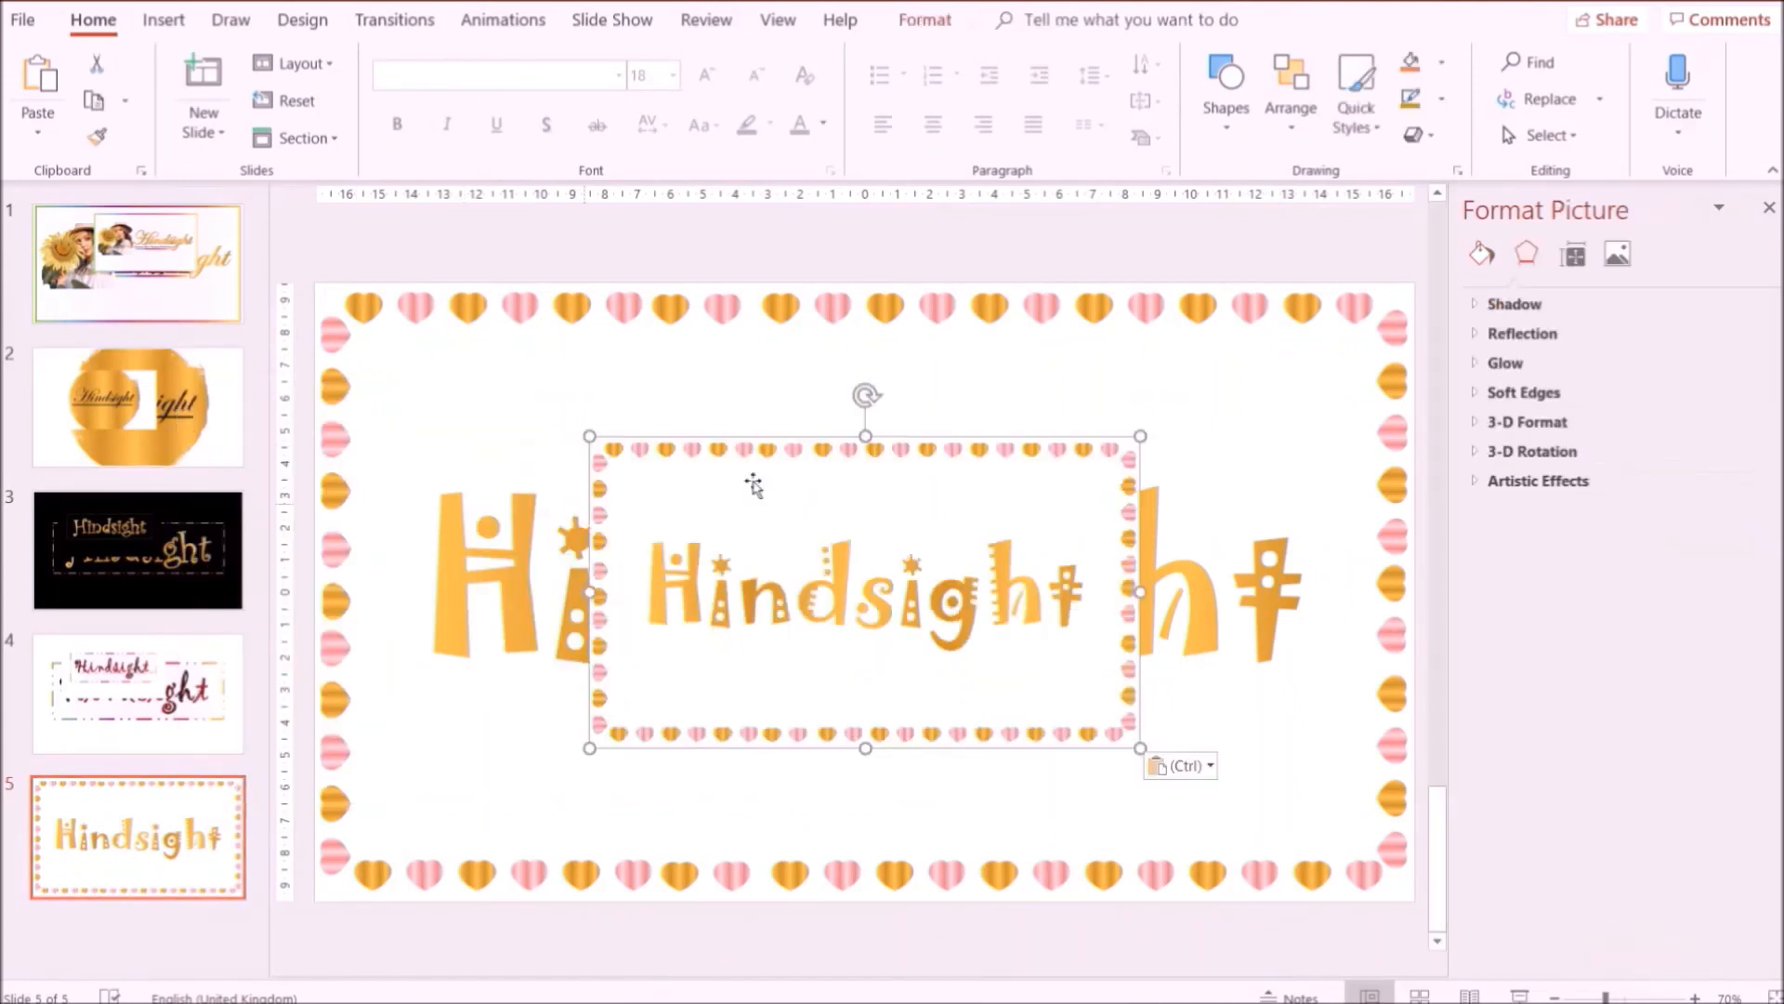
{"action": "right_click", "coordinate": [899, 509]}
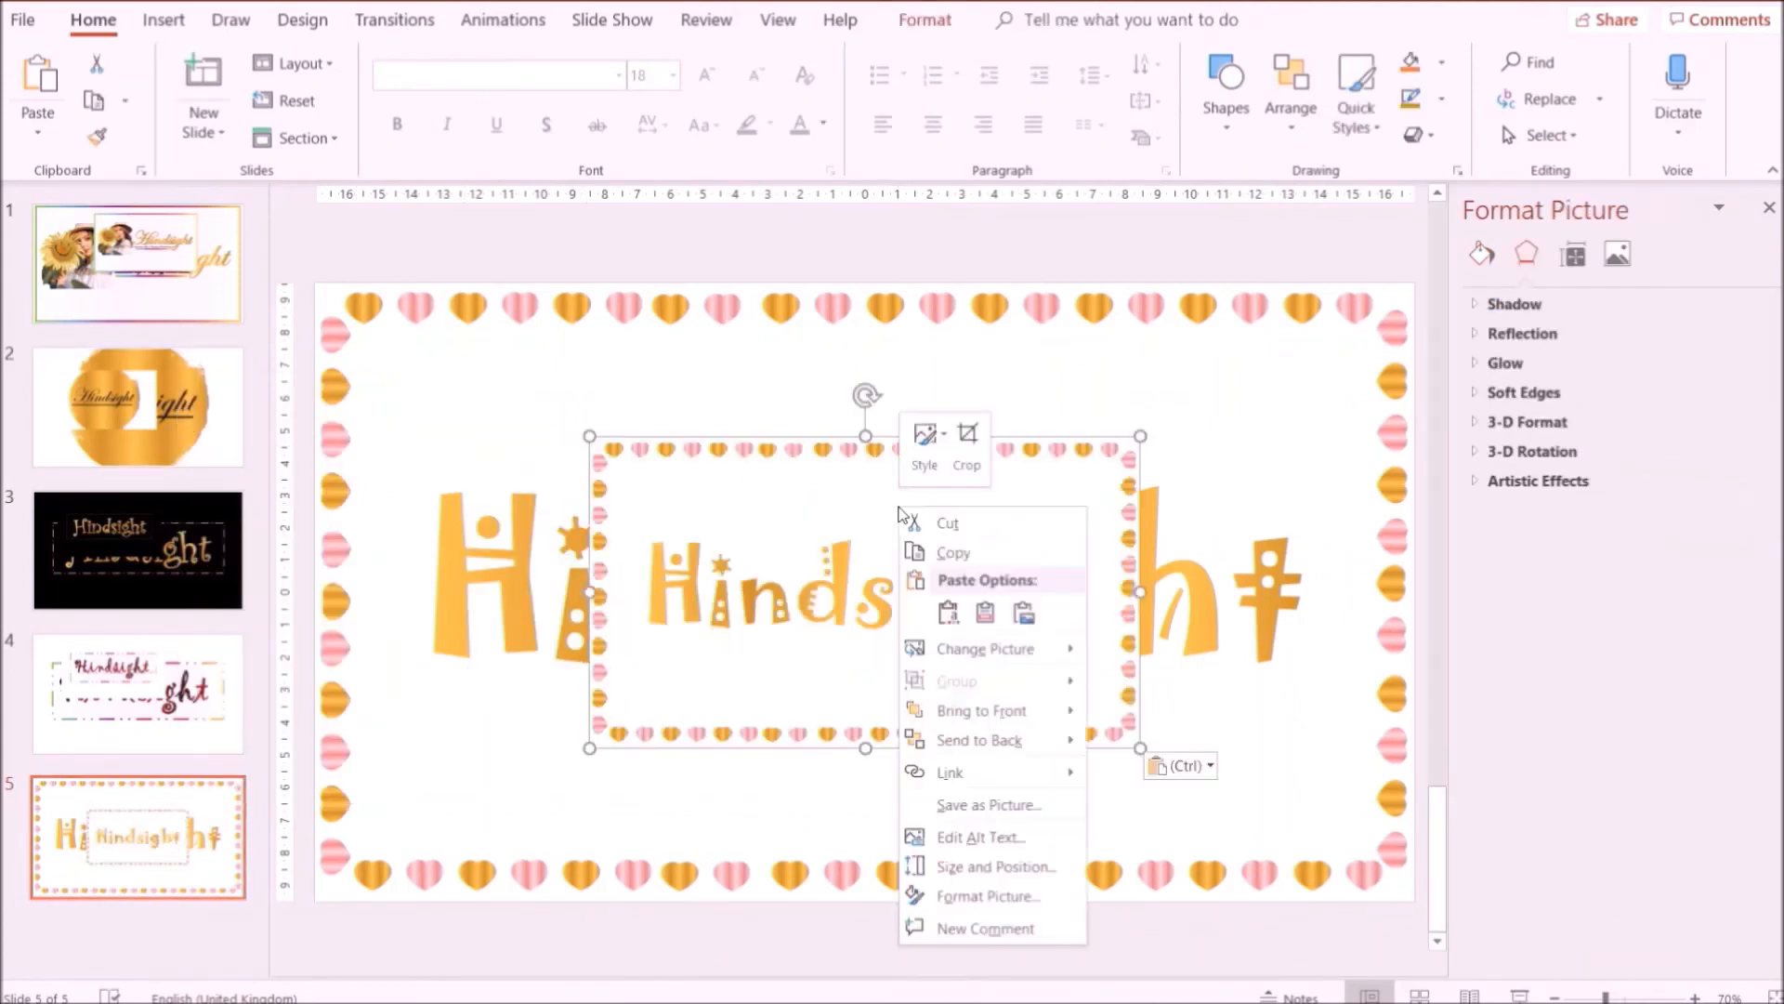
{"action": "left_click", "coordinate": [641, 372]}
{"action": "left_click_drag", "start_coordinate": [862, 470], "coordinate": [867, 431]}
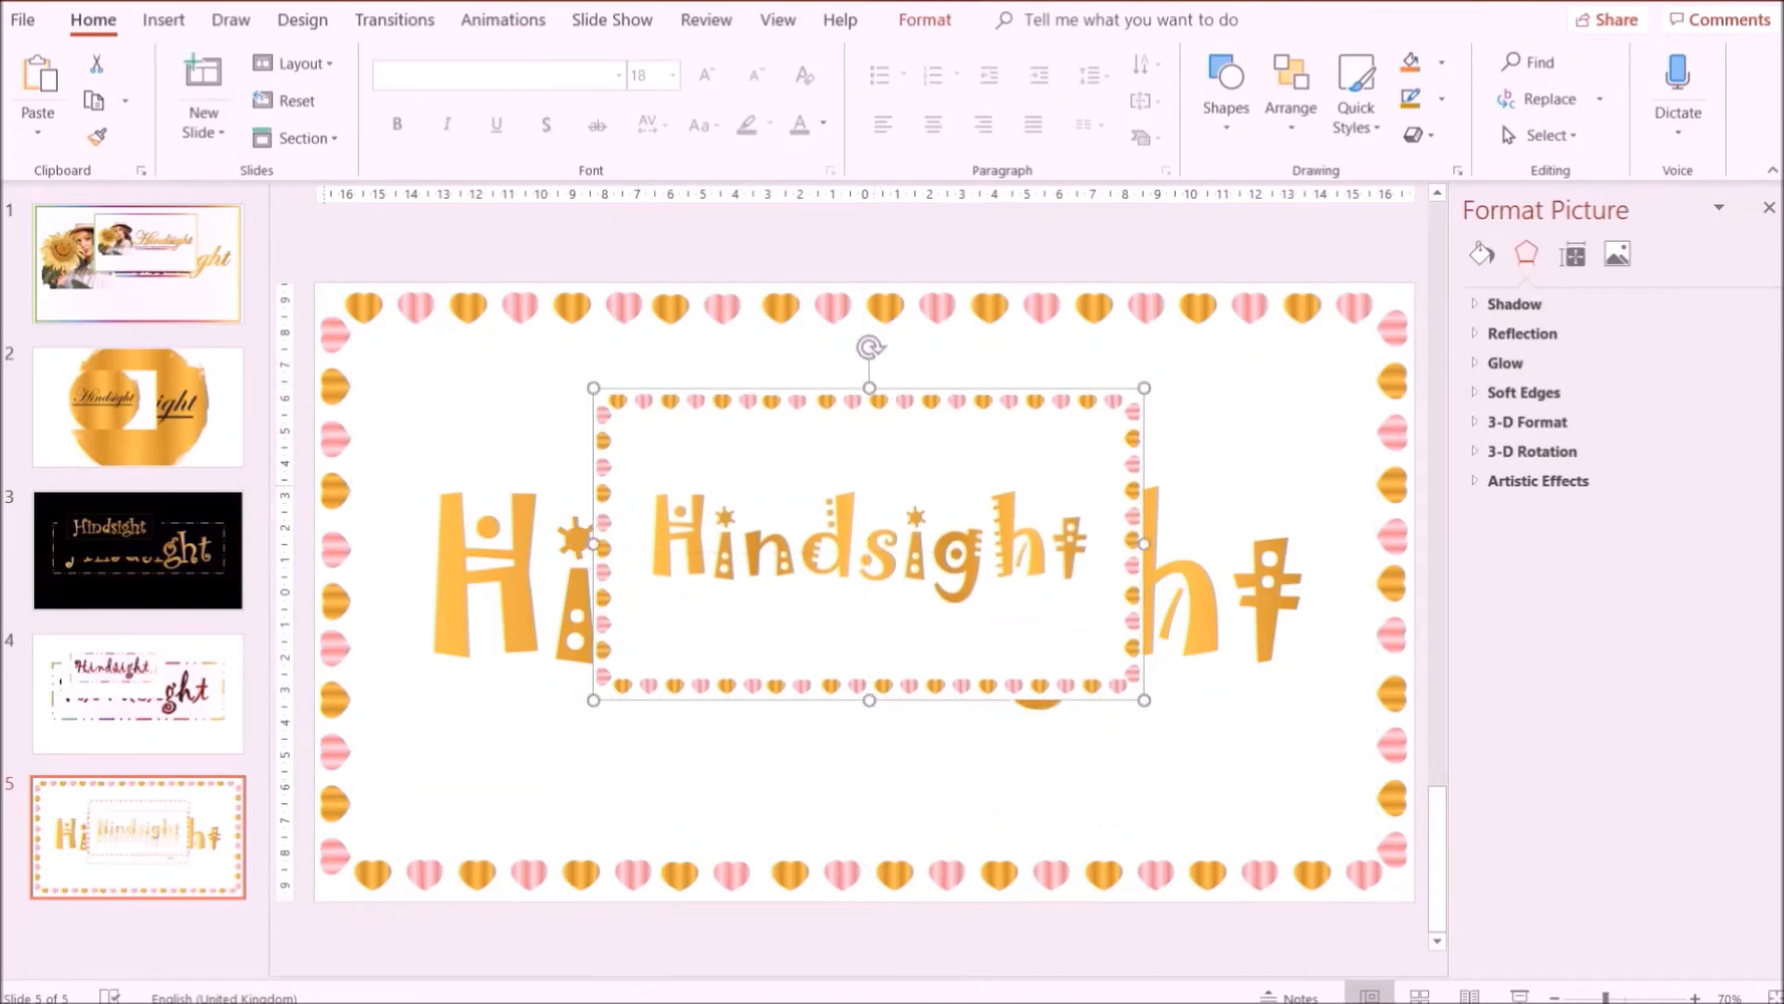
Show slide 6 with the collage of all five Hindsight logo variants.
{"action": "left_click", "coordinate": [227, 819]}
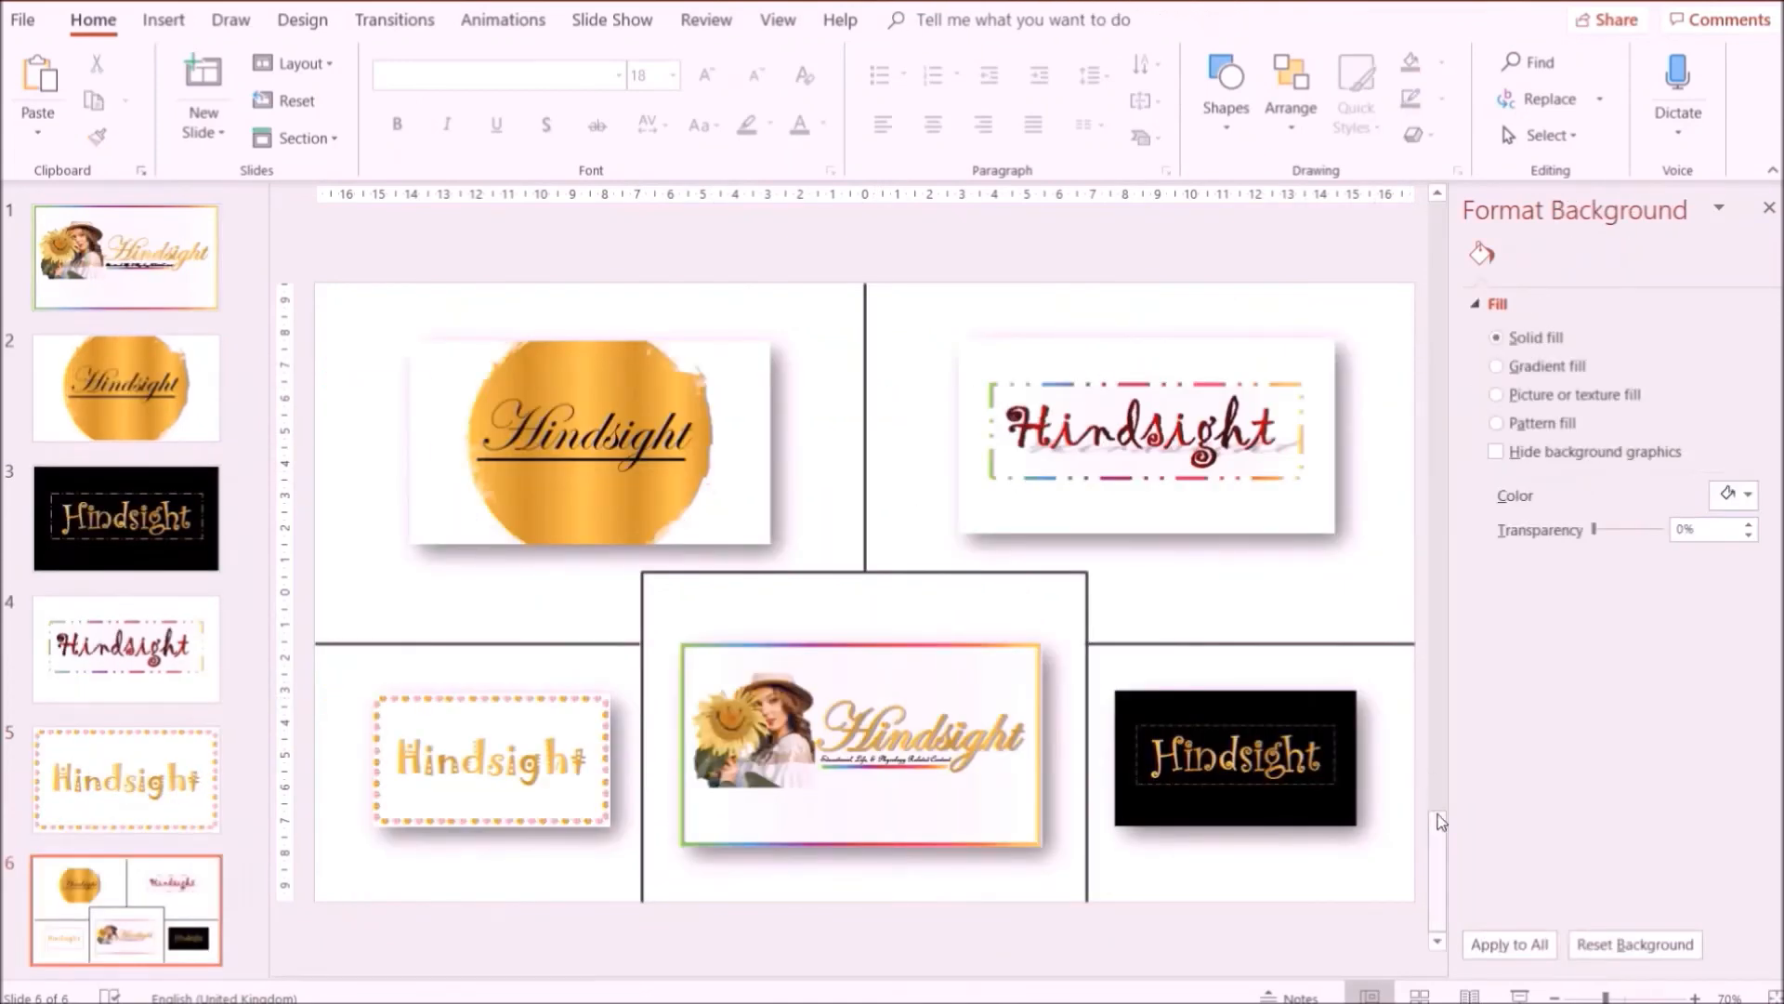
{"action": "left_click", "coordinate": [1436, 814]}
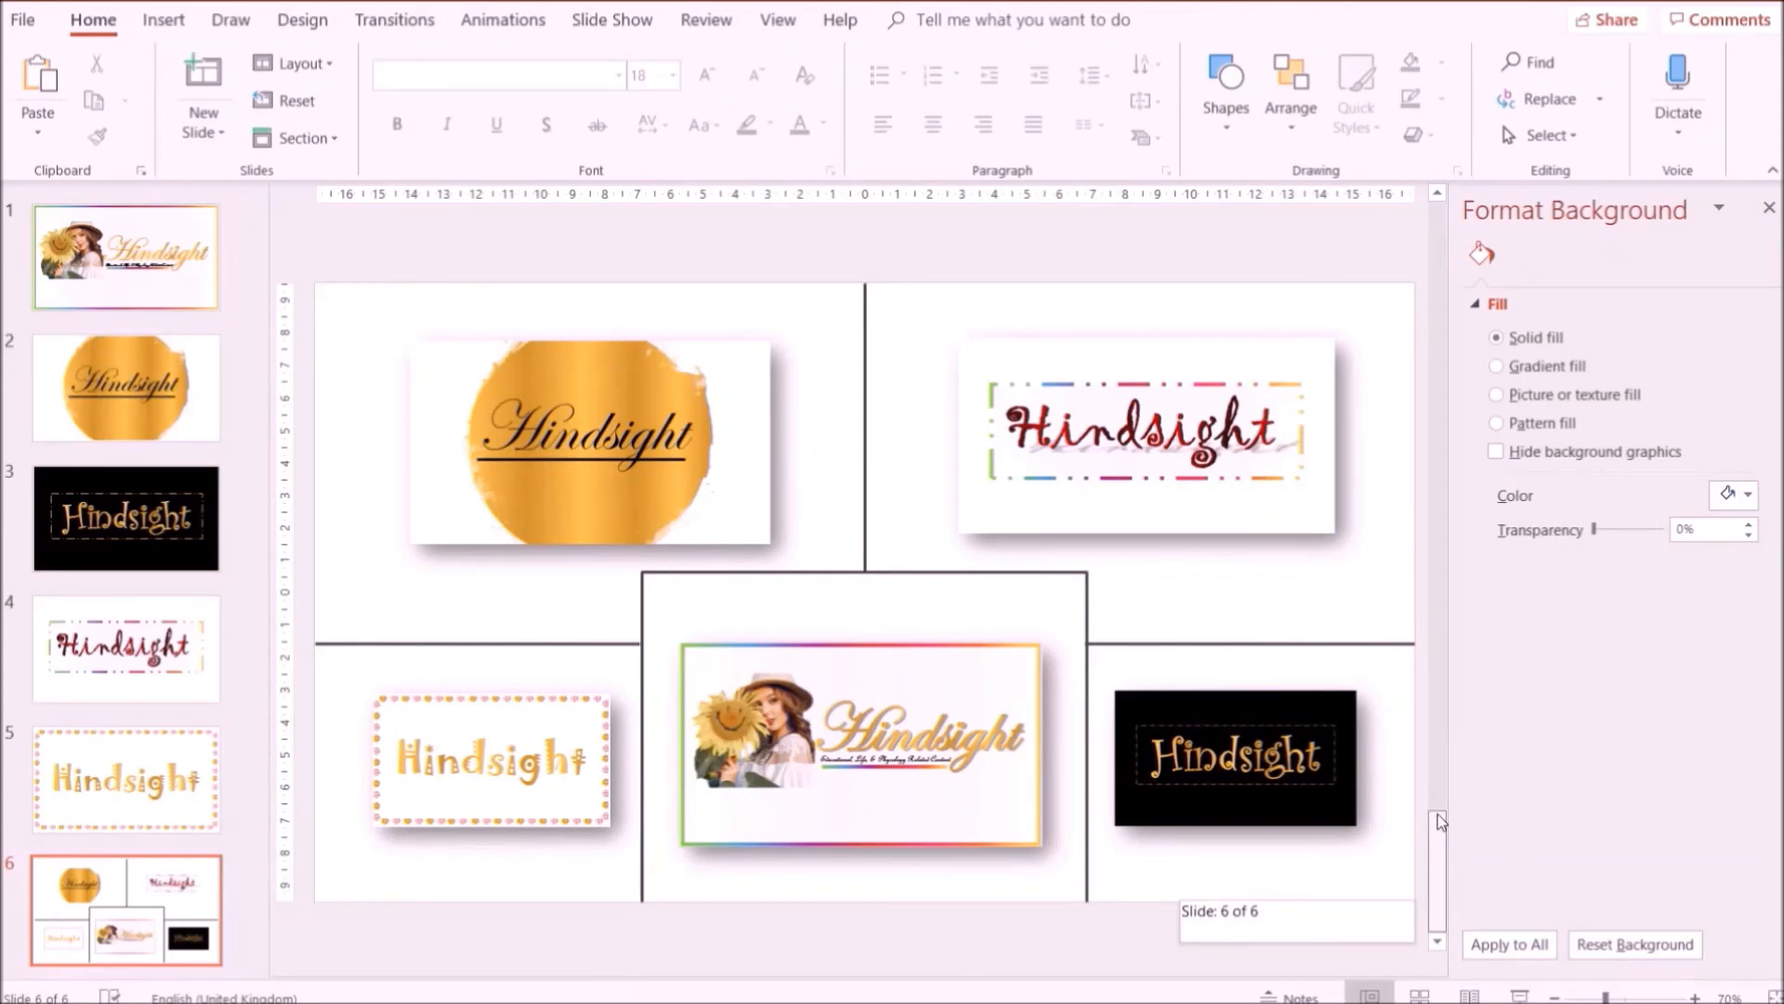